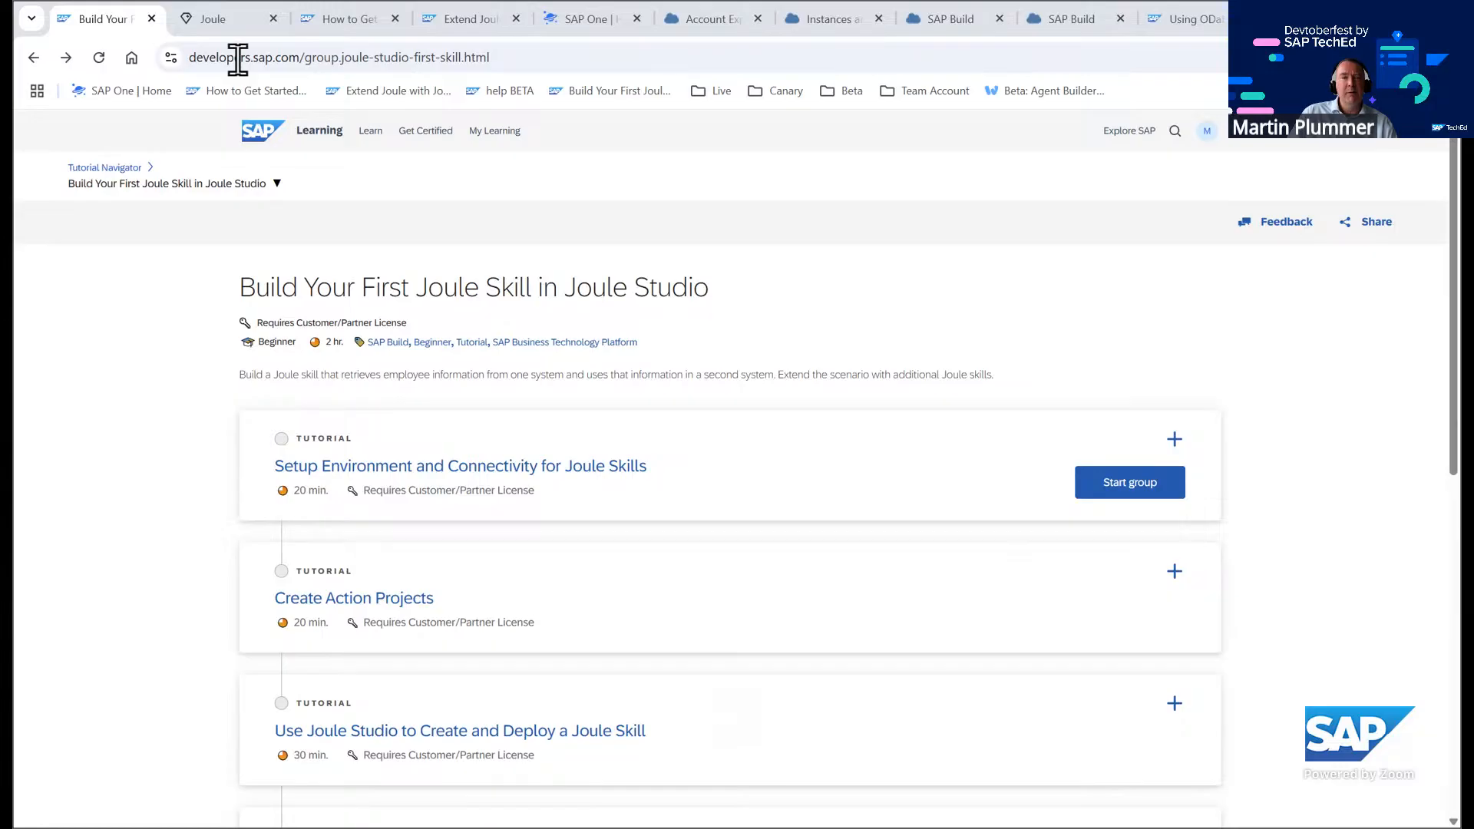
Review the open Joule badge conversation and scroll through the How to Get Started with Joule Studio blog post
{"action": "left_click", "coordinate": [218, 17]}
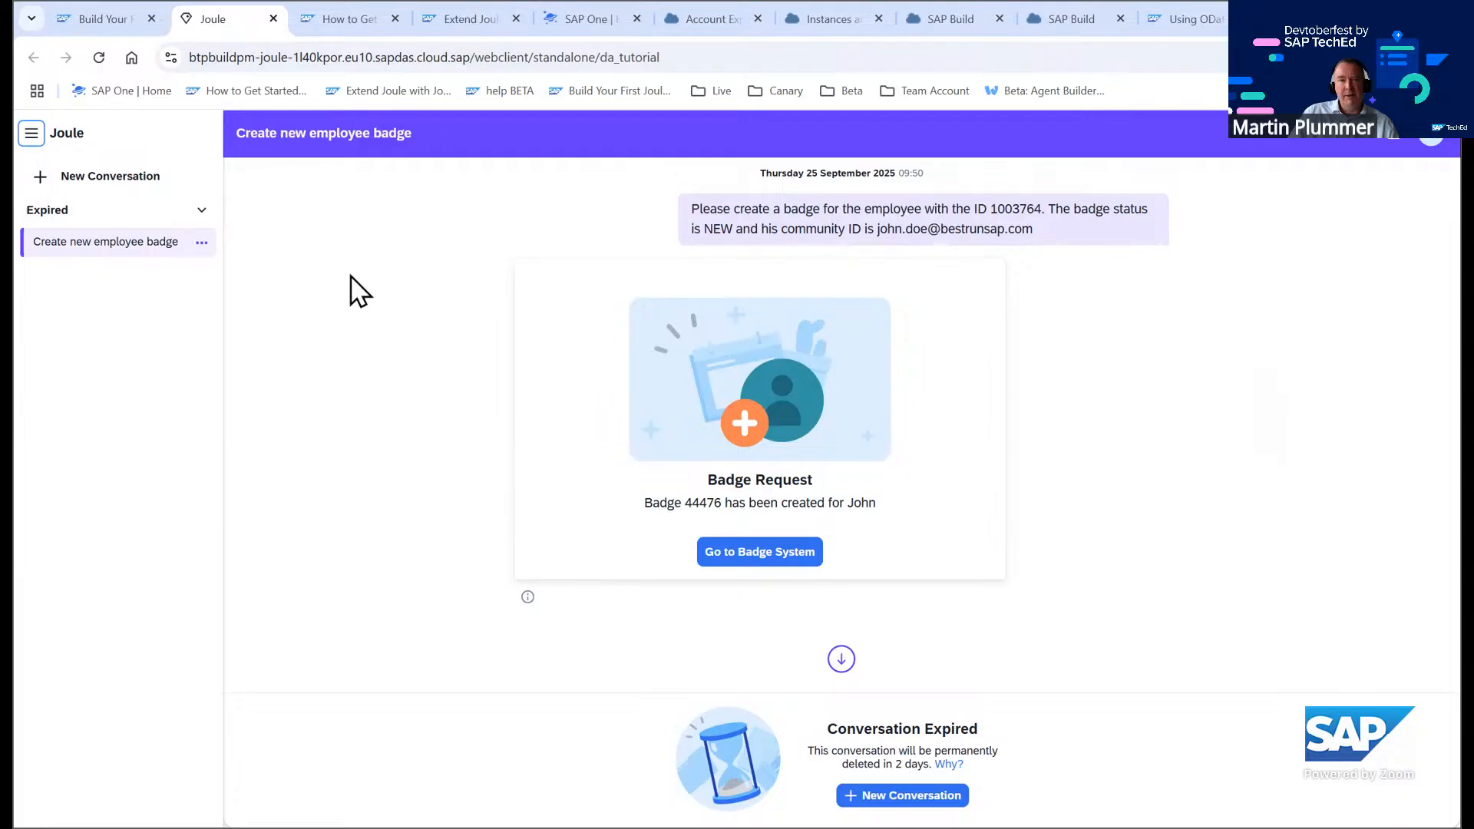
{"action": "left_click", "coordinate": [352, 20]}
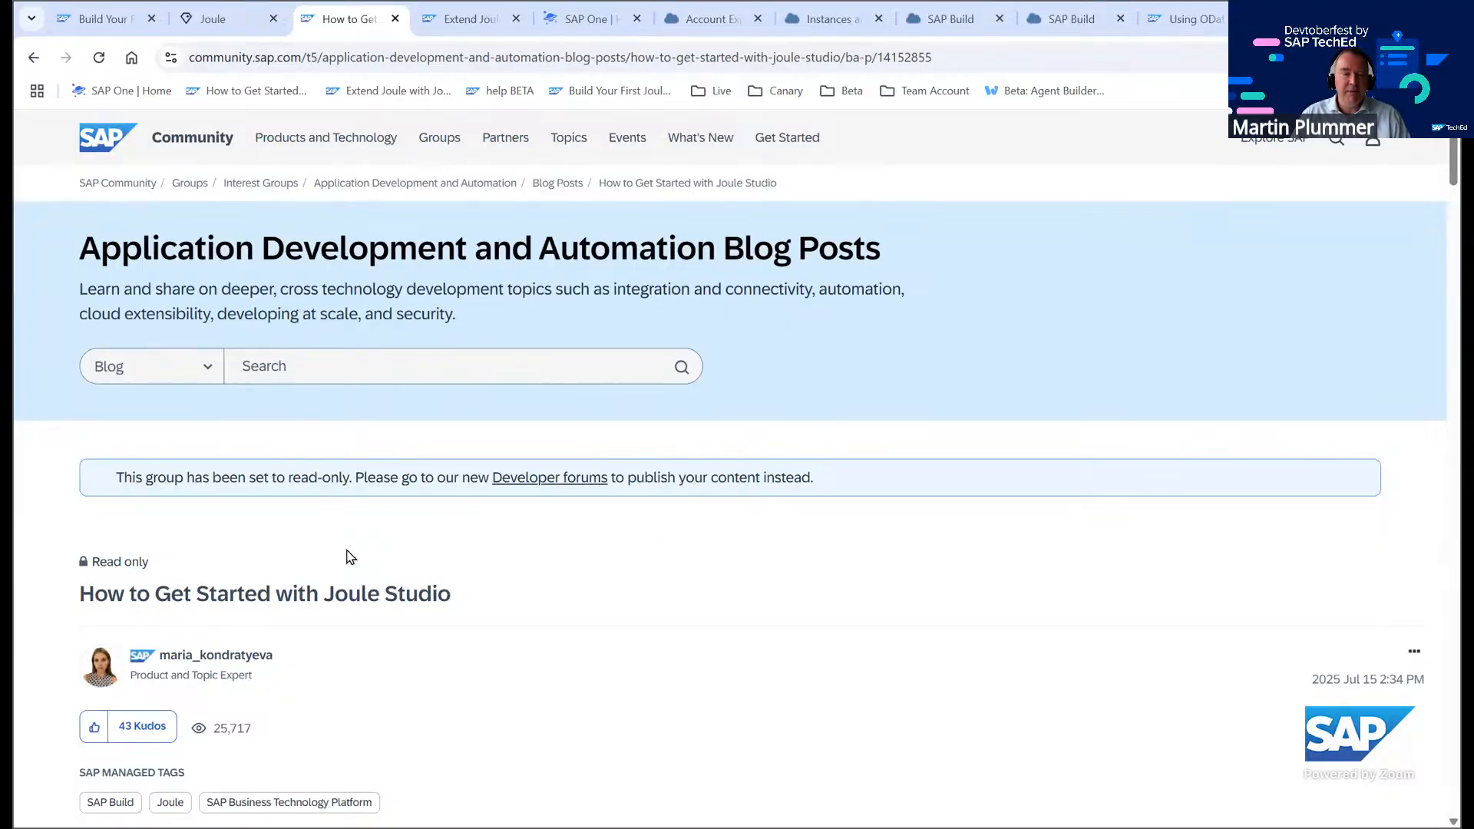
{"action": "scroll", "coordinate": [513, 587], "scroll_direction": "down", "scroll_amount": 15}
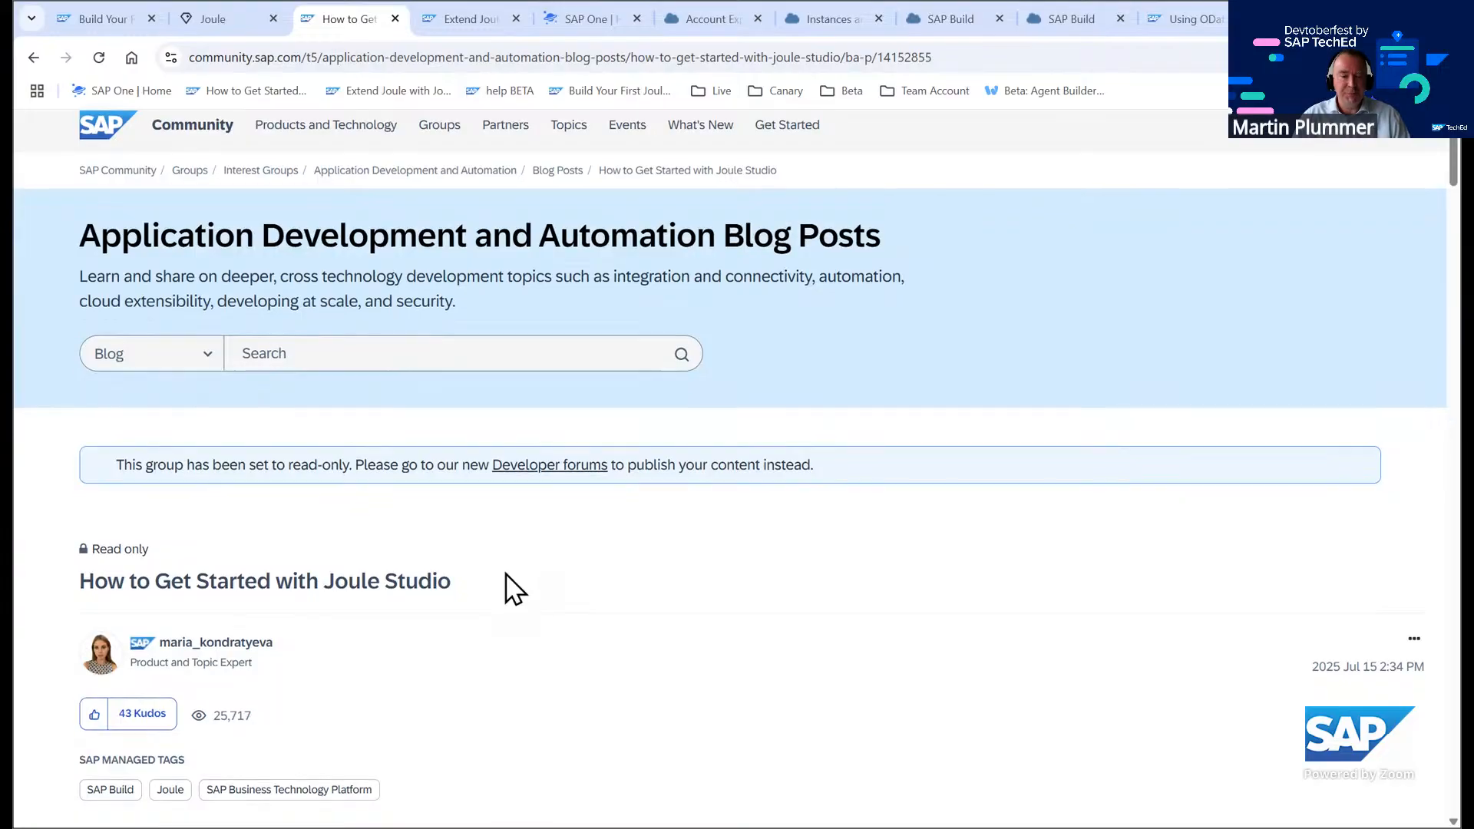
{"action": "scroll", "coordinate": [501, 569], "scroll_direction": "down", "scroll_amount": 15}
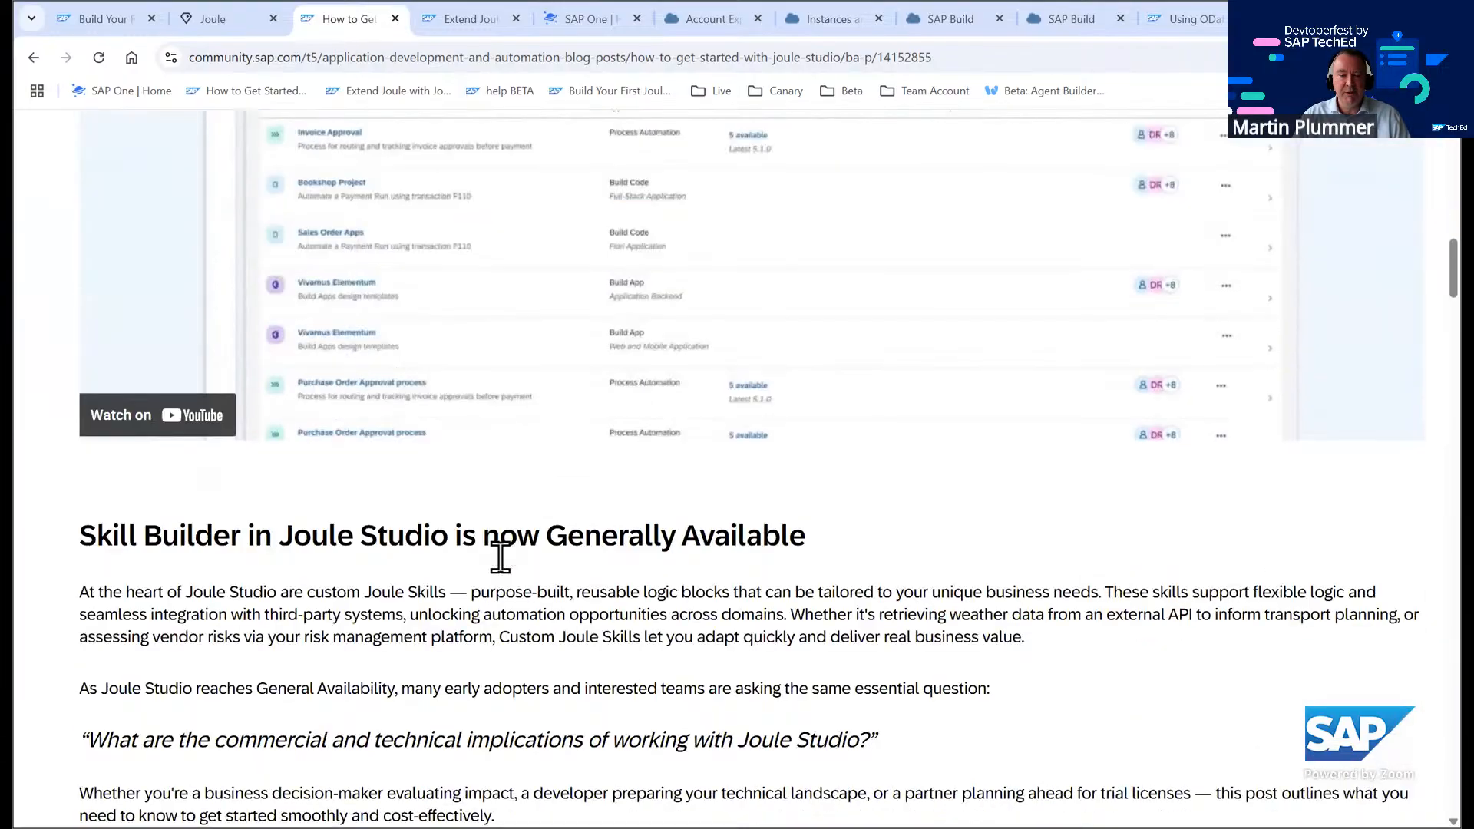
{"action": "scroll", "coordinate": [504, 548], "scroll_direction": "down", "scroll_amount": 15}
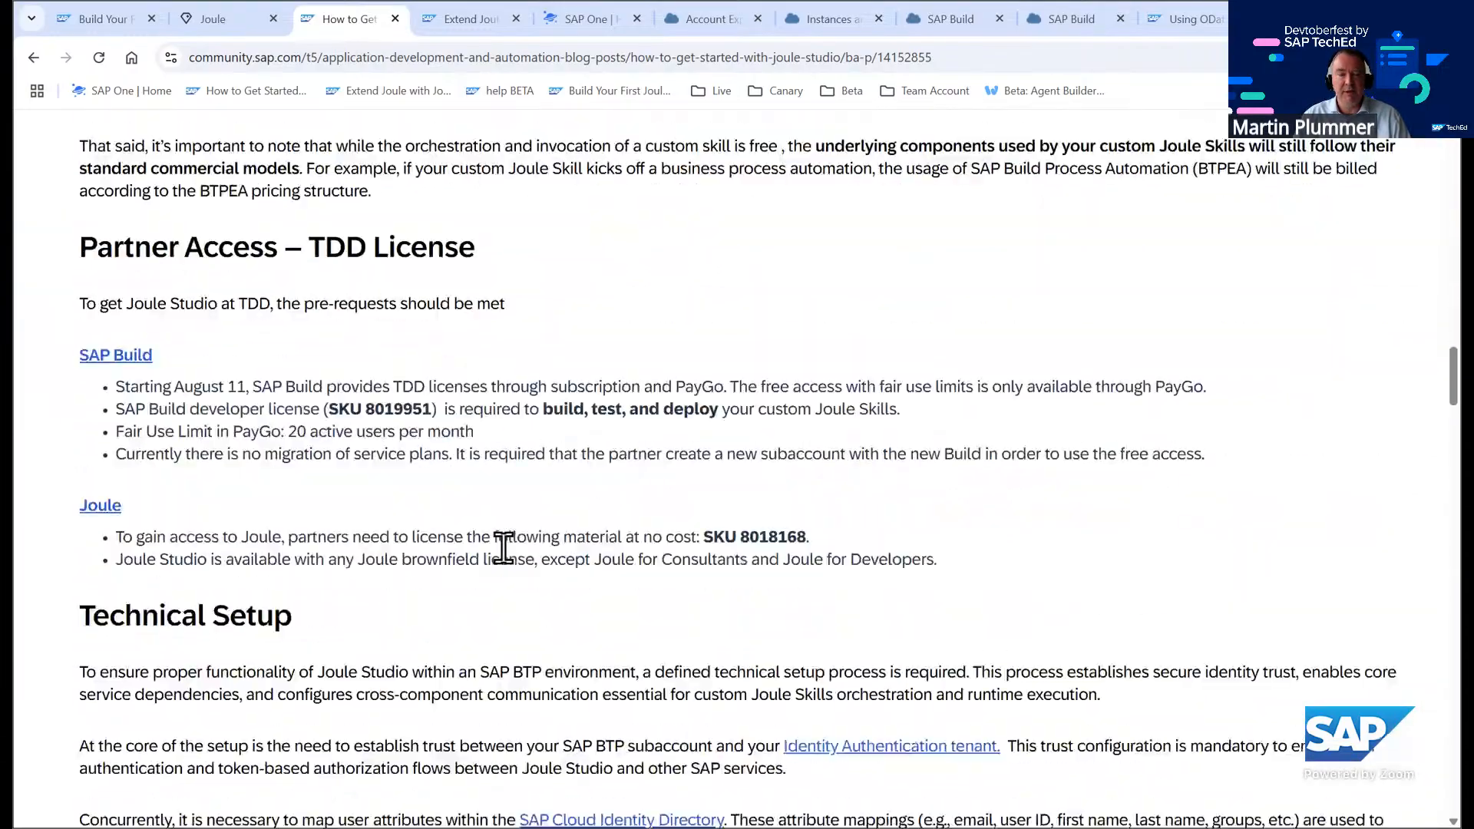
{"action": "scroll", "coordinate": [516, 543], "scroll_direction": "down", "scroll_amount": 12}
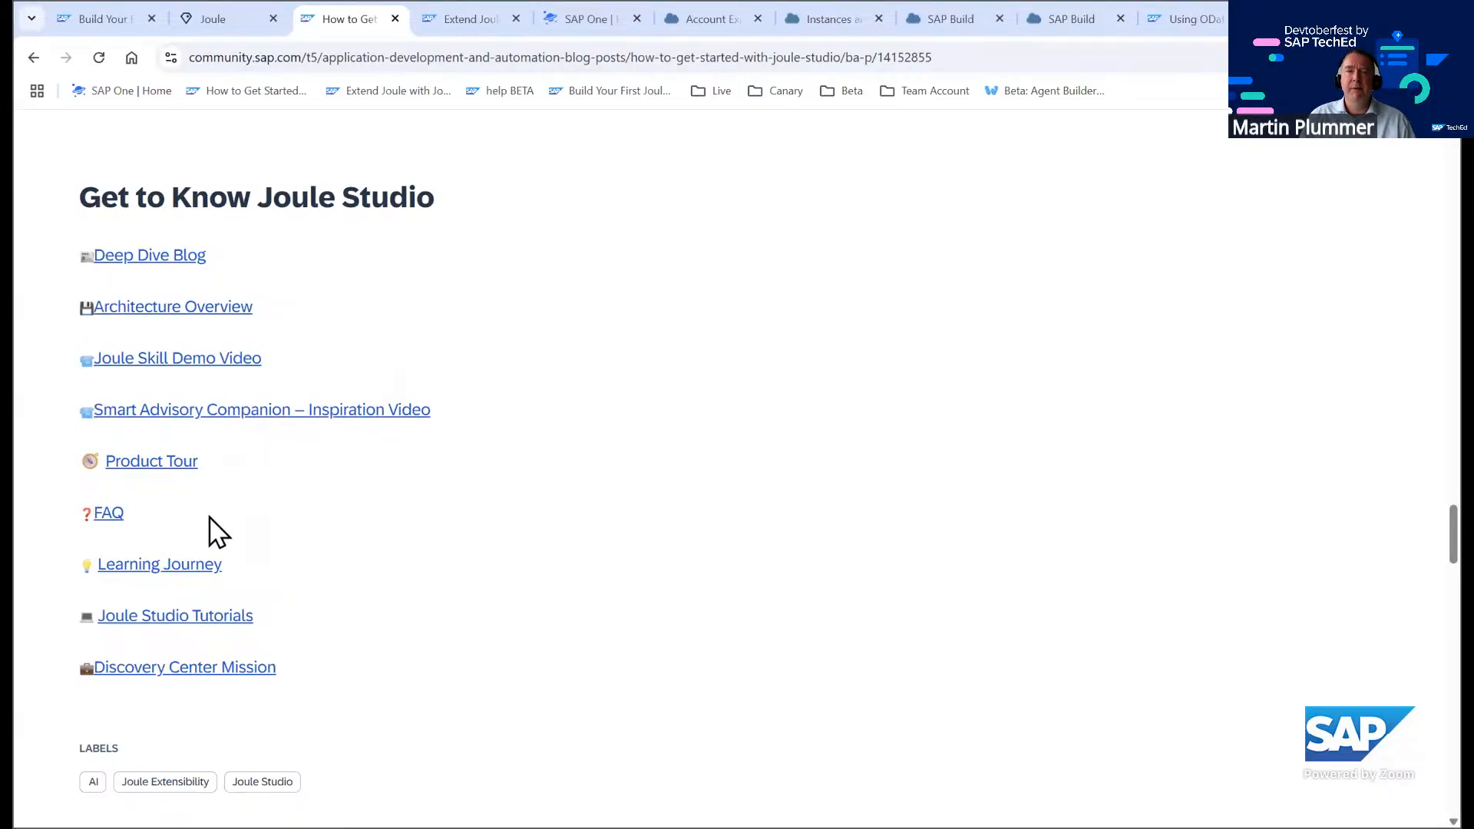
Examine the Extend Joule with Joule Studio architecture diagram, then switch to the BTP cockpit account explorer
{"action": "left_click", "coordinate": [453, 17]}
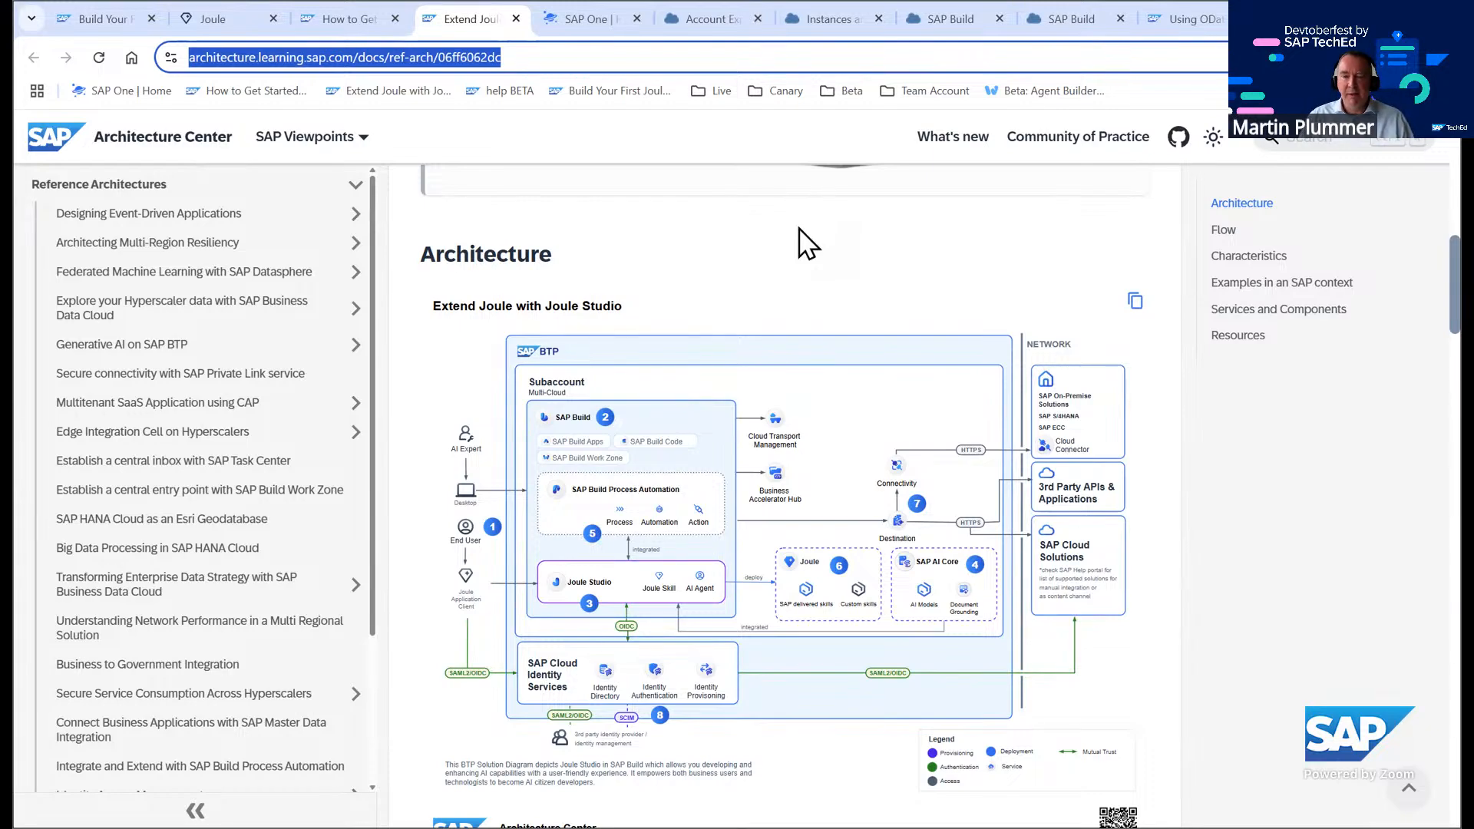
{"action": "scroll", "coordinate": [721, 251], "scroll_direction": "down", "scroll_amount": 1}
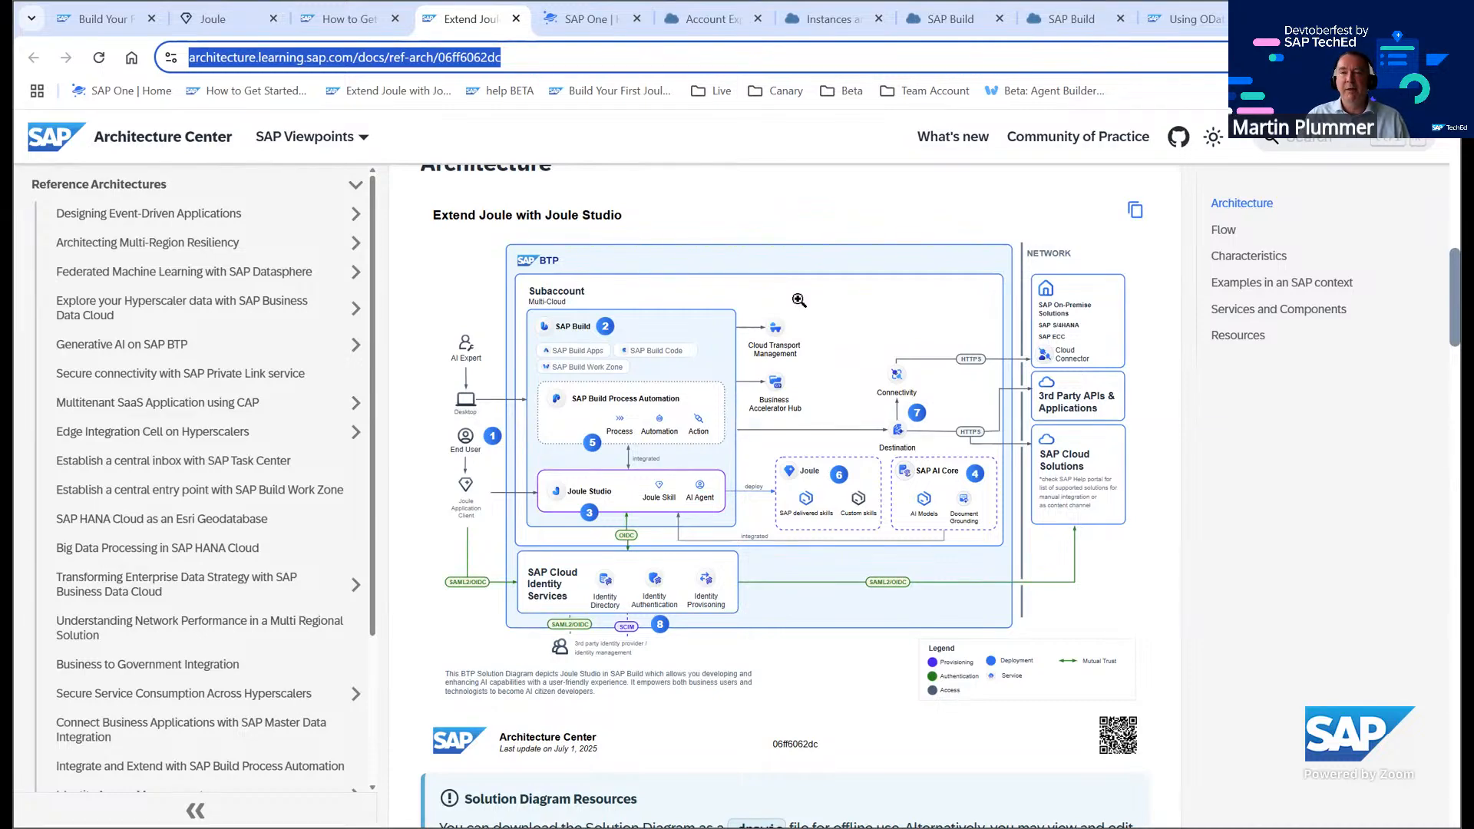
{"action": "left_click", "coordinate": [726, 19]}
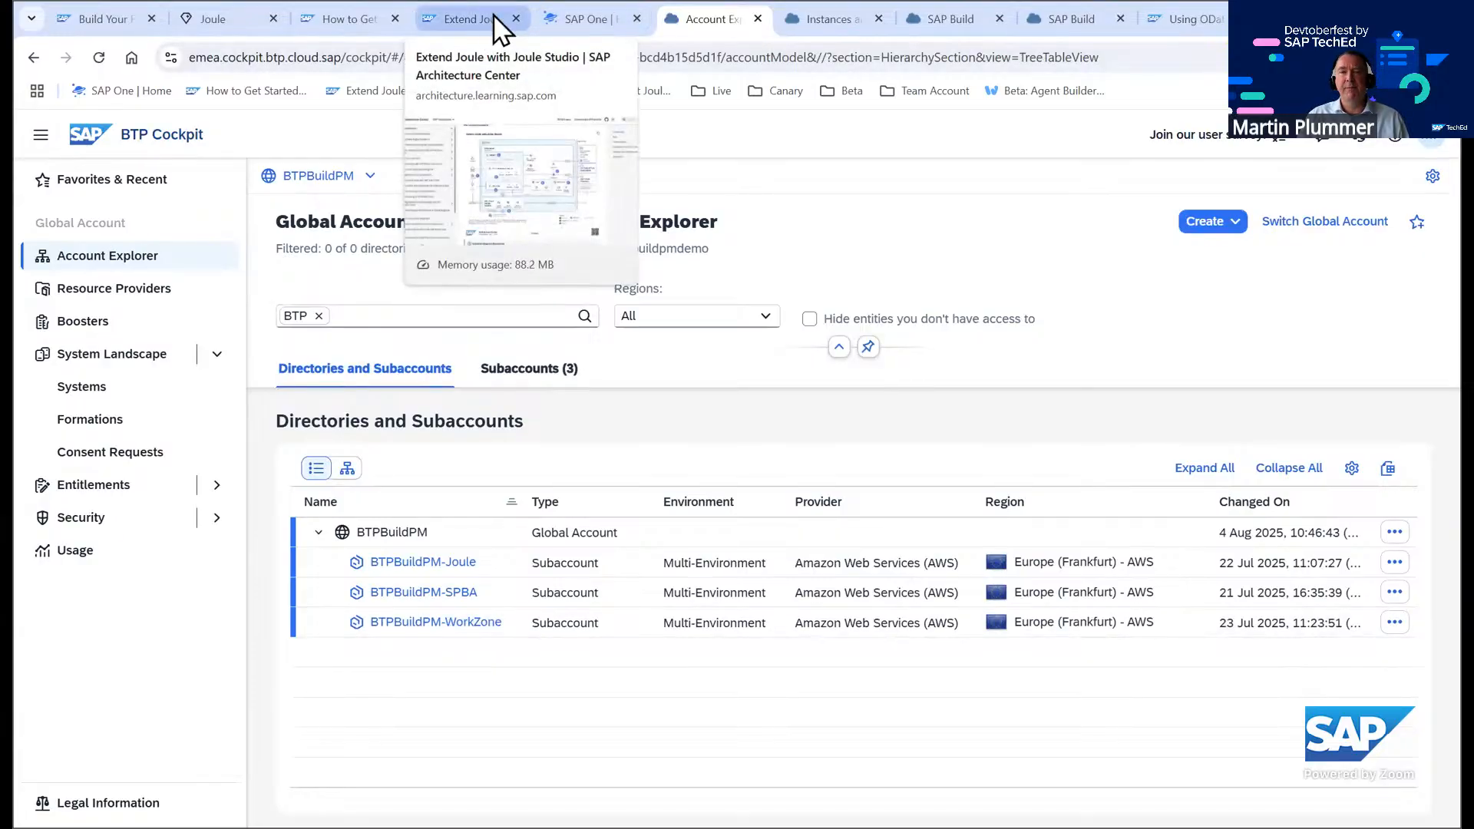
Open Joule on the SAP One home page, scroll through the previous conversation, and close the Joule panel
{"action": "left_click", "coordinate": [585, 16]}
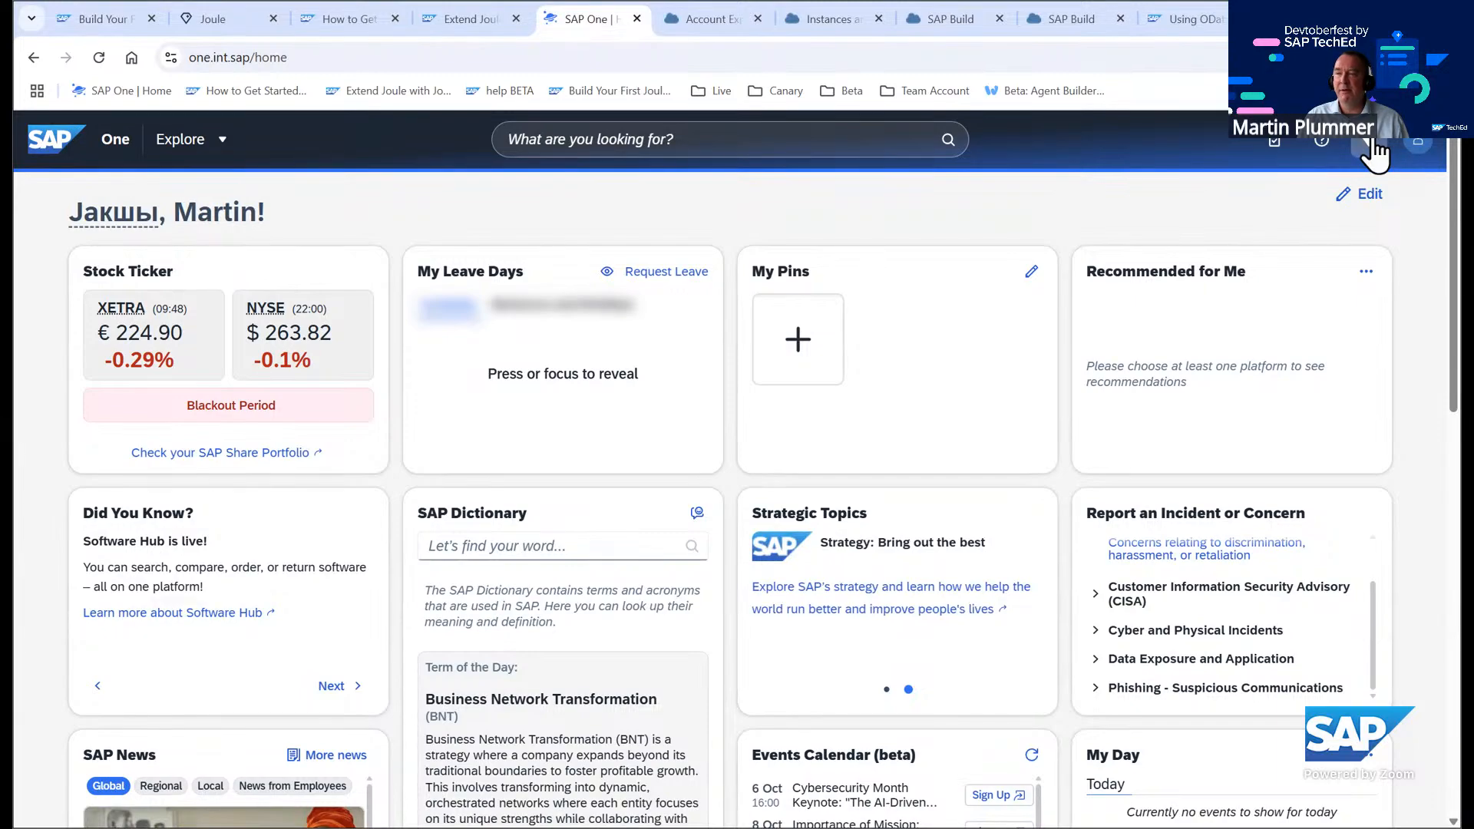
{"action": "left_click", "coordinate": [1371, 143]}
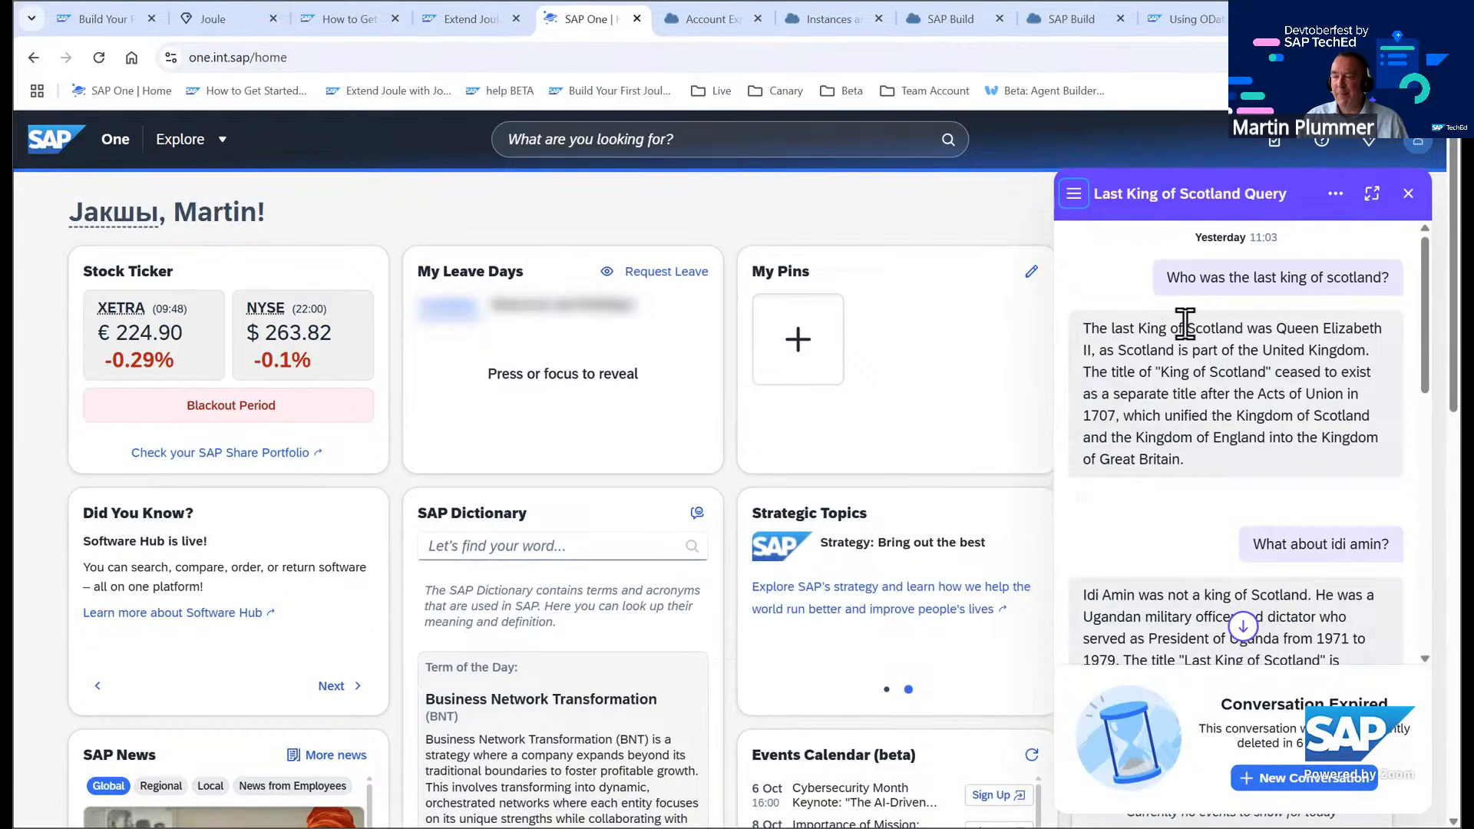
{"action": "scroll", "coordinate": [1166, 346], "scroll_direction": "down", "scroll_amount": 2}
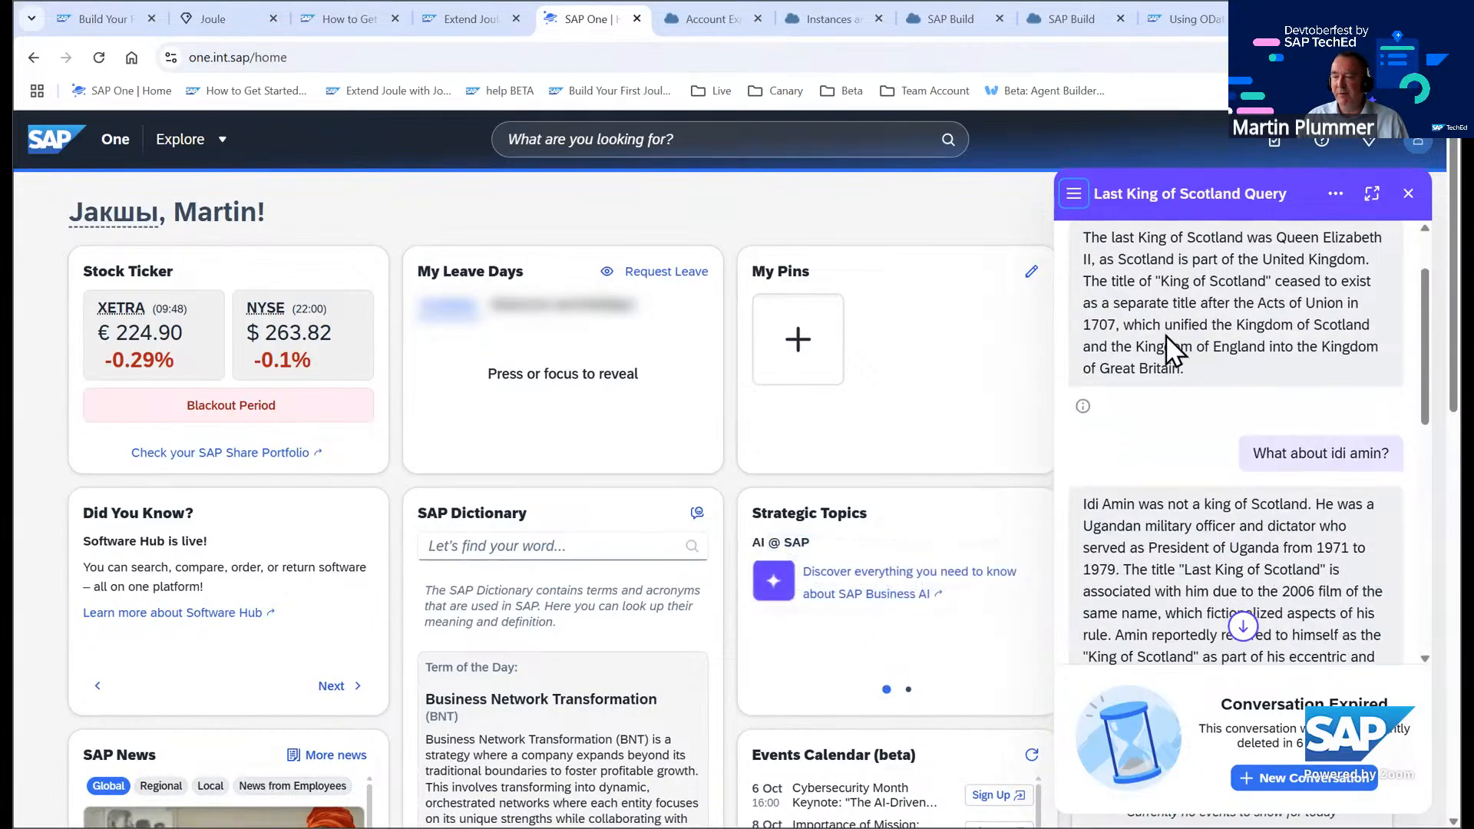
{"action": "scroll", "coordinate": [1147, 323], "scroll_direction": "down", "scroll_amount": 2}
{"action": "scroll", "coordinate": [1160, 311], "scroll_direction": "down", "scroll_amount": 5}
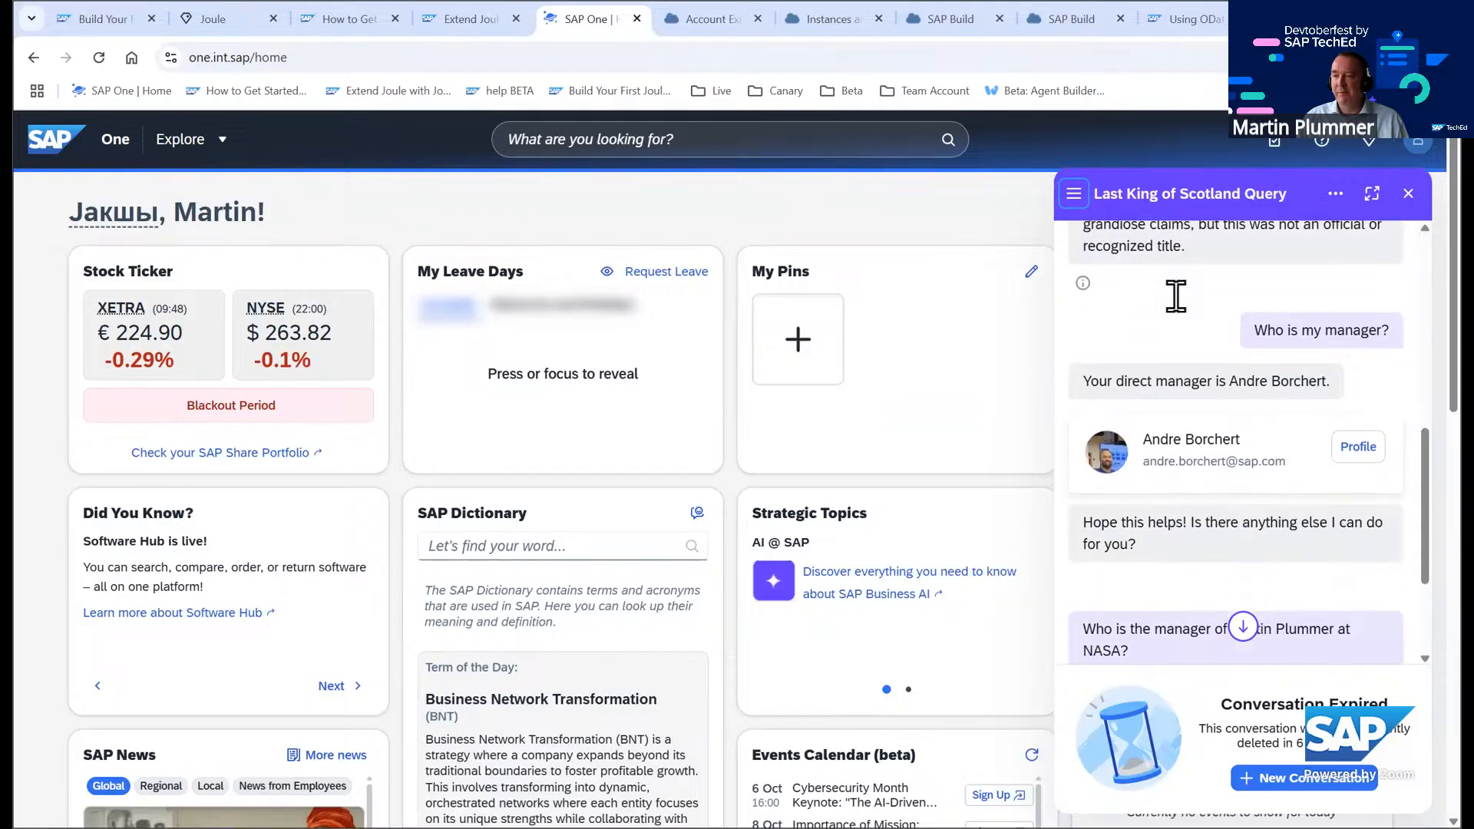
{"action": "scroll", "coordinate": [1176, 295], "scroll_direction": "down", "scroll_amount": 3}
{"action": "scroll", "coordinate": [1188, 284], "scroll_direction": "up", "scroll_amount": 3}
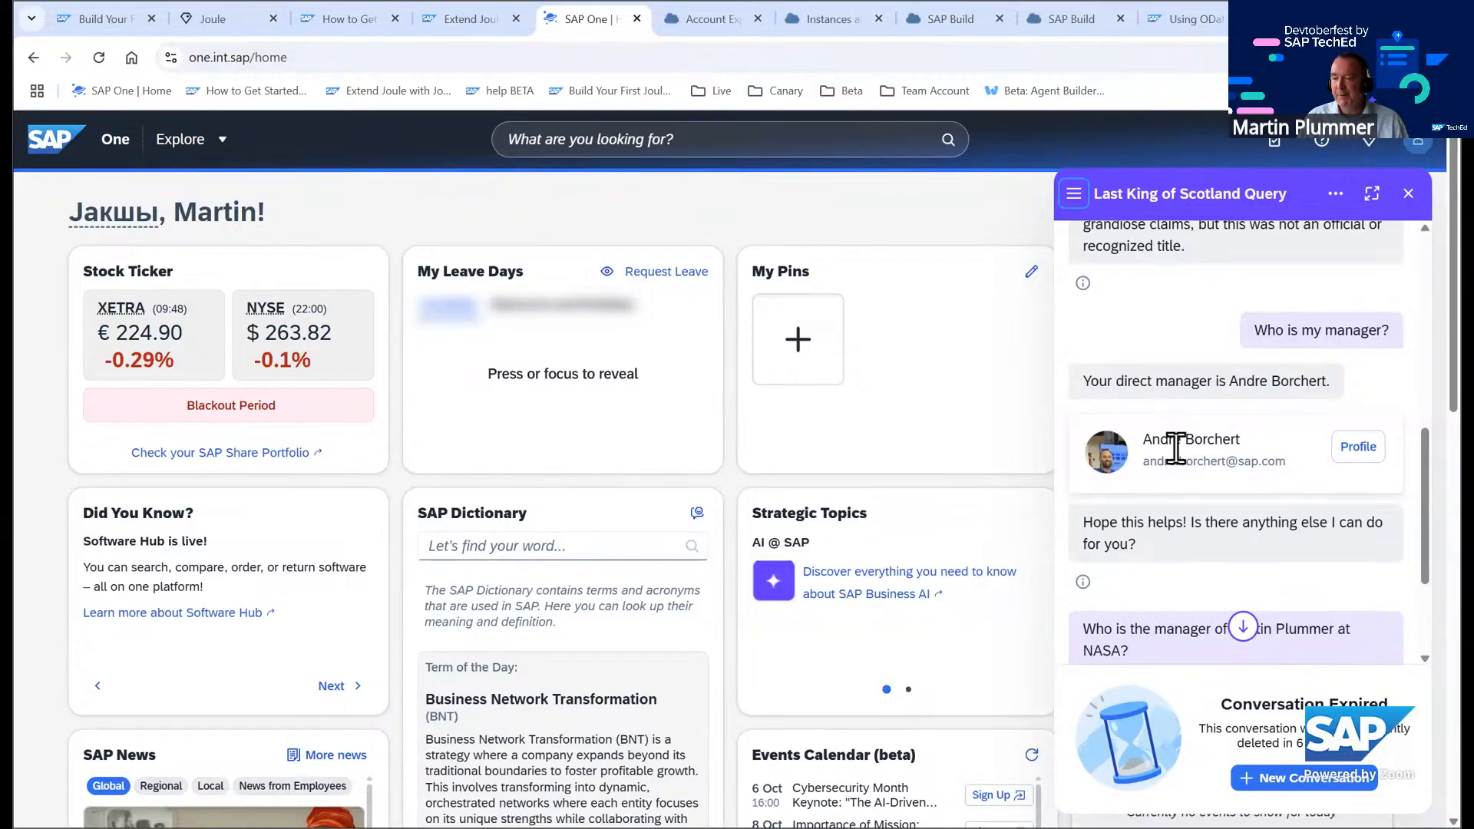
{"action": "scroll", "coordinate": [1176, 449], "scroll_direction": "down", "scroll_amount": 3}
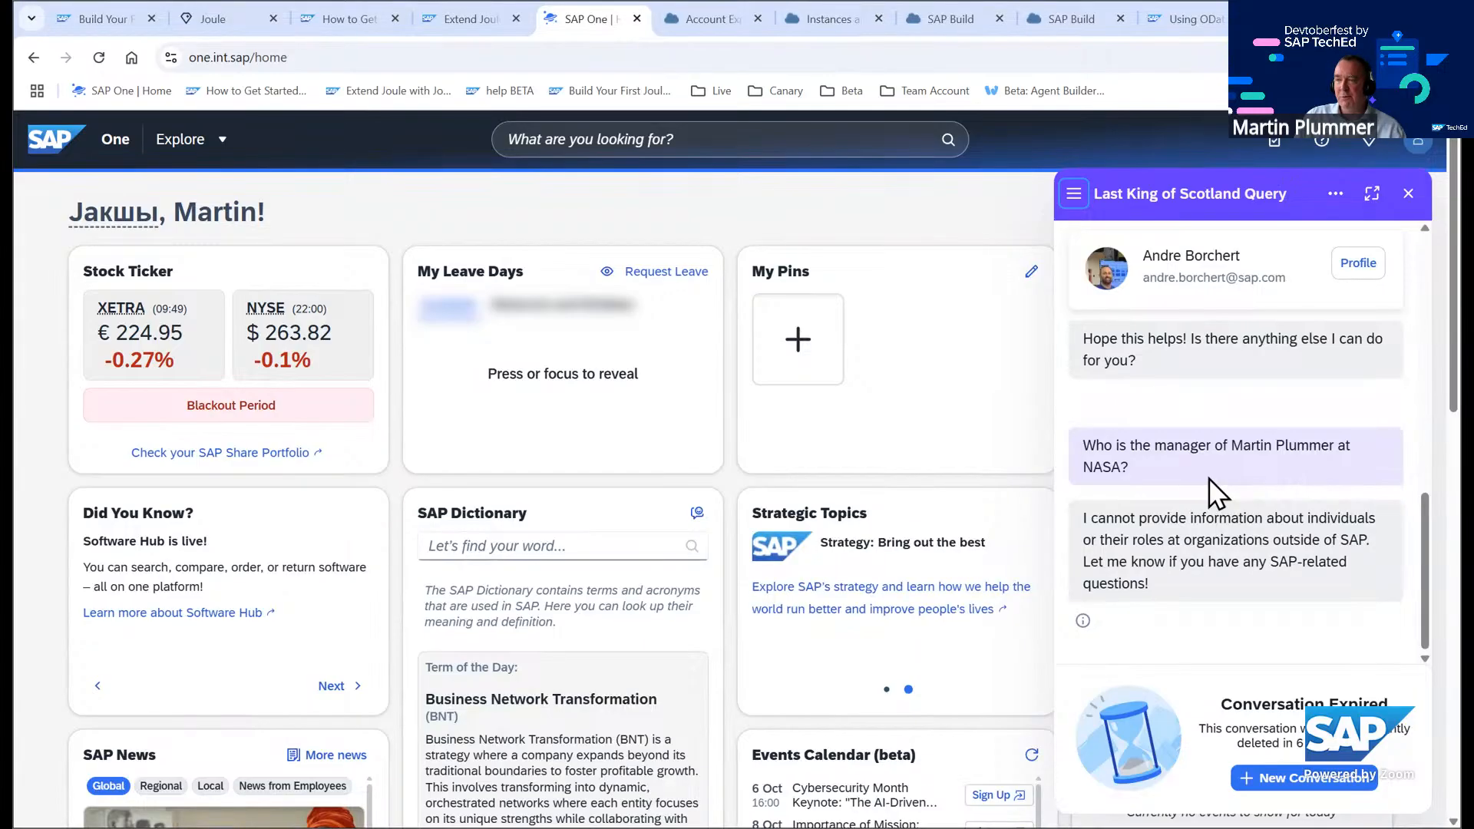
{"action": "left_click", "coordinate": [1409, 193]}
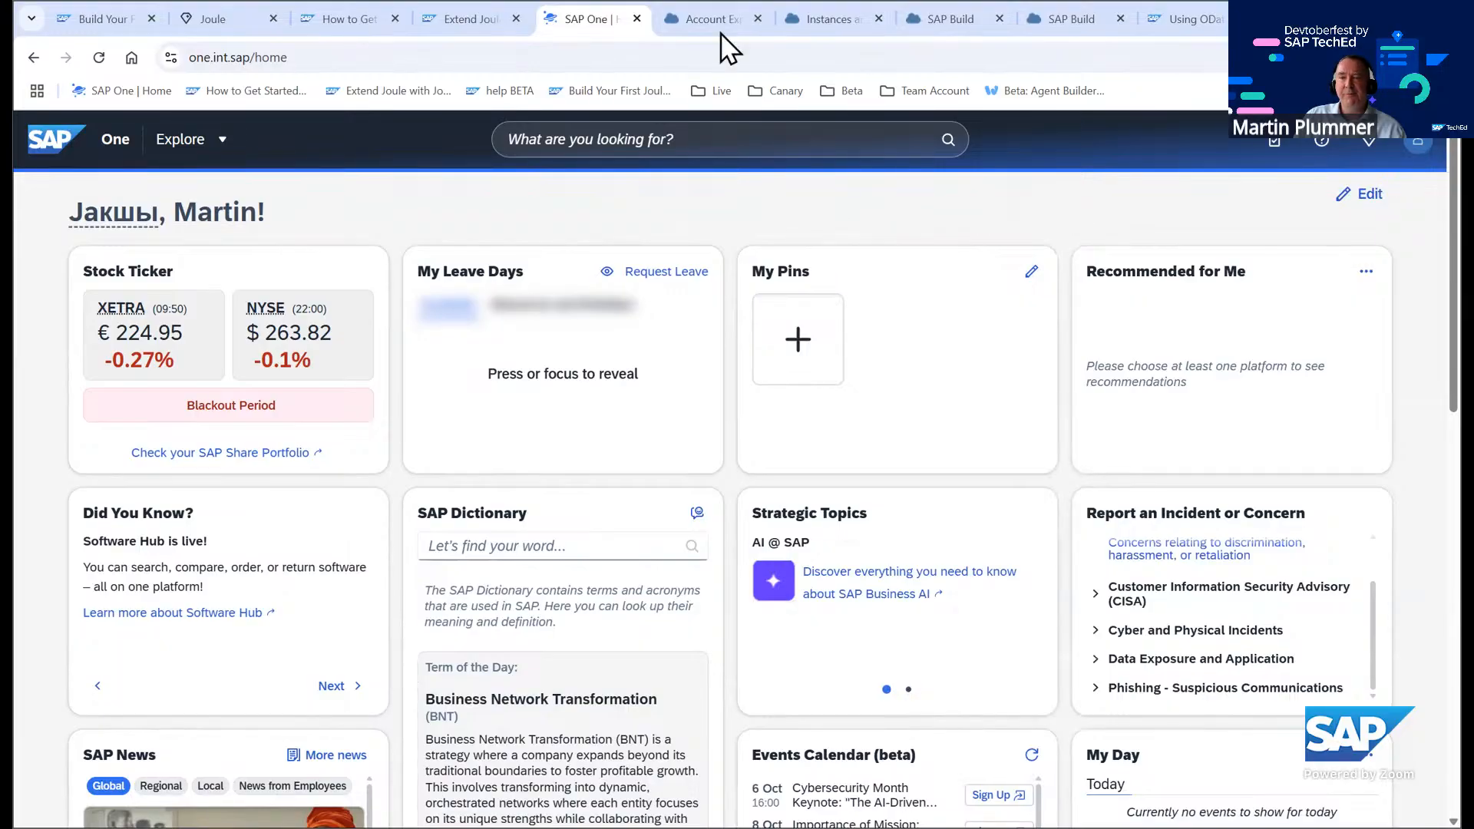
Open the Setup Environment and Connectivity for Joule Skills tutorial and read its first step
{"action": "left_click", "coordinate": [823, 22]}
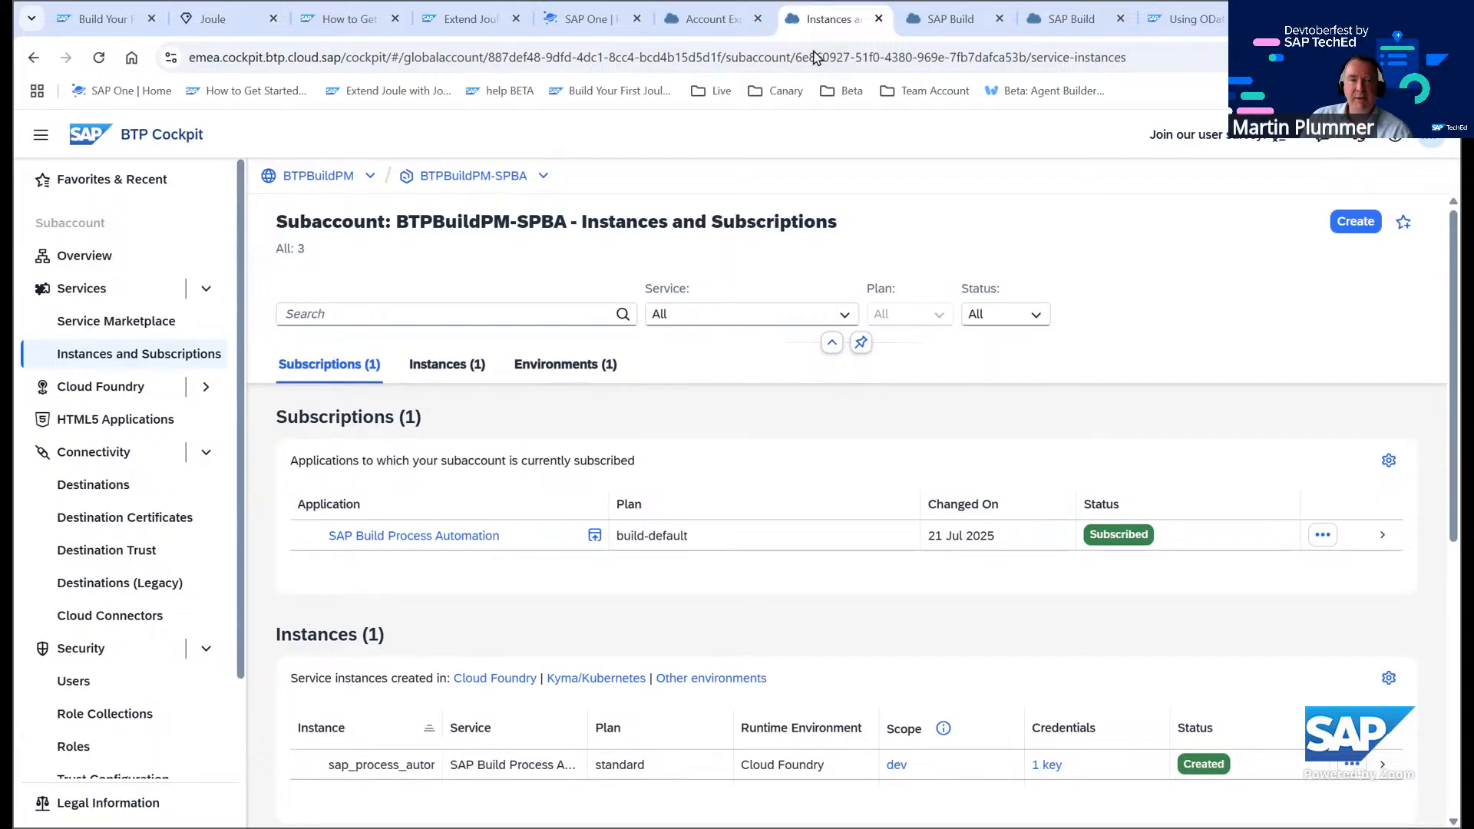
{"action": "left_click", "coordinate": [95, 16]}
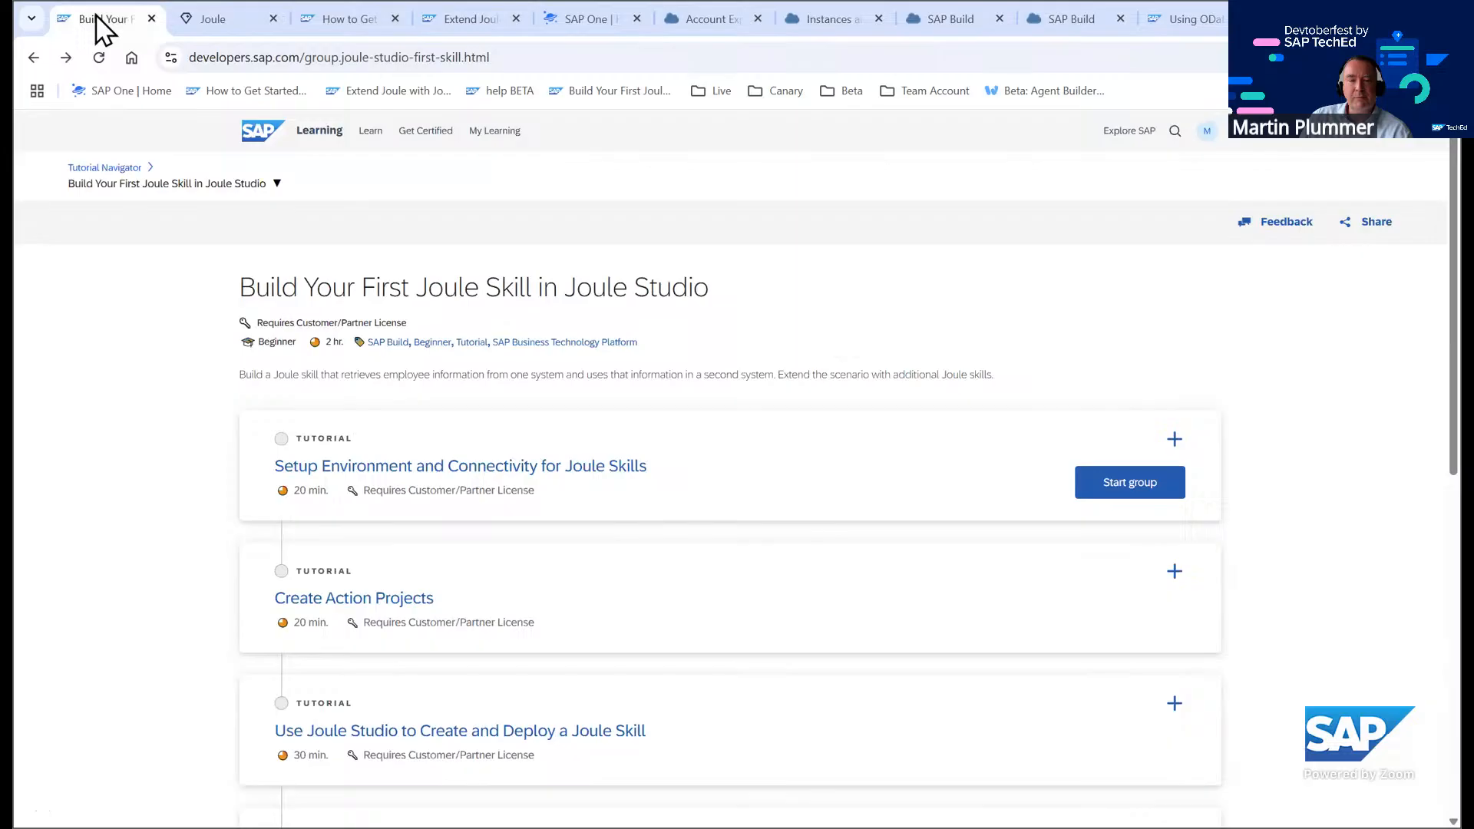
{"action": "left_click", "coordinate": [380, 469]}
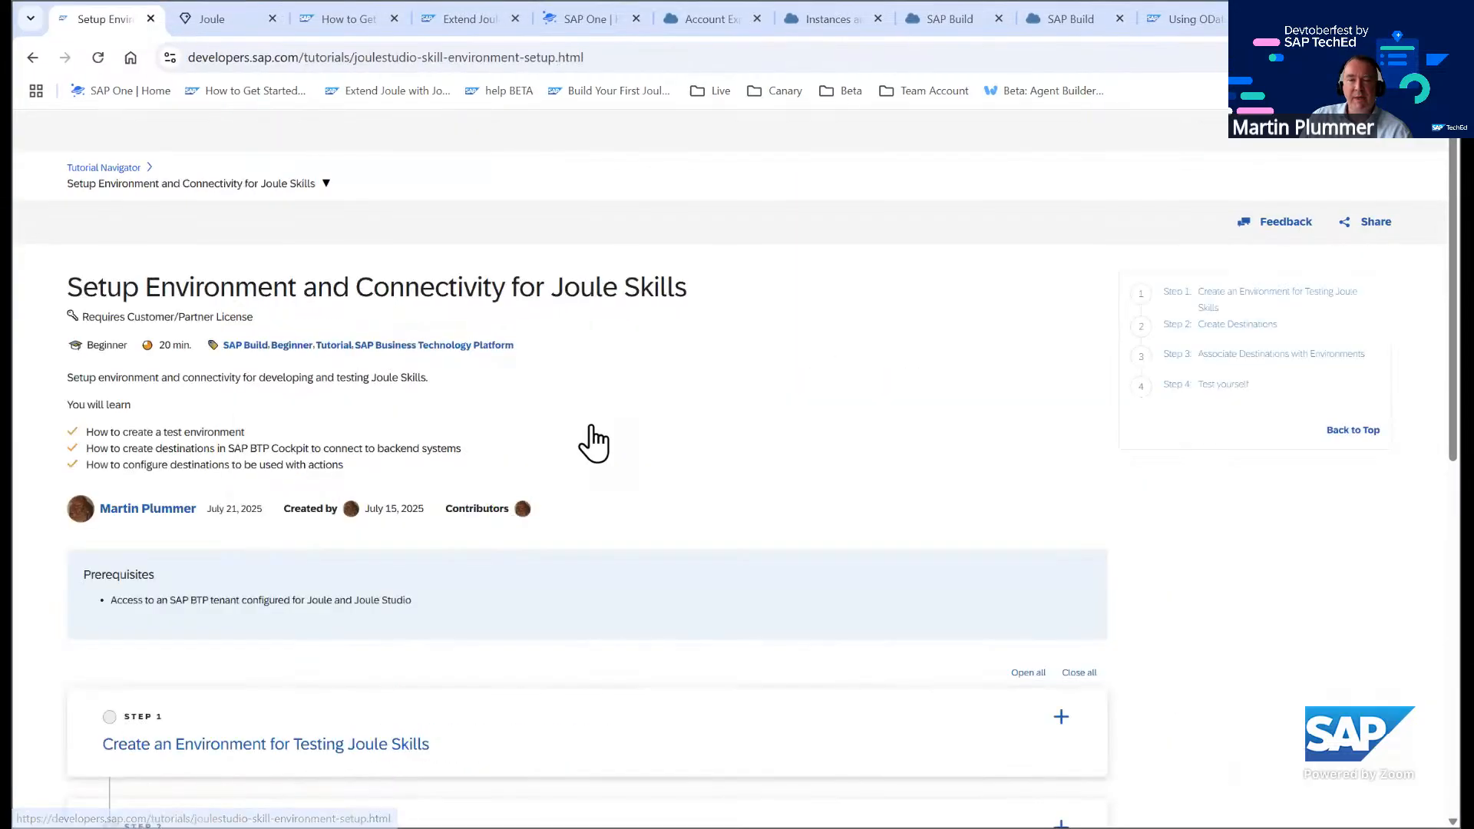
{"action": "scroll", "coordinate": [602, 405], "scroll_direction": "down", "scroll_amount": 5}
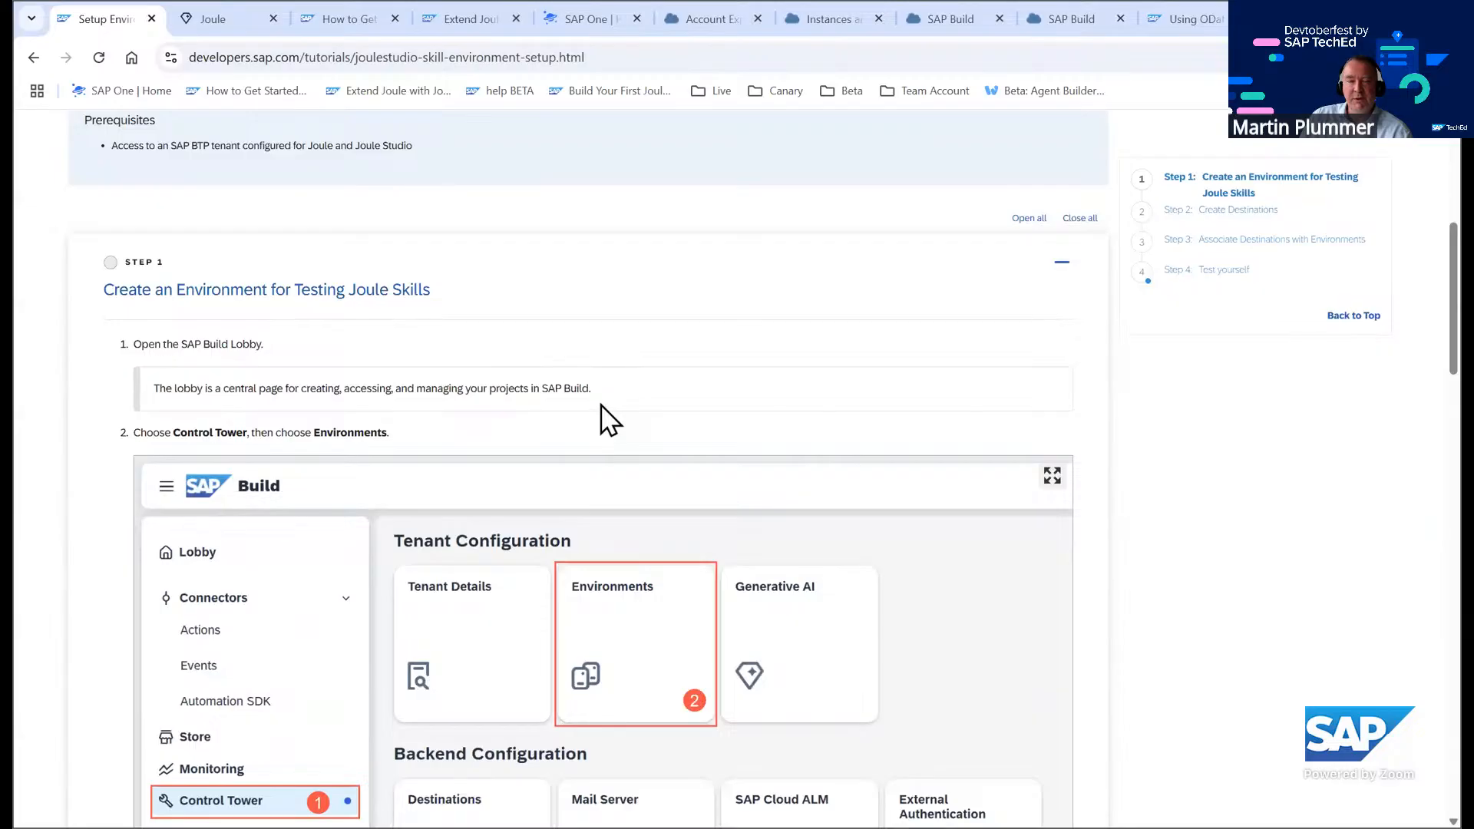
{"action": "scroll", "coordinate": [583, 392], "scroll_direction": "up", "scroll_amount": 3}
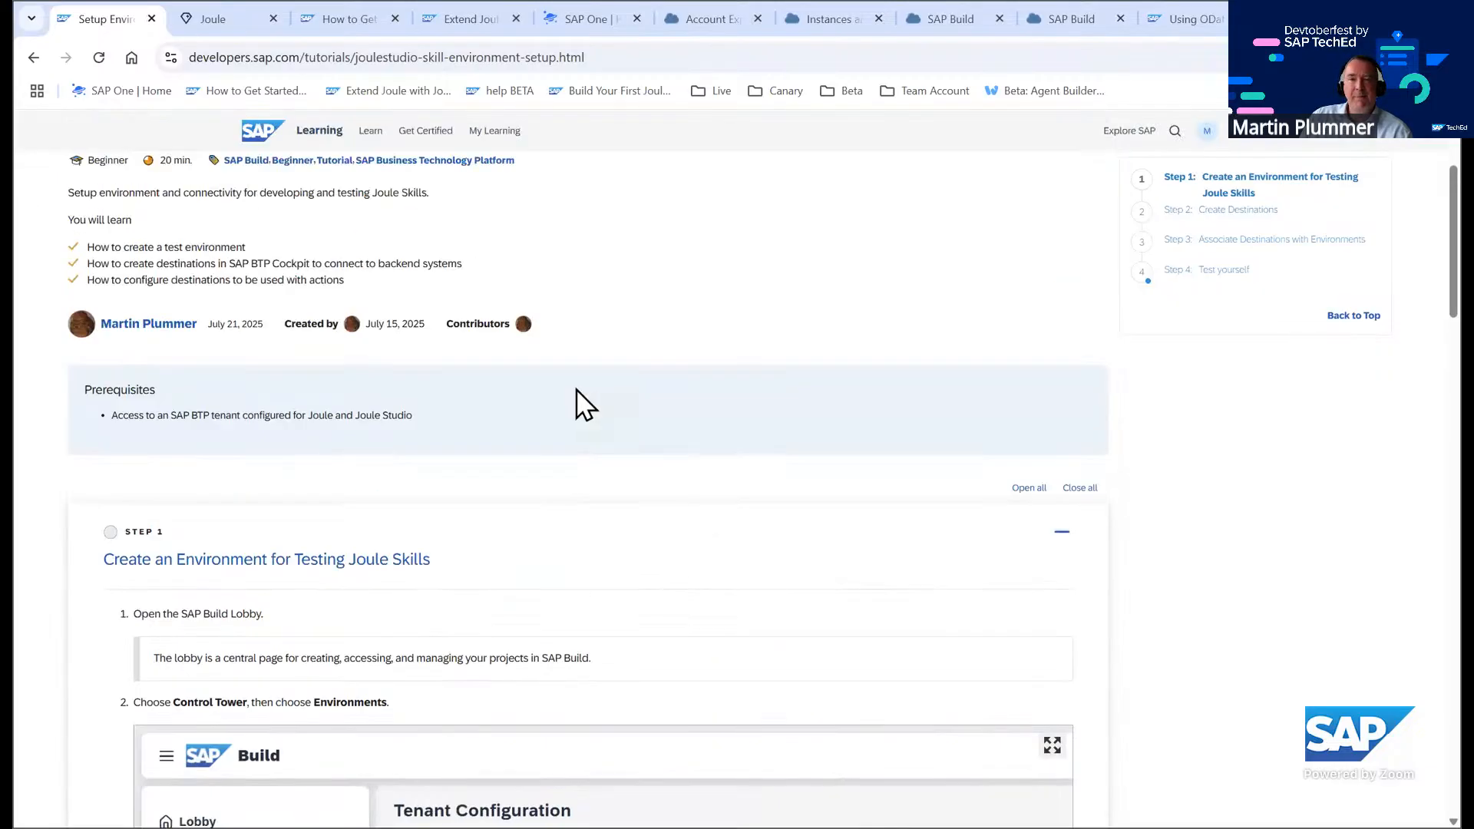
{"action": "scroll", "coordinate": [576, 388], "scroll_direction": "up", "scroll_amount": 2}
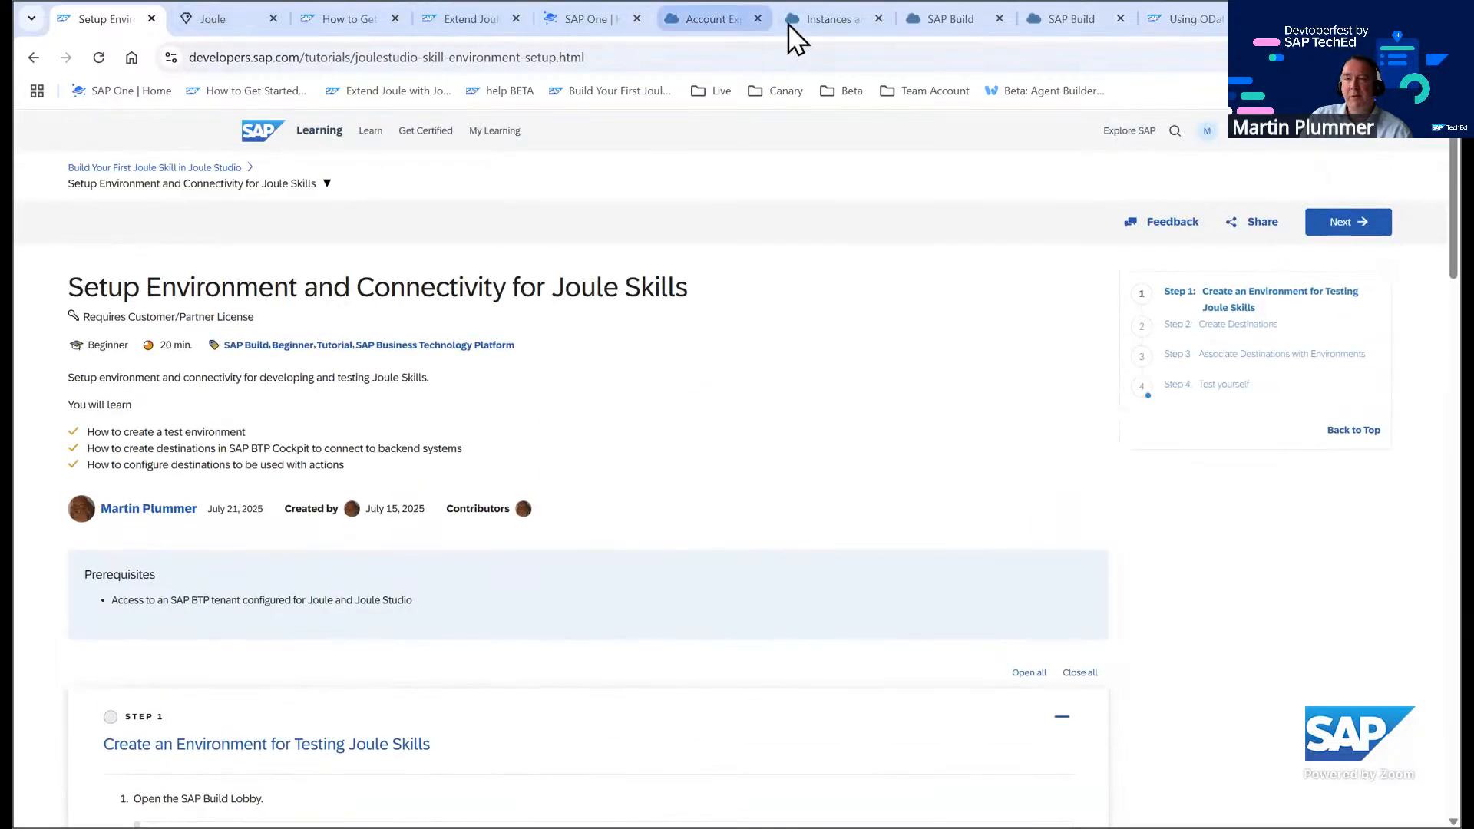
Launch SAP Build from the subaccount's Process Automation subscription and start a new Control Tower environment named fest_tutorial
{"action": "left_click", "coordinate": [831, 23]}
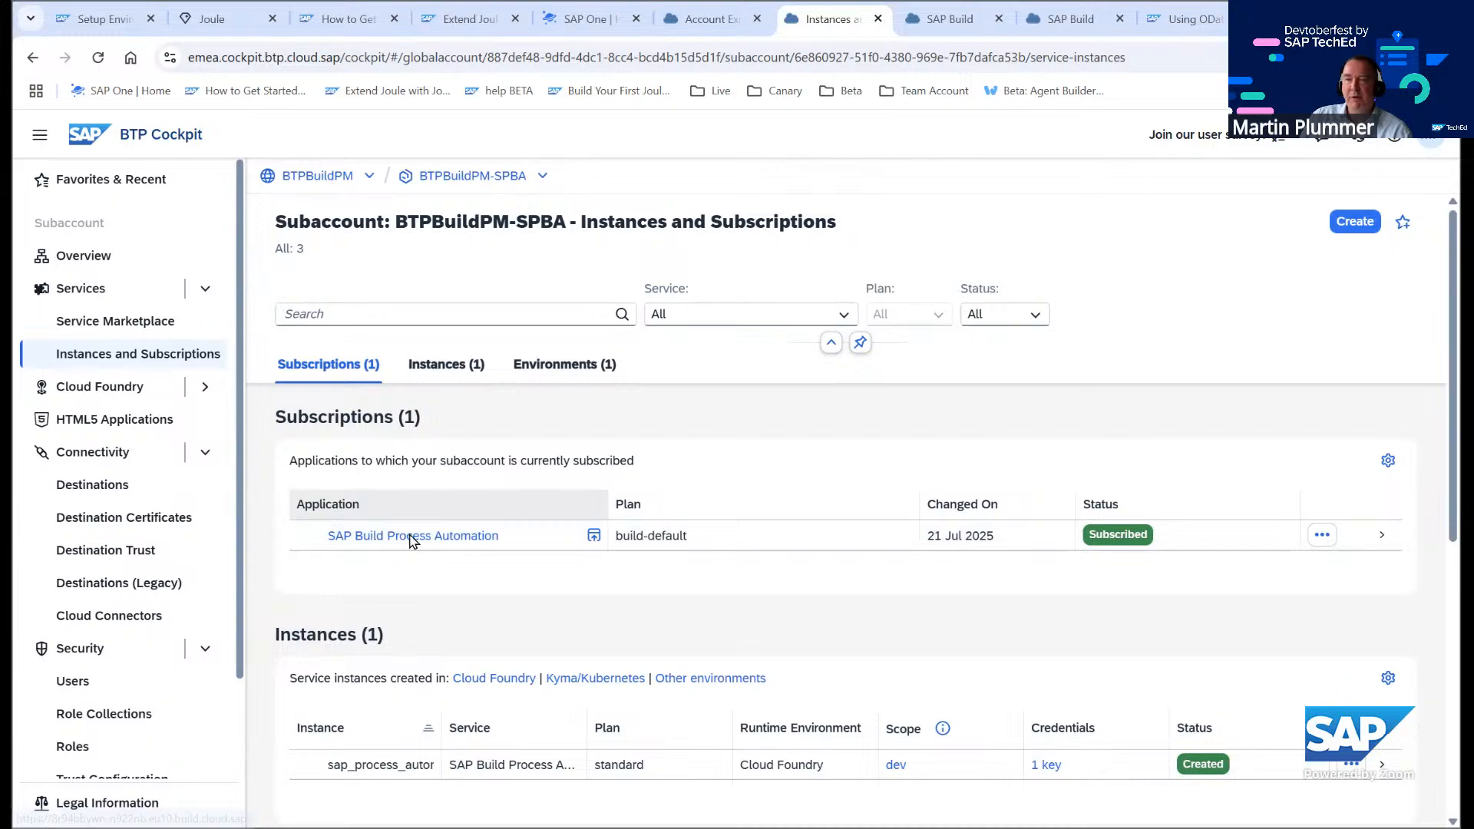
{"action": "left_click", "coordinate": [412, 538]}
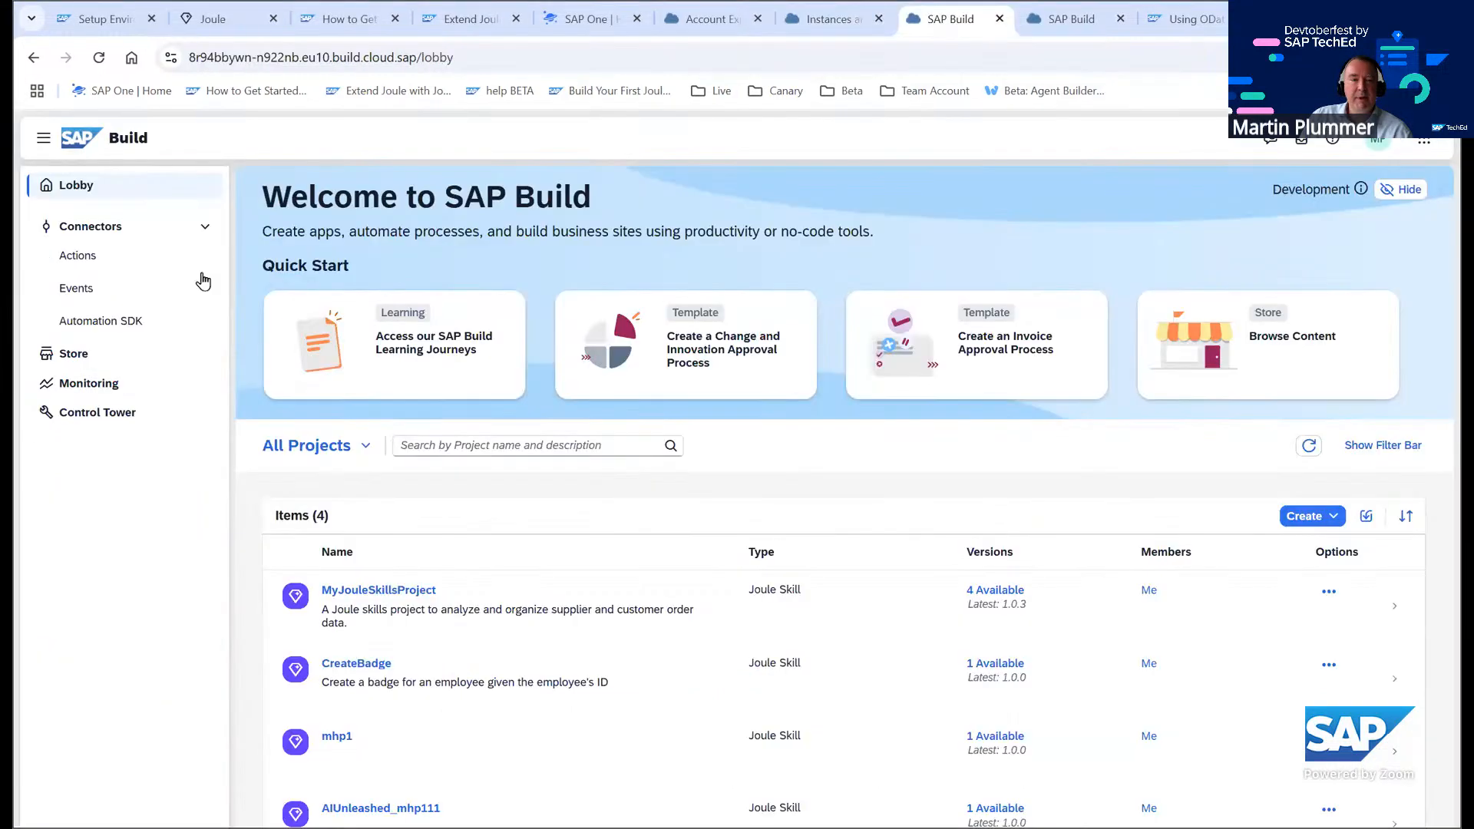
{"action": "left_click", "coordinate": [99, 415]}
{"action": "left_click", "coordinate": [730, 282]}
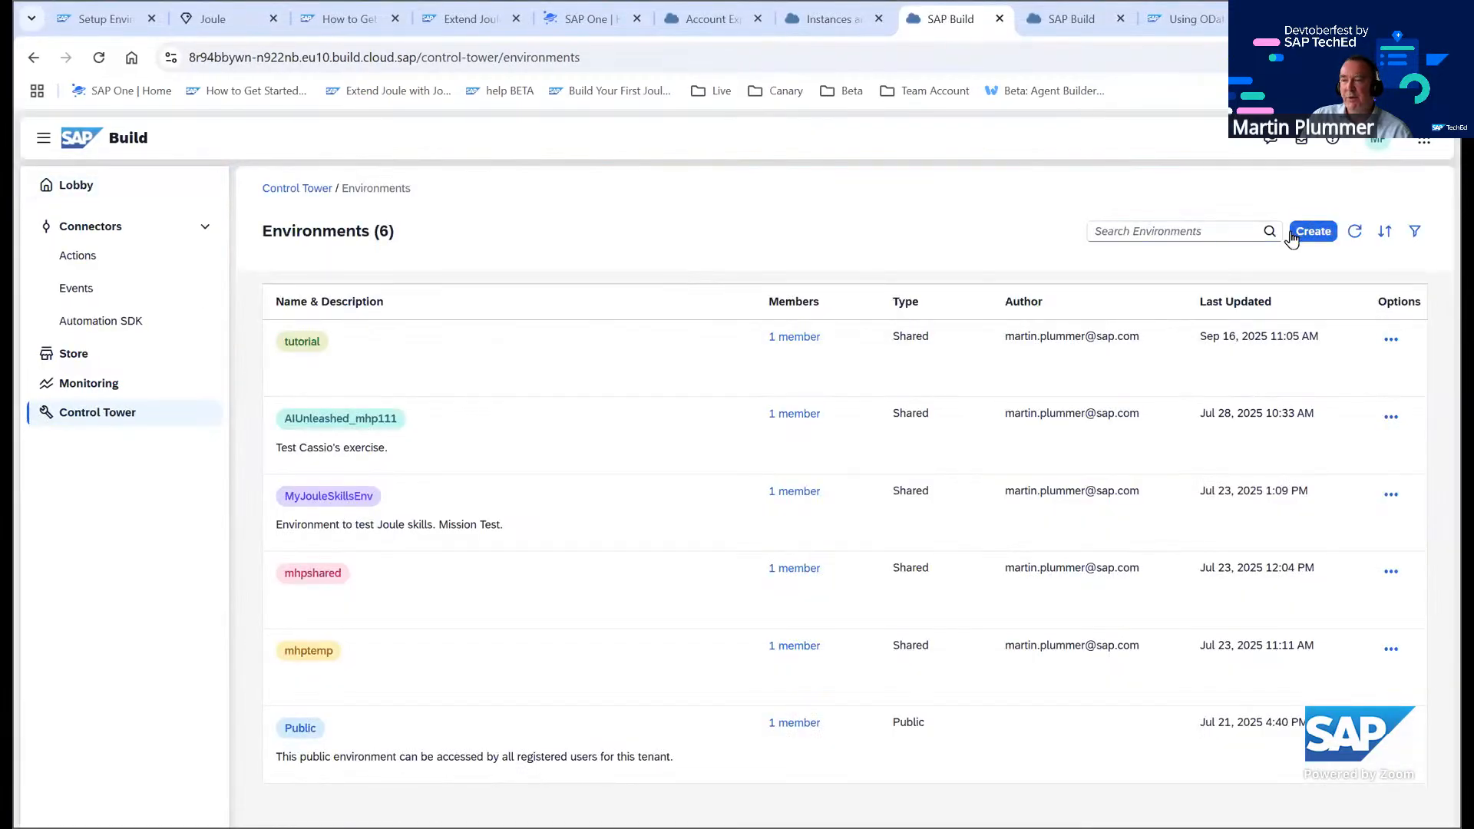
{"action": "left_click", "coordinate": [1294, 237]}
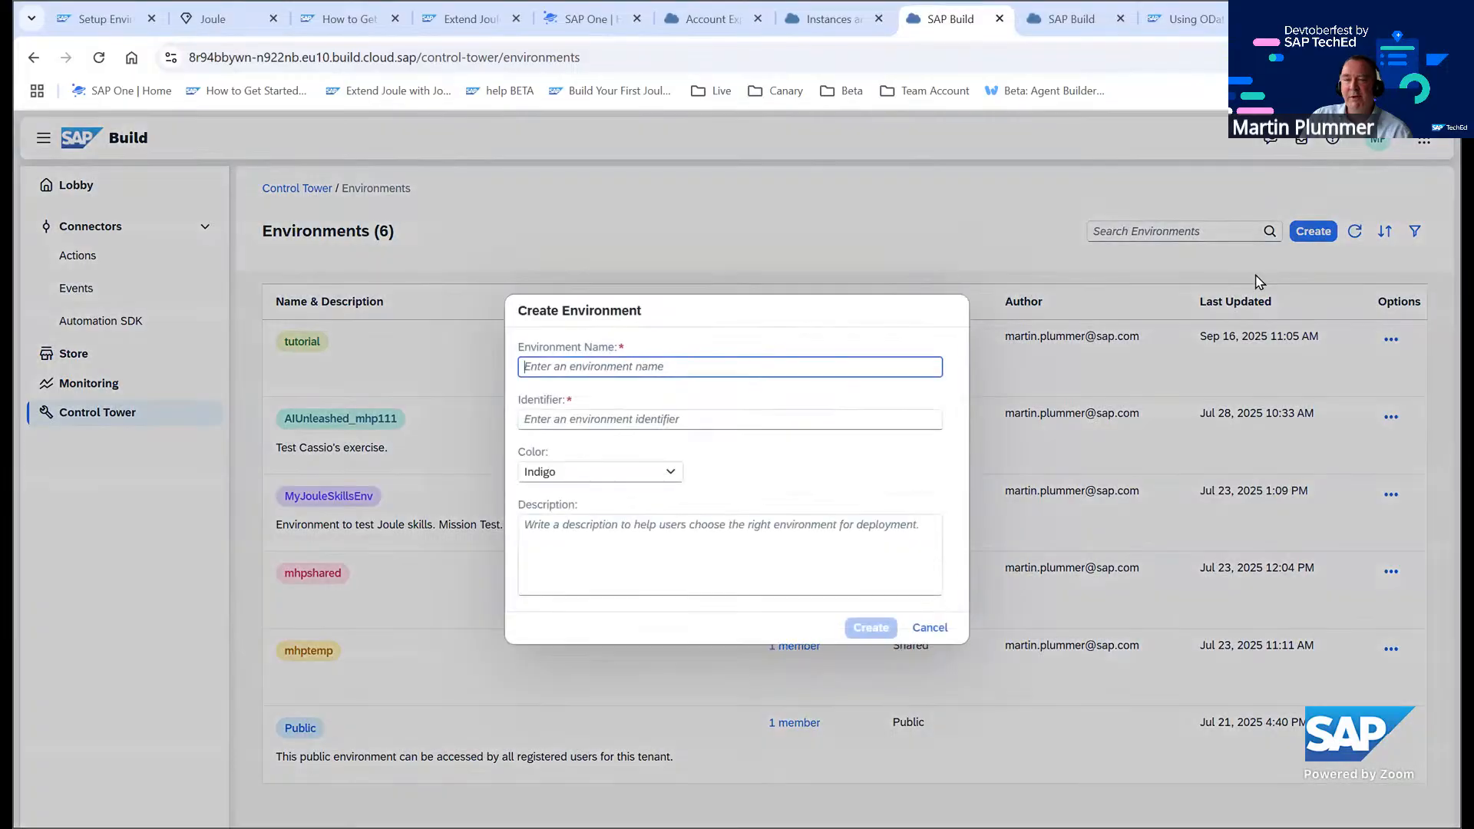
{"action": "left_click", "coordinate": [567, 366]}
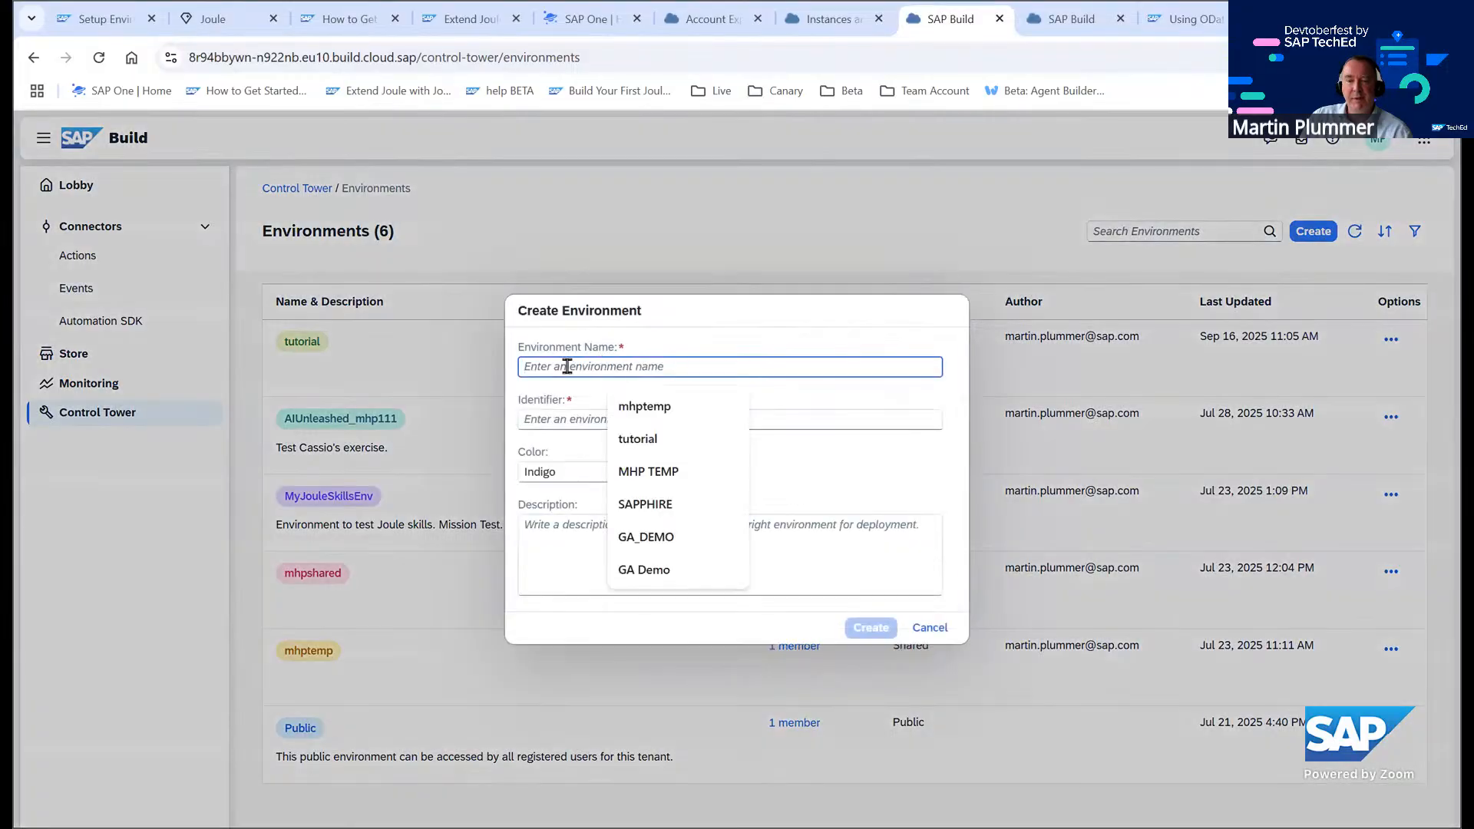
{"action": "left_click", "coordinate": [631, 441]}
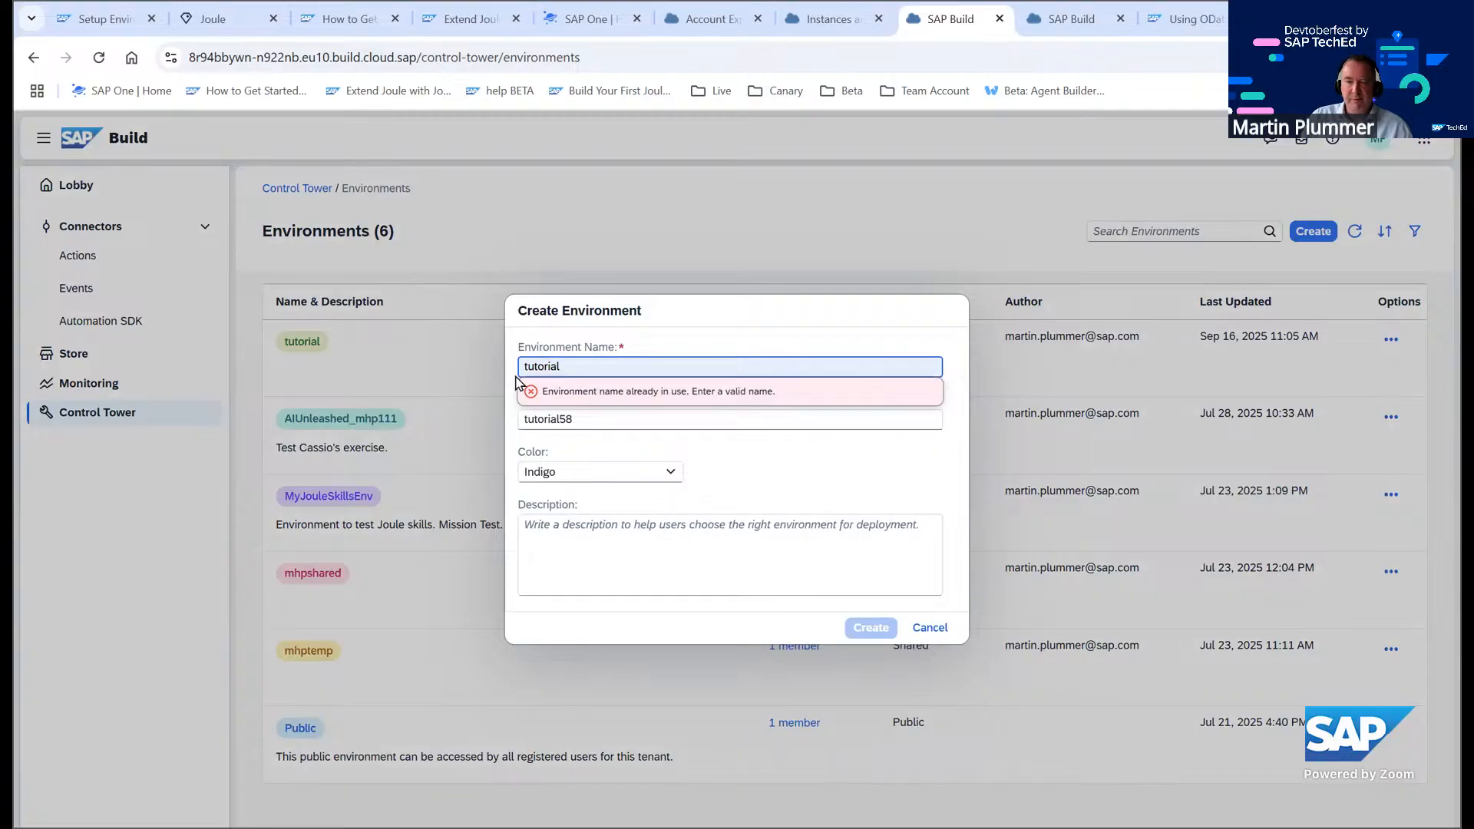
{"action": "left_click", "coordinate": [517, 375]}
{"action": "type", "text": "fe"}
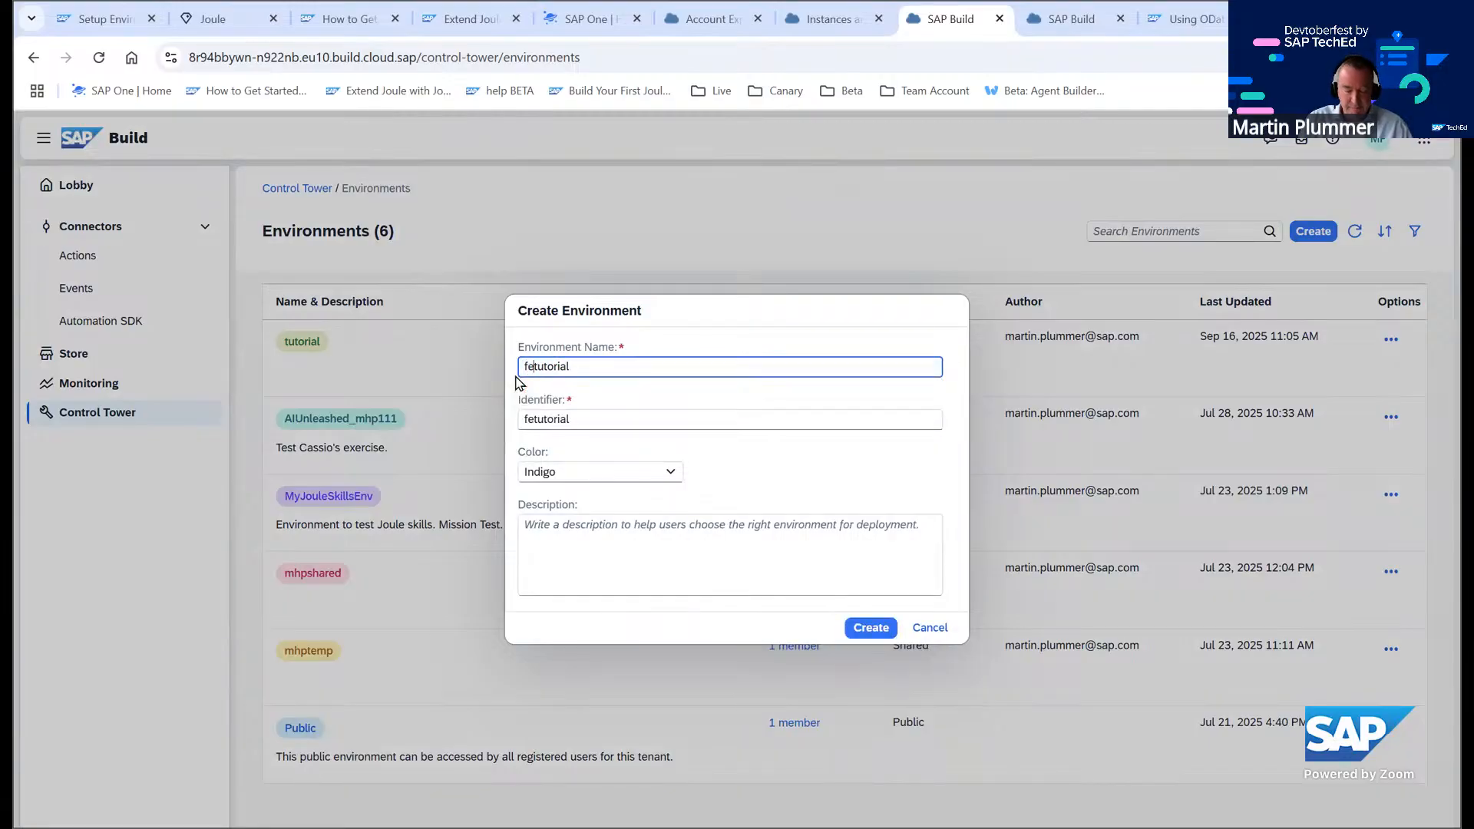
{"action": "type", "text": "st_"}
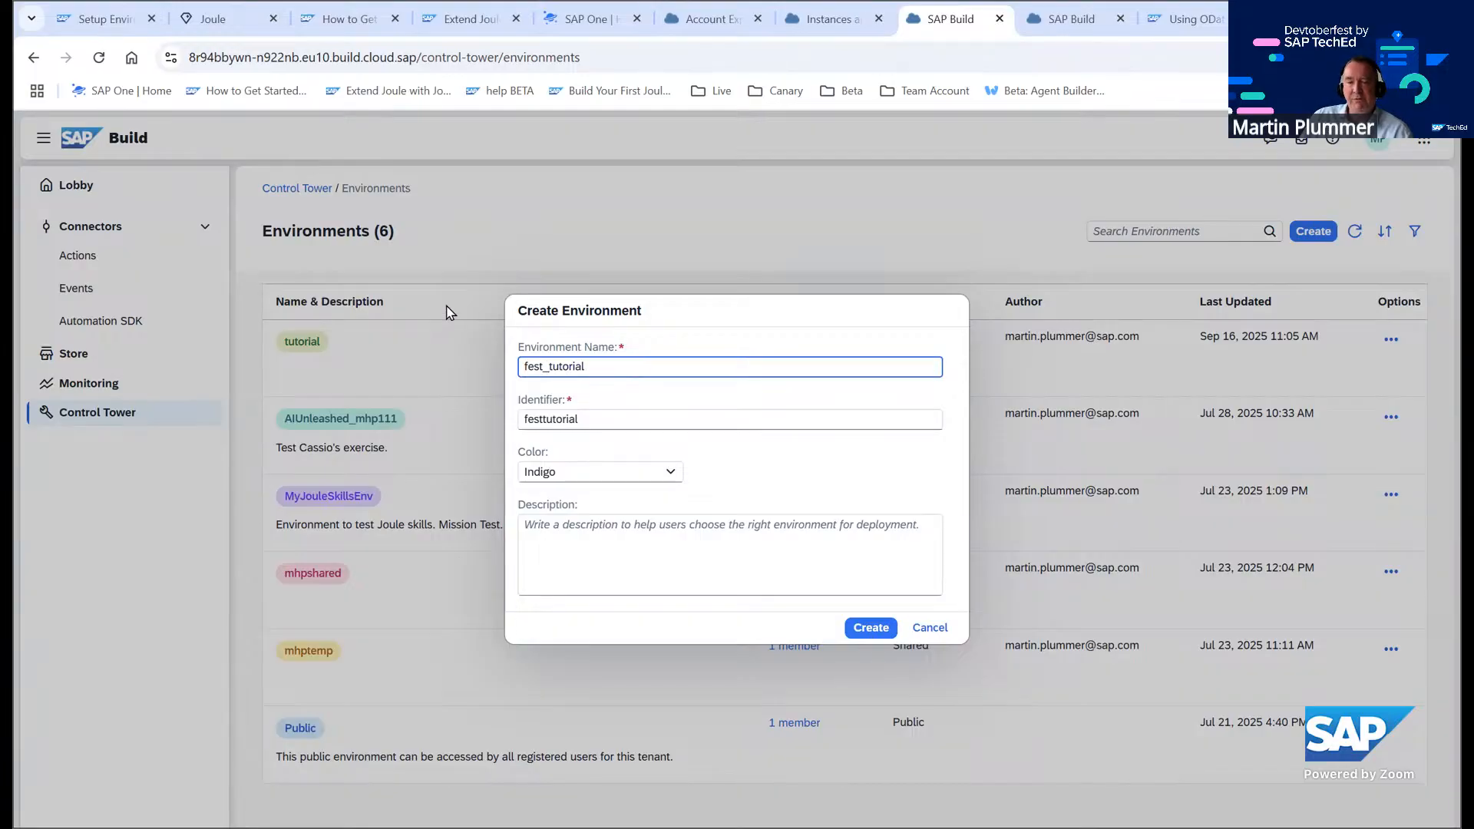
Set the new environment's colour to Red and create it
{"action": "left_click", "coordinate": [668, 472]}
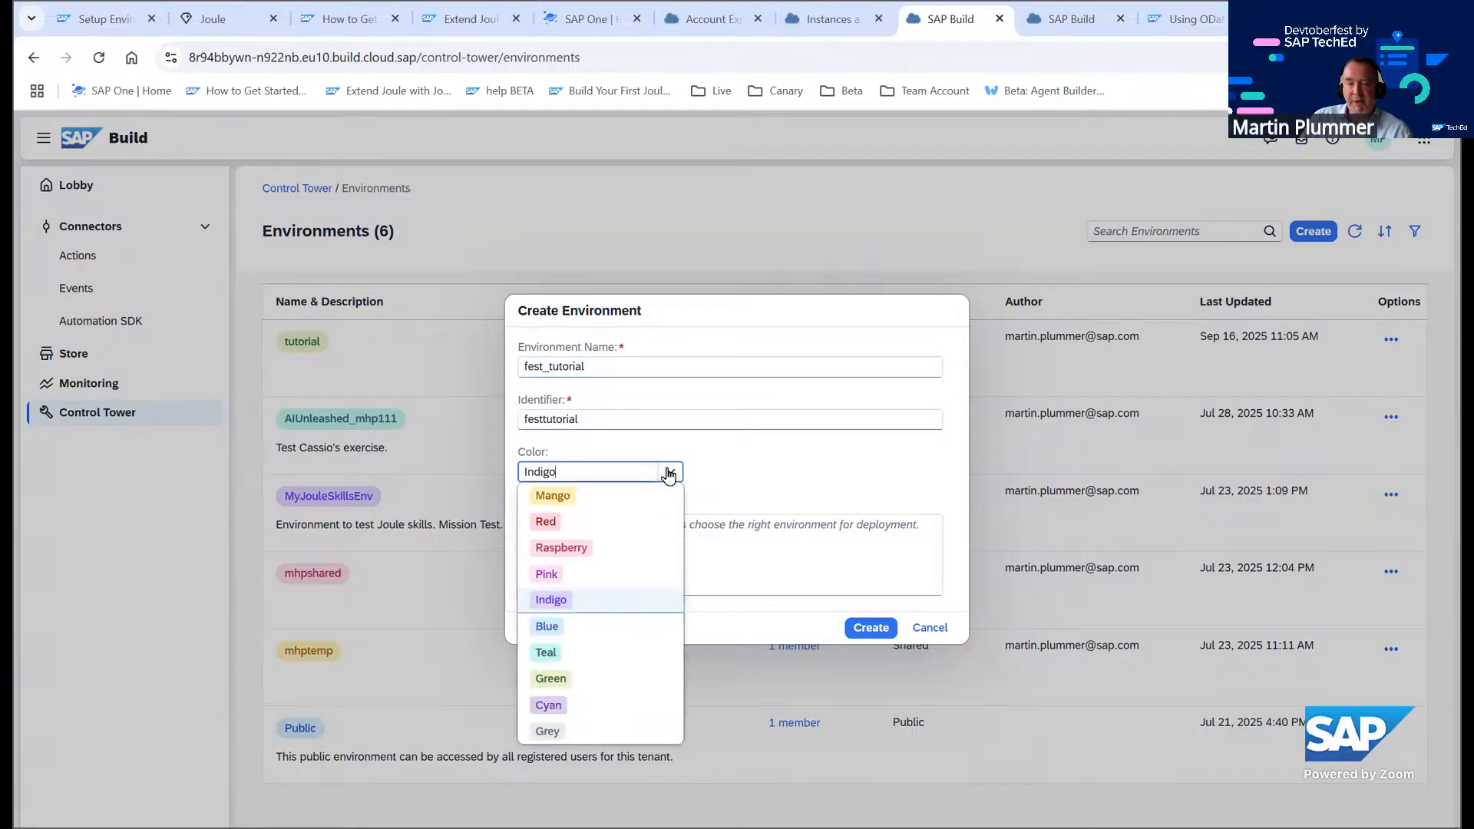
{"action": "left_click", "coordinate": [568, 522]}
{"action": "left_click", "coordinate": [872, 629]}
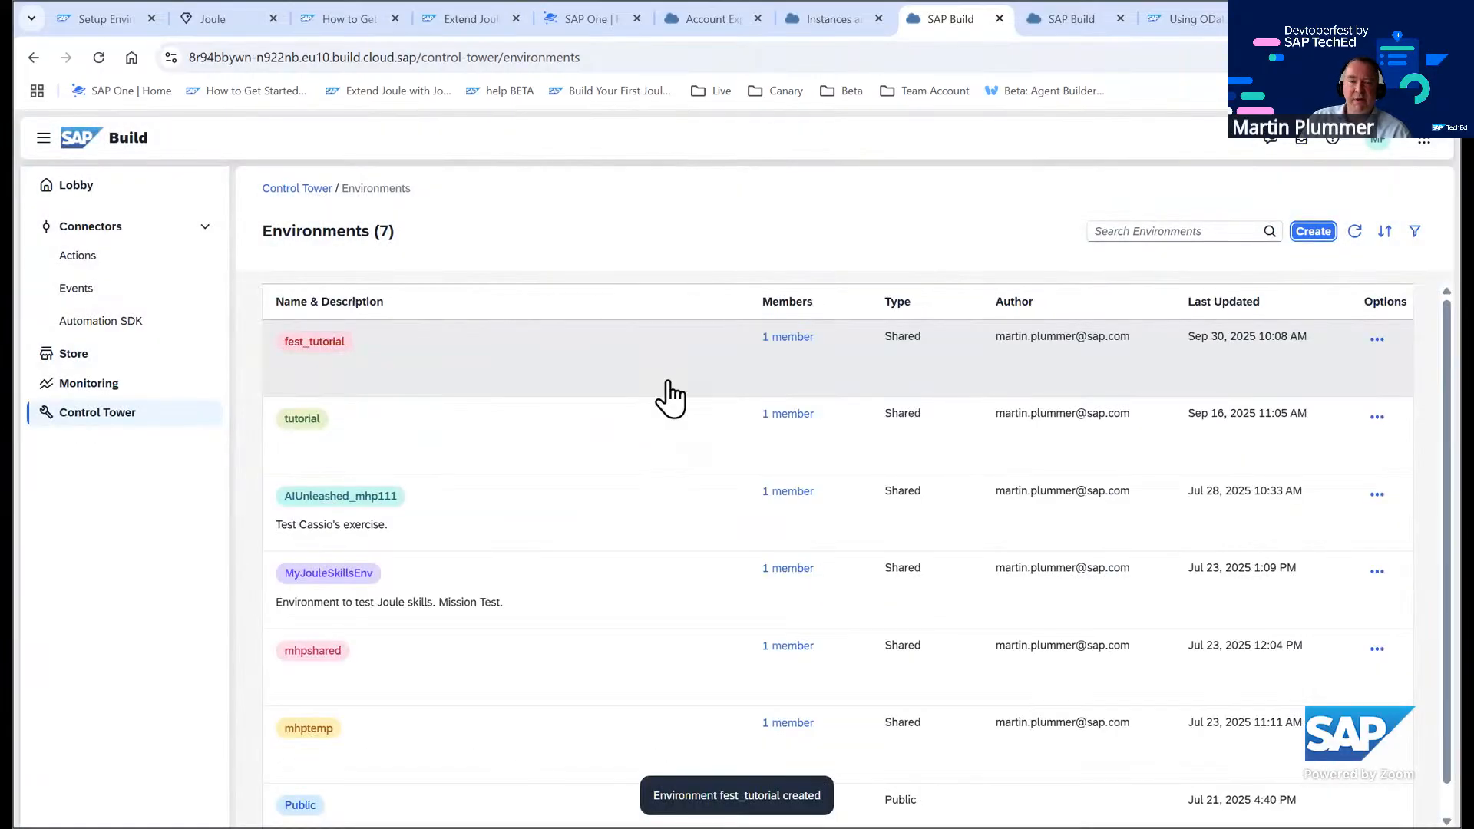
Open the fest_tutorial environment and inspect its Joule tab and sharing settings without changing anything
{"action": "left_click", "coordinate": [339, 344]}
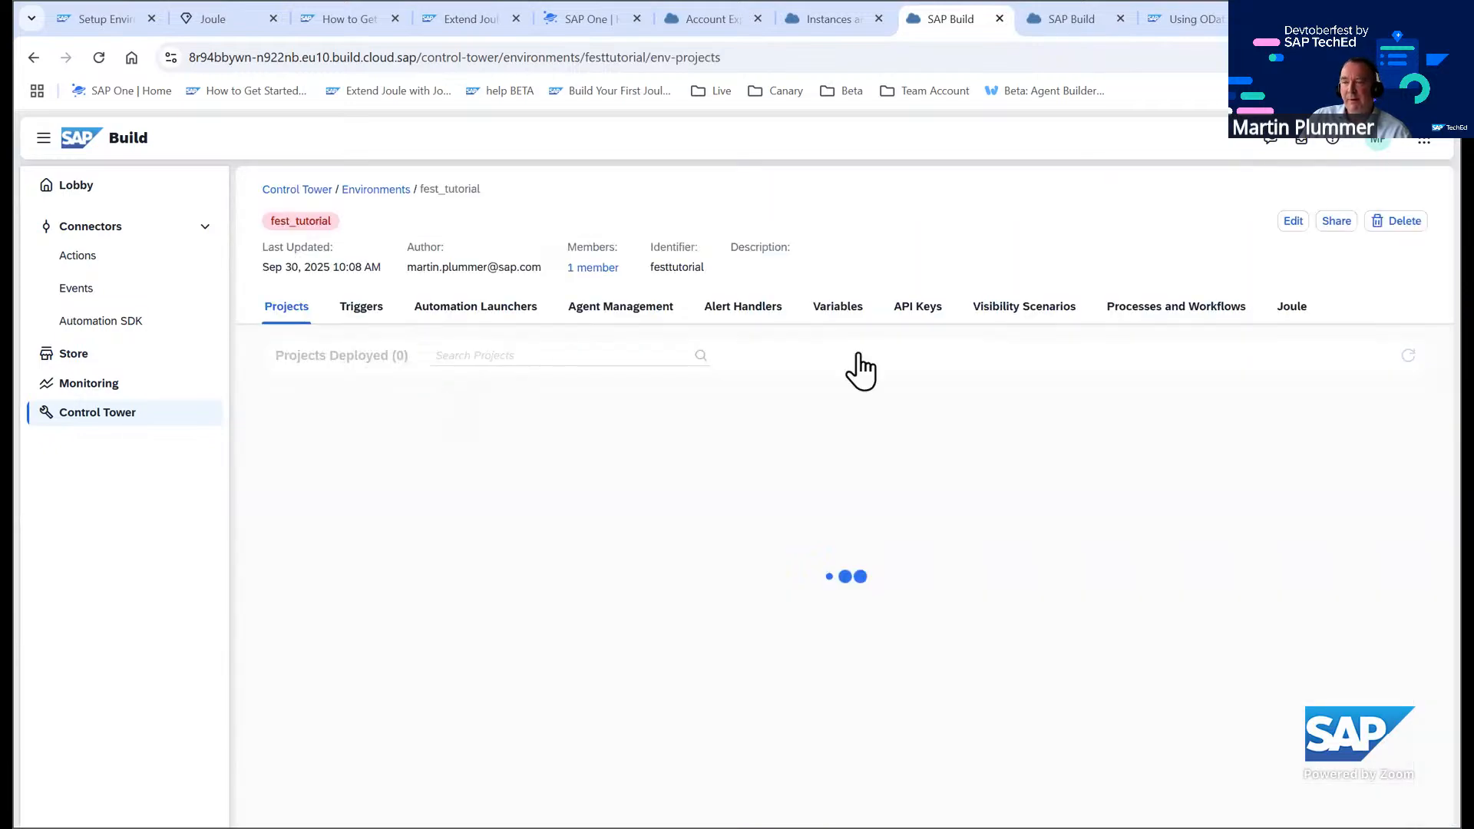
{"action": "left_click", "coordinate": [1315, 308]}
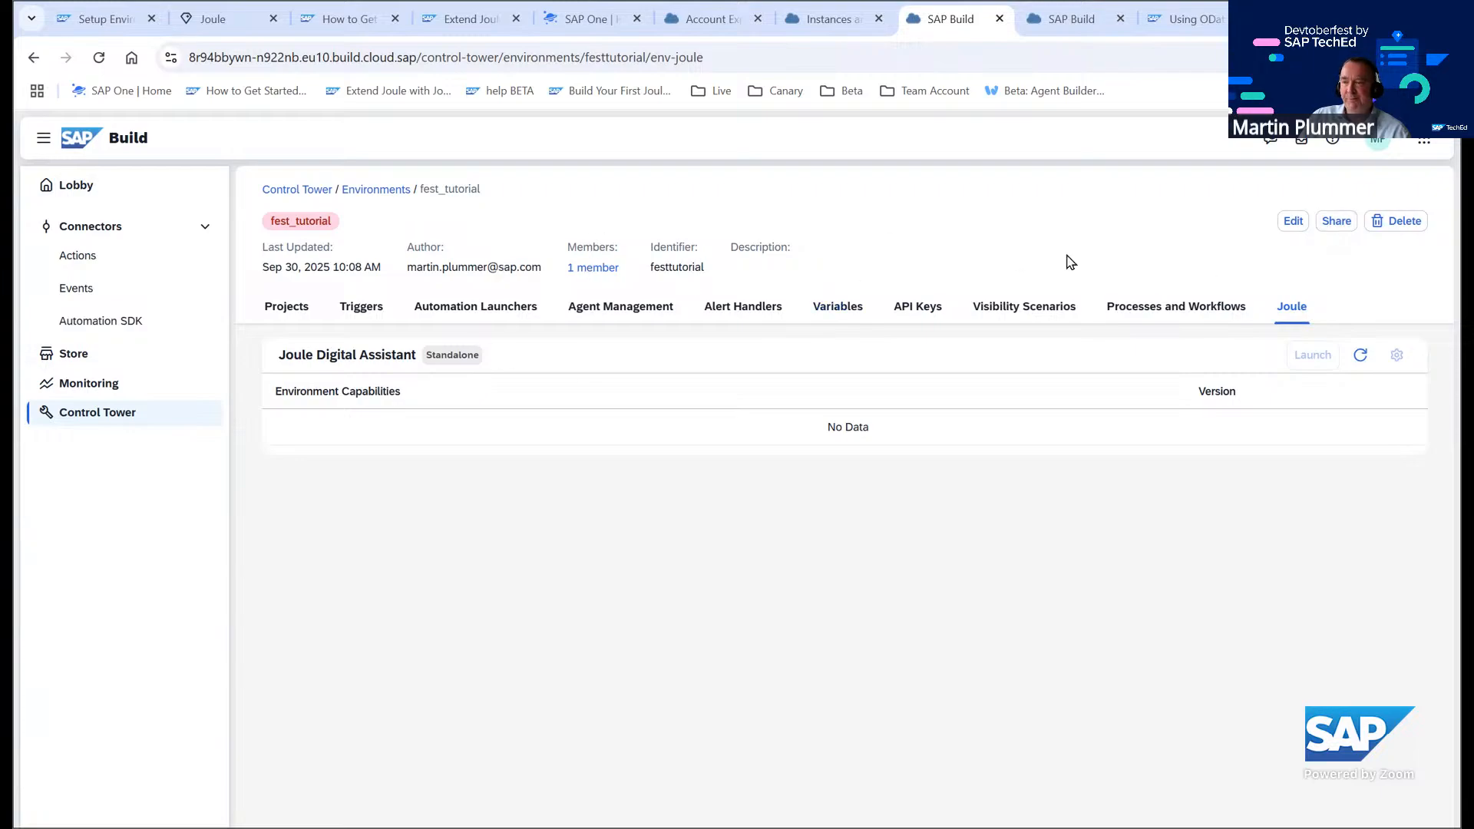
{"action": "left_click", "coordinate": [1334, 226]}
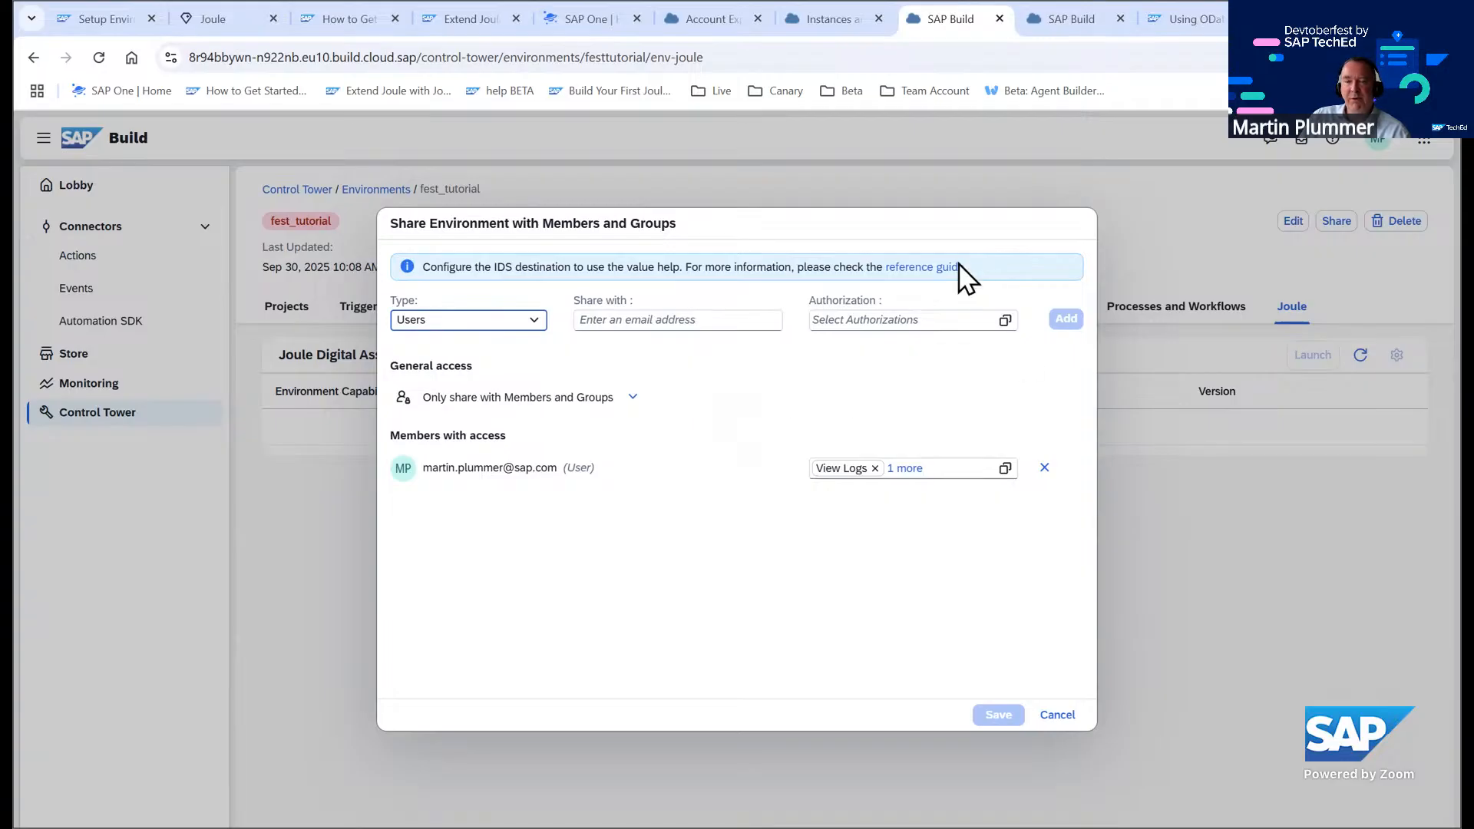
{"action": "left_click", "coordinate": [1058, 717]}
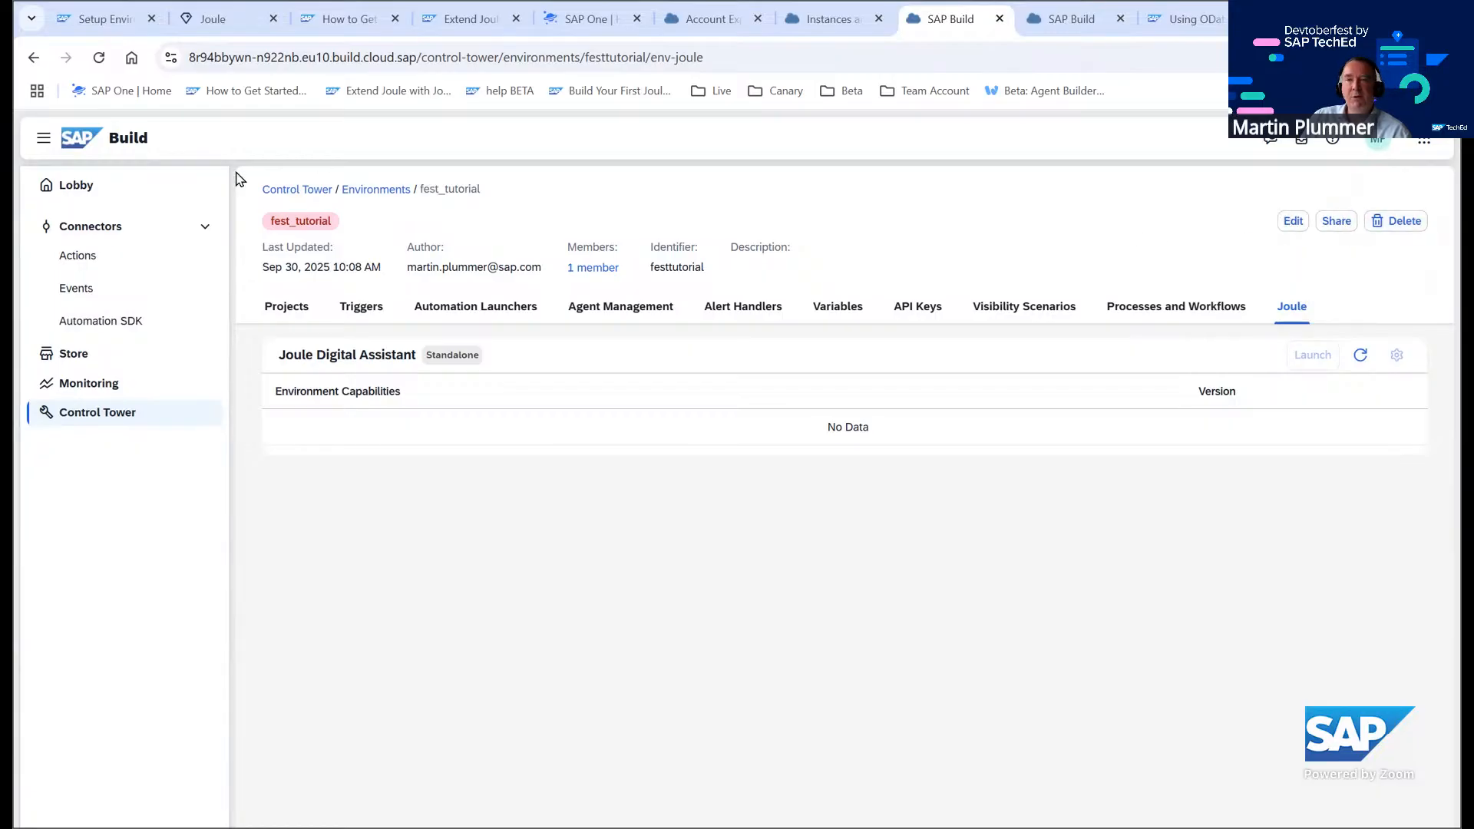
Open the subaccount's Destinations in the BTP cockpit and start creating a new destination from scratch
{"action": "left_click", "coordinate": [853, 21]}
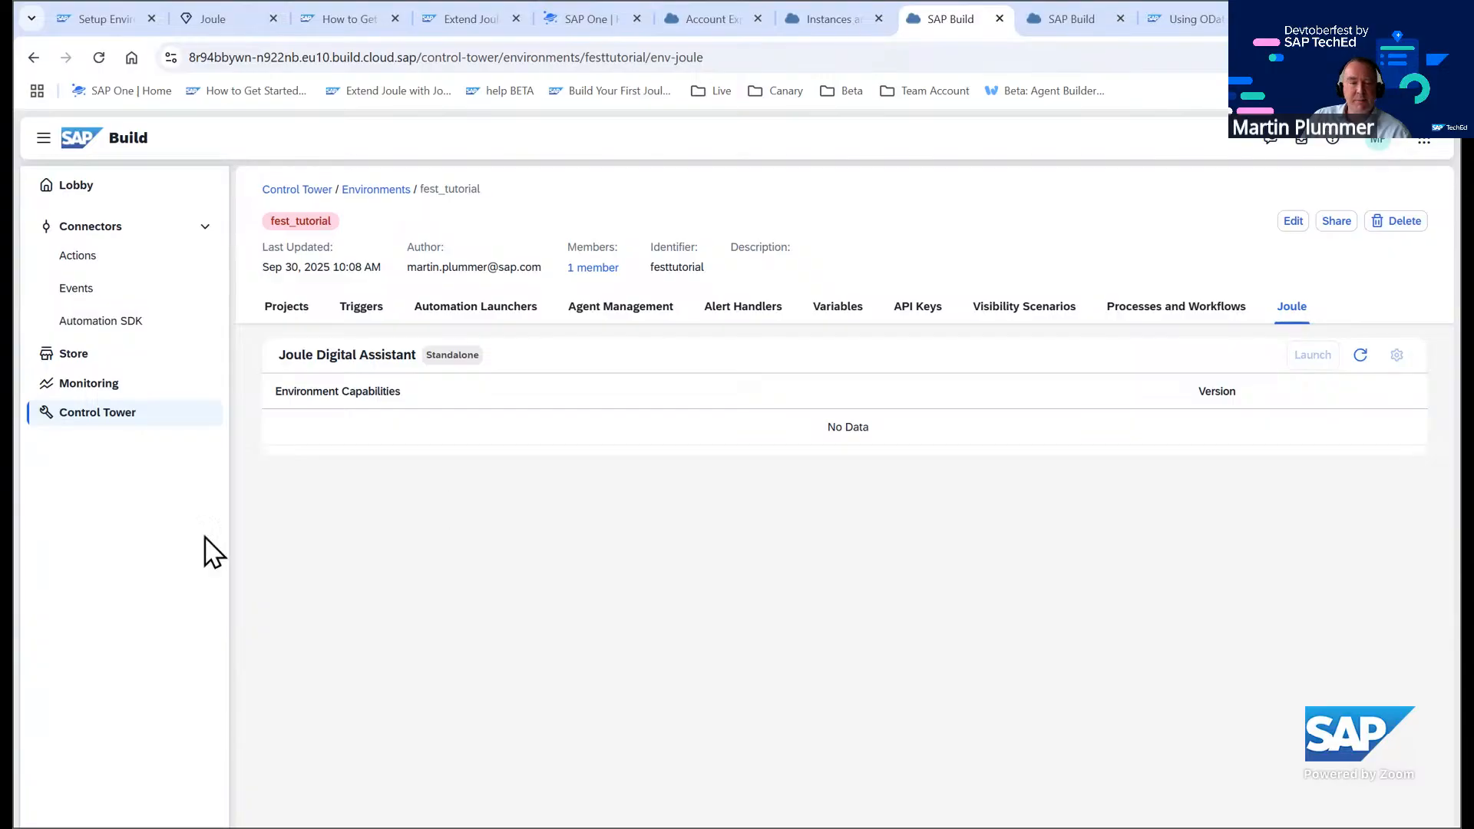
{"action": "left_click", "coordinate": [130, 486]}
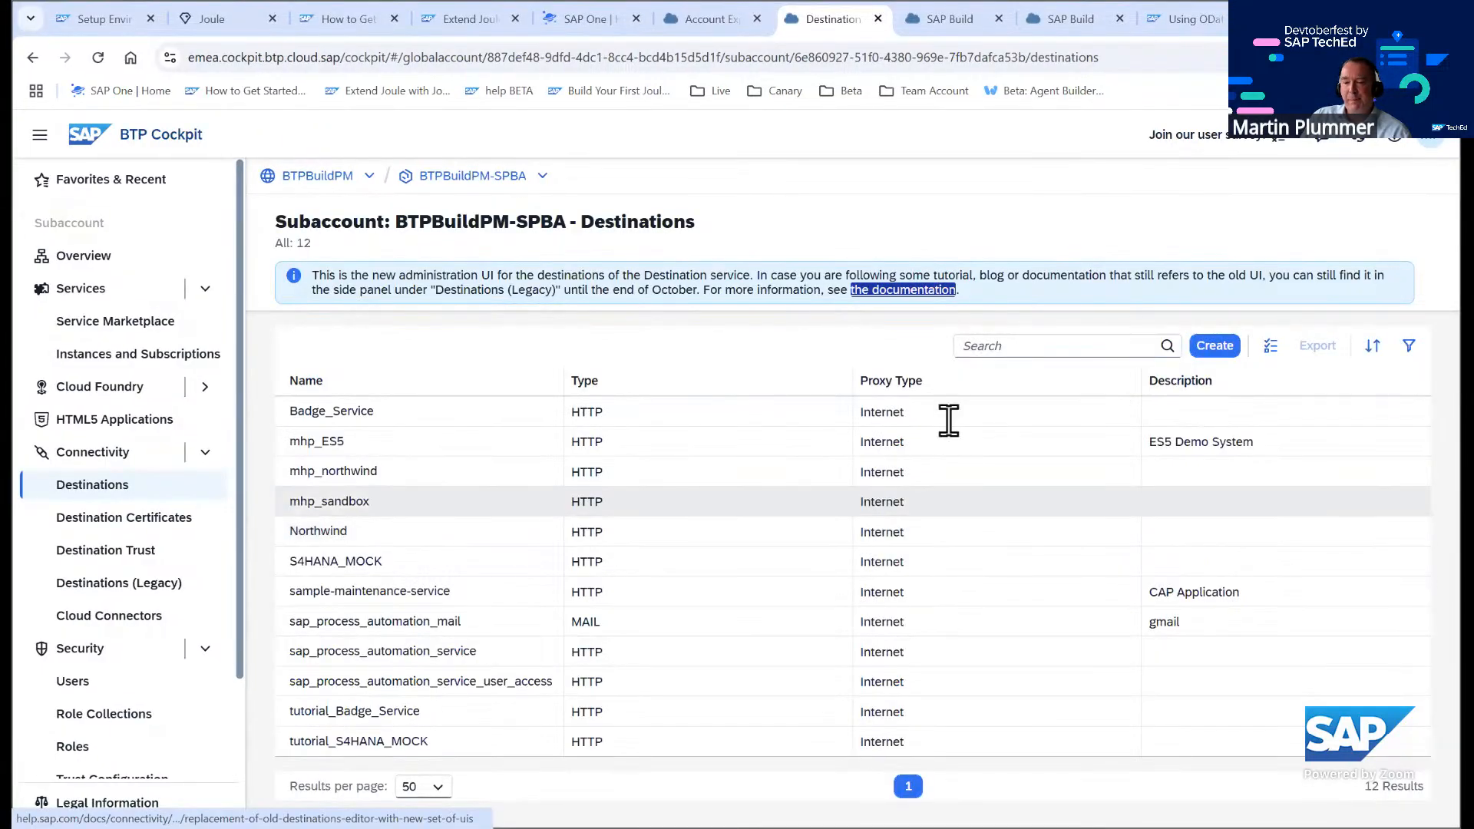
{"action": "left_click", "coordinate": [1215, 346]}
{"action": "left_click", "coordinate": [910, 651]}
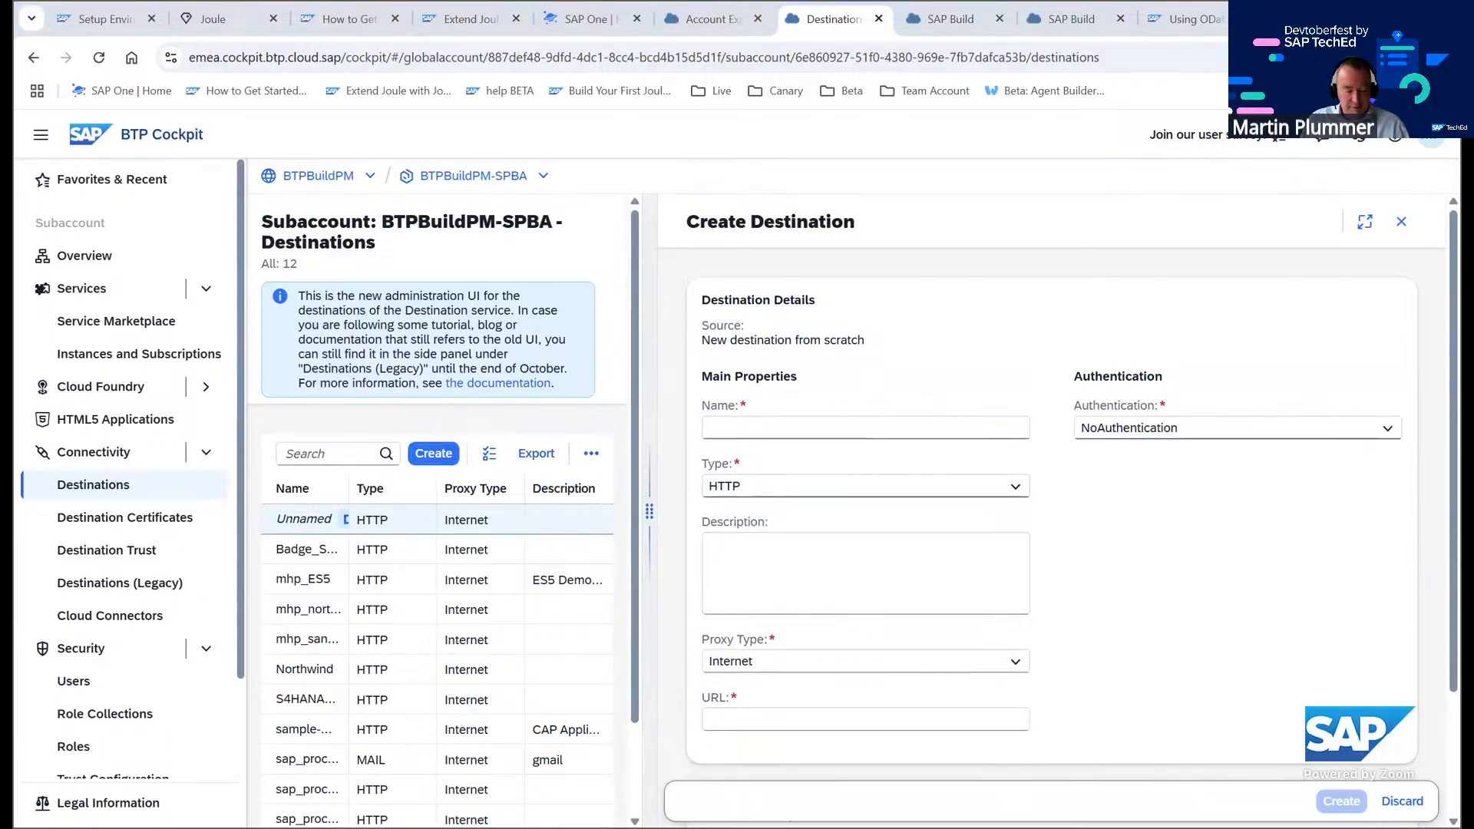
Name the new destination fest_S4HANA_MOCK
{"action": "left_click", "coordinate": [764, 420]}
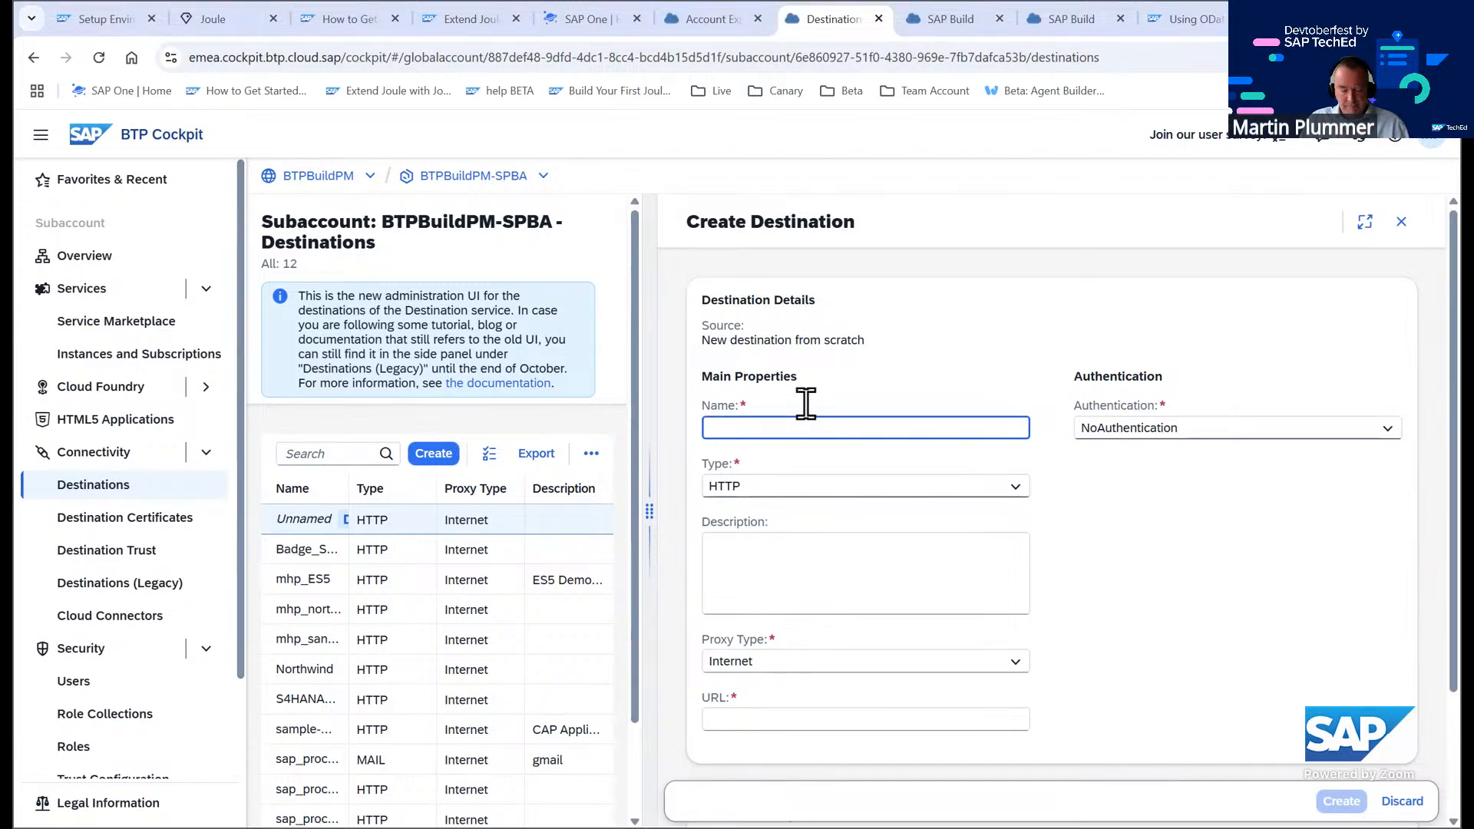
{"action": "type", "text": "S4HANA_MOCK"}
{"action": "left_click", "coordinate": [709, 428]}
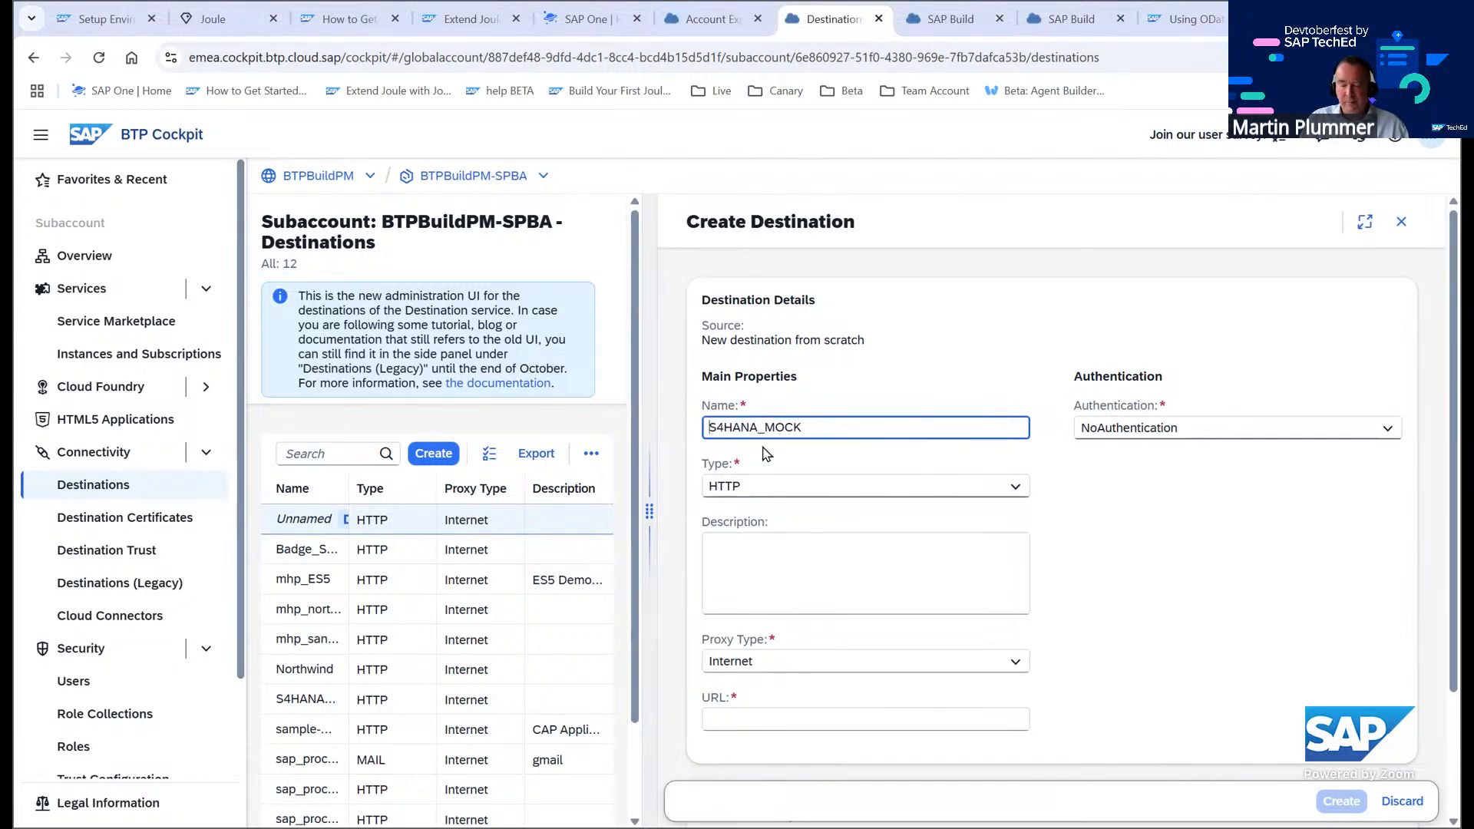
{"action": "type", "text": "fest"}
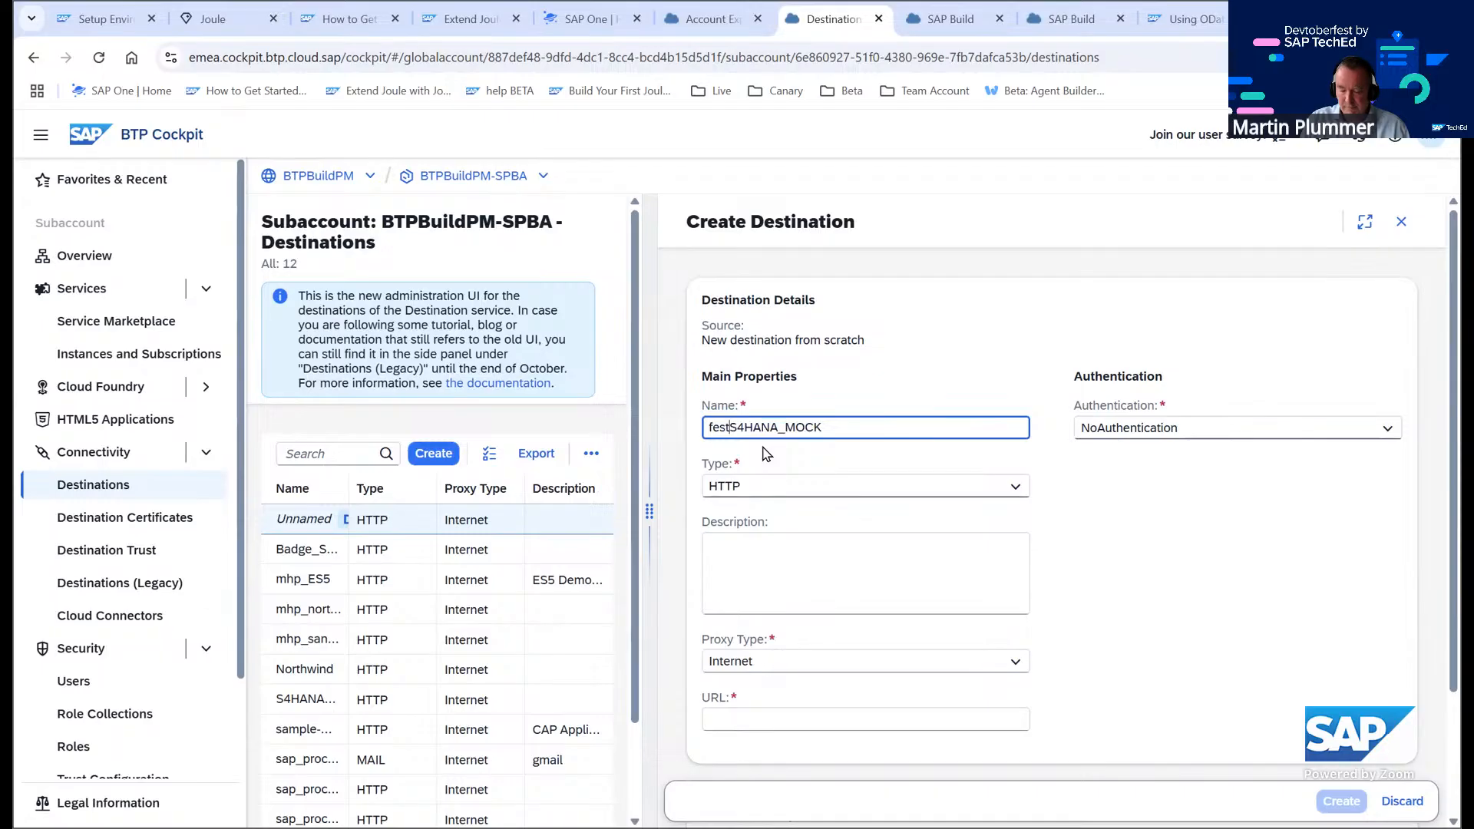
{"action": "type", "text": "_"}
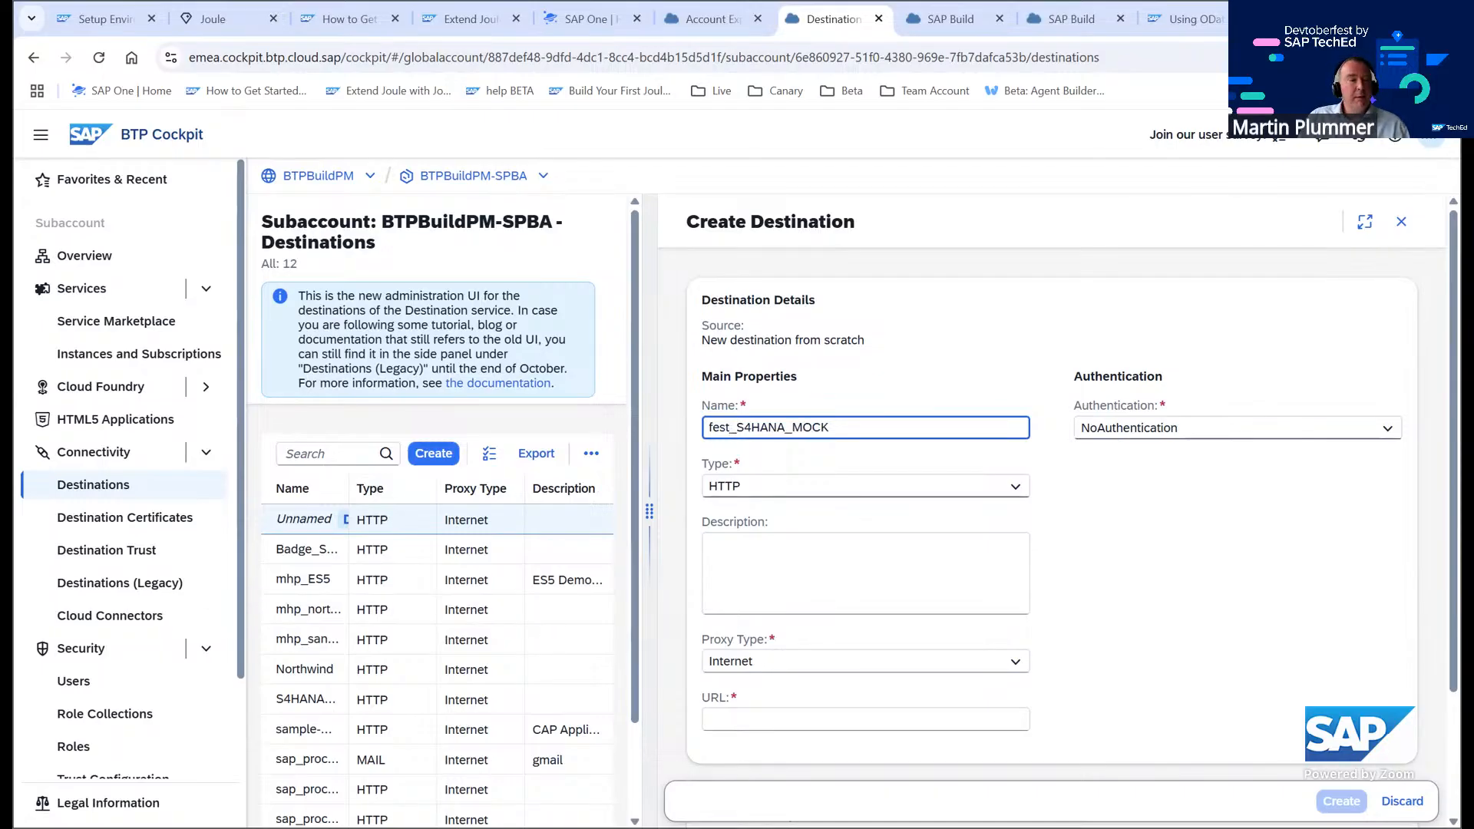
{"action": "key", "text": "alt+Tab"}
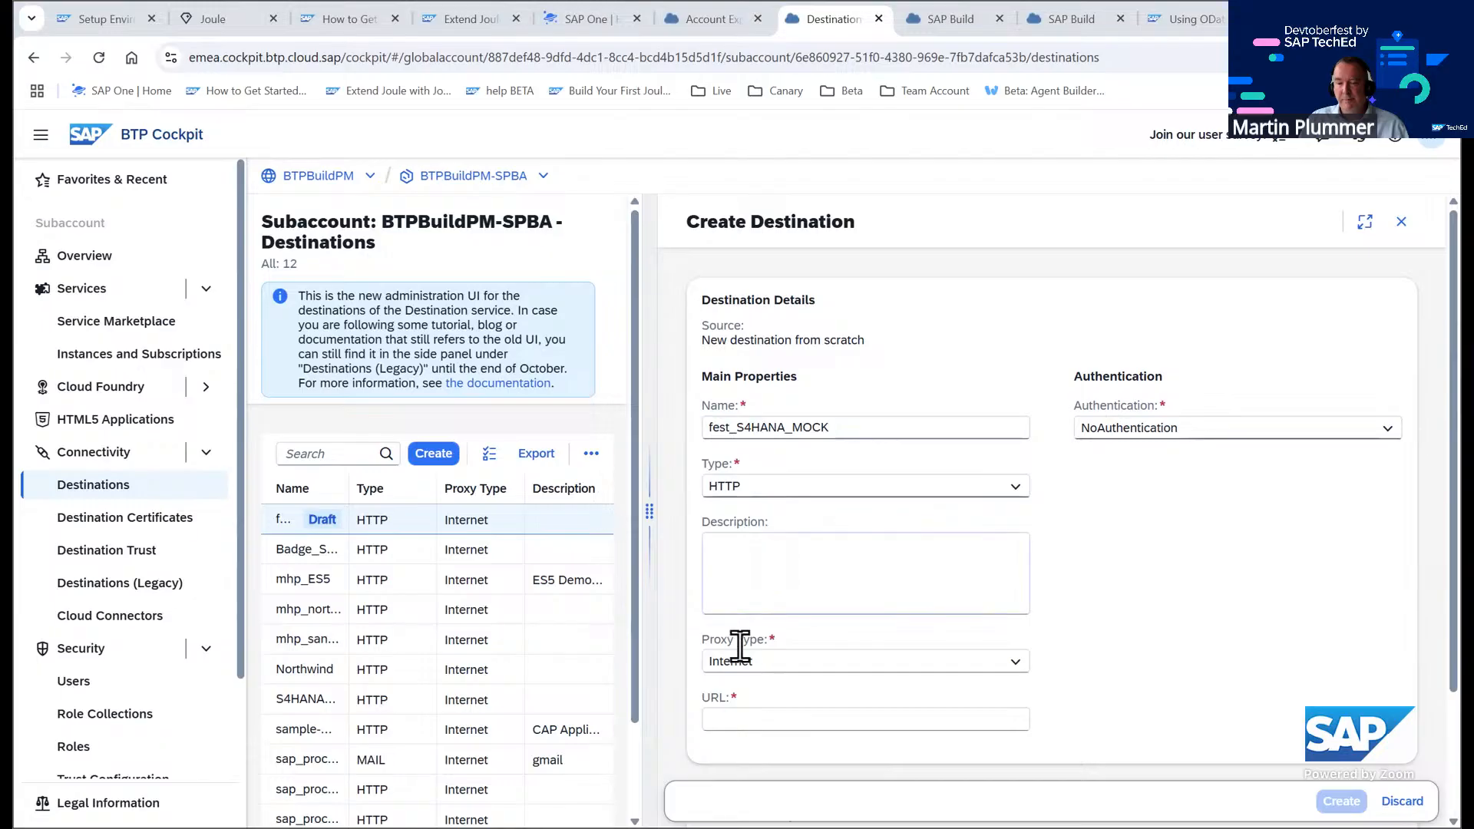
{"action": "left_click", "coordinate": [744, 715]}
{"action": "key", "text": "ctrl+v"}
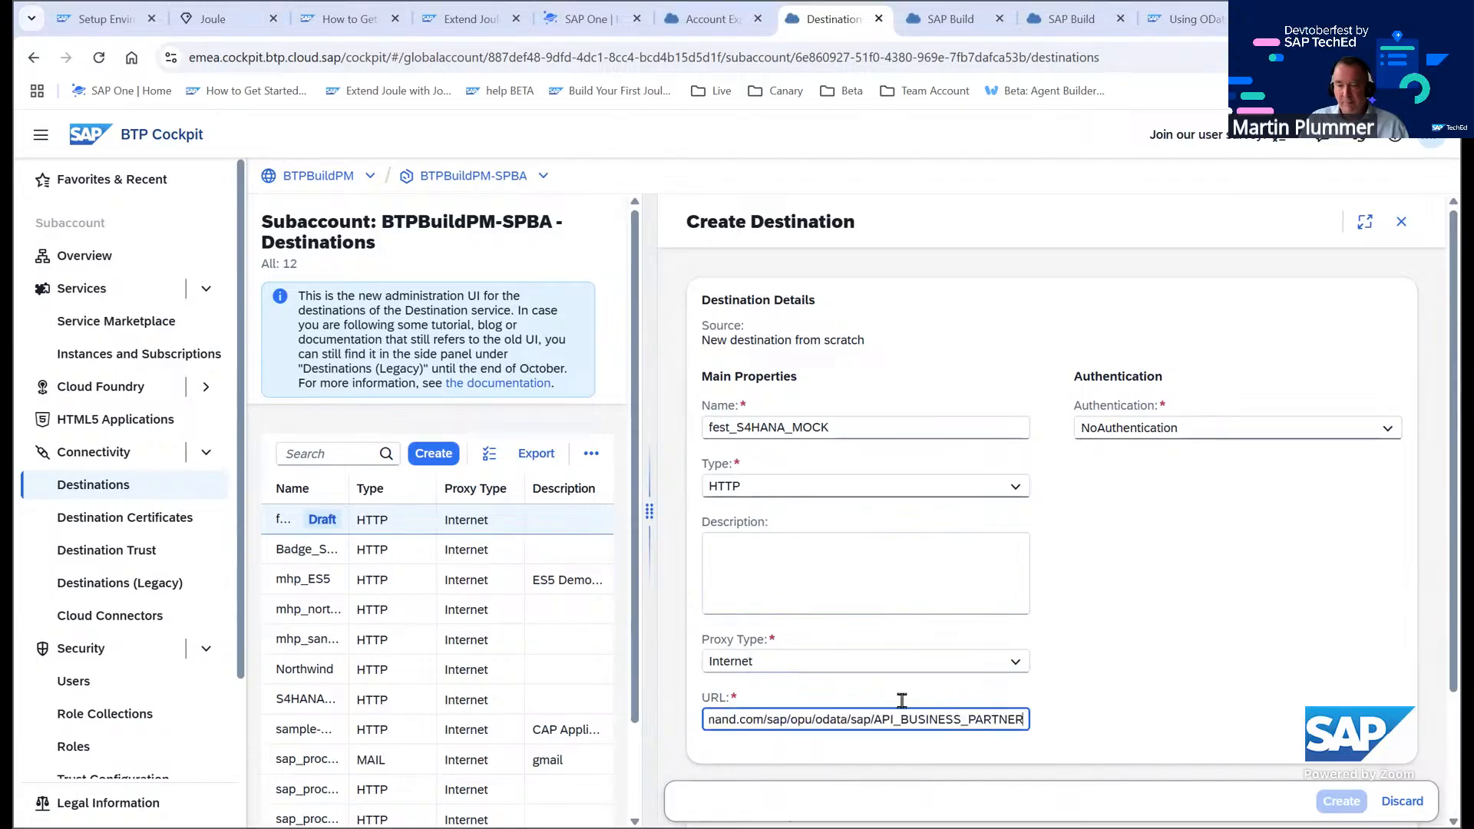
Add three empty additional property rows to the destination
{"action": "scroll", "coordinate": [1098, 649], "scroll_direction": "down", "scroll_amount": 2}
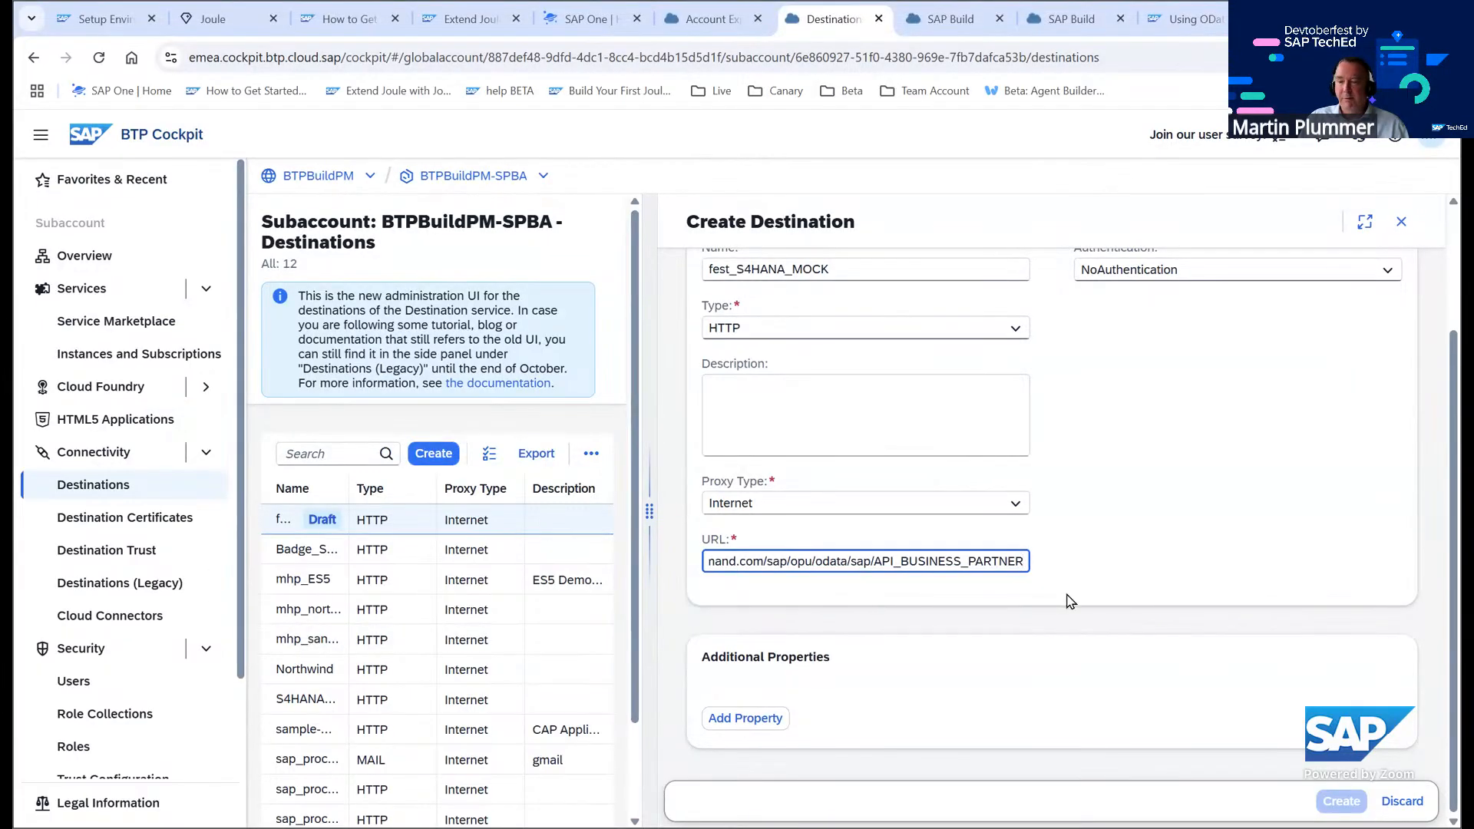
{"action": "scroll", "coordinate": [849, 522], "scroll_direction": "up", "scroll_amount": 2}
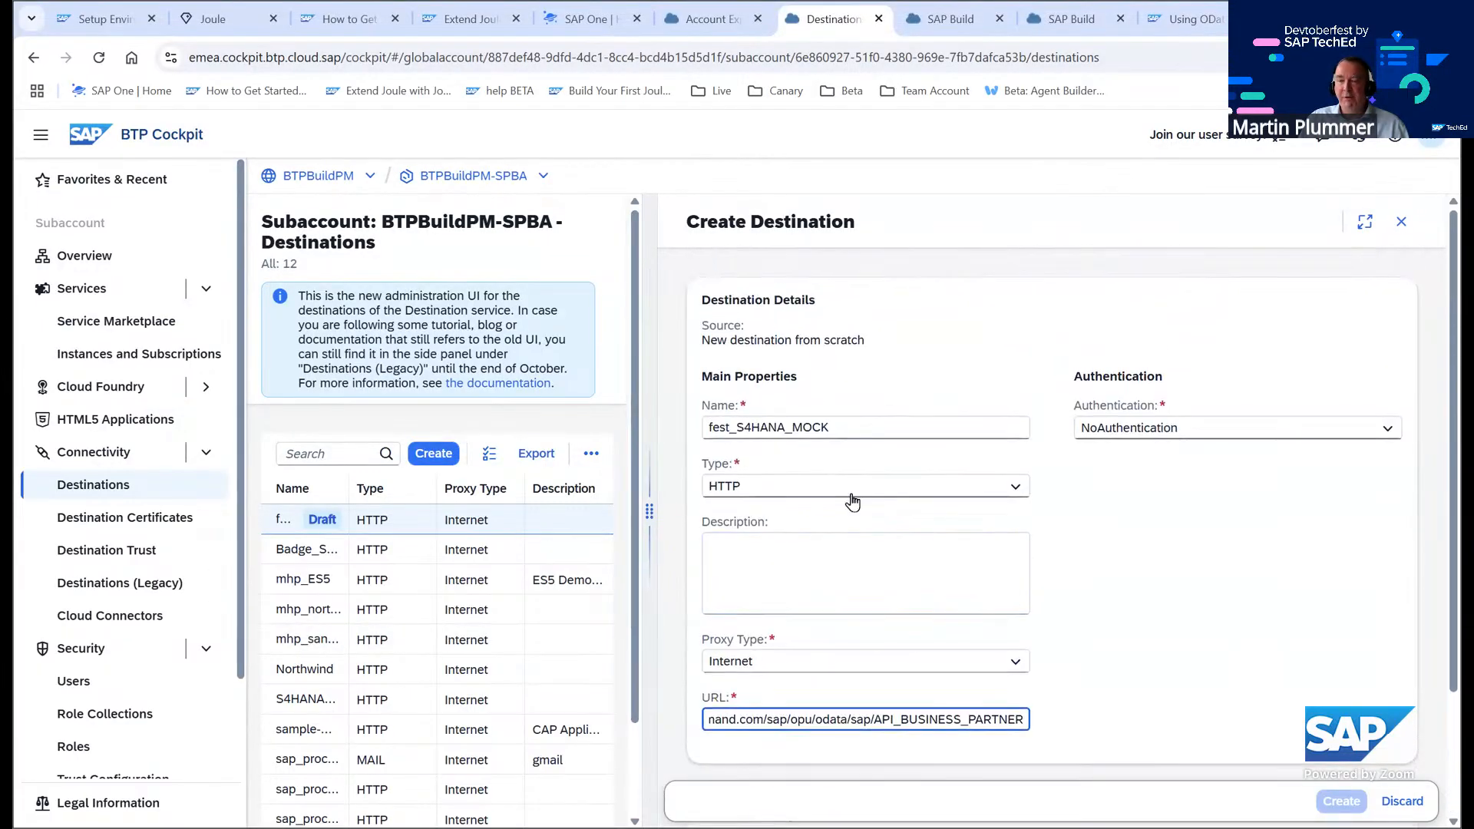
{"action": "scroll", "coordinate": [888, 522], "scroll_direction": "down", "scroll_amount": 2}
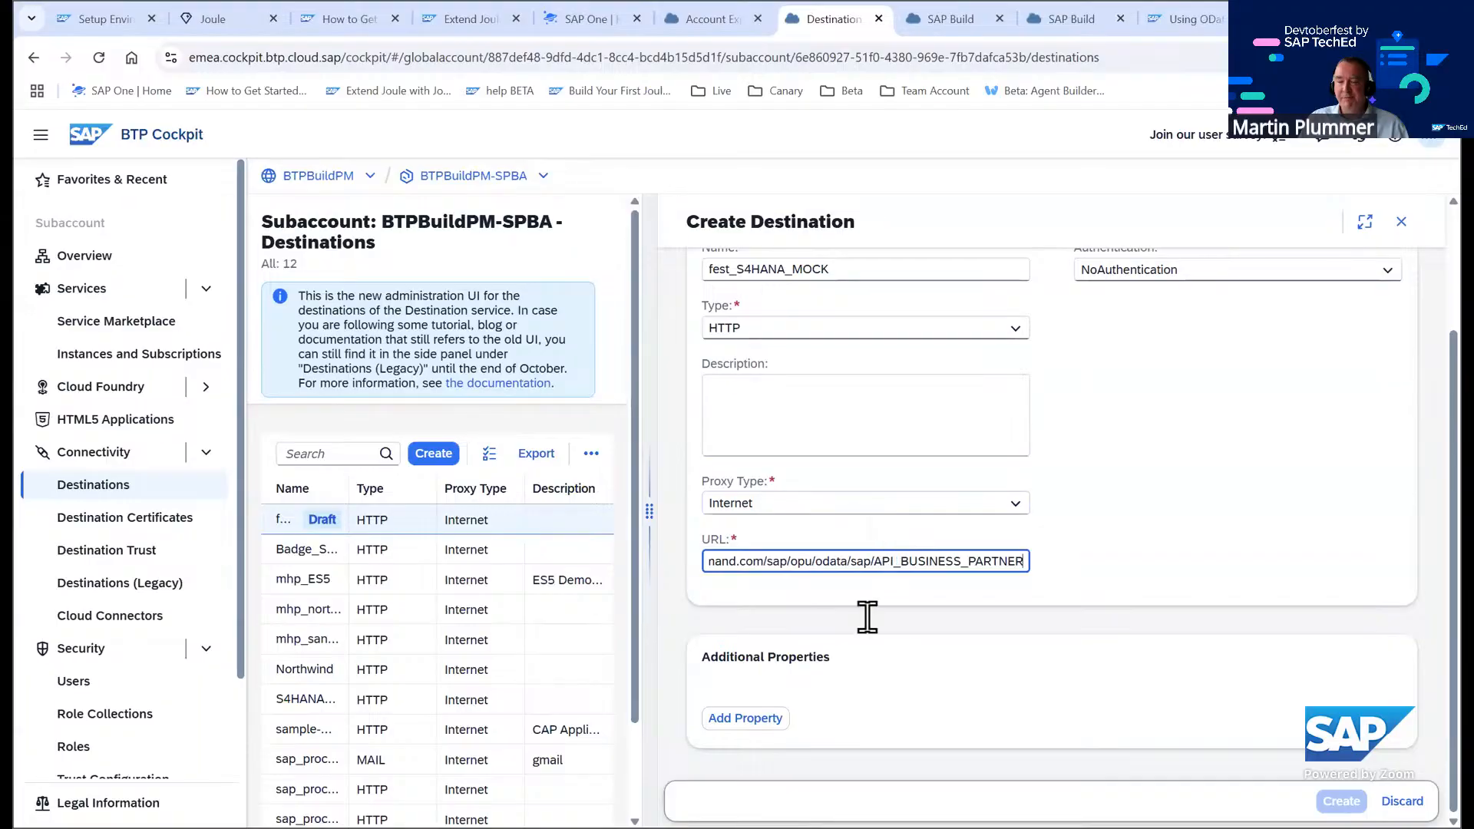
{"action": "left_click", "coordinate": [750, 720]}
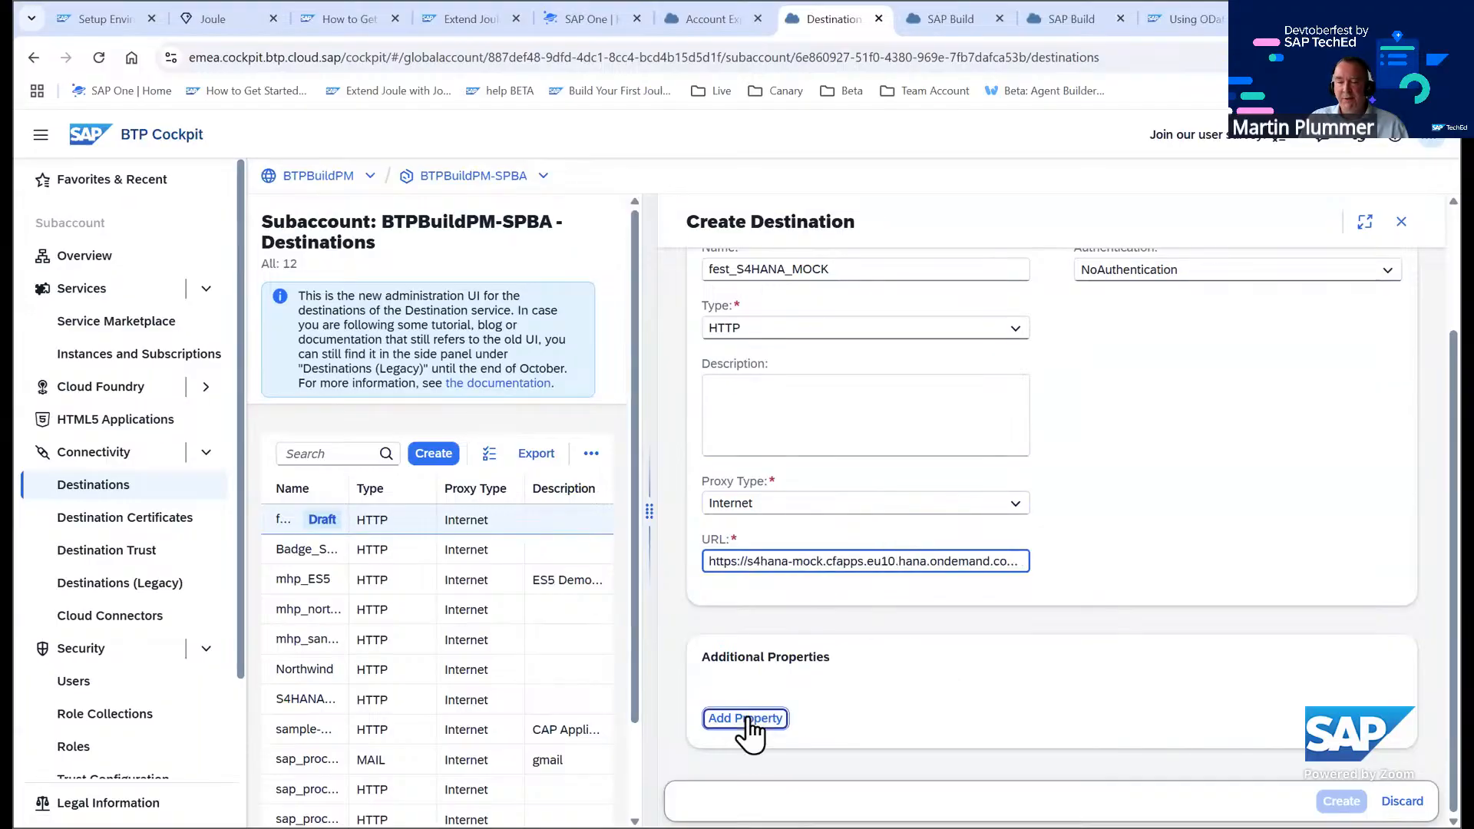
{"action": "scroll", "coordinate": [1103, 674], "scroll_direction": "down", "scroll_amount": 2}
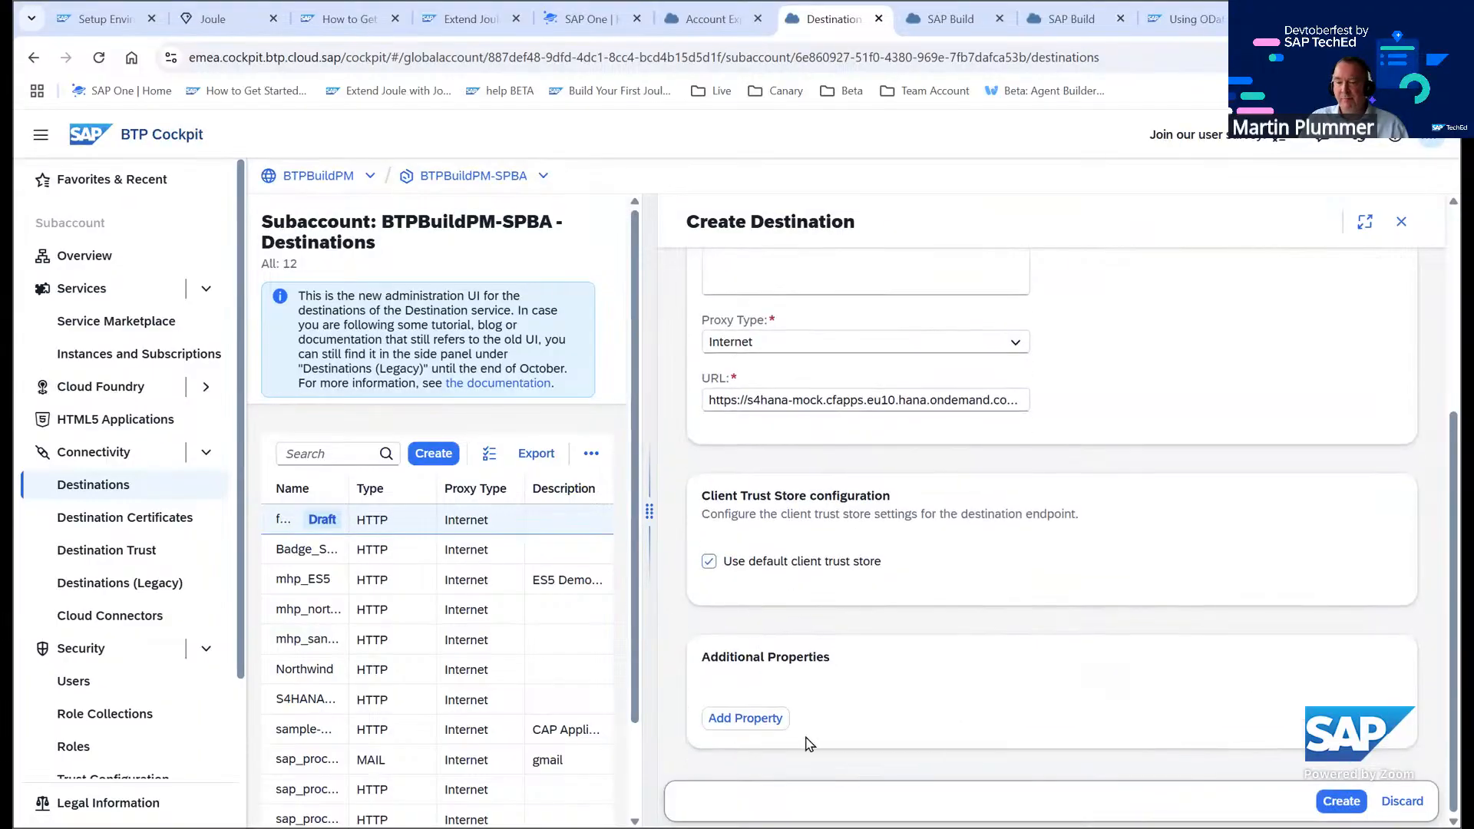
{"action": "left_click", "coordinate": [749, 719]}
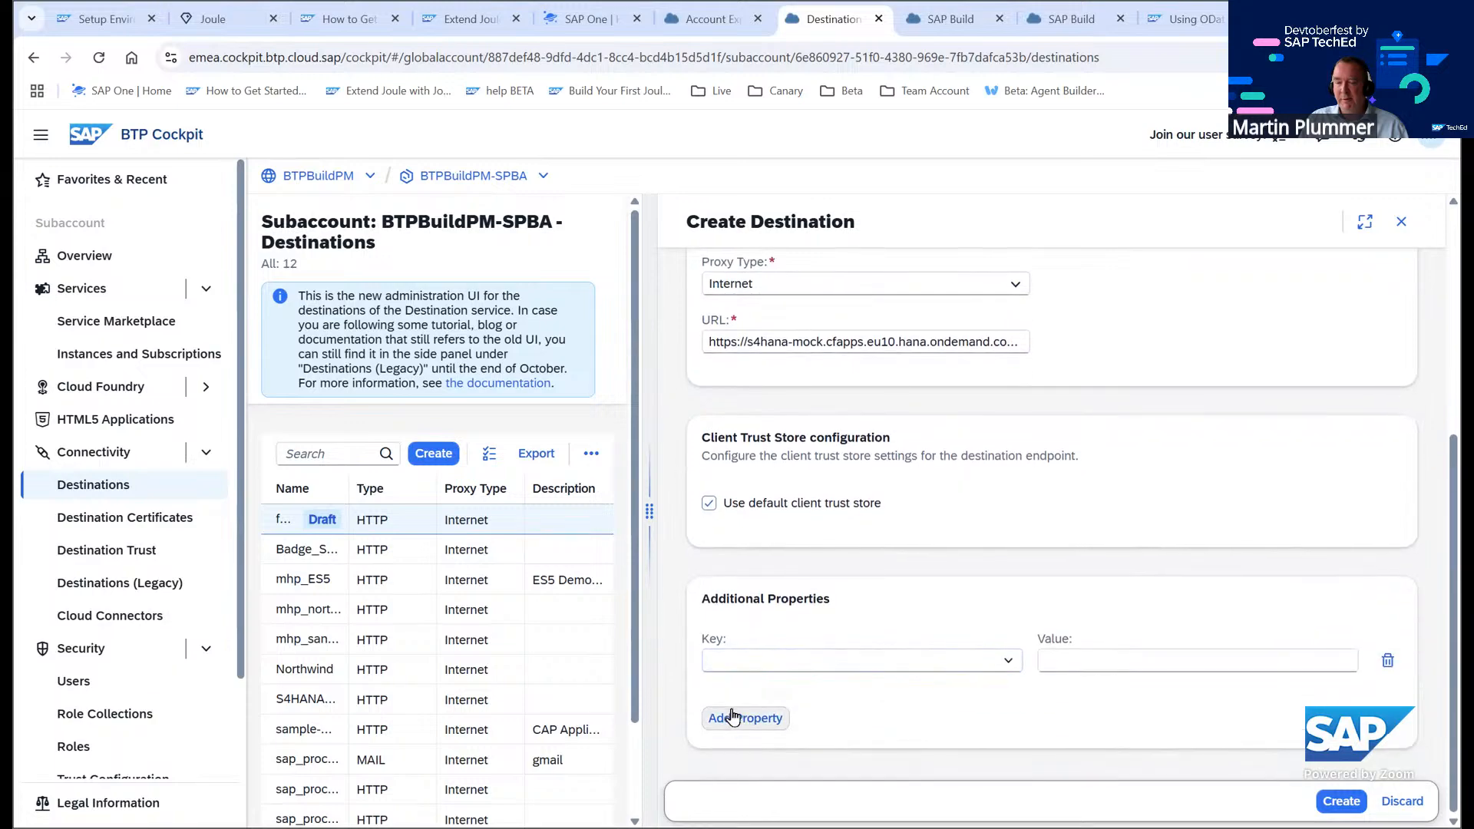
{"action": "left_click", "coordinate": [760, 718]}
{"action": "left_click", "coordinate": [756, 775]}
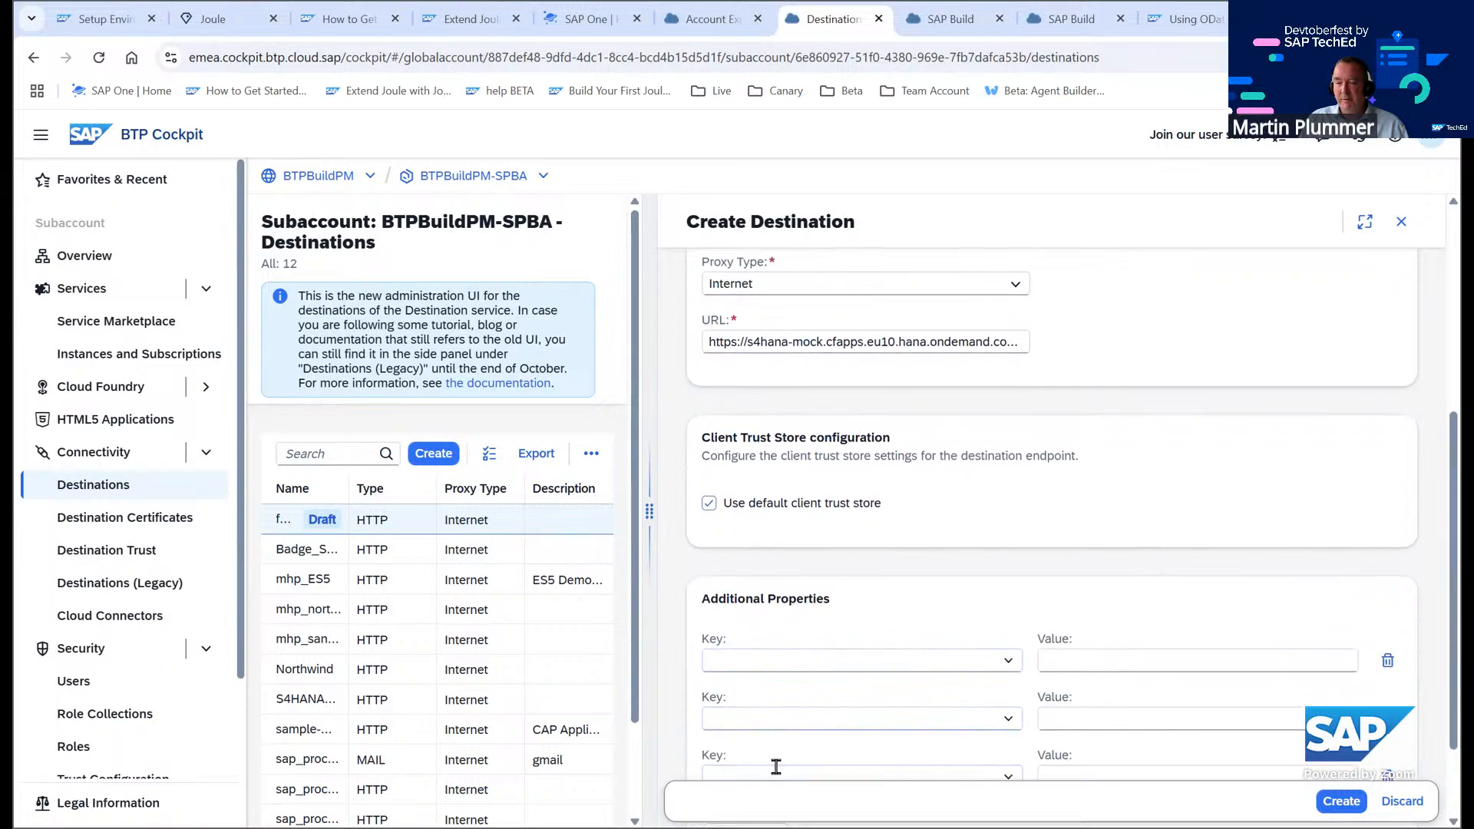
Review the required destination properties in the Using OData Destinations documentation
{"action": "left_click", "coordinate": [1175, 19]}
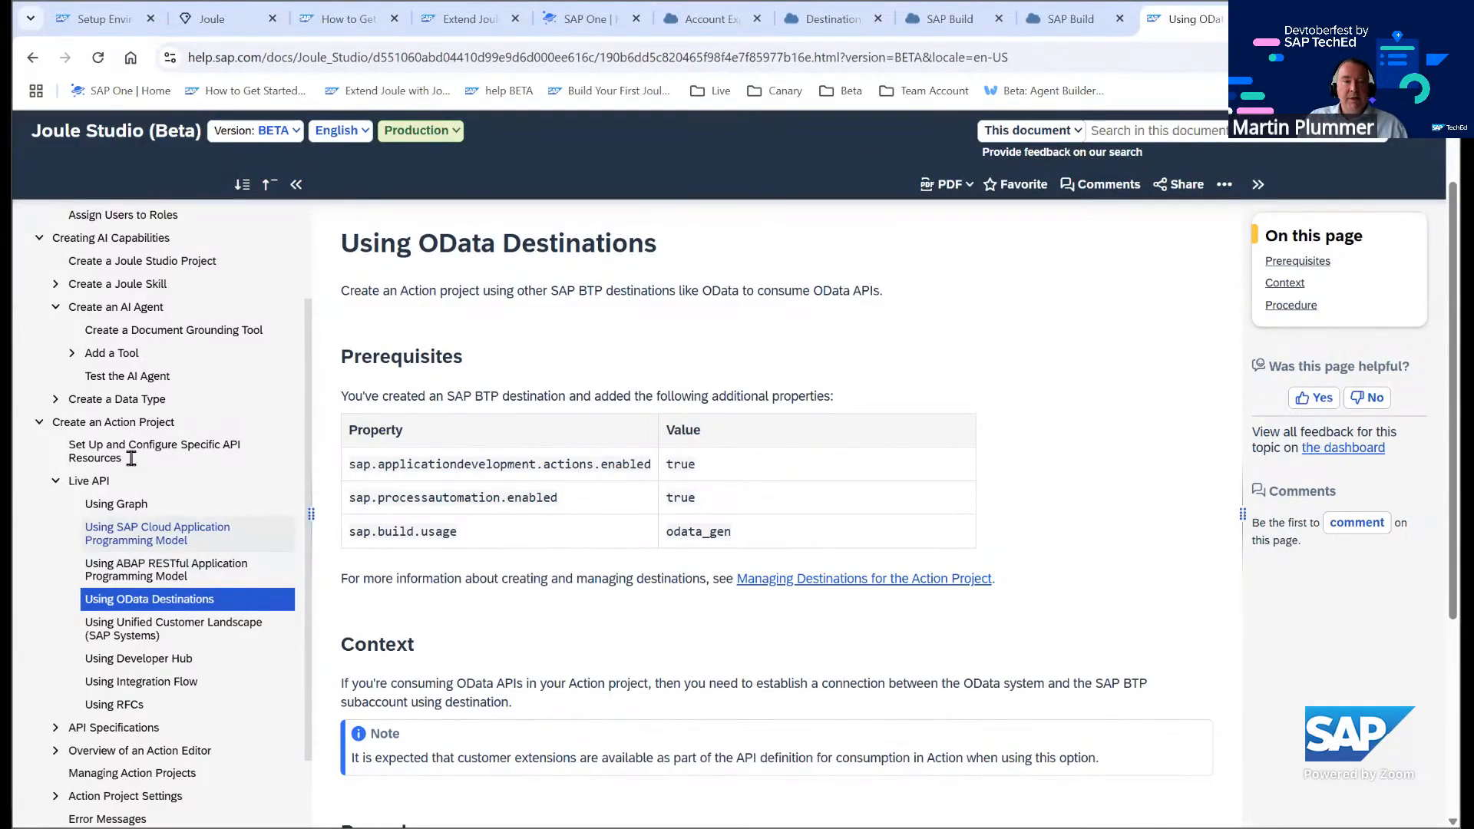
{"action": "scroll", "coordinate": [154, 430], "scroll_direction": "up", "scroll_amount": 2}
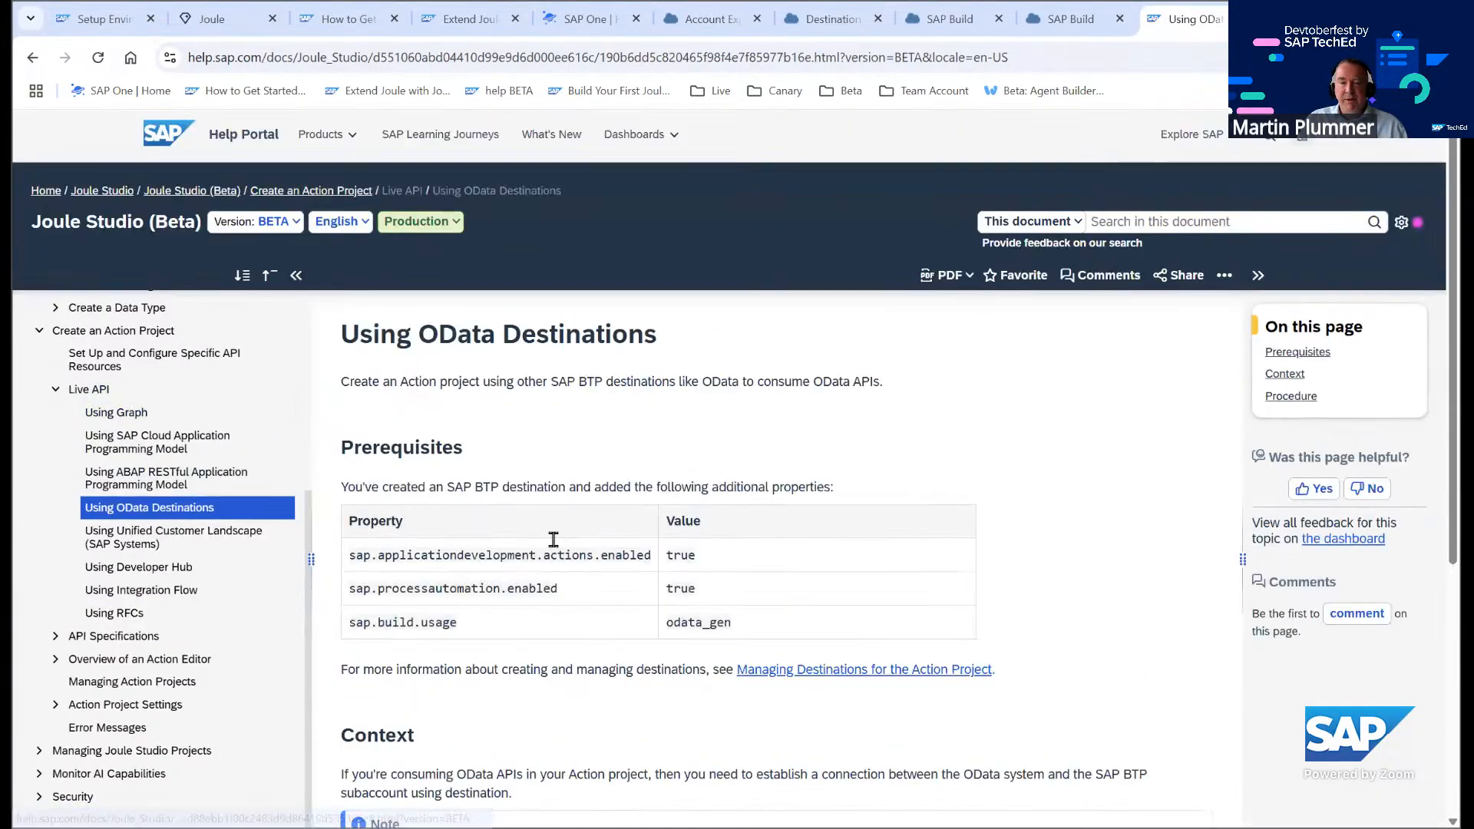
{"action": "scroll", "coordinate": [392, 473], "scroll_direction": "down", "scroll_amount": 1}
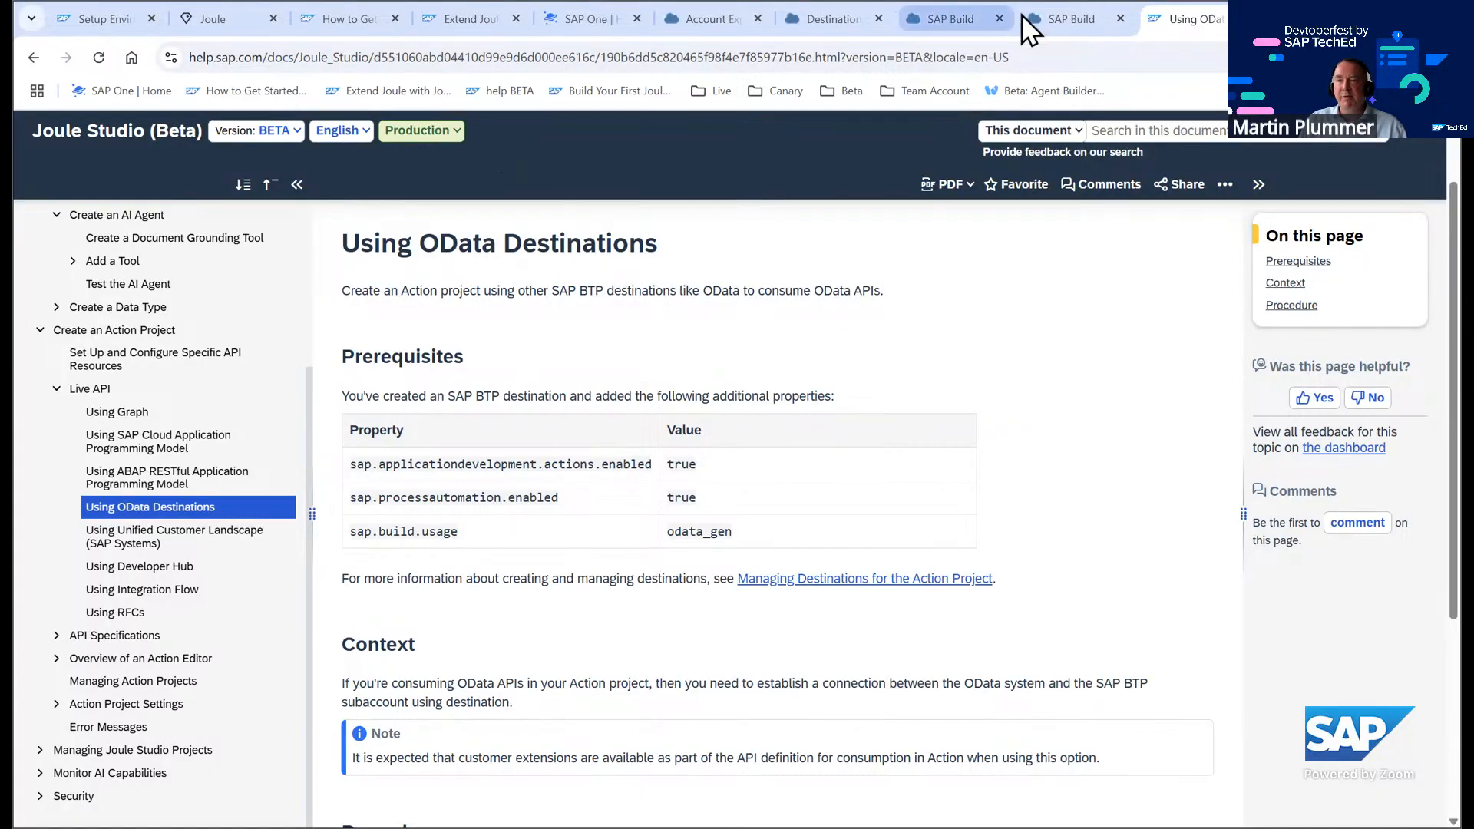
{"action": "left_click", "coordinate": [856, 18]}
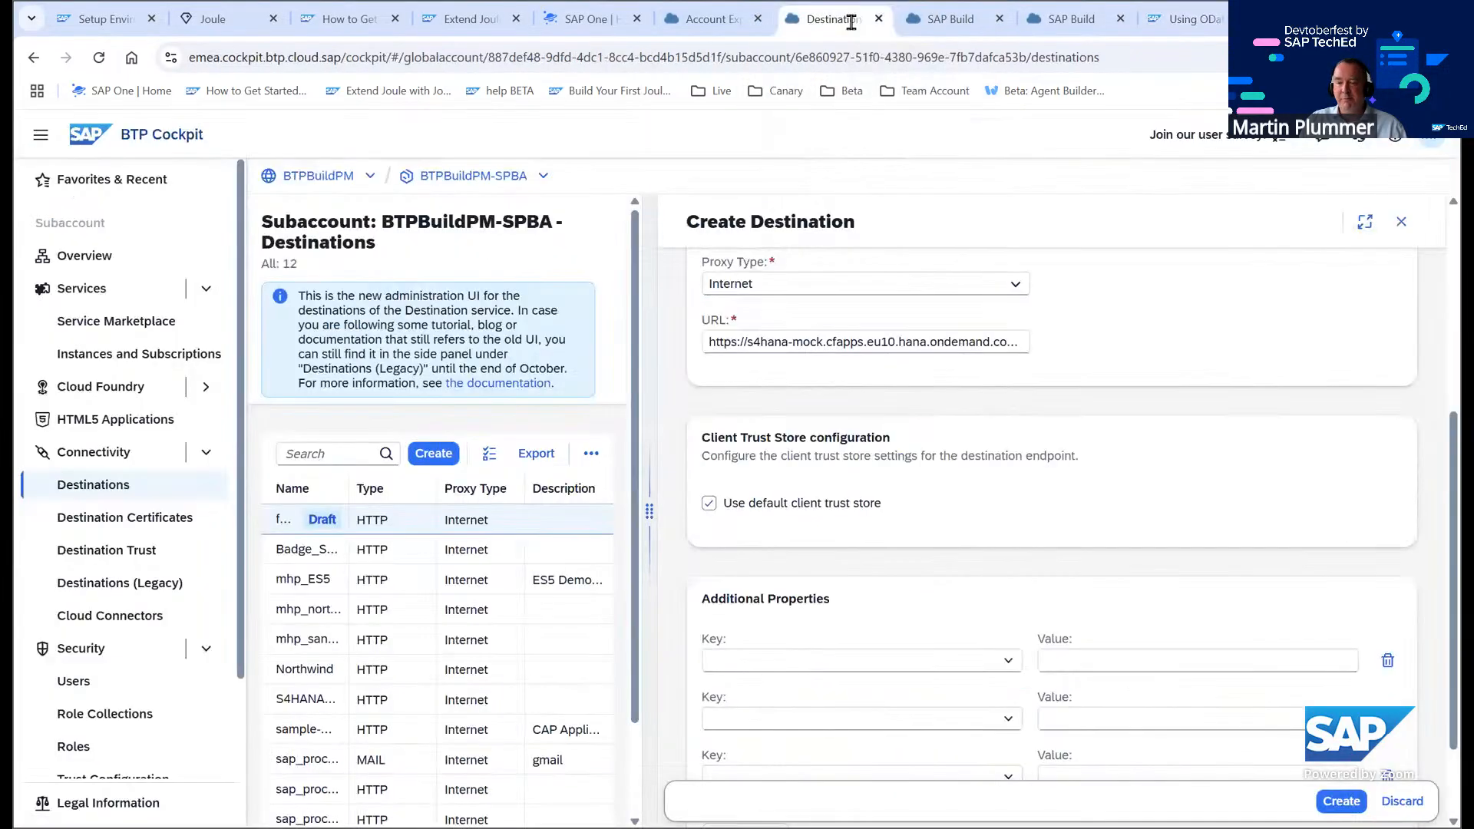
Enter the property keys sap.processautomation.enabled, sap.applicationdevelopment.actions.enabled and sap.build.usage
{"action": "left_click", "coordinate": [729, 660]}
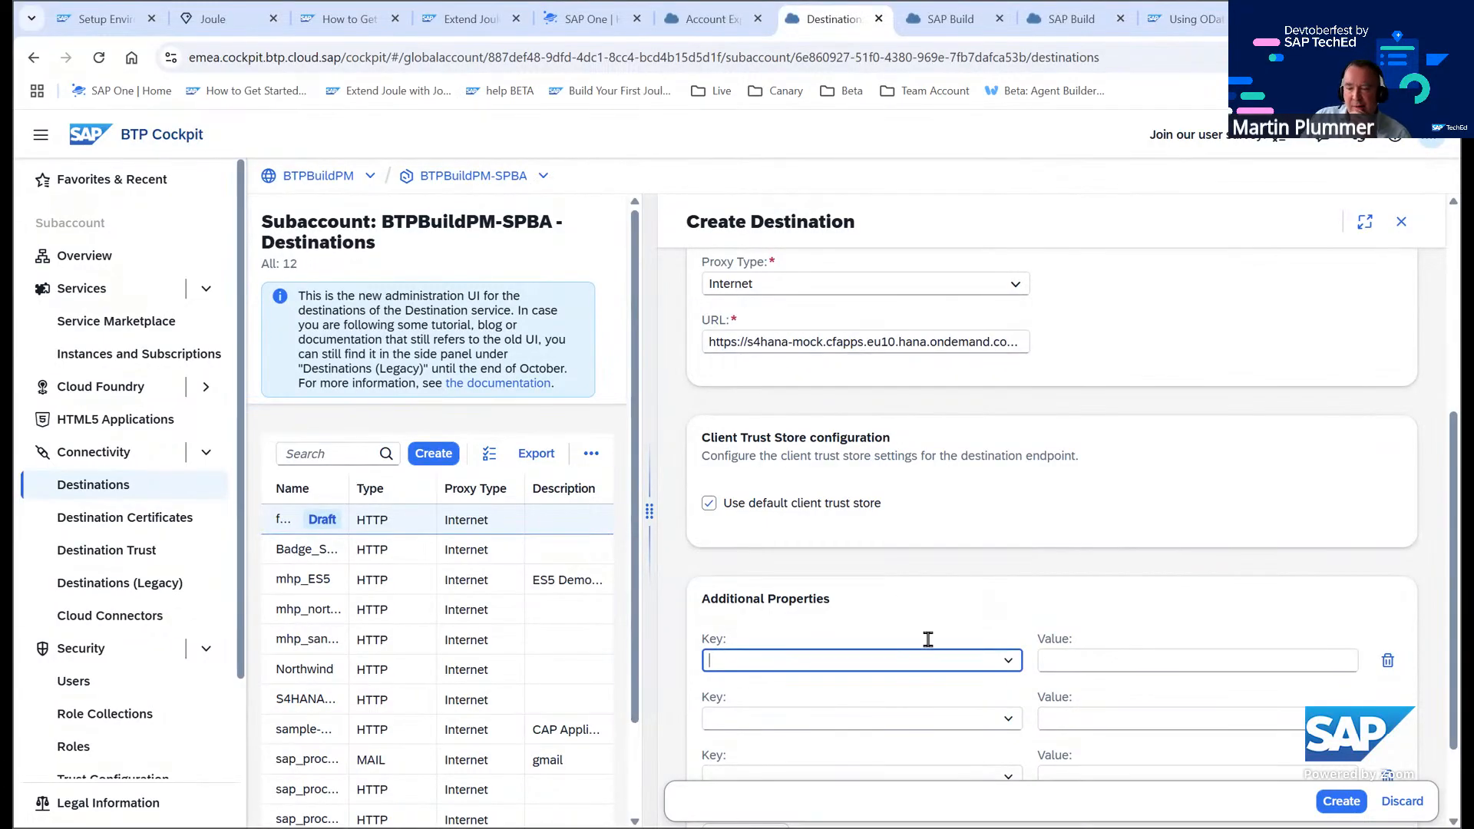
{"action": "left_click", "coordinate": [735, 652]}
{"action": "type", "text": "sap.processautomation.enabled"}
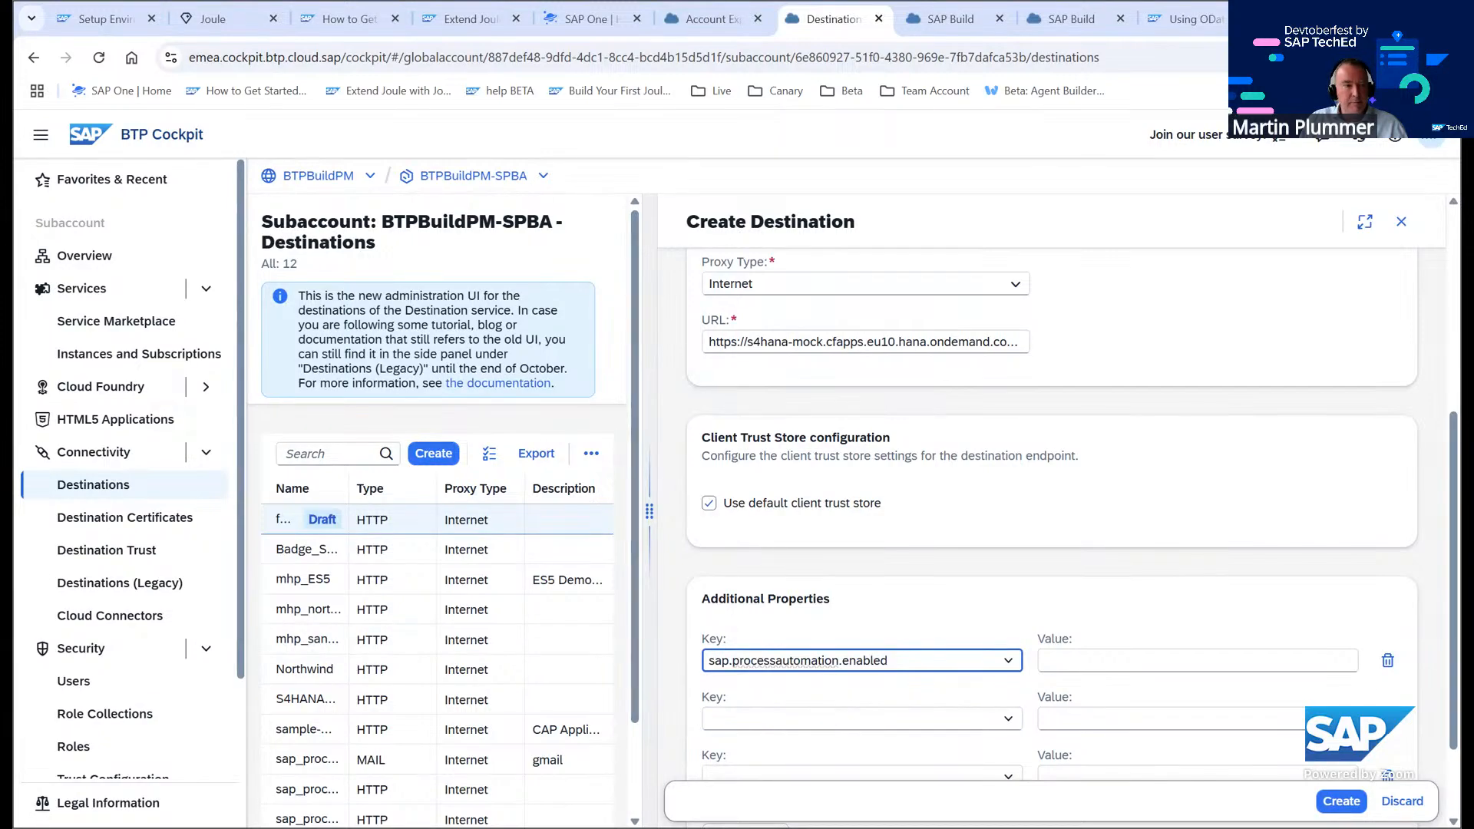
{"action": "key", "text": "Tab"}
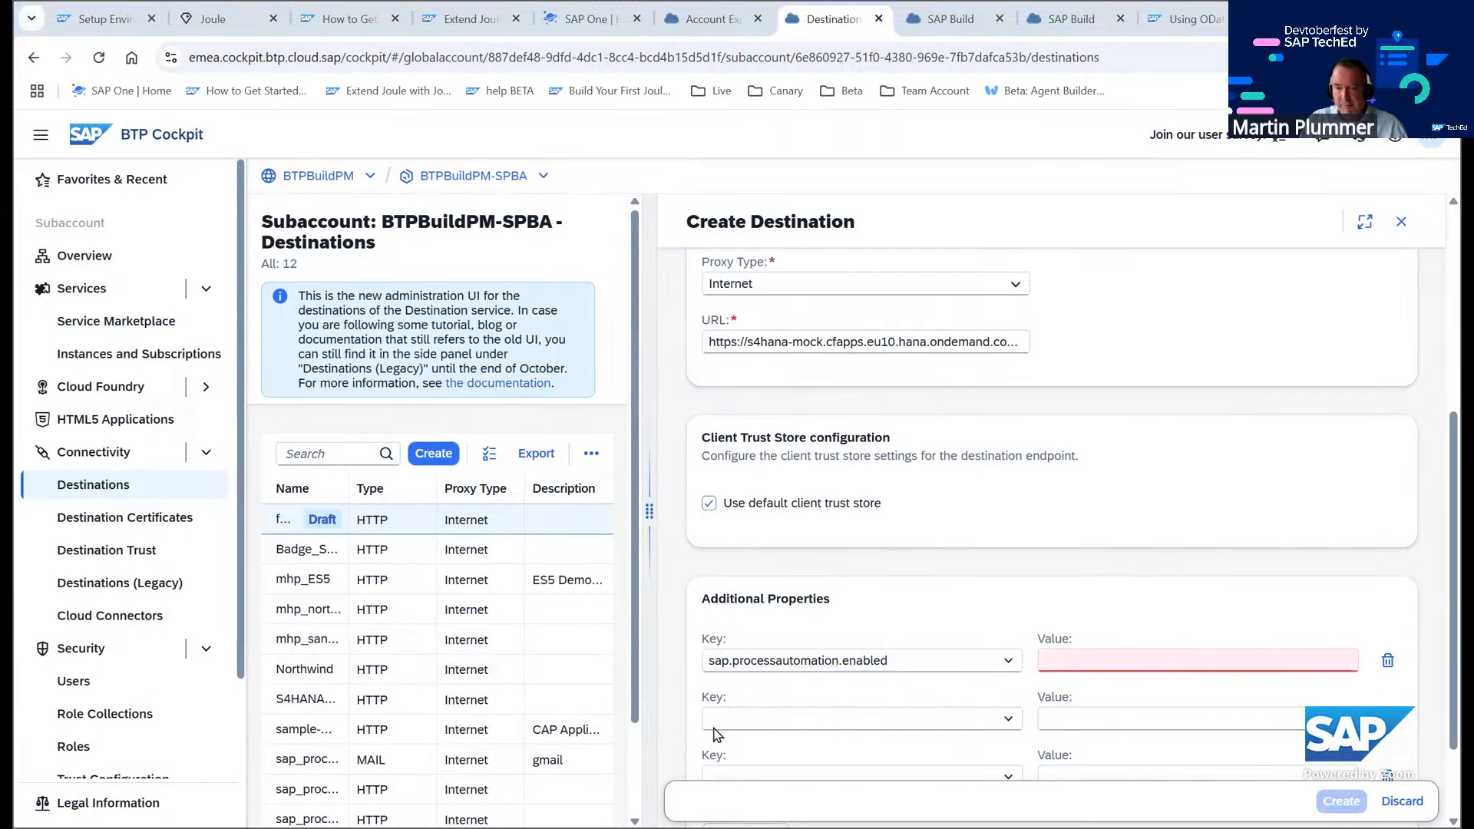
{"action": "left_click", "coordinate": [756, 714]}
{"action": "type", "text": "sap.applicationdevelopment.actions.enabled"}
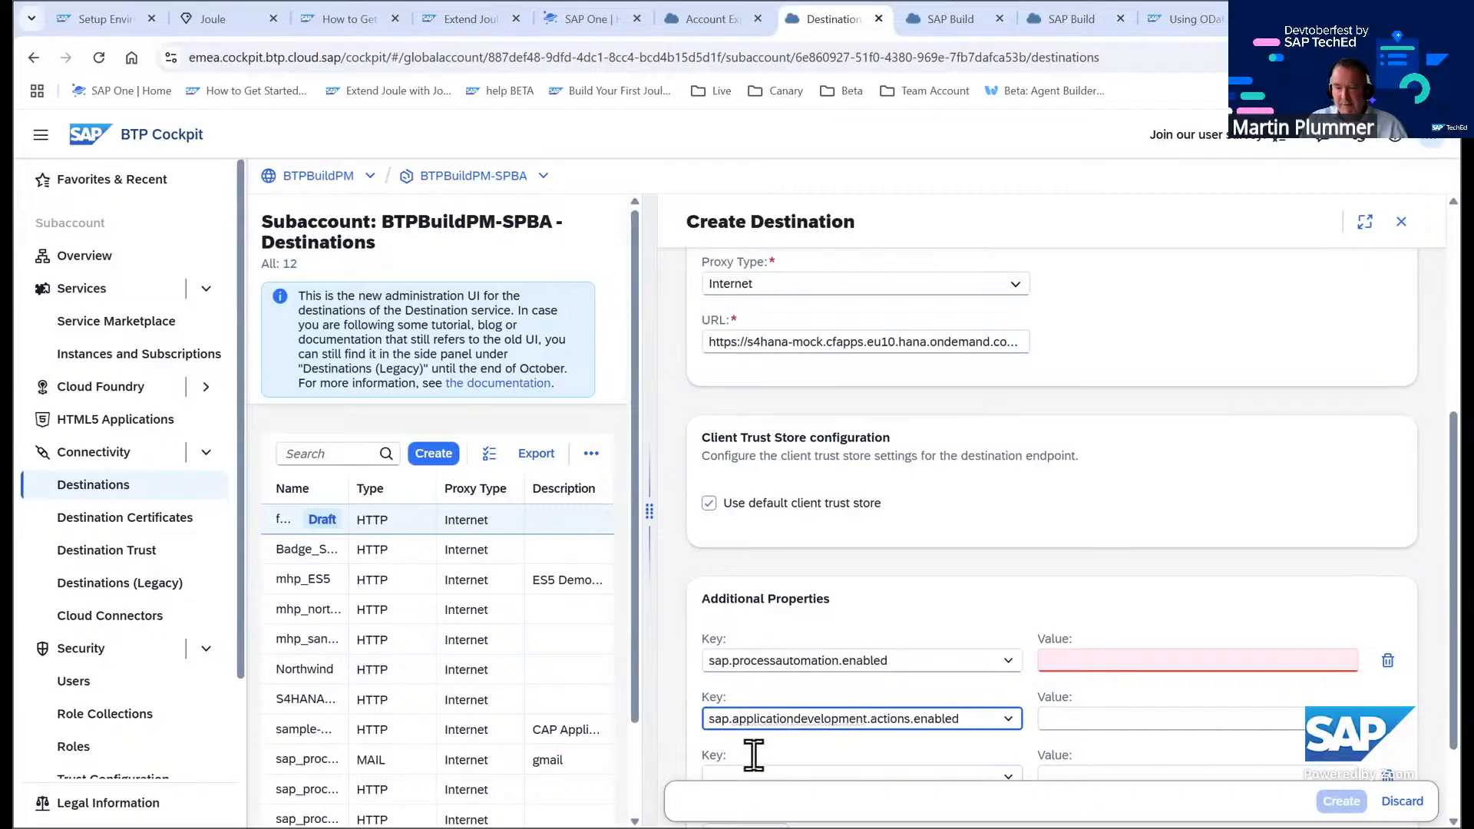
{"action": "scroll", "coordinate": [814, 703], "scroll_direction": "down", "scroll_amount": 1}
{"action": "left_click", "coordinate": [750, 687]}
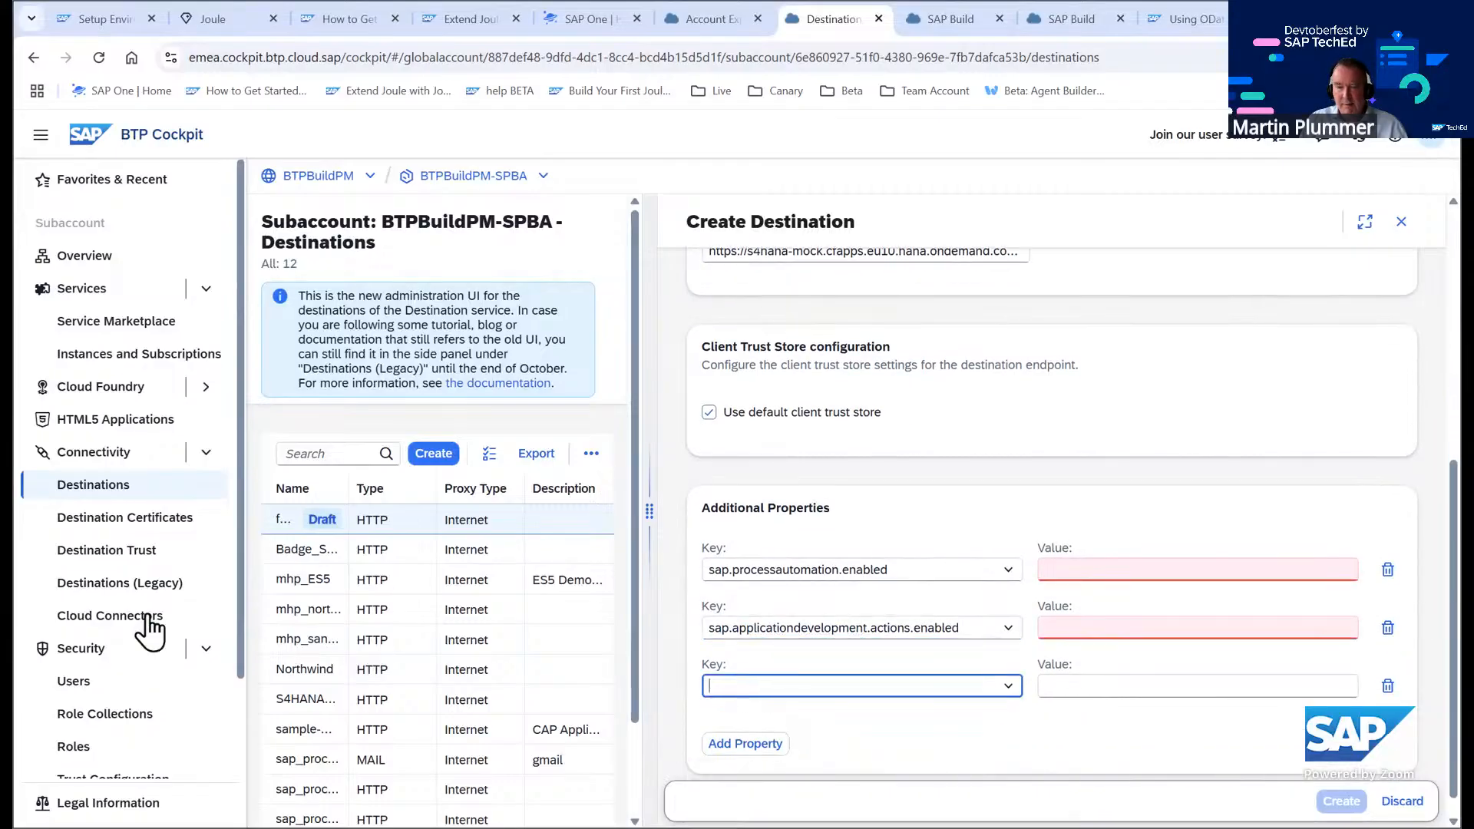
{"action": "key", "text": "alt+Tab"}
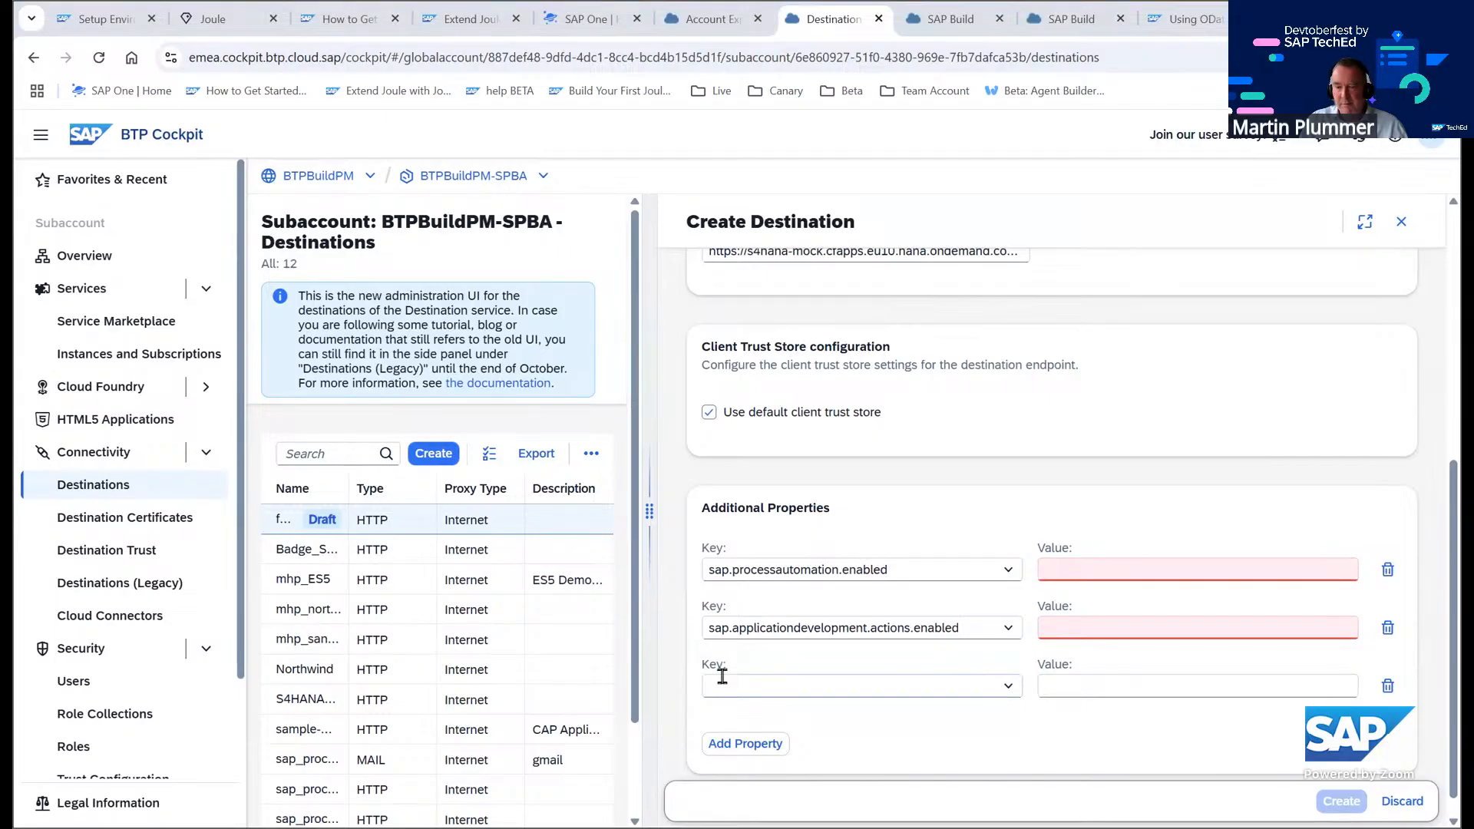
{"action": "left_click", "coordinate": [822, 677]}
{"action": "key", "text": "ctrl+v"}
Set the values of sap.processautomation.enabled and sap.applicationdevelopment.actions.enabled to true
{"action": "left_click", "coordinate": [1057, 567]}
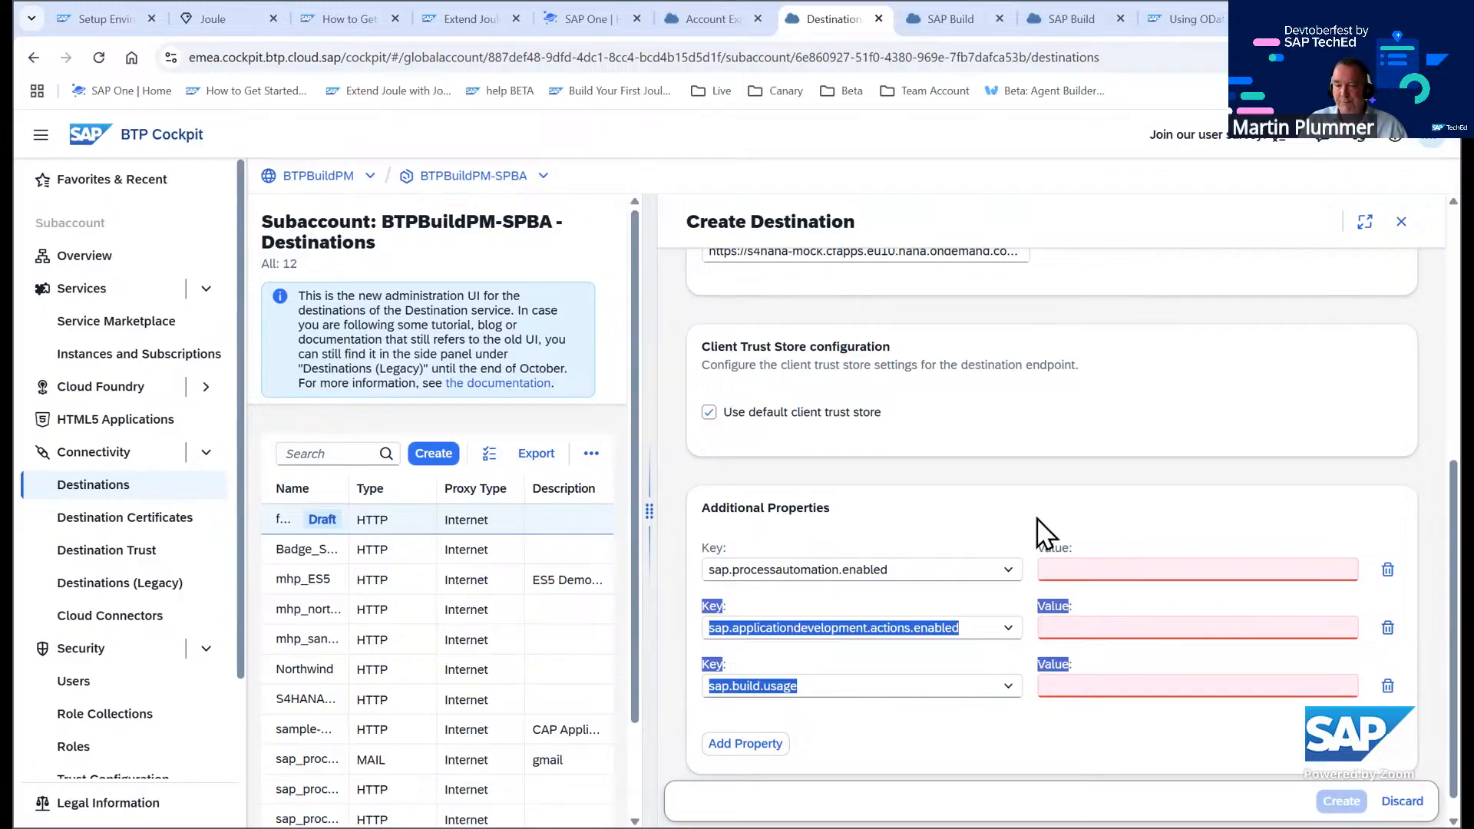
{"action": "left_click", "coordinate": [1117, 566]}
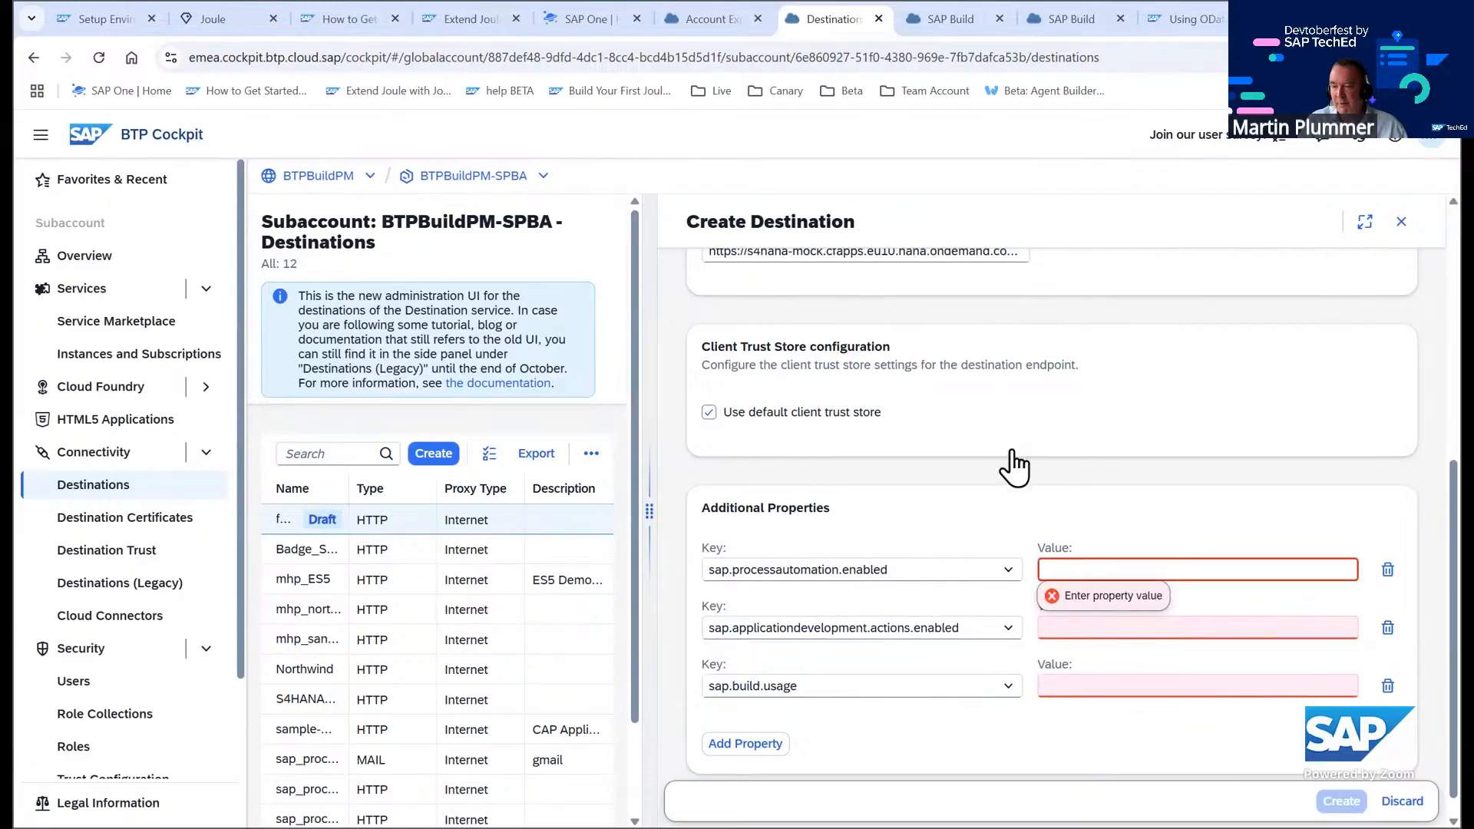
{"action": "type", "text": "t"}
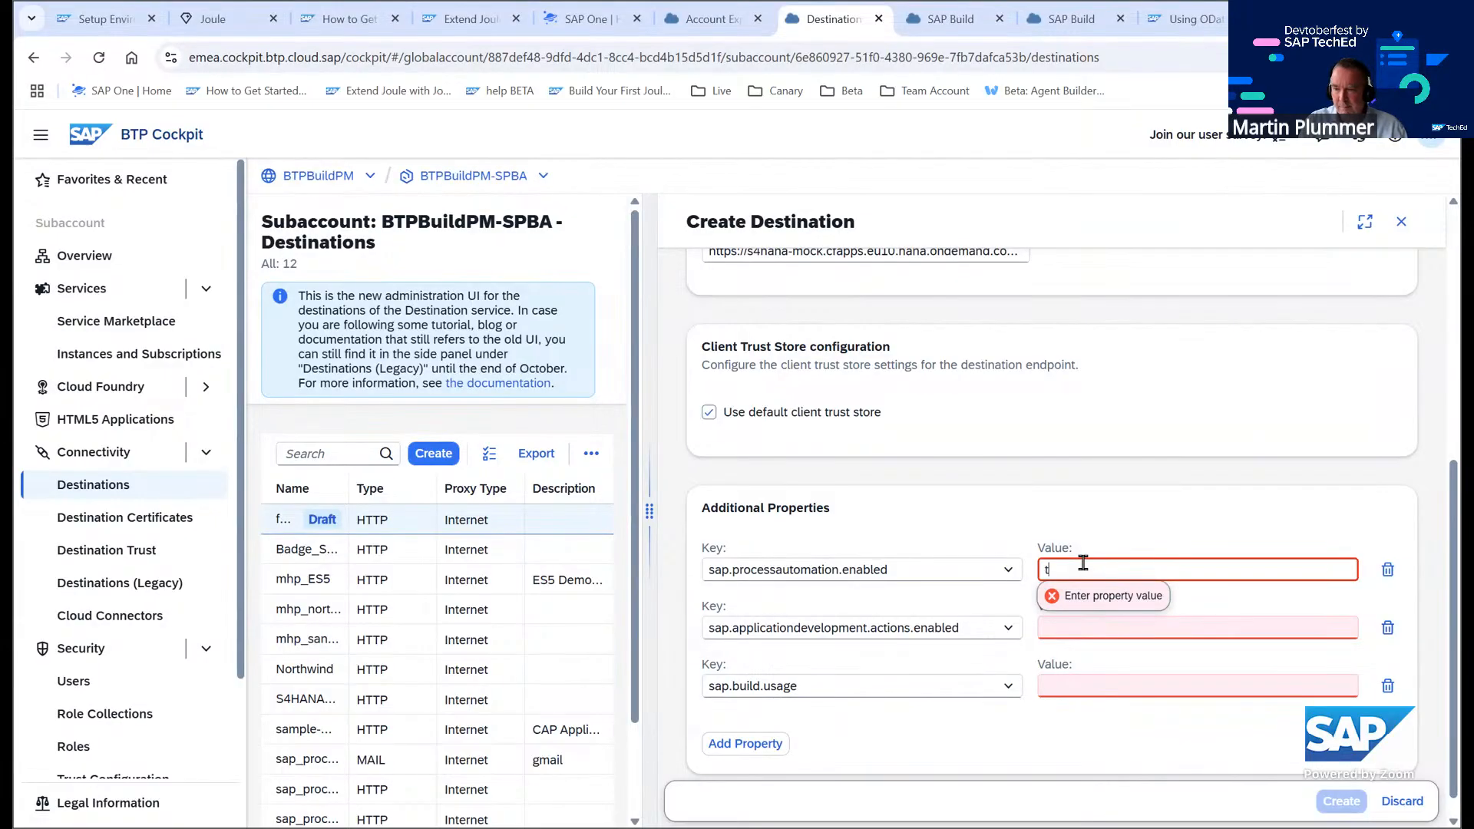
{"action": "type", "text": "rue"}
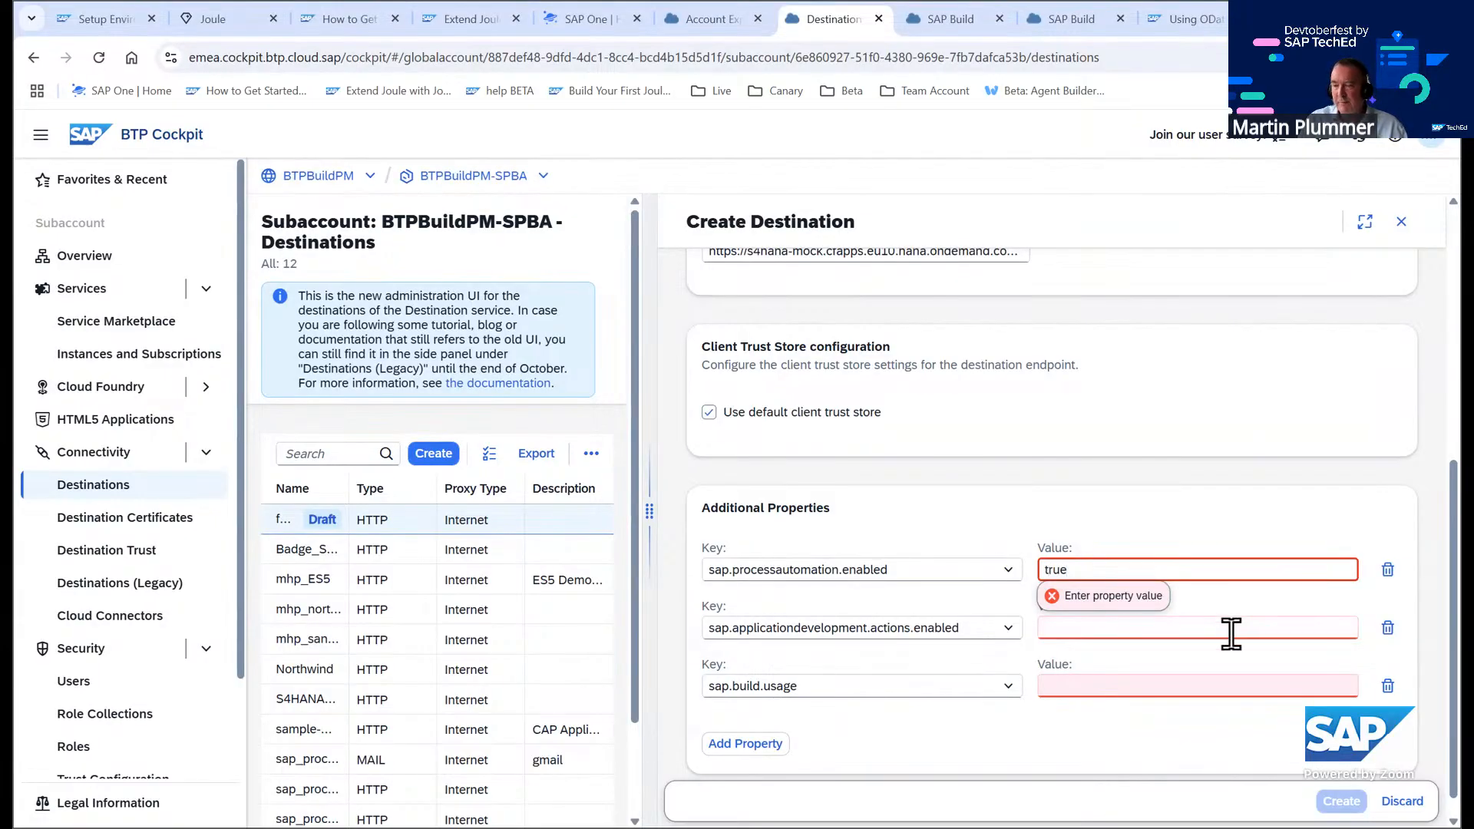
{"action": "left_click", "coordinate": [1224, 632]}
{"action": "type", "text": "true"}
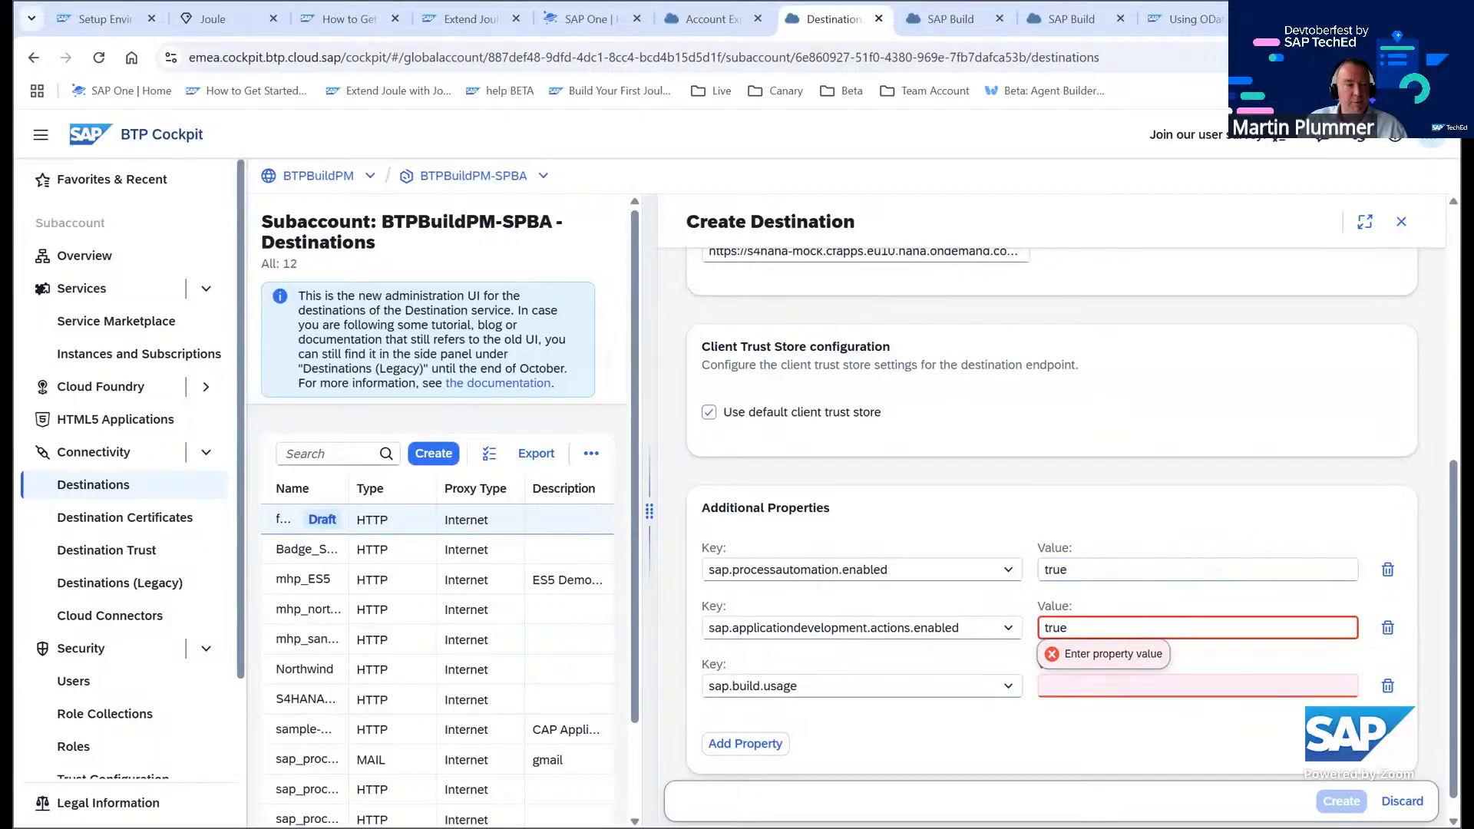
Set the sap.build.usage value to odata_gen and create the destination
{"action": "left_click", "coordinate": [1152, 685]}
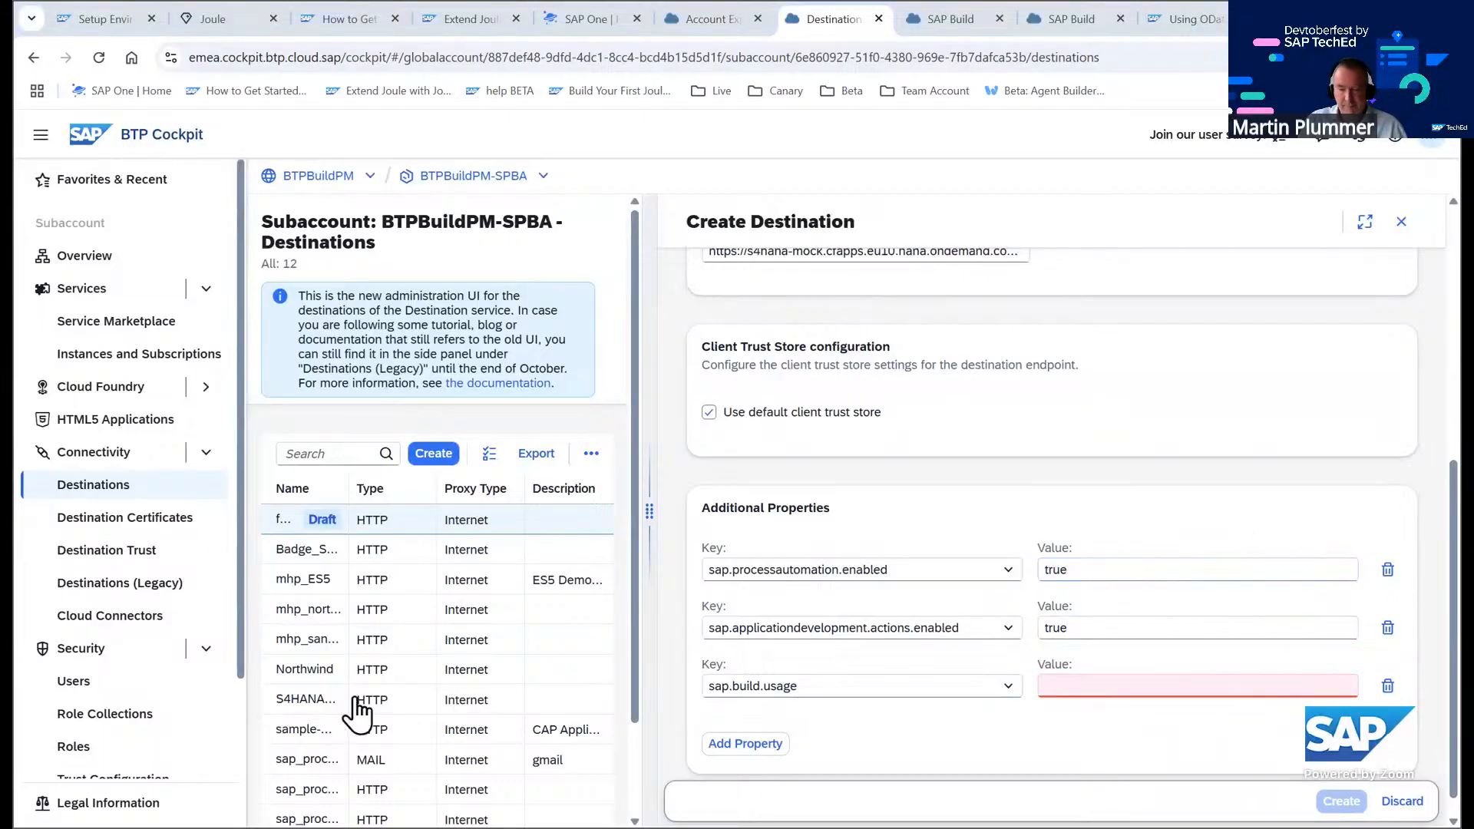
{"action": "left_click", "coordinate": [1106, 688]}
{"action": "type", "text": "odata_gen"}
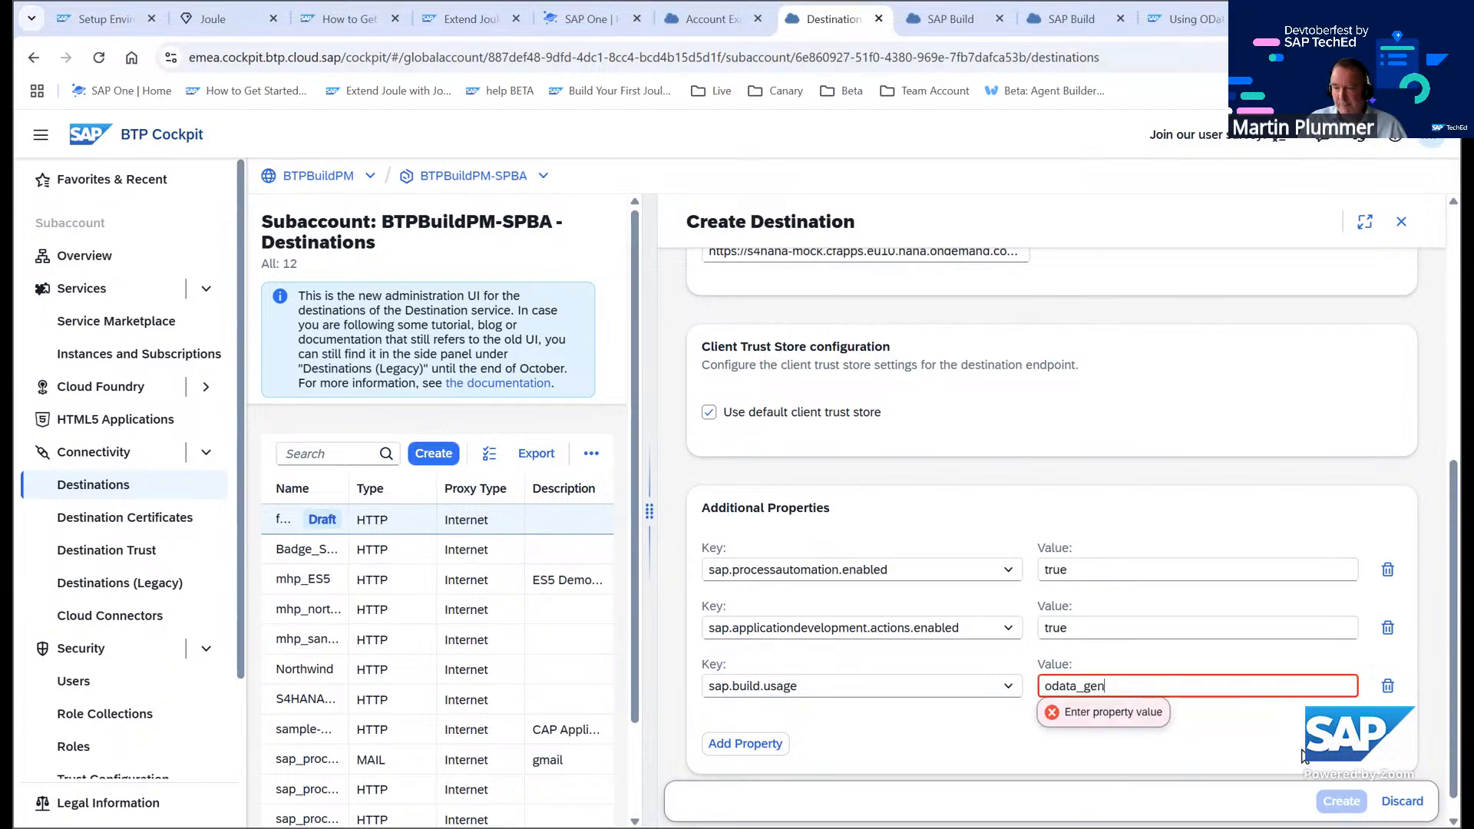
{"action": "left_click", "coordinate": [1296, 741]}
{"action": "left_click", "coordinate": [1340, 803]}
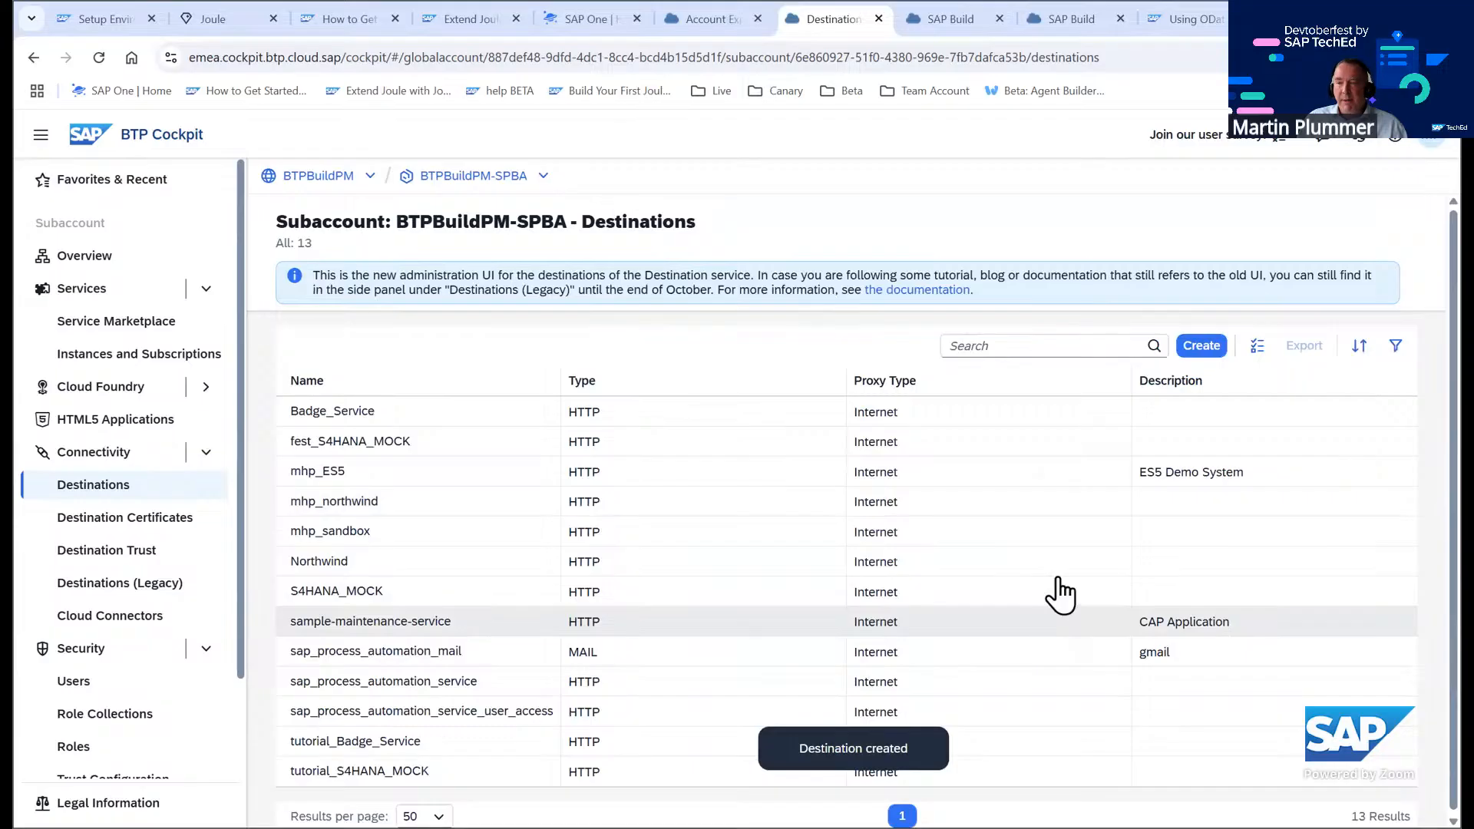
Check the connection of the fest_S4HANA_MOCK destination
{"action": "left_click", "coordinate": [368, 453]}
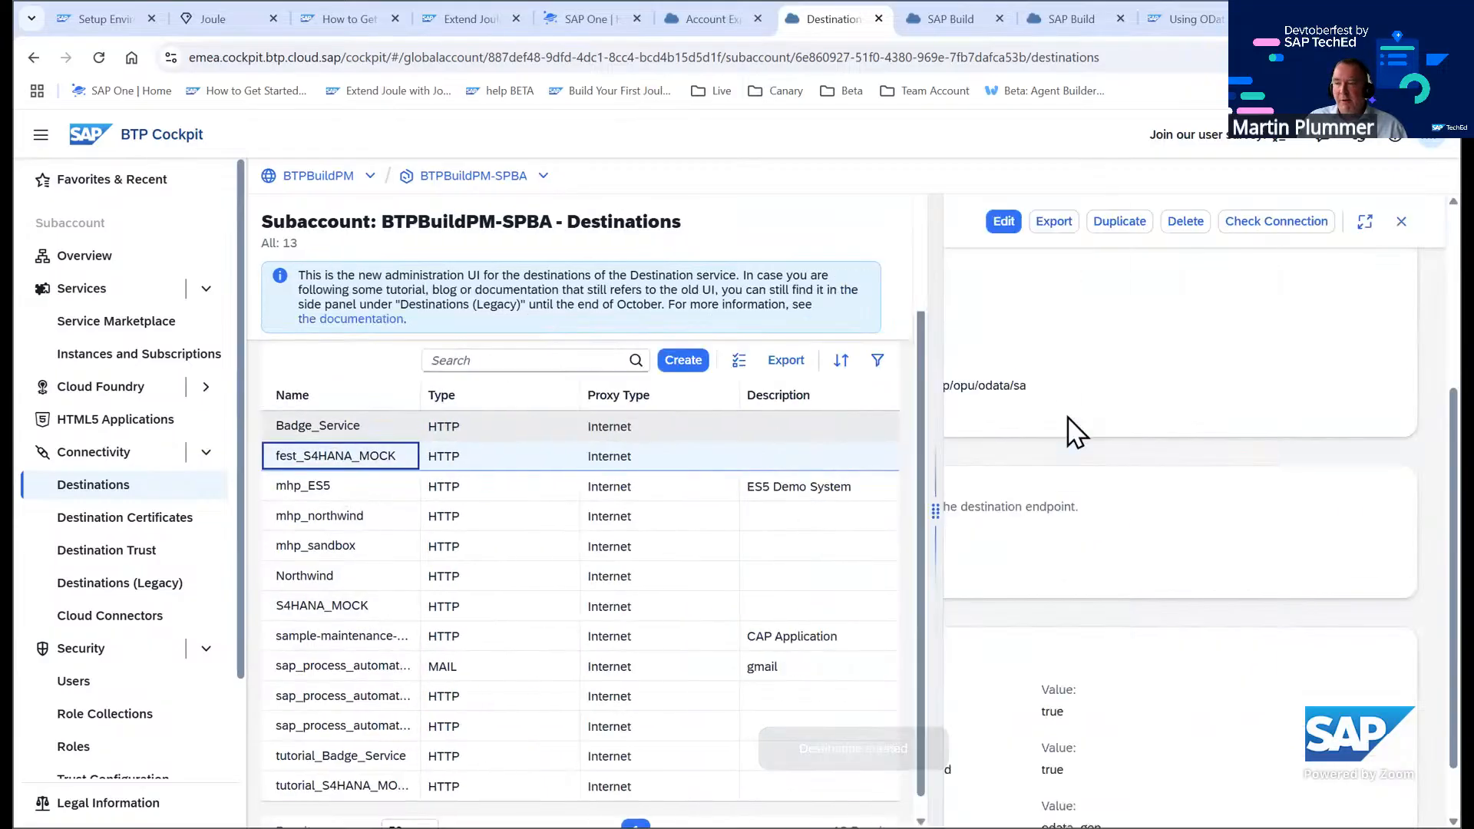
{"action": "left_click", "coordinate": [1267, 221]}
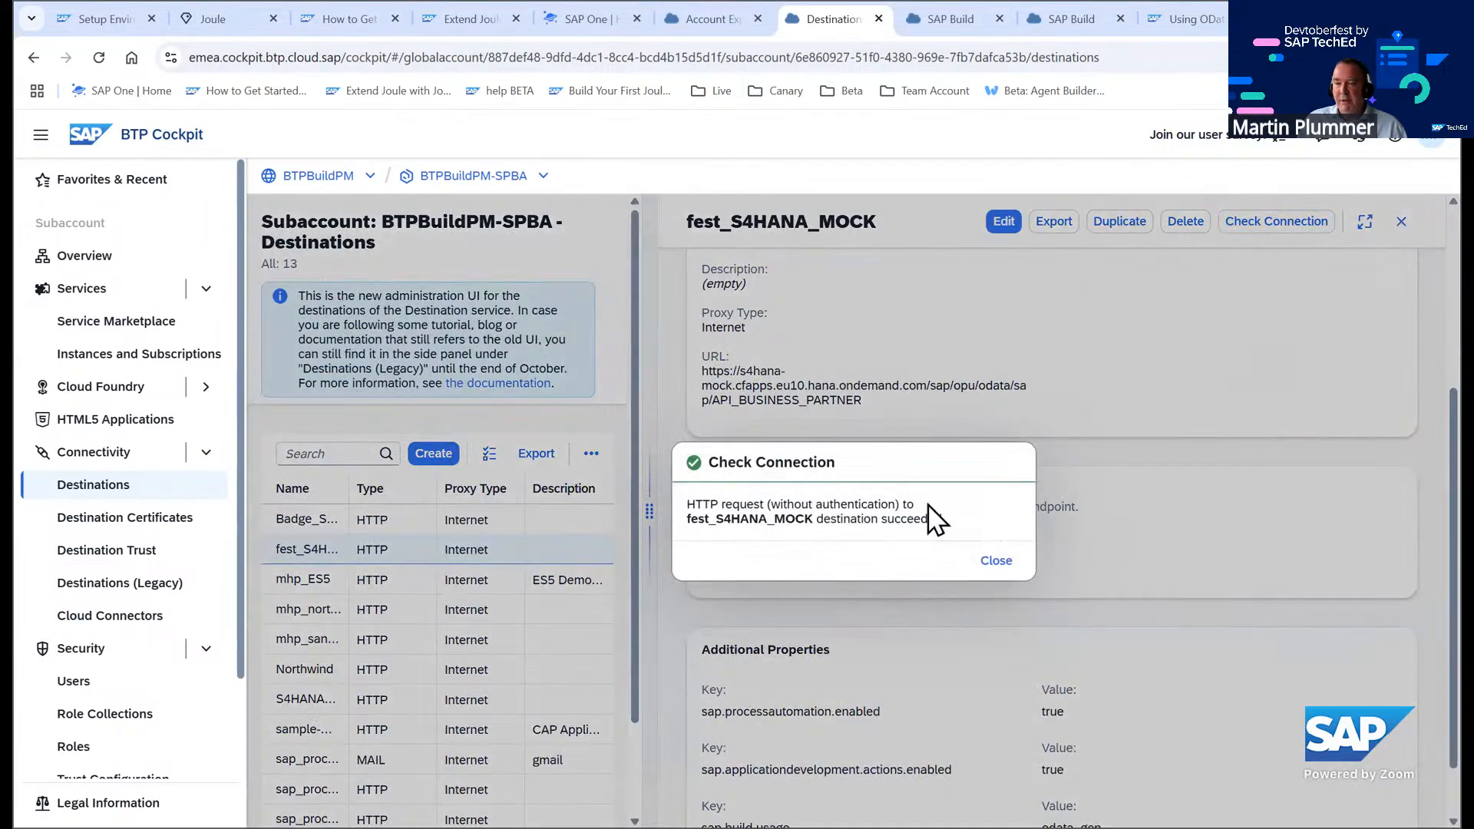
{"action": "left_click", "coordinate": [992, 560]}
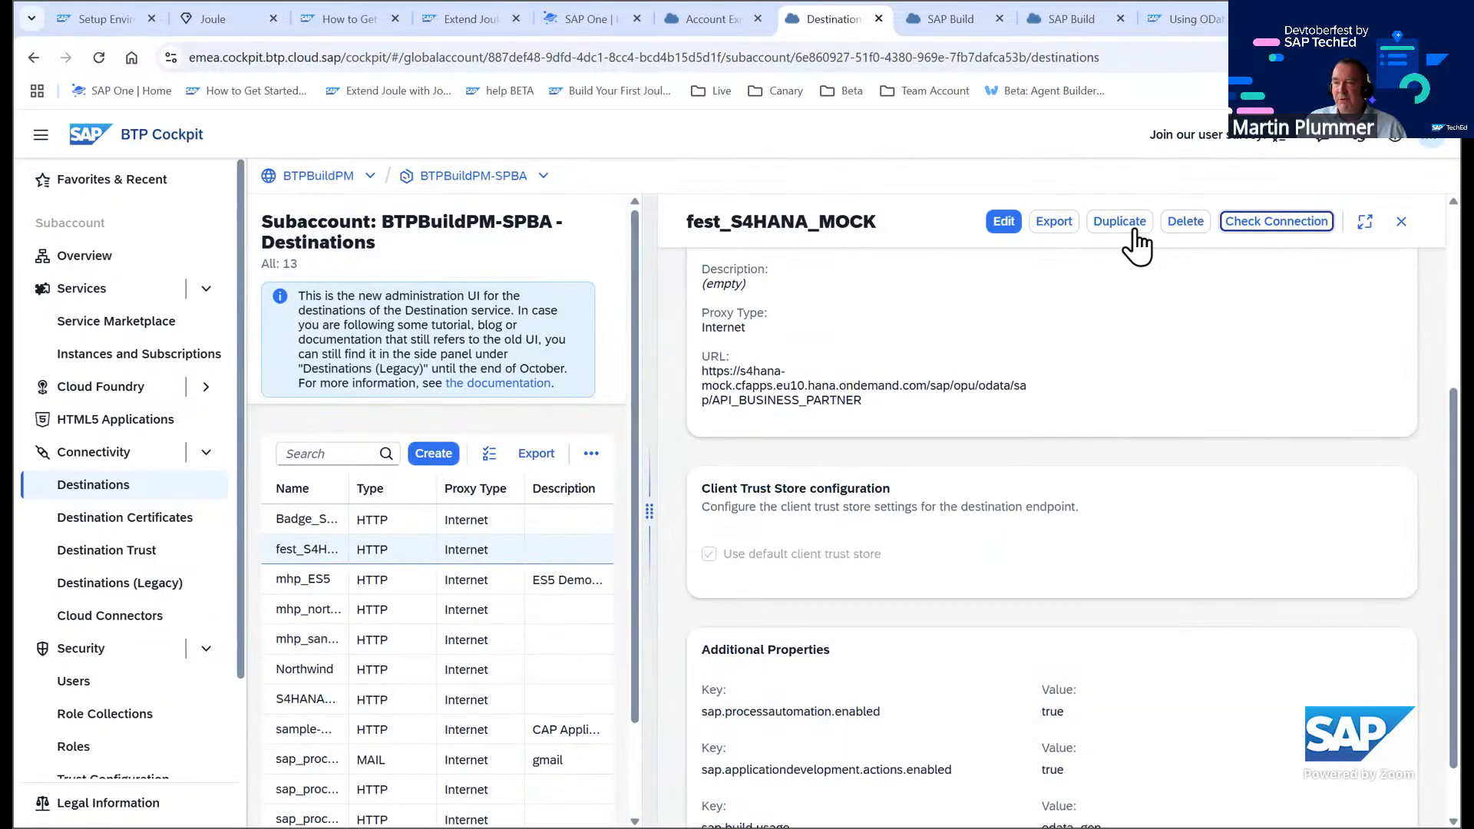
Duplicate the fest_S4HANA_MOCK destination and name the copy fest_Badge_Service
{"action": "left_click", "coordinate": [1147, 230]}
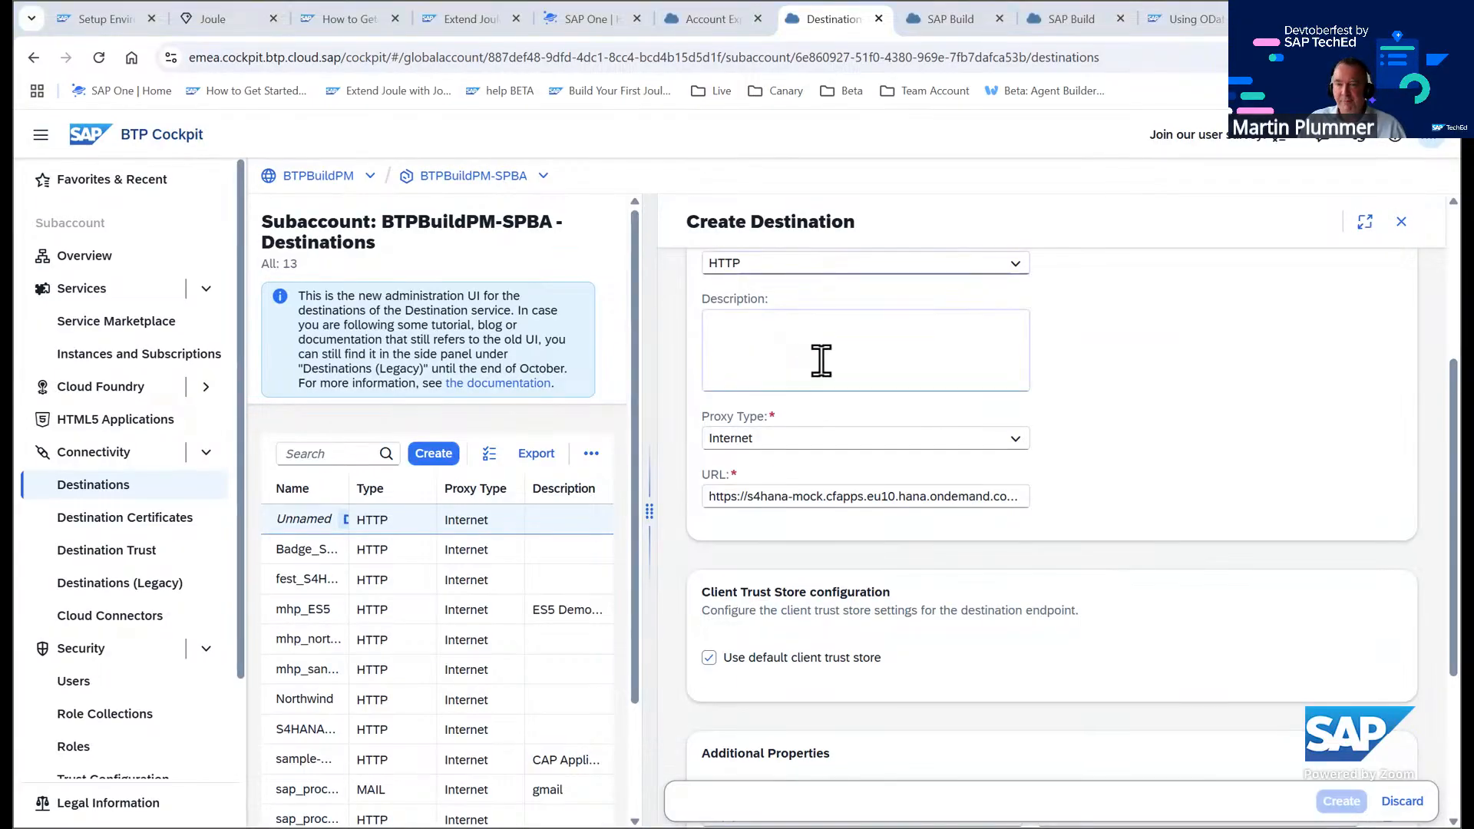
{"action": "scroll", "coordinate": [818, 361], "scroll_direction": "up", "scroll_amount": 3}
{"action": "left_click", "coordinate": [773, 382]}
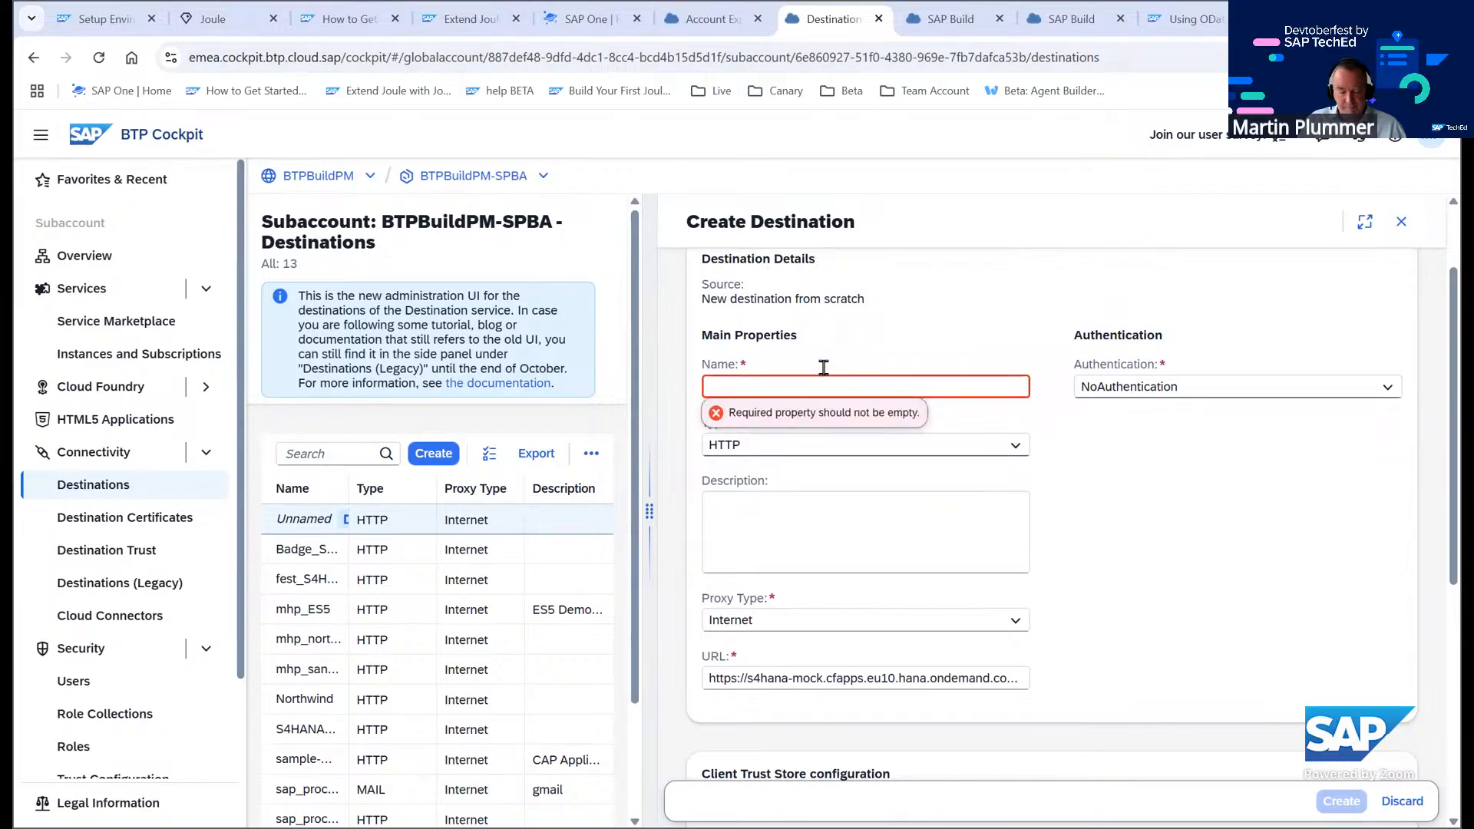
{"action": "type", "text": "Badge_Service"}
{"action": "key", "text": "Left"}
{"action": "key", "text": "Left"}
{"action": "key", "text": "Left"}
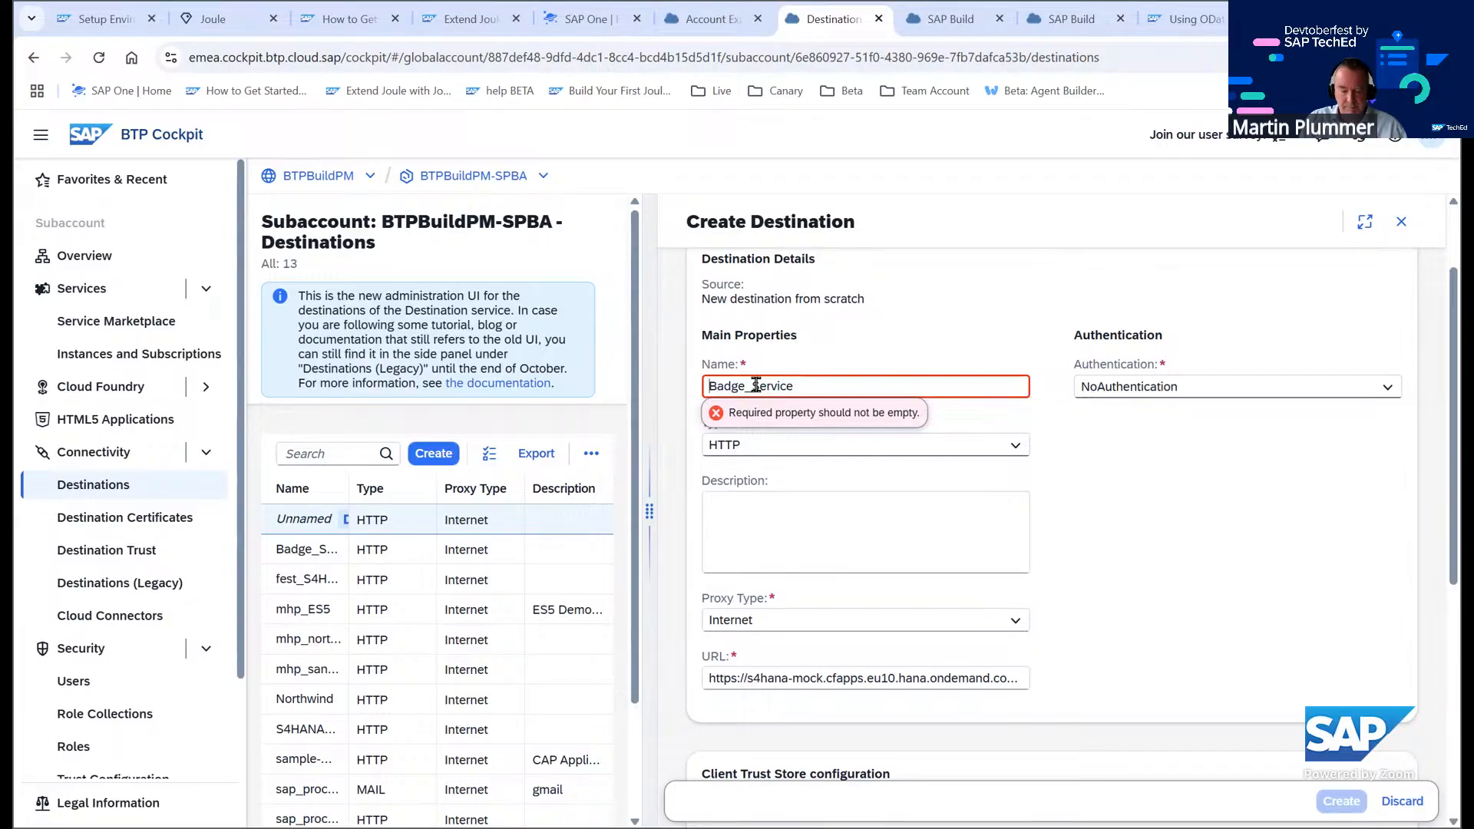
{"action": "type", "text": "fest"}
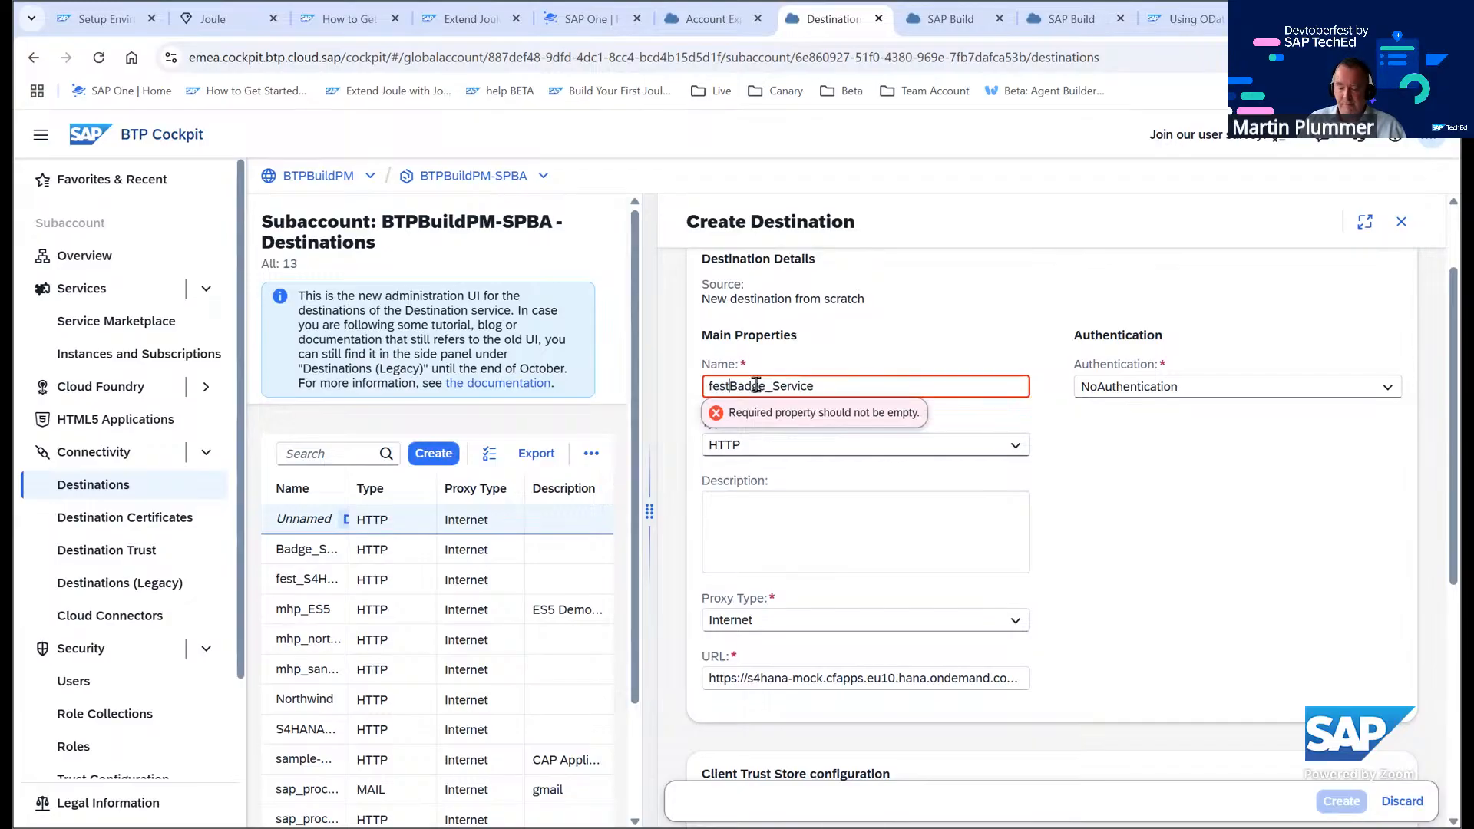
{"action": "type", "text": "_"}
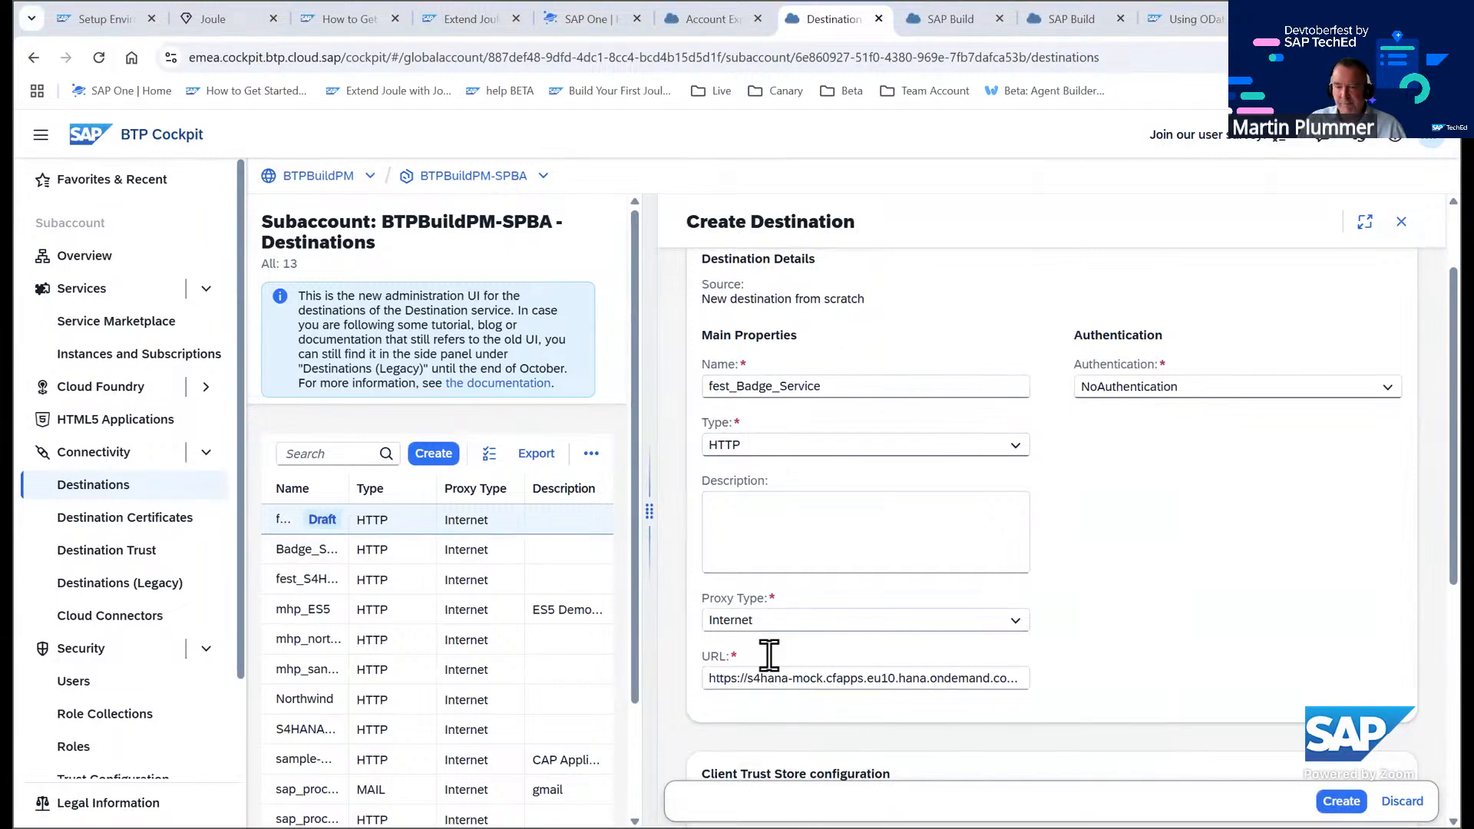
{"action": "left_click", "coordinate": [720, 679]}
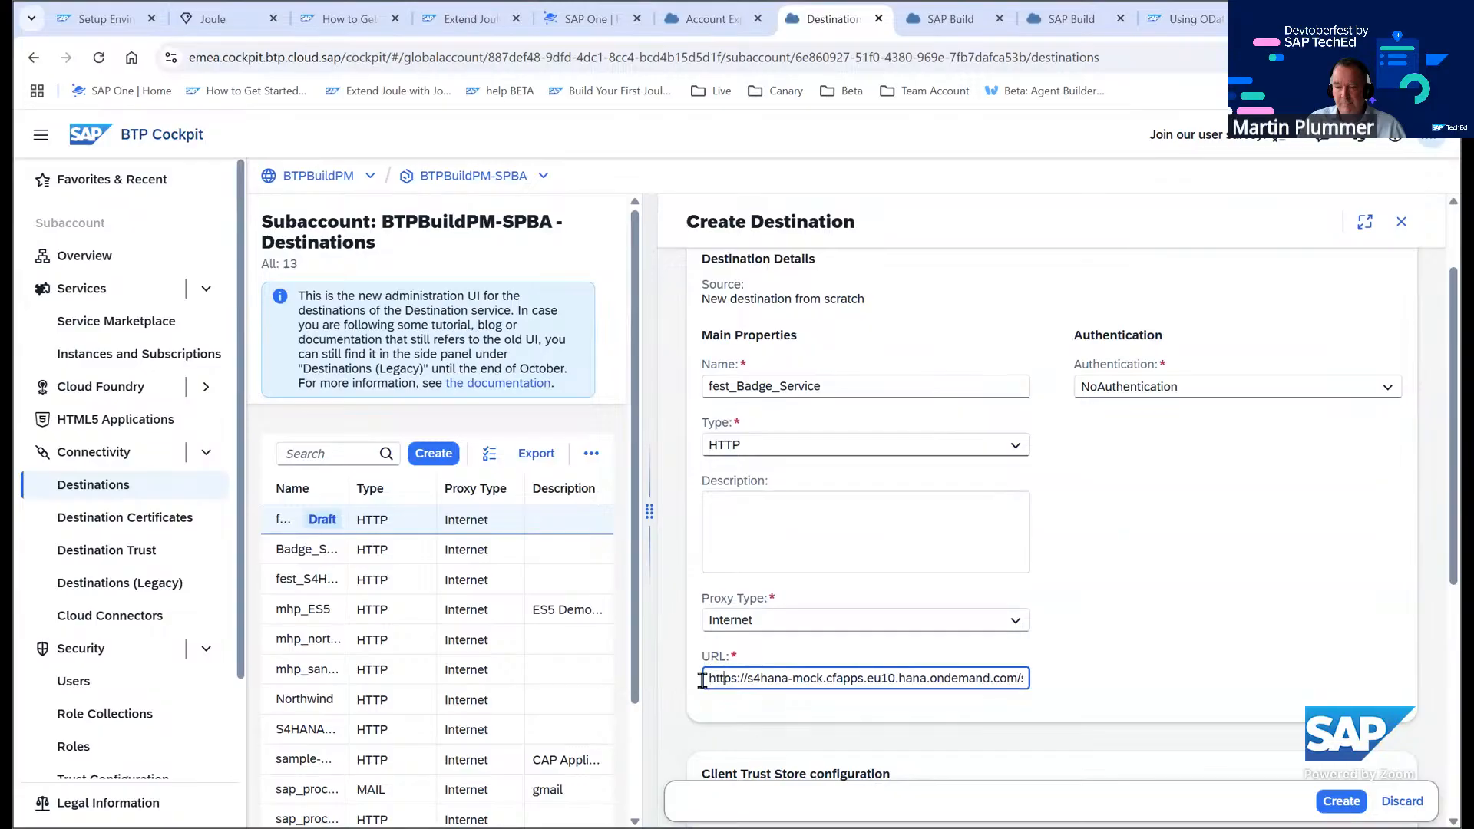
{"action": "left_click_drag", "start_coordinate": [708, 679], "coordinate": [1218, 684]}
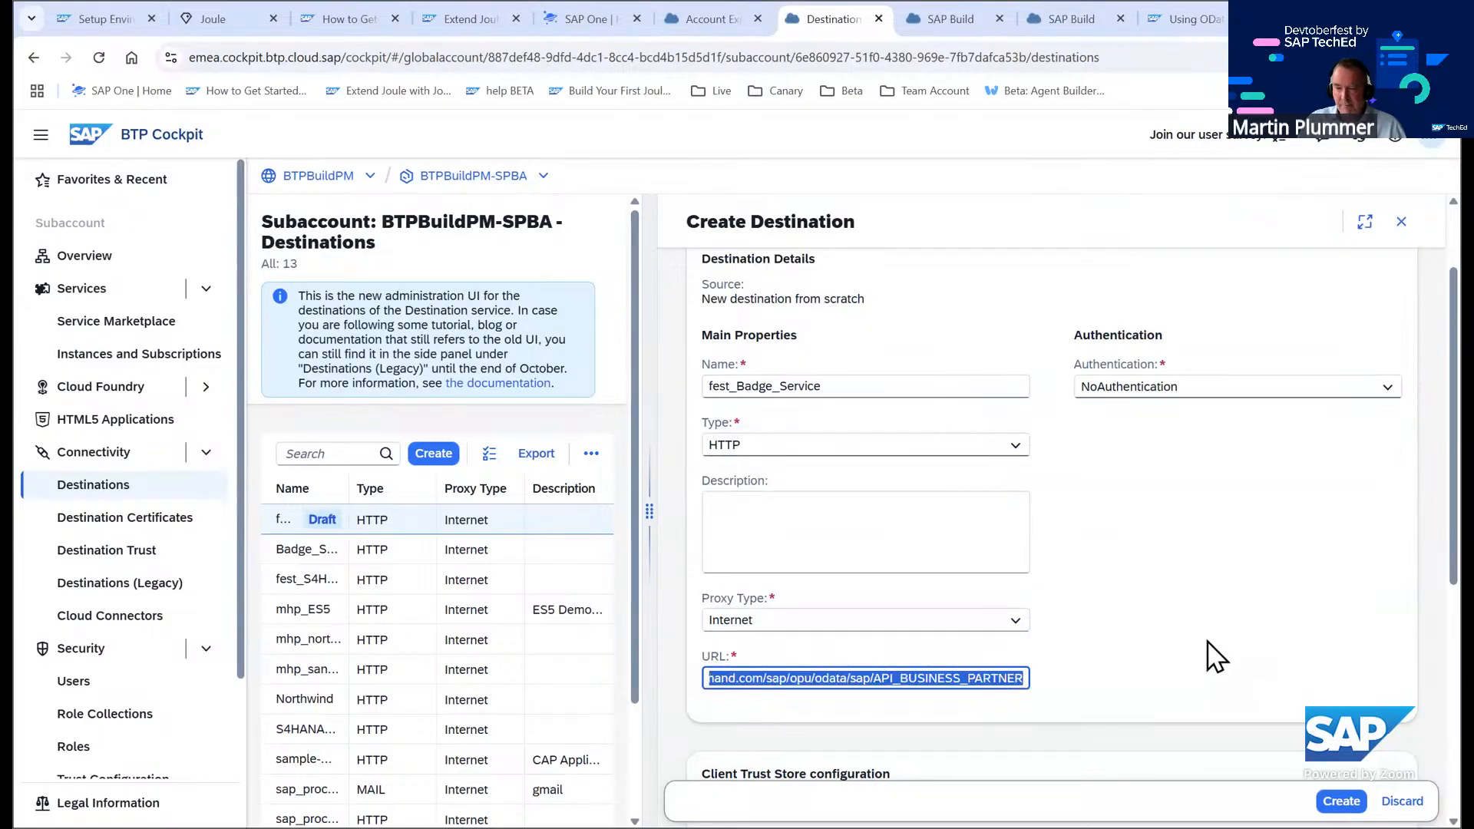
{"action": "key", "text": "ctrl+v"}
{"action": "left_click", "coordinate": [1341, 801]}
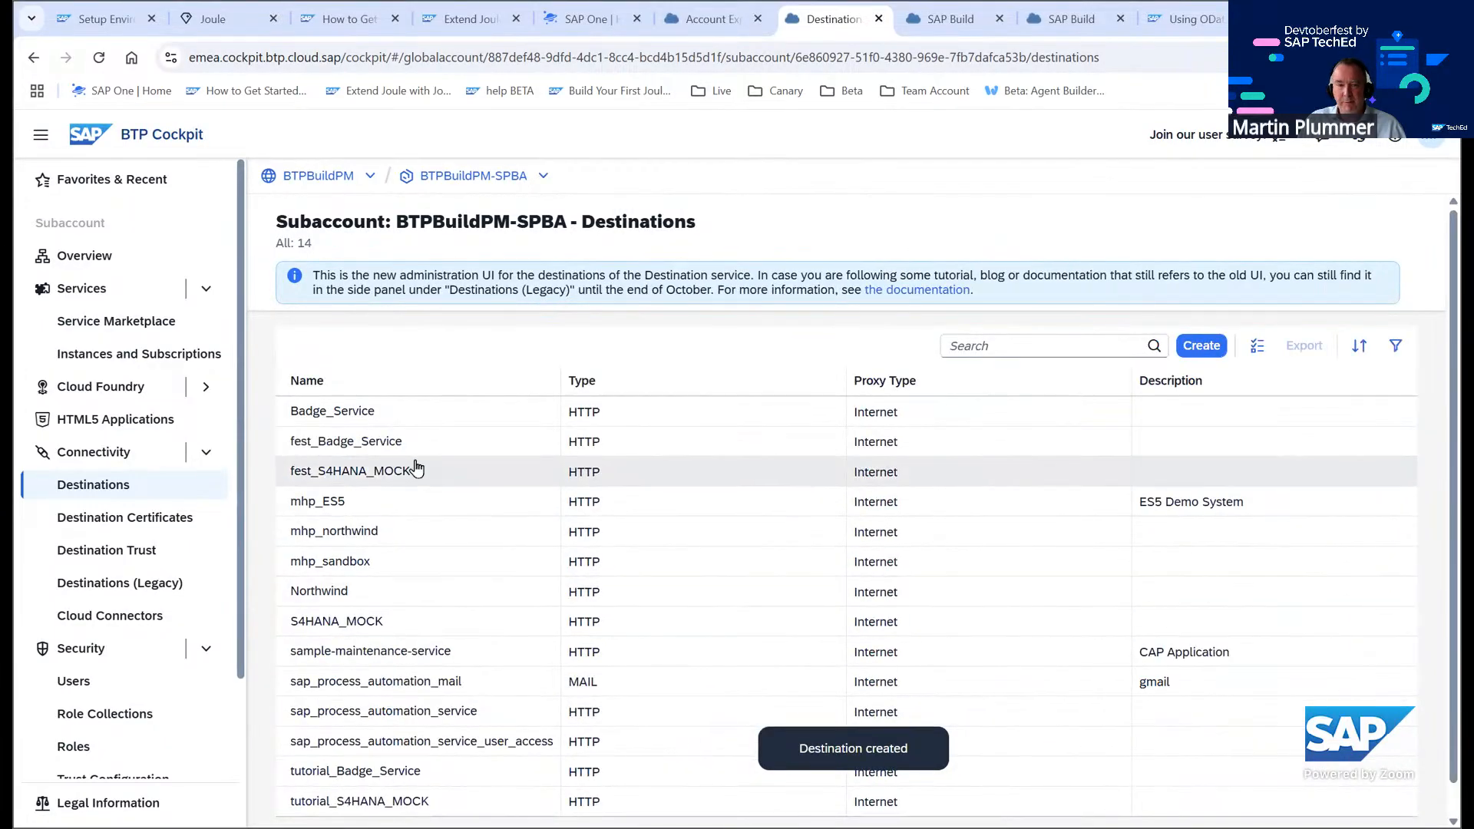
Check the connection of the fest_Badge_Service destination
{"action": "left_click", "coordinate": [396, 474]}
{"action": "left_click", "coordinate": [323, 550]}
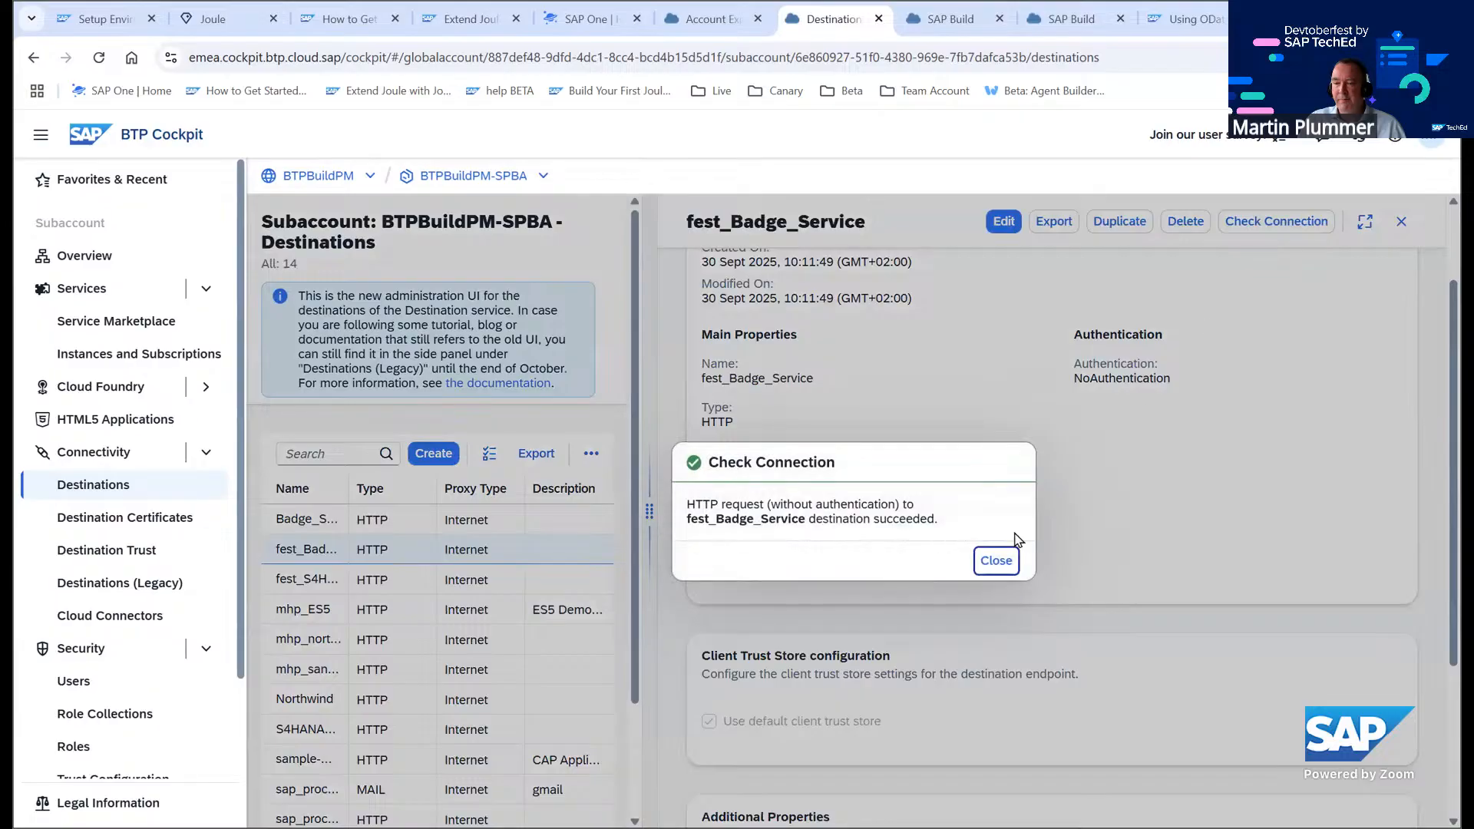
{"action": "left_click", "coordinate": [996, 562]}
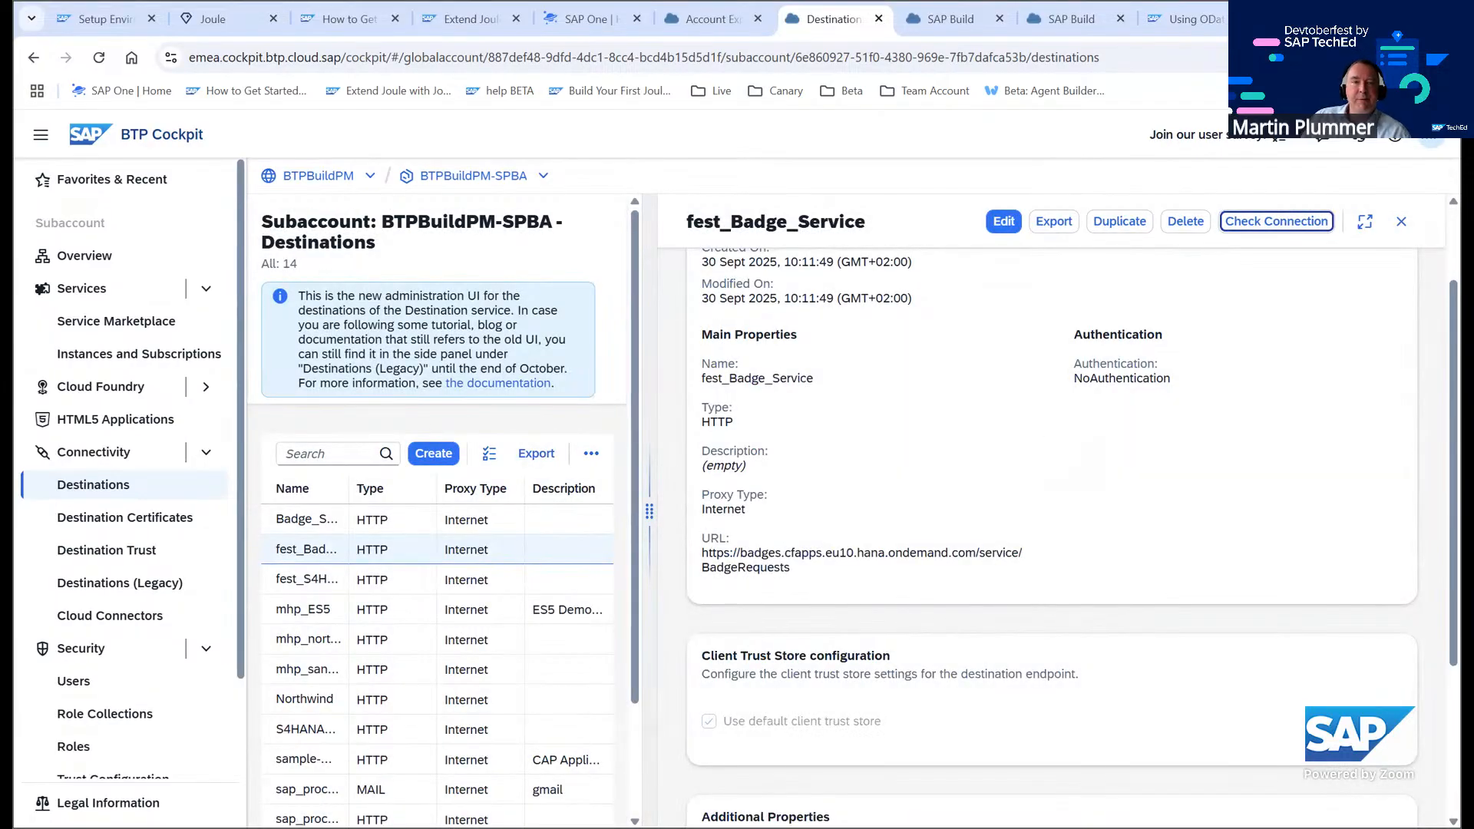
Review the tutorial's instructions for associating destinations with environments
{"action": "left_click", "coordinate": [96, 21]}
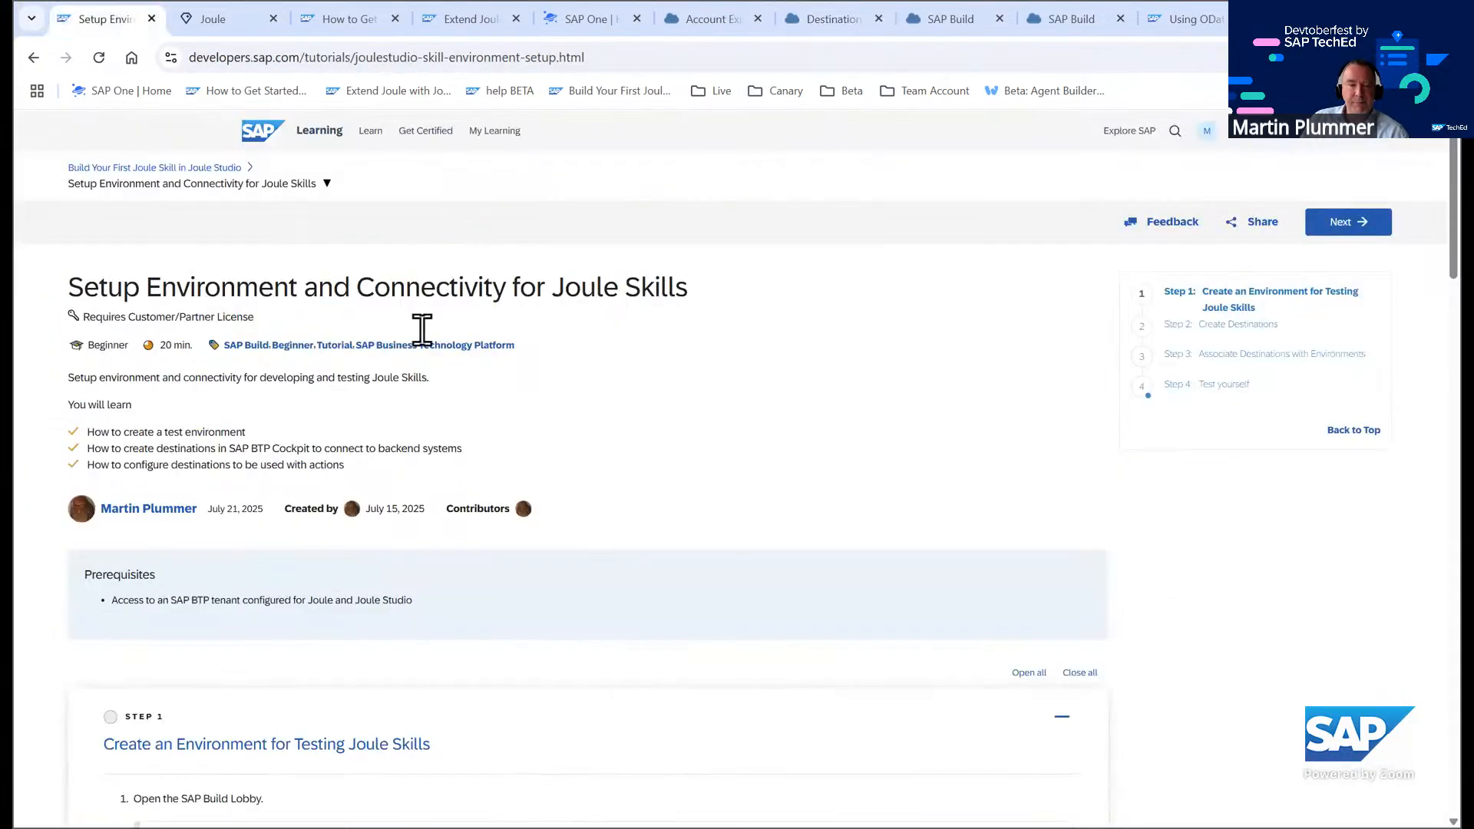
{"action": "scroll", "coordinate": [327, 316], "scroll_direction": "down", "scroll_amount": 6}
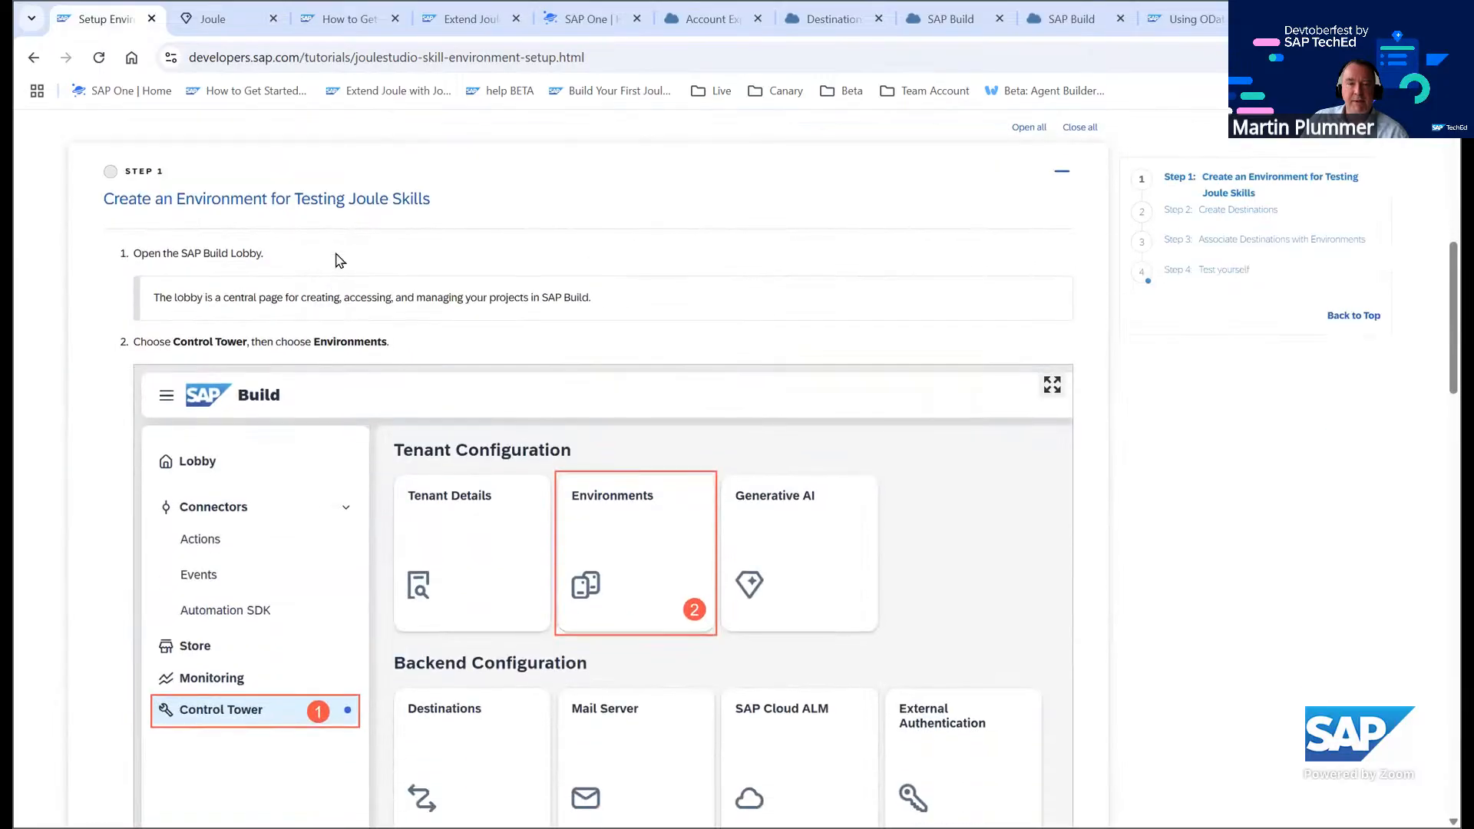
{"action": "scroll", "coordinate": [385, 283], "scroll_direction": "down", "scroll_amount": 15}
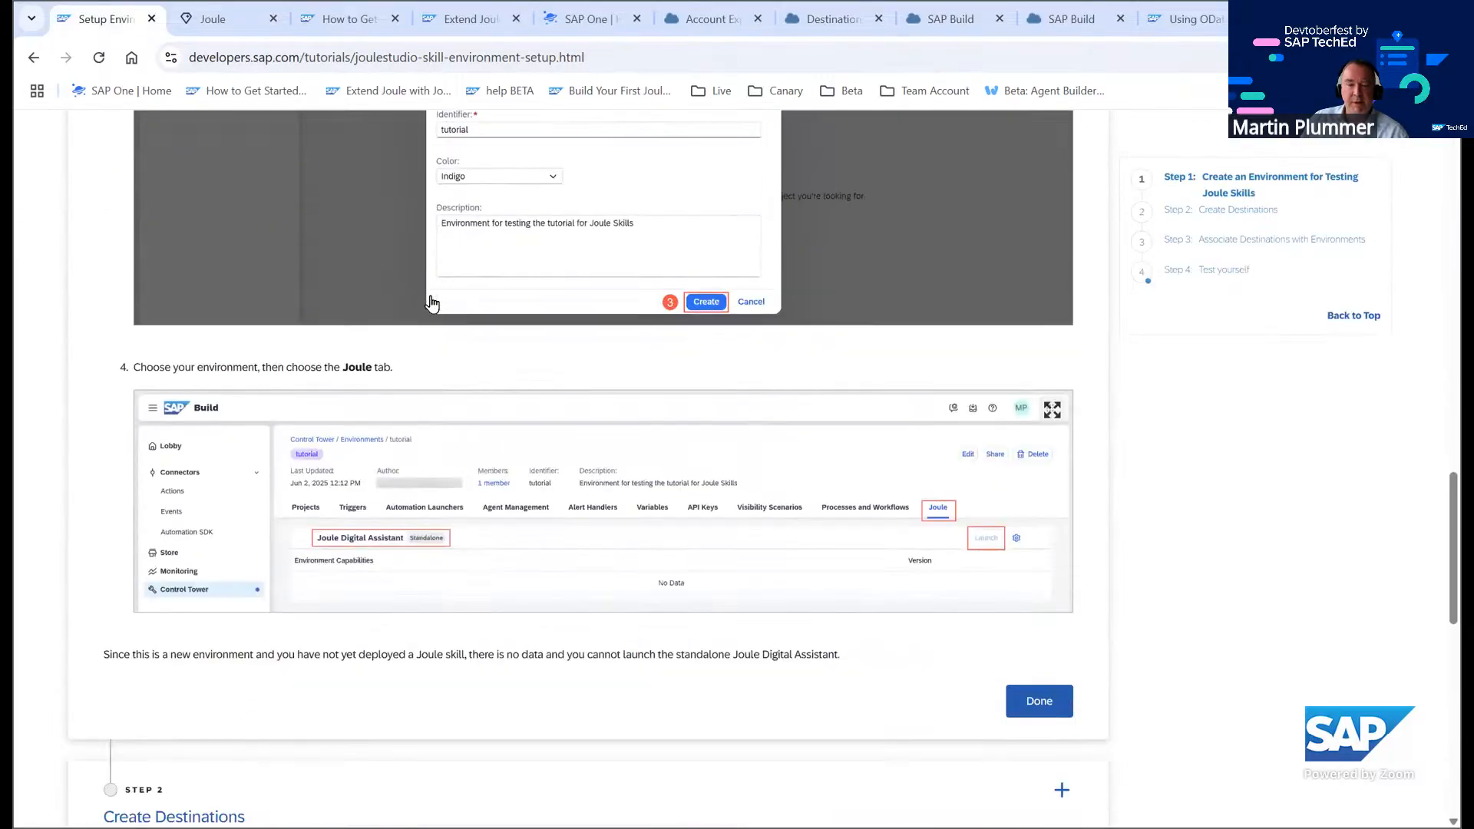
{"action": "scroll", "coordinate": [431, 303], "scroll_direction": "down", "scroll_amount": 7}
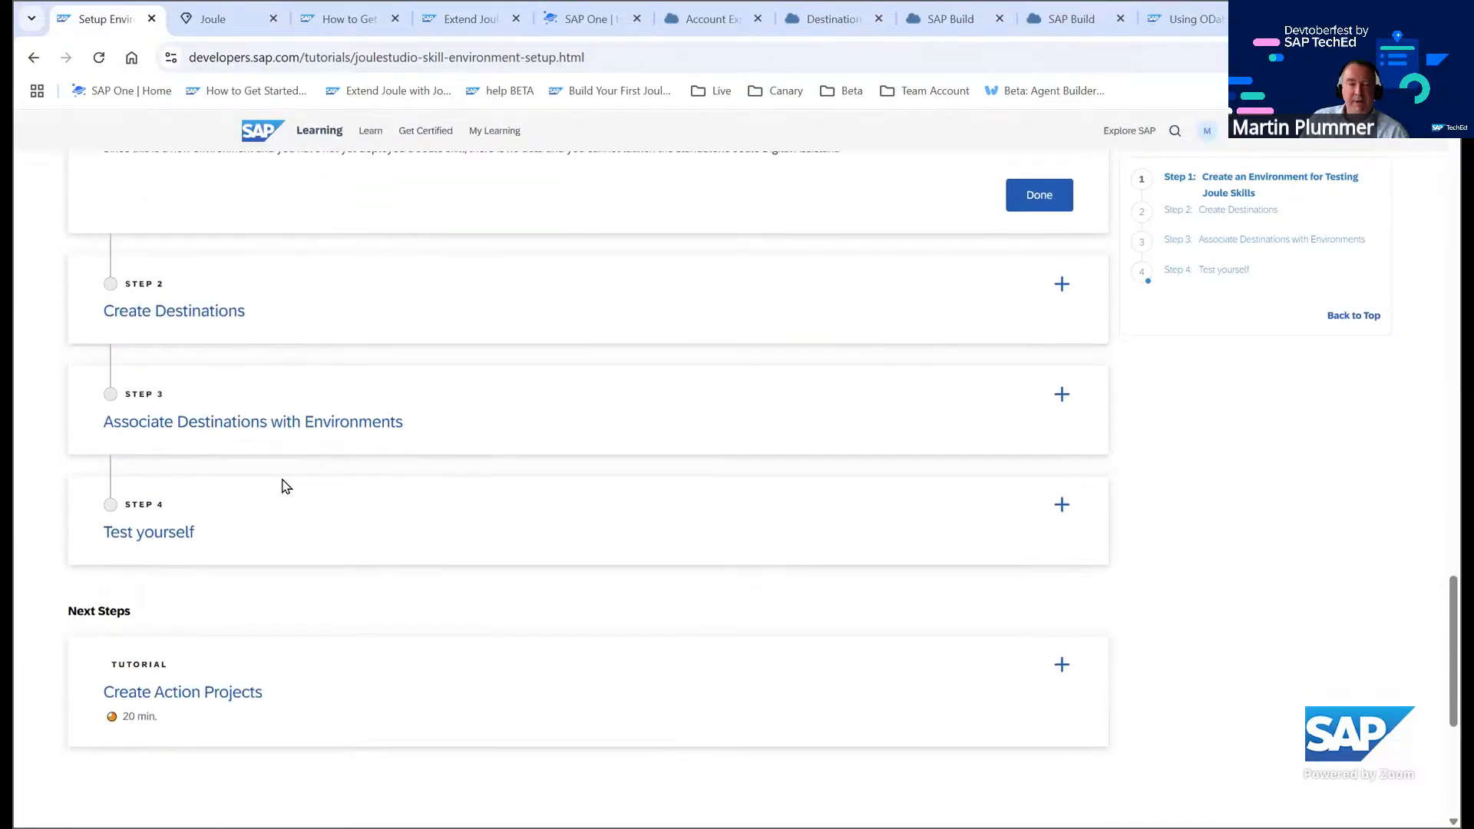
{"action": "left_click", "coordinate": [378, 436]}
{"action": "scroll", "coordinate": [572, 449], "scroll_direction": "down", "scroll_amount": 8}
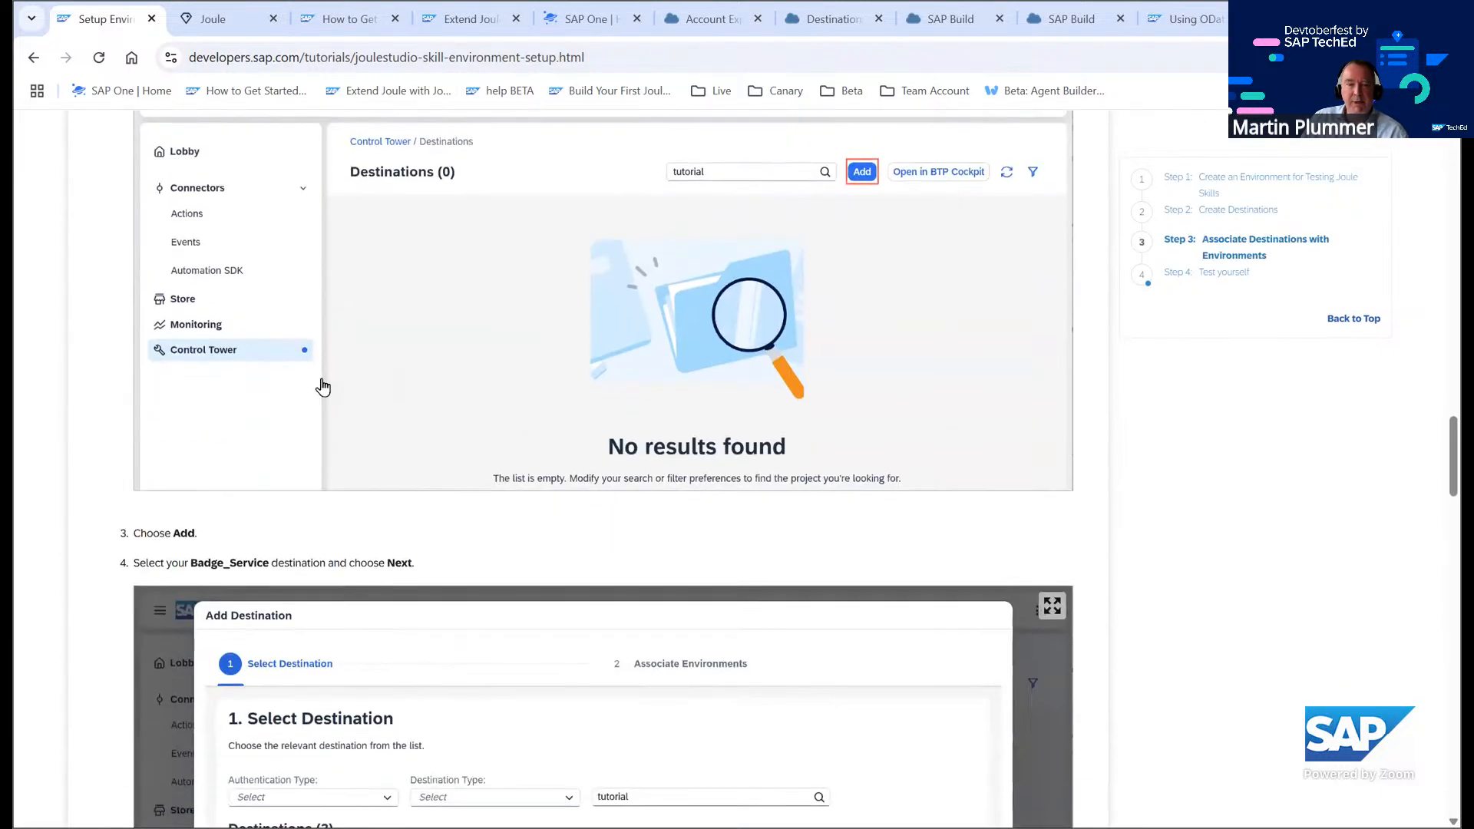
{"action": "scroll", "coordinate": [355, 411], "scroll_direction": "down", "scroll_amount": 15}
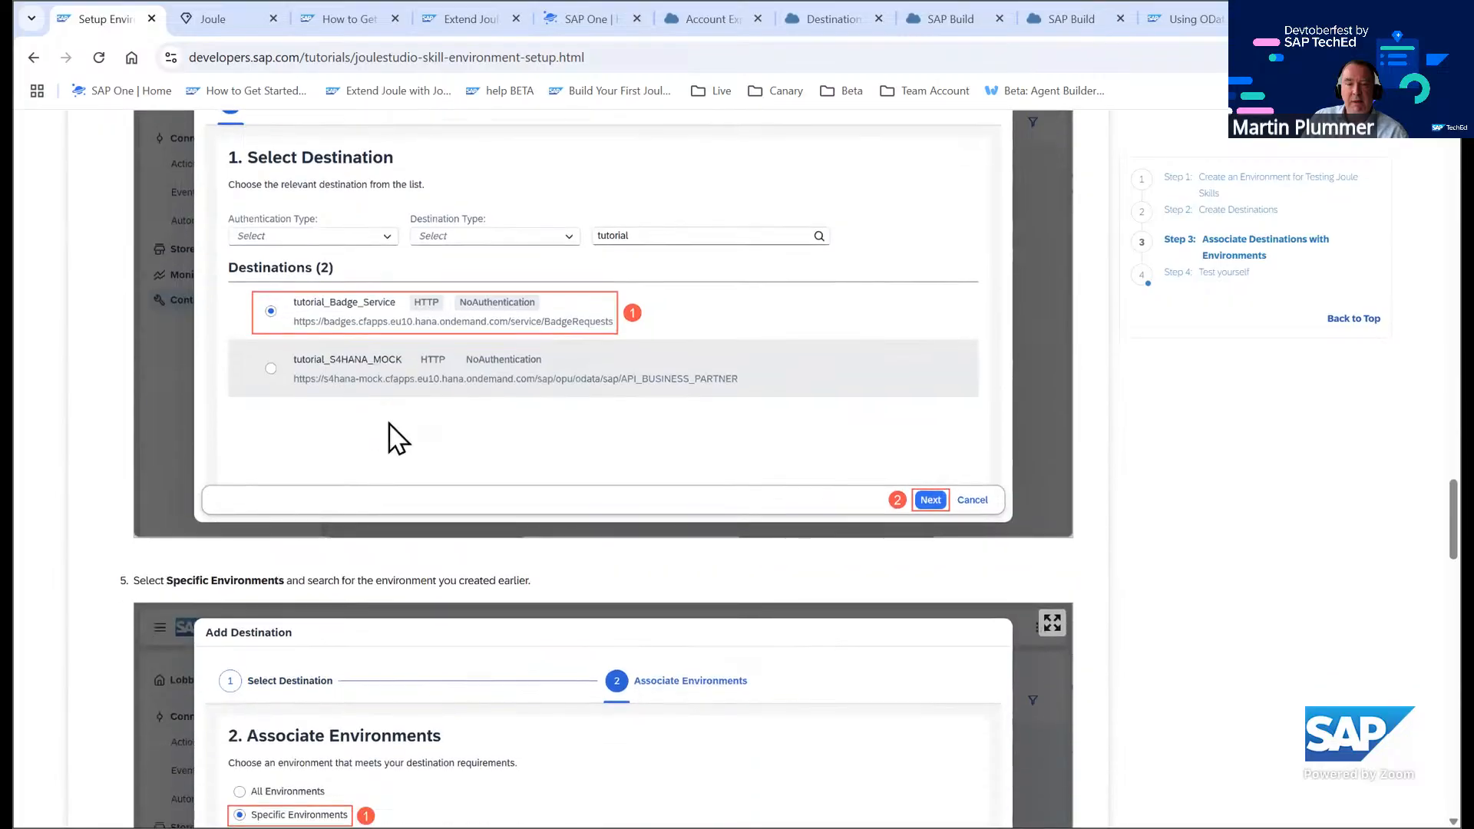
{"action": "scroll", "coordinate": [392, 467], "scroll_direction": "down", "scroll_amount": 2}
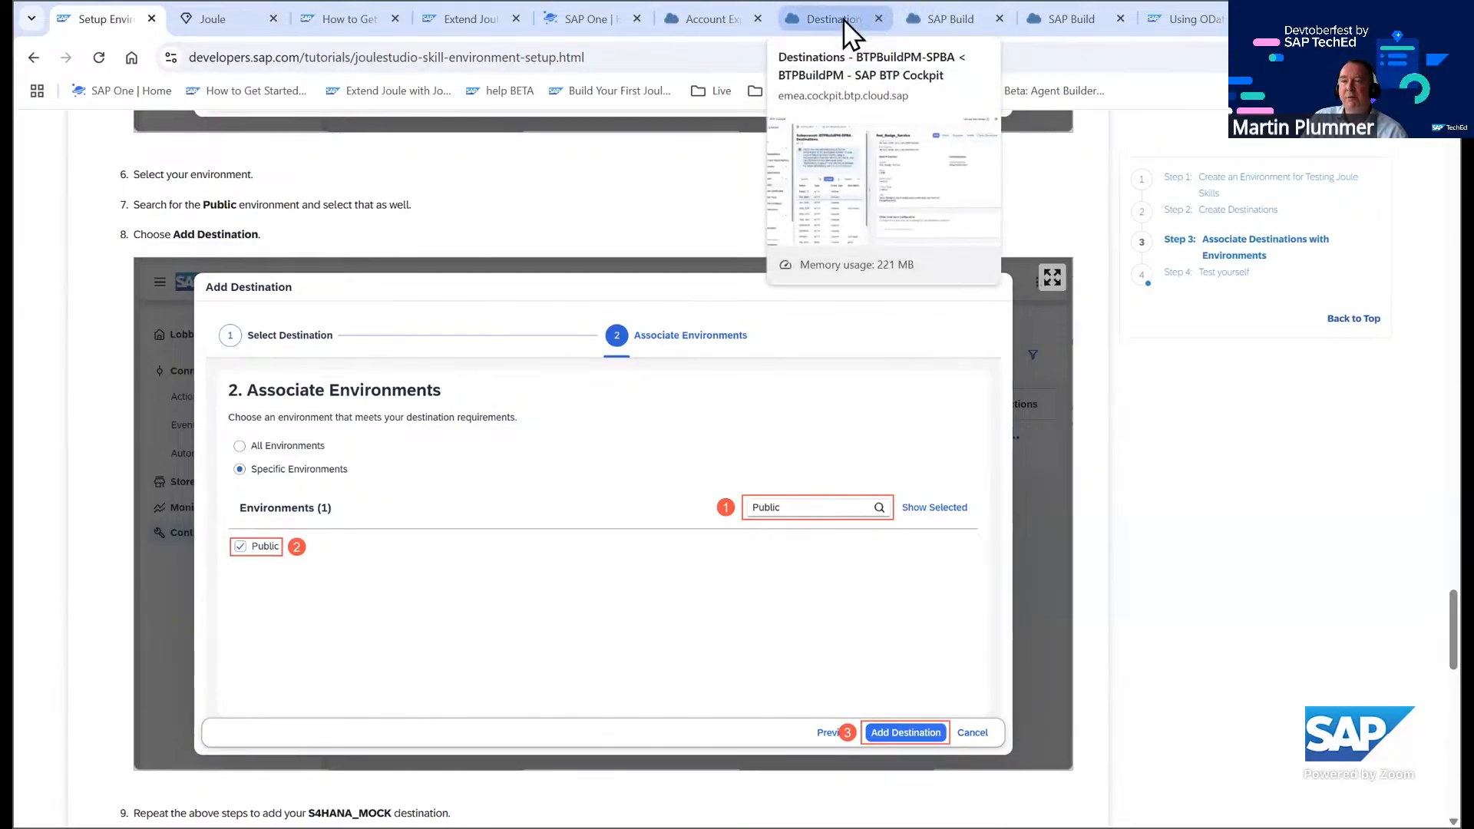
In SAP Build Control Tower, start adding a destination and select fest_S4HANA_MOCK
{"action": "left_click", "coordinate": [943, 17]}
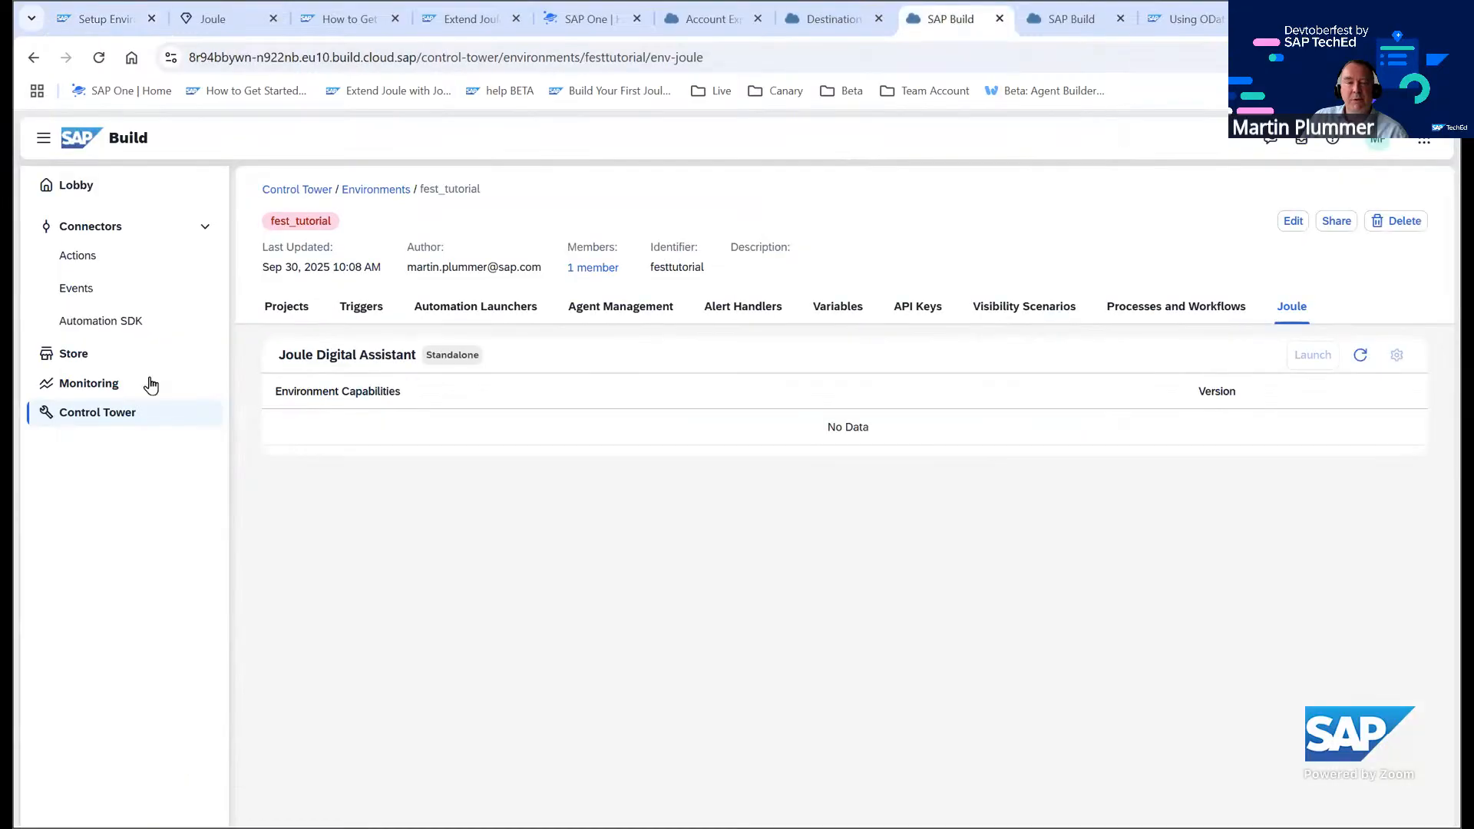
{"action": "left_click", "coordinate": [146, 409]}
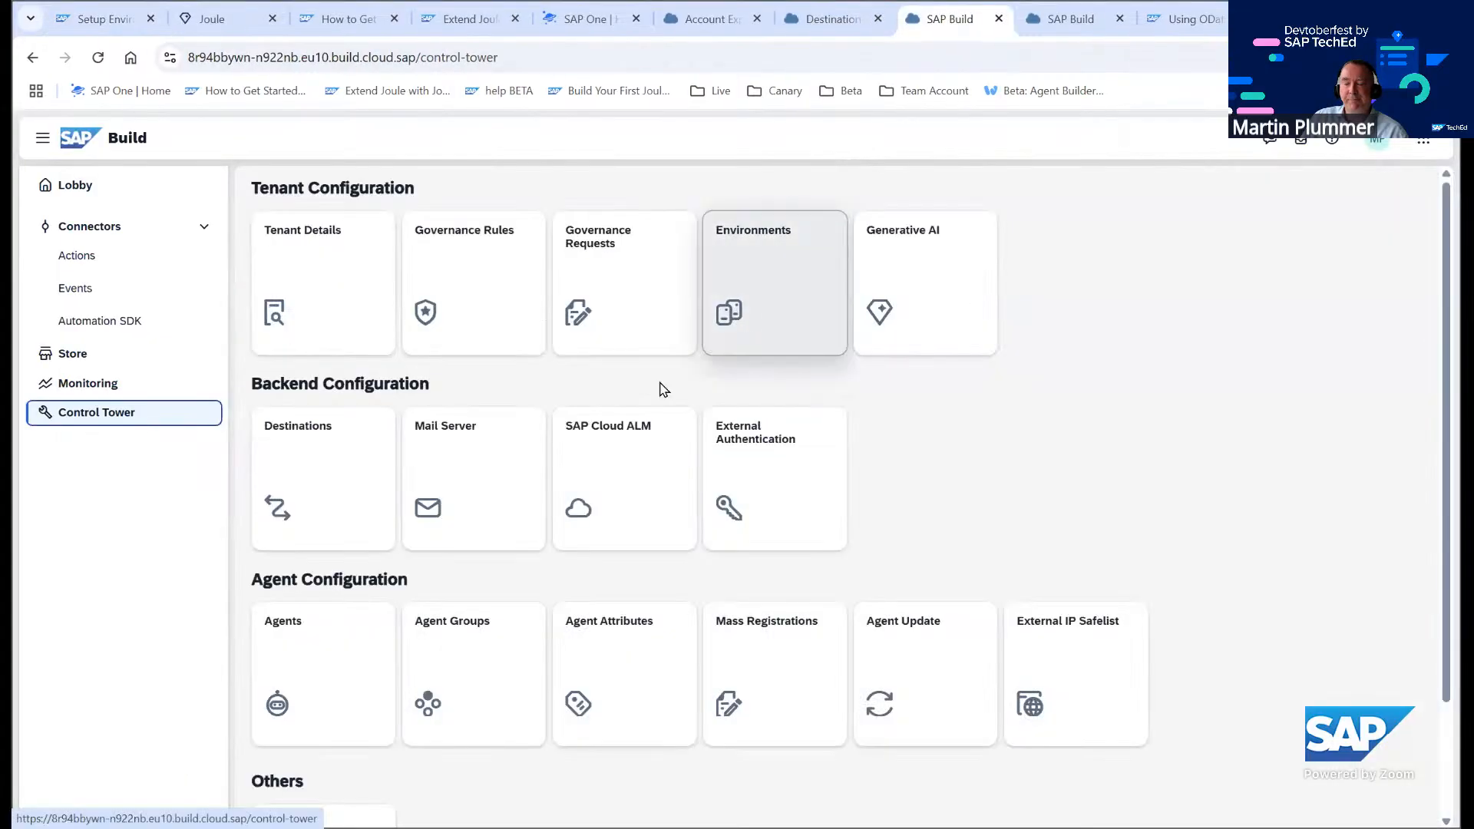
{"action": "left_click", "coordinate": [342, 491]}
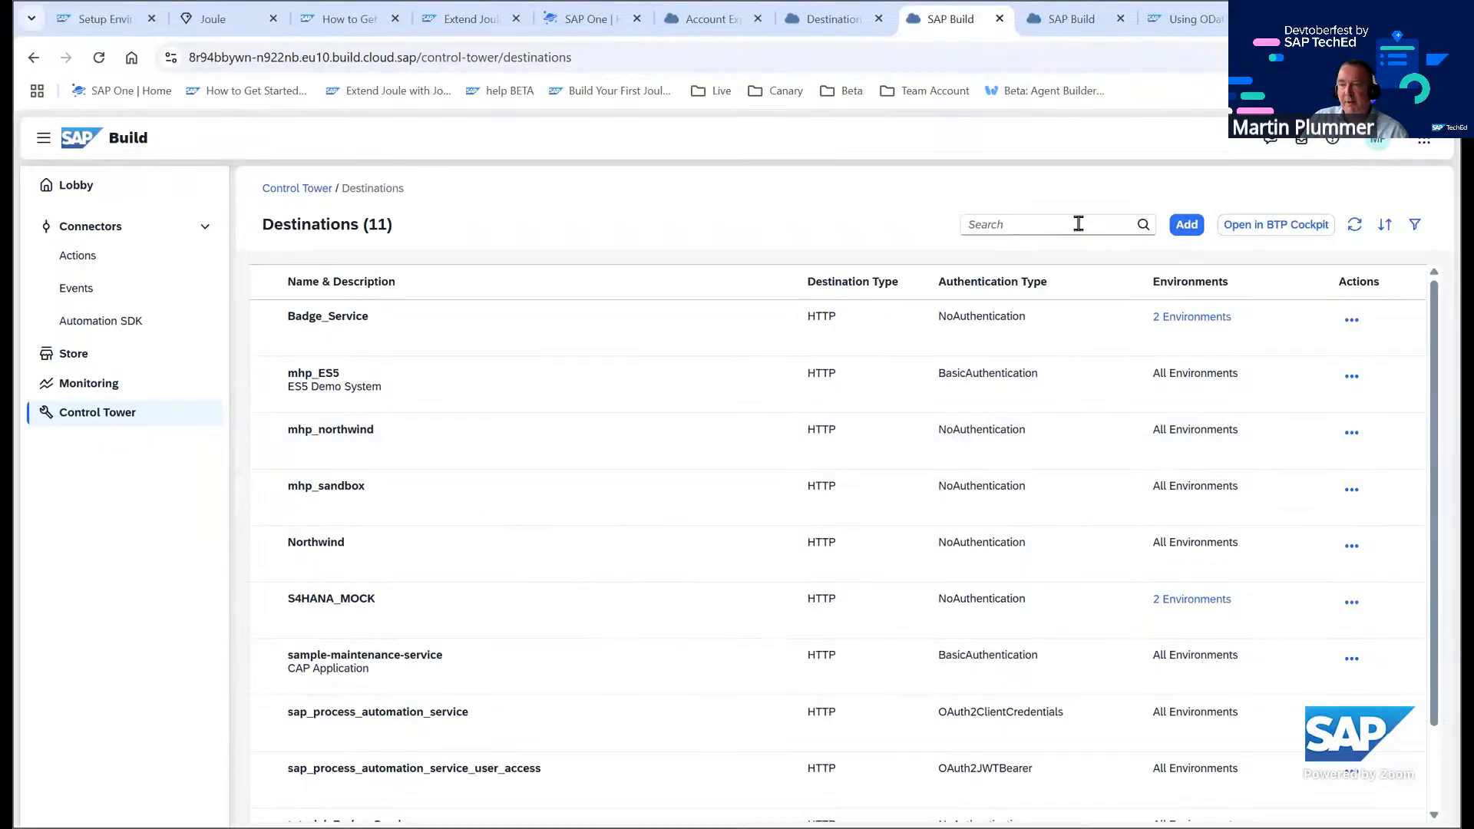
{"action": "left_click", "coordinate": [1186, 224]}
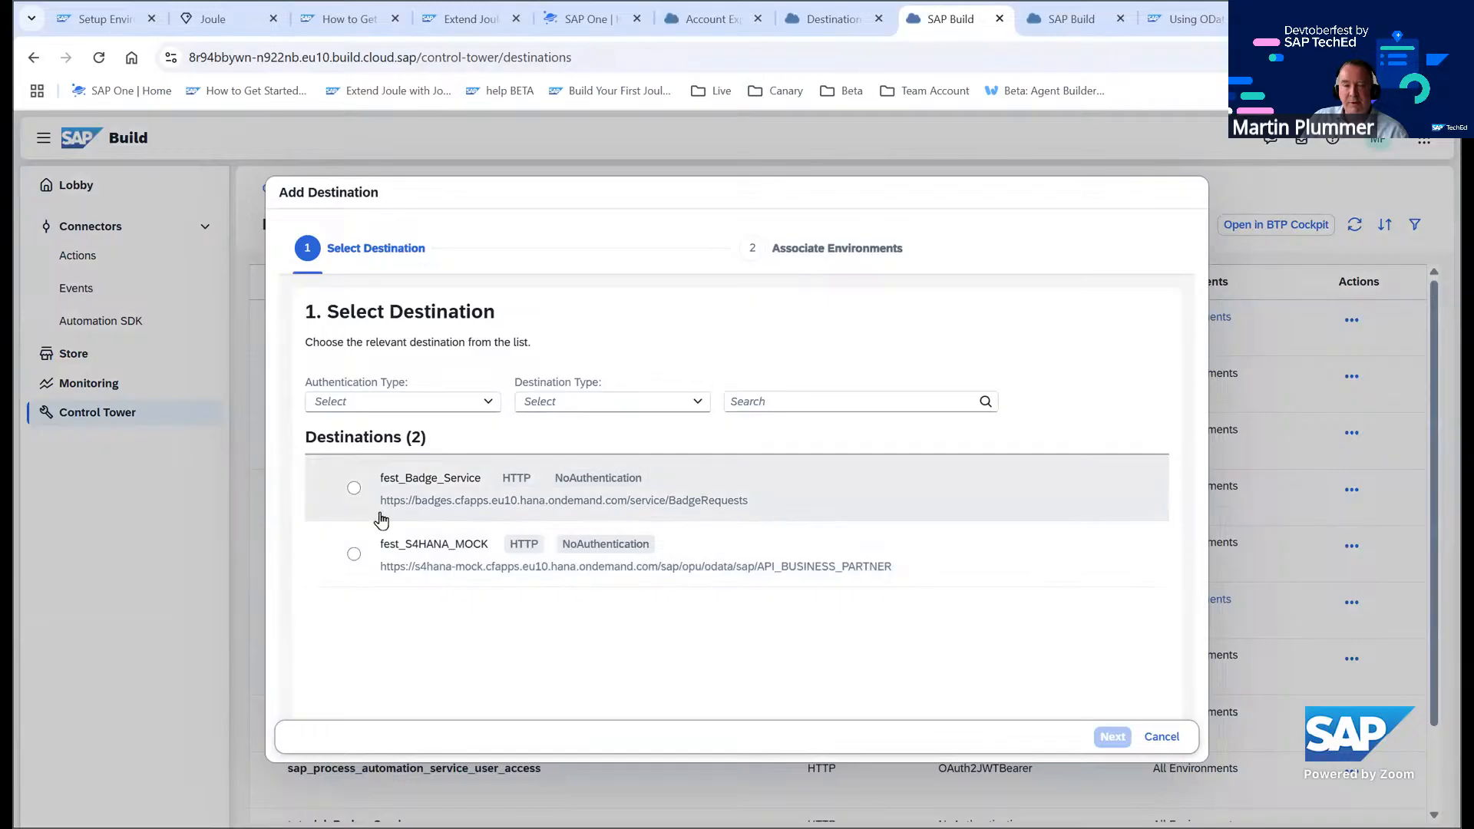
{"action": "left_click", "coordinate": [355, 554]}
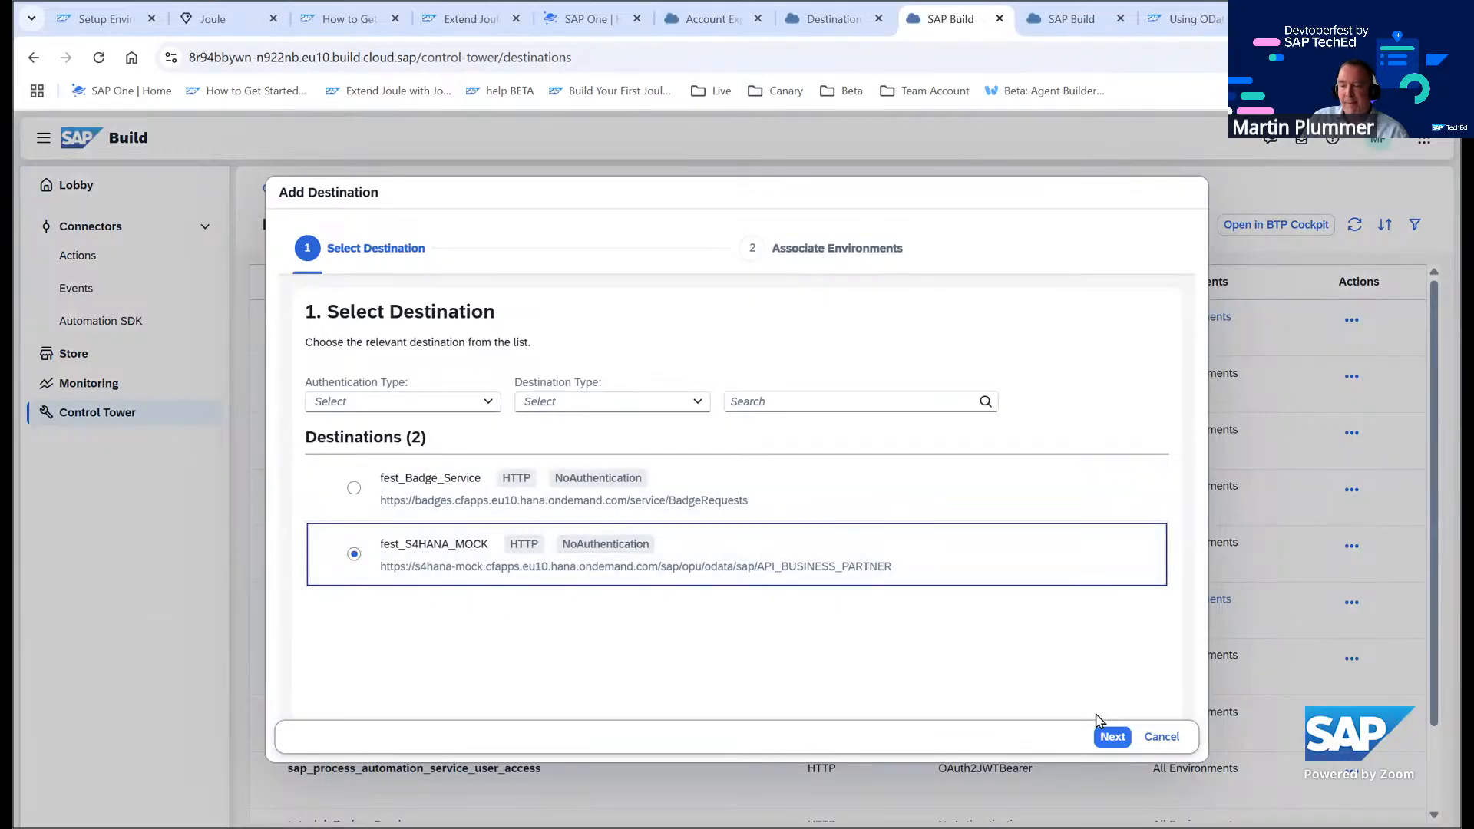
{"action": "left_click", "coordinate": [1113, 736]}
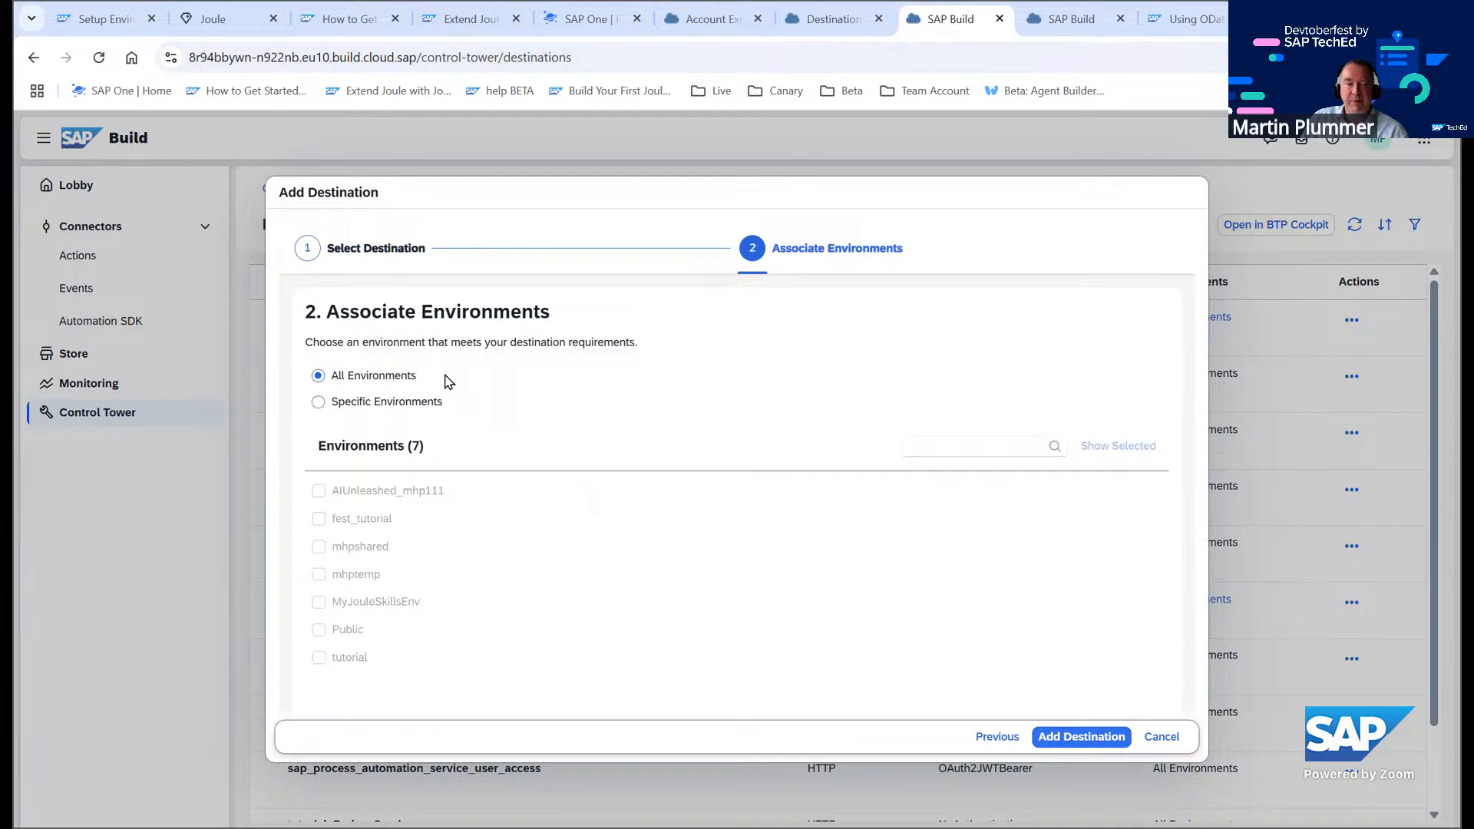
Associate the destination with the specific environments fest_tutorial and Public and add it
{"action": "left_click", "coordinate": [319, 403]}
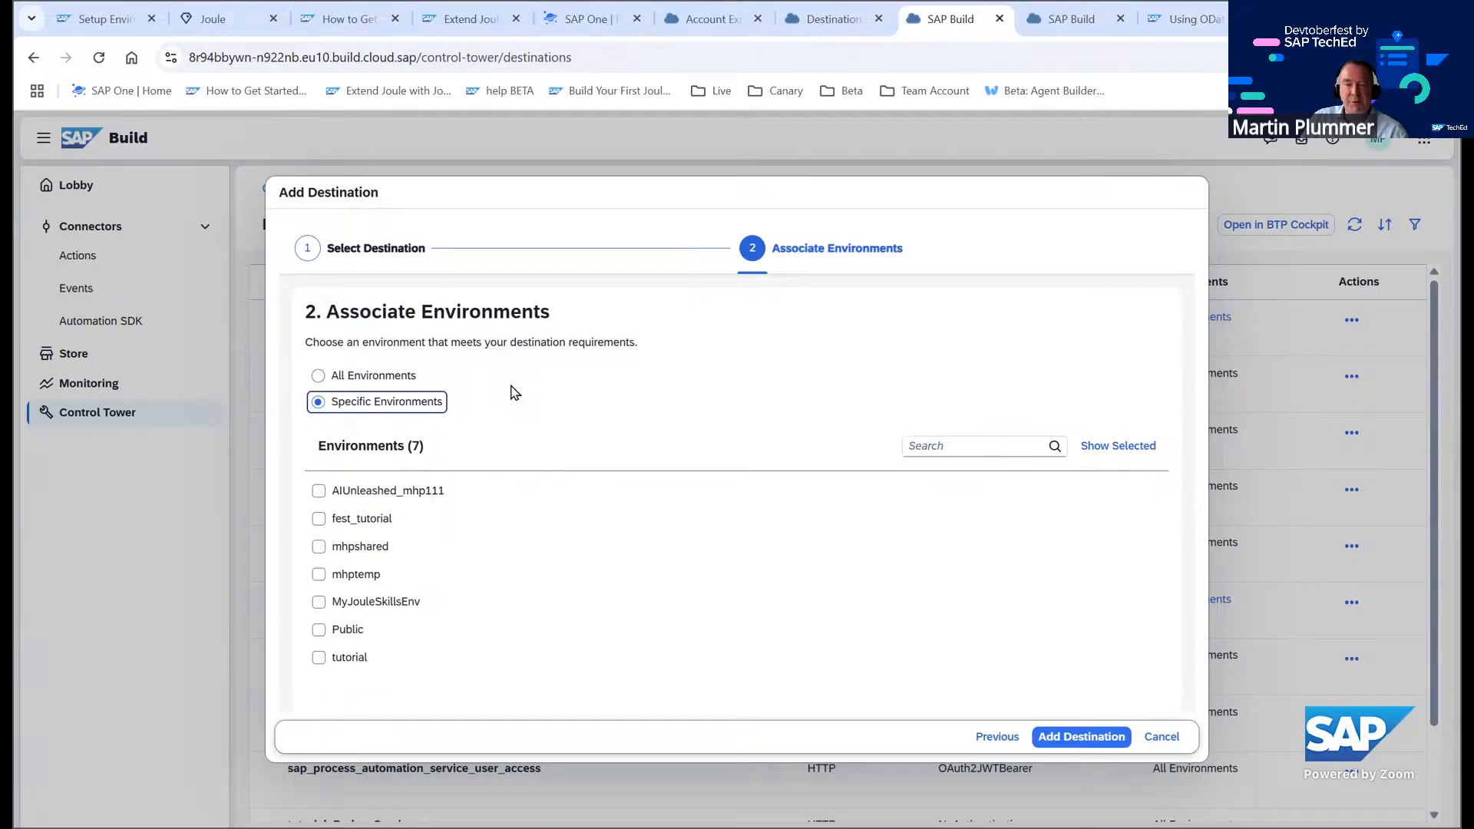
{"action": "left_click", "coordinate": [320, 522]}
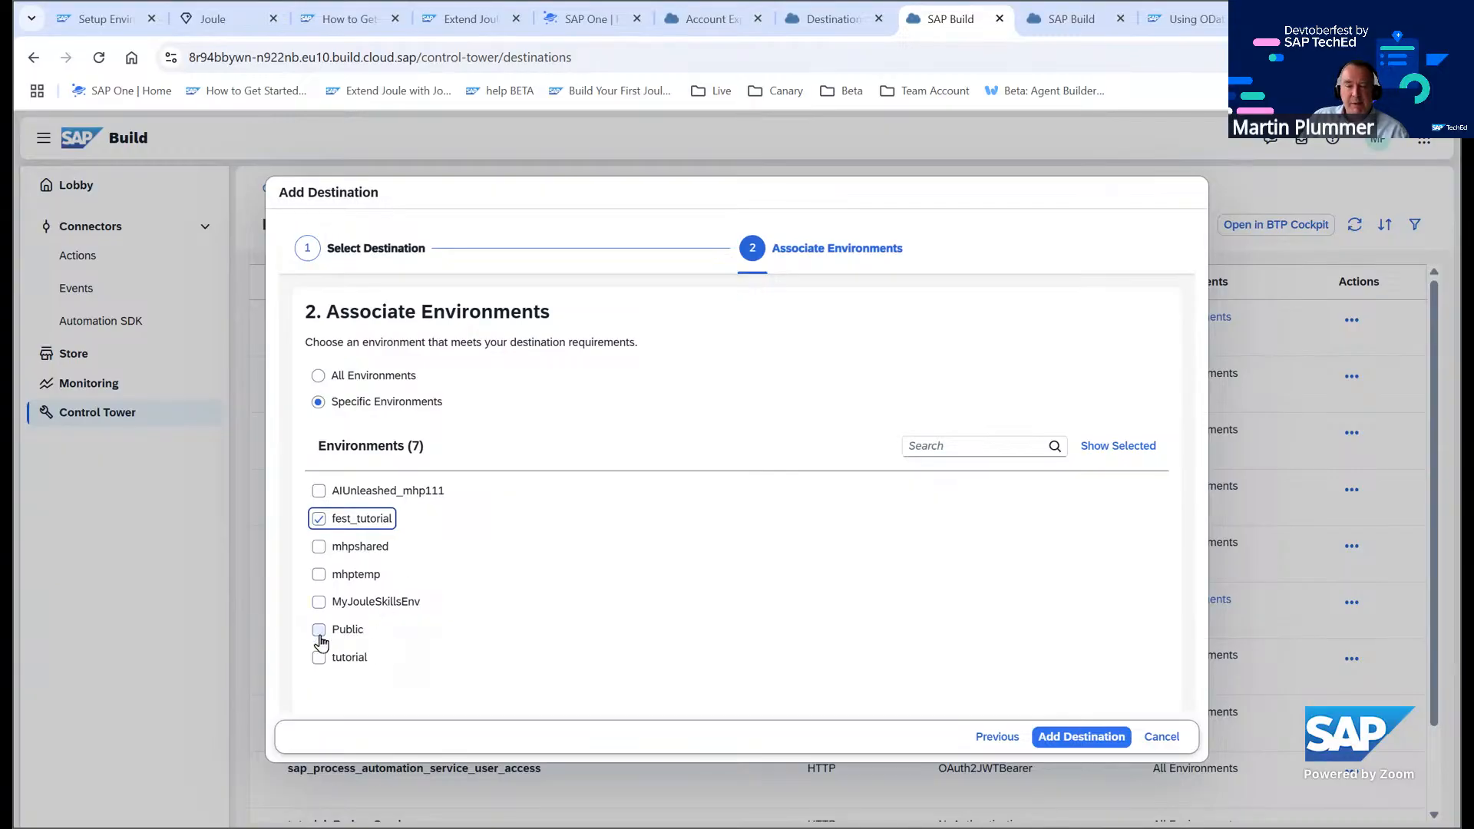
{"action": "left_click", "coordinate": [320, 633]}
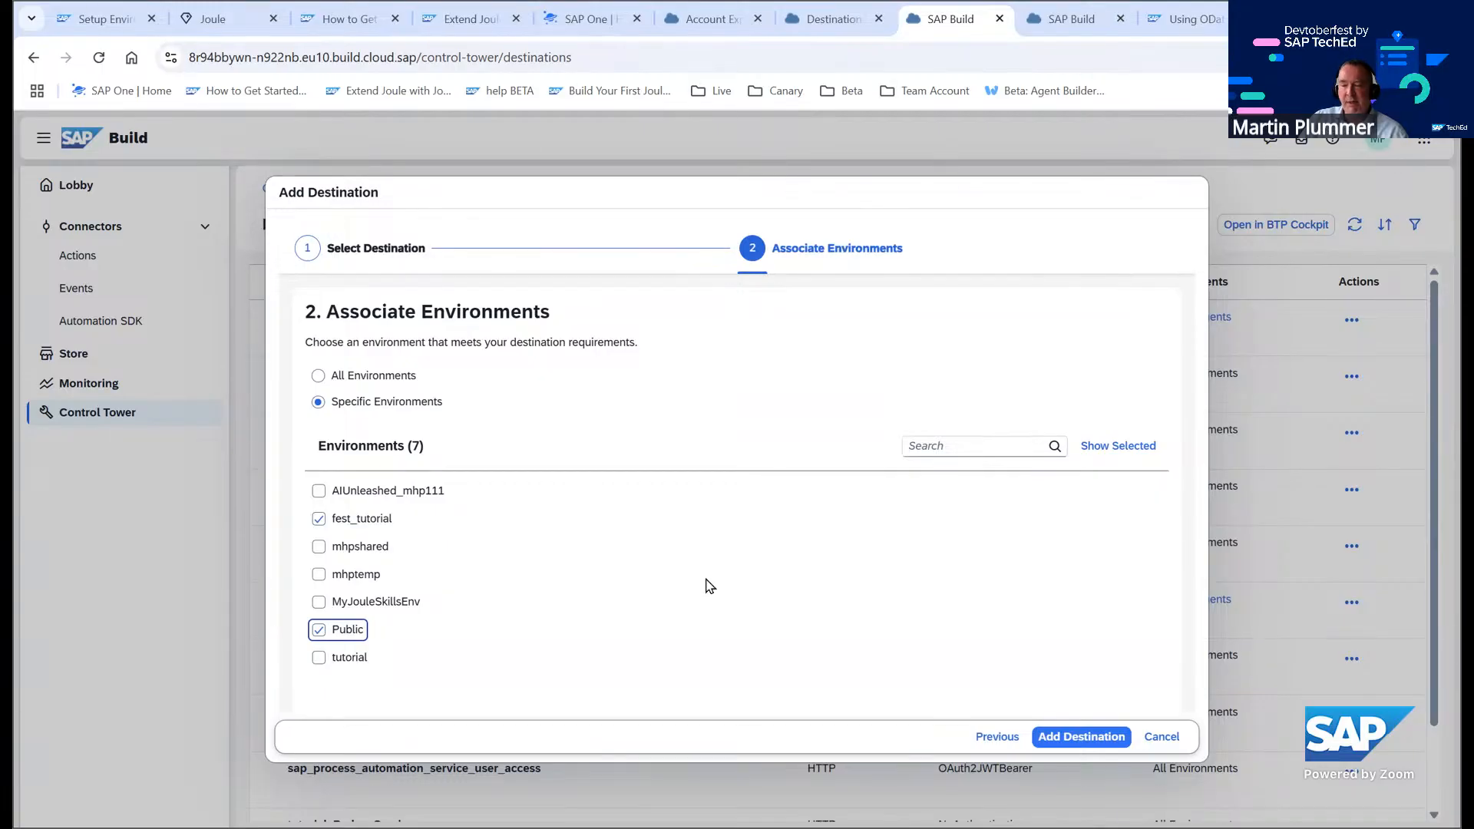
{"action": "left_click", "coordinate": [1082, 738]}
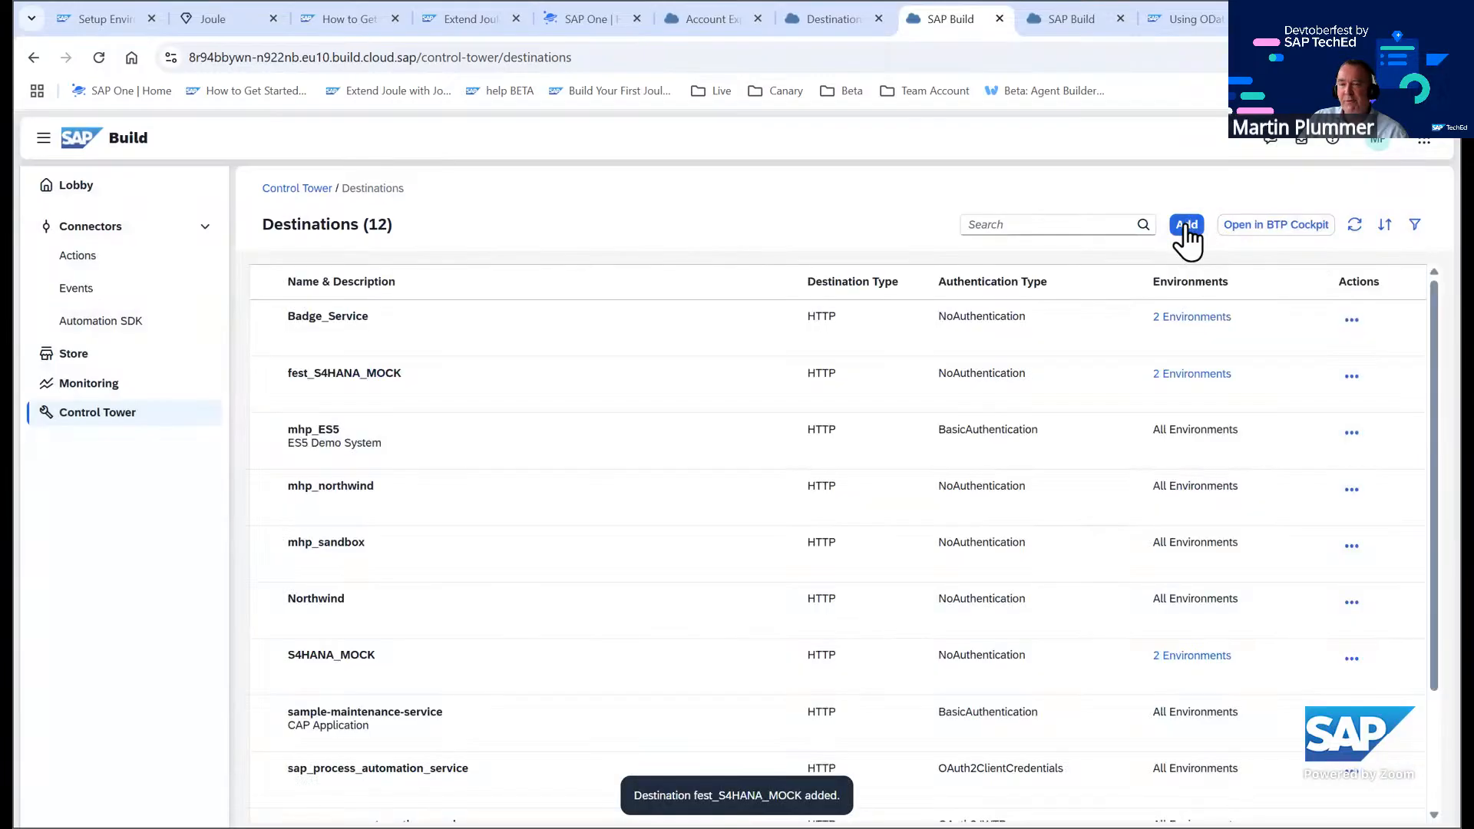
Add the fest_Badge_Service destination, associating it with the specific environments fest_tutorial and Public
{"action": "left_click", "coordinate": [1187, 224]}
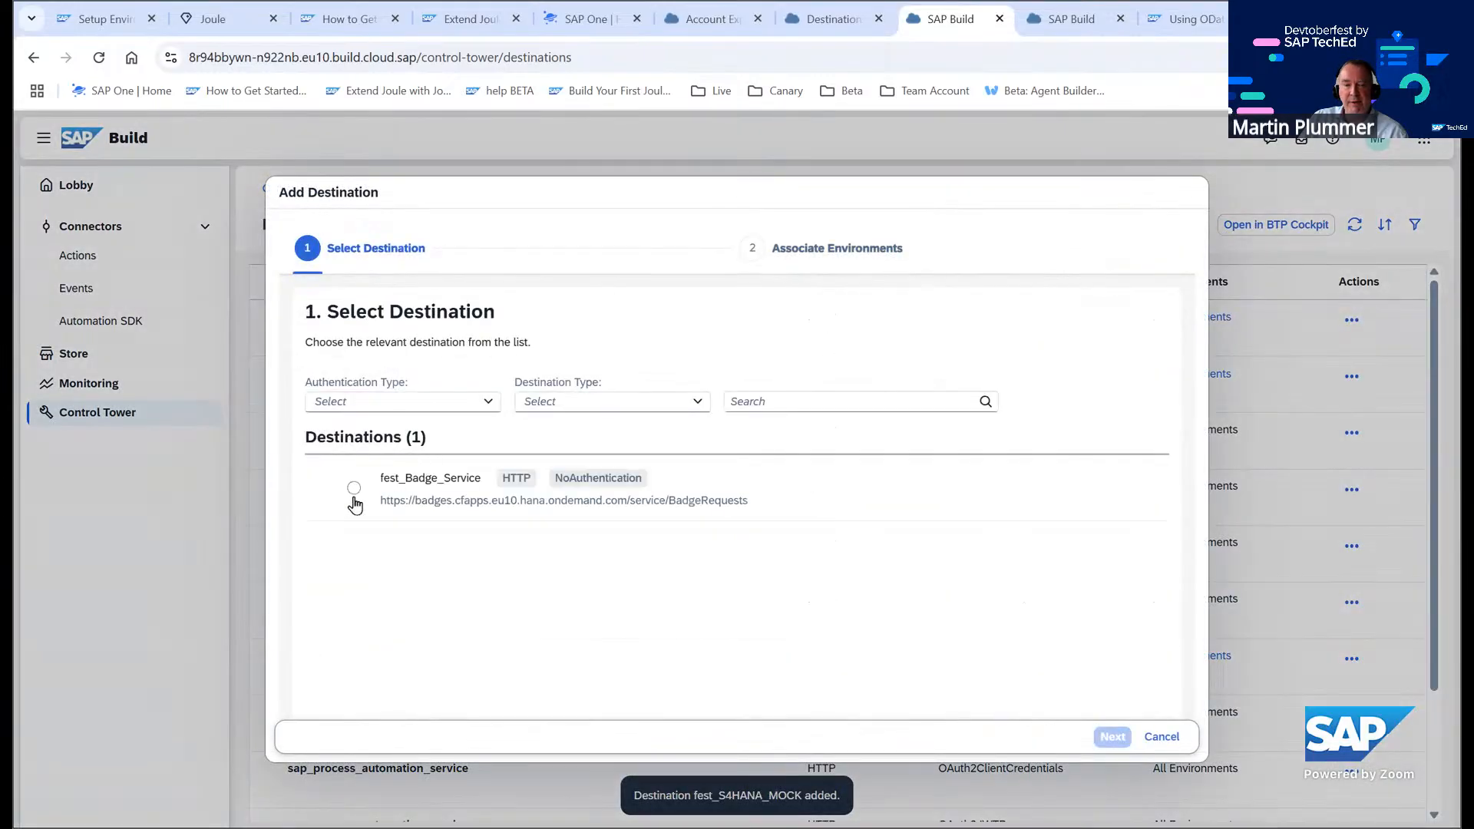
{"action": "left_click", "coordinate": [354, 488]}
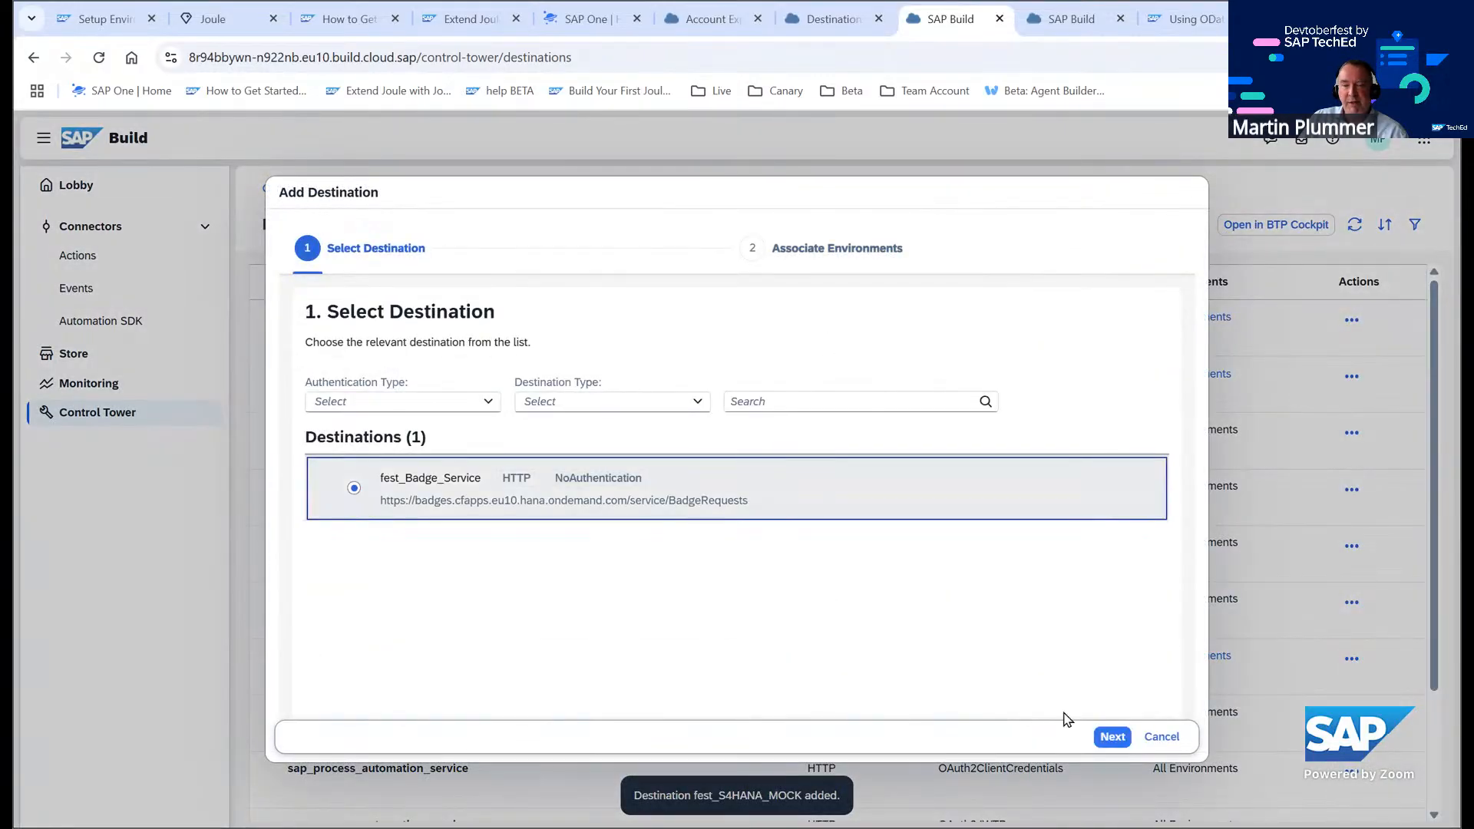
{"action": "left_click", "coordinate": [1112, 737]}
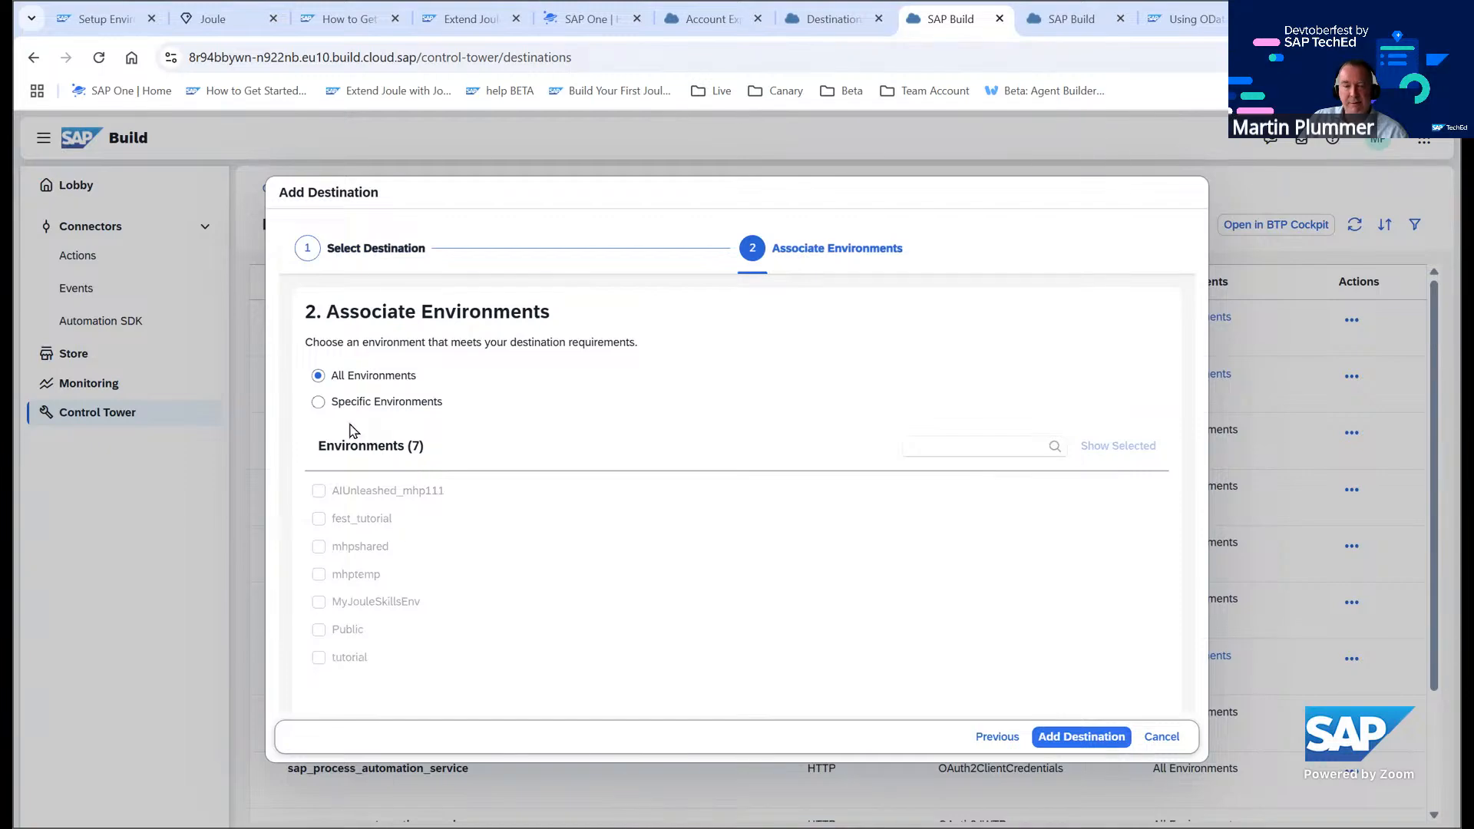
{"action": "left_click", "coordinate": [316, 405]}
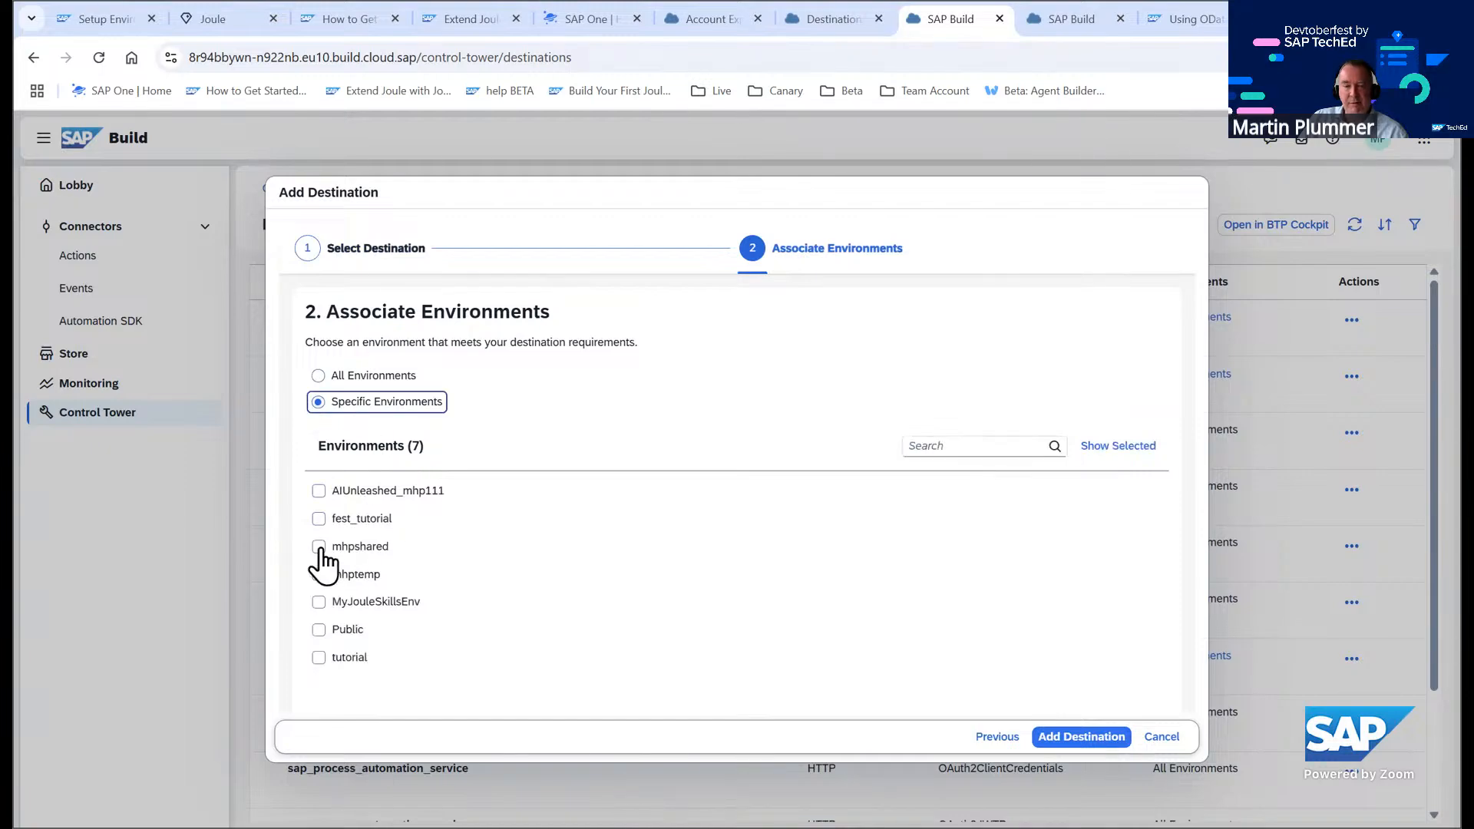
{"action": "left_click", "coordinate": [318, 519]}
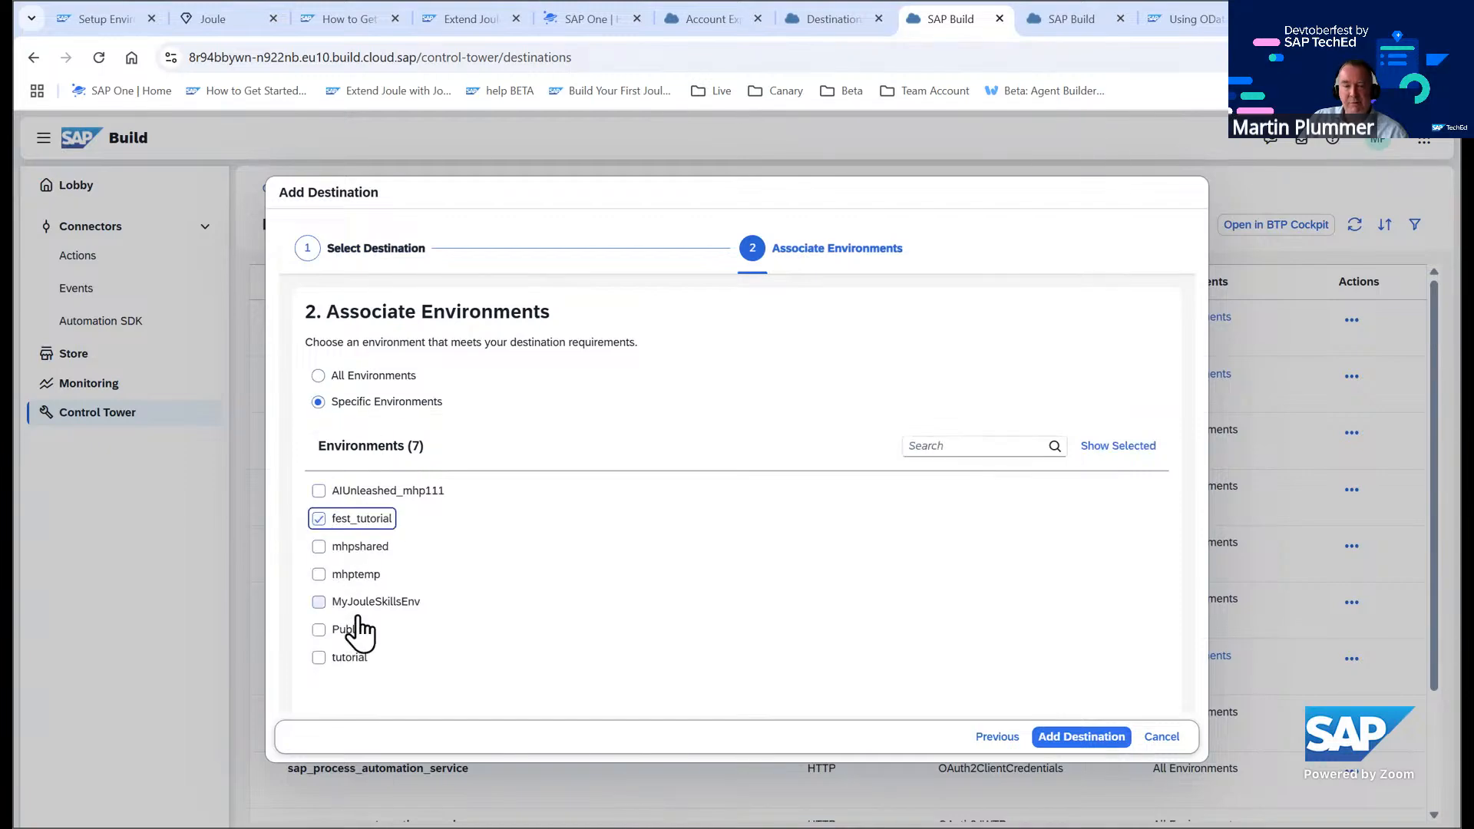
{"action": "left_click", "coordinate": [318, 658]}
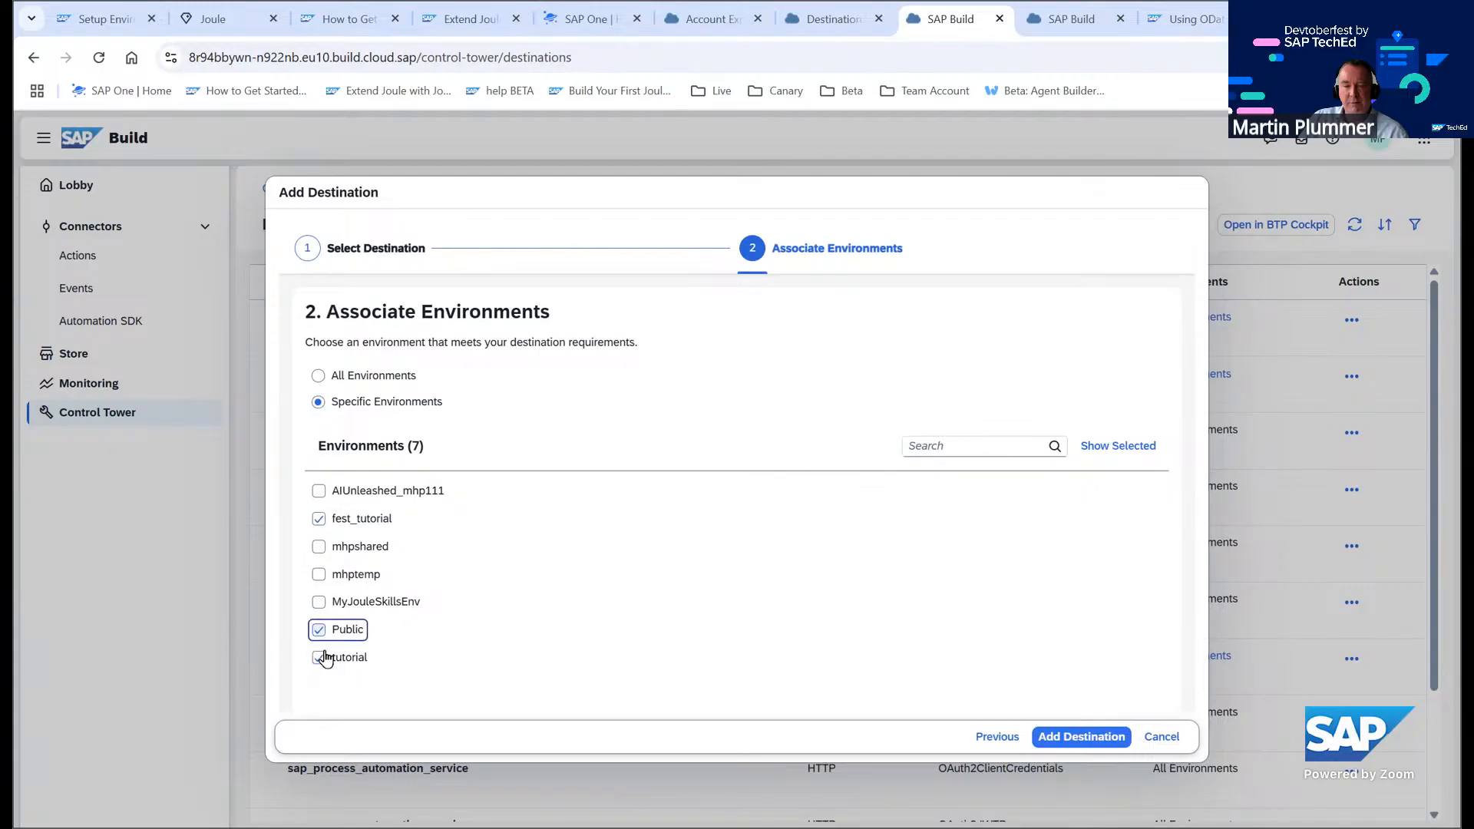
{"action": "left_click", "coordinate": [1082, 736]}
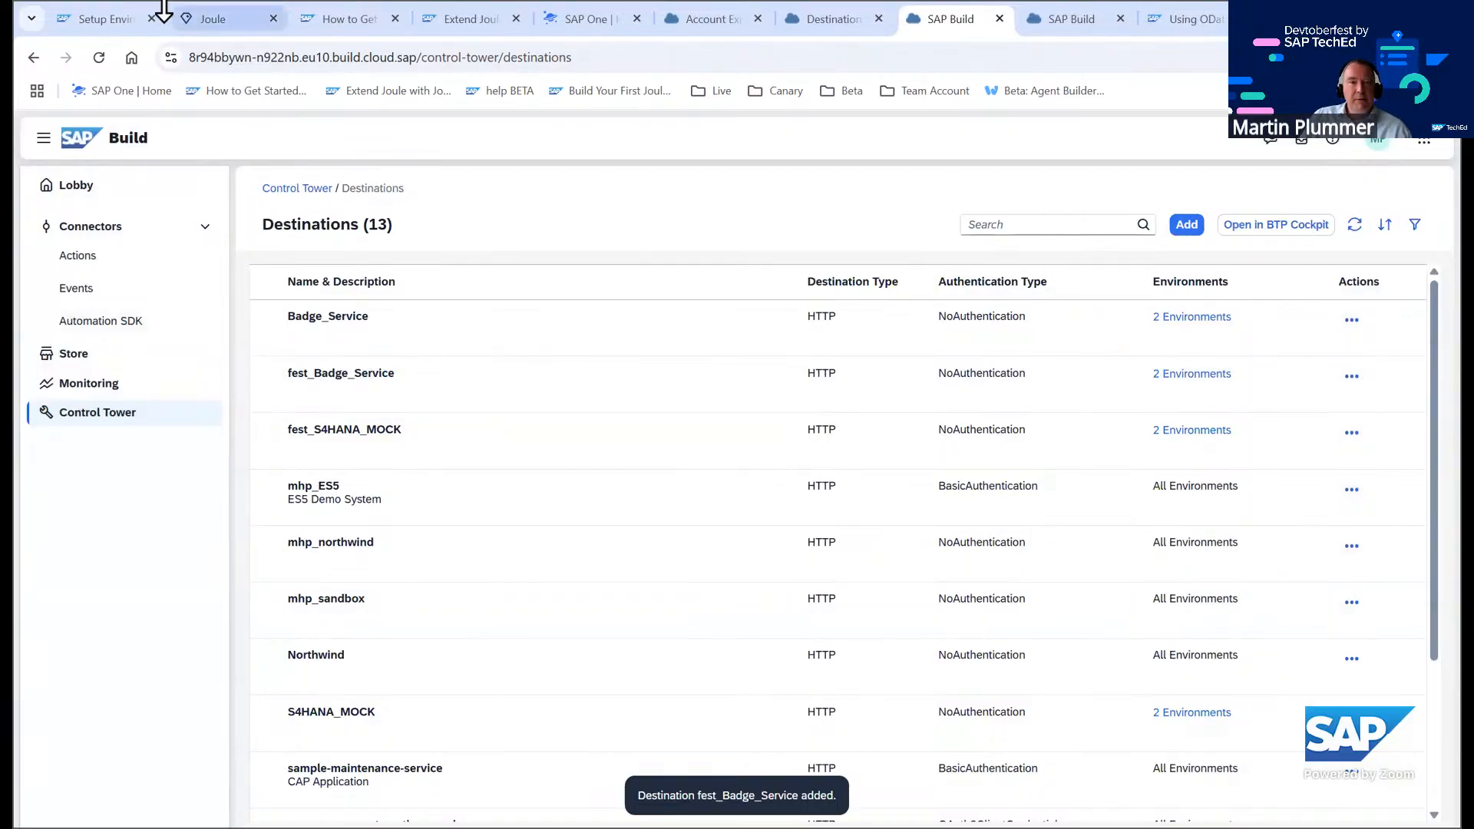
Open the next tutorial, Create Action Projects, and review its instructions for creating the BusinessPartner action project
{"action": "left_click", "coordinate": [82, 25]}
{"action": "scroll", "coordinate": [636, 533], "scroll_direction": "down", "scroll_amount": 5}
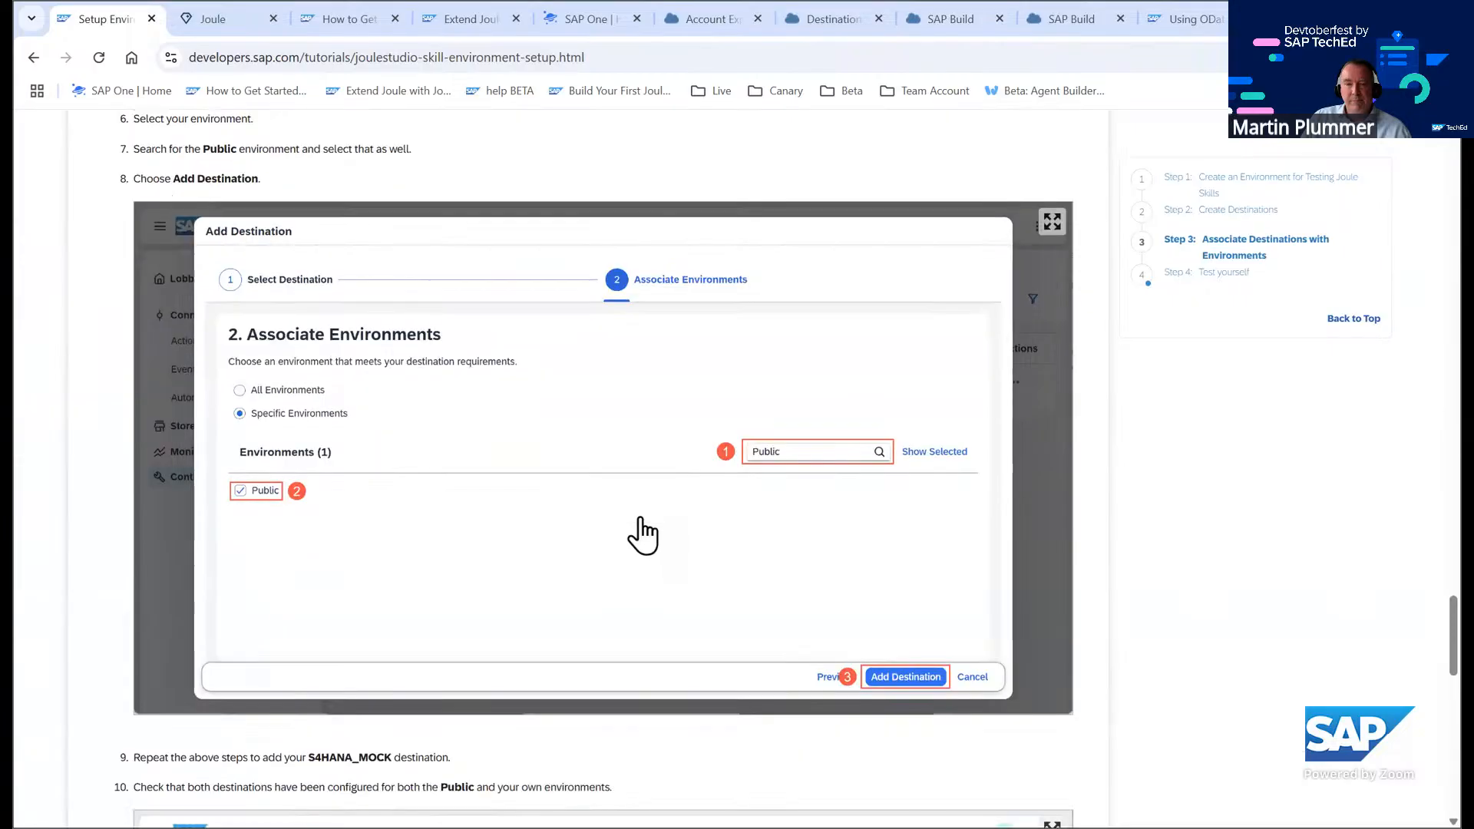
{"action": "scroll", "coordinate": [639, 528], "scroll_direction": "down", "scroll_amount": 10}
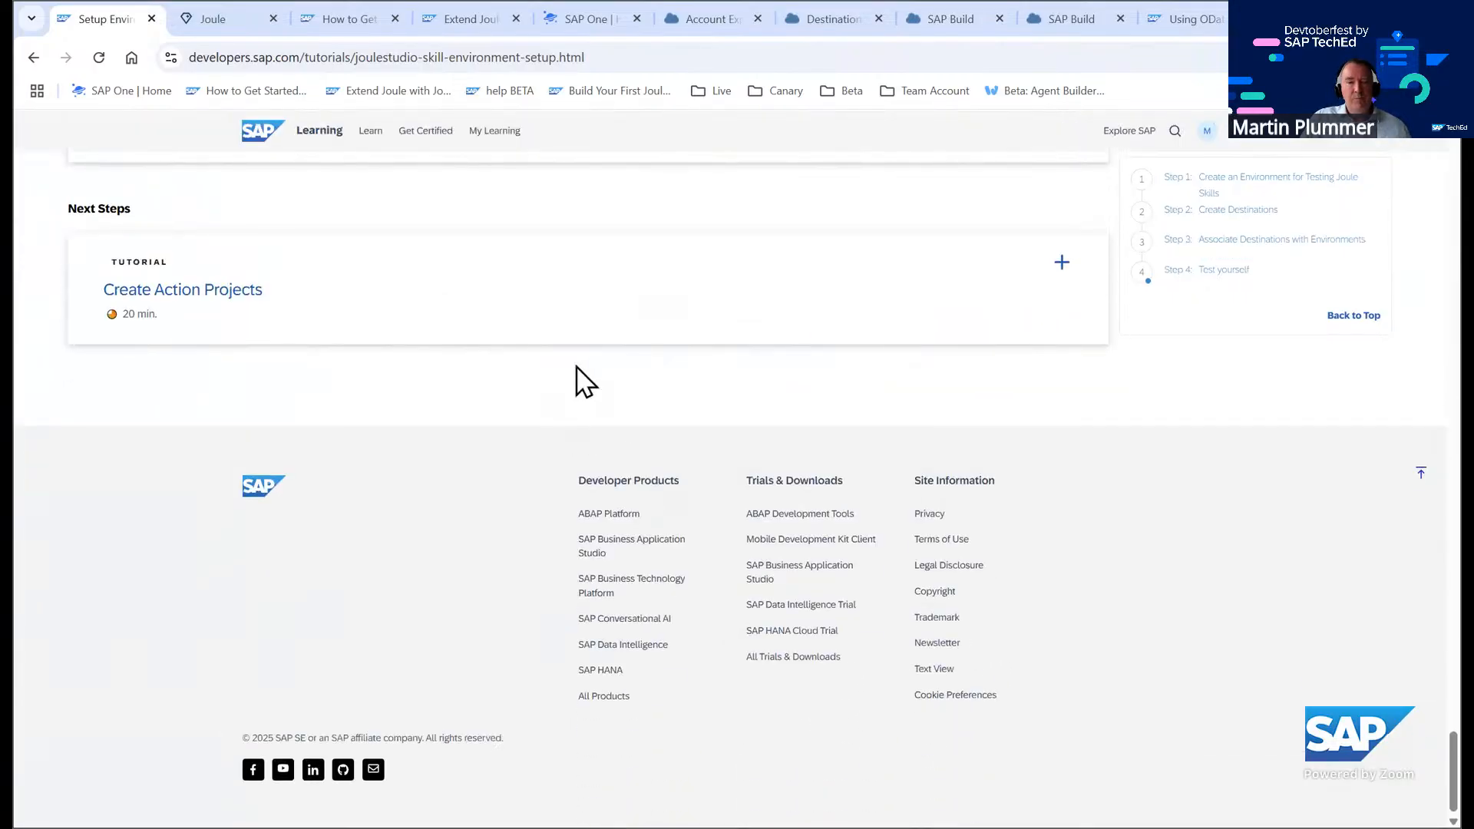
{"action": "scroll", "coordinate": [584, 400], "scroll_direction": "up", "scroll_amount": 1}
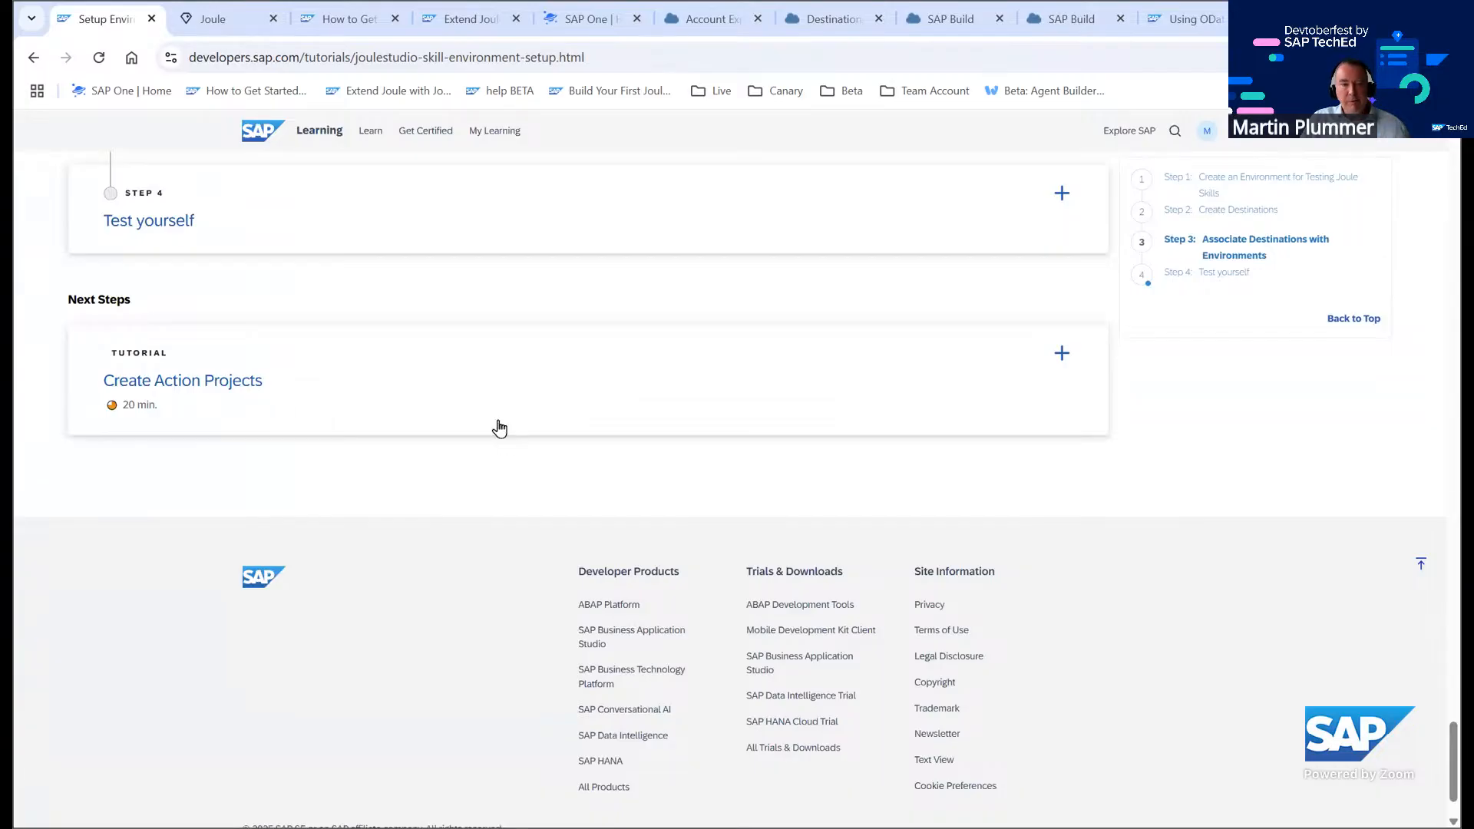
{"action": "left_click", "coordinate": [239, 393]}
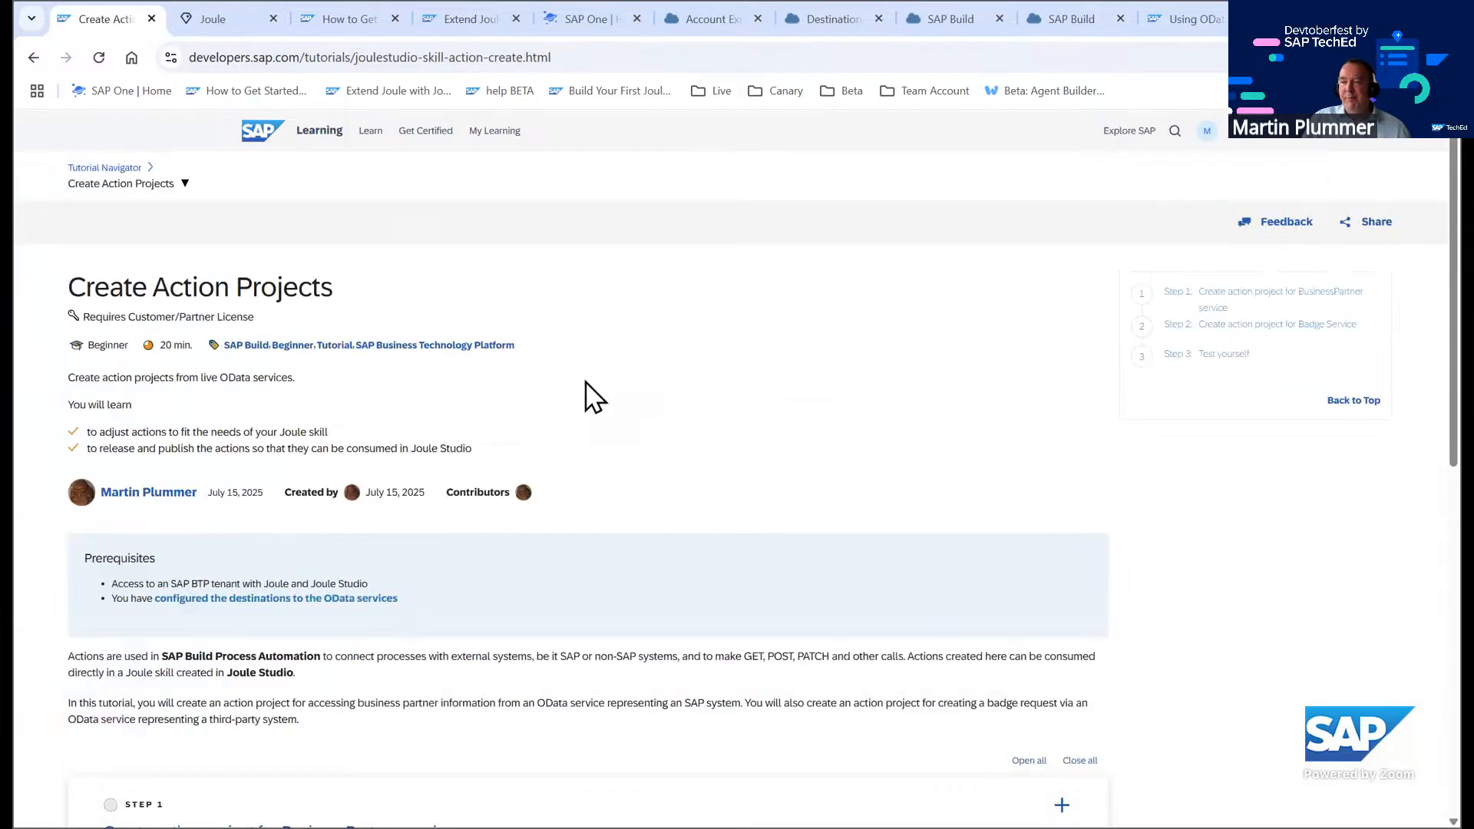
{"action": "scroll", "coordinate": [516, 399], "scroll_direction": "down", "scroll_amount": 7}
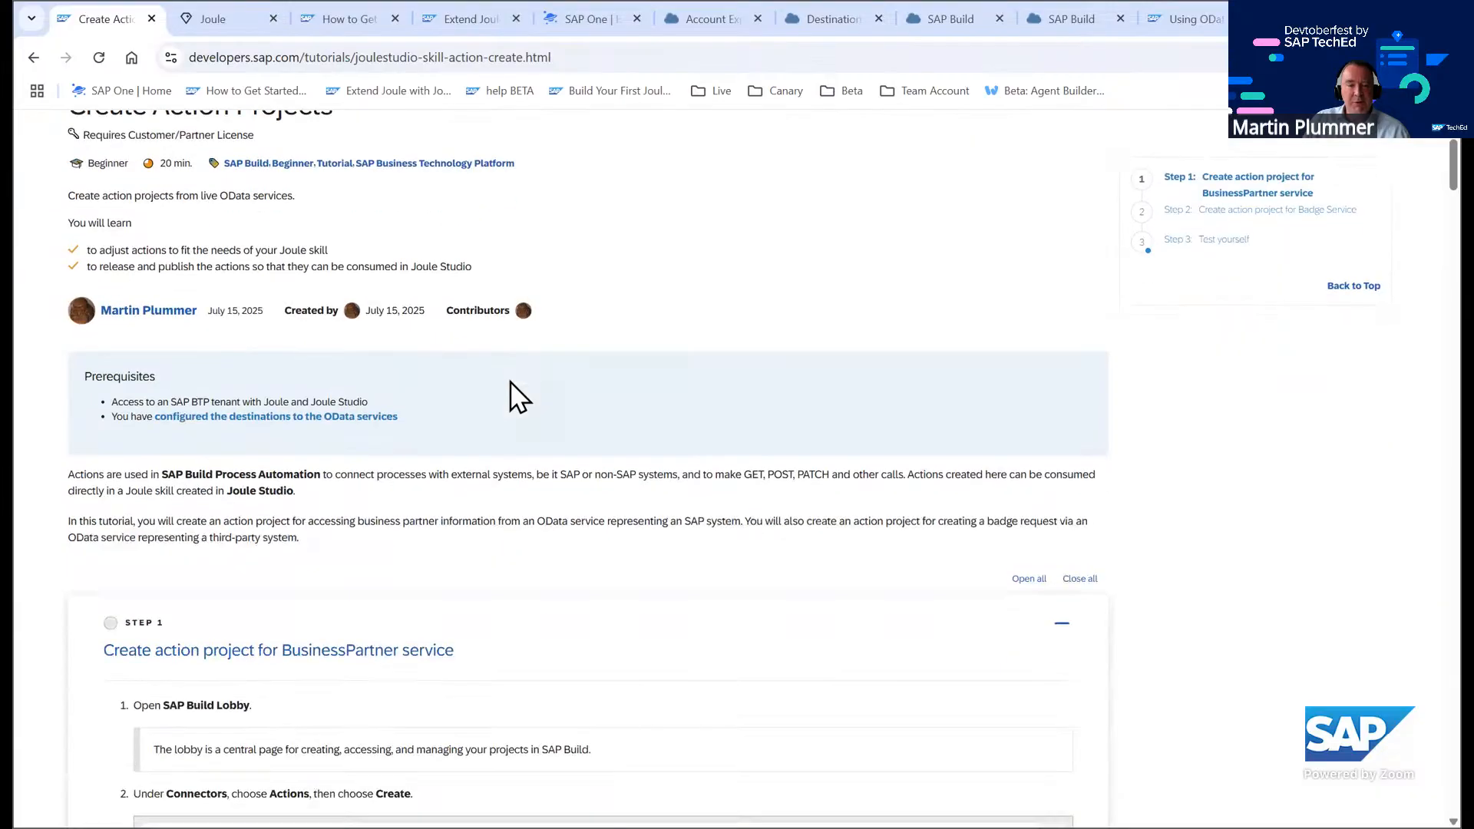
{"action": "scroll", "coordinate": [568, 323], "scroll_direction": "down", "scroll_amount": 9}
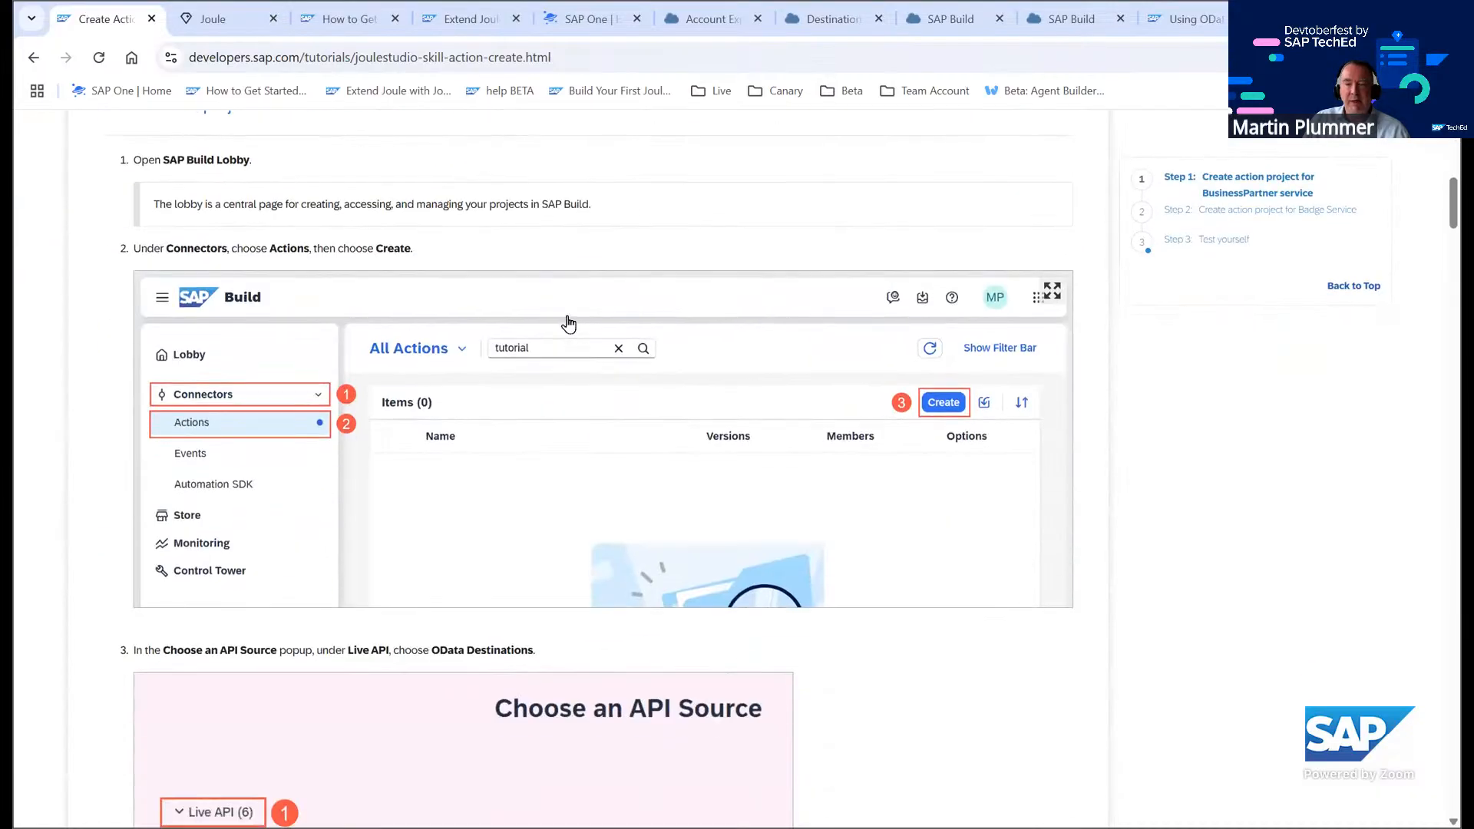
{"action": "scroll", "coordinate": [578, 310], "scroll_direction": "up", "scroll_amount": 9}
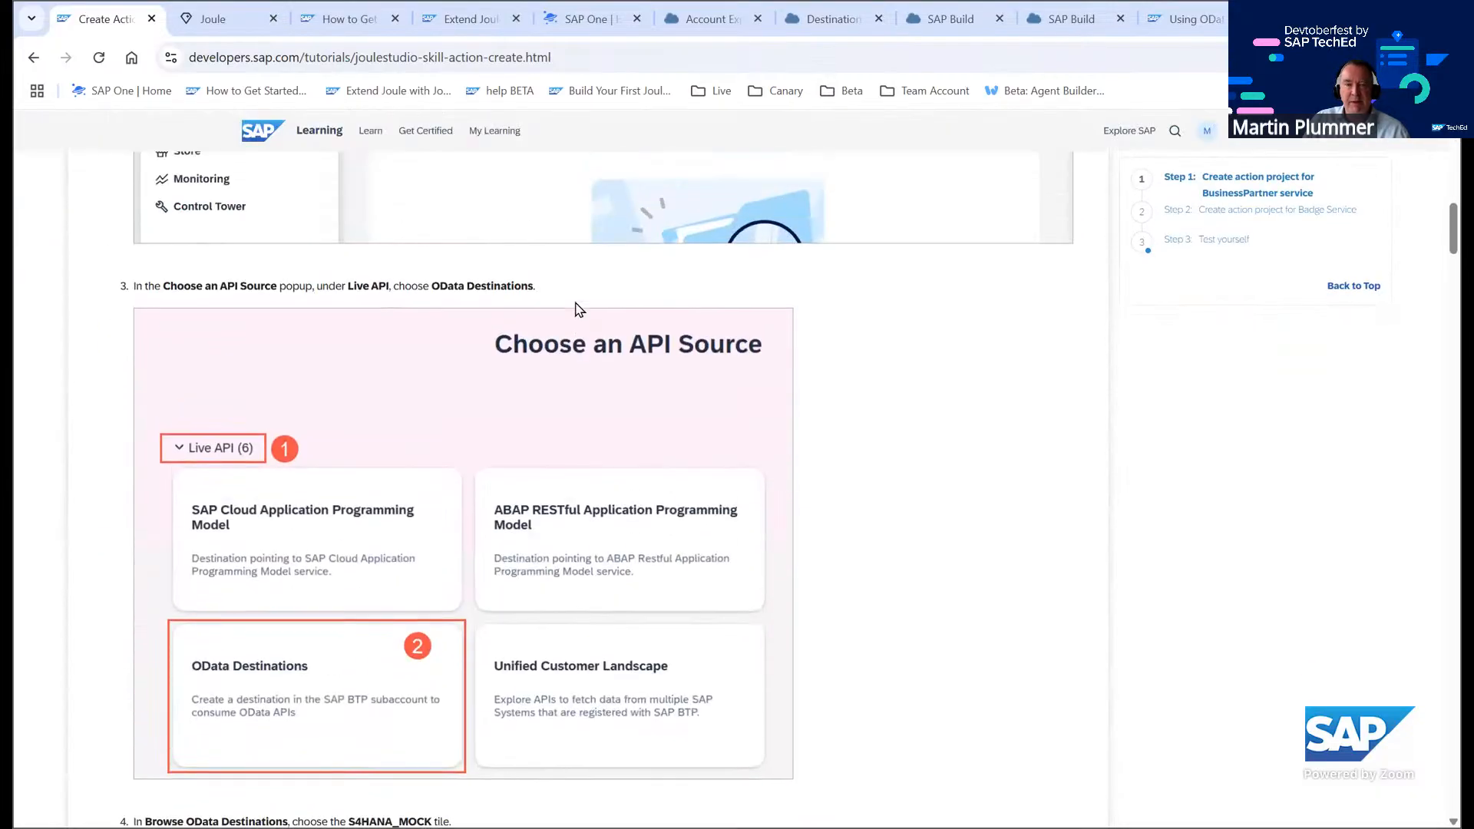
{"action": "scroll", "coordinate": [580, 292], "scroll_direction": "up", "scroll_amount": 1}
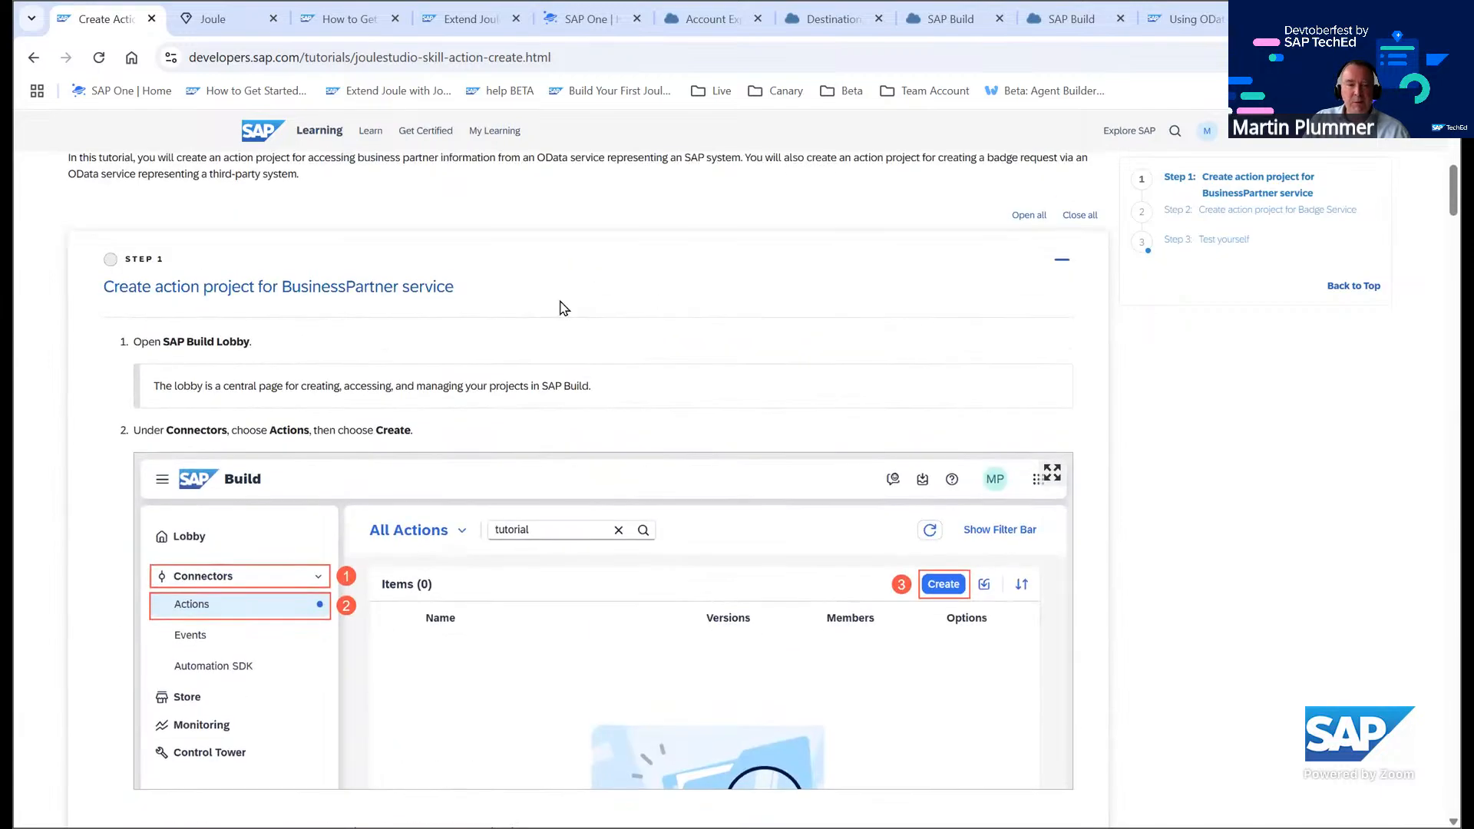
{"action": "scroll", "coordinate": [563, 307], "scroll_direction": "down", "scroll_amount": 1}
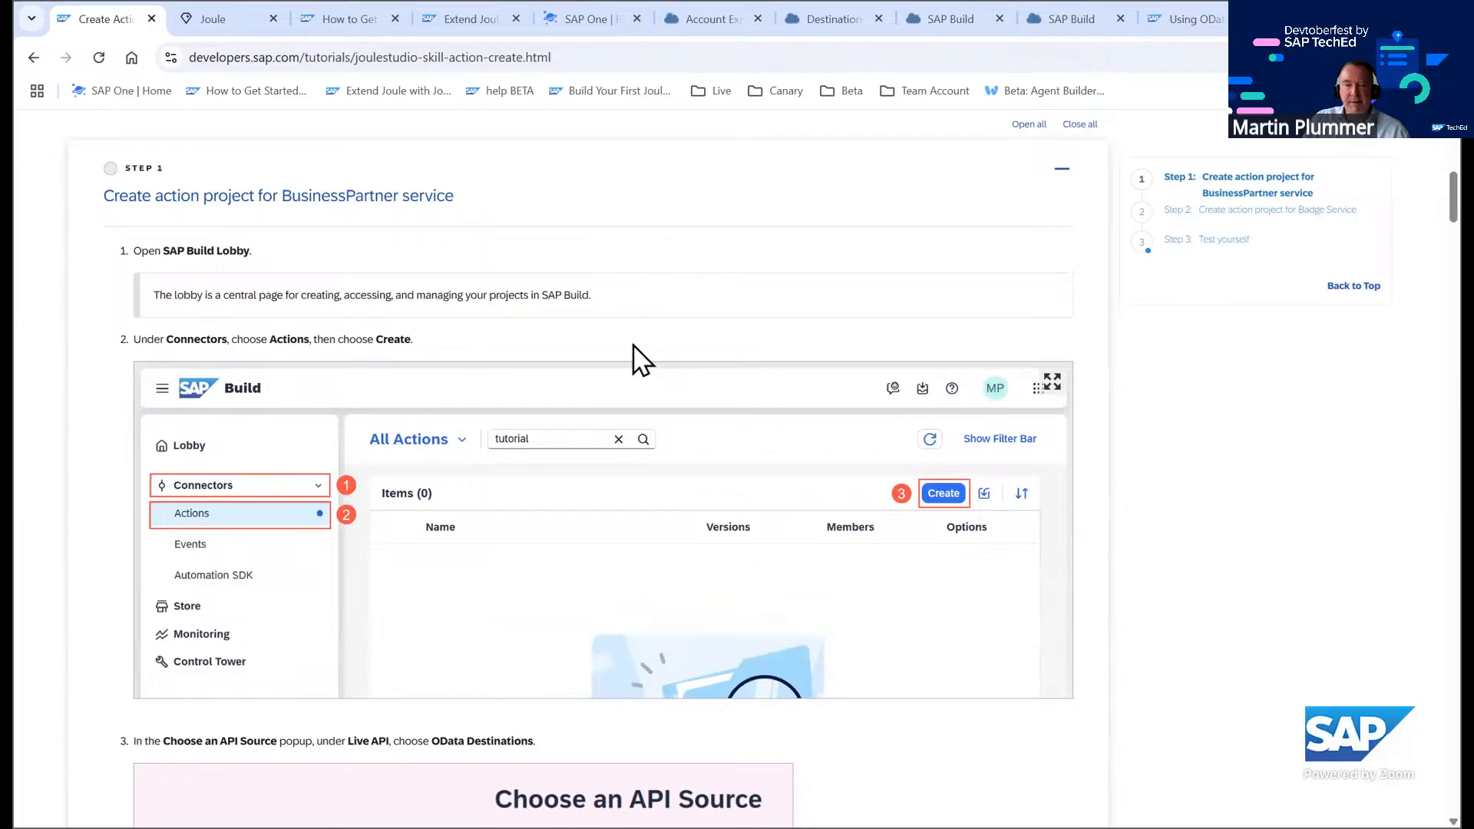
{"action": "scroll", "coordinate": [593, 318], "scroll_direction": "up", "scroll_amount": 2}
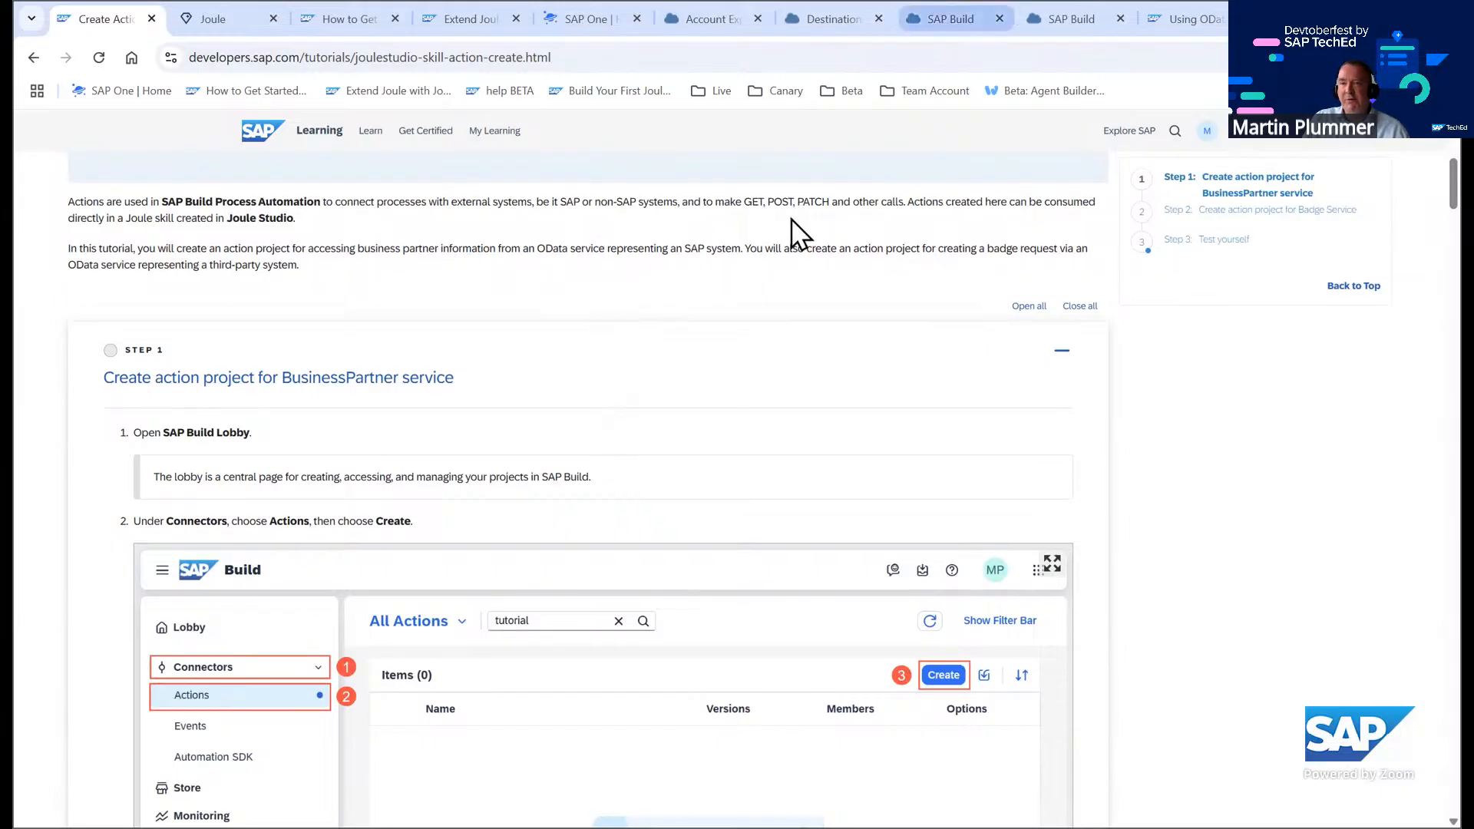
Start creating a new action project from the fest_S4HANA_MOCK OData destination
{"action": "left_click", "coordinate": [944, 18]}
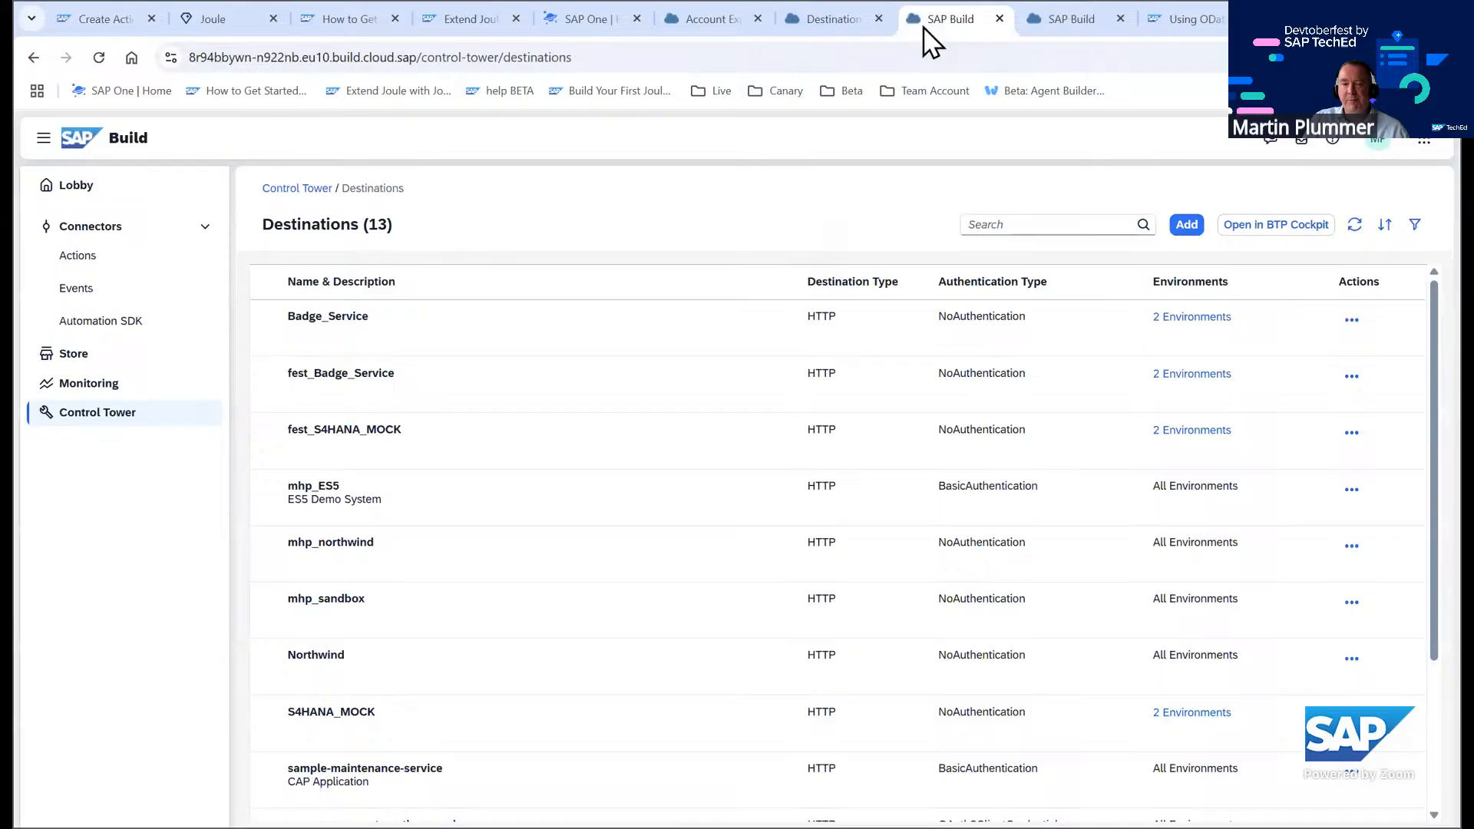
{"action": "left_click", "coordinate": [69, 258]}
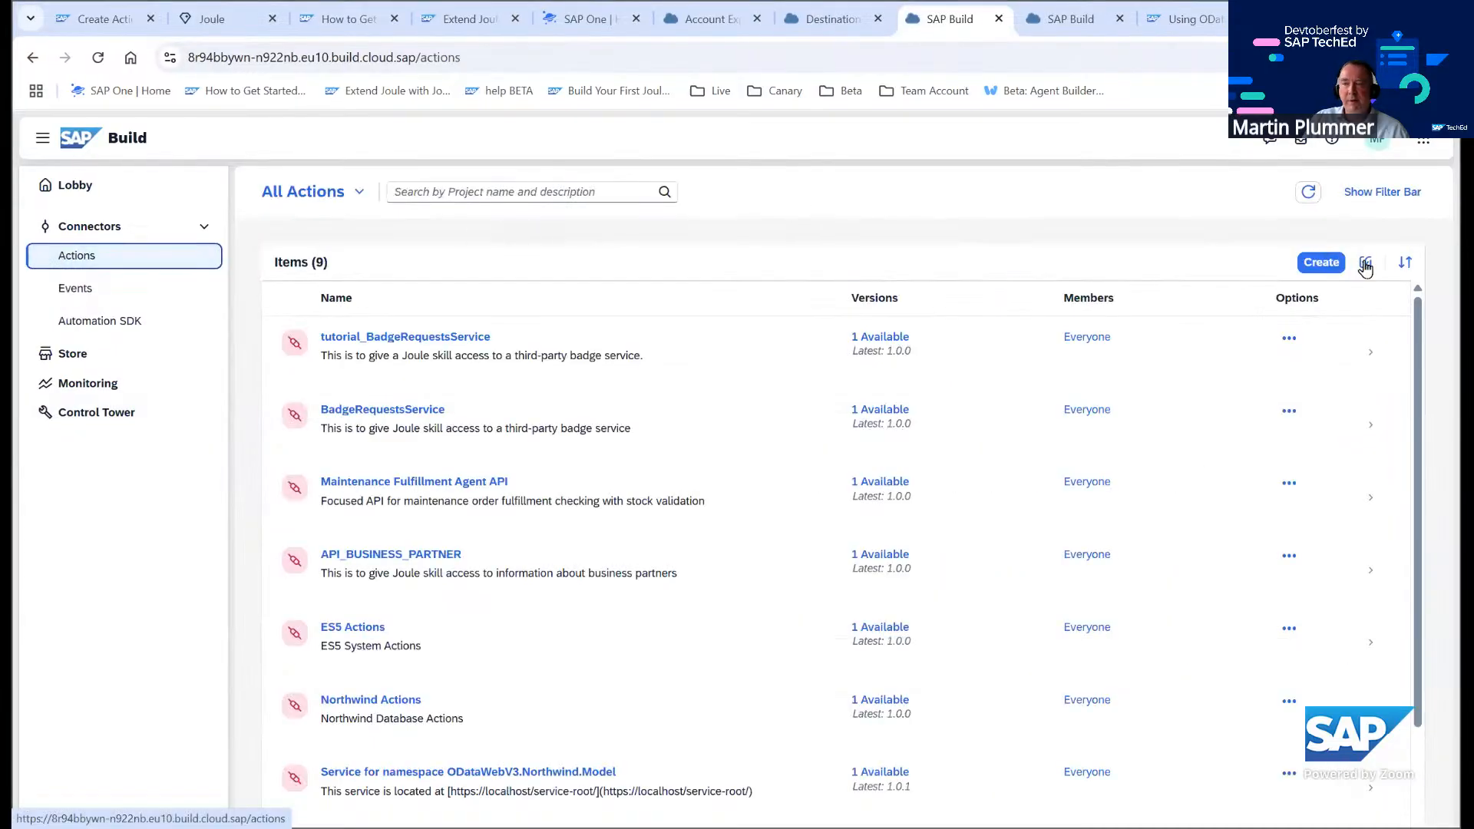
{"action": "left_click", "coordinate": [1318, 265]}
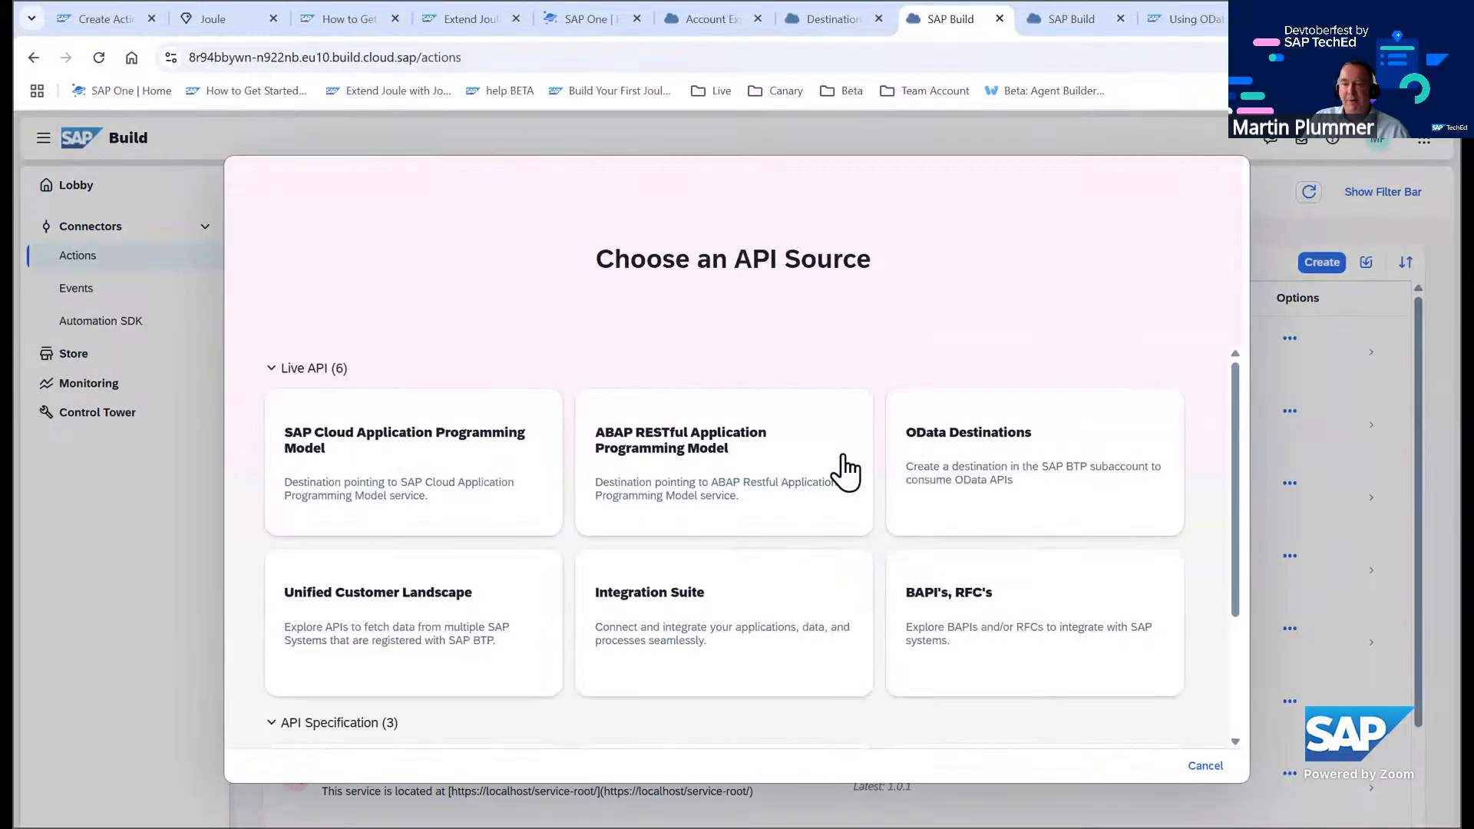
{"action": "left_click", "coordinate": [991, 444]}
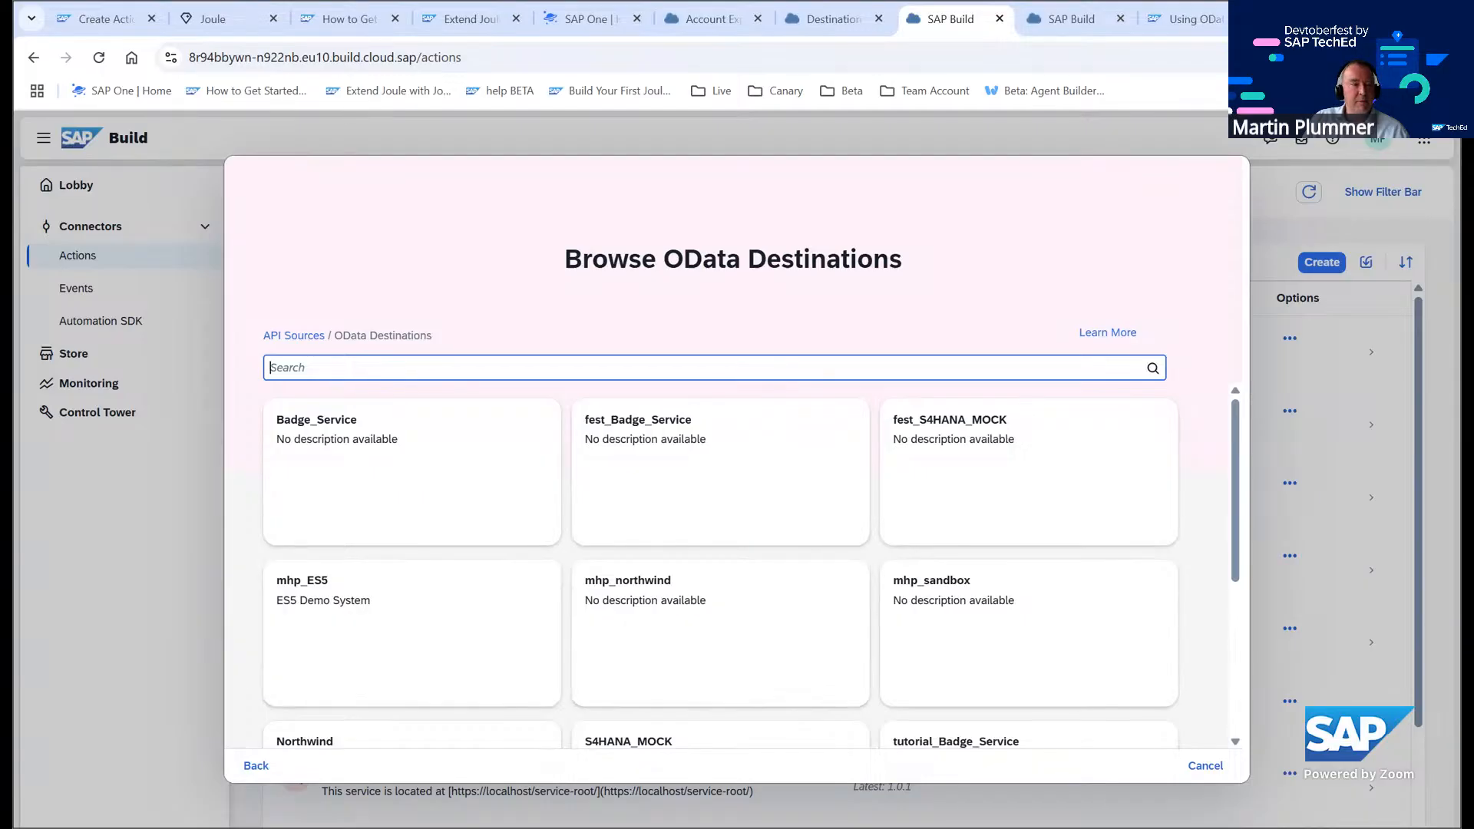
{"action": "left_click", "coordinate": [938, 460]}
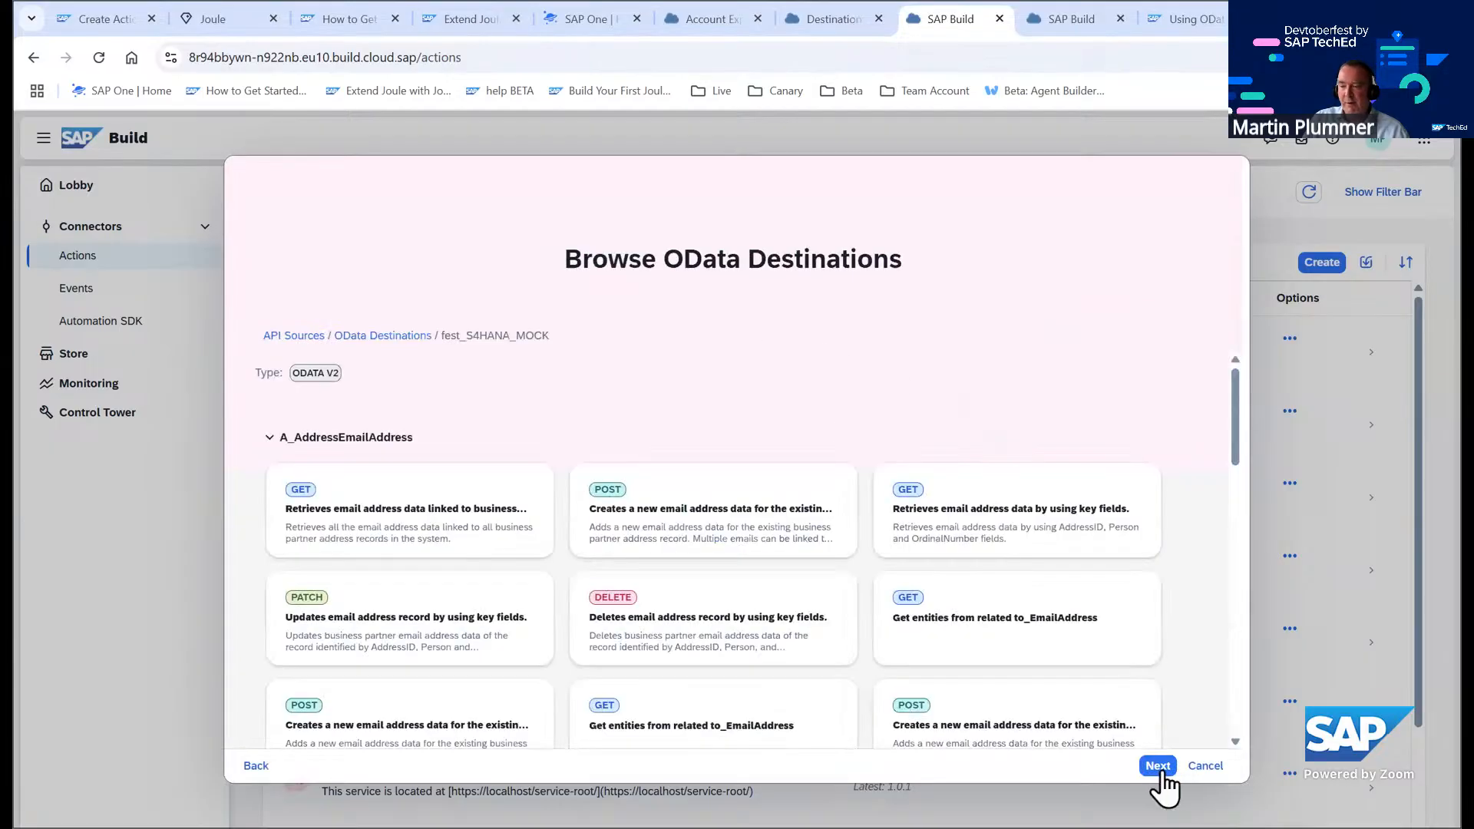
{"action": "left_click", "coordinate": [1158, 766]}
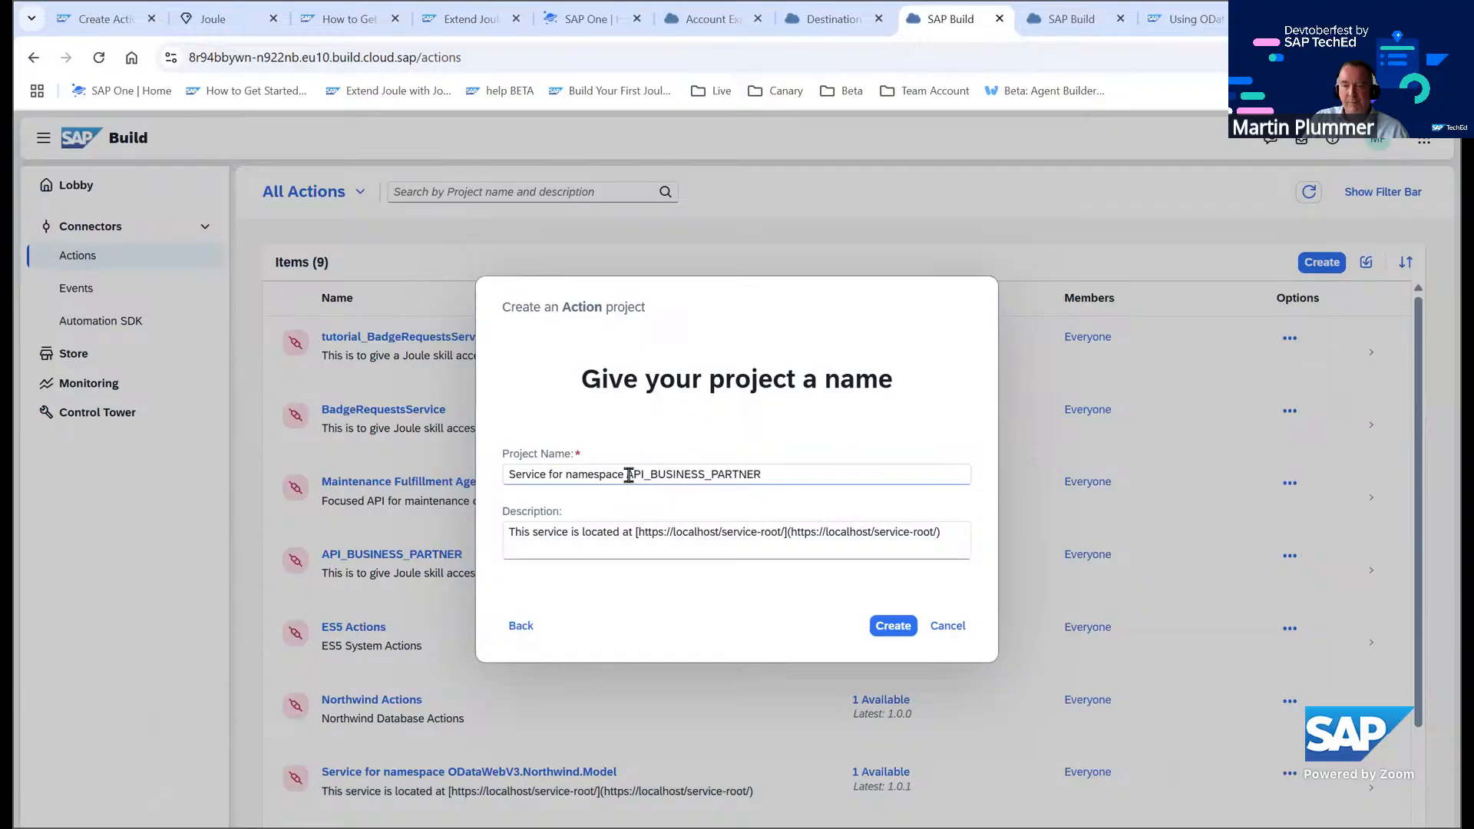
Name the project fest_API_BUSINESS_PARTNER, set its description to 'This is to give Joule skill access to information about business partner', and create it
{"action": "left_click", "coordinate": [627, 474]}
{"action": "key", "text": "BackSpace"}
{"action": "key", "text": "BackSpace"}
{"action": "key", "text": "BackSpace"}
{"action": "key", "text": "BackSpace"}
{"action": "key", "text": "BackSpace"}
{"action": "key", "text": "BackSpace"}
{"action": "key", "text": "BackSpace"}
{"action": "key", "text": "BackSpace"}
{"action": "key", "text": "BackSpace"}
{"action": "key", "text": "BackSpace"}
{"action": "key", "text": "BackSpace"}
{"action": "key", "text": "BackSpace"}
{"action": "key", "text": "BackSpace"}
{"action": "key", "text": "BackSpace"}
{"action": "key", "text": "BackSpace"}
{"action": "key", "text": "BackSpace"}
{"action": "key", "text": "BackSpace"}
{"action": "key", "text": "BackSpace"}
{"action": "key", "text": "BackSpace"}
{"action": "key", "text": "BackSpace"}
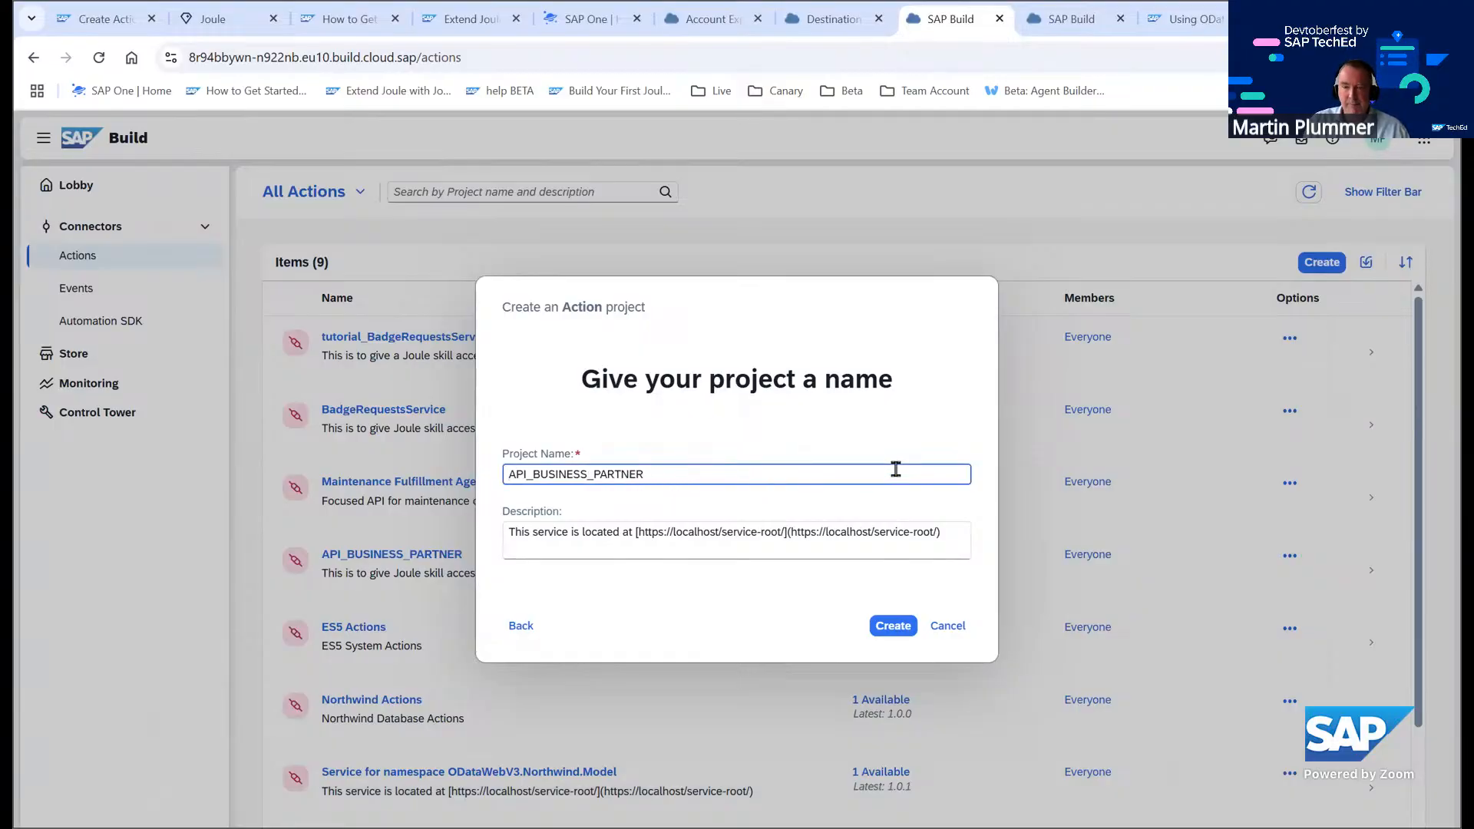
{"action": "type", "text": "fest_"}
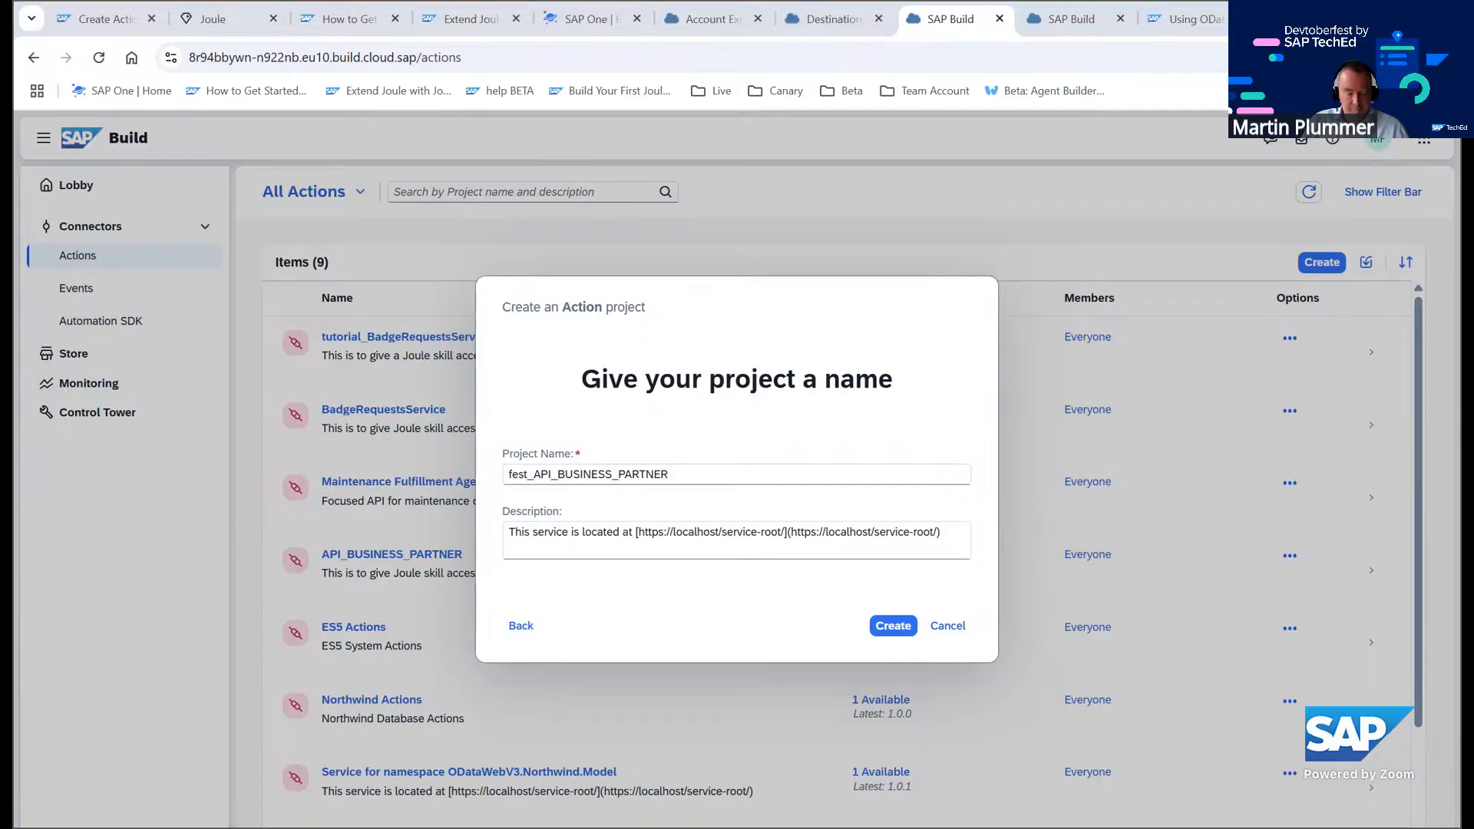
{"action": "triple_click", "coordinate": [953, 532]}
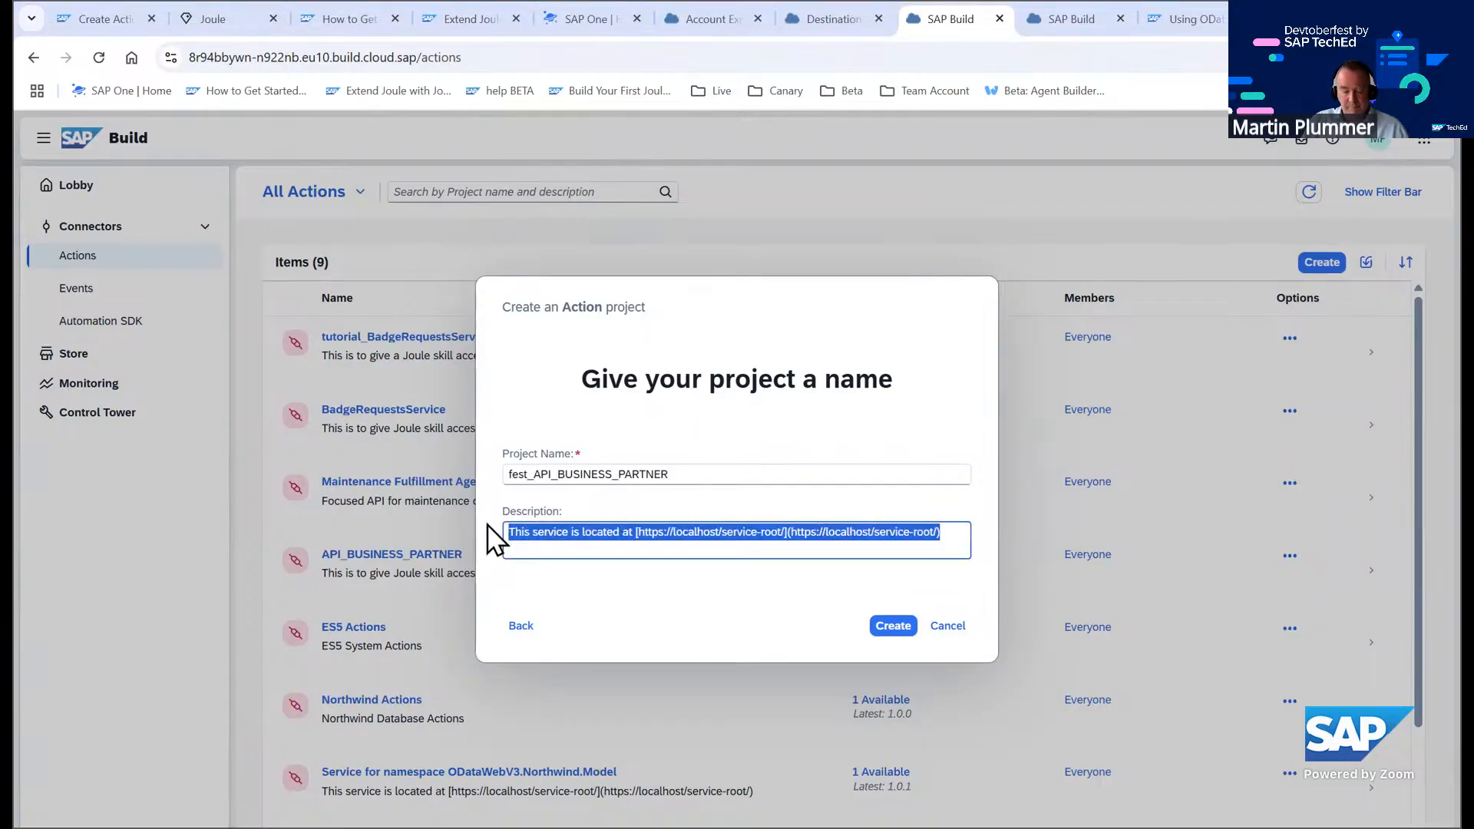
{"action": "type", "text": "This is to give Joule skill access to information about business partner"}
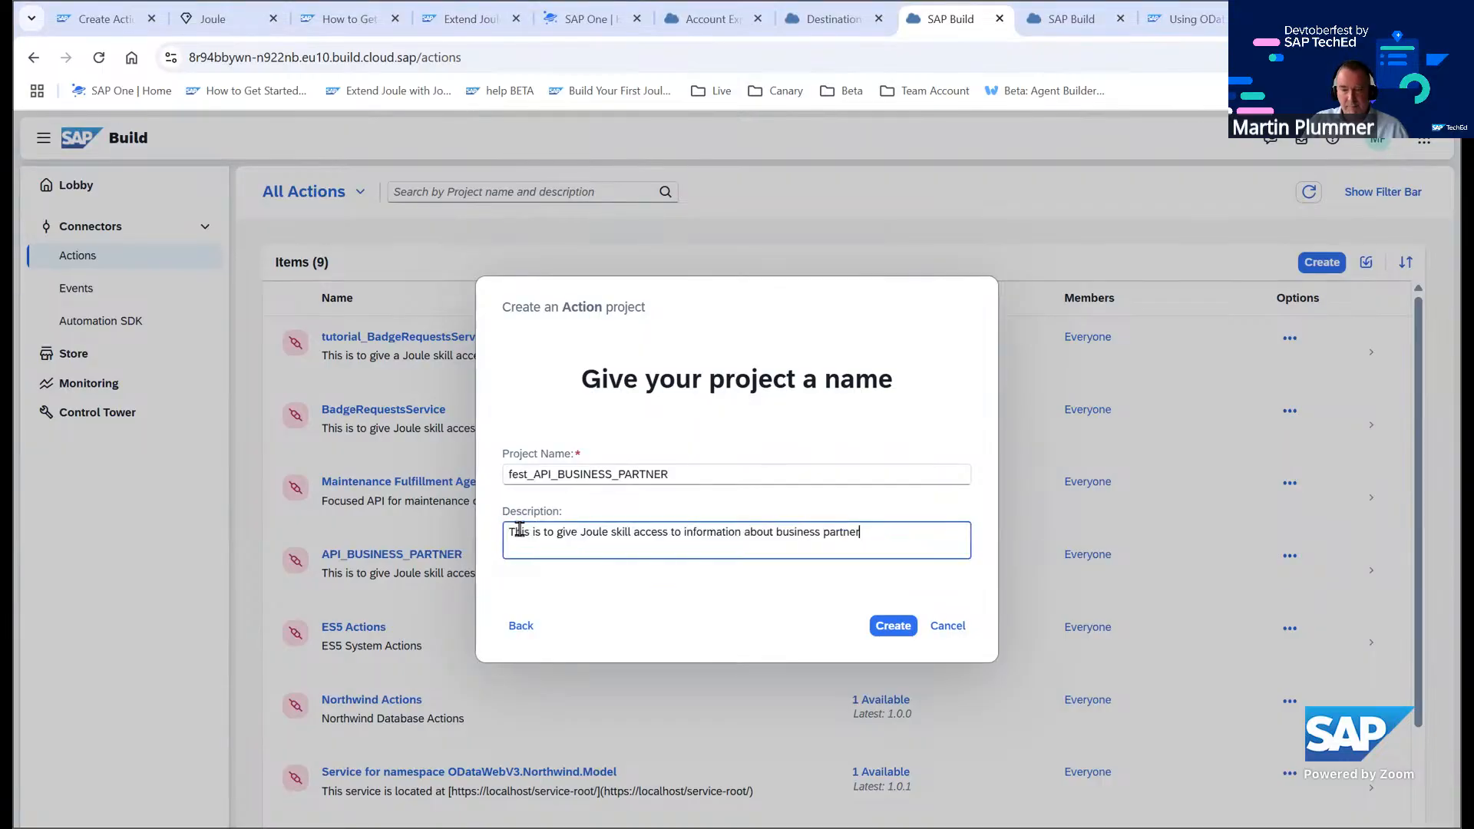
{"action": "left_click", "coordinate": [887, 626]}
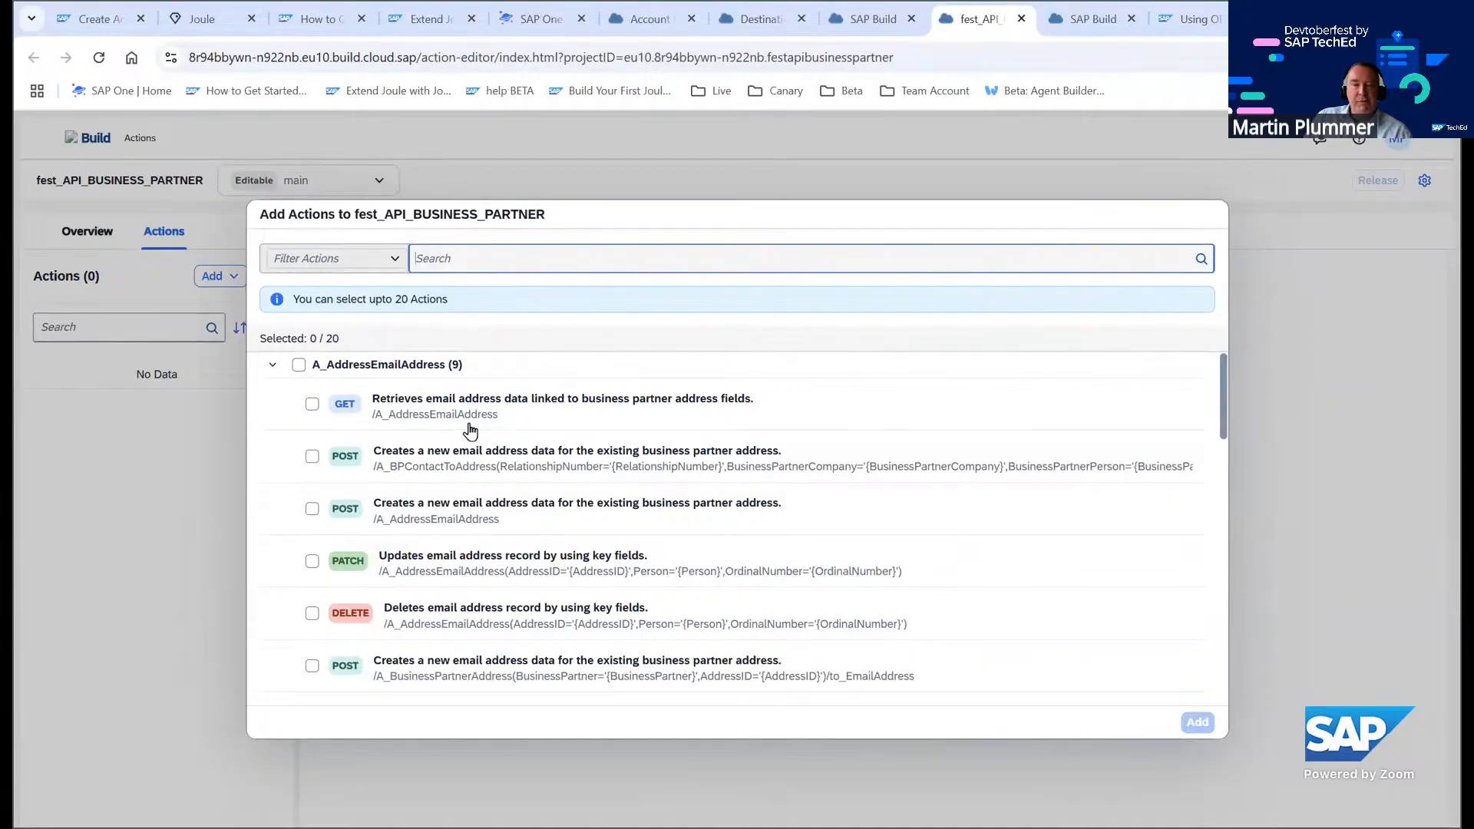
Add the GET action 'Retrieves business partner data by using business partner number.' from A_BusinessPartner to the project
{"action": "scroll", "coordinate": [484, 453], "scroll_direction": "down", "scroll_amount": 15}
{"action": "scroll", "coordinate": [503, 461], "scroll_direction": "up", "scroll_amount": 12}
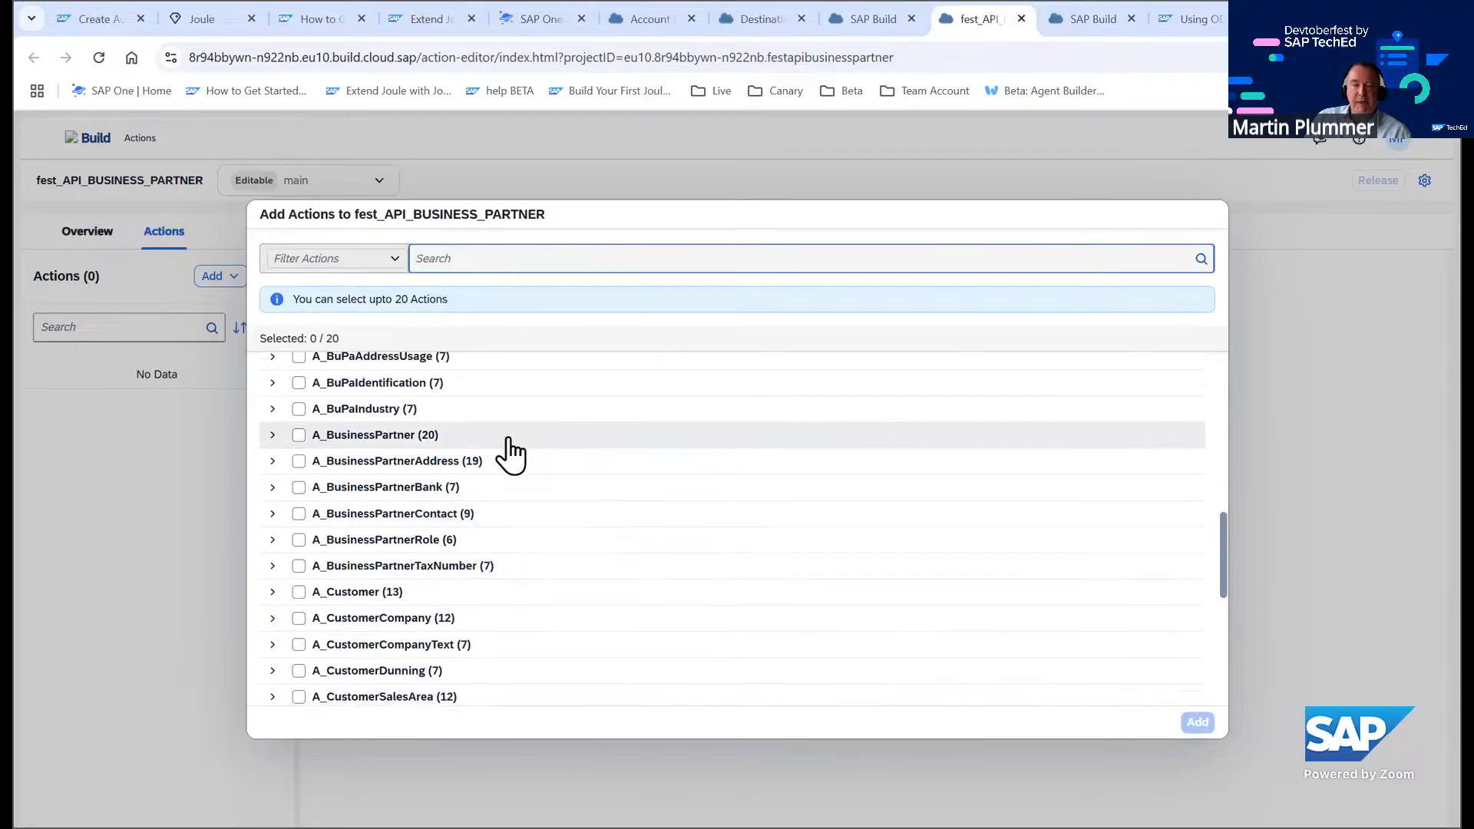
{"action": "scroll", "coordinate": [503, 423], "scroll_direction": "up", "scroll_amount": 3}
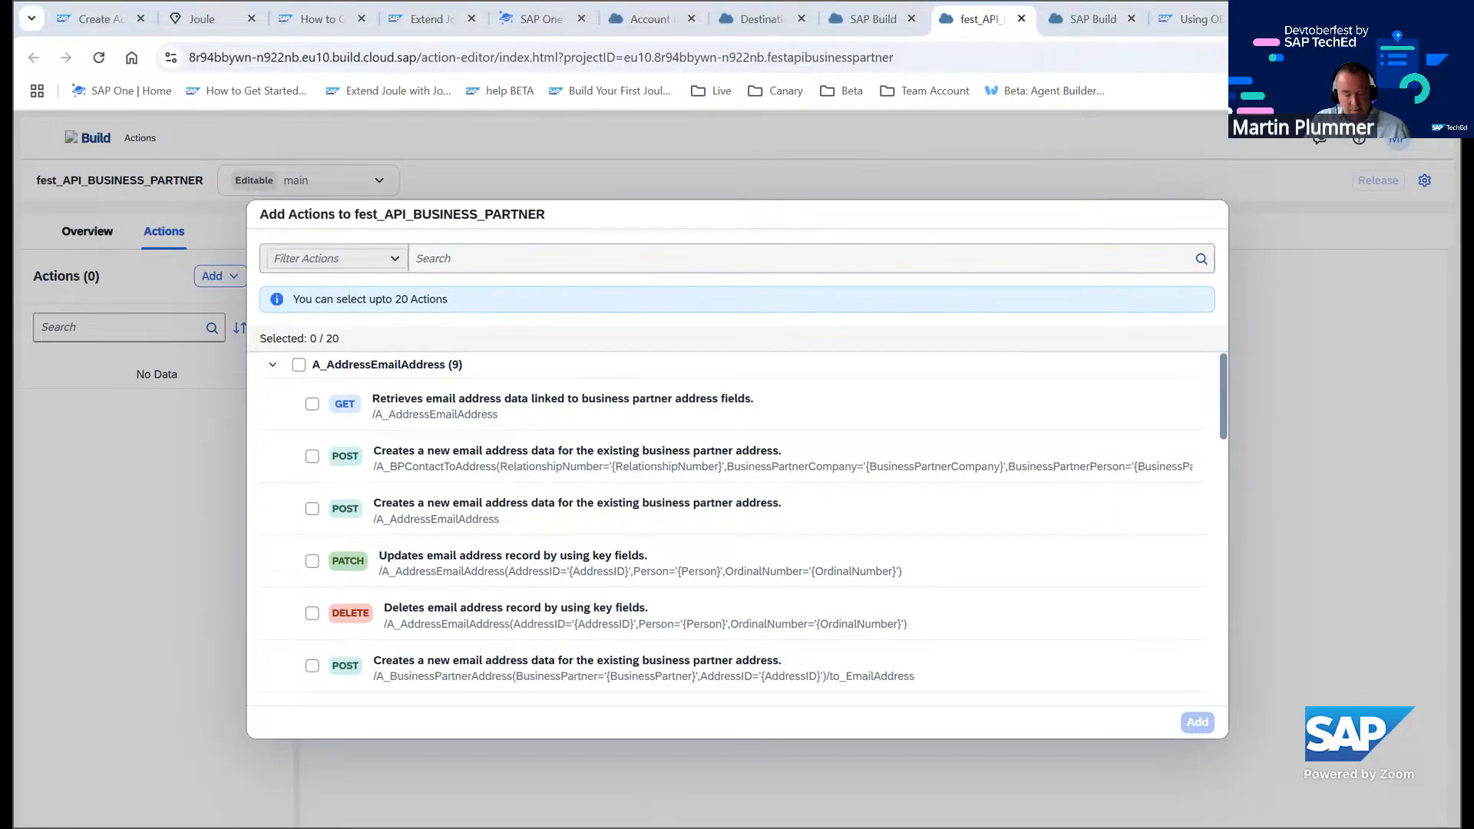
{"action": "left_click", "coordinate": [474, 254]}
{"action": "type", "text": "Retrieves business partner data by using business partner number"}
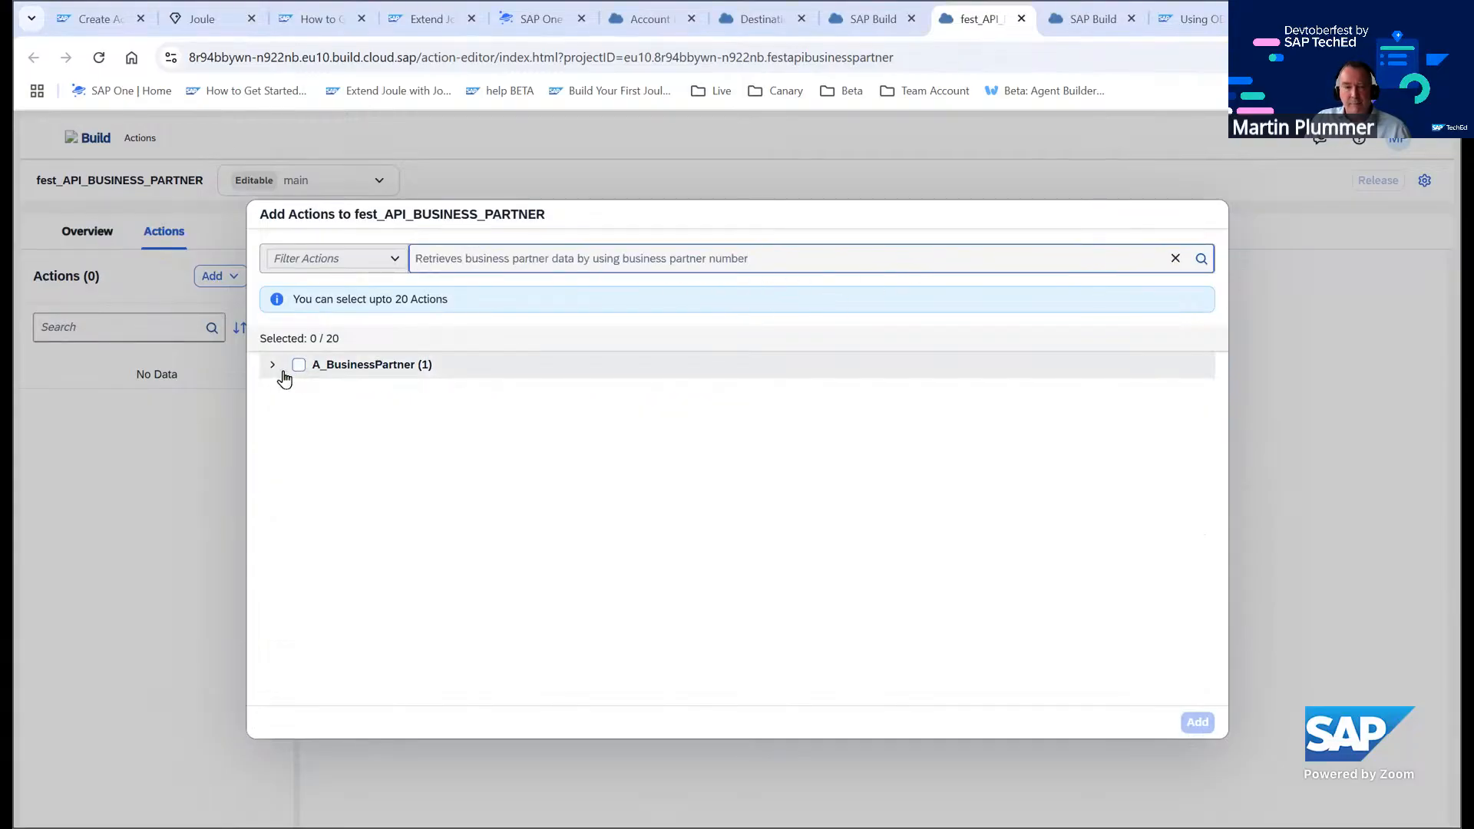
{"action": "left_click", "coordinate": [278, 369]}
{"action": "left_click", "coordinate": [313, 404]}
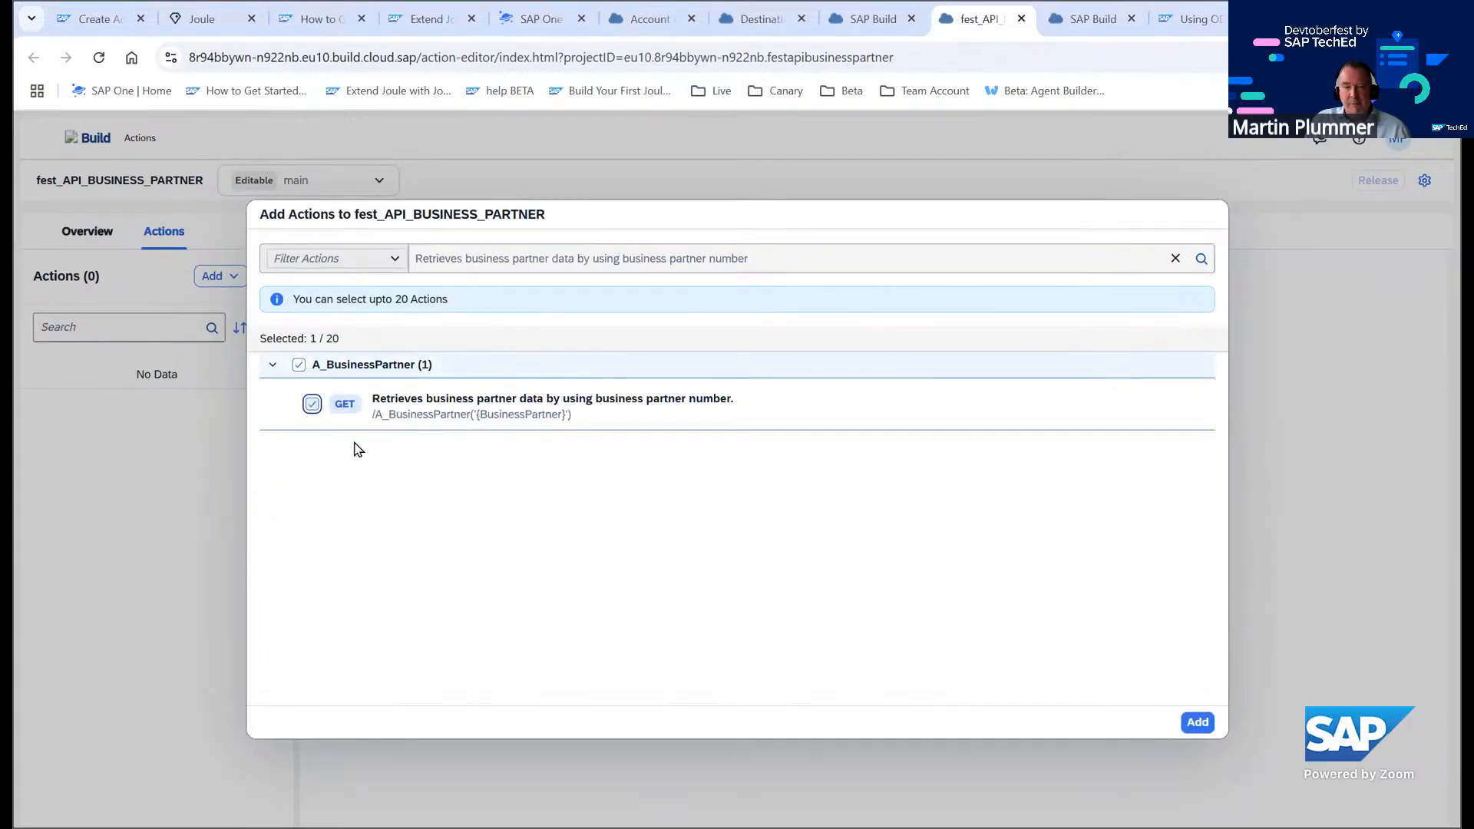
{"action": "left_click", "coordinate": [1189, 725]}
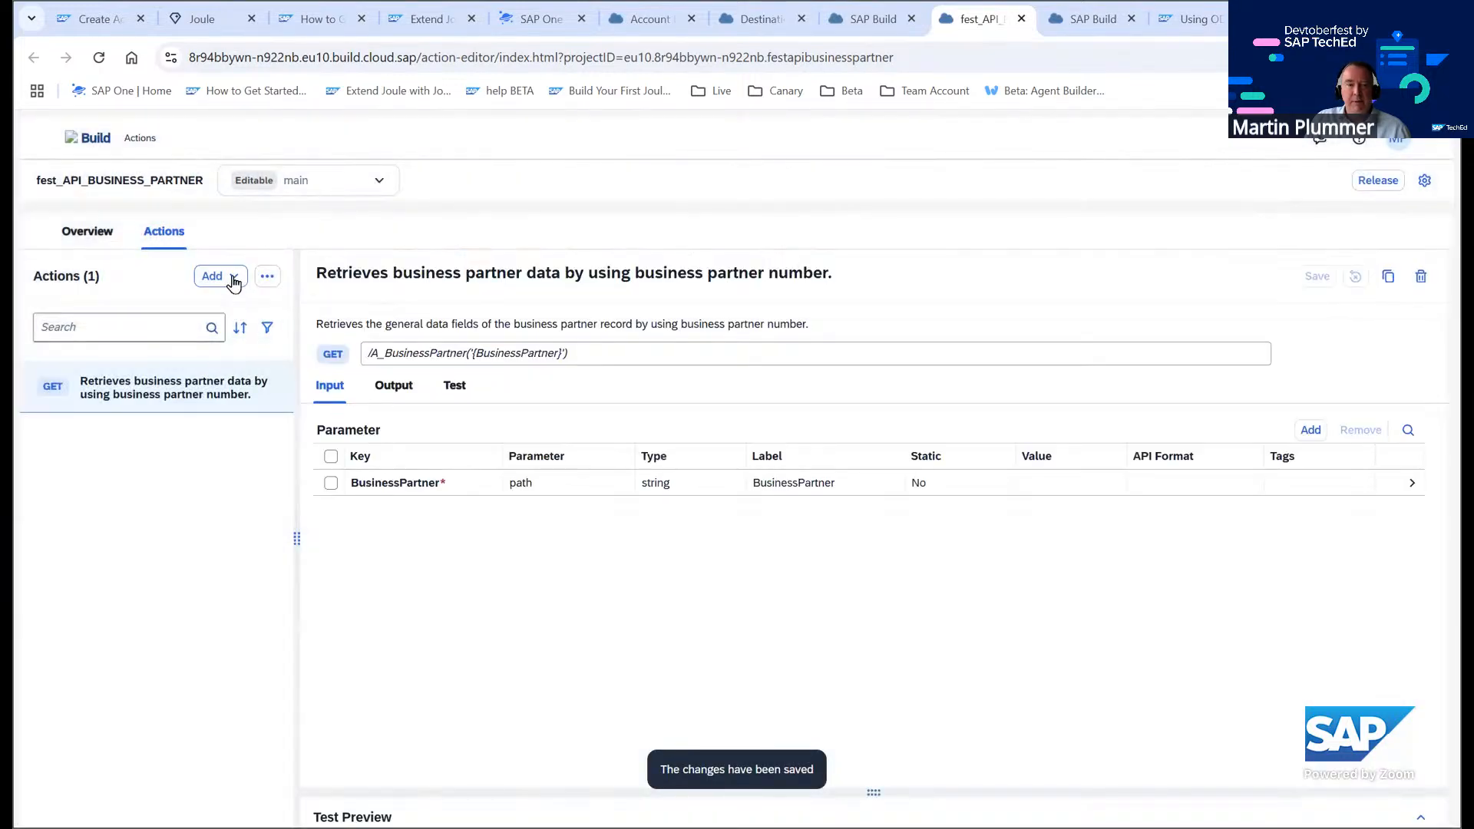
Add the GET action 'Retrieves business partner general data.' from A_BusinessPartner to the project
{"action": "left_click", "coordinate": [233, 278]}
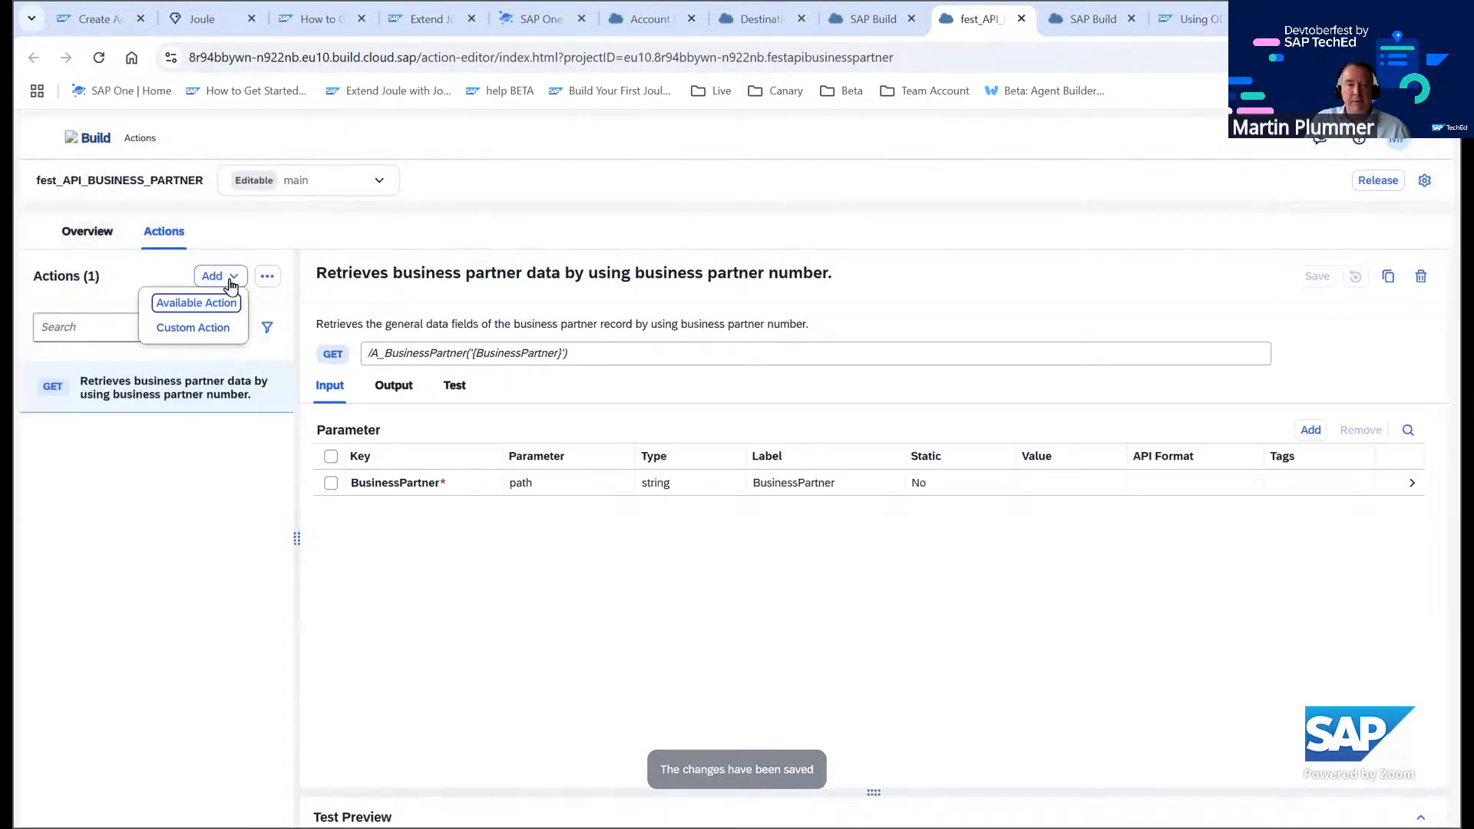
{"action": "left_click", "coordinate": [202, 301]}
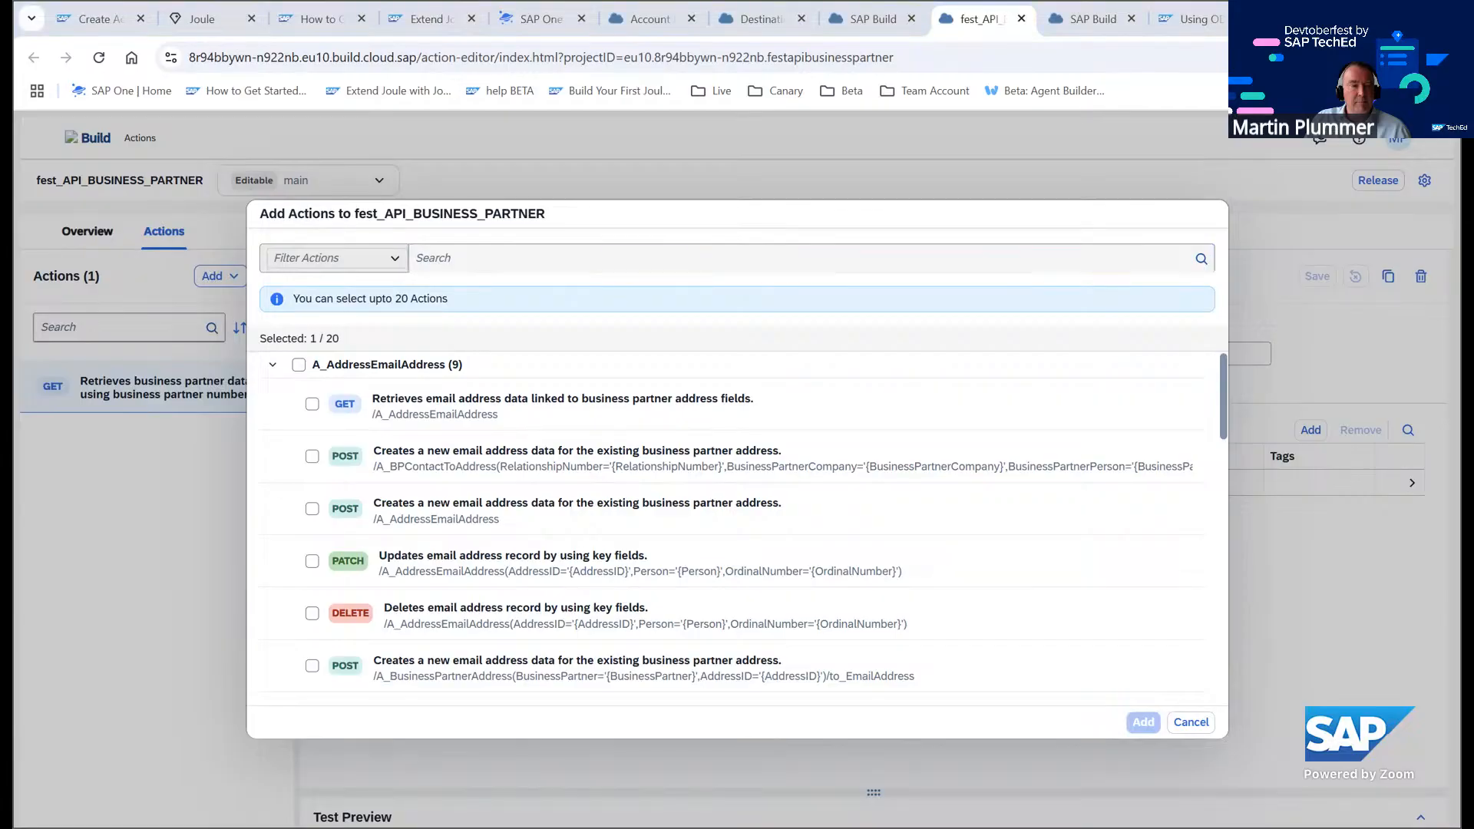
{"action": "left_click", "coordinate": [467, 262]}
{"action": "type", "text": "Retrieves business partner general data"}
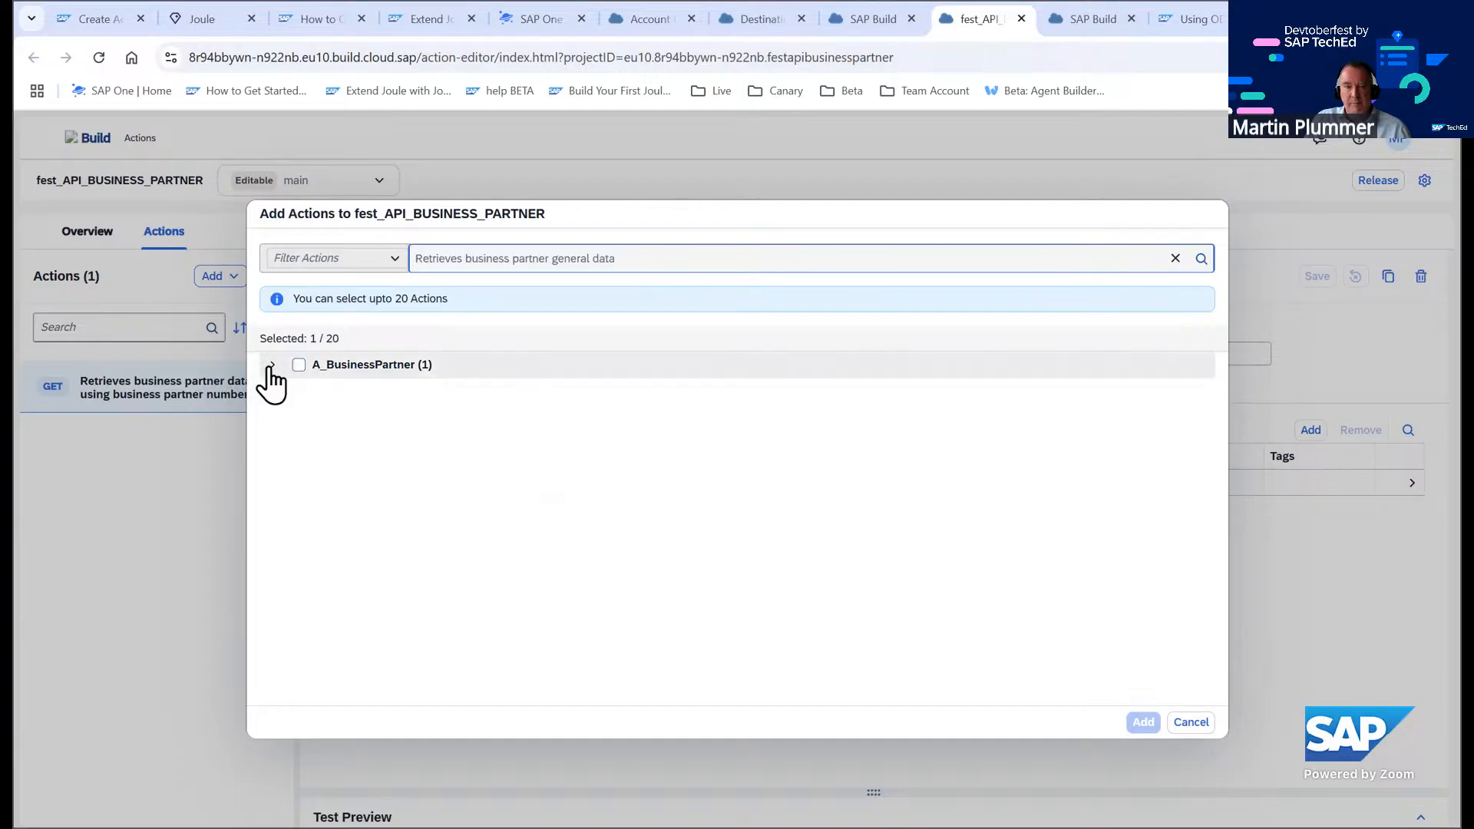
{"action": "left_click", "coordinate": [271, 365]}
{"action": "left_click", "coordinate": [312, 404]}
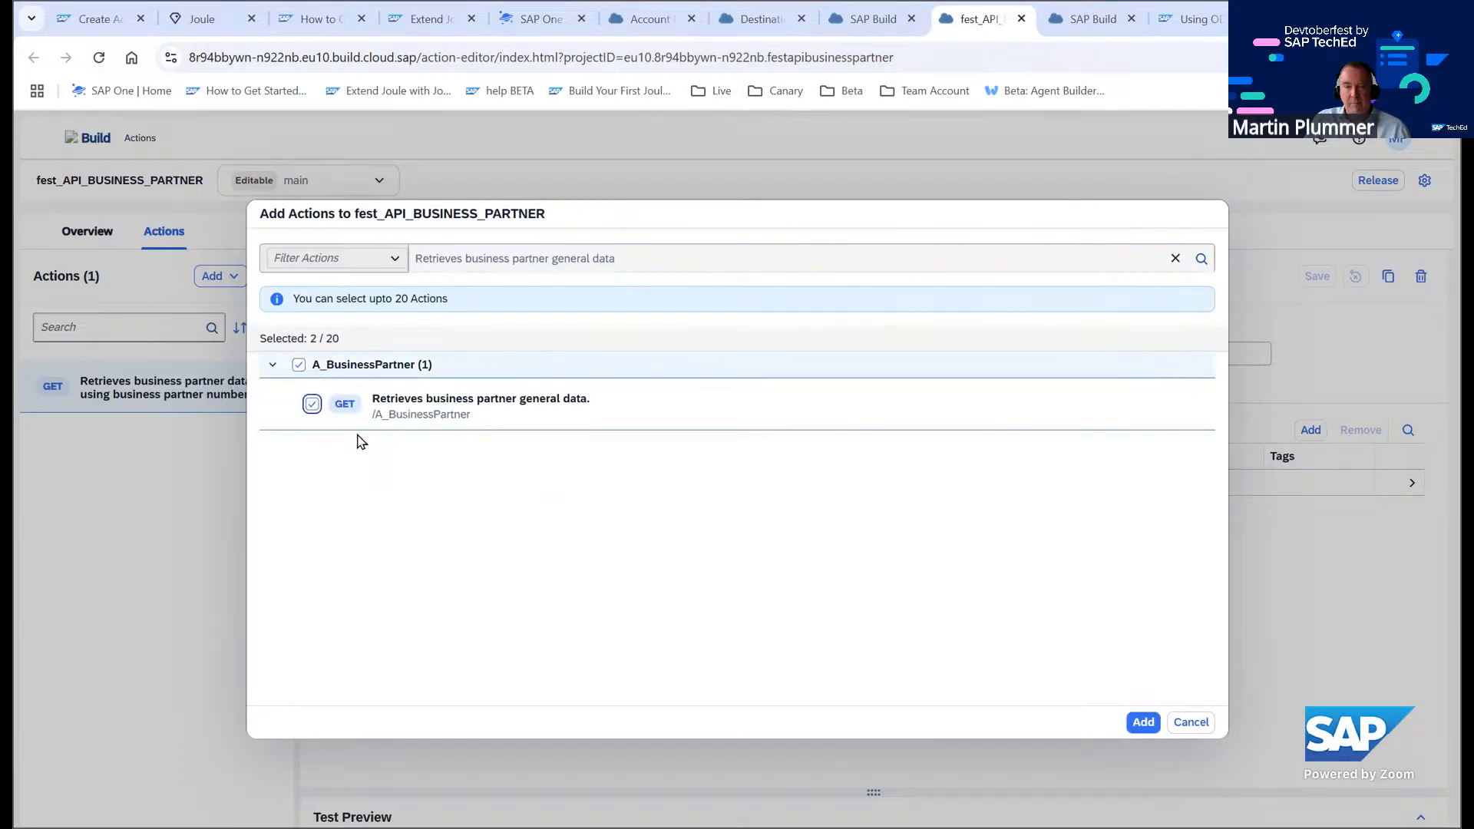
{"action": "left_click", "coordinate": [1143, 721]}
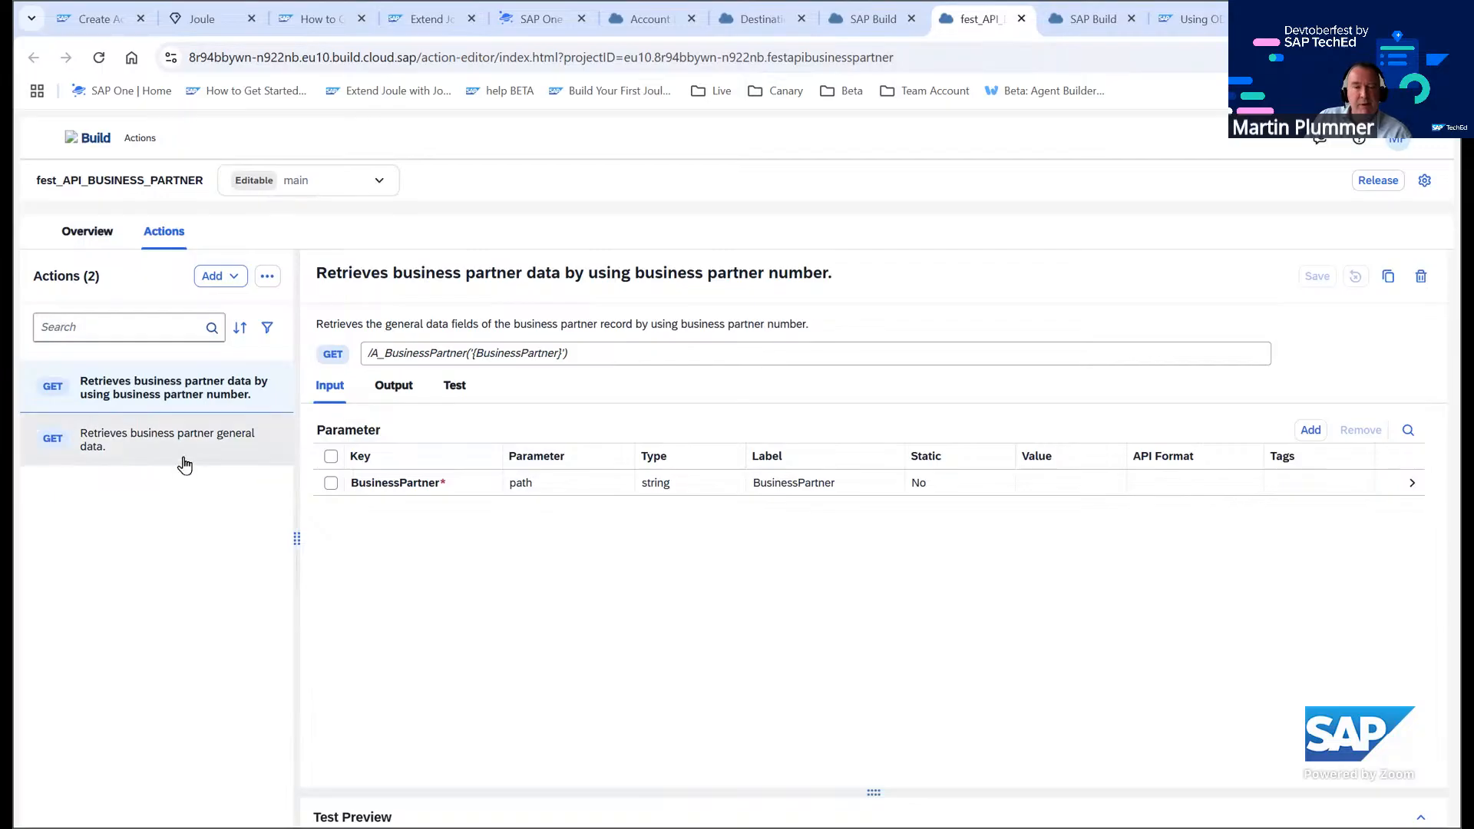
Open the new action's output and expand the d and results body fields to review them
{"action": "left_click_drag", "start_coordinate": [138, 443], "coordinate": [148, 481]}
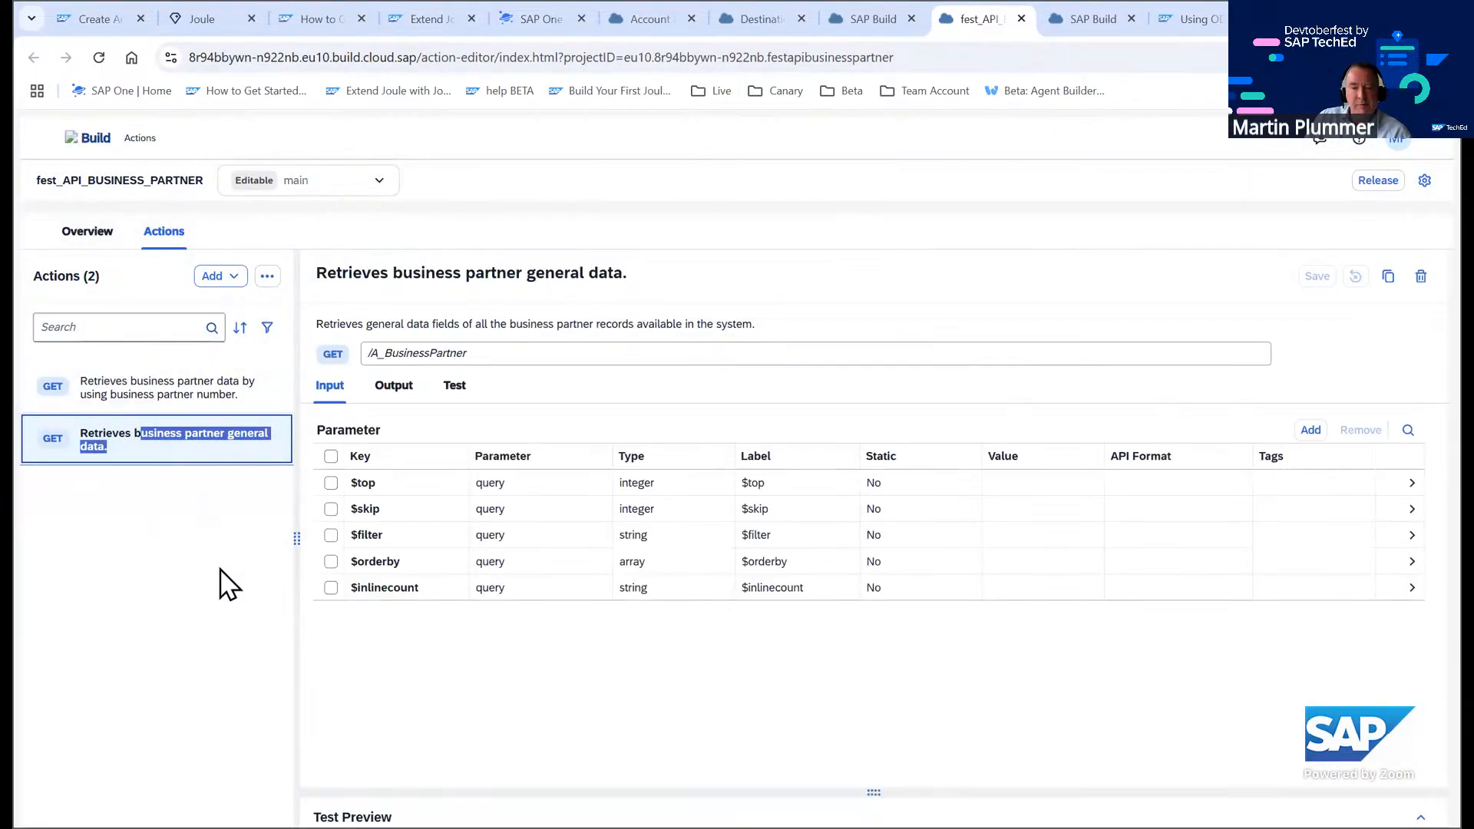
{"action": "left_click", "coordinate": [381, 392]}
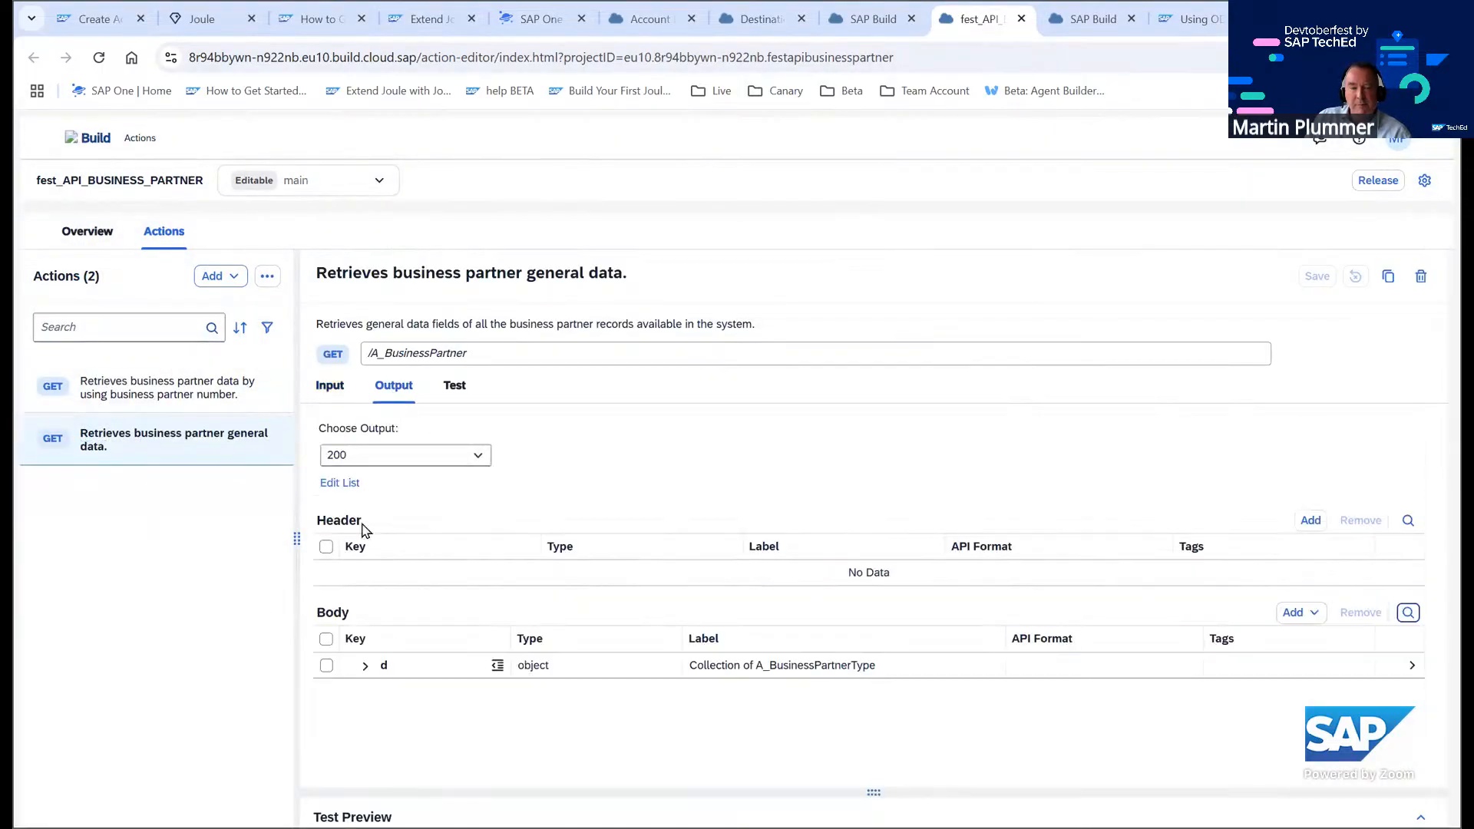
{"action": "left_click", "coordinate": [366, 665]}
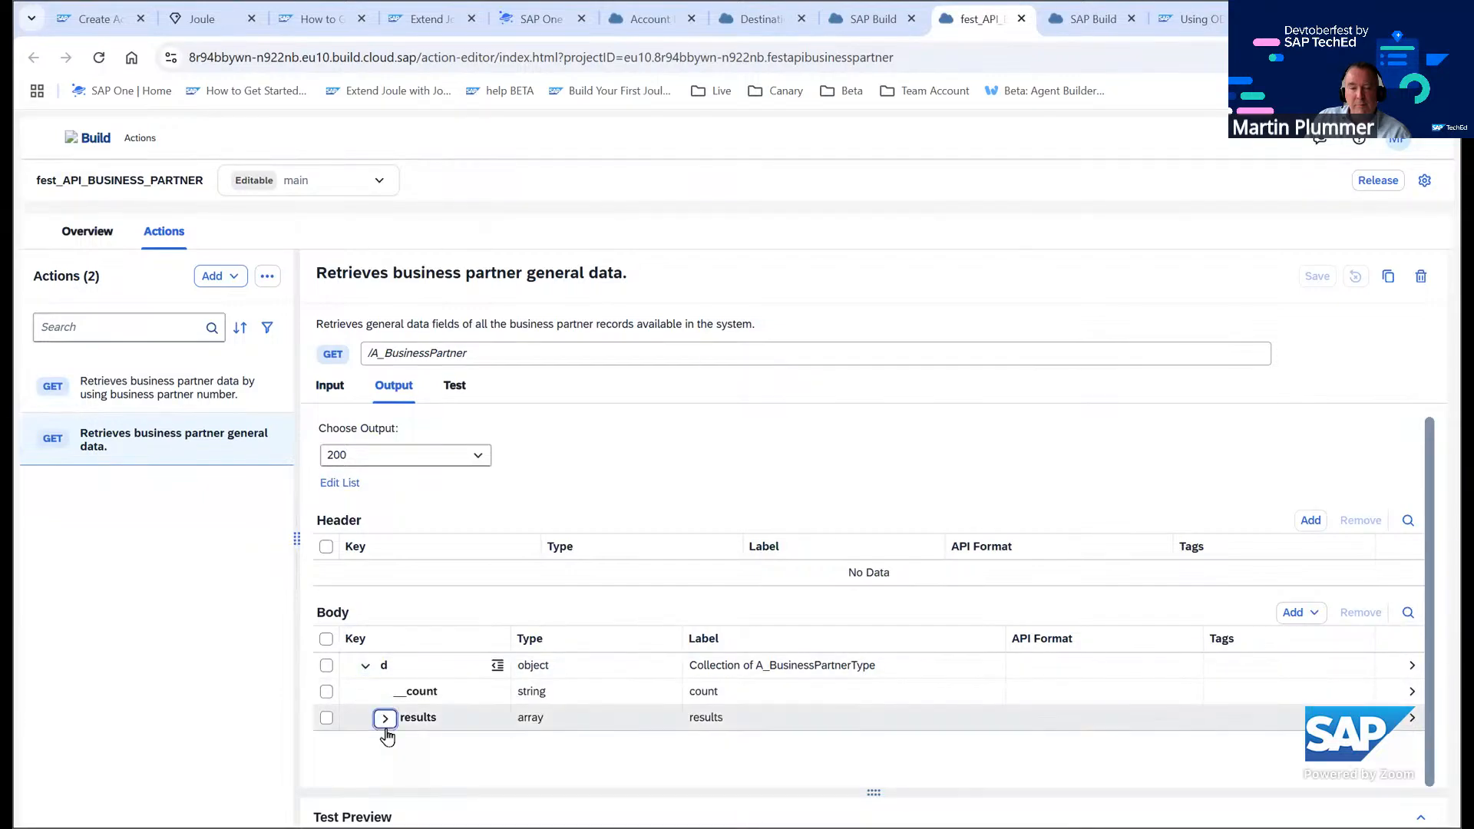
{"action": "left_click", "coordinate": [385, 718]}
{"action": "scroll", "coordinate": [616, 666], "scroll_direction": "down", "scroll_amount": 3}
{"action": "scroll", "coordinate": [616, 667], "scroll_direction": "up", "scroll_amount": 5}
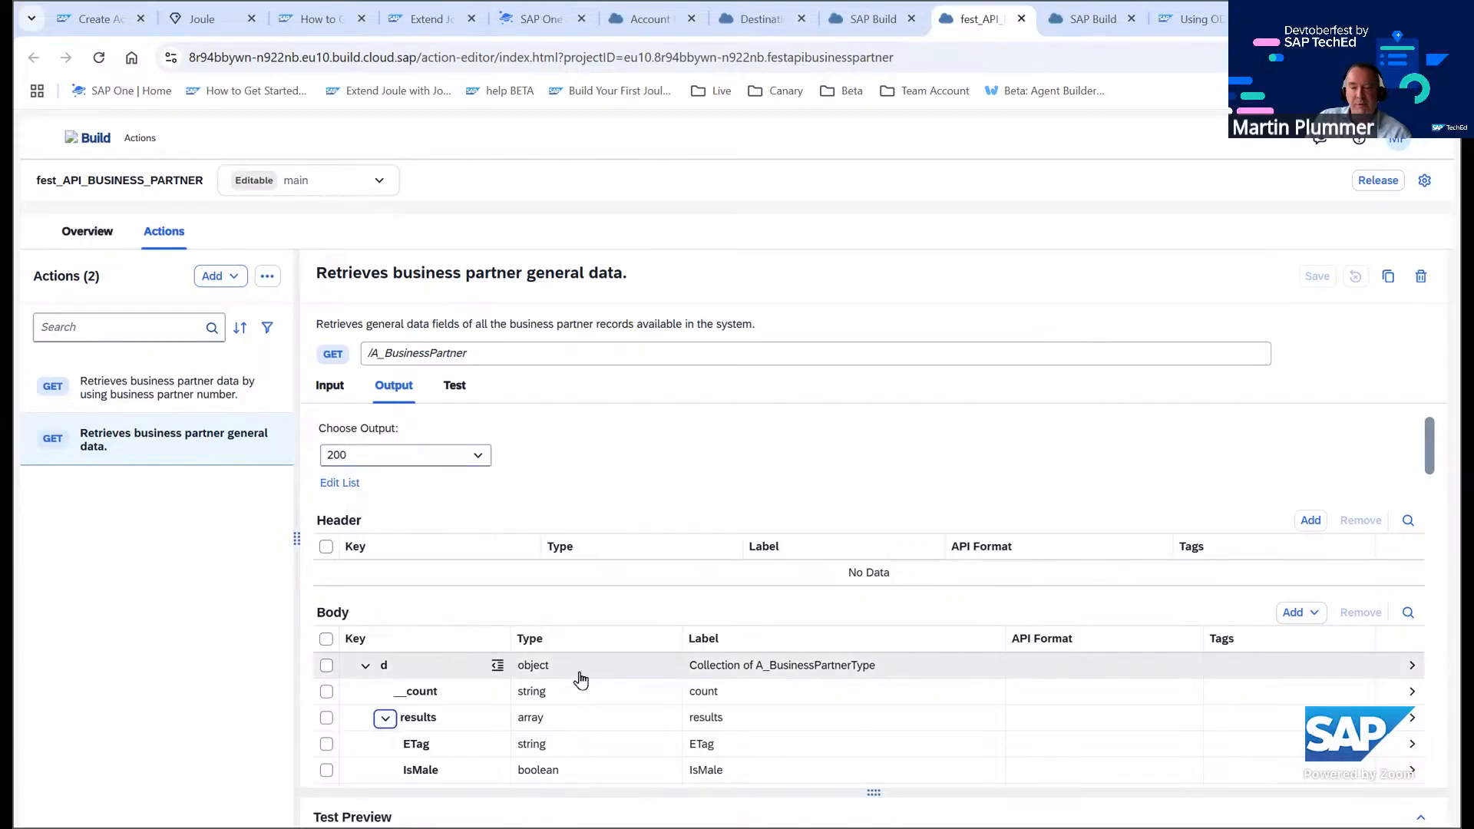
{"action": "scroll", "coordinate": [581, 680], "scroll_direction": "down", "scroll_amount": 3}
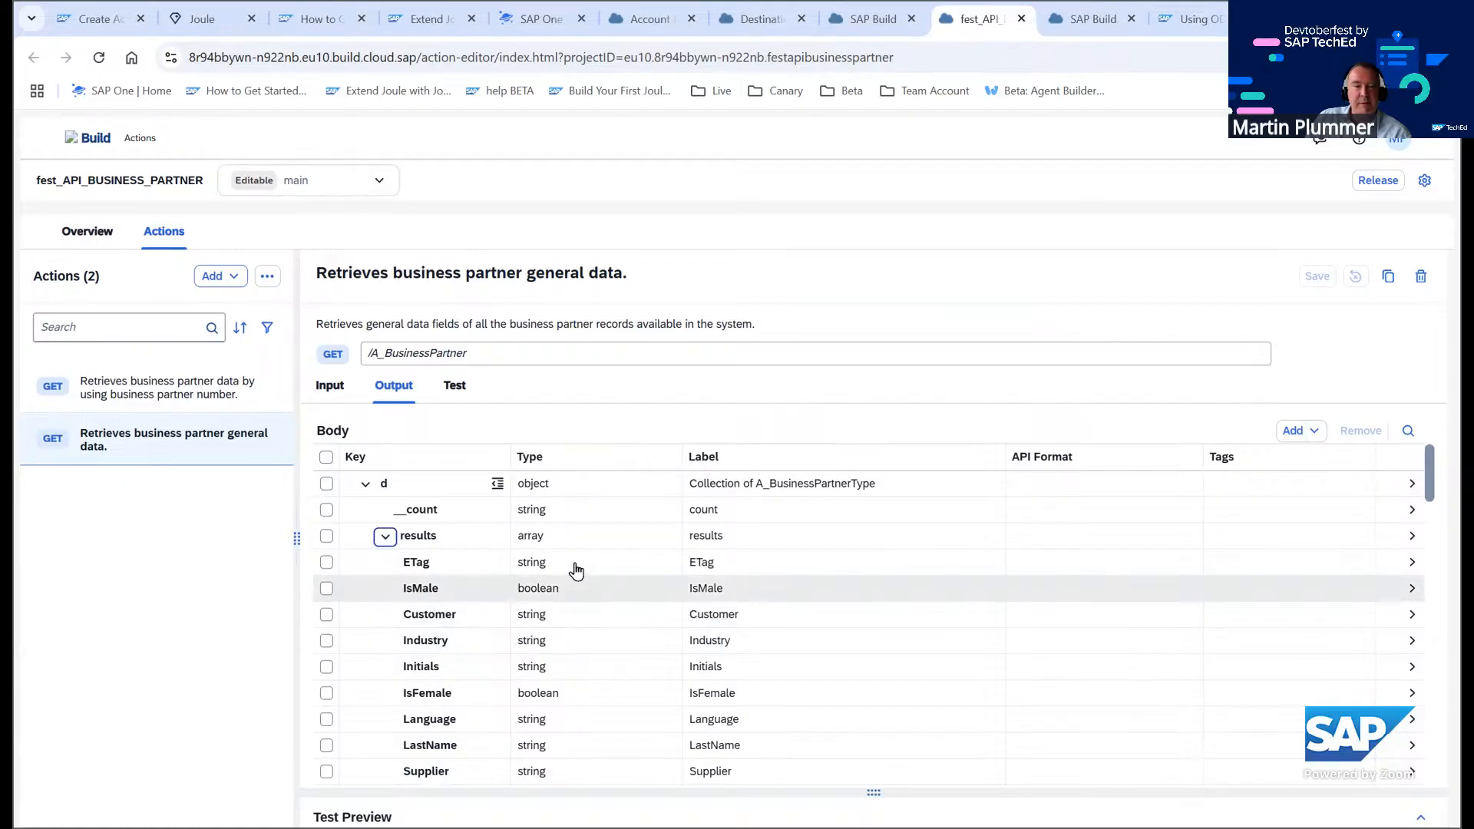
{"action": "scroll", "coordinate": [576, 571], "scroll_direction": "down", "scroll_amount": 10}
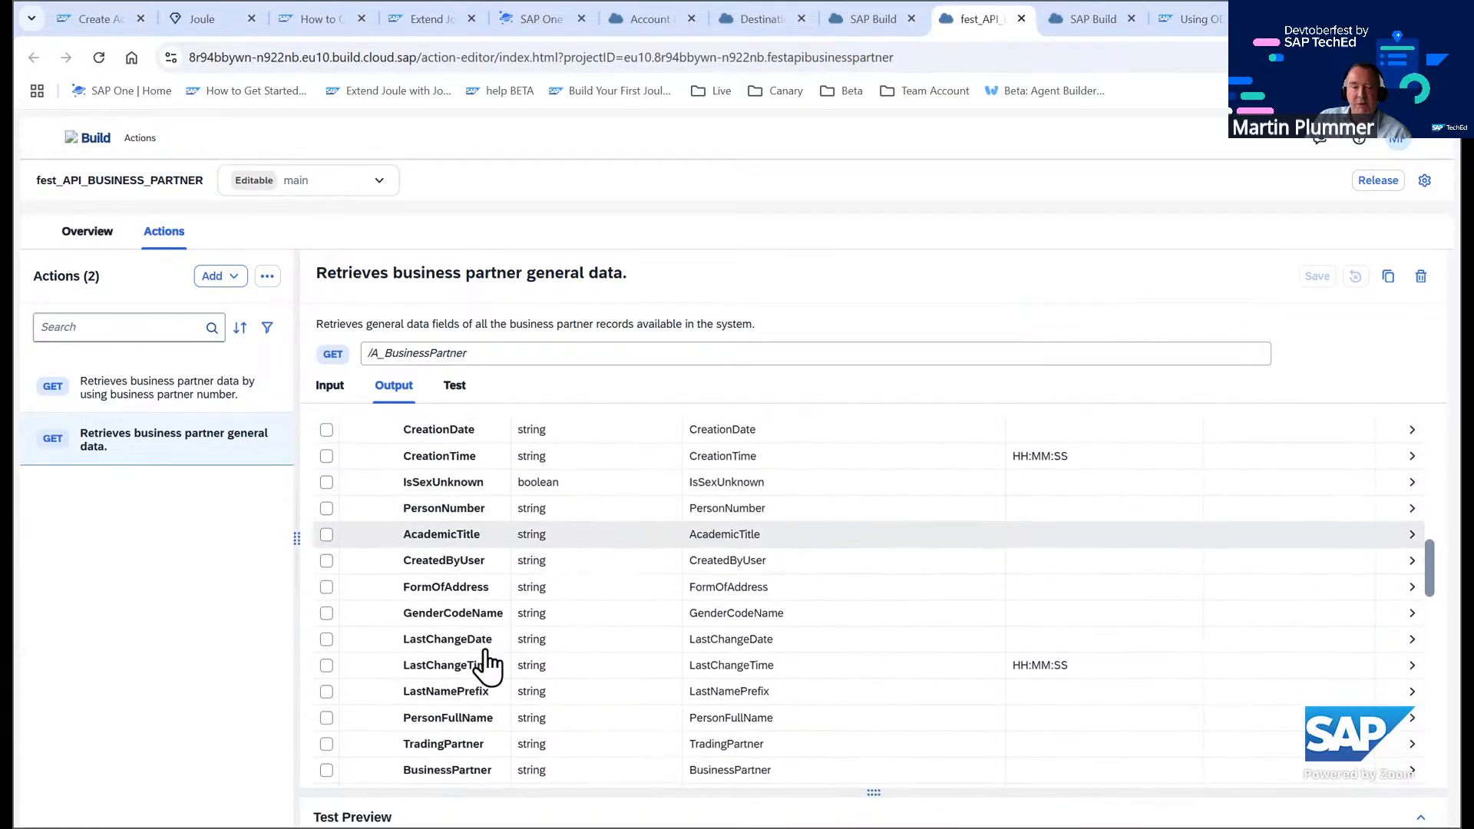
{"action": "scroll", "coordinate": [484, 654], "scroll_direction": "down", "scroll_amount": 3}
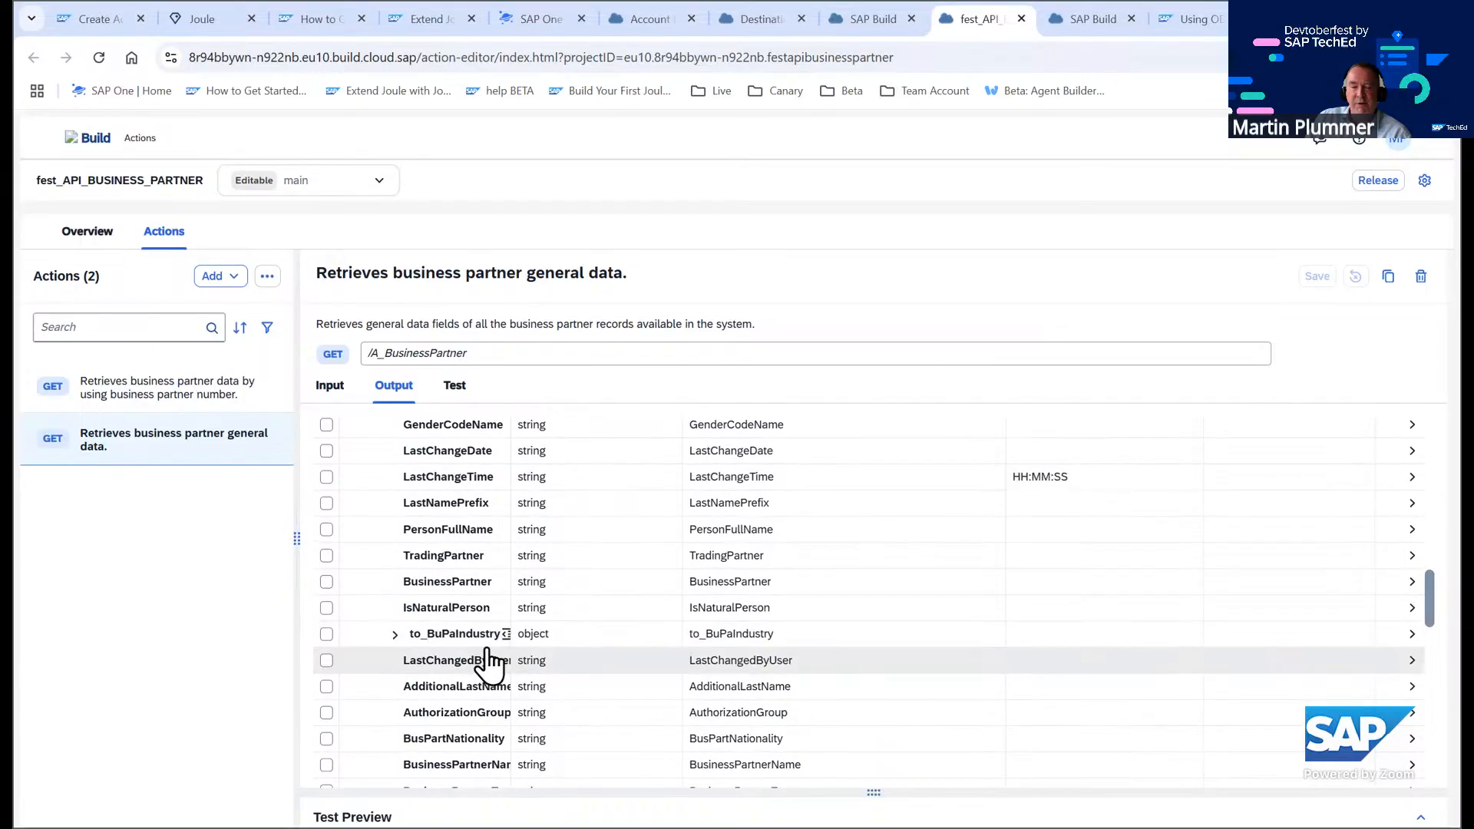
{"action": "scroll", "coordinate": [488, 661], "scroll_direction": "up", "scroll_amount": 10}
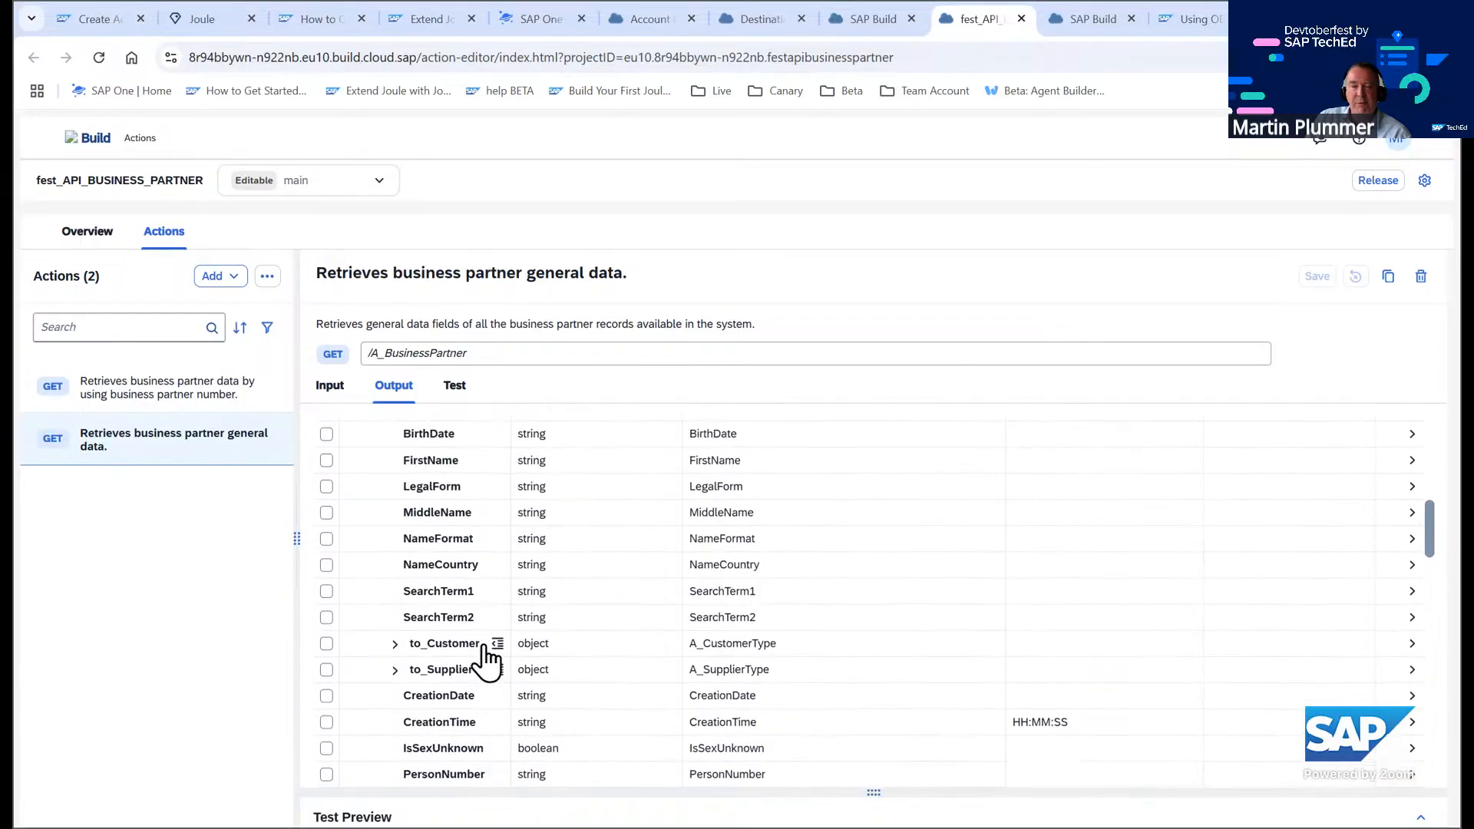
{"action": "scroll", "coordinate": [485, 660], "scroll_direction": "up", "scroll_amount": 6}
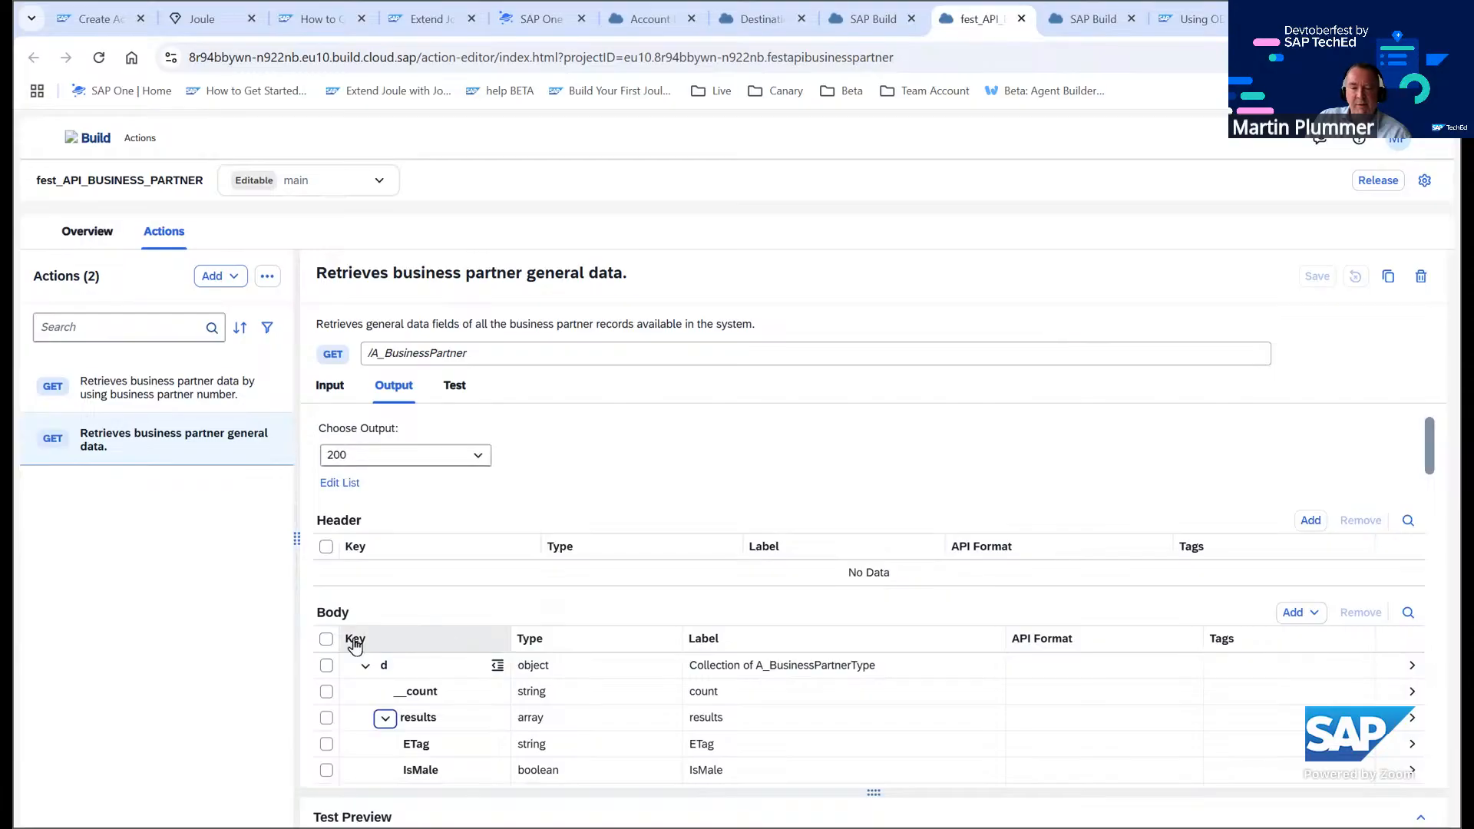
Sort the body fields by key and remove all output fields except BusinessPartner, FirstName and LastName
{"action": "left_click", "coordinate": [490, 641]}
{"action": "left_click", "coordinate": [380, 674]}
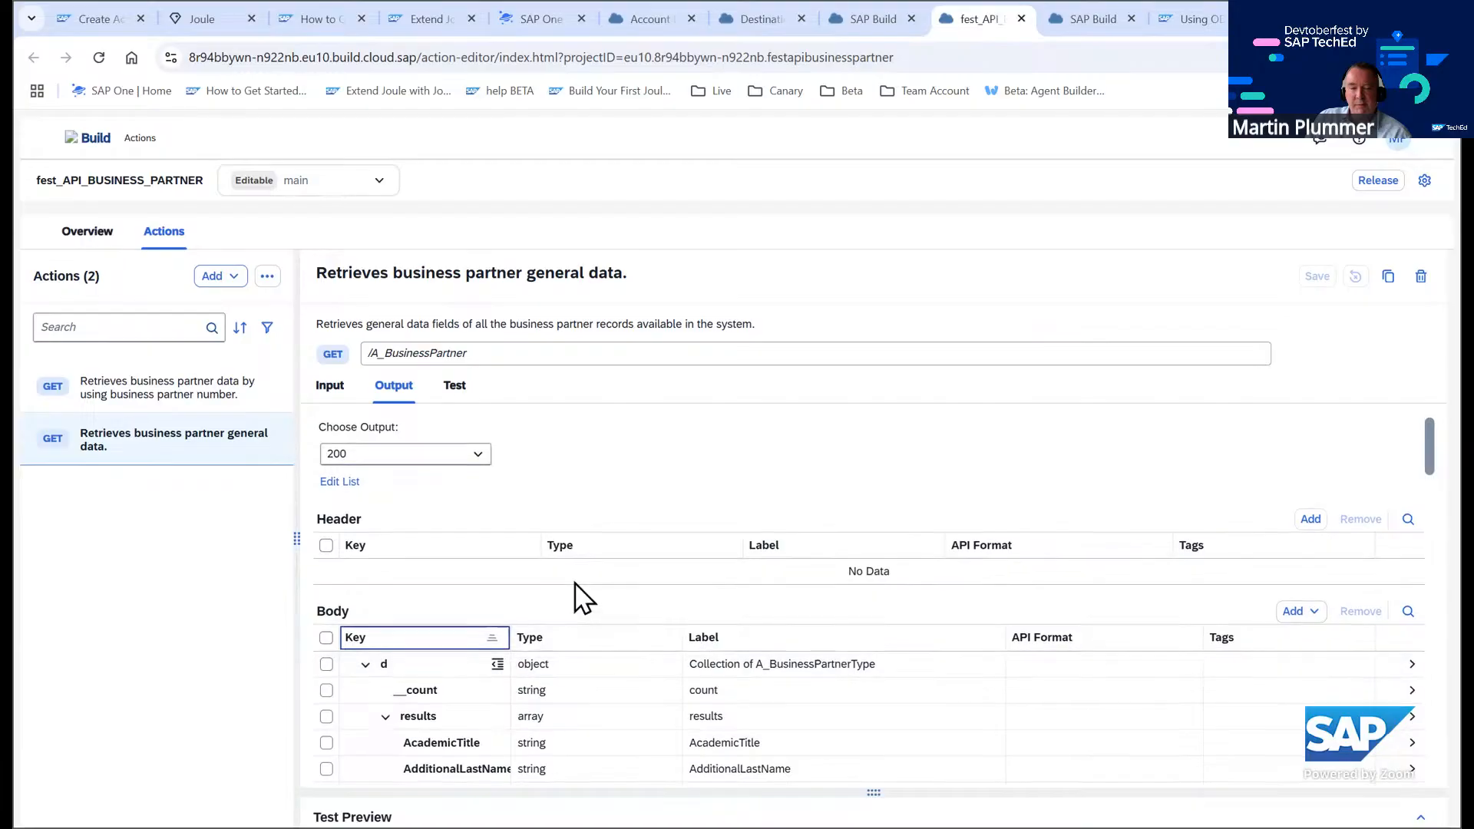
{"action": "scroll", "coordinate": [583, 597], "scroll_direction": "down", "scroll_amount": 3}
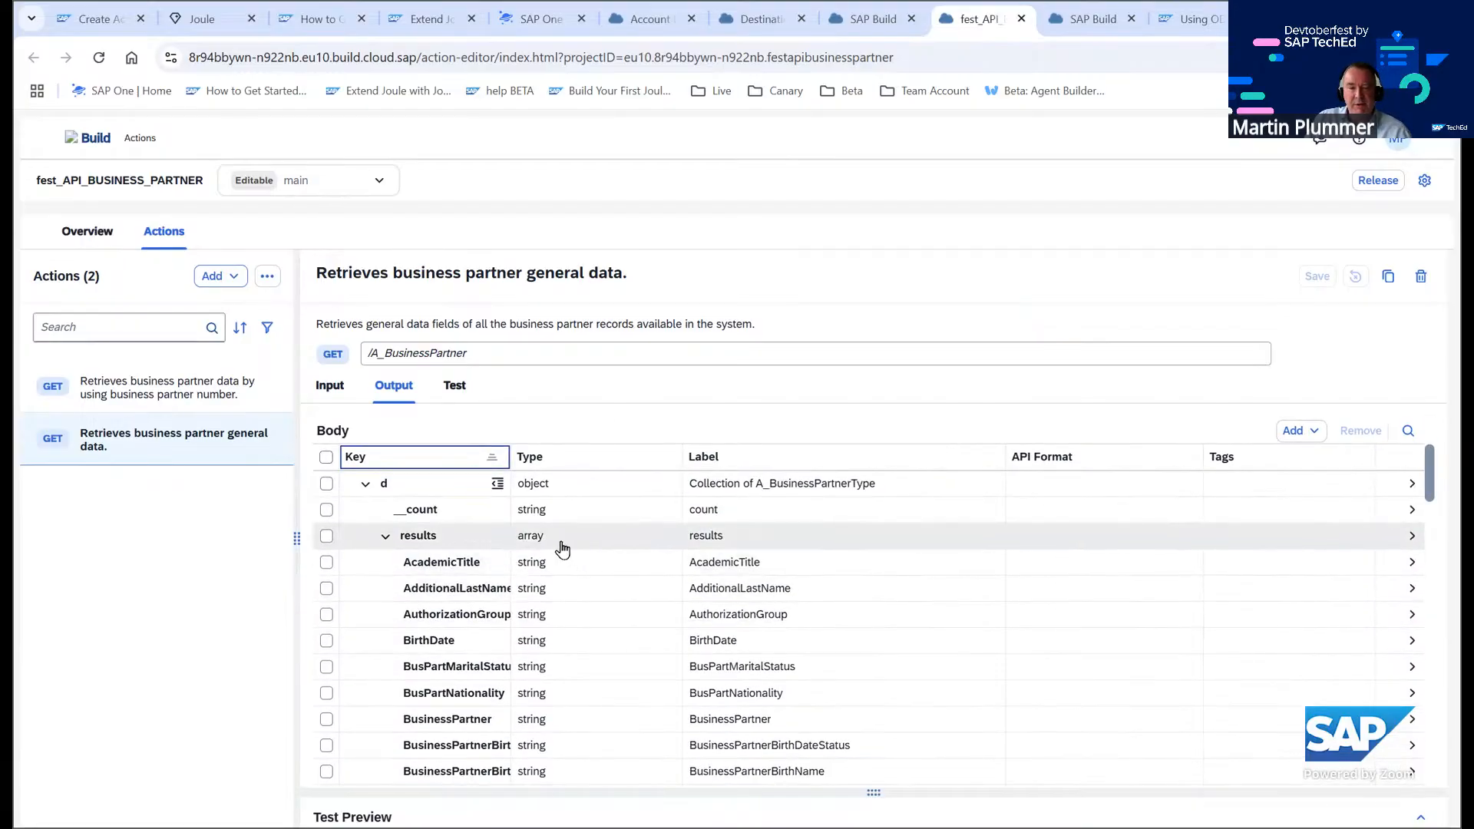
{"action": "left_click", "coordinate": [326, 483]}
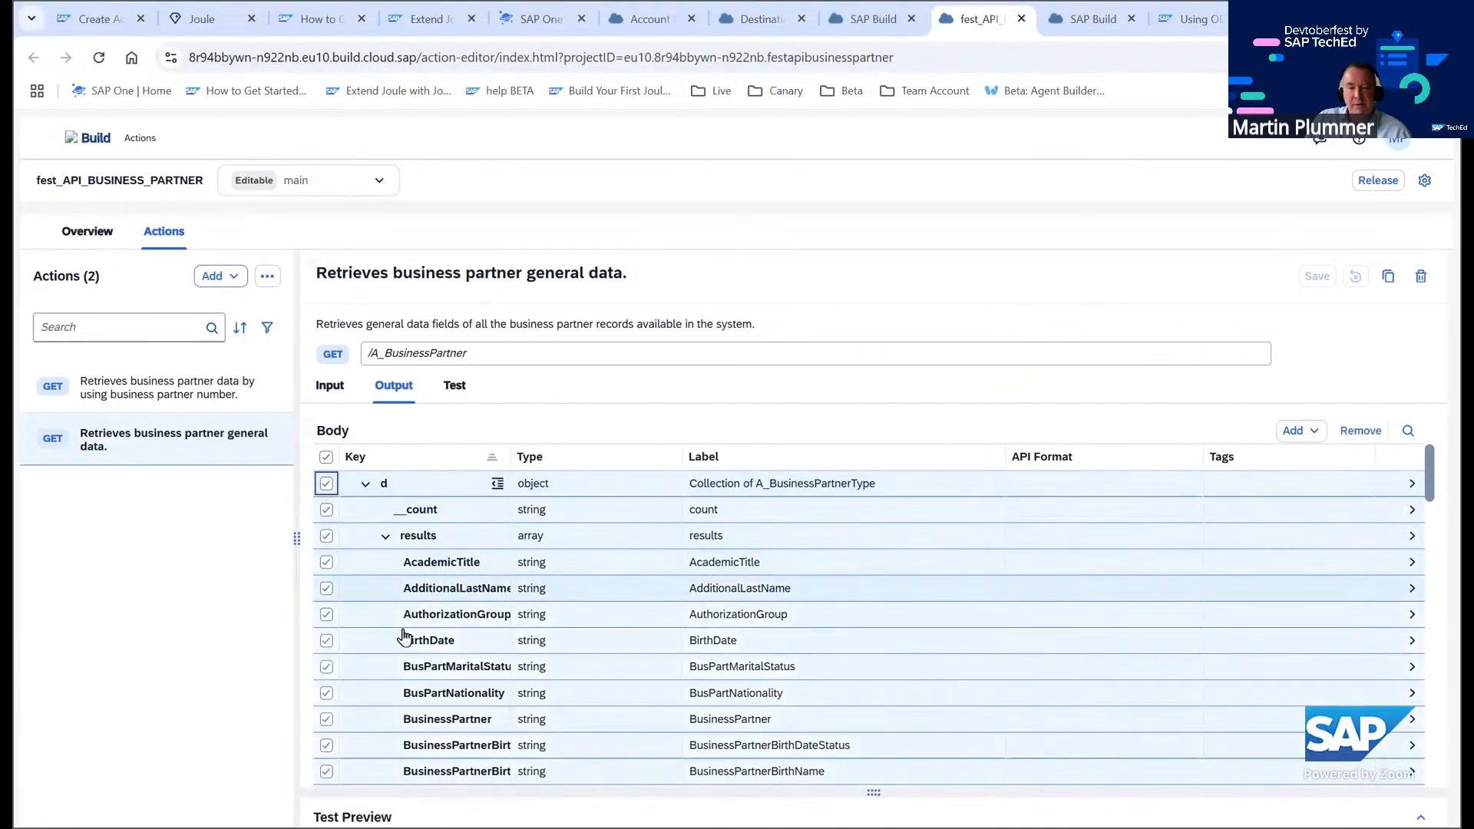
{"action": "scroll", "coordinate": [486, 615], "scroll_direction": "down", "scroll_amount": 3}
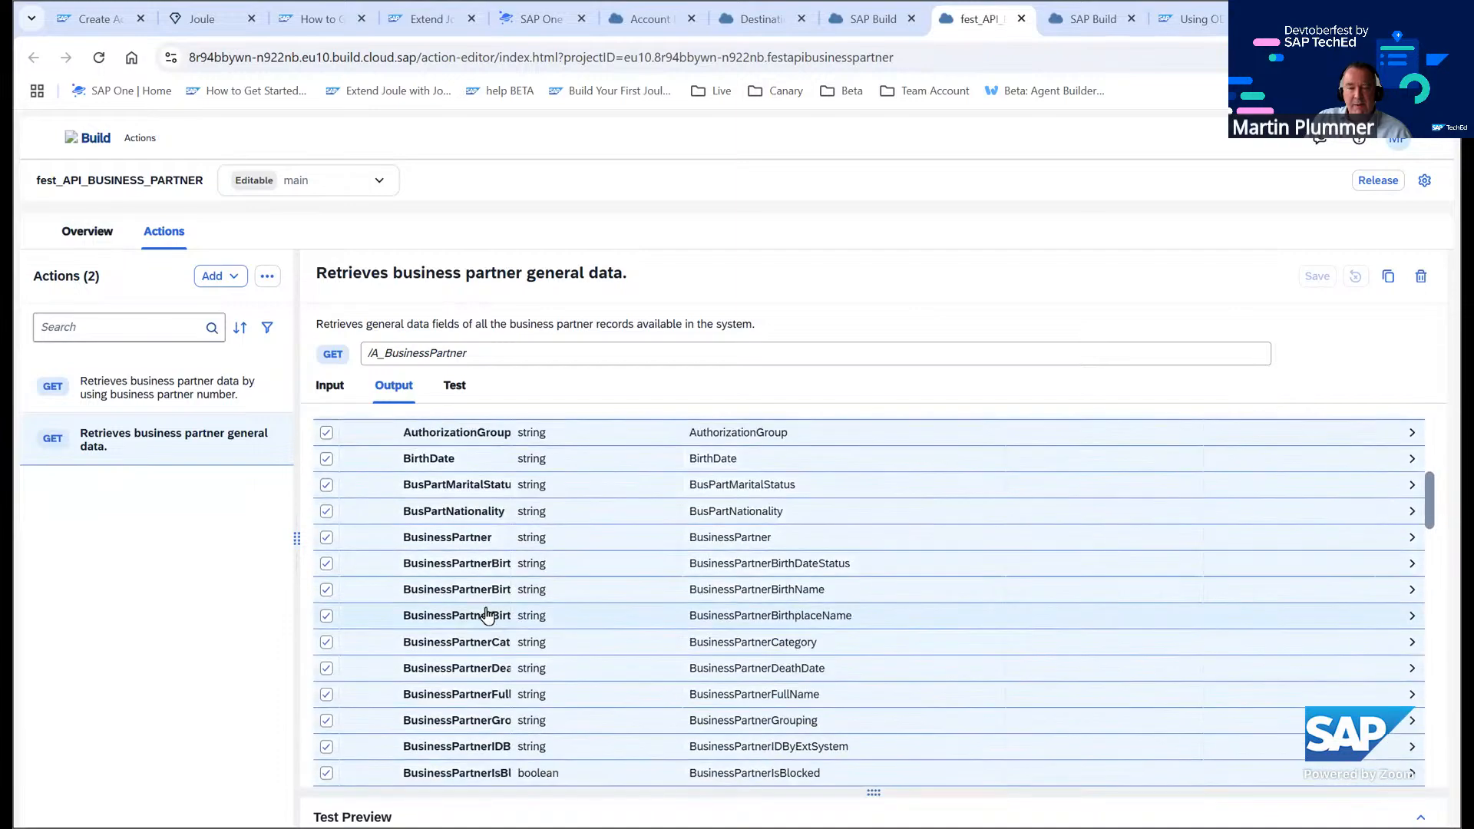
{"action": "scroll", "coordinate": [494, 587], "scroll_direction": "down", "scroll_amount": 3}
{"action": "scroll", "coordinate": [494, 586], "scroll_direction": "down", "scroll_amount": 5}
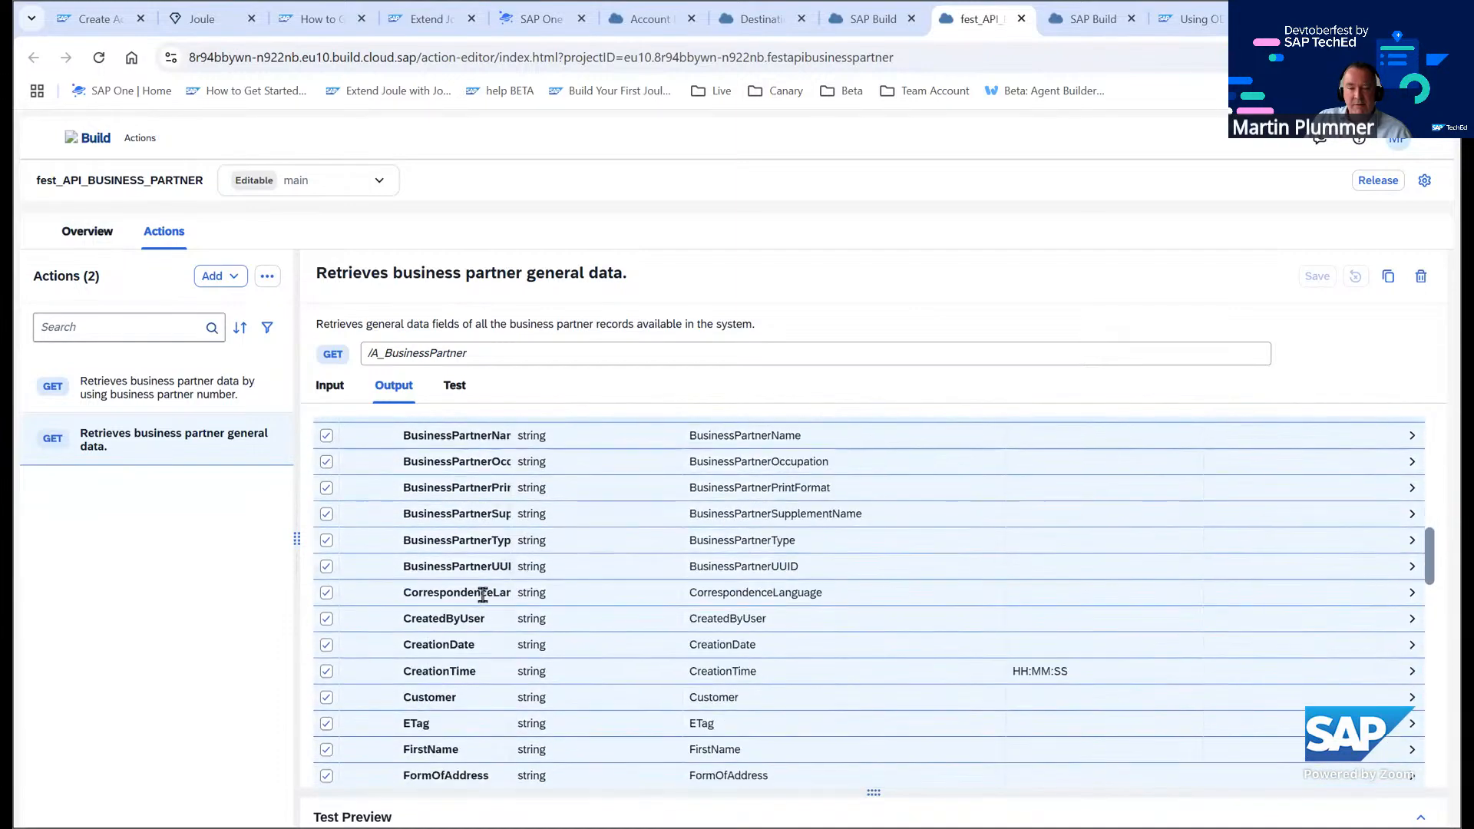
{"action": "scroll", "coordinate": [465, 554], "scroll_direction": "up", "scroll_amount": 3}
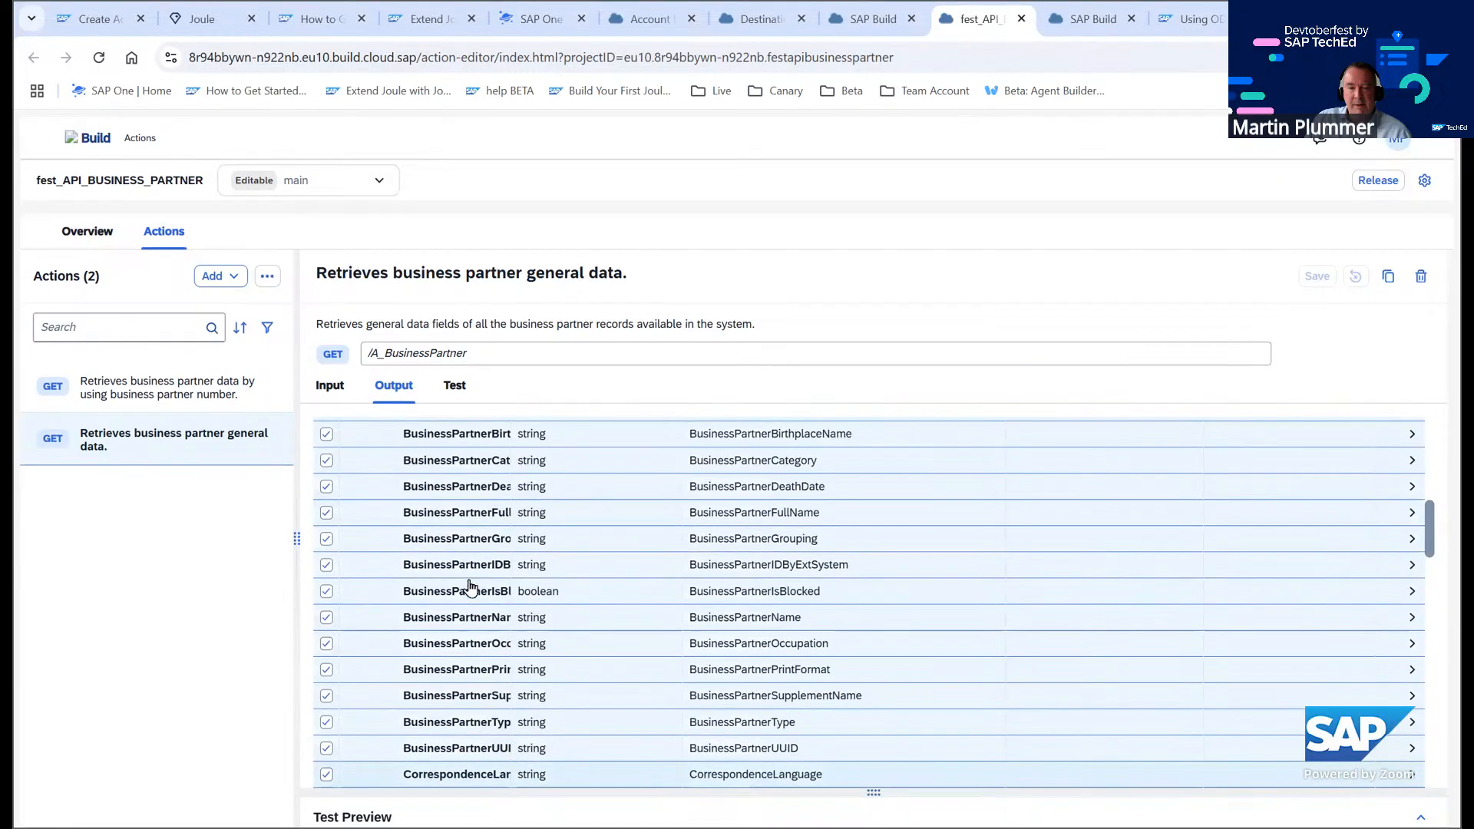
{"action": "scroll", "coordinate": [476, 567], "scroll_direction": "up", "scroll_amount": 4}
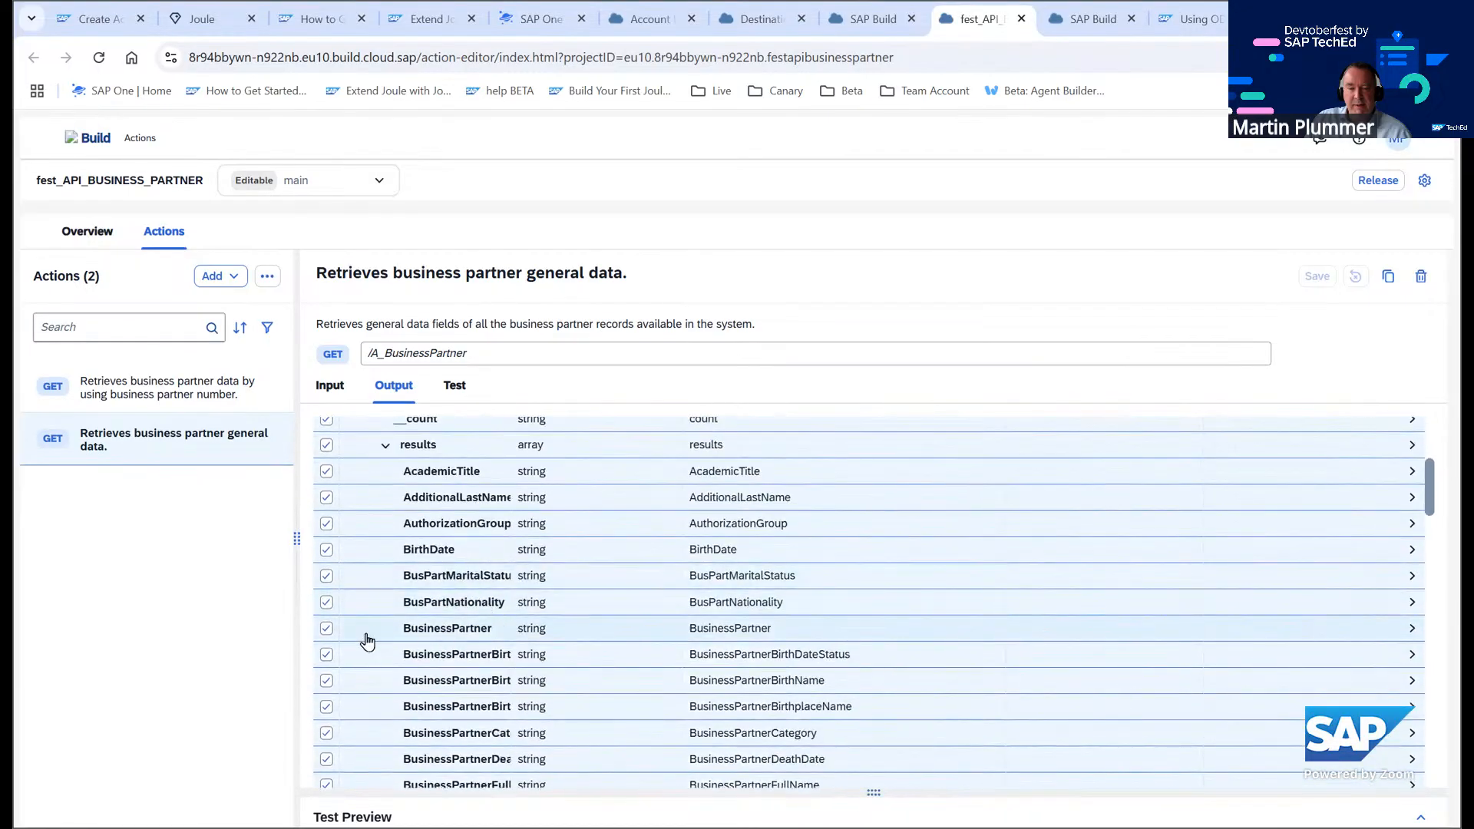
{"action": "left_click", "coordinate": [327, 629]}
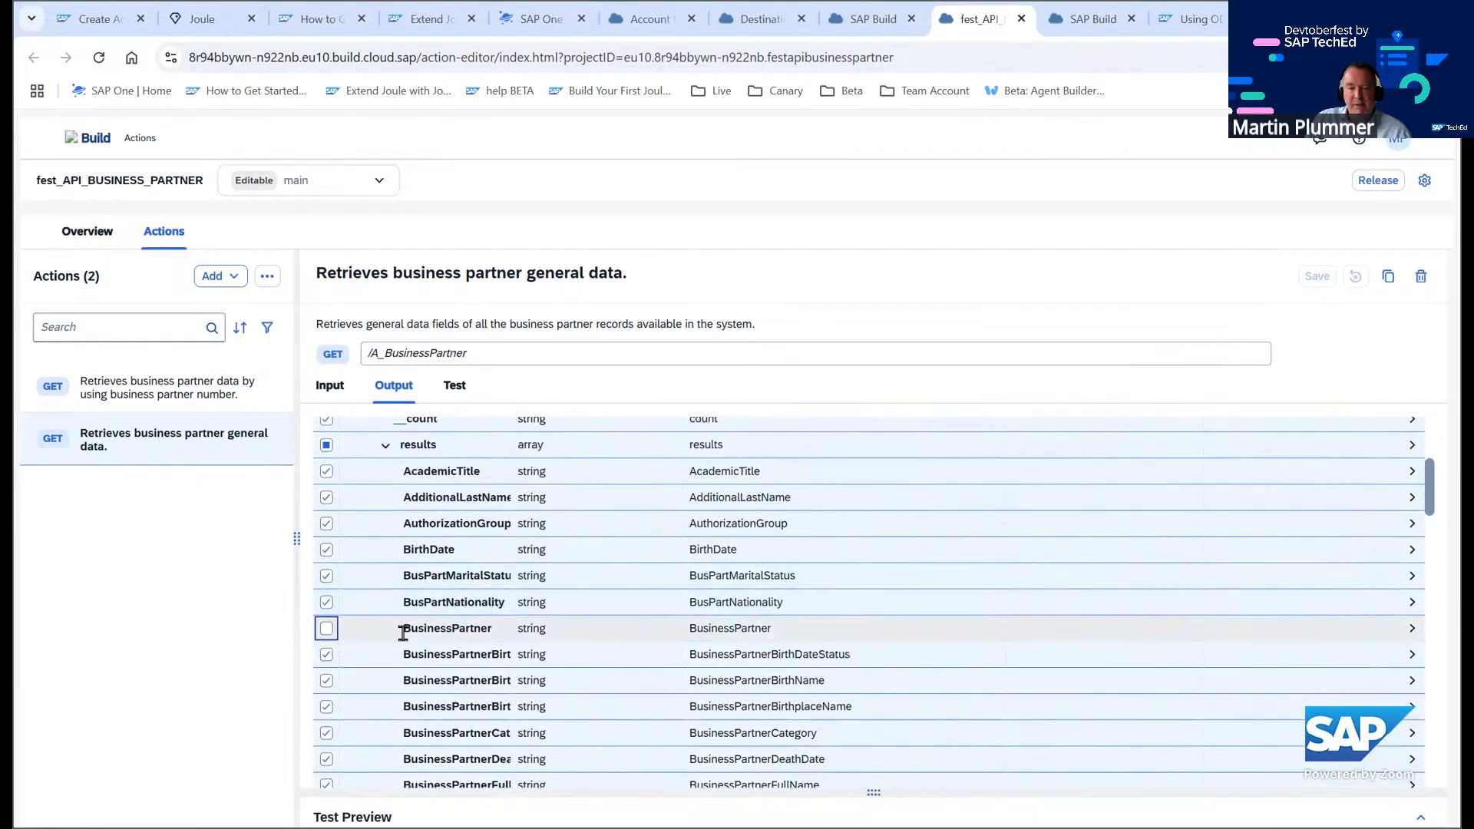
{"action": "scroll", "coordinate": [384, 631], "scroll_direction": "down", "scroll_amount": 5}
{"action": "scroll", "coordinate": [419, 630], "scroll_direction": "down", "scroll_amount": 6}
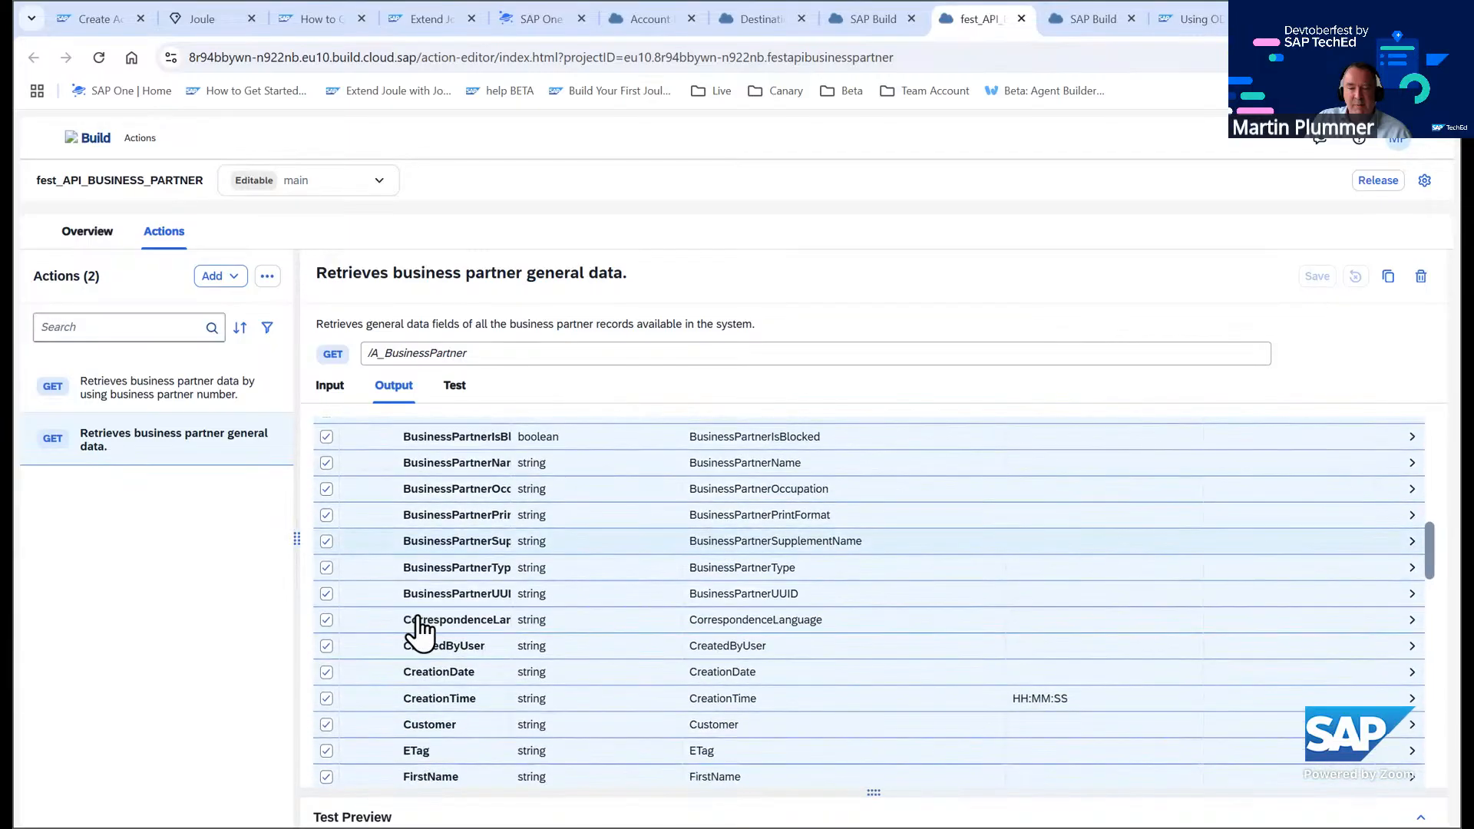
{"action": "scroll", "coordinate": [419, 623], "scroll_direction": "down", "scroll_amount": 4}
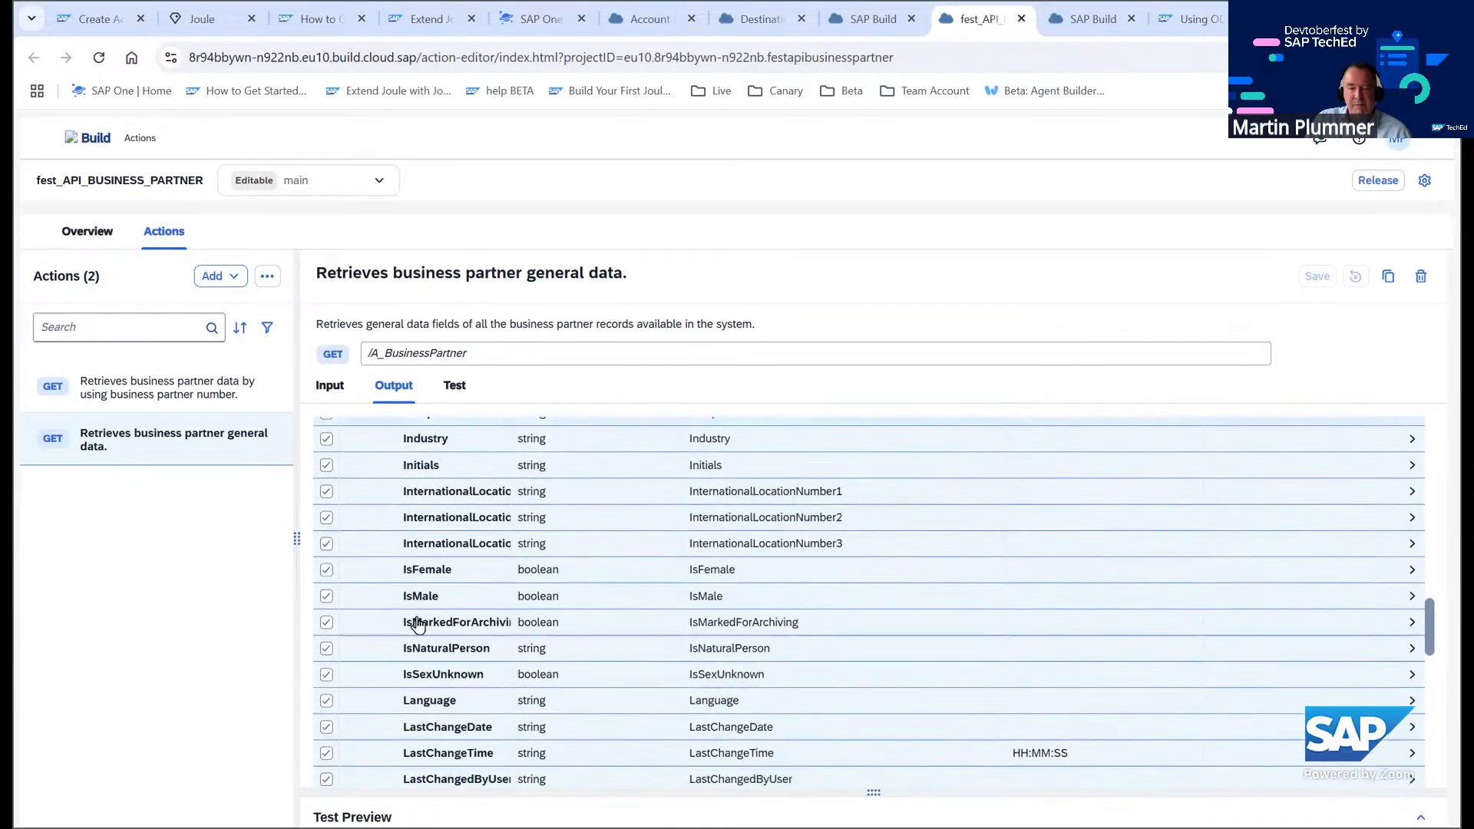
{"action": "scroll", "coordinate": [415, 602], "scroll_direction": "up", "scroll_amount": 1}
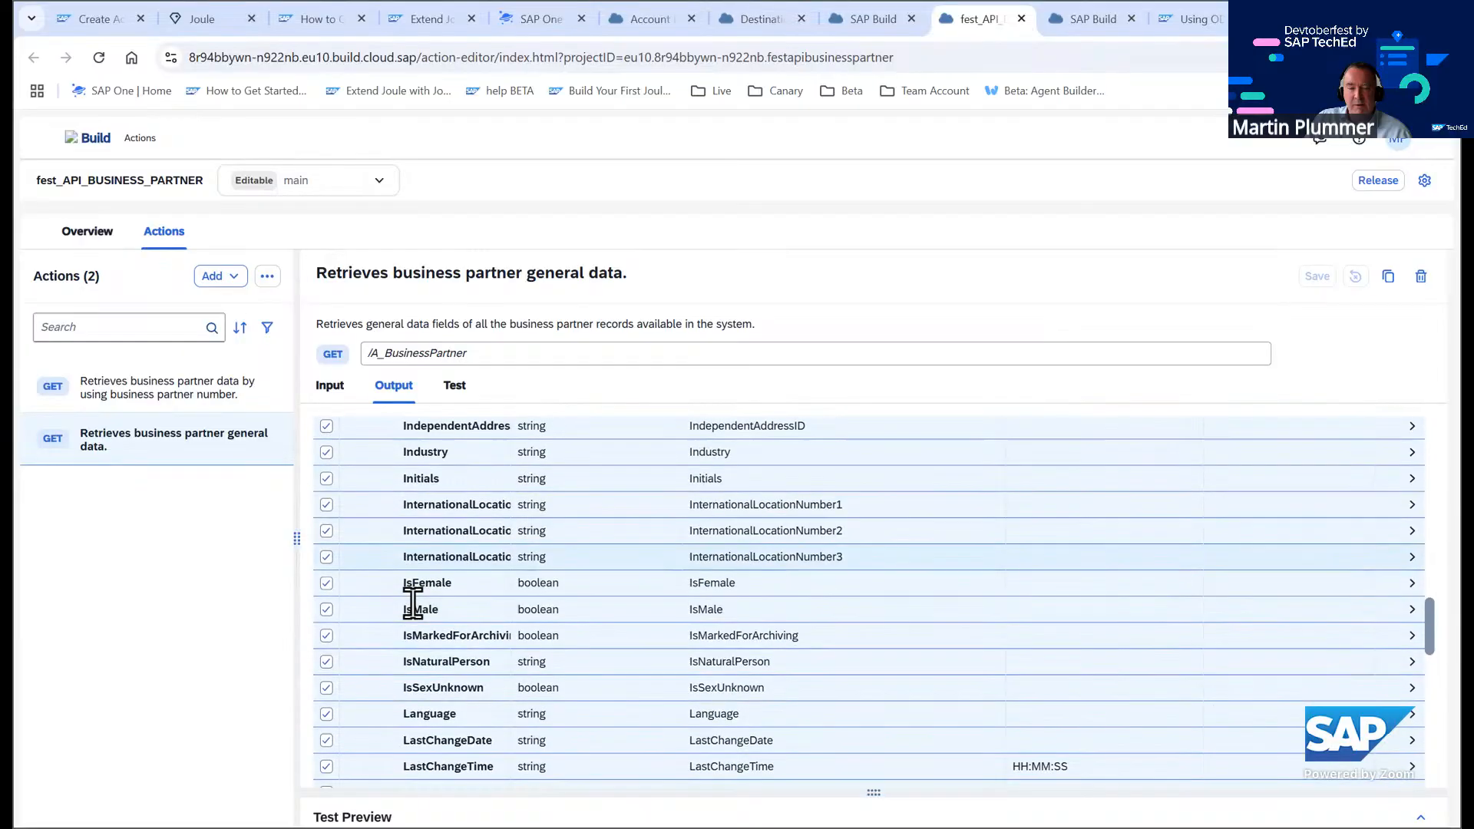
{"action": "scroll", "coordinate": [414, 609], "scroll_direction": "down", "scroll_amount": 1}
{"action": "scroll", "coordinate": [412, 603], "scroll_direction": "up", "scroll_amount": 4}
{"action": "scroll", "coordinate": [413, 603], "scroll_direction": "up", "scroll_amount": 1}
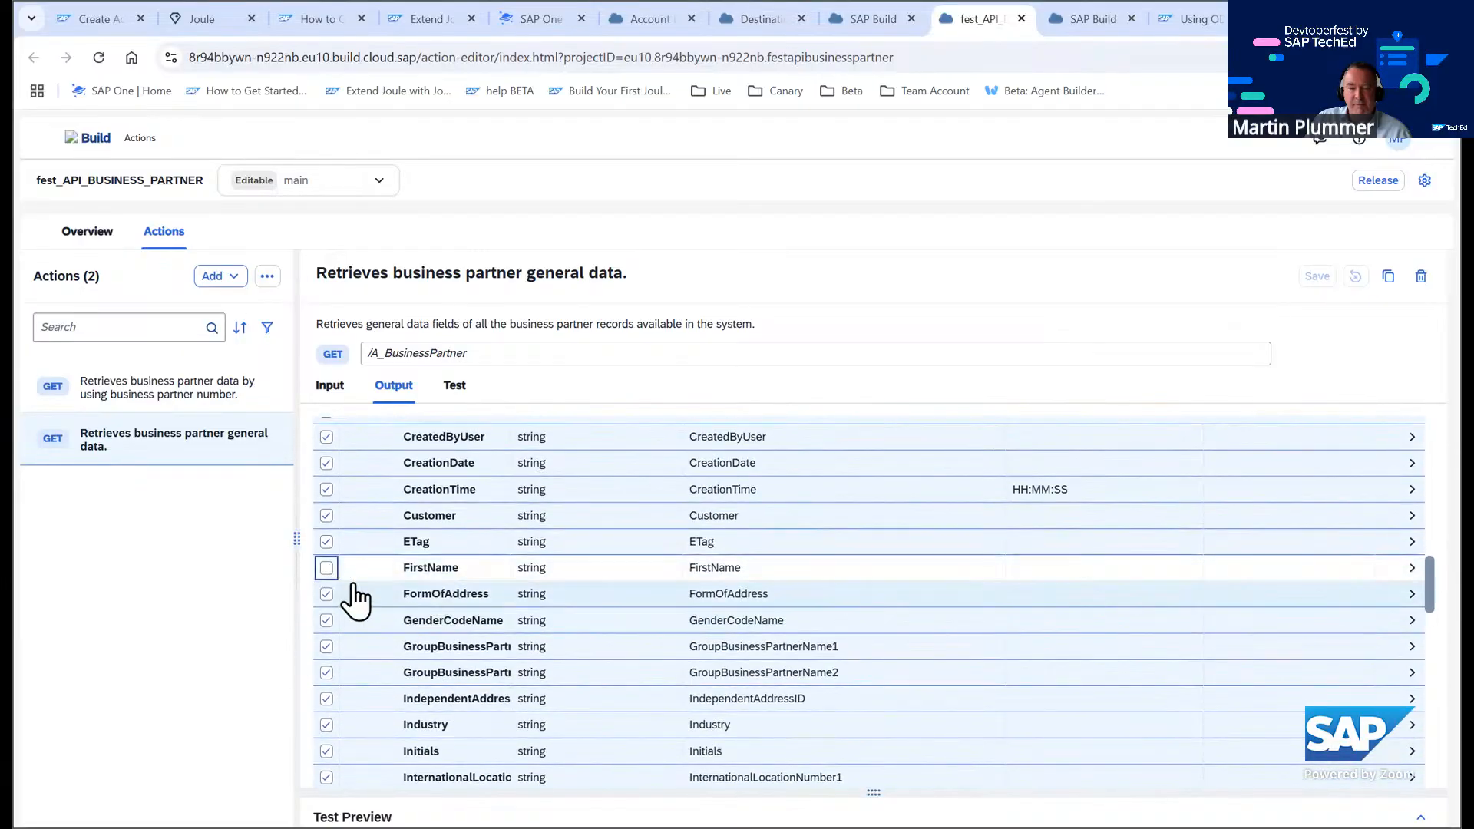
{"action": "scroll", "coordinate": [445, 657], "scroll_direction": "down", "scroll_amount": 5}
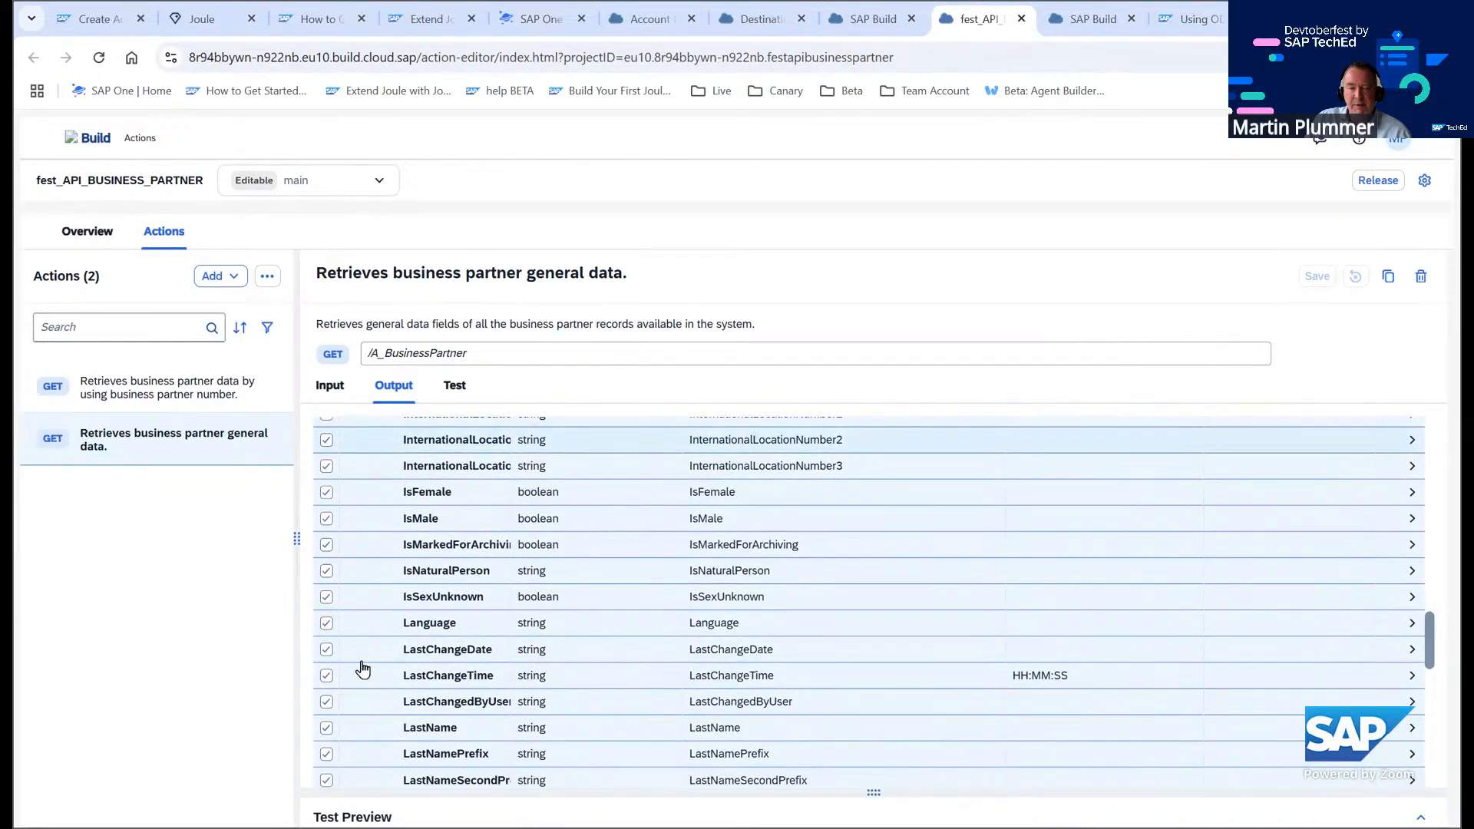
{"action": "scroll", "coordinate": [362, 668], "scroll_direction": "down", "scroll_amount": 1}
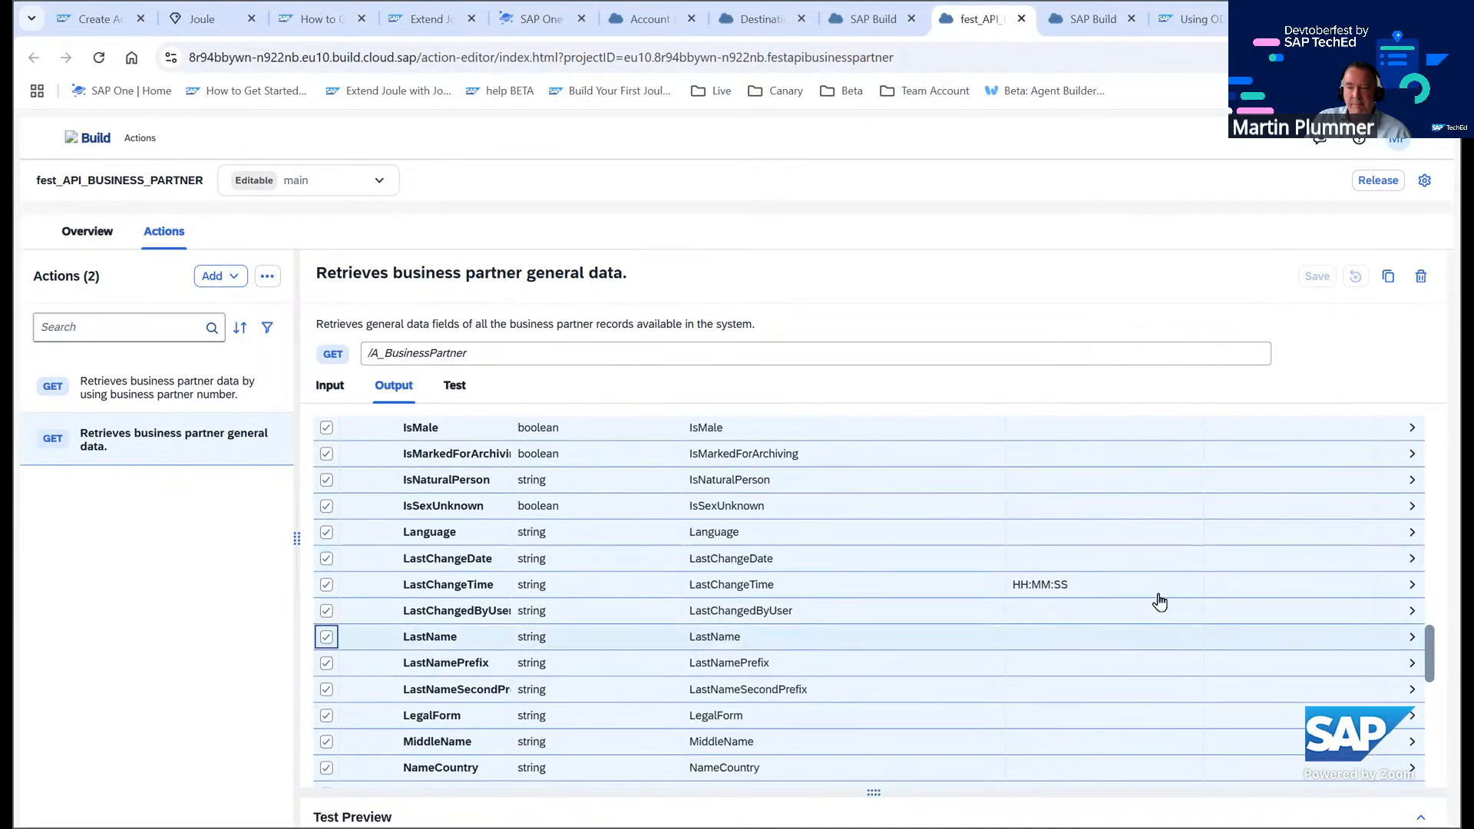
{"action": "scroll", "coordinate": [1159, 601], "scroll_direction": "up", "scroll_amount": 15}
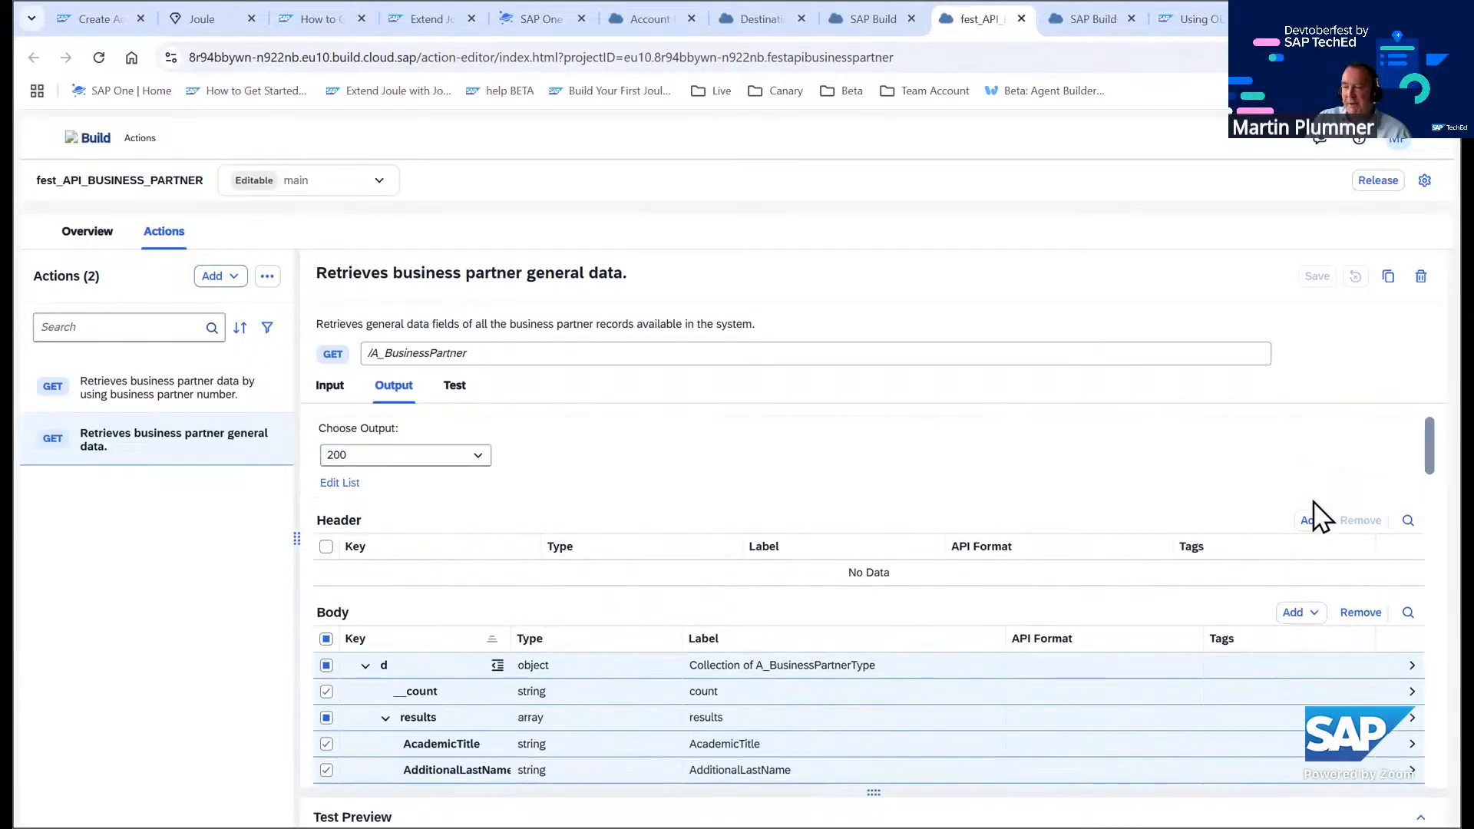
{"action": "left_click", "coordinate": [1359, 613]}
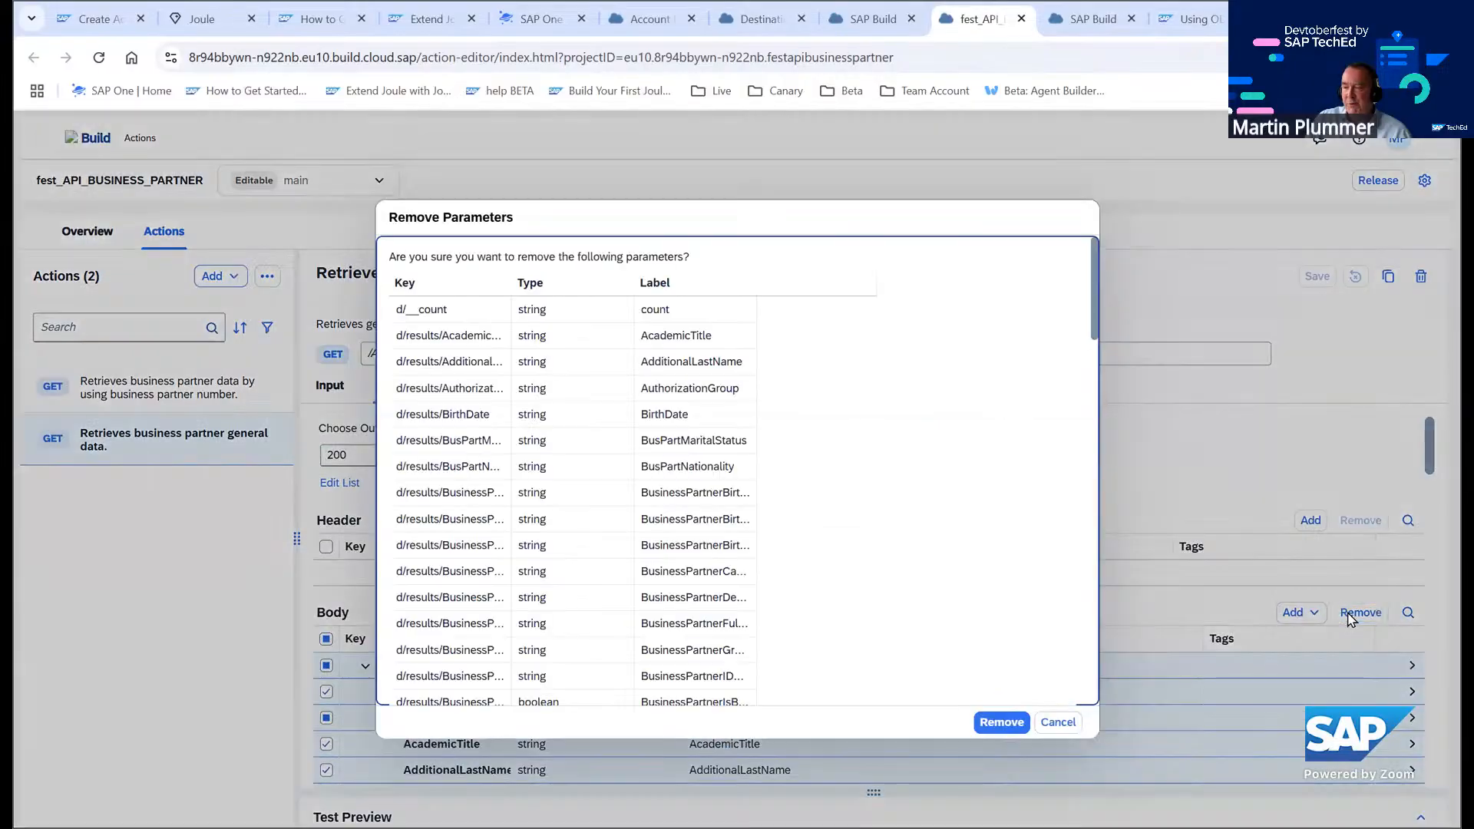
{"action": "left_click", "coordinate": [1002, 722]}
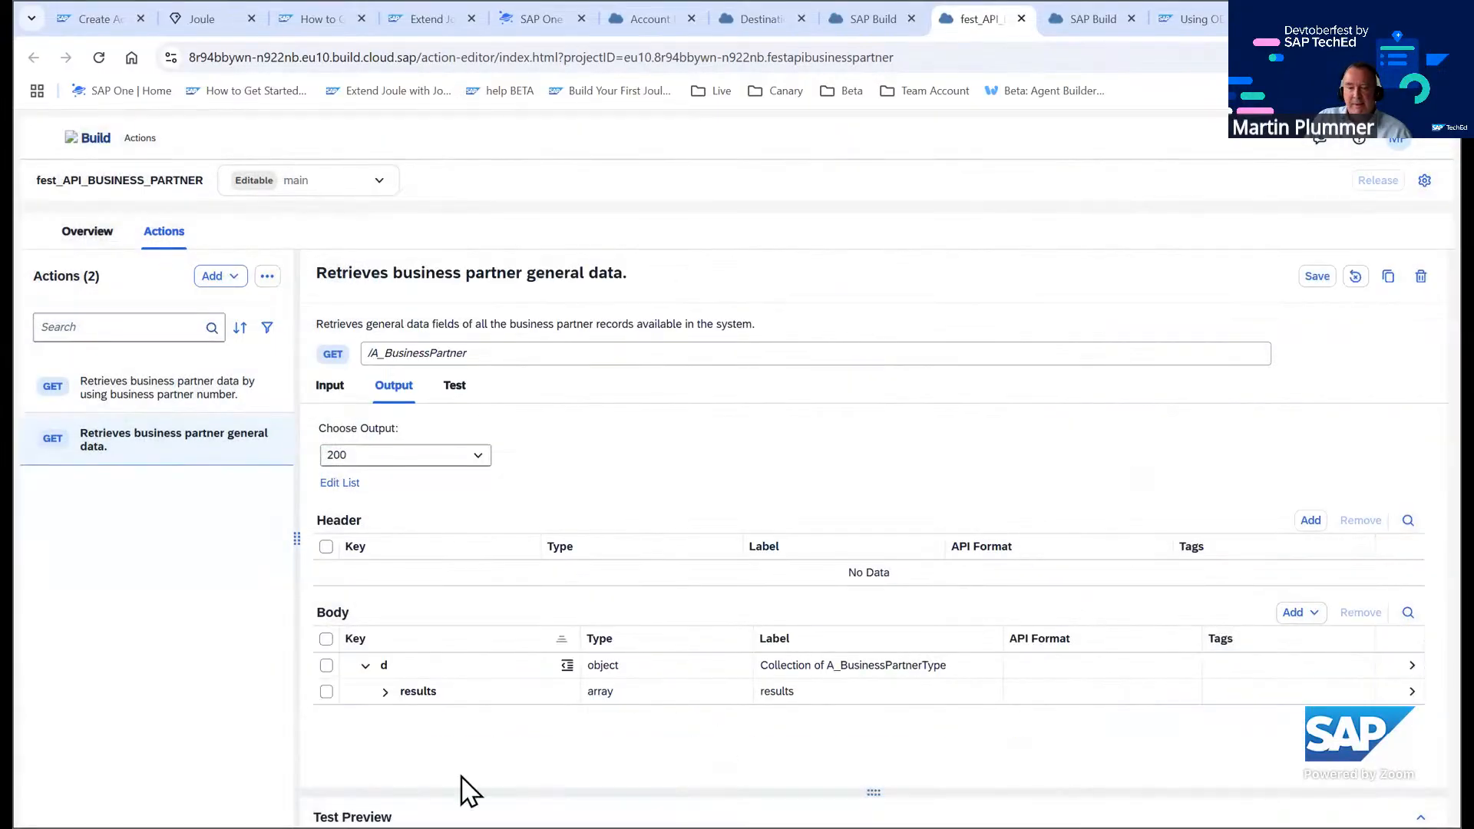
Expand the results field to check the remaining output fields and save the action
{"action": "left_click", "coordinate": [384, 691]}
{"action": "scroll", "coordinate": [600, 705], "scroll_direction": "down", "scroll_amount": 1}
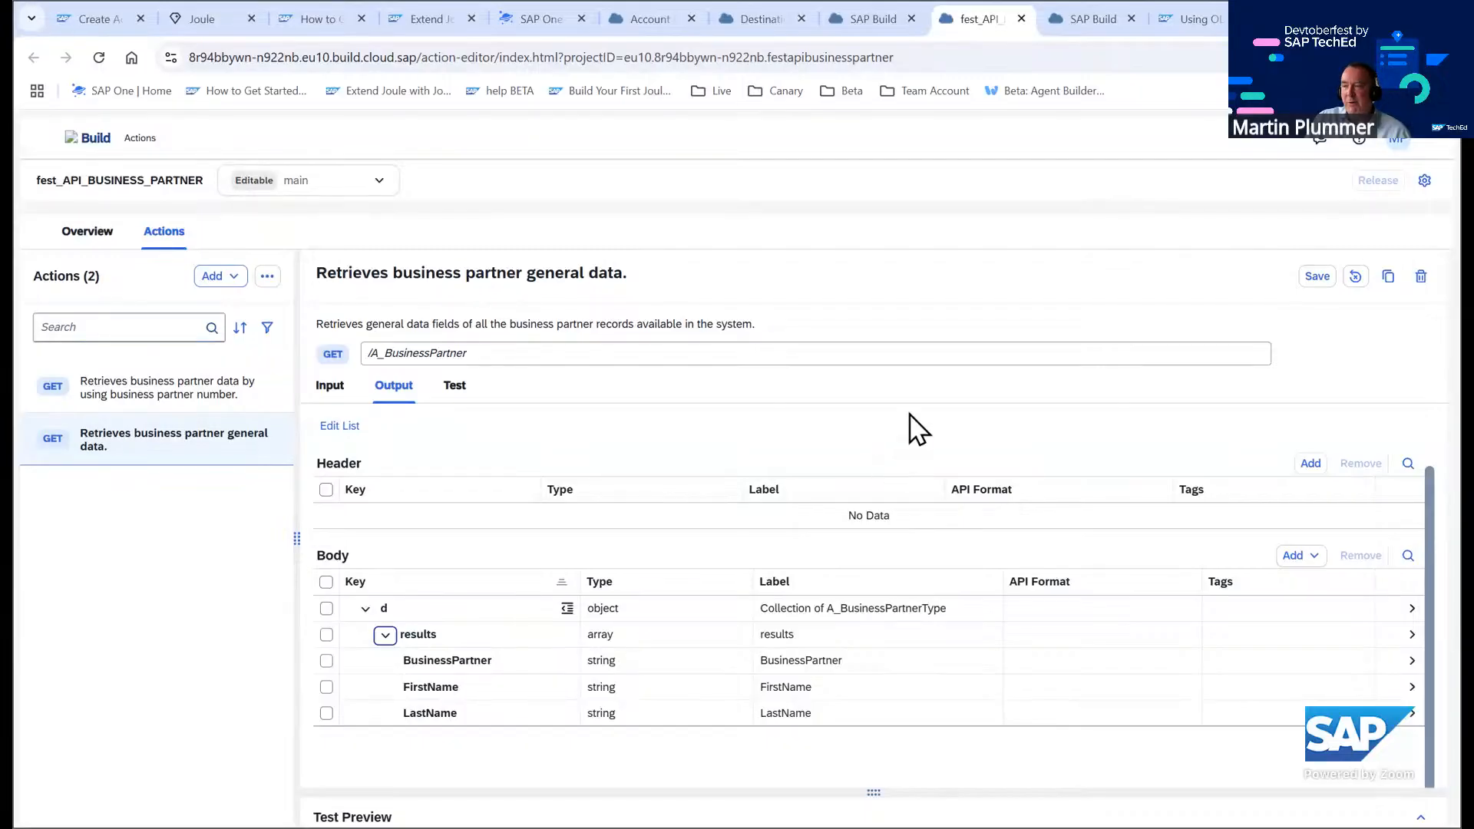
{"action": "left_click", "coordinate": [1318, 277]}
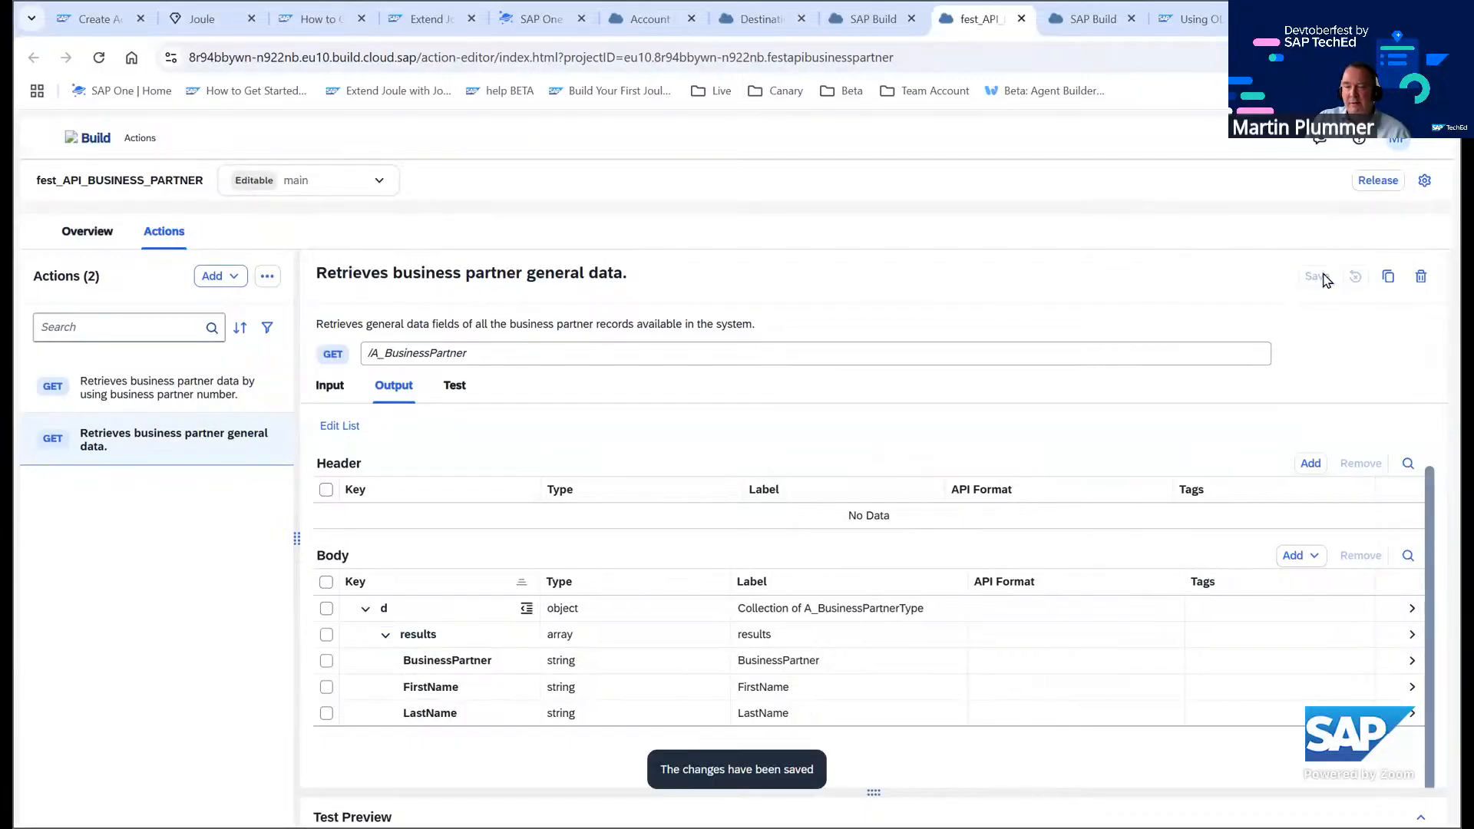
Run a test of the general data action against its destination and scroll through the response
{"action": "left_click", "coordinate": [458, 387]}
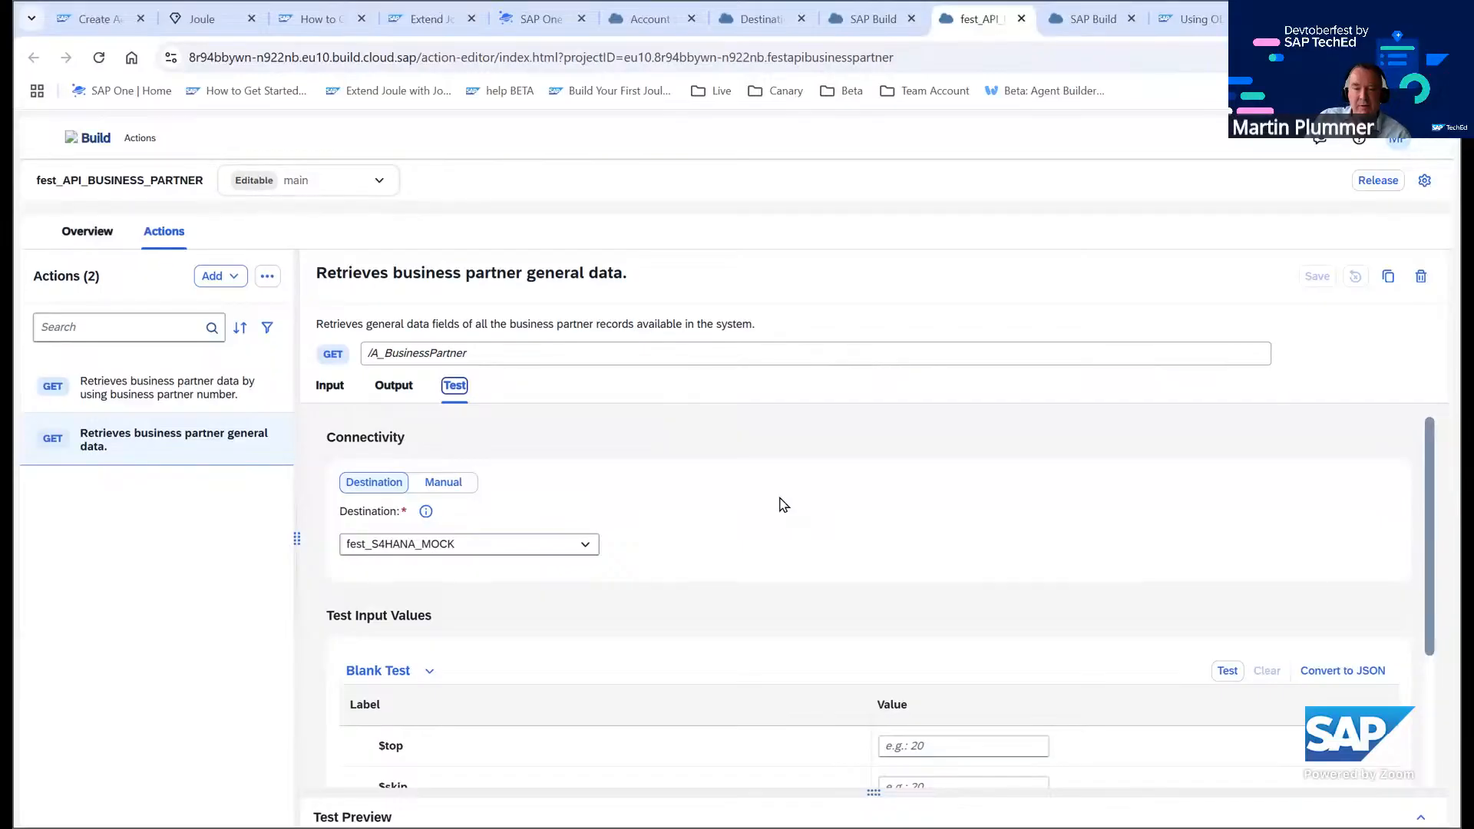
{"action": "scroll", "coordinate": [781, 504], "scroll_direction": "down", "scroll_amount": 3}
{"action": "scroll", "coordinate": [781, 504], "scroll_direction": "up", "scroll_amount": 1}
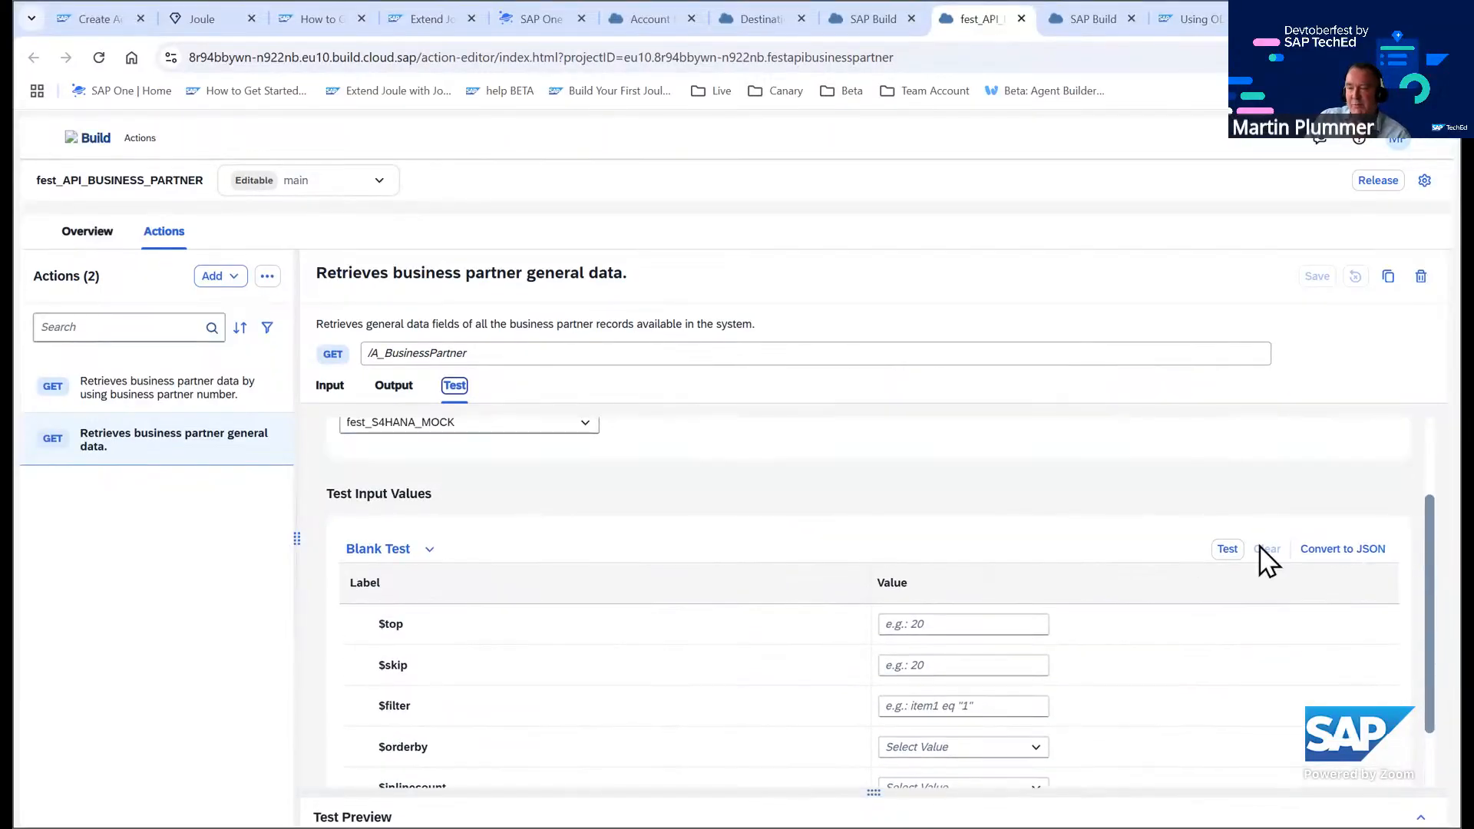
{"action": "left_click", "coordinate": [1221, 555]}
{"action": "scroll", "coordinate": [794, 605], "scroll_direction": "down", "scroll_amount": 4}
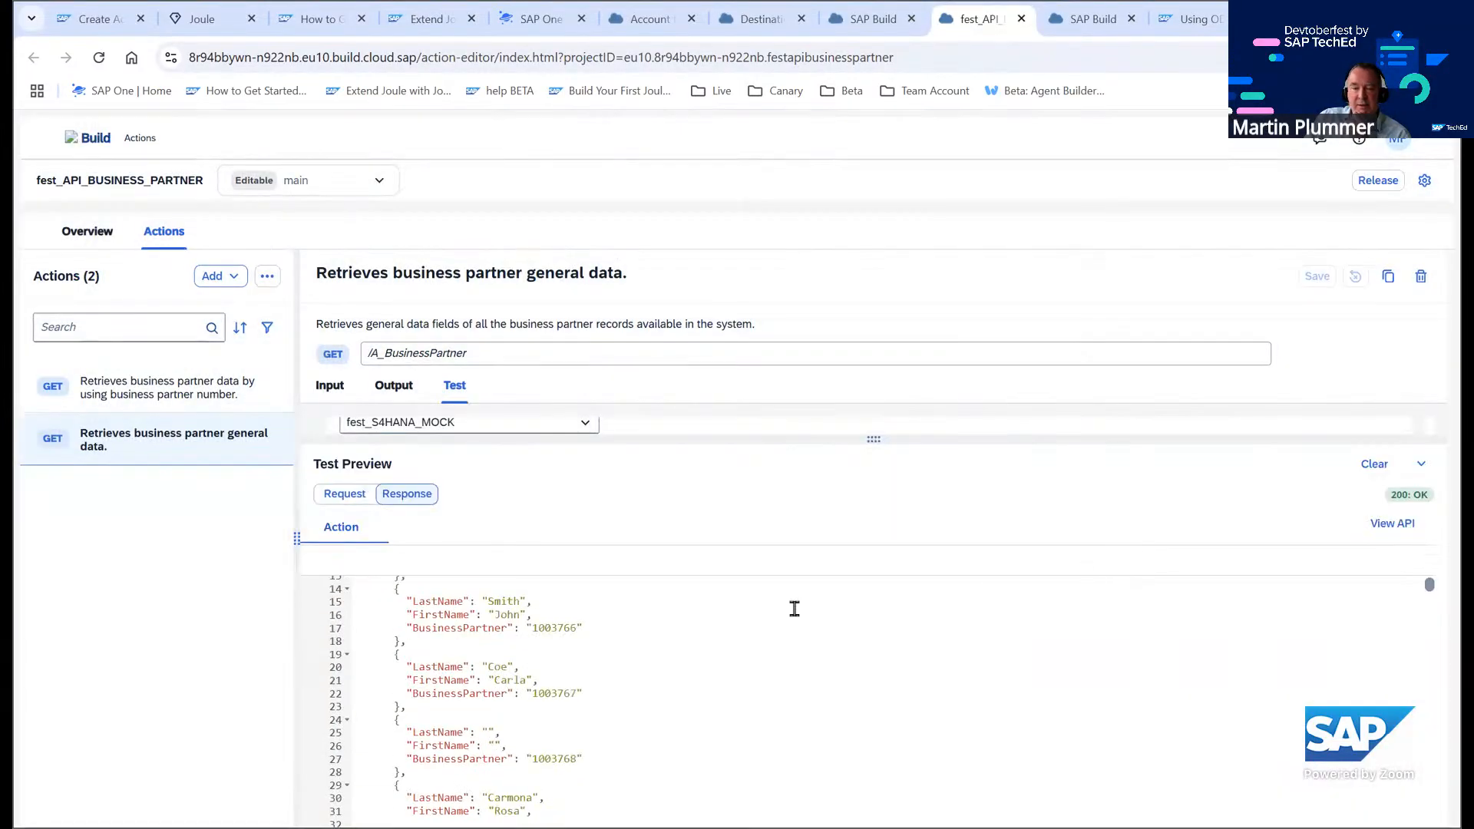
{"action": "scroll", "coordinate": [513, 706], "scroll_direction": "down", "scroll_amount": 10}
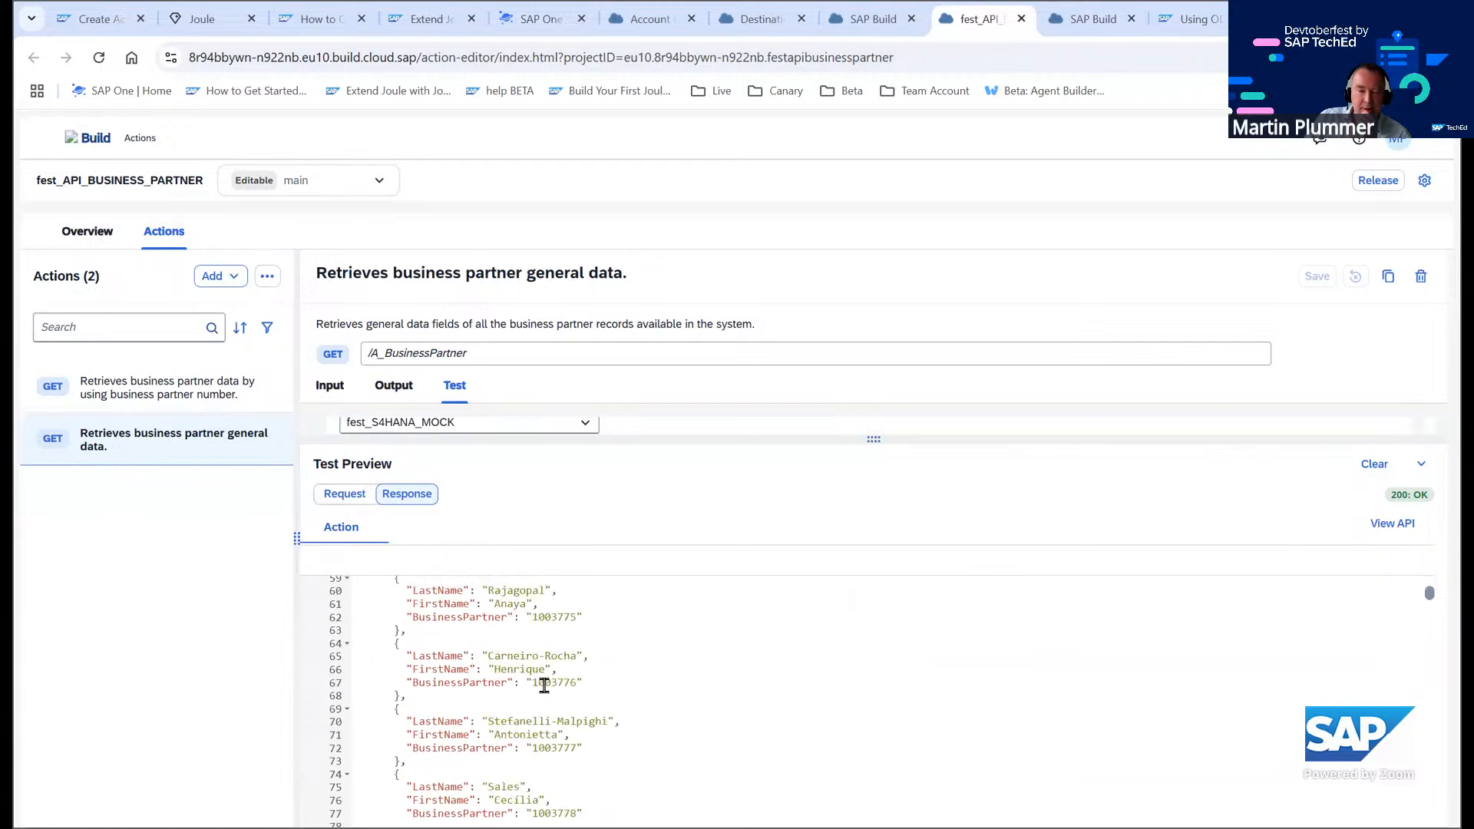
{"action": "scroll", "coordinate": [543, 689], "scroll_direction": "up", "scroll_amount": 13}
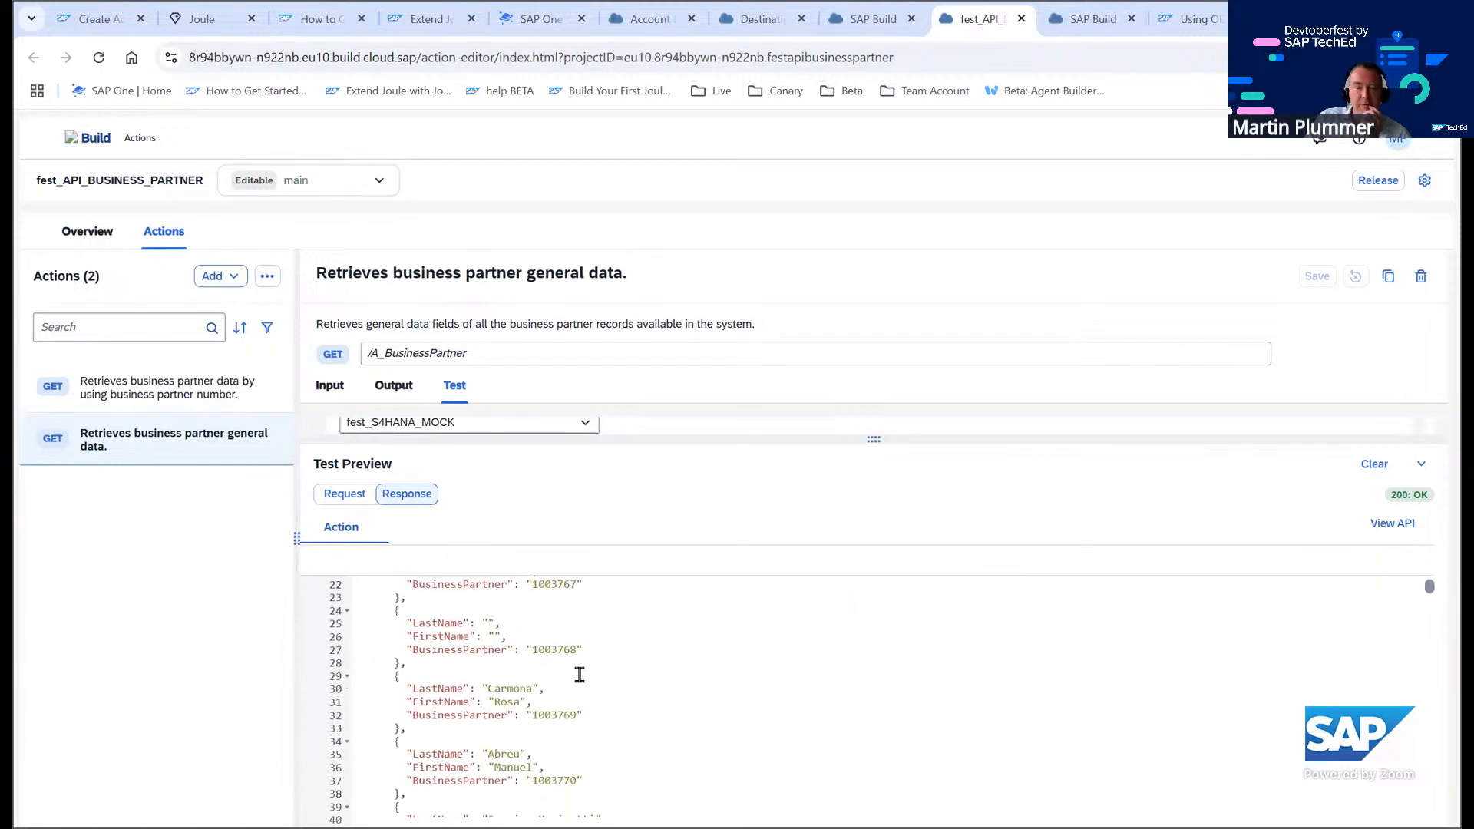
Open the output of the action that retrieves business partner data by number and expand the d body field
{"action": "left_click", "coordinate": [148, 396]}
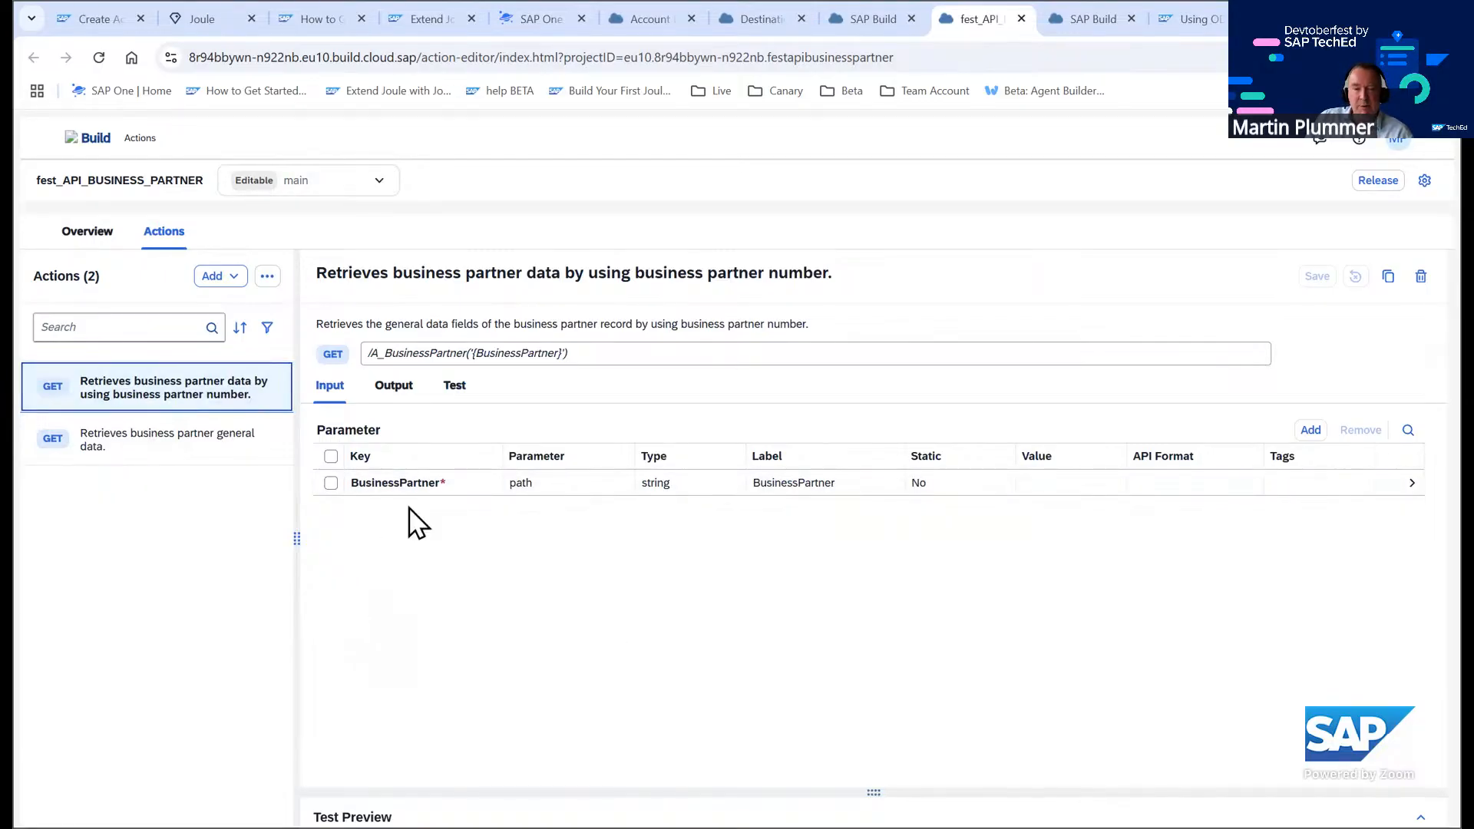
{"action": "left_click", "coordinate": [400, 392]}
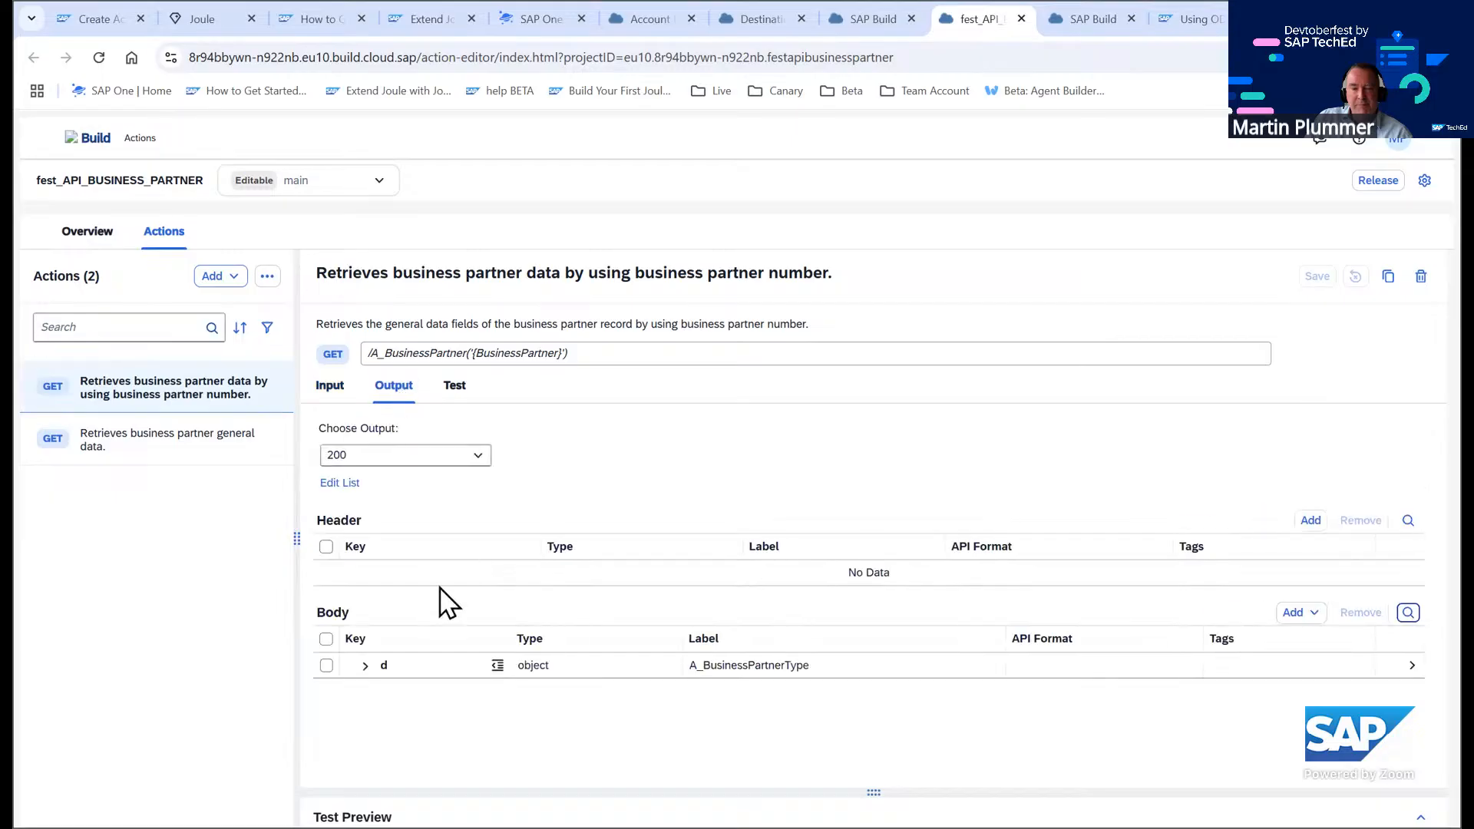
{"action": "left_click", "coordinate": [363, 665]}
{"action": "scroll", "coordinate": [472, 691], "scroll_direction": "down", "scroll_amount": 3}
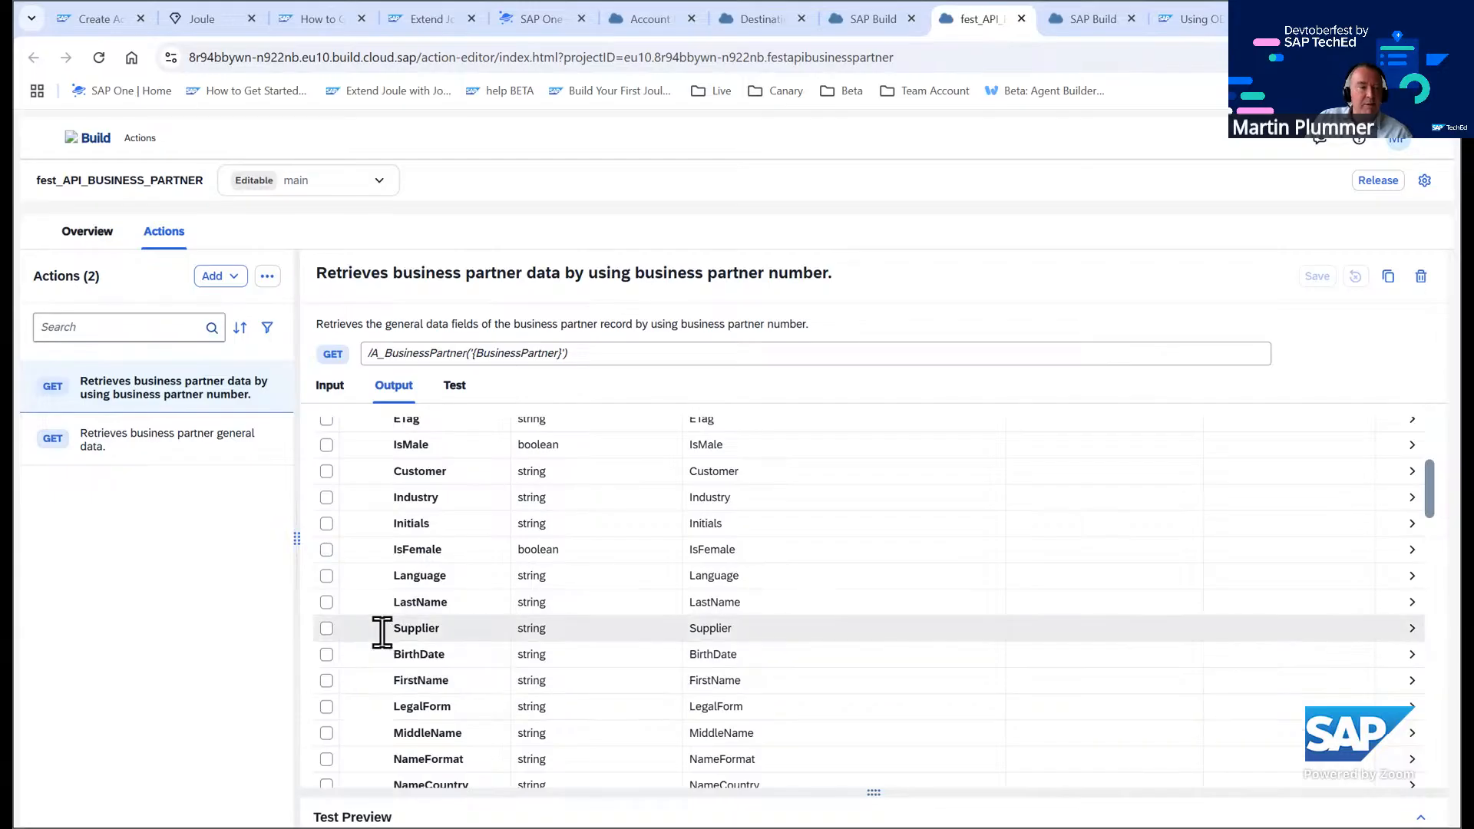
{"action": "scroll", "coordinate": [464, 587], "scroll_direction": "up", "scroll_amount": 3}
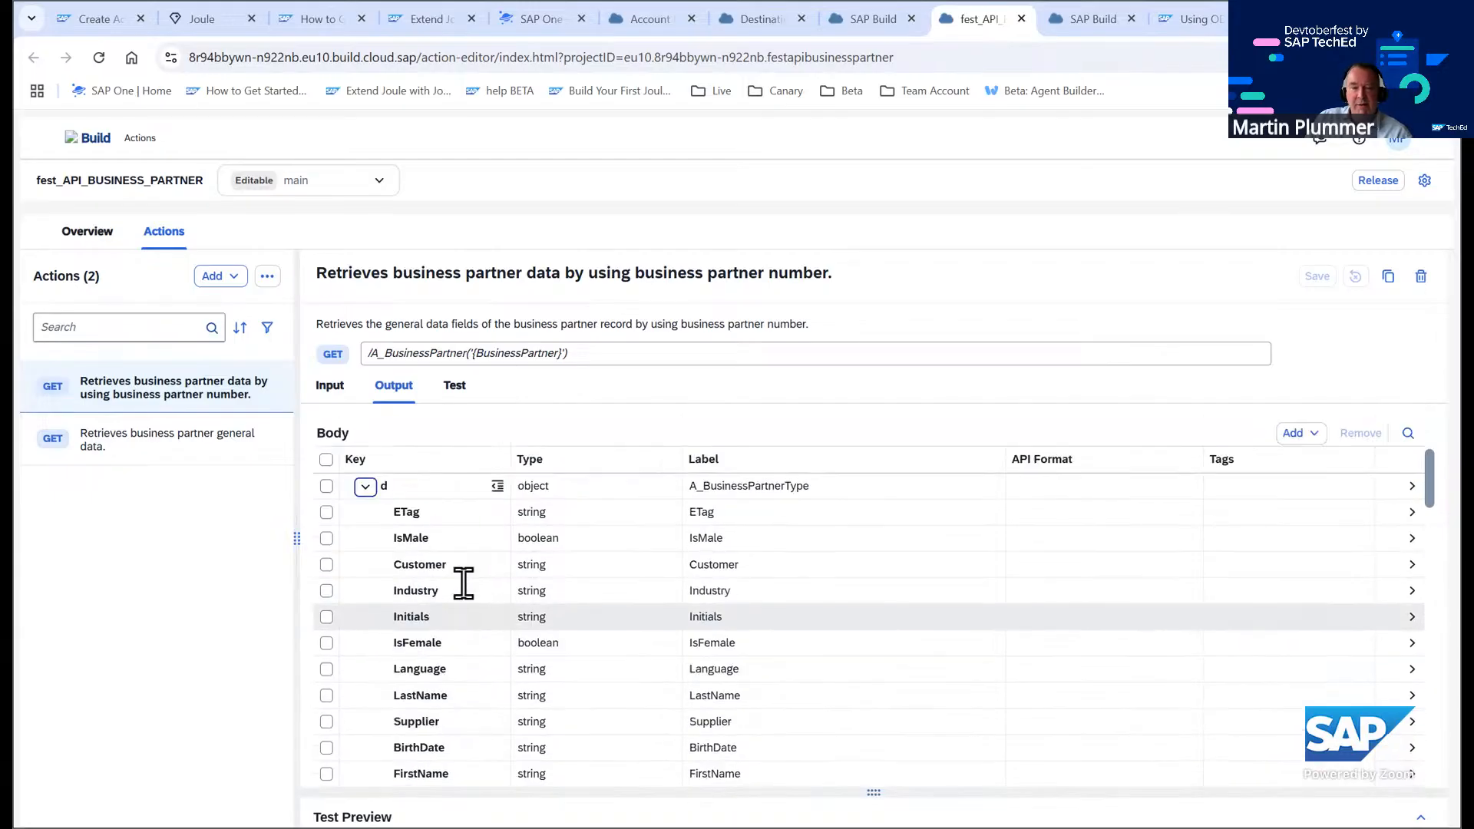
{"action": "scroll", "coordinate": [466, 589], "scroll_direction": "down", "scroll_amount": 1}
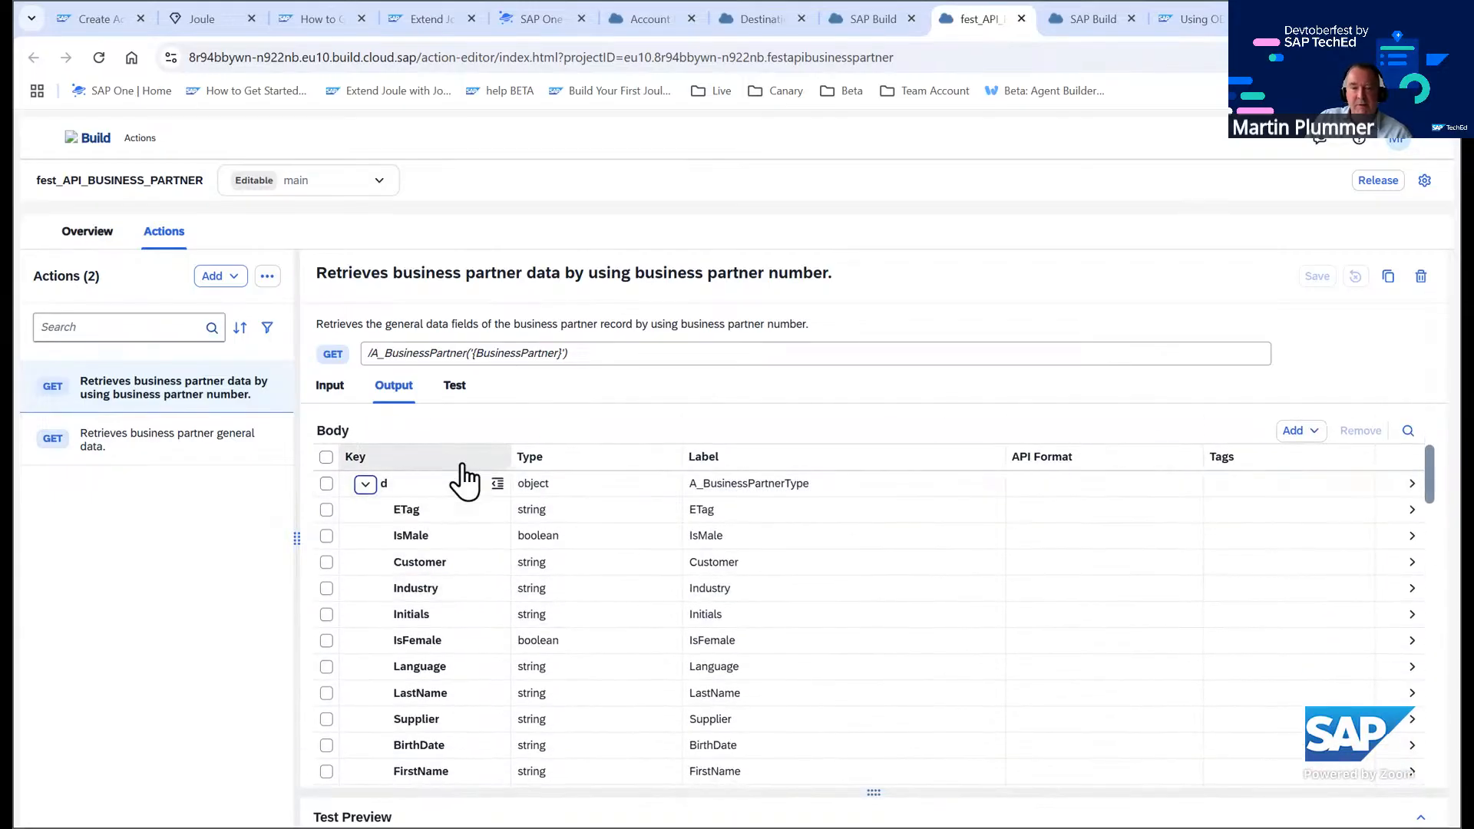
Sort the body fields by key, remove every output field except BusinessPartner, FirstName and LastName, and save the action
{"action": "left_click", "coordinate": [500, 461]}
{"action": "left_click", "coordinate": [430, 489]}
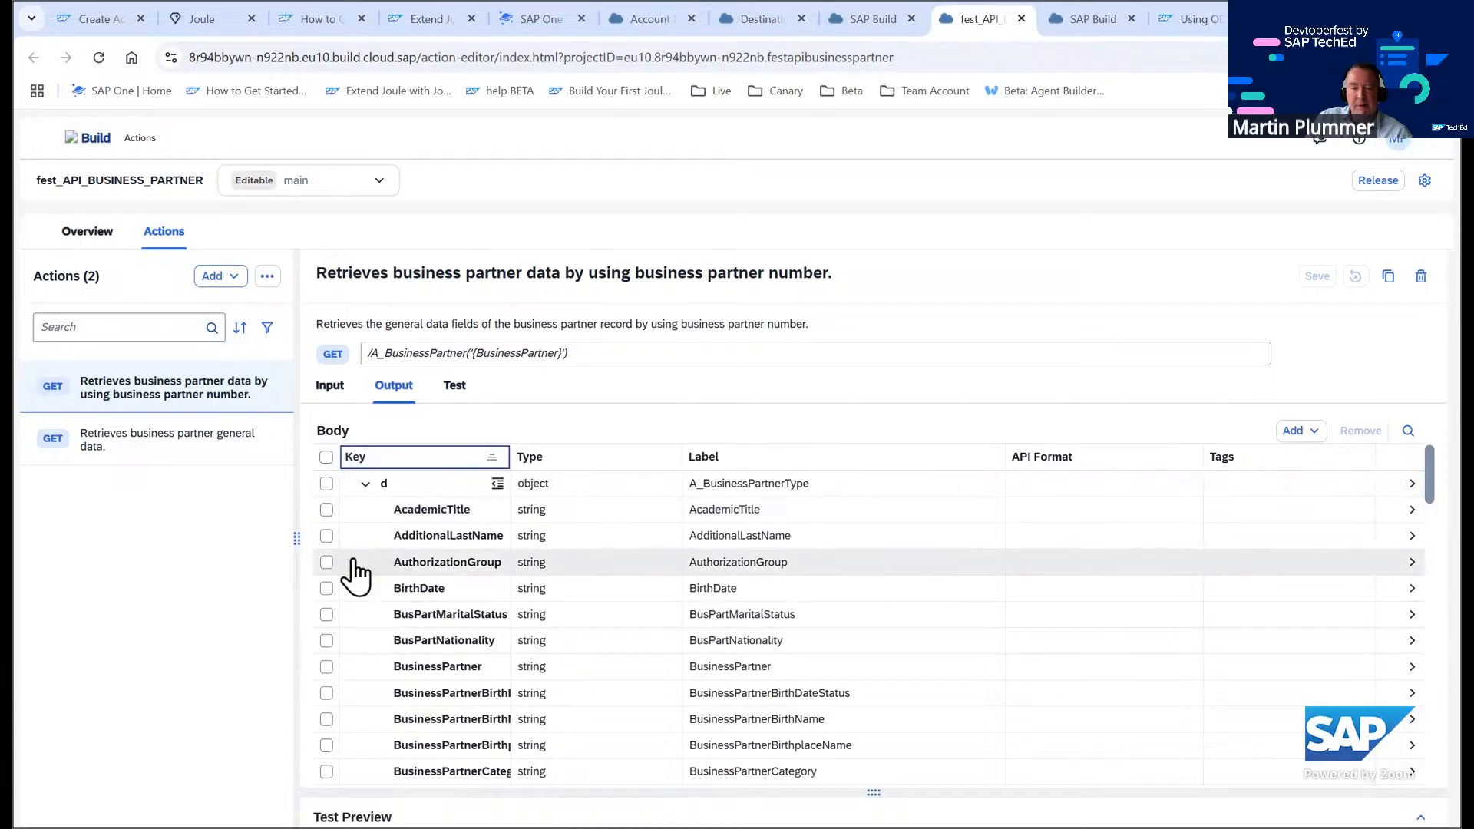
{"action": "left_click", "coordinate": [326, 483]}
{"action": "scroll", "coordinate": [434, 572], "scroll_direction": "down", "scroll_amount": 3}
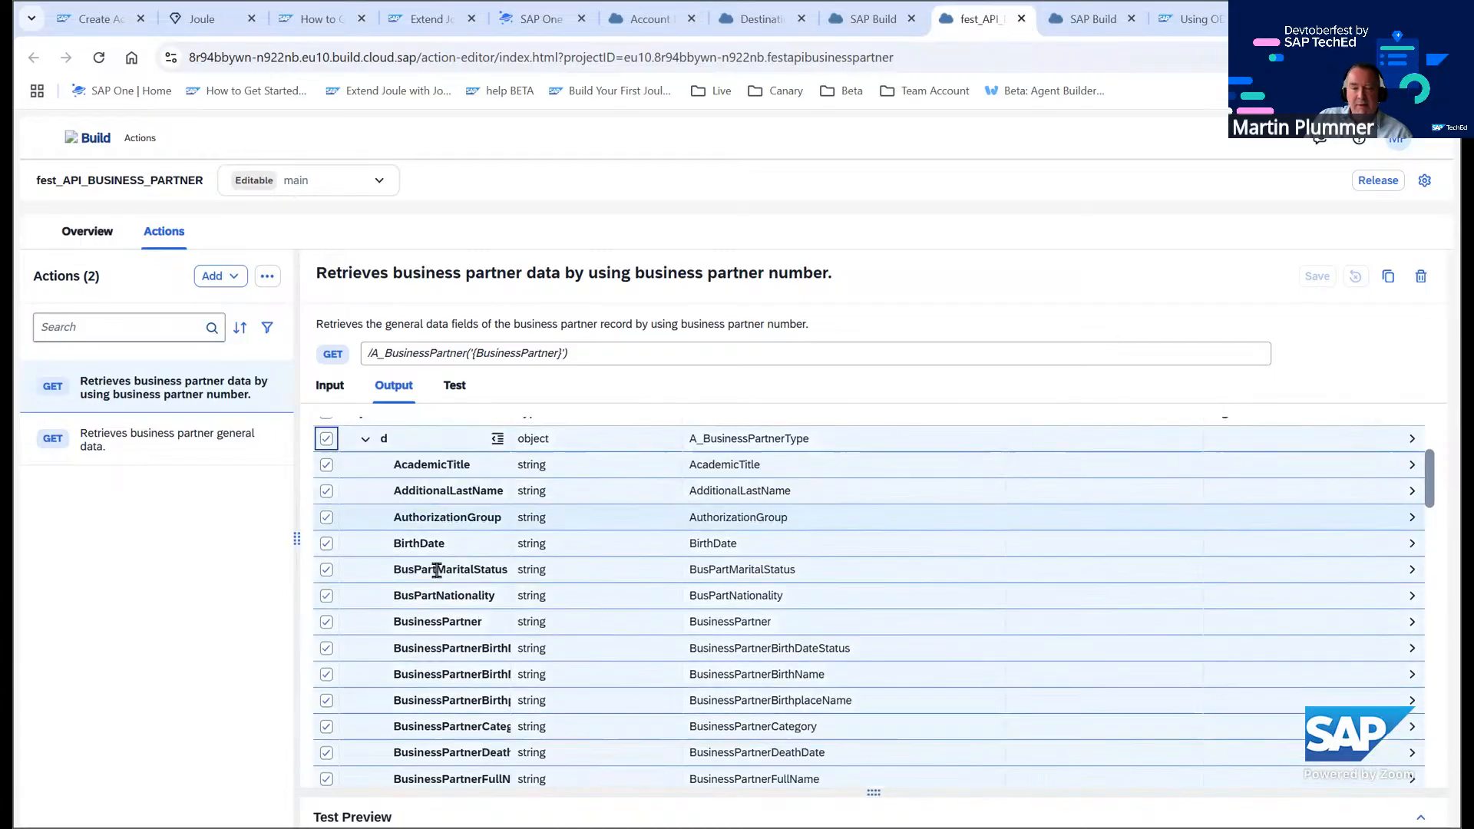
{"action": "scroll", "coordinate": [441, 561], "scroll_direction": "up", "scroll_amount": 2}
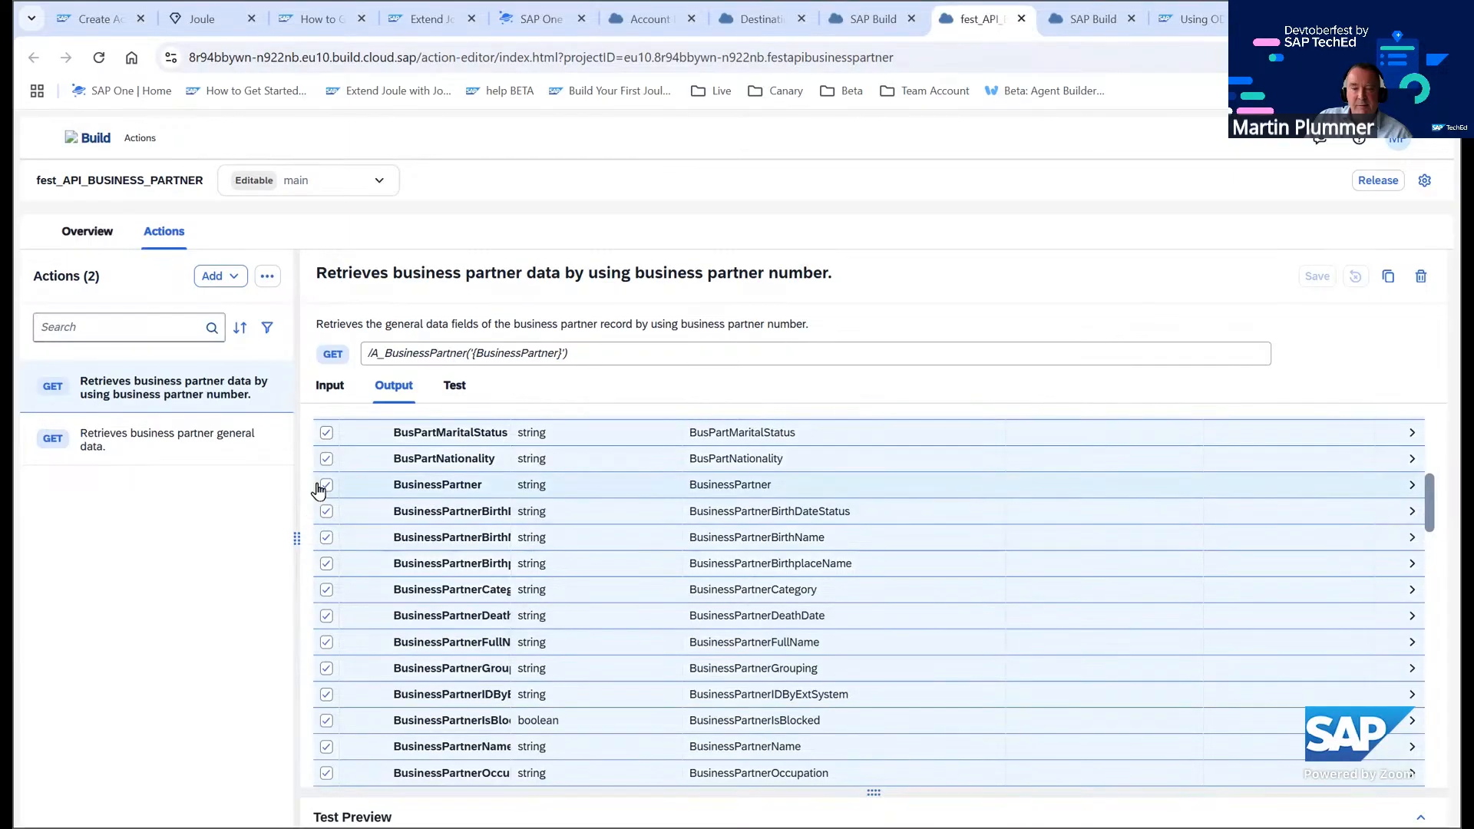
{"action": "left_click", "coordinate": [326, 484]}
{"action": "scroll", "coordinate": [388, 547], "scroll_direction": "down", "scroll_amount": 7}
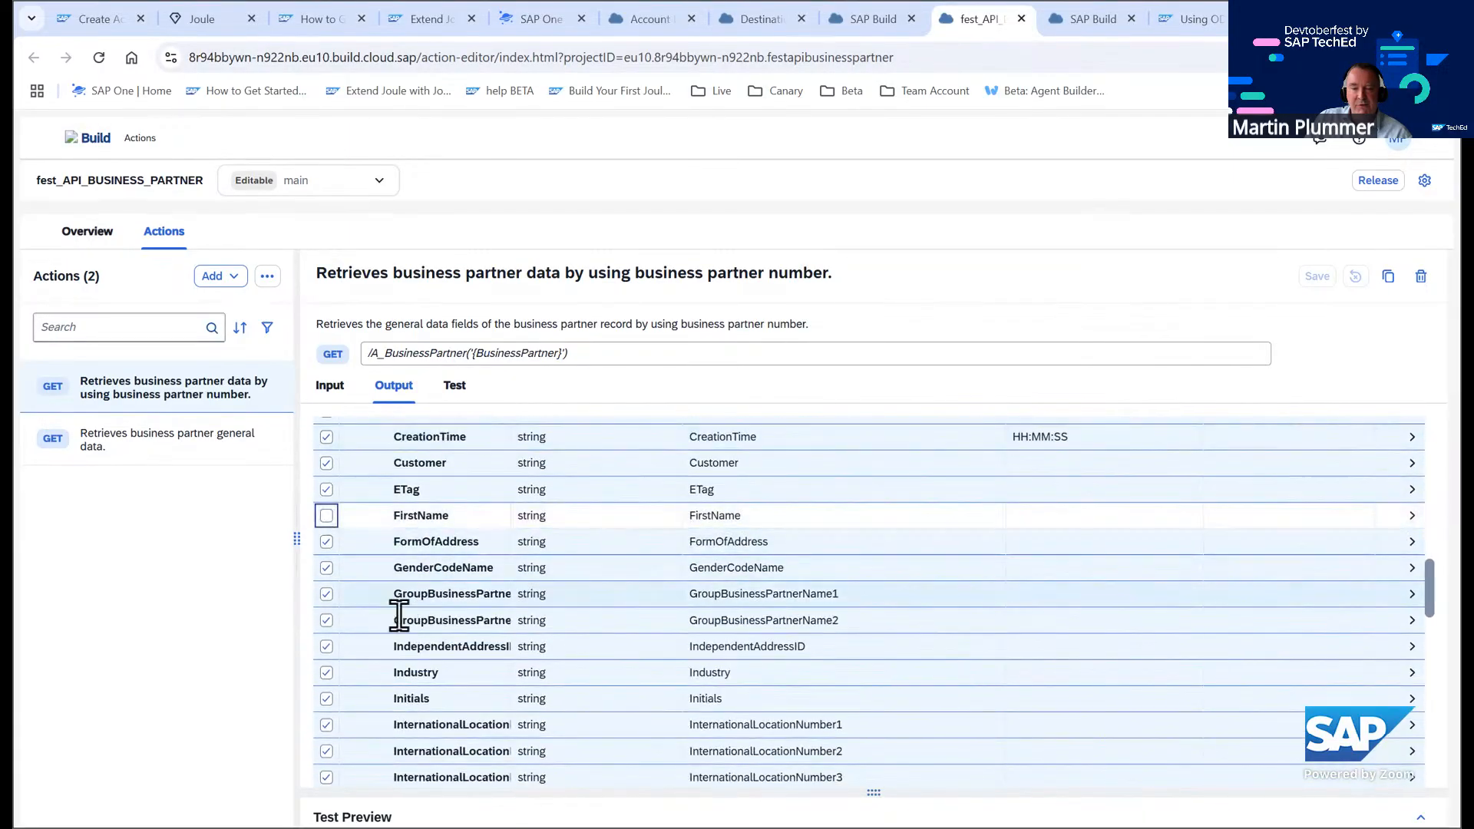
{"action": "scroll", "coordinate": [396, 610], "scroll_direction": "down", "scroll_amount": 5}
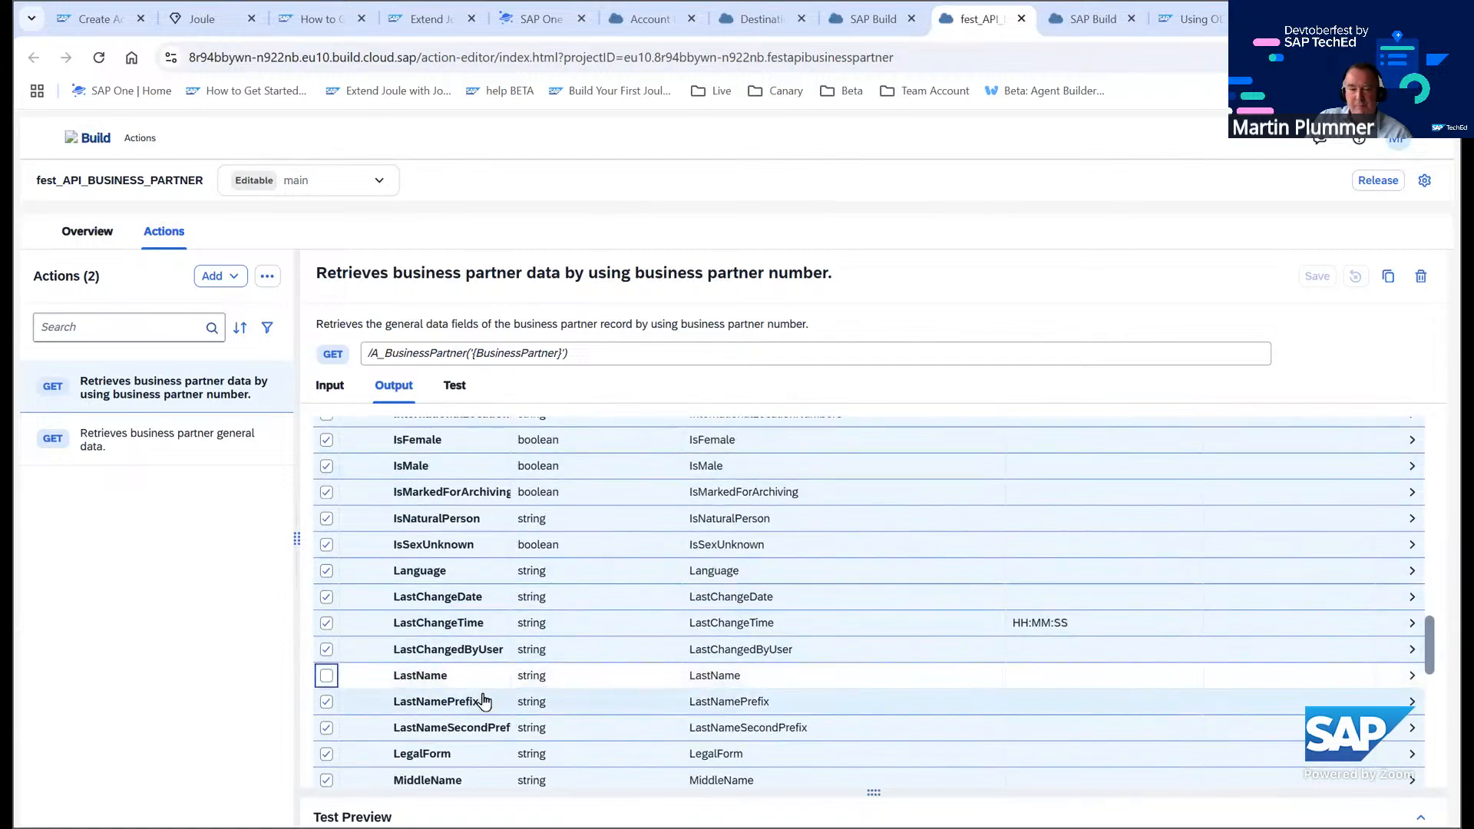
{"action": "scroll", "coordinate": [1332, 520], "scroll_direction": "up", "scroll_amount": 4}
{"action": "scroll", "coordinate": [1343, 507], "scroll_direction": "up", "scroll_amount": 6}
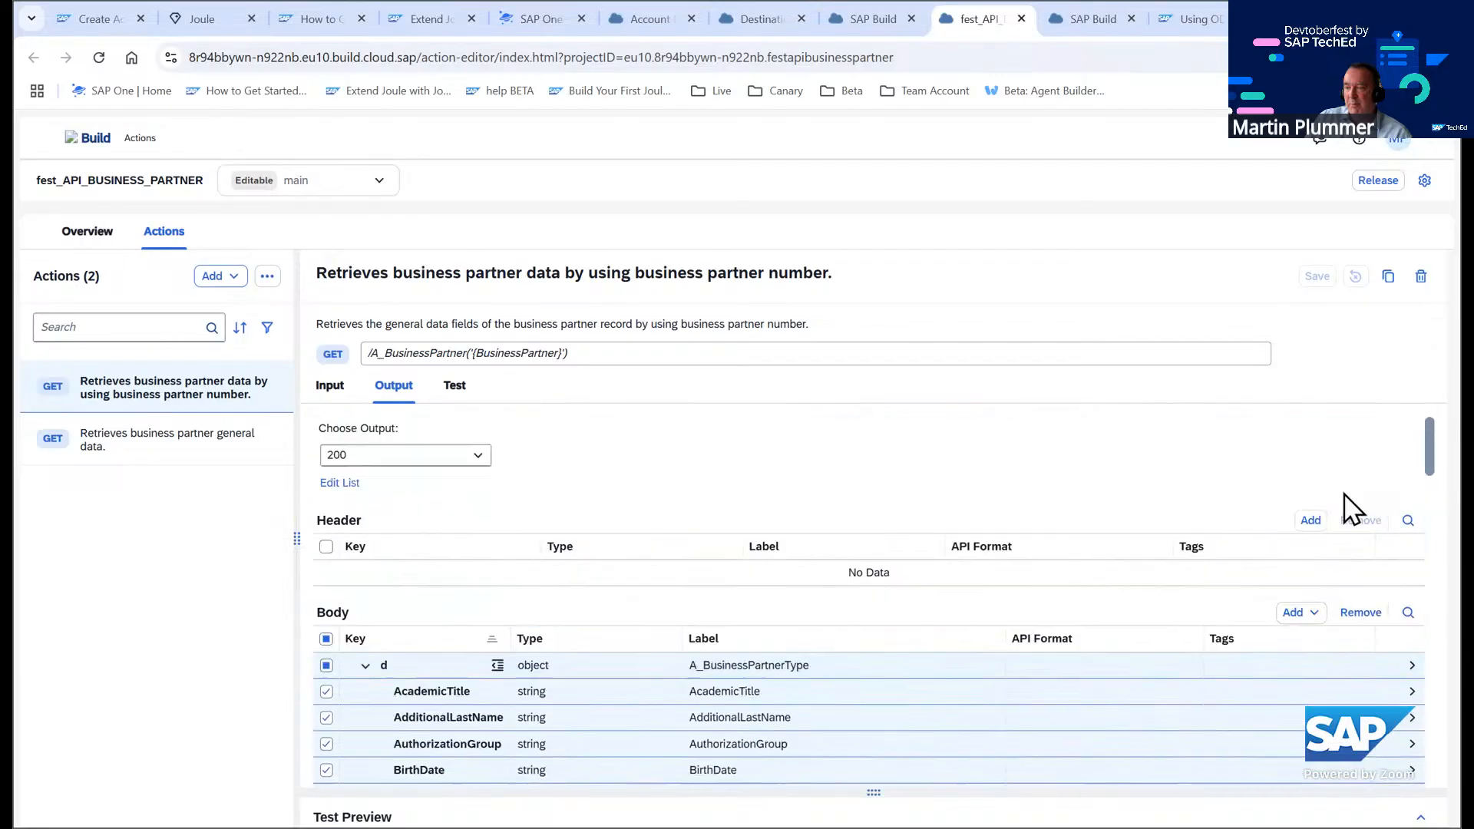
{"action": "left_click", "coordinate": [1353, 613]}
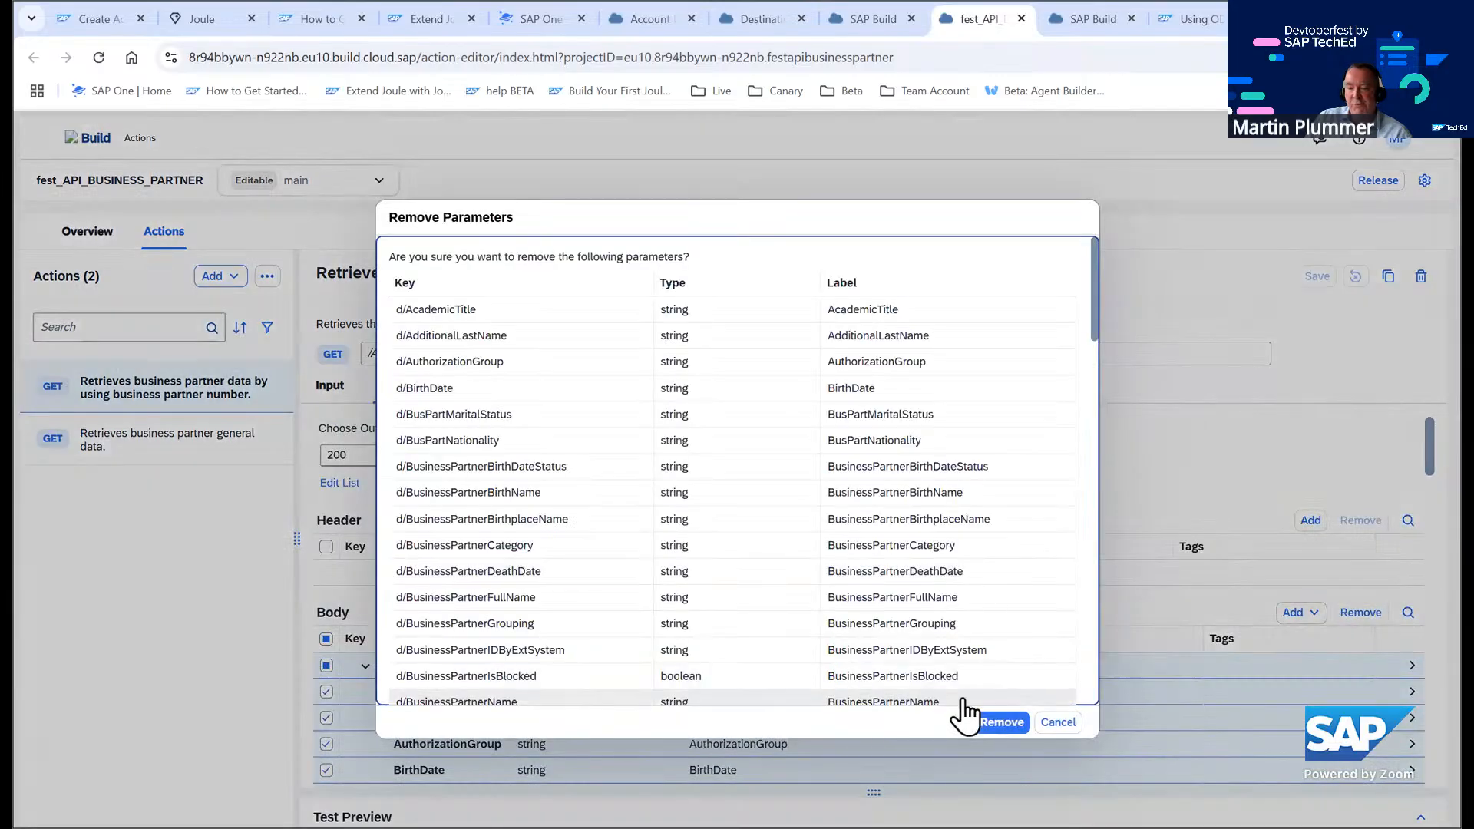
{"action": "left_click", "coordinate": [979, 719]}
{"action": "scroll", "coordinate": [776, 530], "scroll_direction": "down", "scroll_amount": 1}
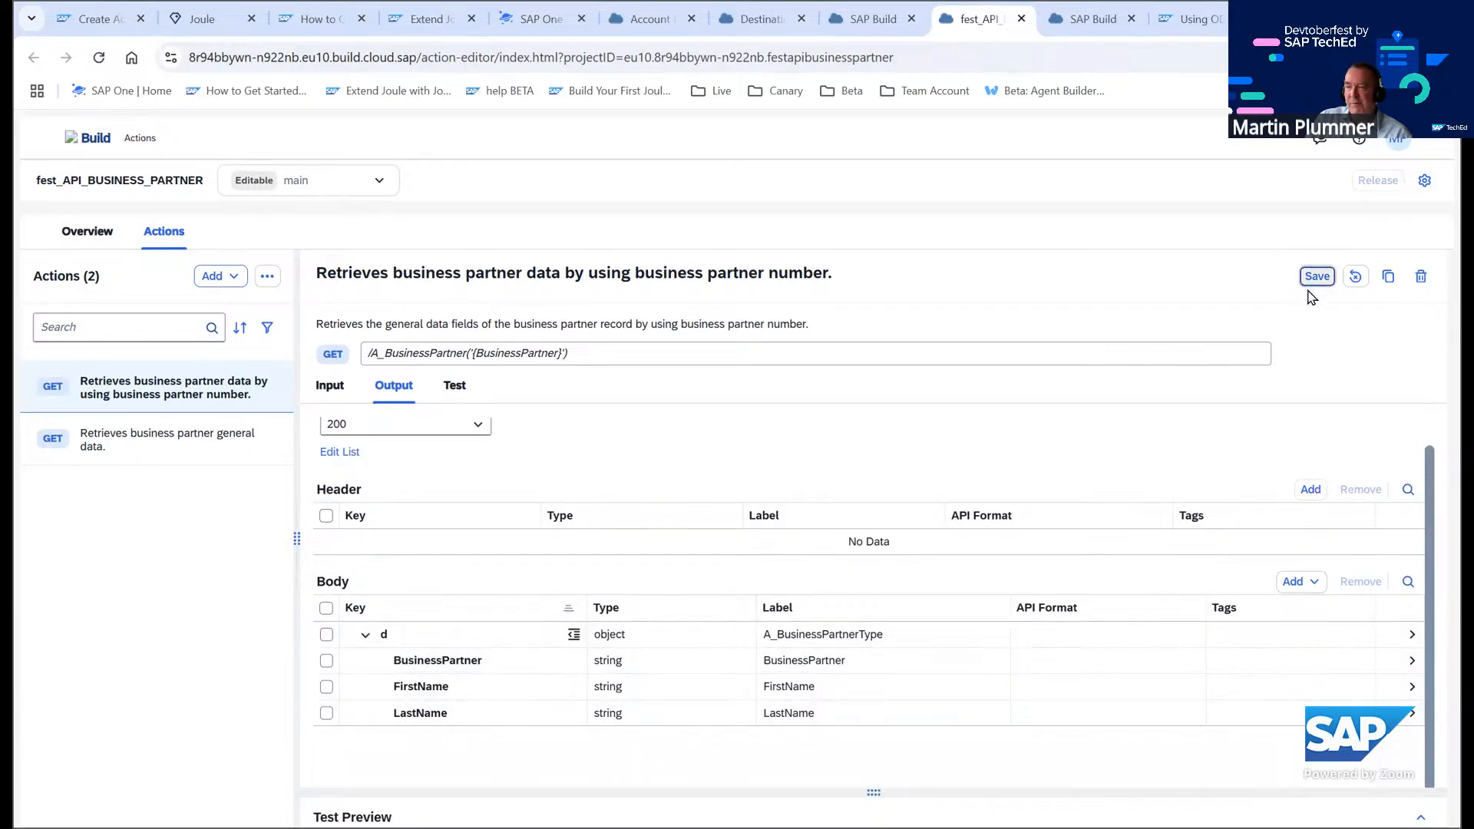
Test the by-number action by pasting a business partner number into the BusinessPartner input
{"action": "left_click", "coordinate": [459, 392]}
{"action": "scroll", "coordinate": [846, 582], "scroll_direction": "down", "scroll_amount": 1}
{"action": "left_click", "coordinate": [931, 696]}
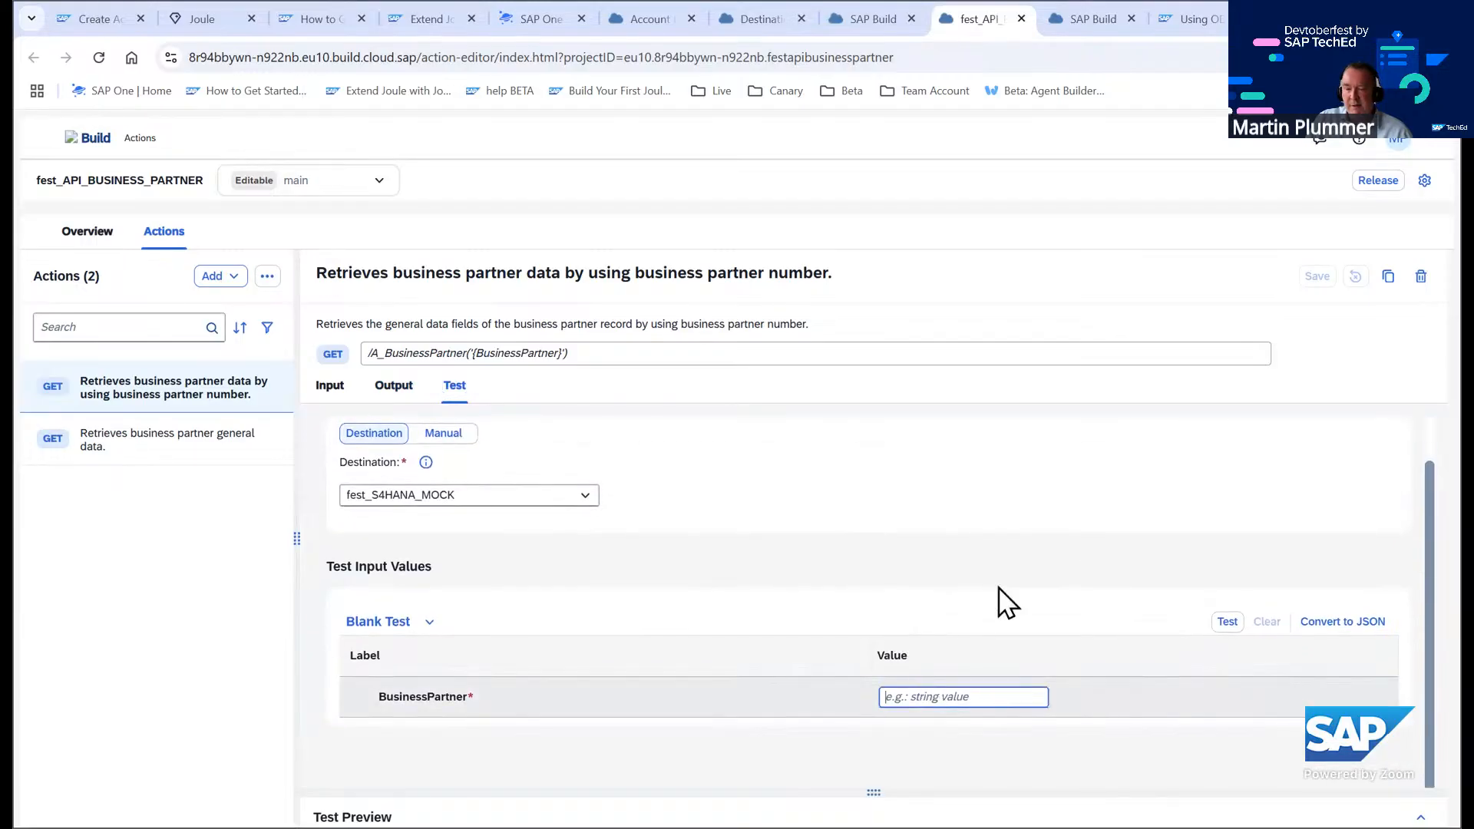
{"action": "type", "text": "1003764"}
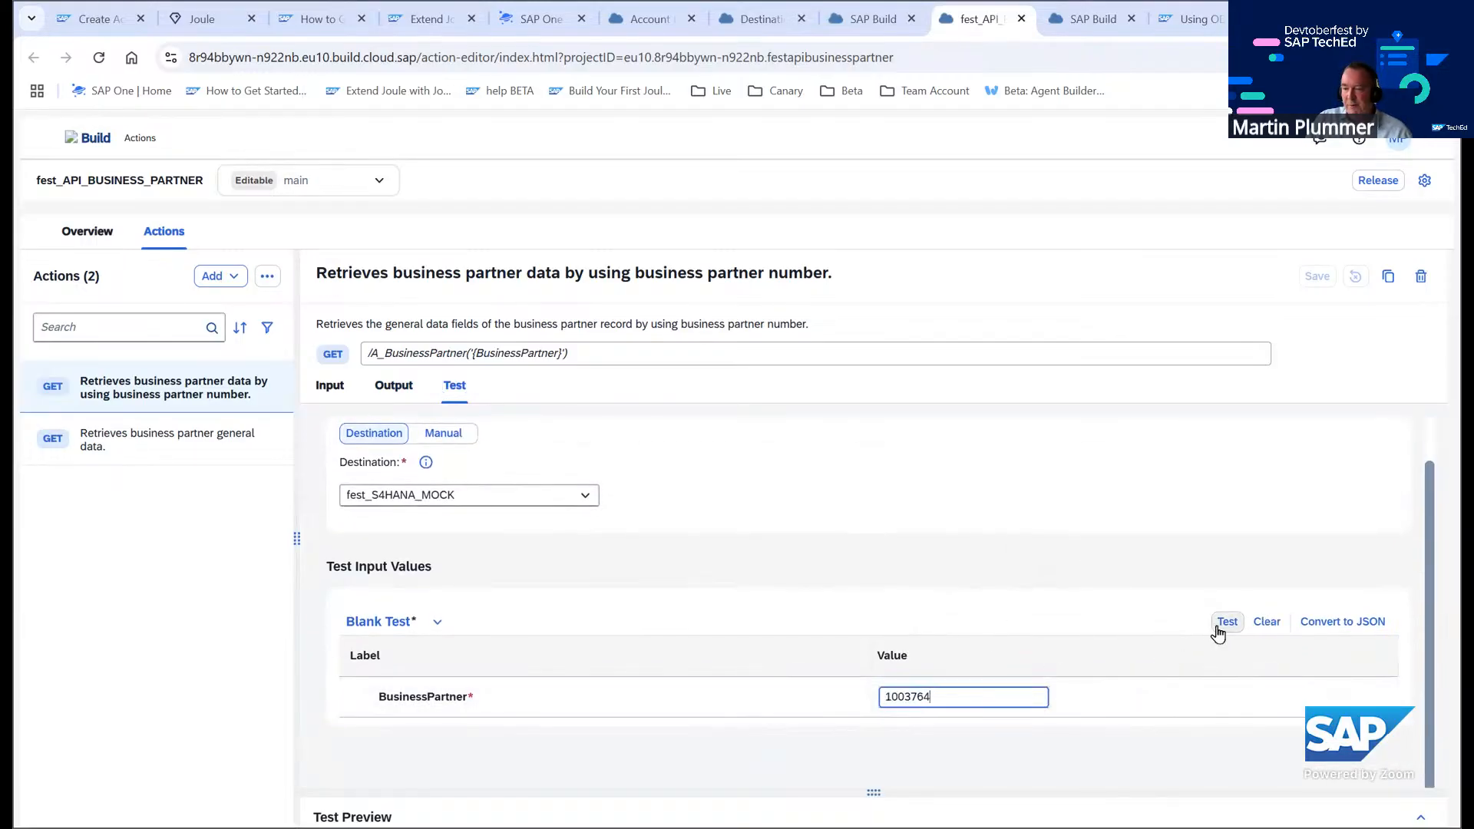
{"action": "left_click", "coordinate": [1217, 628]}
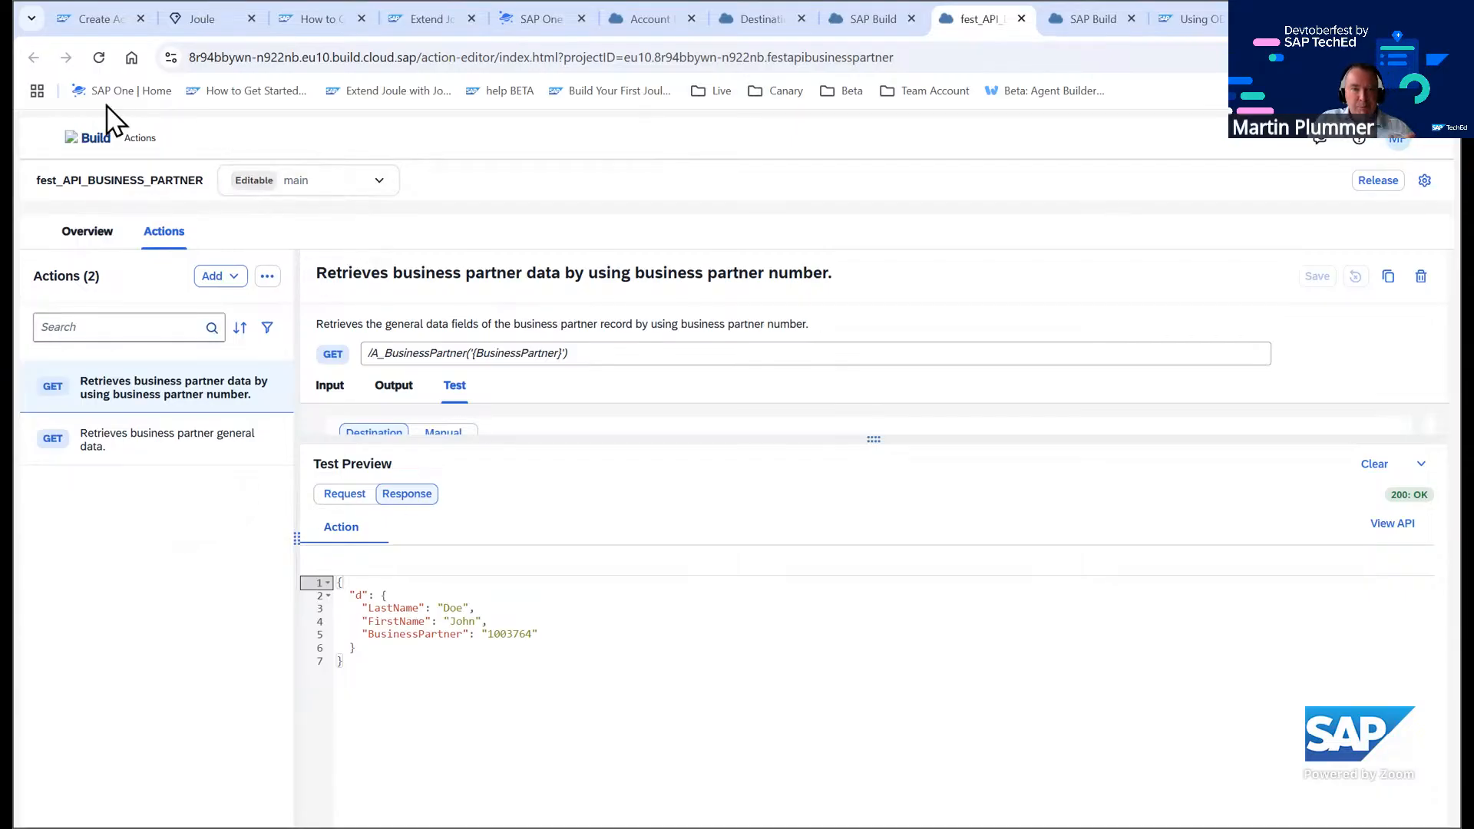
Start a new action project from the fest_Badge_Service OData destination
{"action": "left_click", "coordinate": [86, 141]}
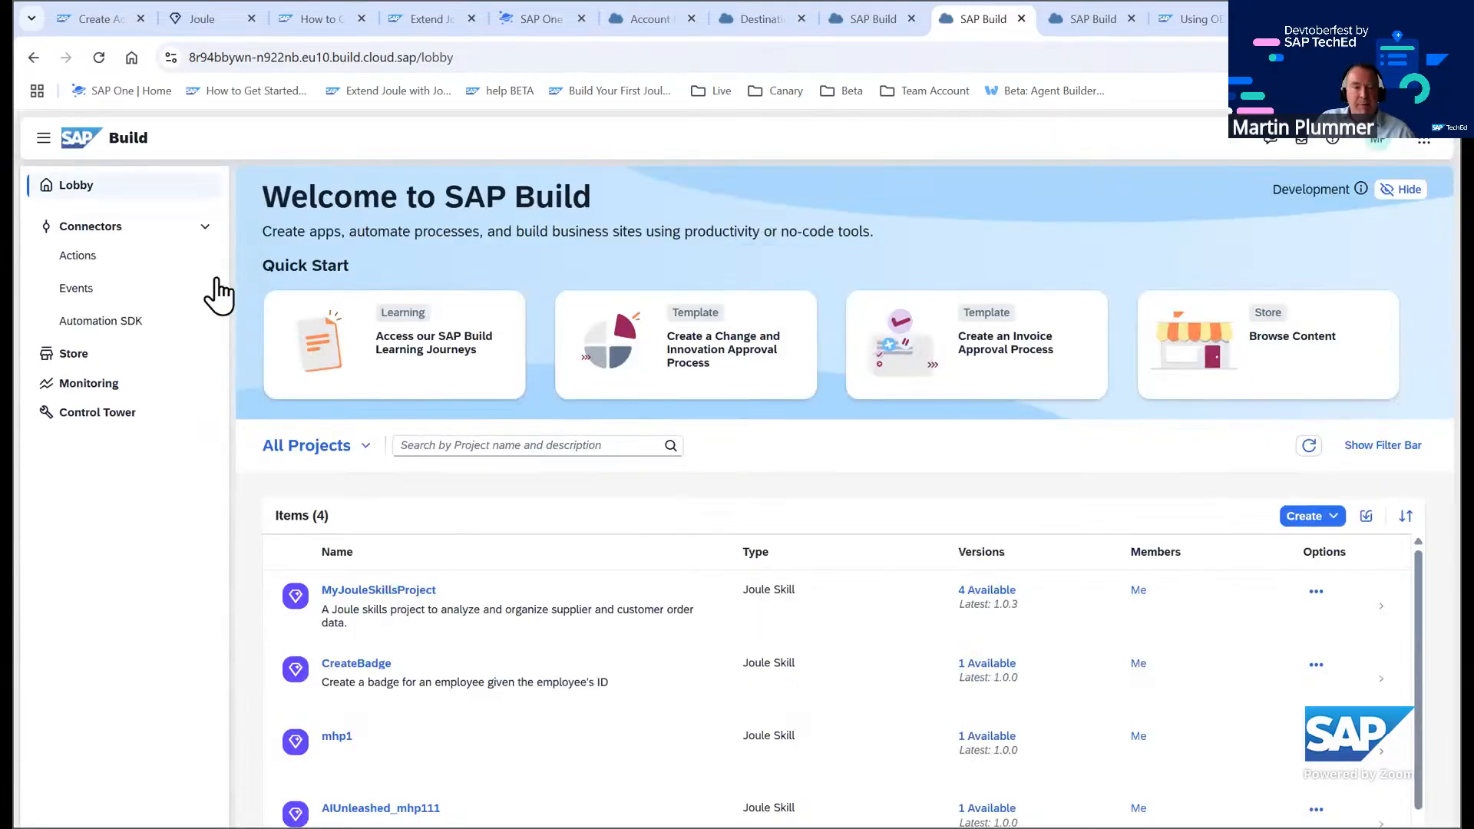
{"action": "left_click", "coordinate": [121, 412]}
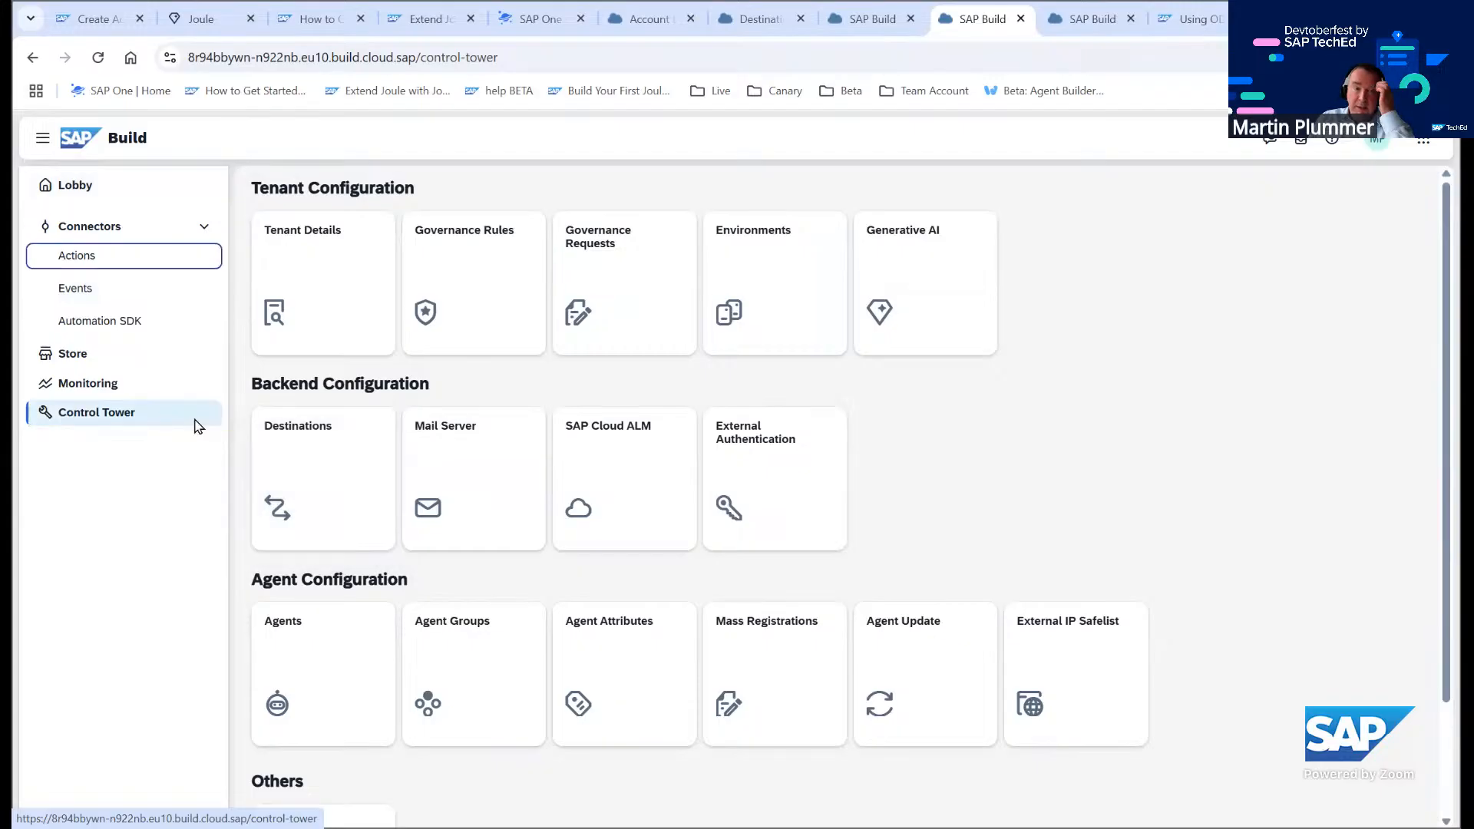
{"action": "left_click", "coordinate": [96, 269]}
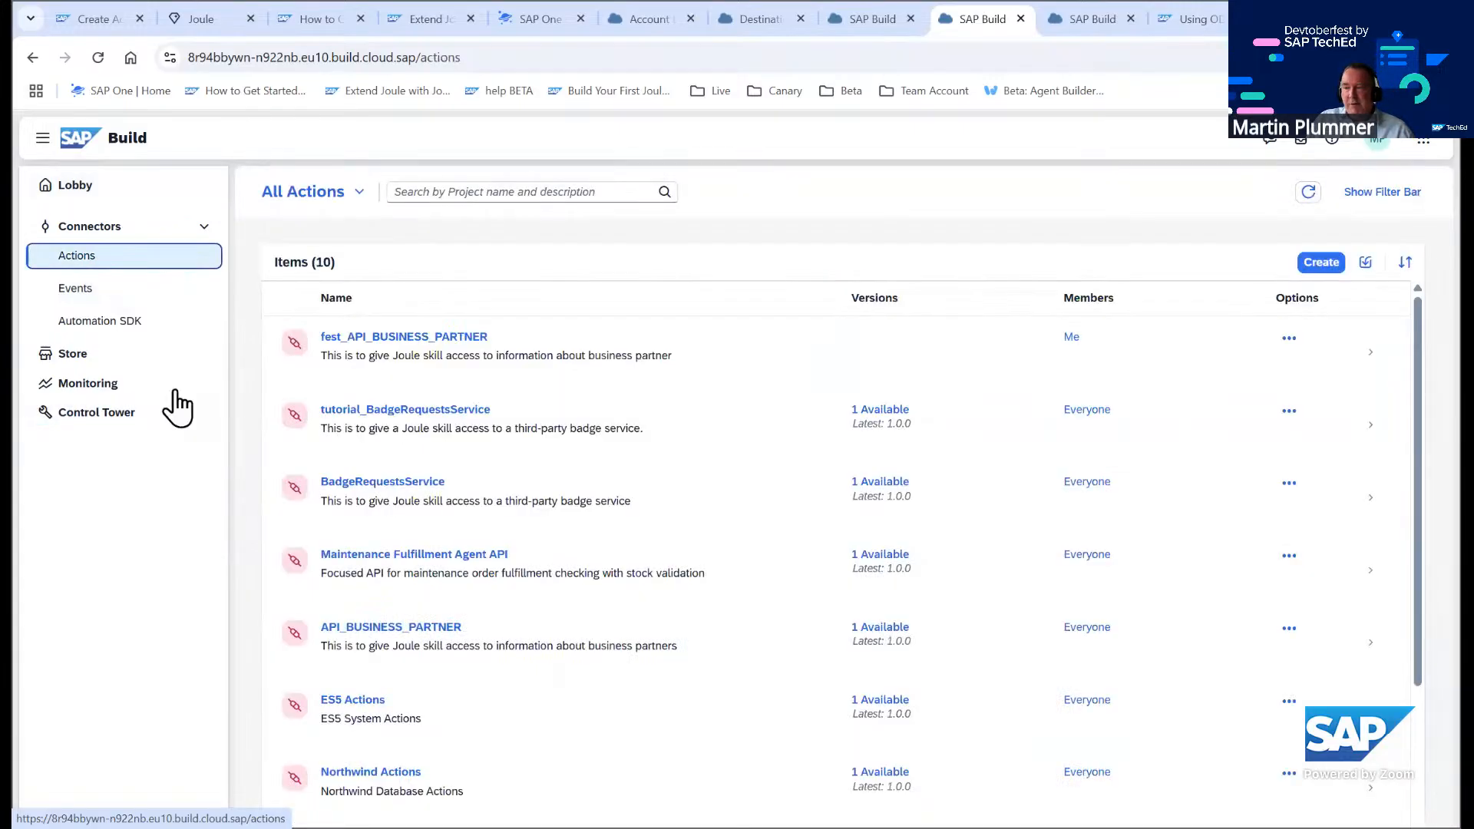
{"action": "left_click", "coordinate": [1324, 264]}
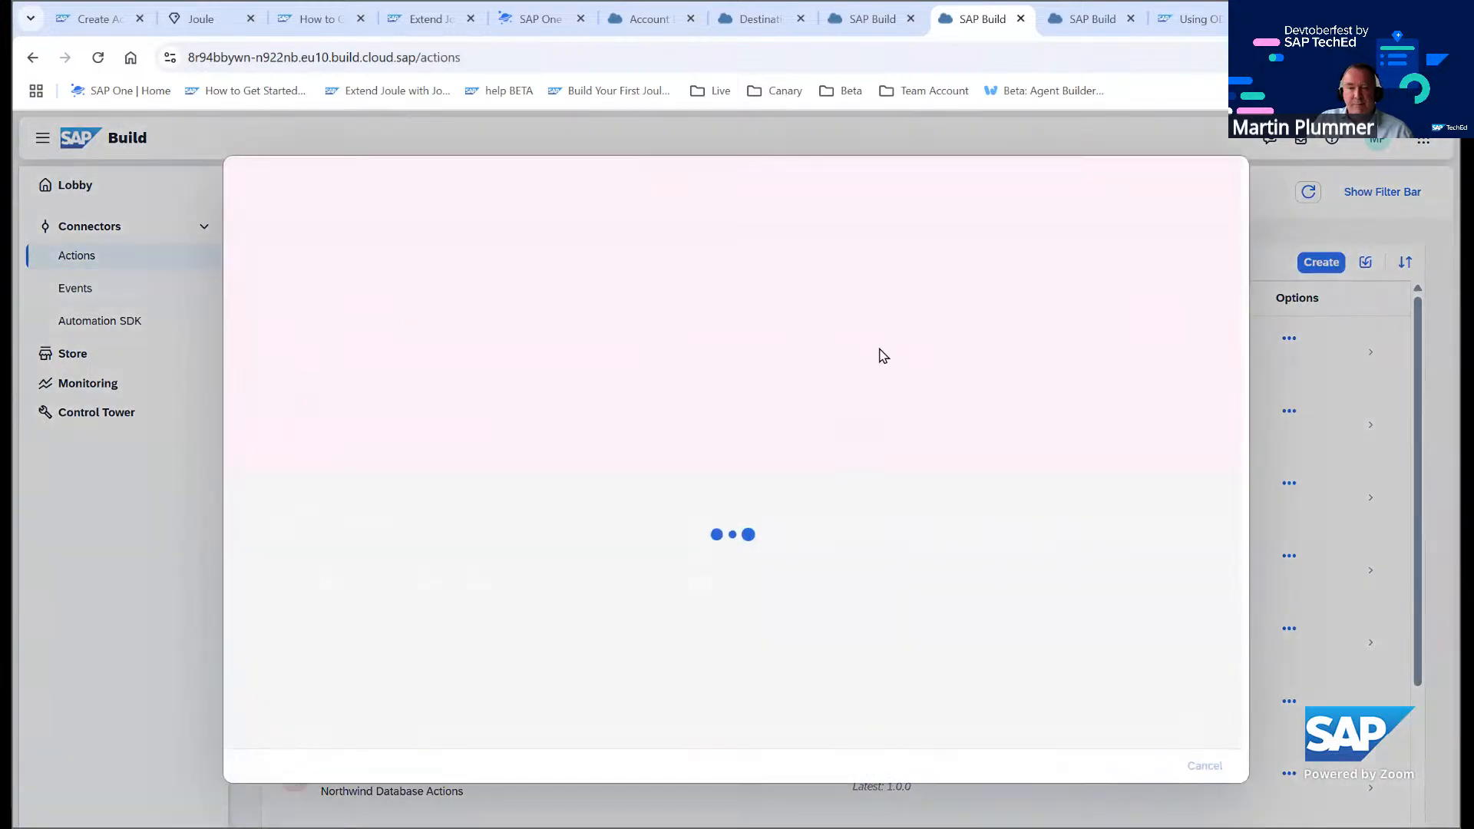
{"action": "left_click", "coordinate": [959, 446]}
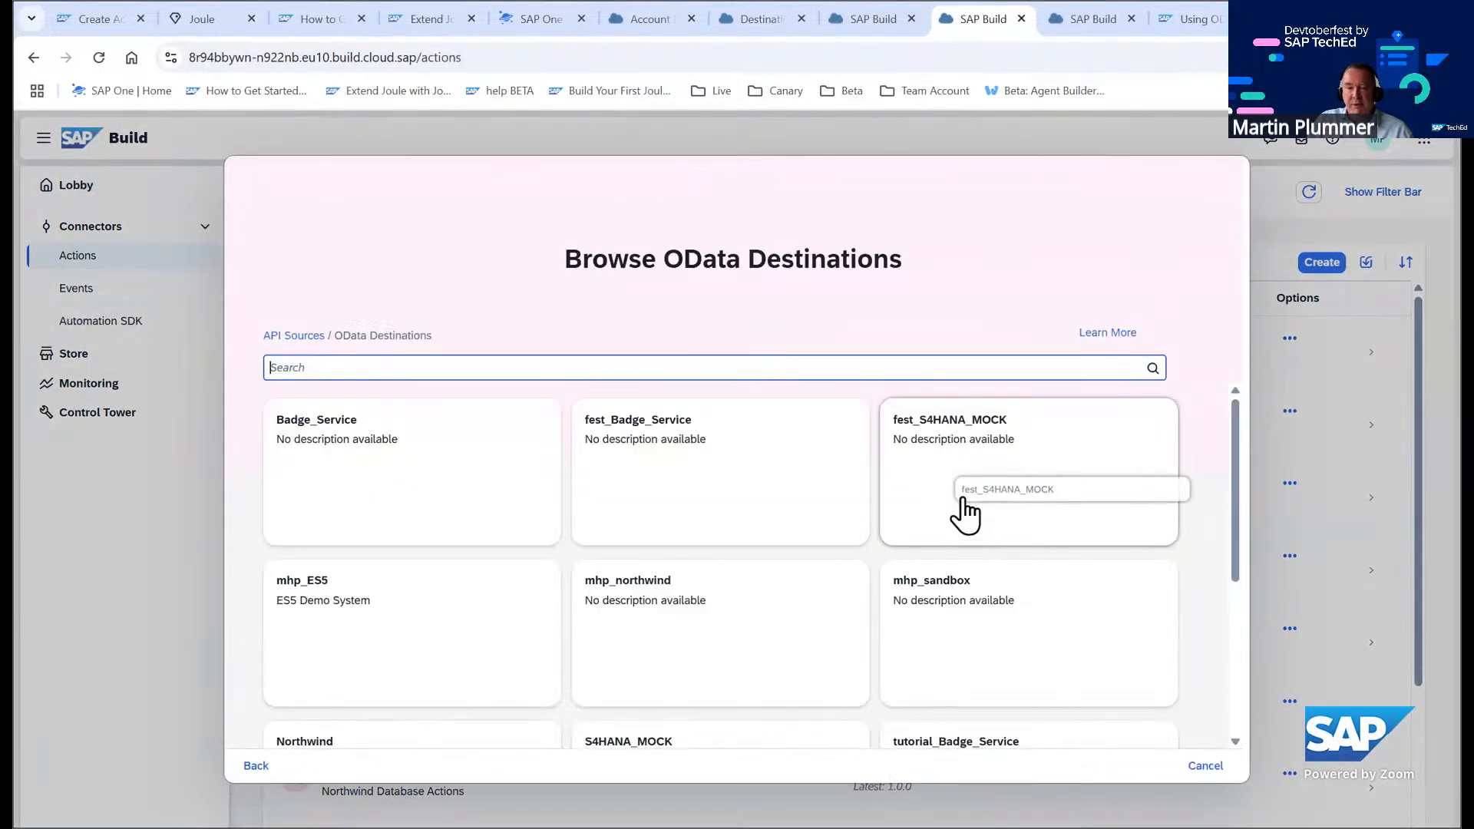
{"action": "left_click", "coordinate": [736, 486]}
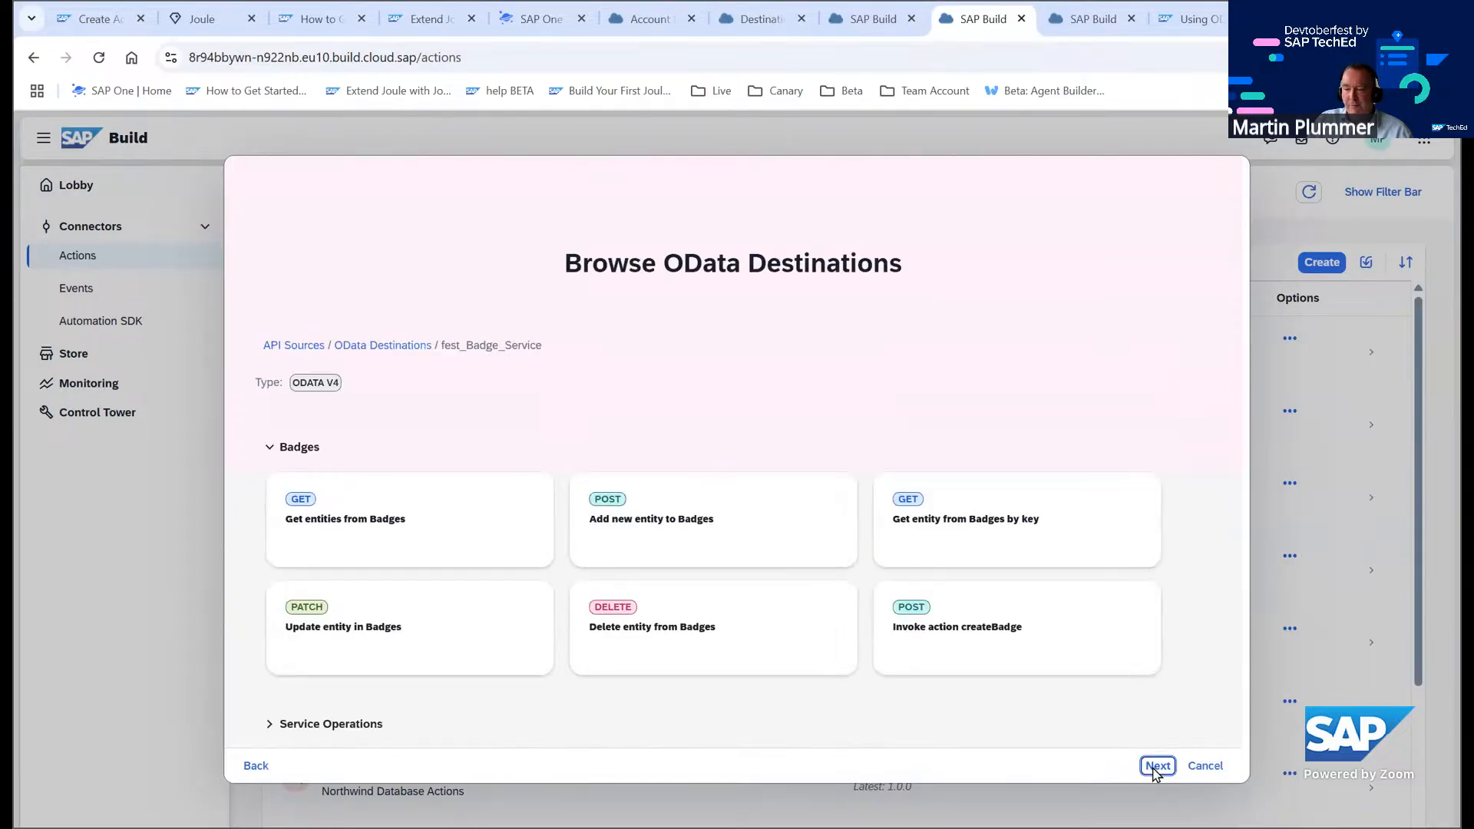
{"action": "left_click", "coordinate": [1160, 766]}
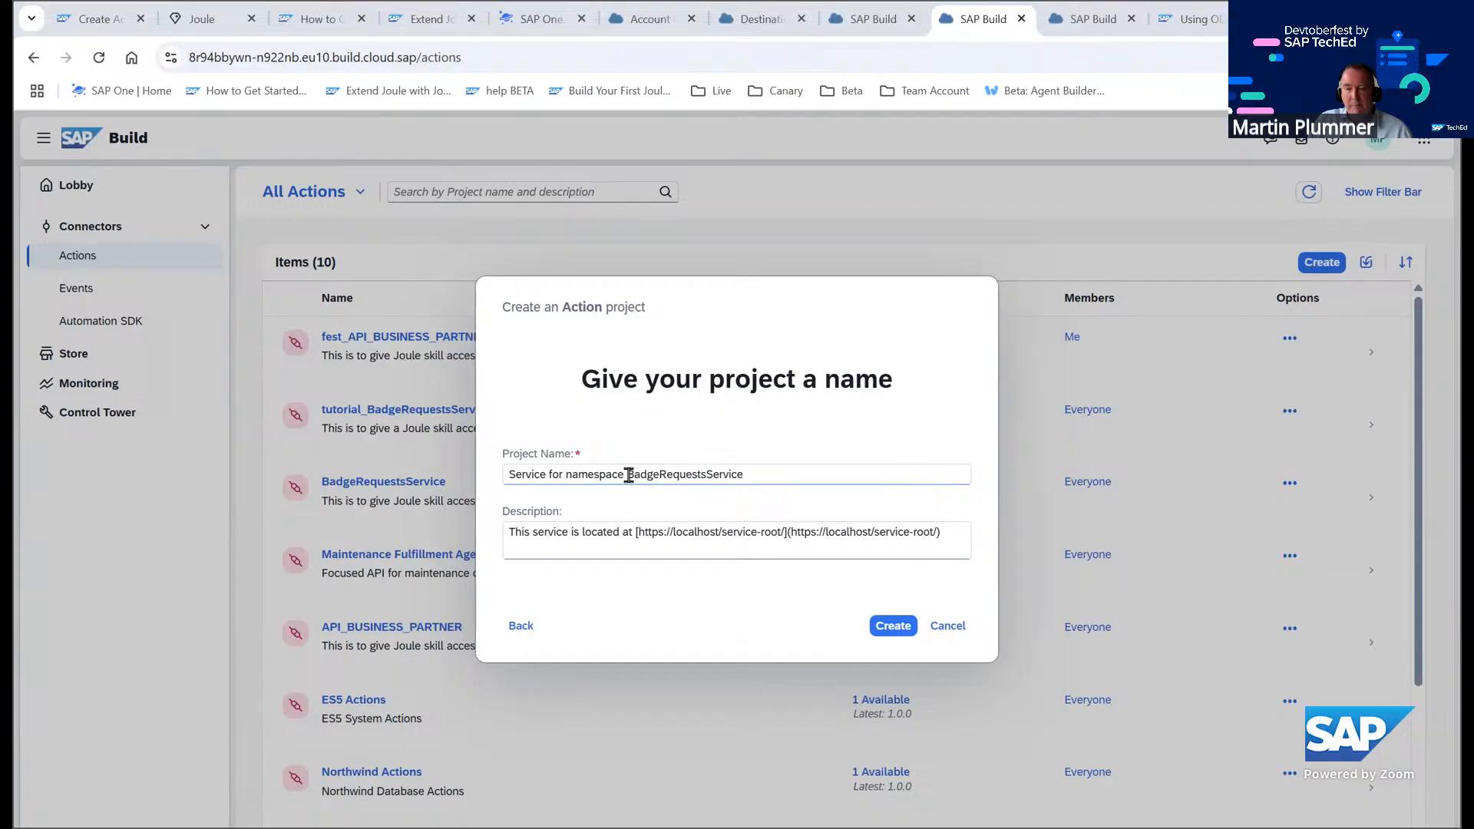
Name the project fest_BadgeRequestsService, replace its description with the pasted text, and create it
{"action": "left_click_drag", "start_coordinate": [628, 475], "coordinate": [419, 491]}
{"action": "type", "text": "fes"}
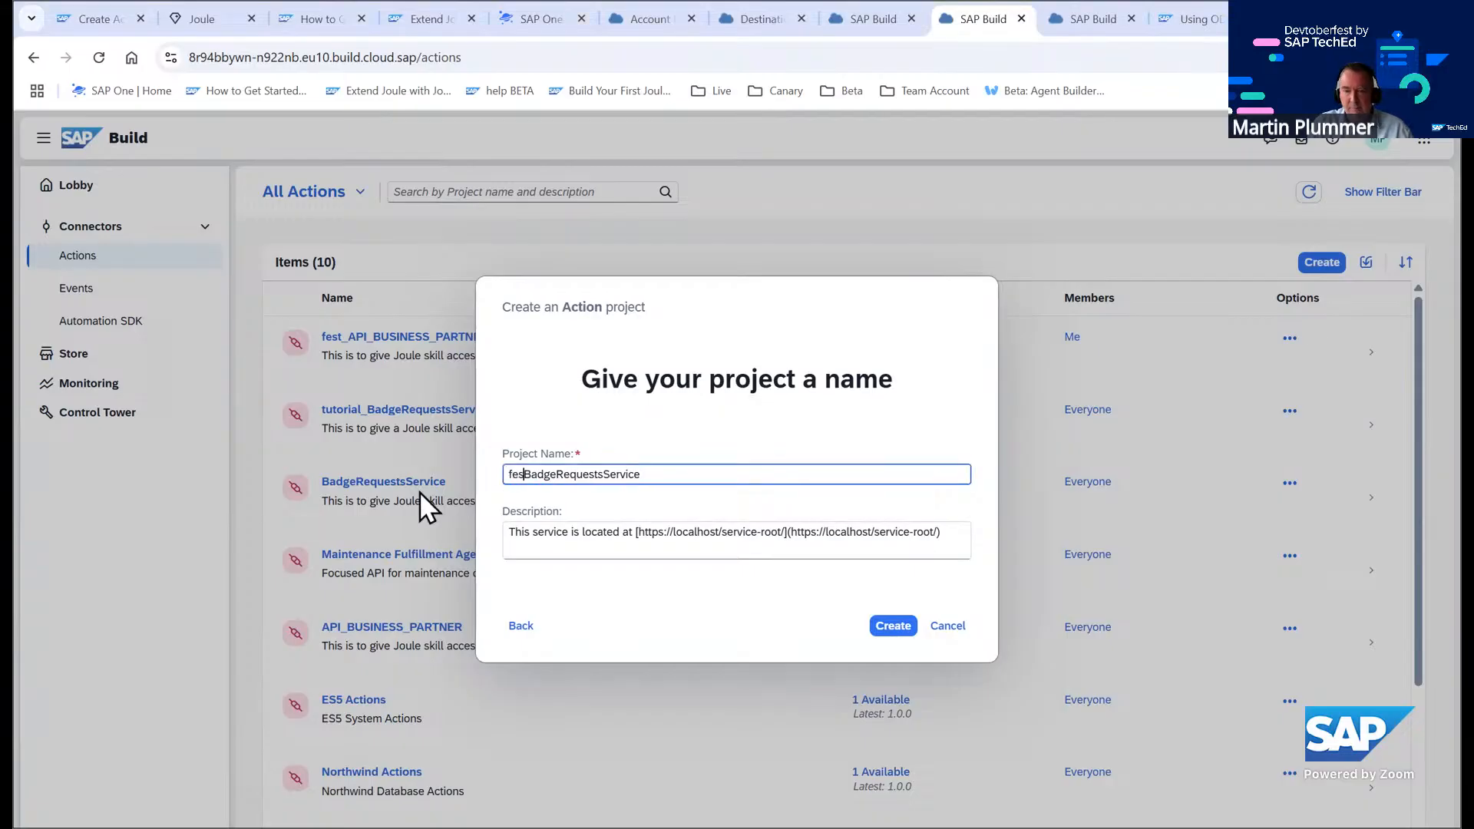
{"action": "type", "text": "t_"}
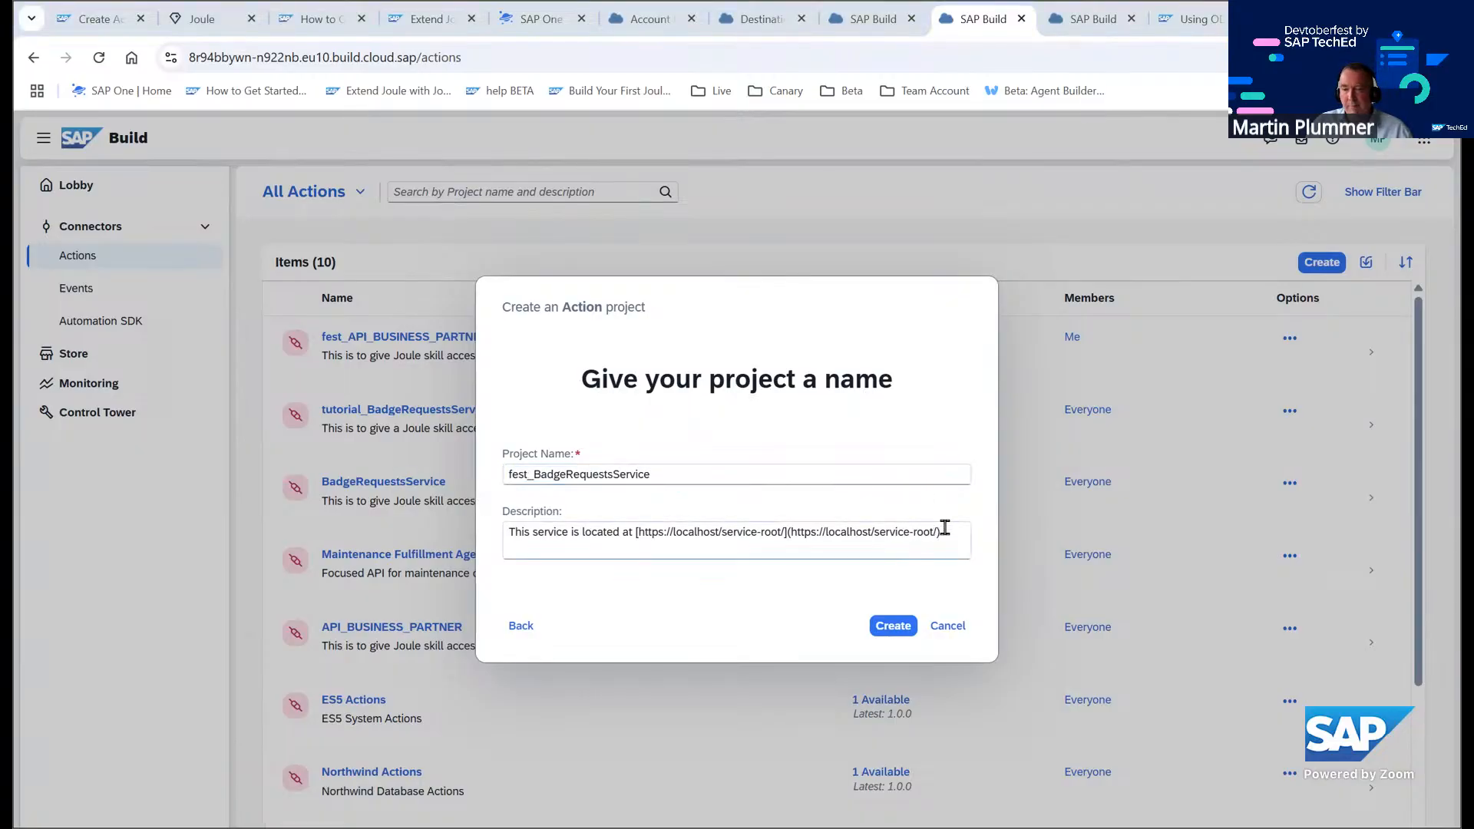
{"action": "left_click_drag", "start_coordinate": [943, 532], "coordinate": [479, 532]}
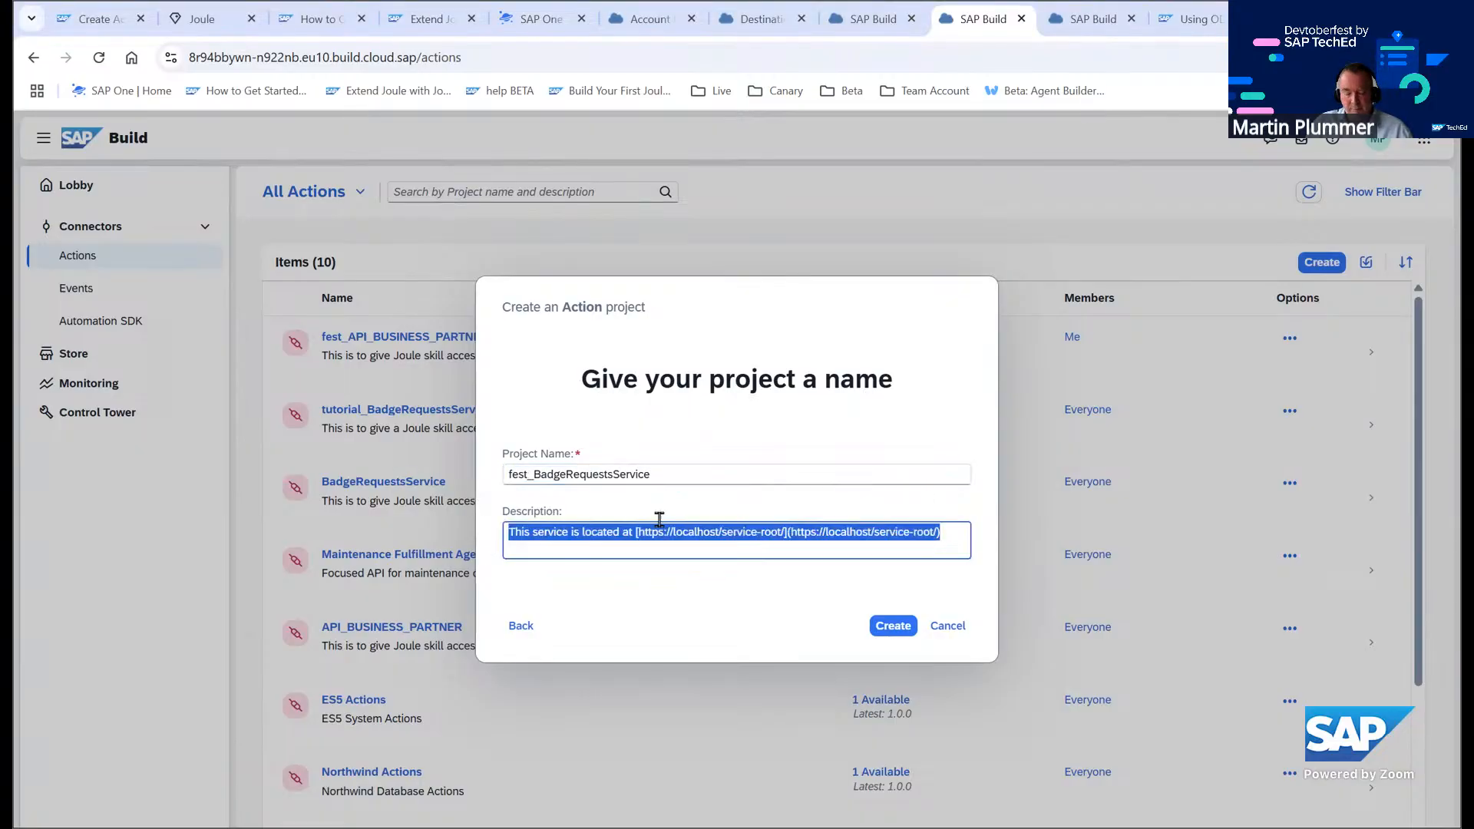
{"action": "type", "text": "This is to give Joule skill access to a third-party badge service"}
{"action": "left_click", "coordinate": [893, 626]}
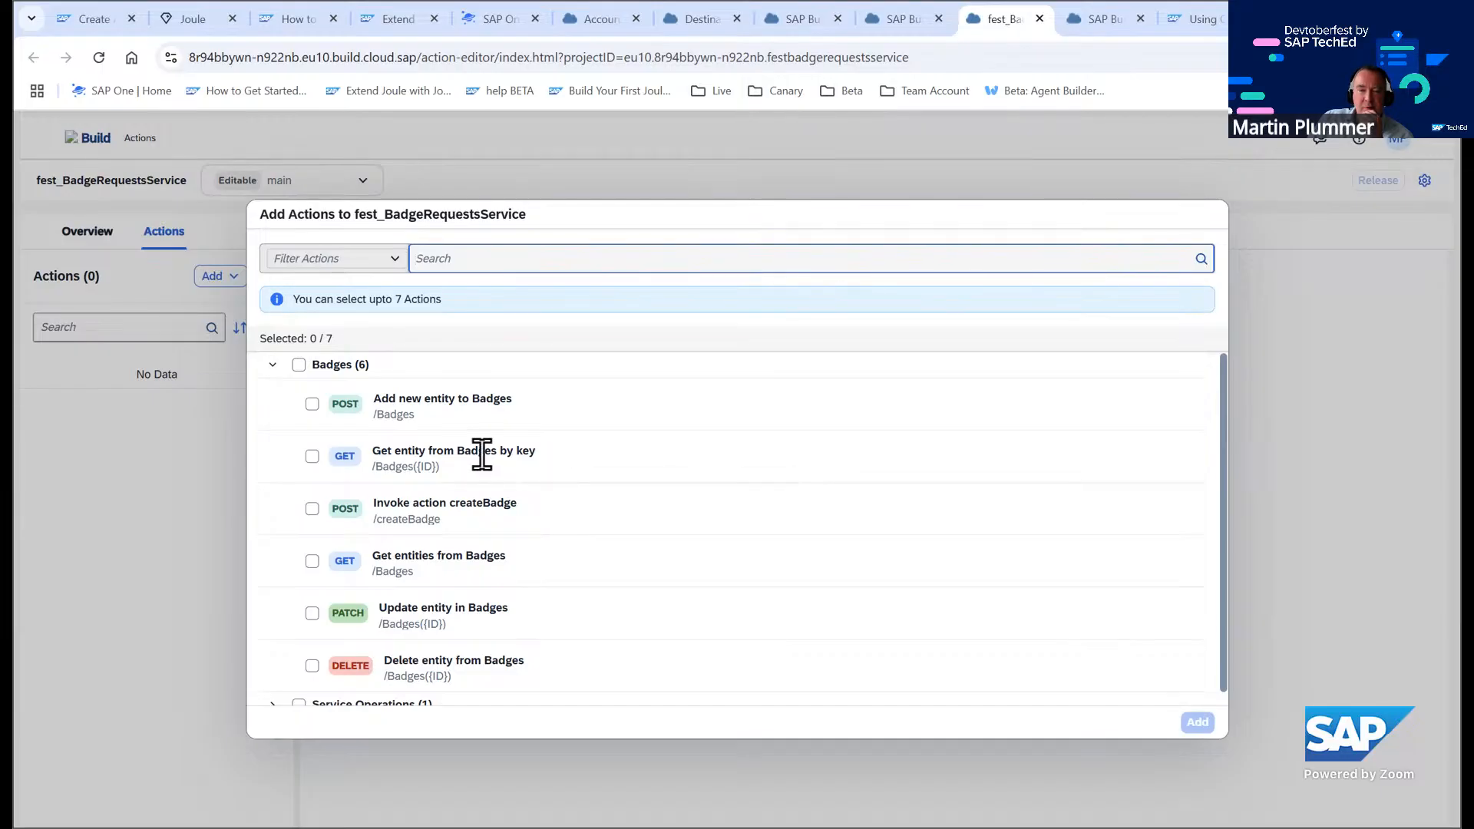
Add the Badges actions Get entity by key, Invoke createBadge, Get entities, Update entity and Delete entity to the project
{"action": "scroll", "coordinate": [577, 486], "scroll_direction": "down", "scroll_amount": 1}
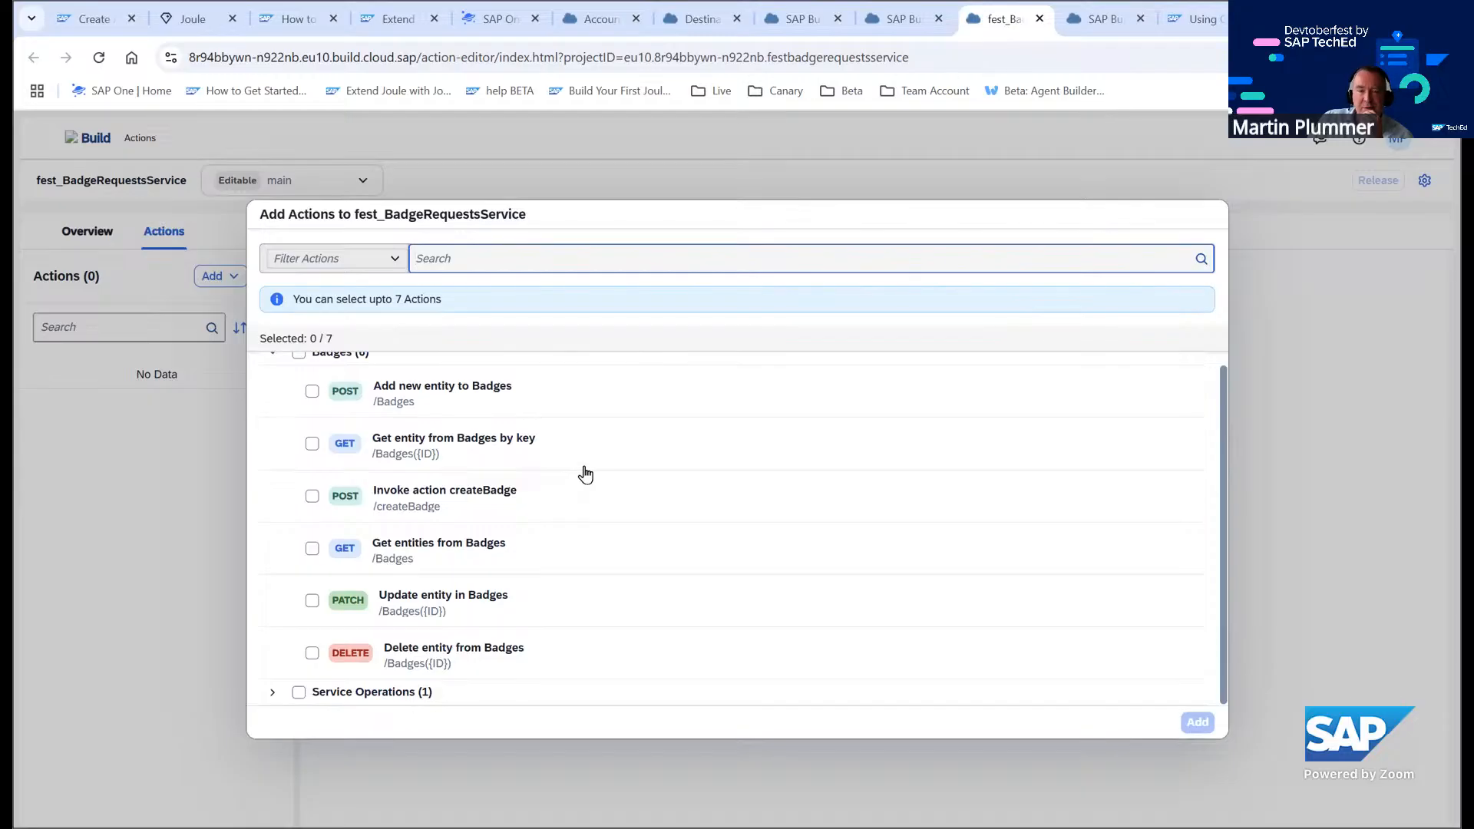
{"action": "scroll", "coordinate": [585, 474], "scroll_direction": "up", "scroll_amount": 1}
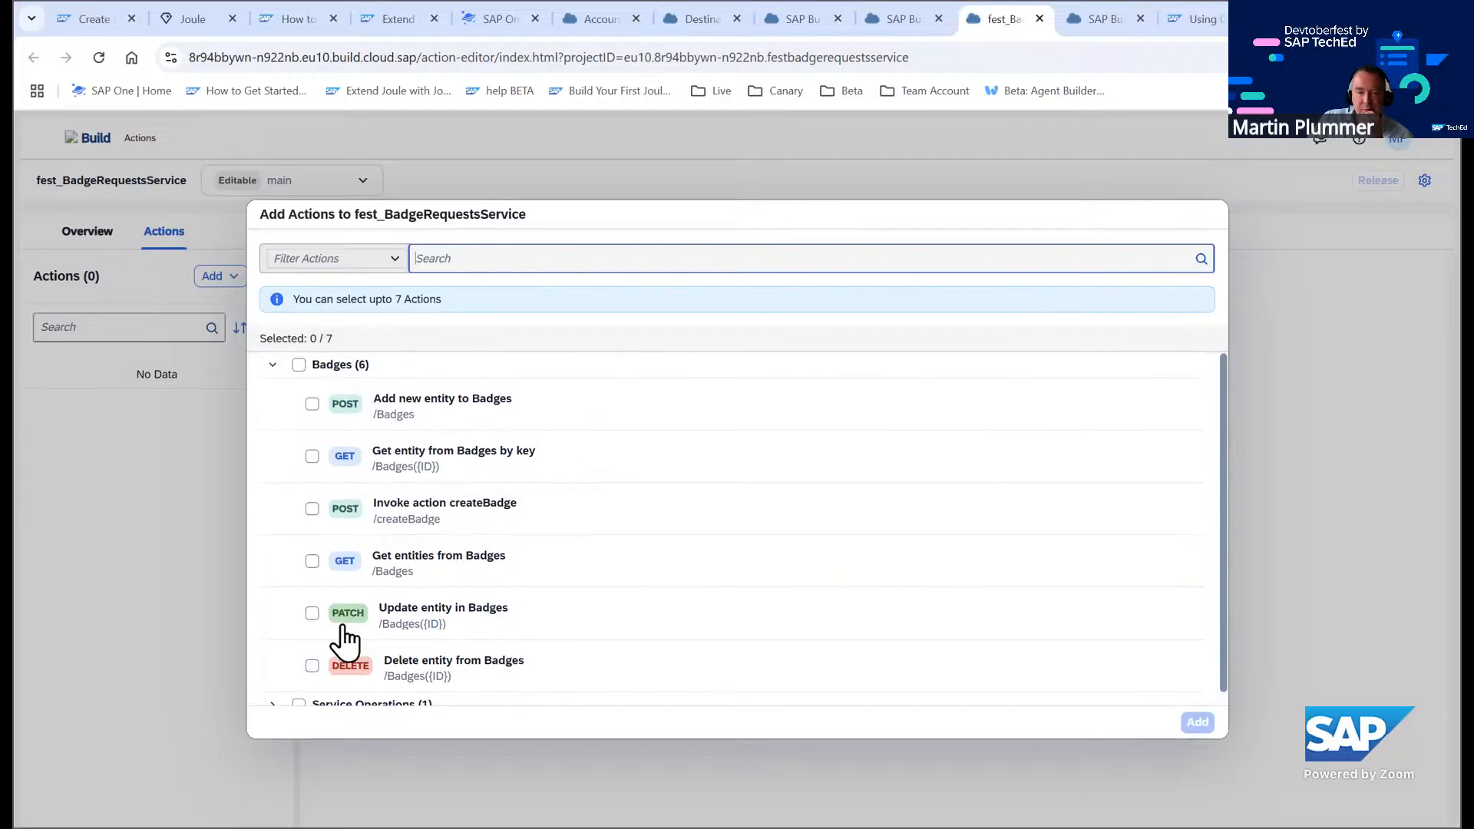
{"action": "left_click", "coordinate": [312, 508]}
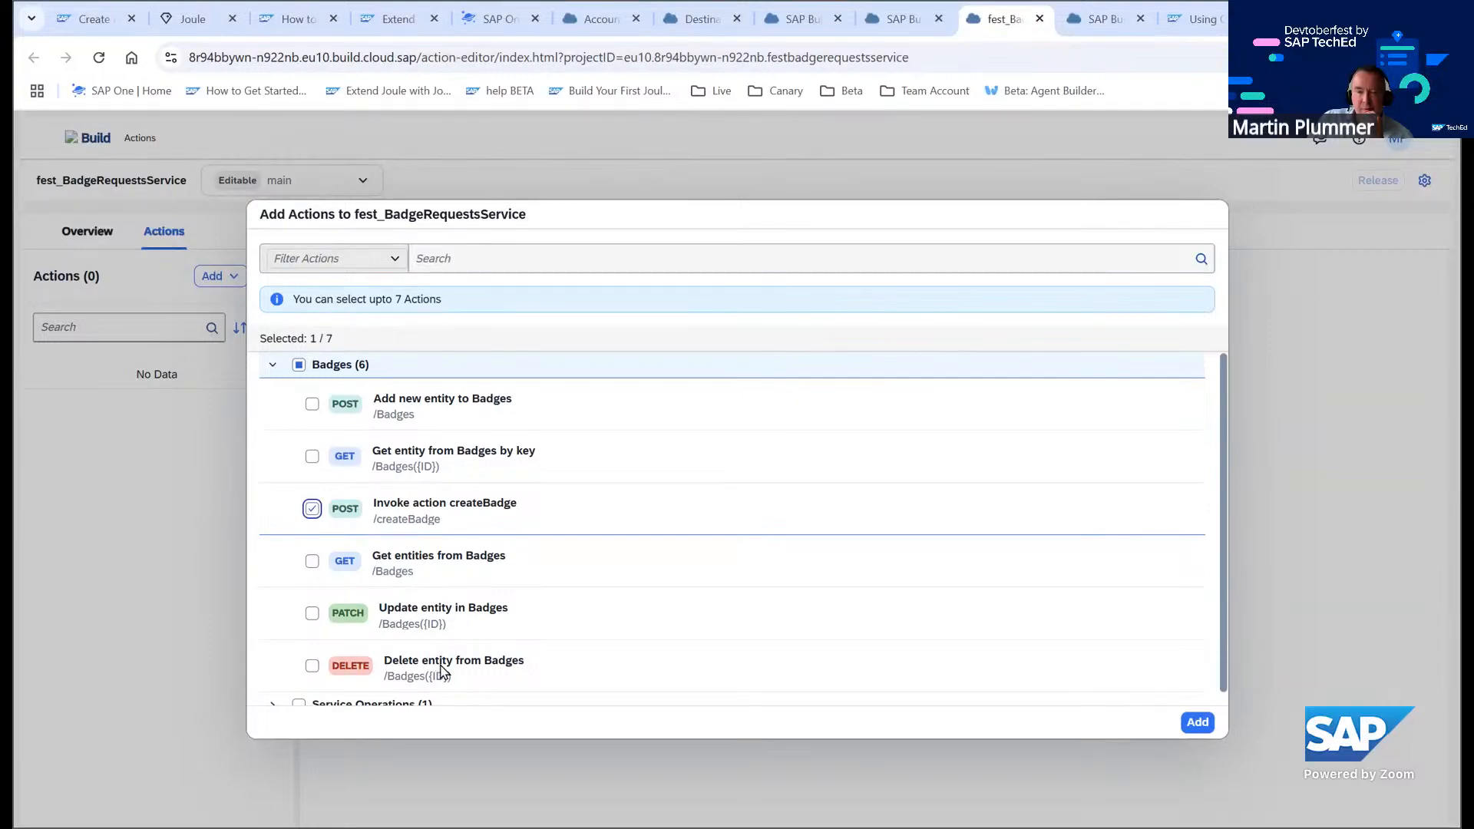
{"action": "left_click", "coordinate": [313, 563]}
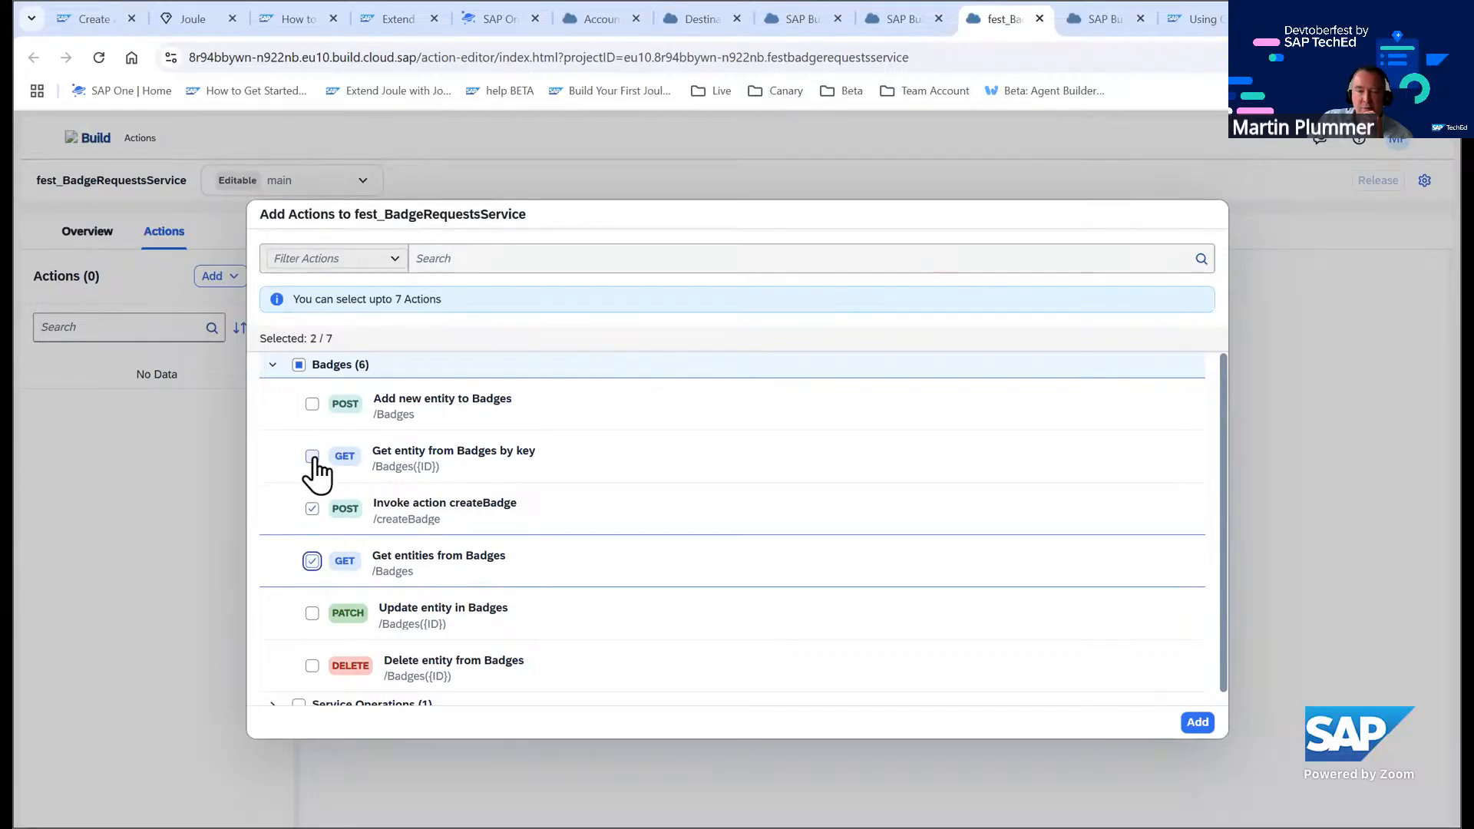
{"action": "left_click", "coordinate": [312, 456]}
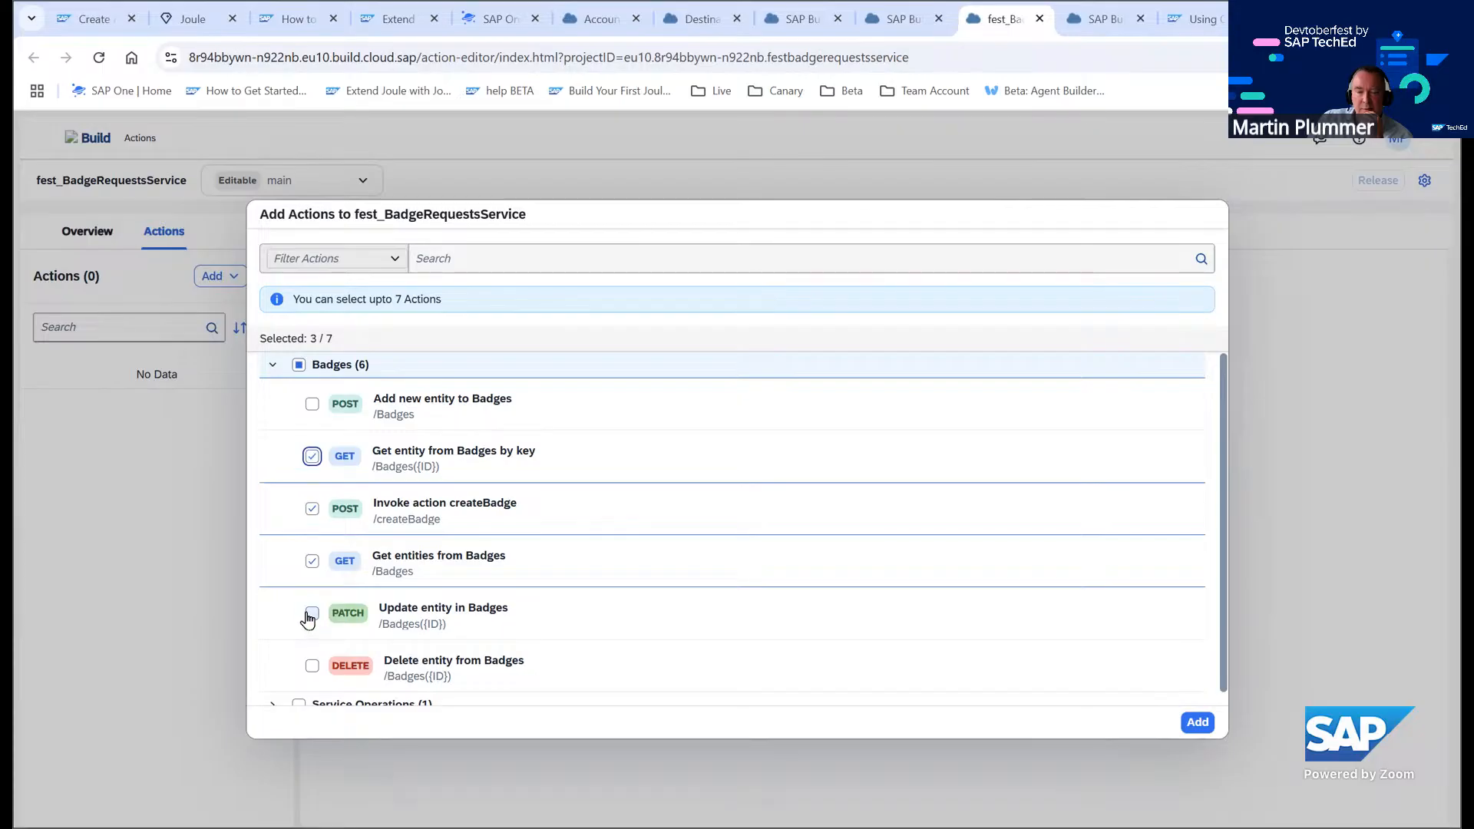
{"action": "left_click", "coordinate": [311, 615]}
{"action": "left_click", "coordinate": [312, 666]}
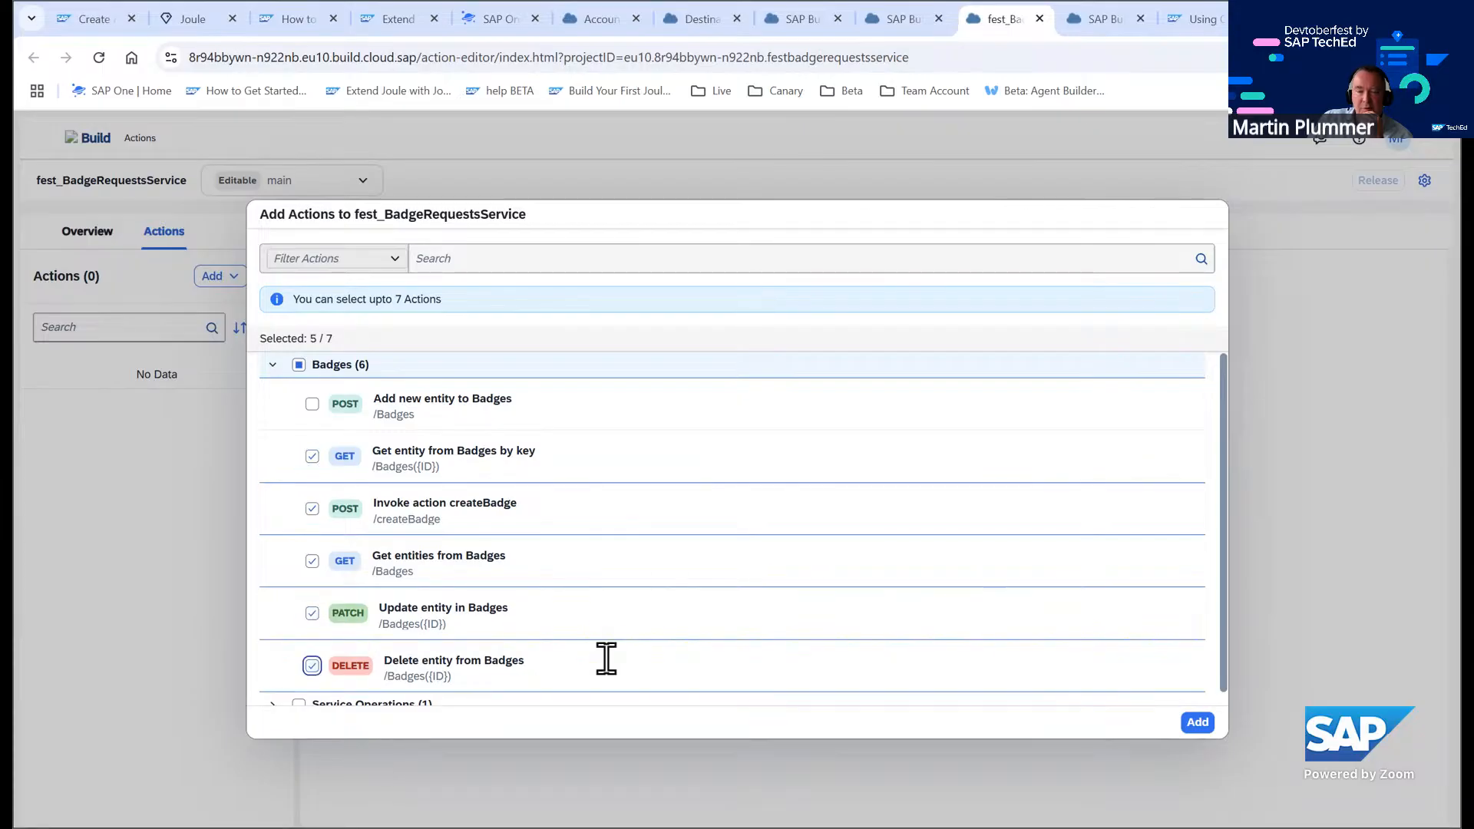
{"action": "left_click", "coordinate": [1197, 724]}
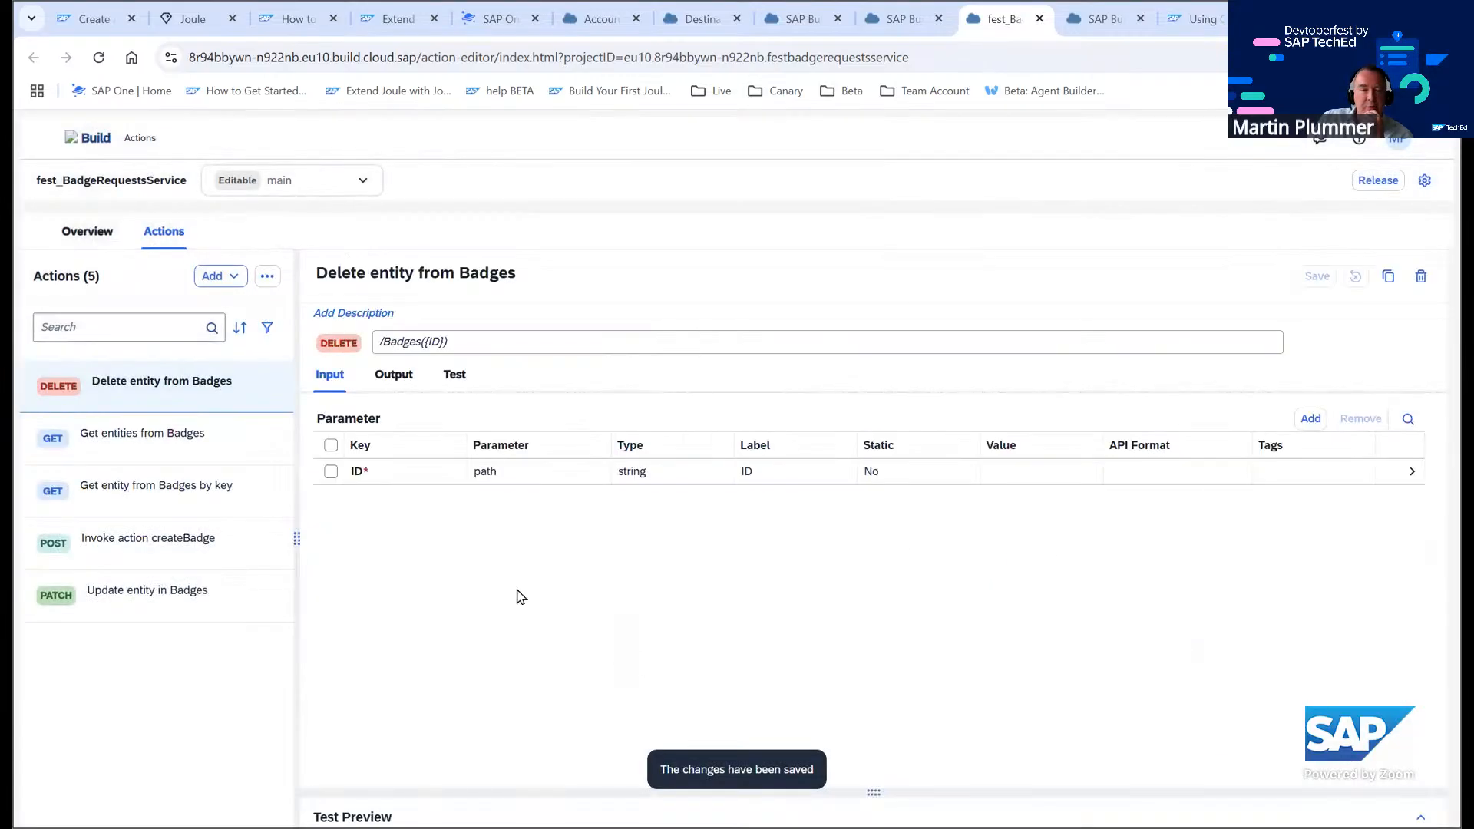
Try setting the badgeId output type of the by-key action to number, then discard the unsaved change
{"action": "left_click", "coordinate": [146, 492]}
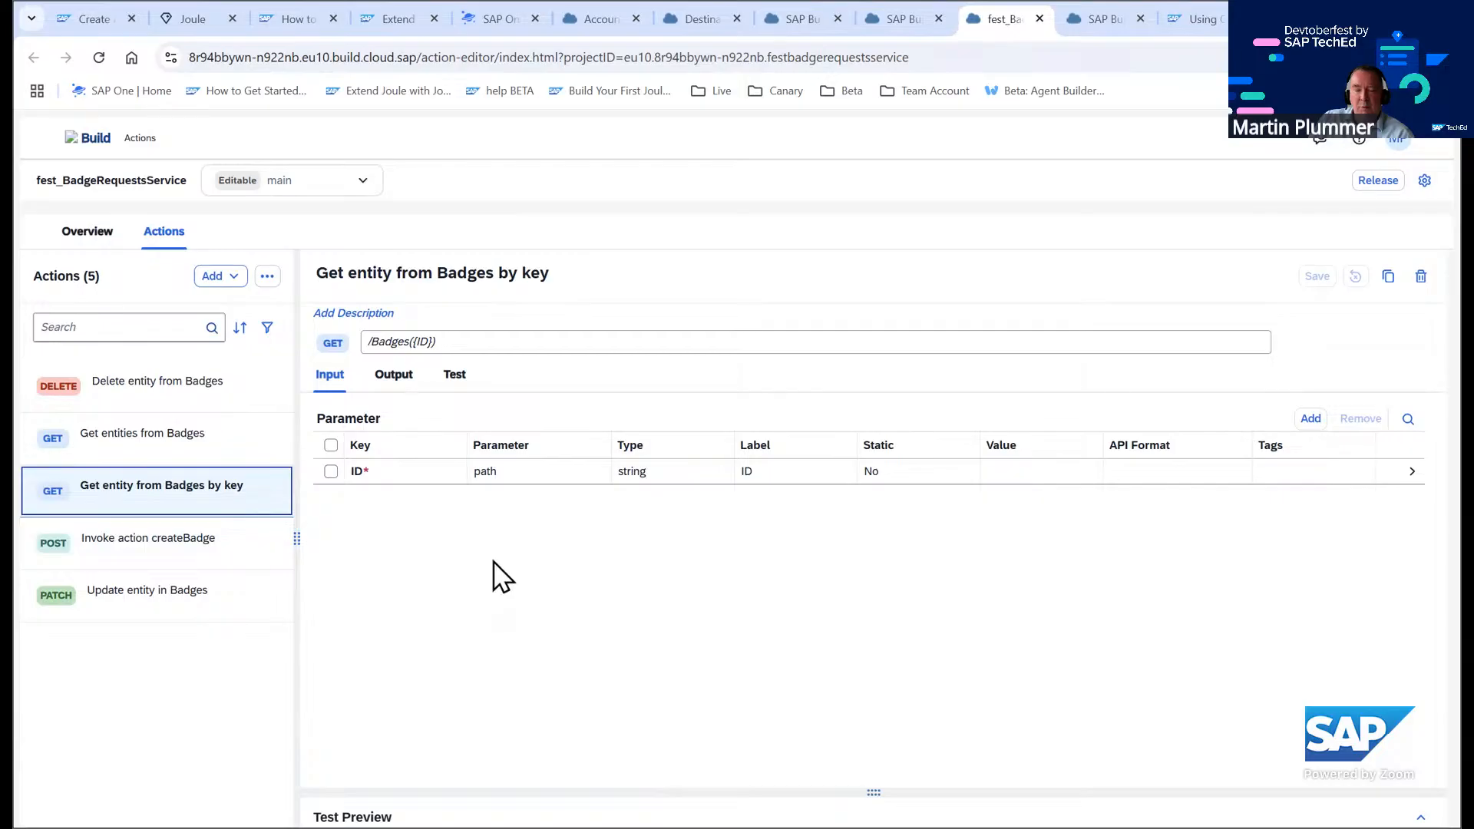
{"action": "left_click", "coordinate": [392, 376]}
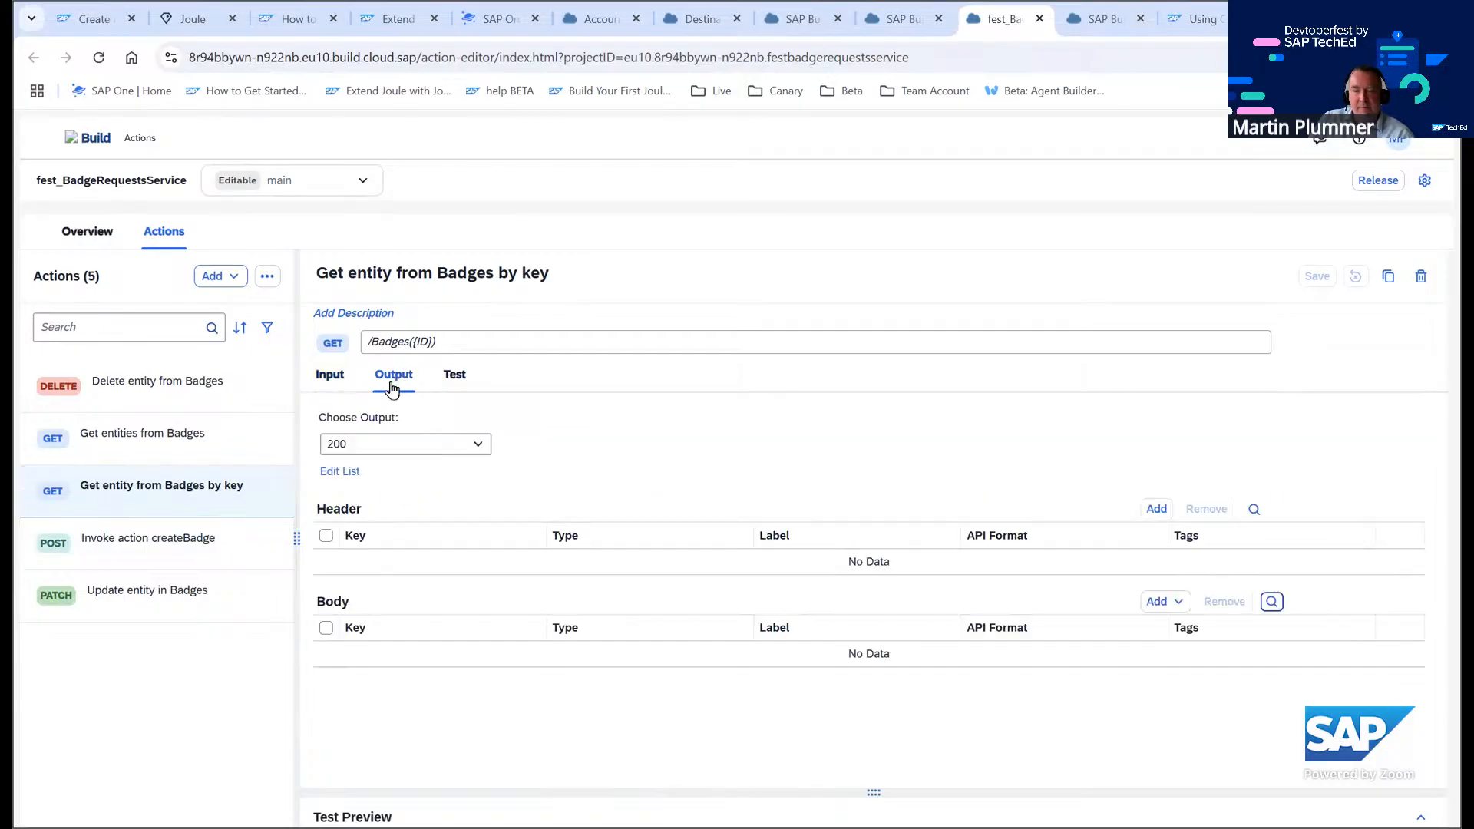
{"action": "scroll", "coordinate": [484, 629], "scroll_direction": "down", "scroll_amount": 3}
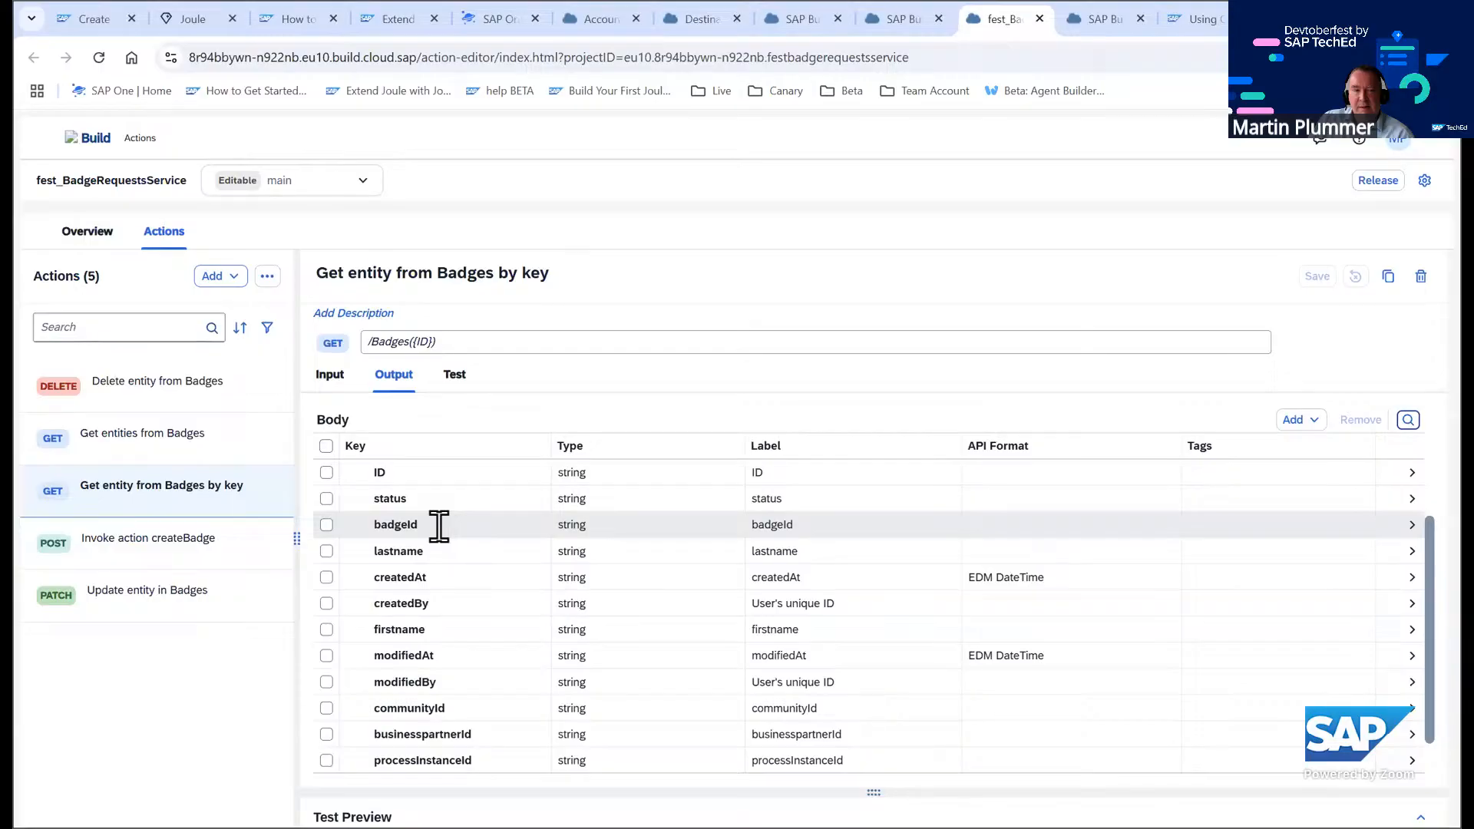
{"action": "left_click", "coordinate": [589, 535]}
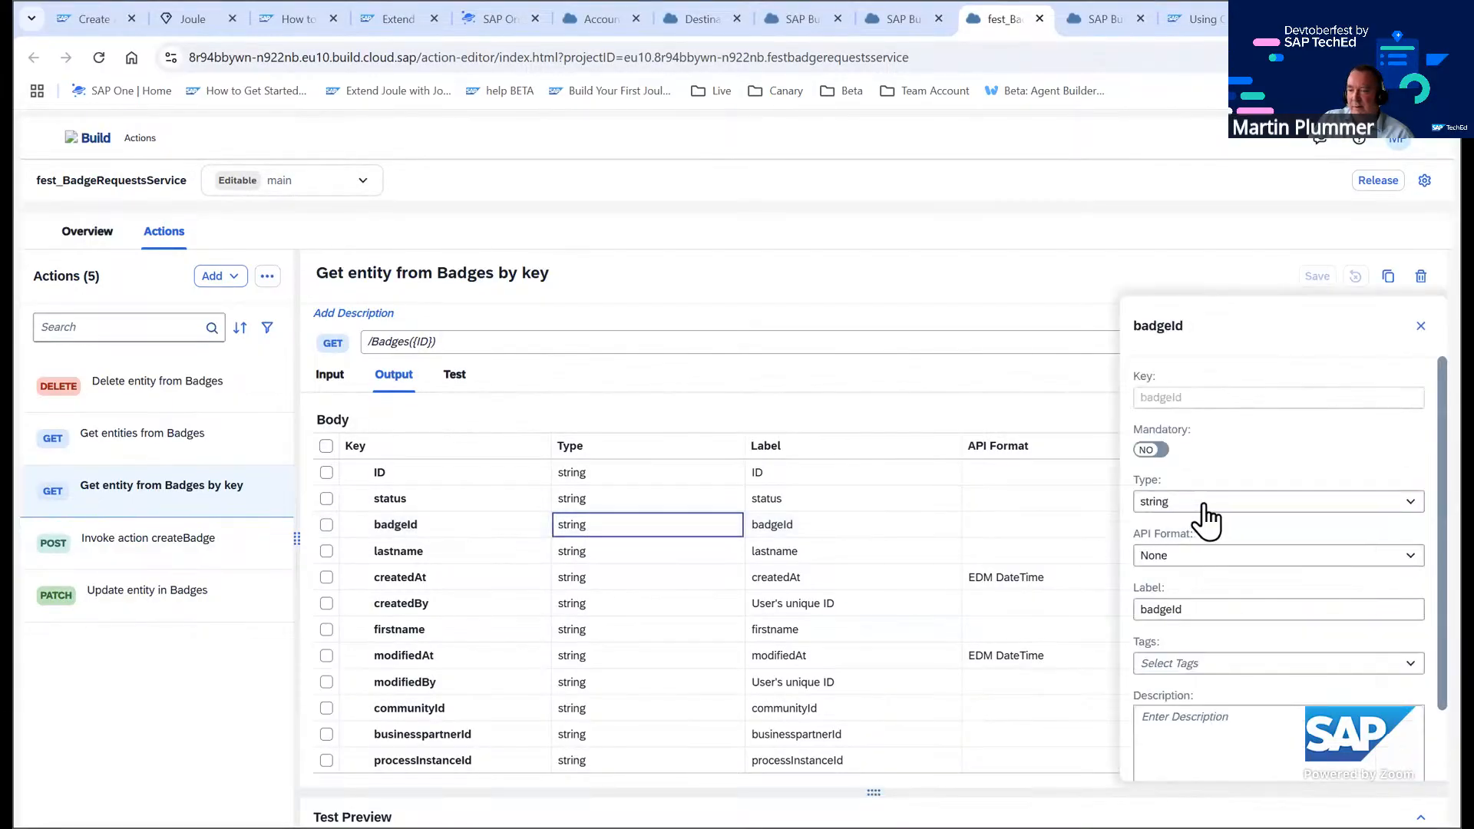
{"action": "left_click", "coordinate": [1204, 505]}
{"action": "left_click", "coordinate": [1186, 555]}
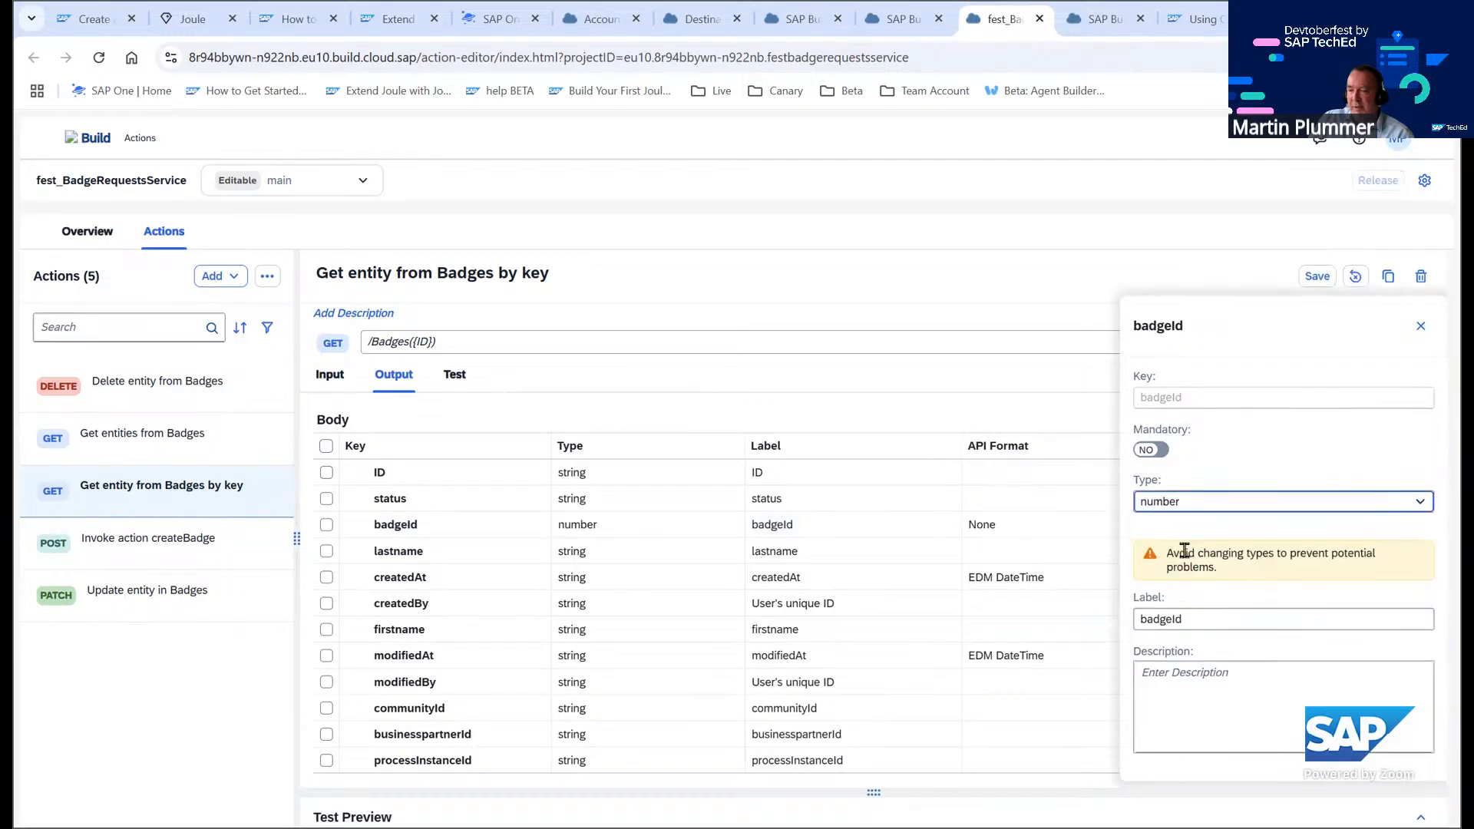
{"action": "left_click", "coordinate": [1228, 277]}
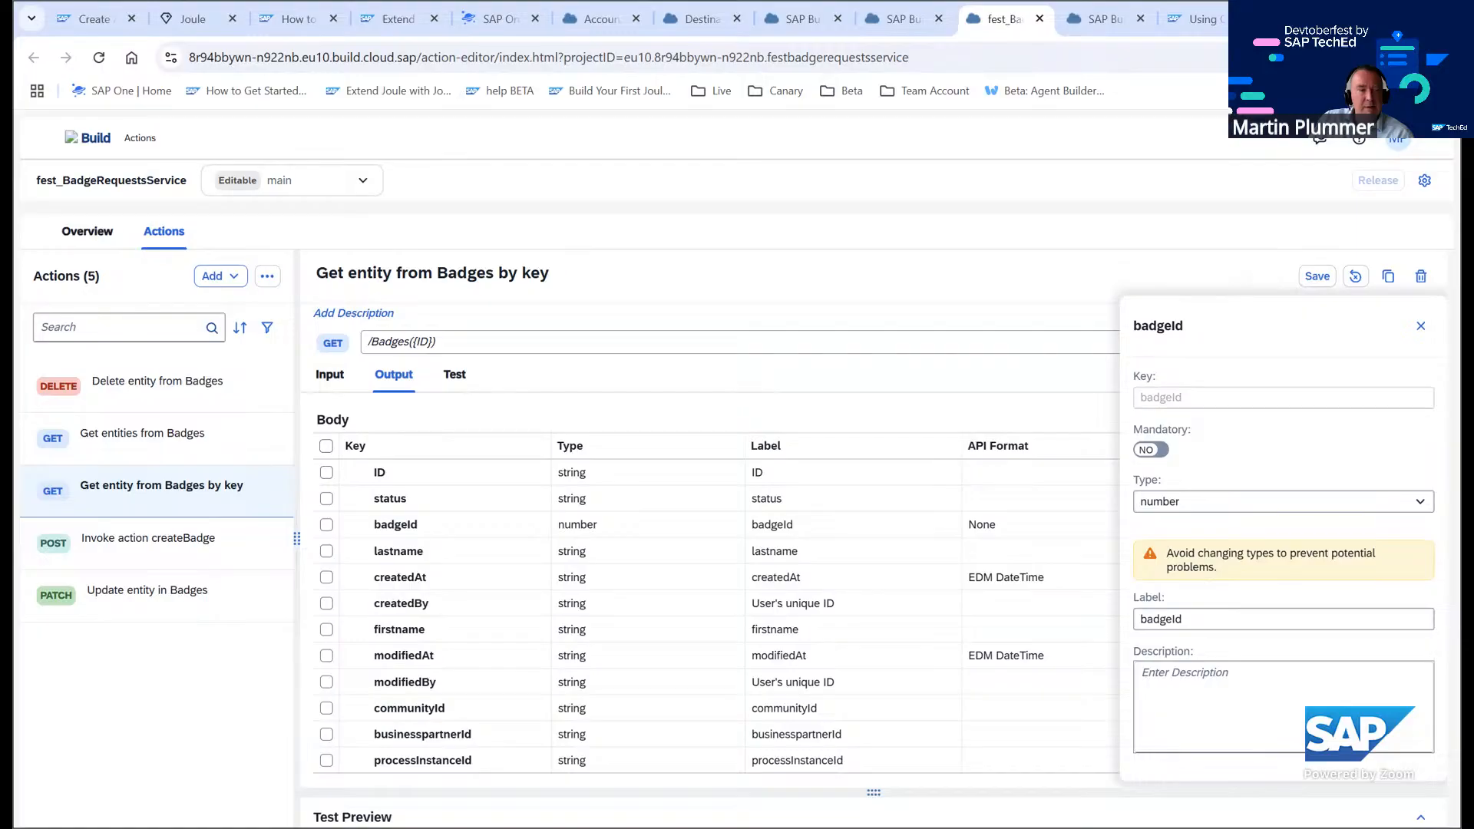
{"action": "left_click", "coordinate": [321, 380]}
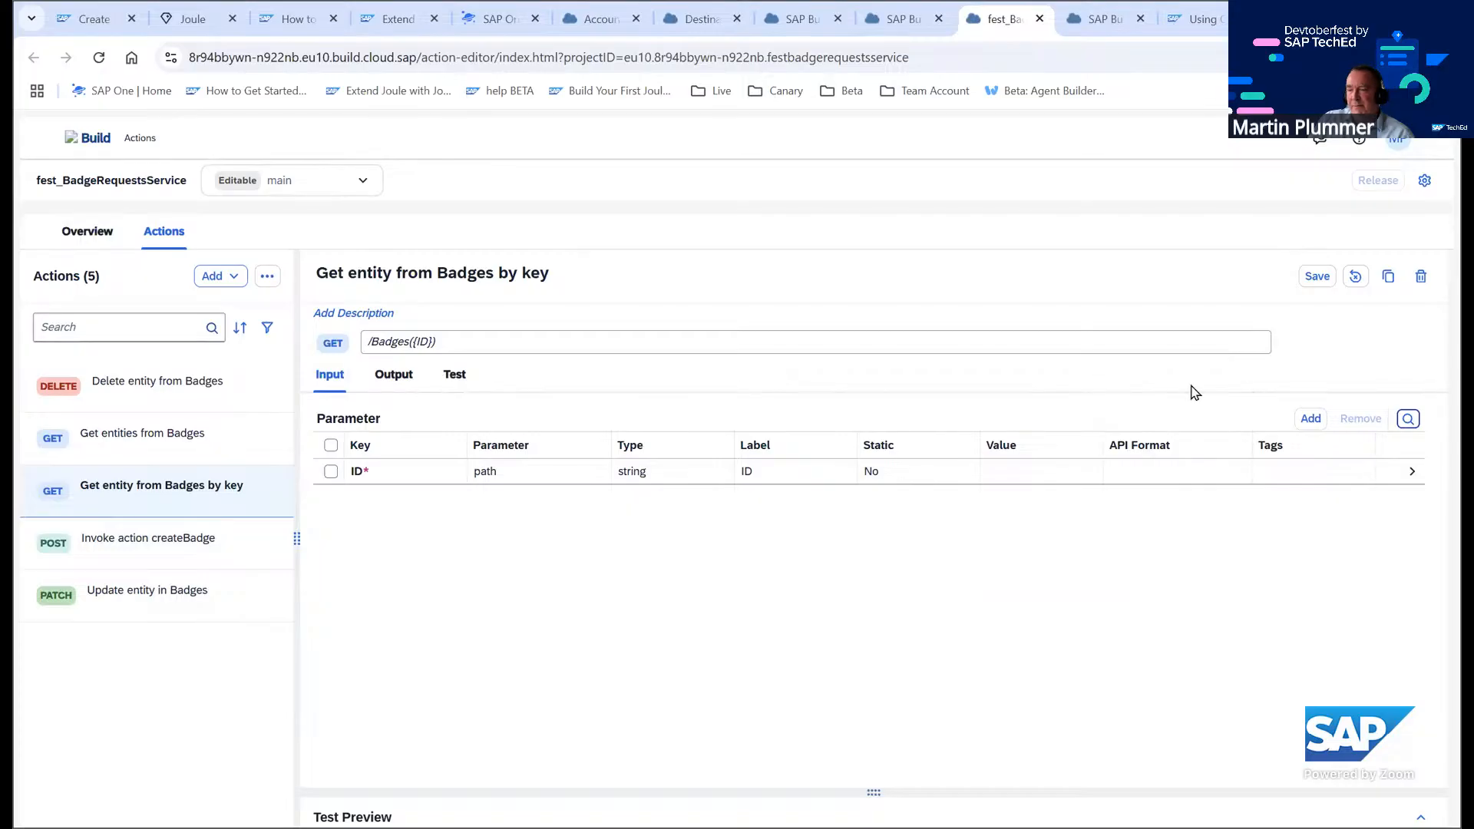
{"action": "left_click", "coordinate": [132, 541]}
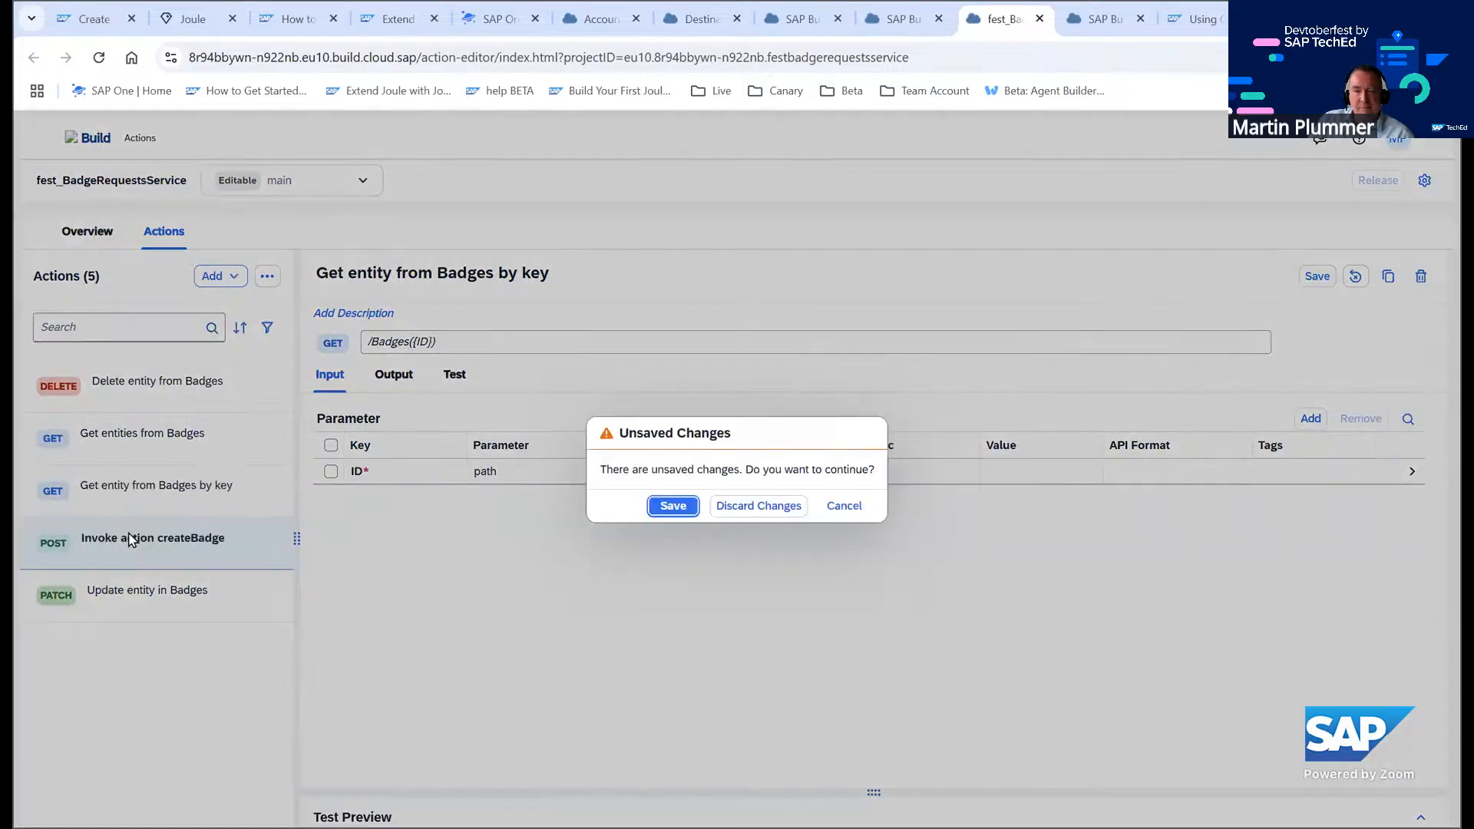
{"action": "left_click", "coordinate": [776, 505]}
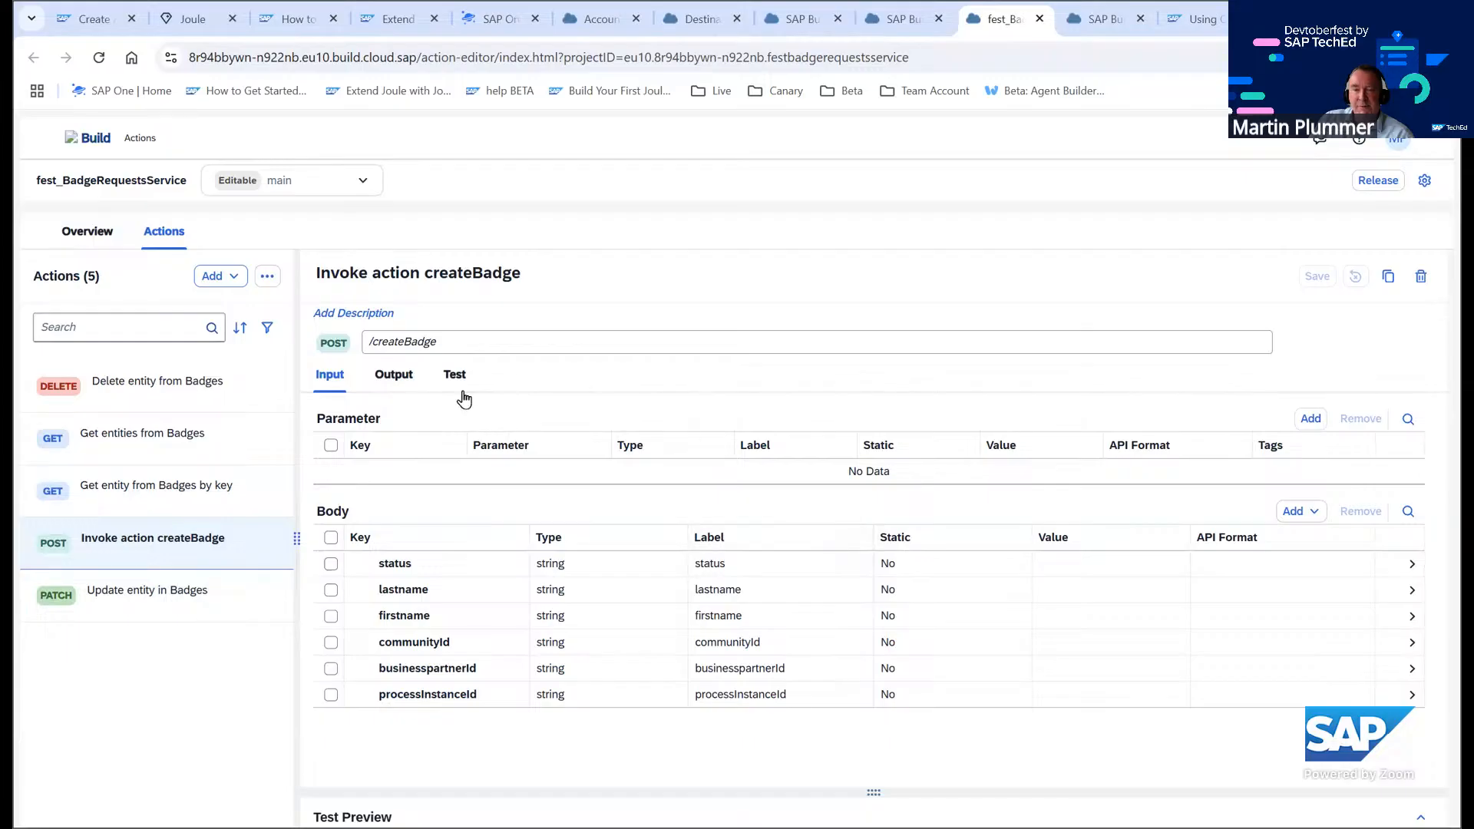
Set the badgeId output field type of the createBadge action to number
{"action": "left_click", "coordinate": [393, 376]}
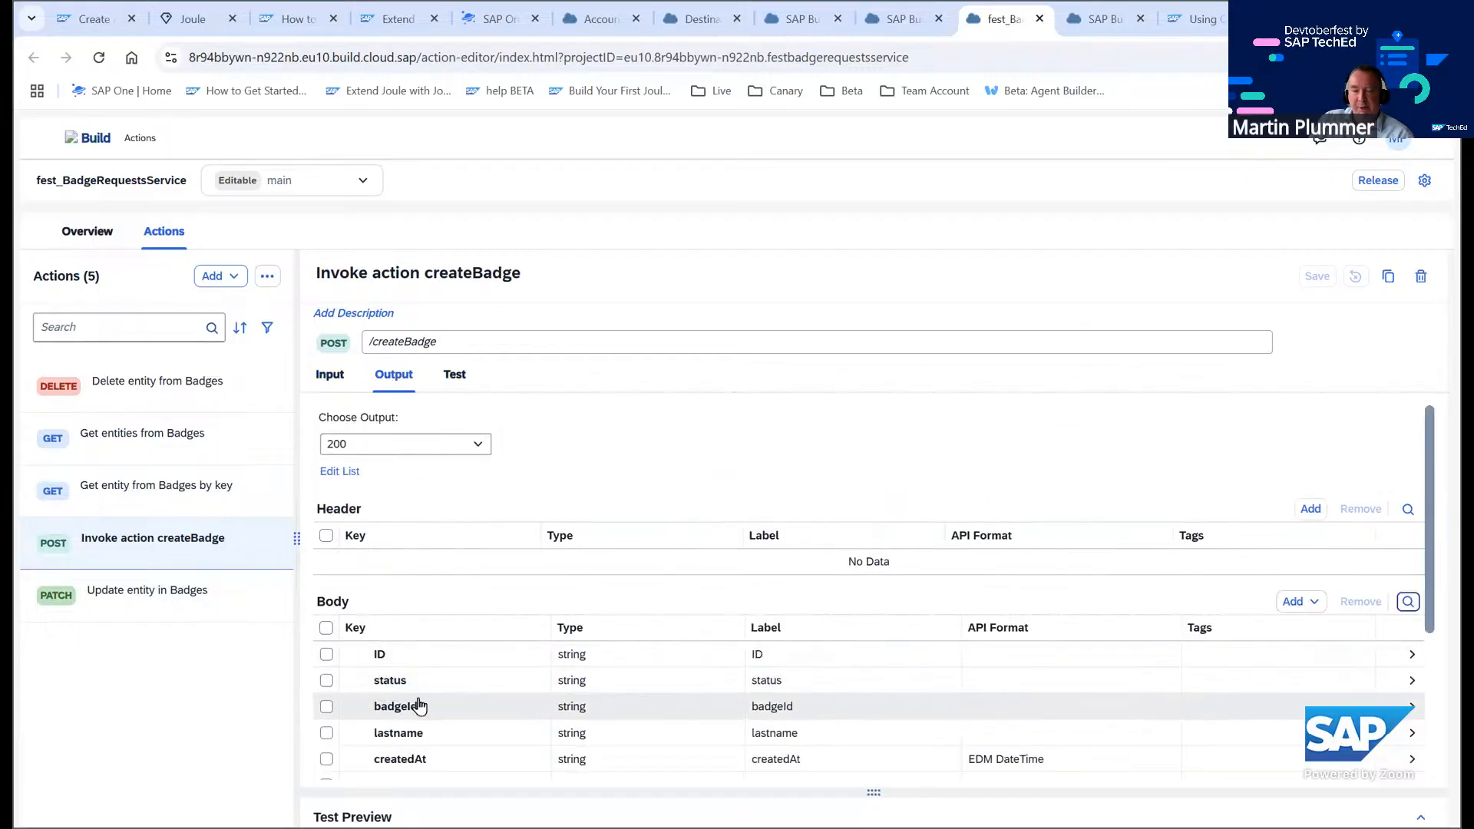
{"action": "left_click", "coordinate": [587, 706]}
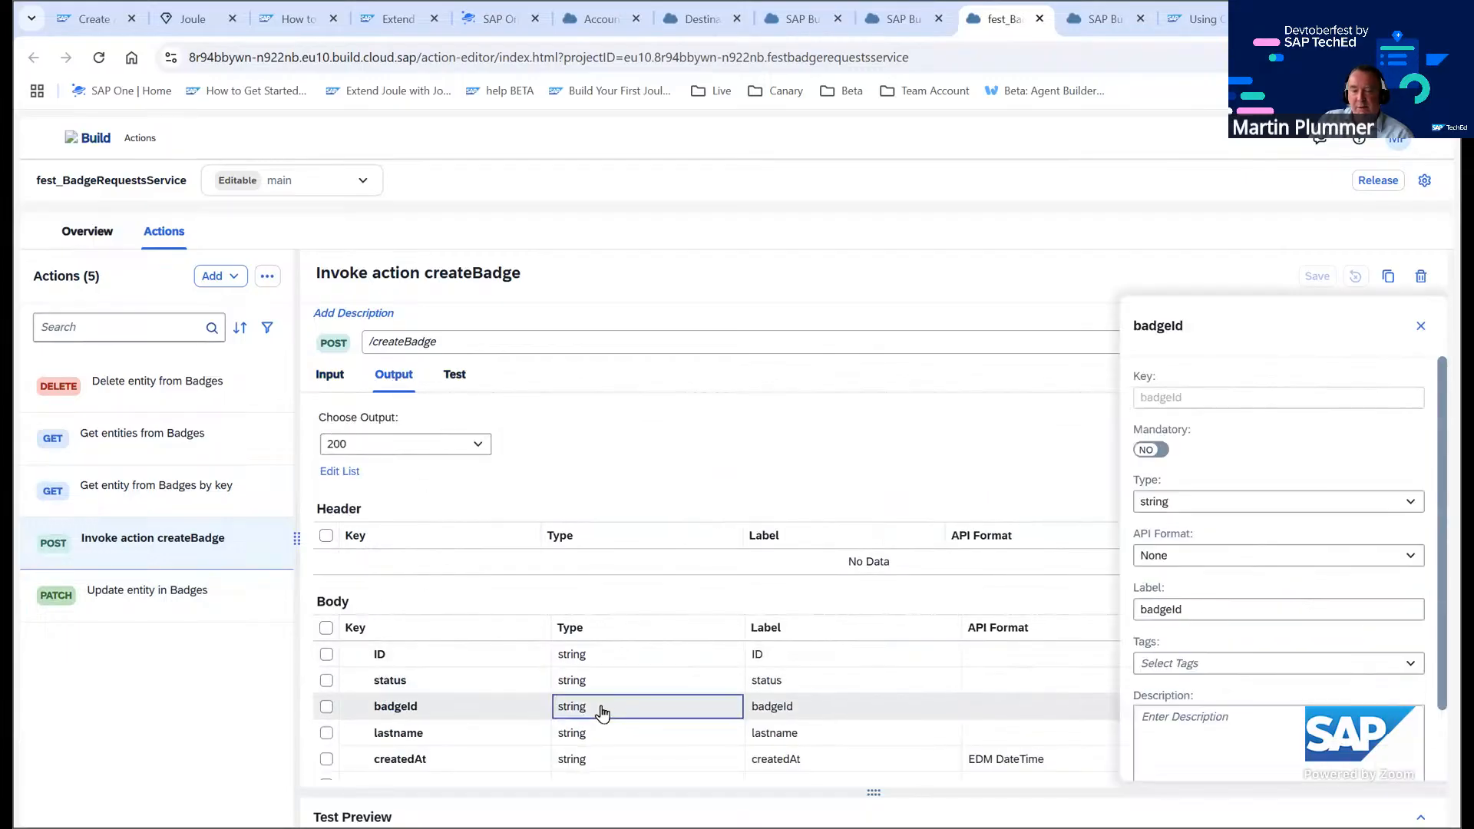
{"action": "left_click", "coordinate": [1203, 505]}
{"action": "left_click", "coordinate": [1200, 553]}
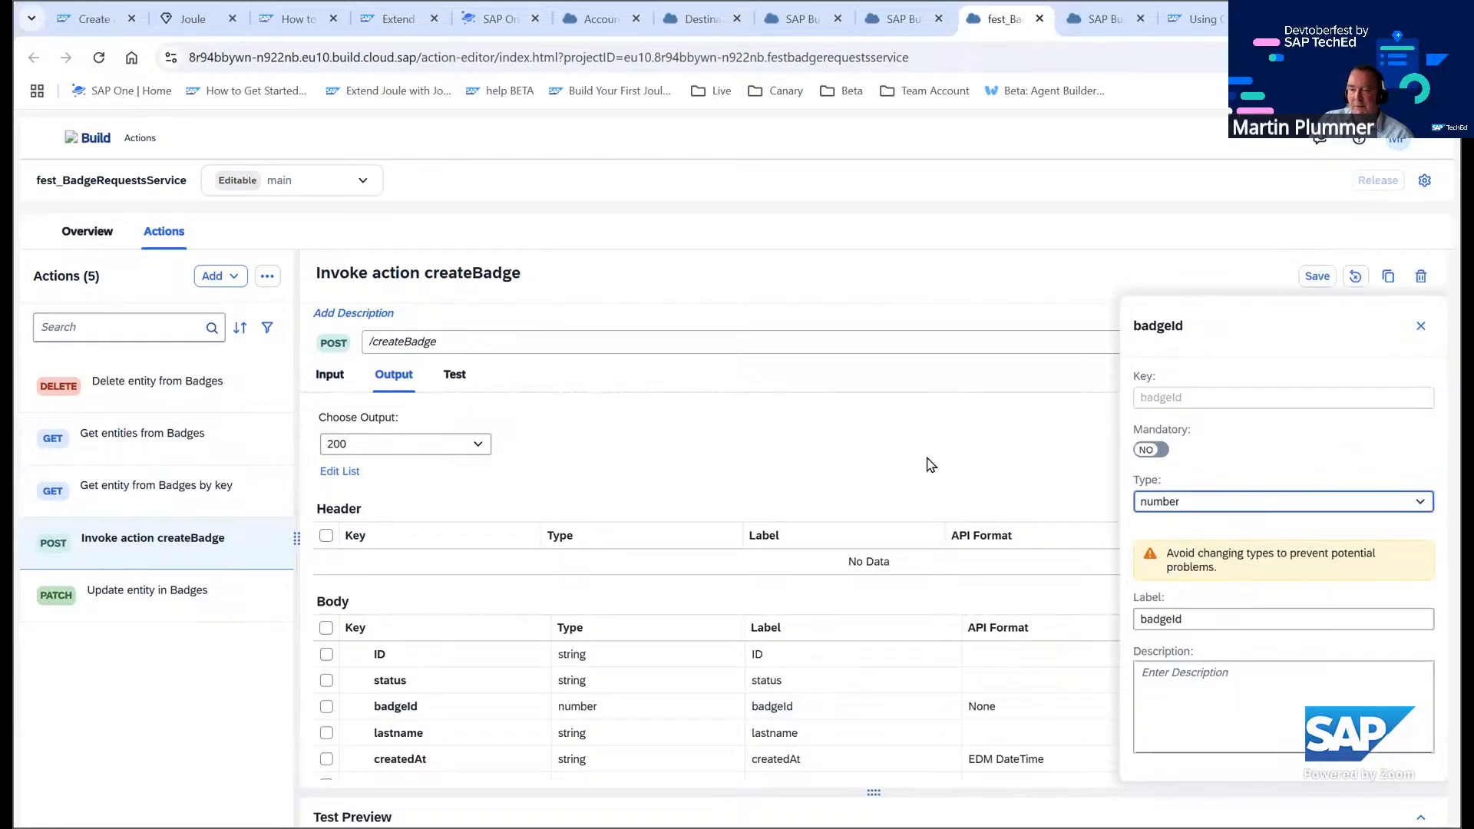
{"action": "left_click", "coordinate": [943, 436]}
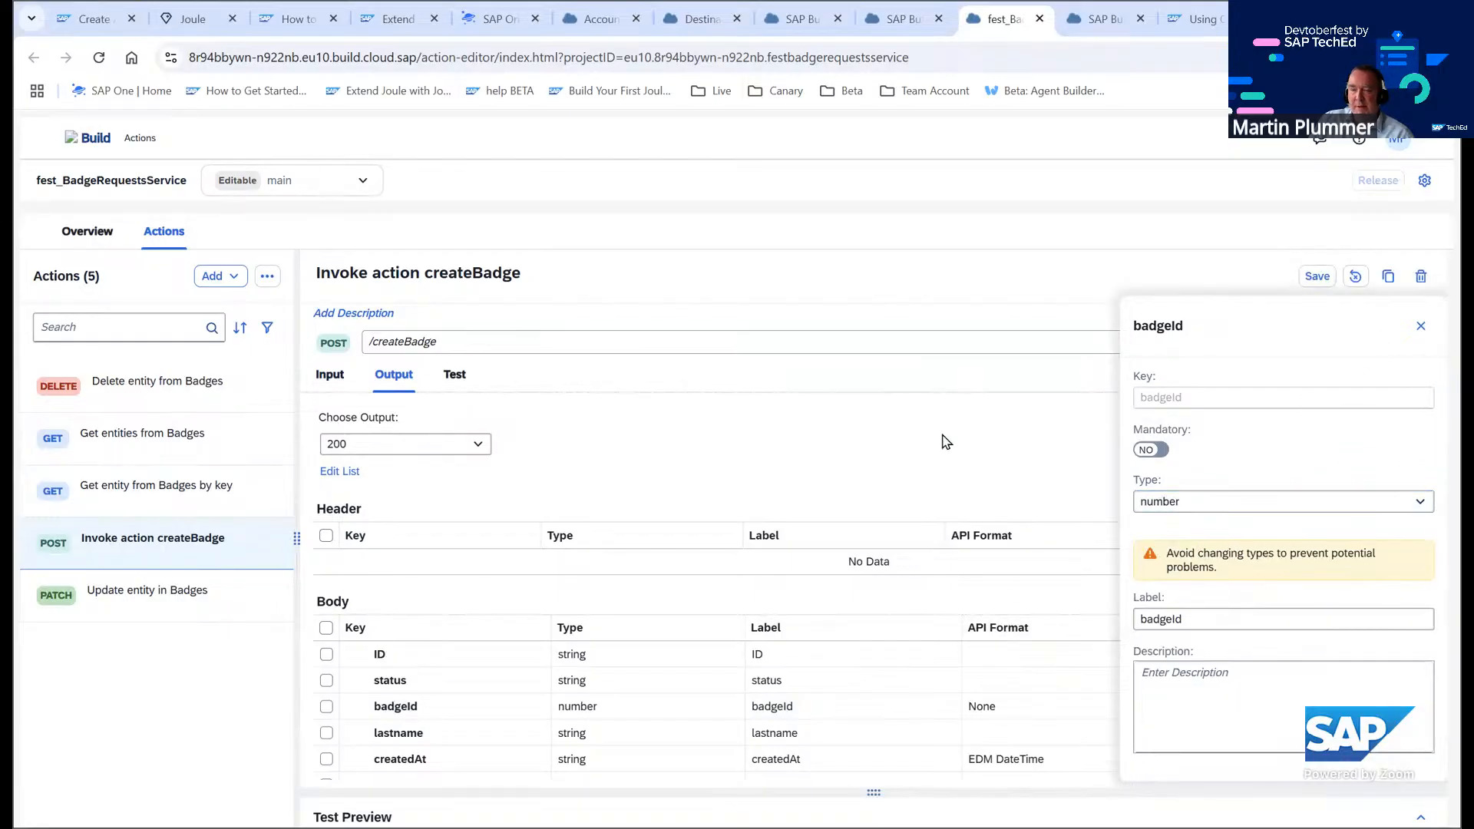
{"action": "left_click", "coordinate": [1419, 328]}
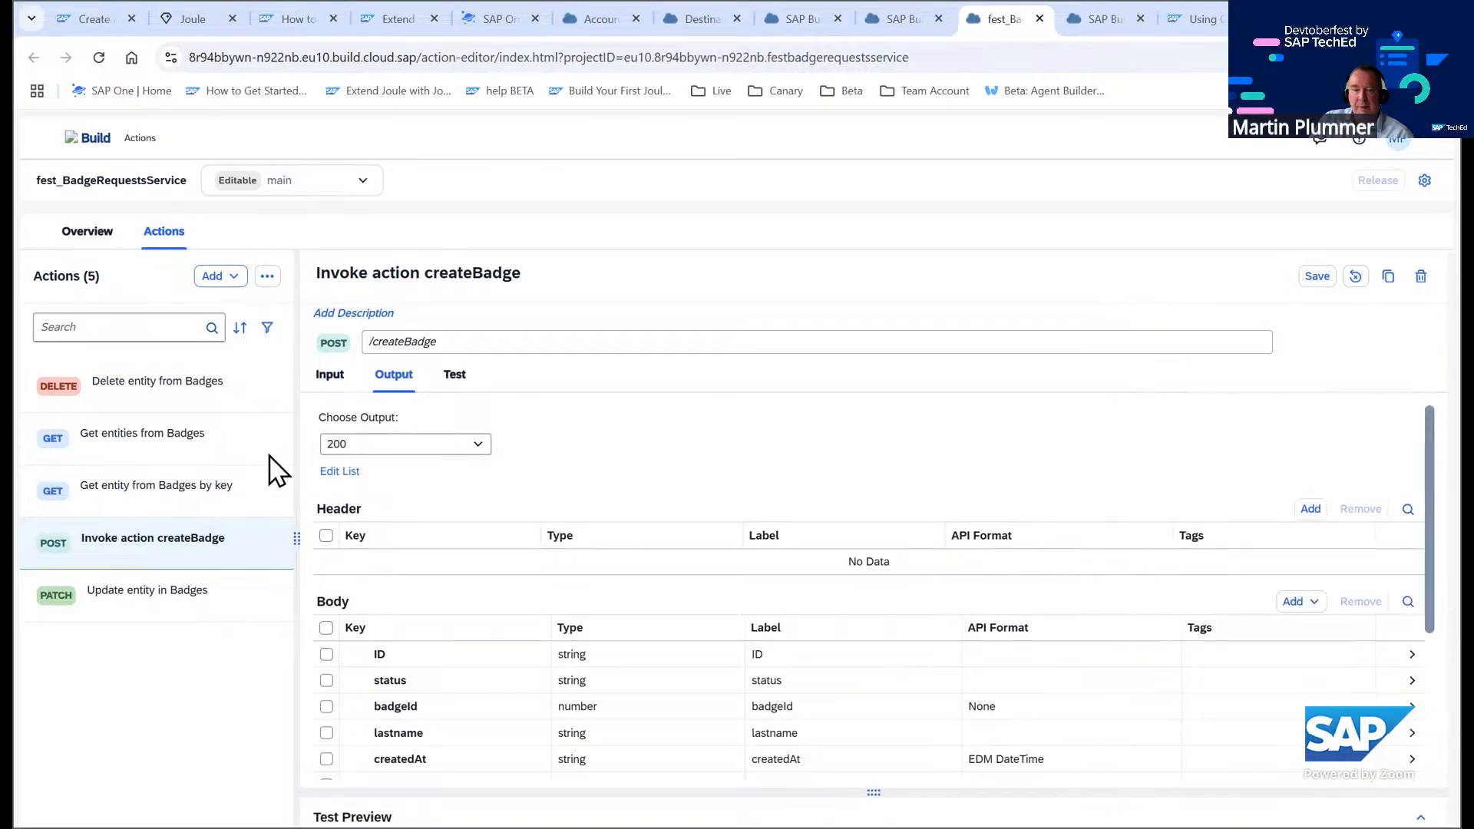
Remove the processInstanceId field from the createBadge action's input body
{"action": "left_click", "coordinate": [336, 382]}
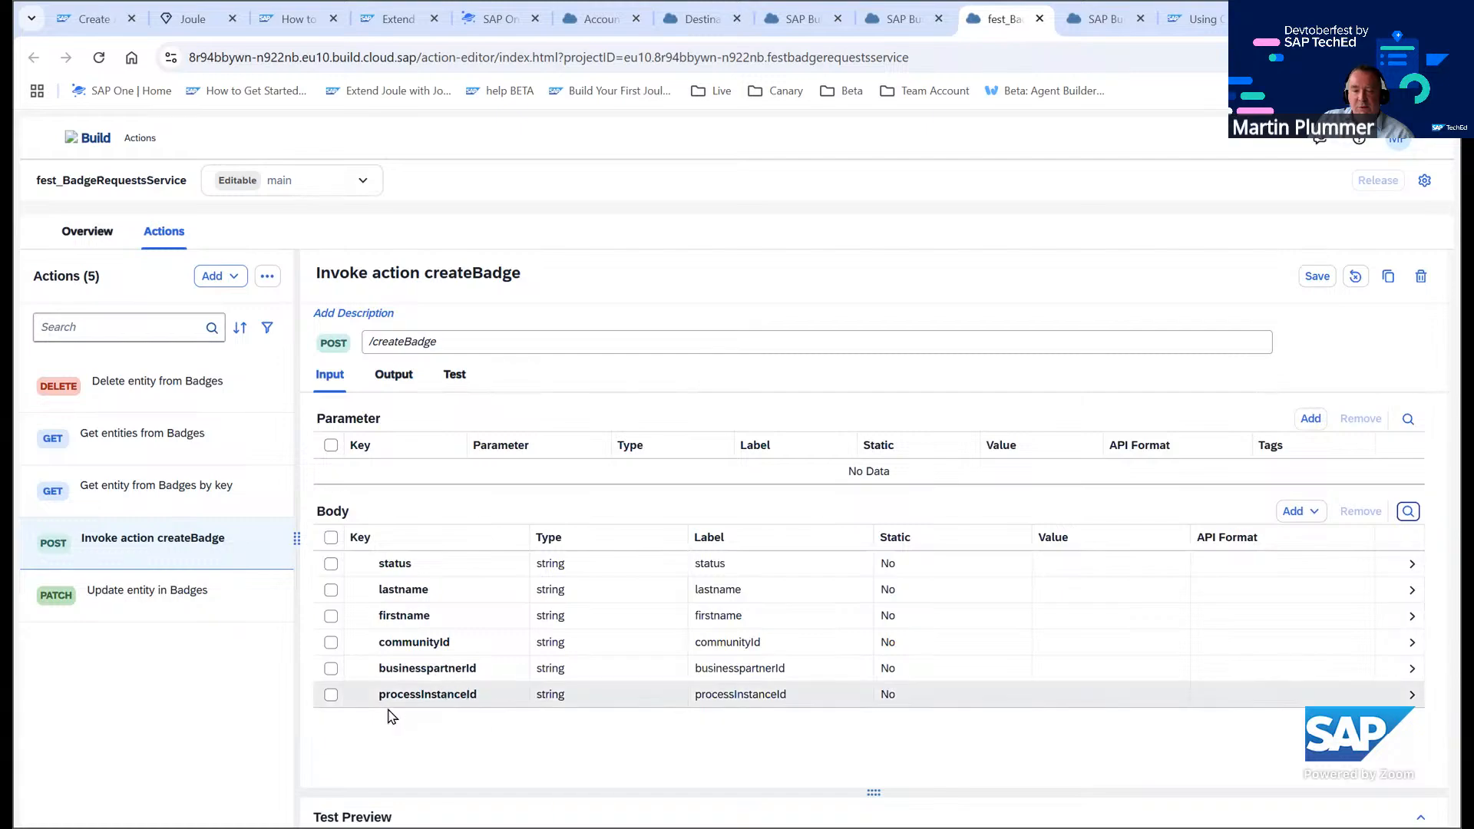
{"action": "left_click", "coordinate": [331, 695]}
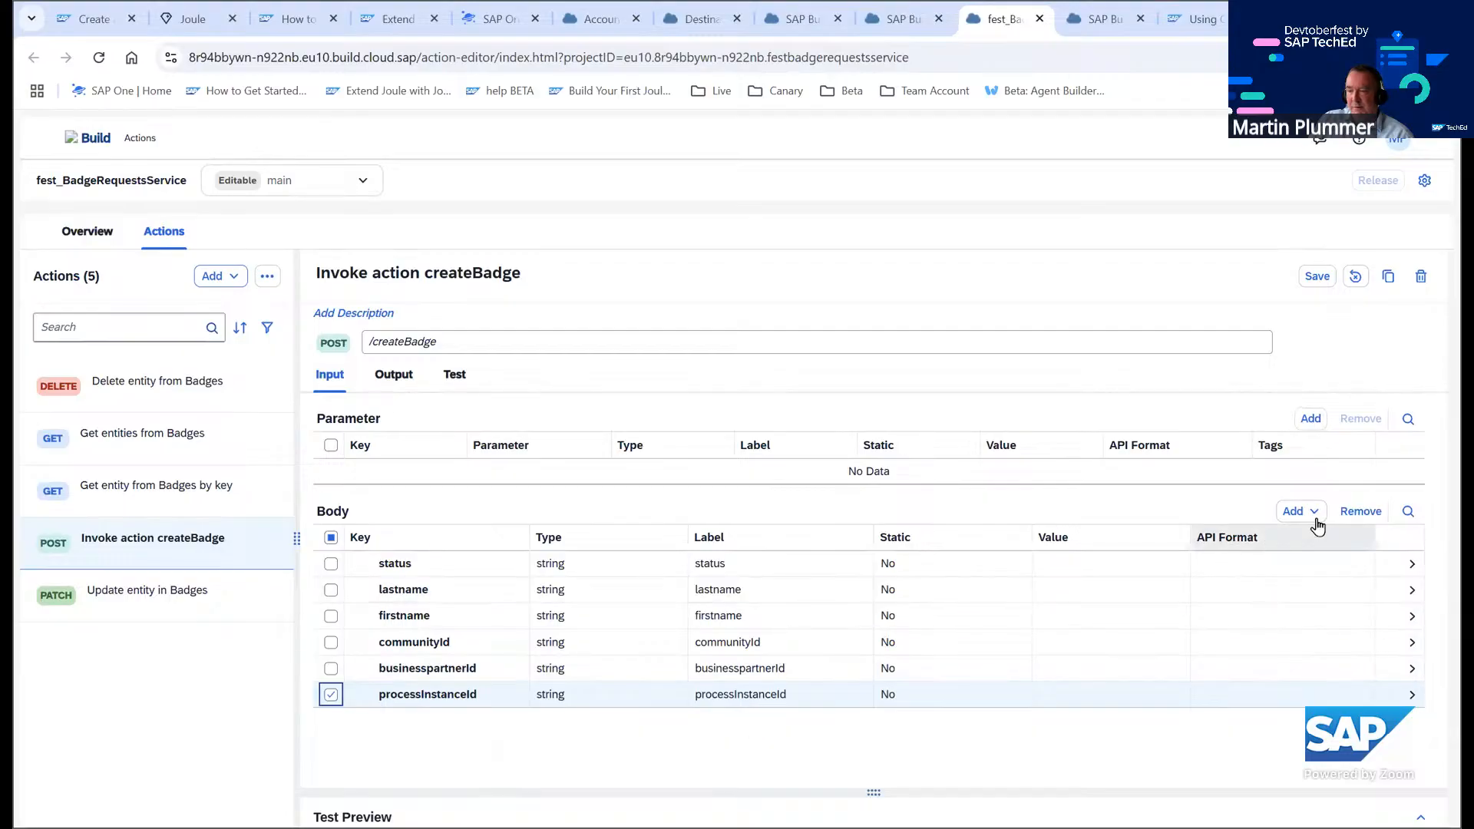
{"action": "left_click", "coordinate": [1359, 512]}
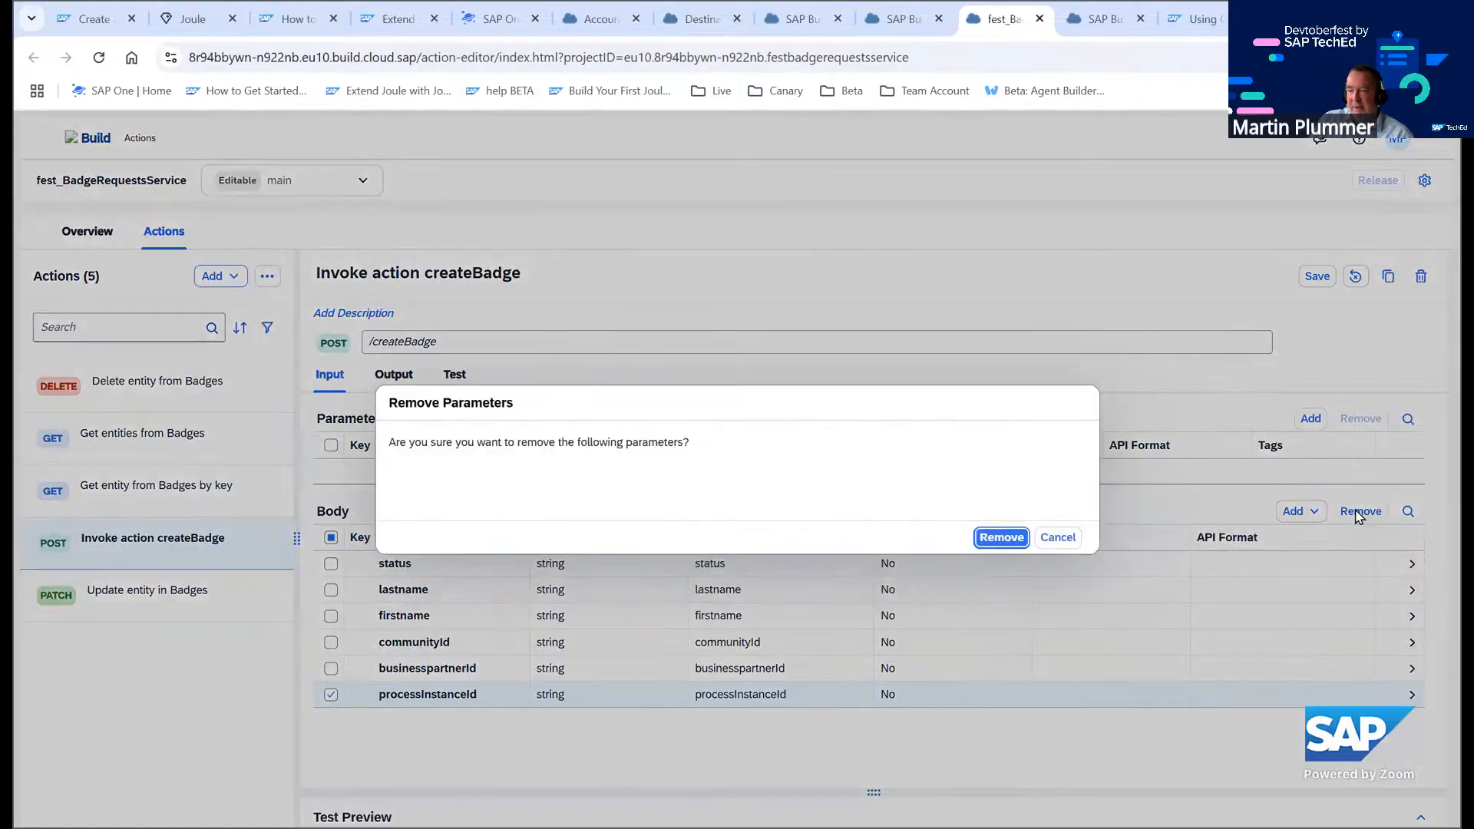
{"action": "left_click", "coordinate": [999, 537]}
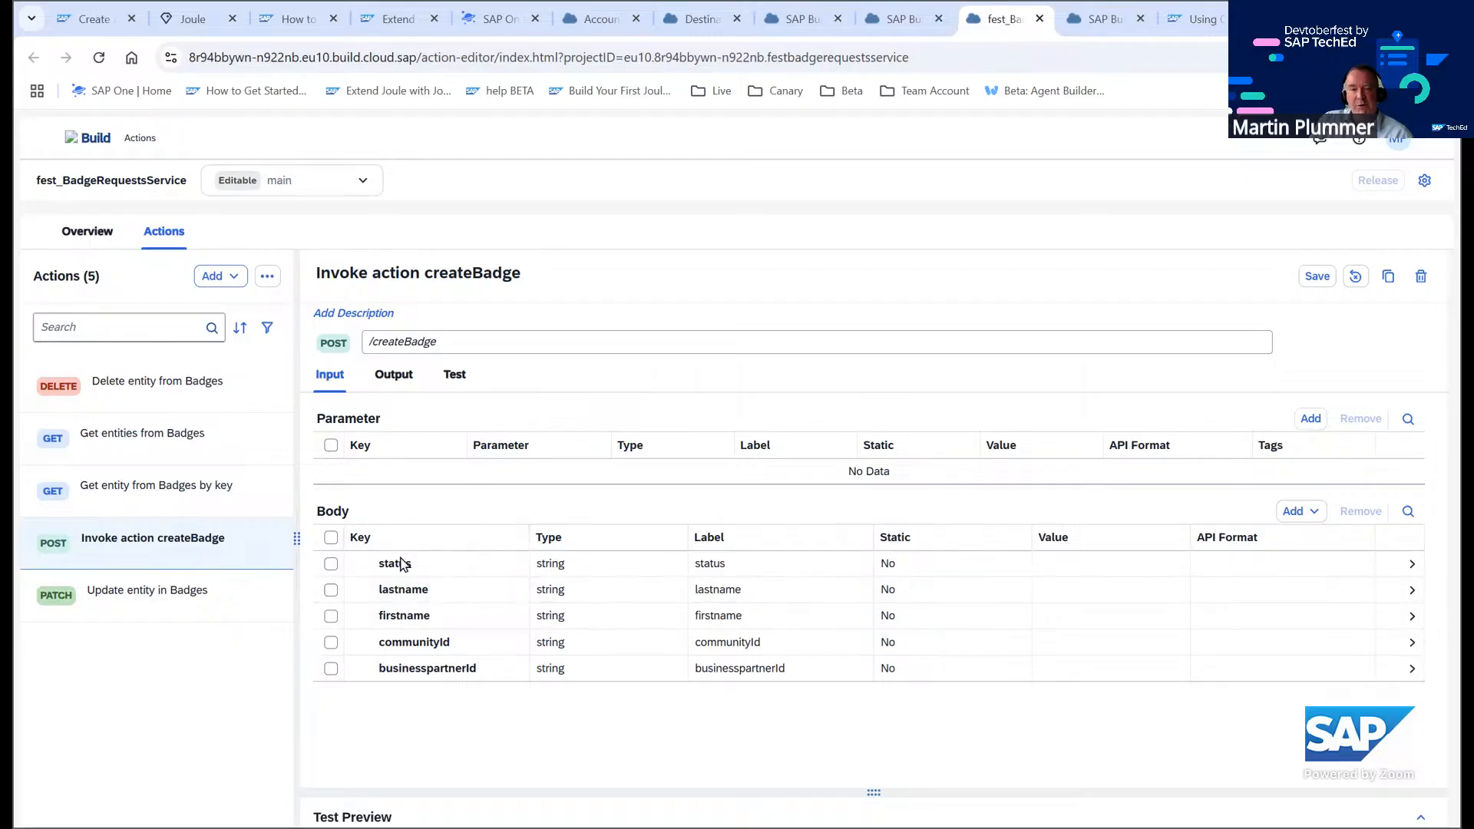
Review the createBadge action's output body fields and save the action
{"action": "left_click", "coordinate": [395, 376]}
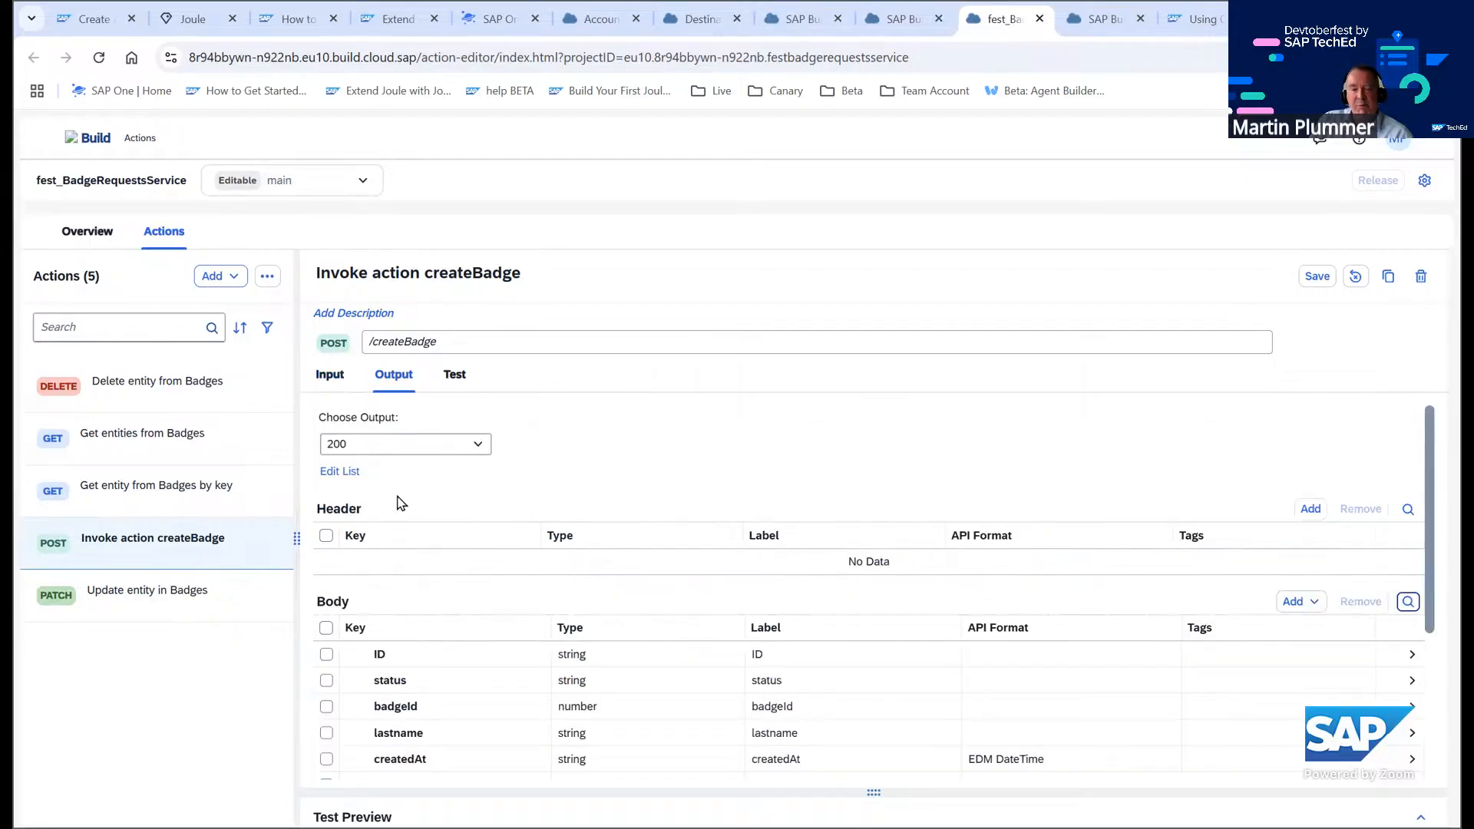
{"action": "scroll", "coordinate": [510, 688], "scroll_direction": "down", "scroll_amount": 3}
{"action": "scroll", "coordinate": [515, 688], "scroll_direction": "up", "scroll_amount": 3}
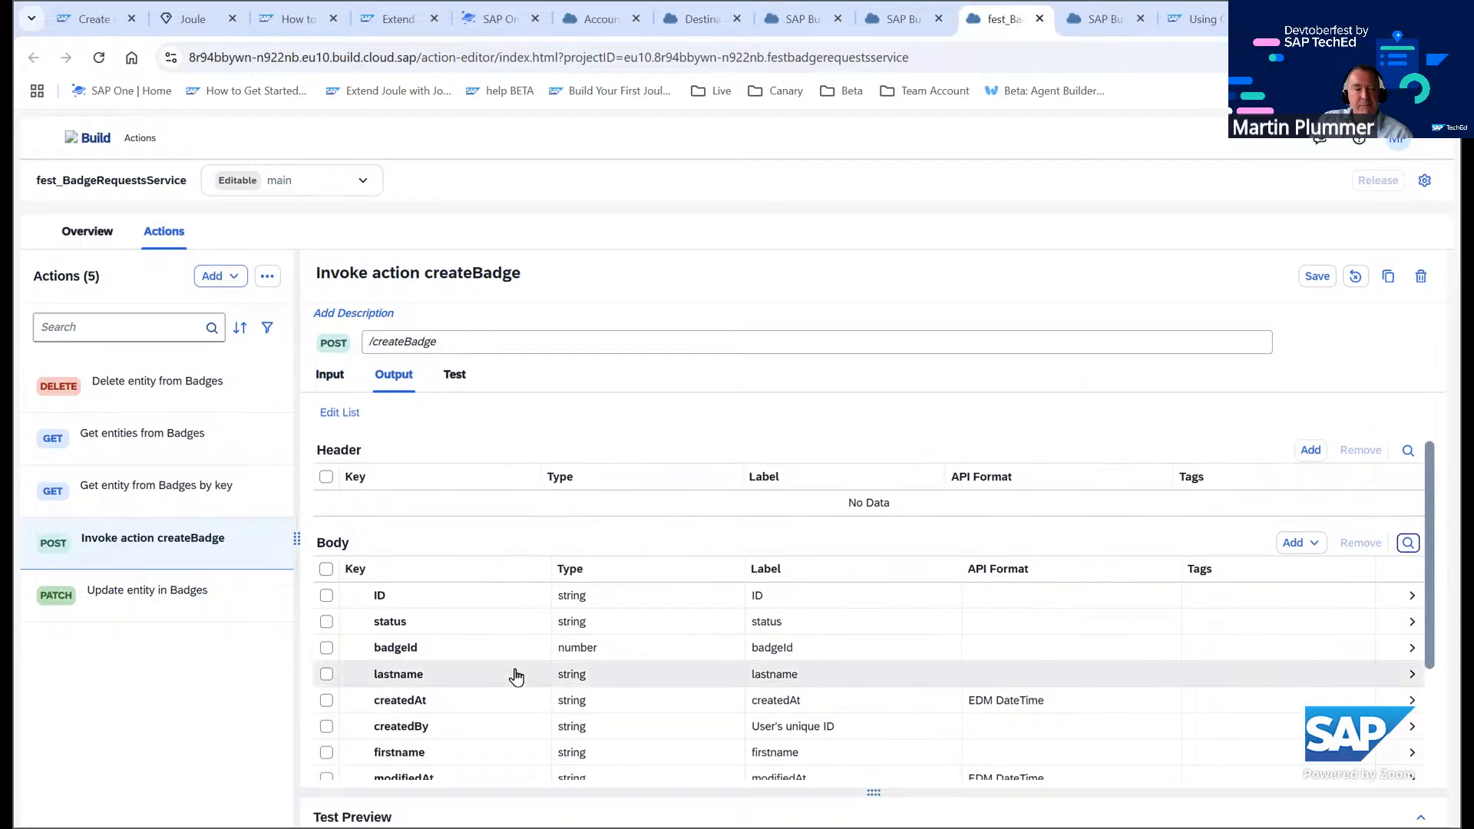
{"action": "scroll", "coordinate": [517, 680], "scroll_direction": "down", "scroll_amount": 3}
{"action": "scroll", "coordinate": [517, 661], "scroll_direction": "up", "scroll_amount": 5}
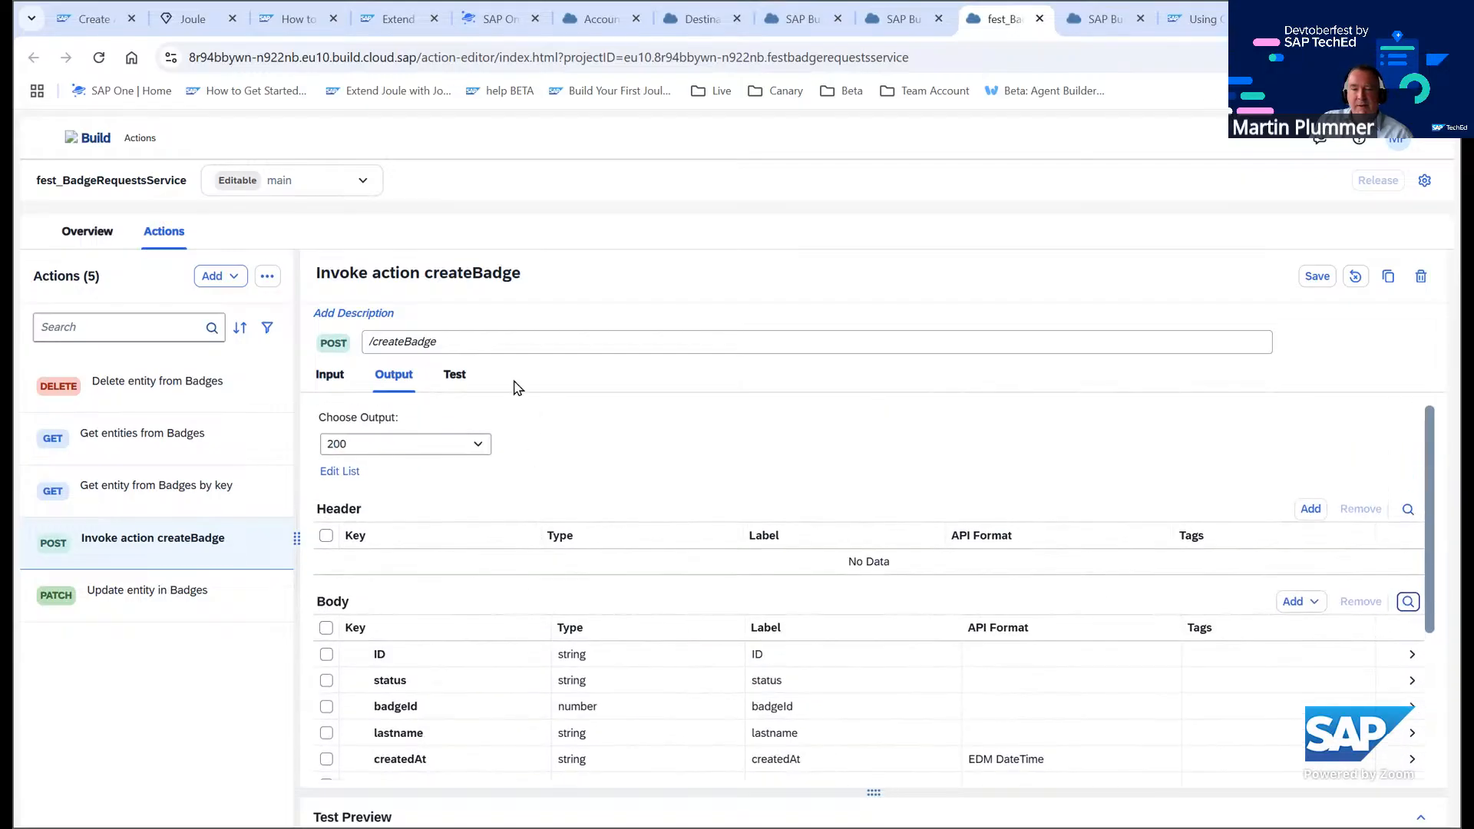
{"action": "scroll", "coordinate": [488, 662], "scroll_direction": "down", "scroll_amount": 3}
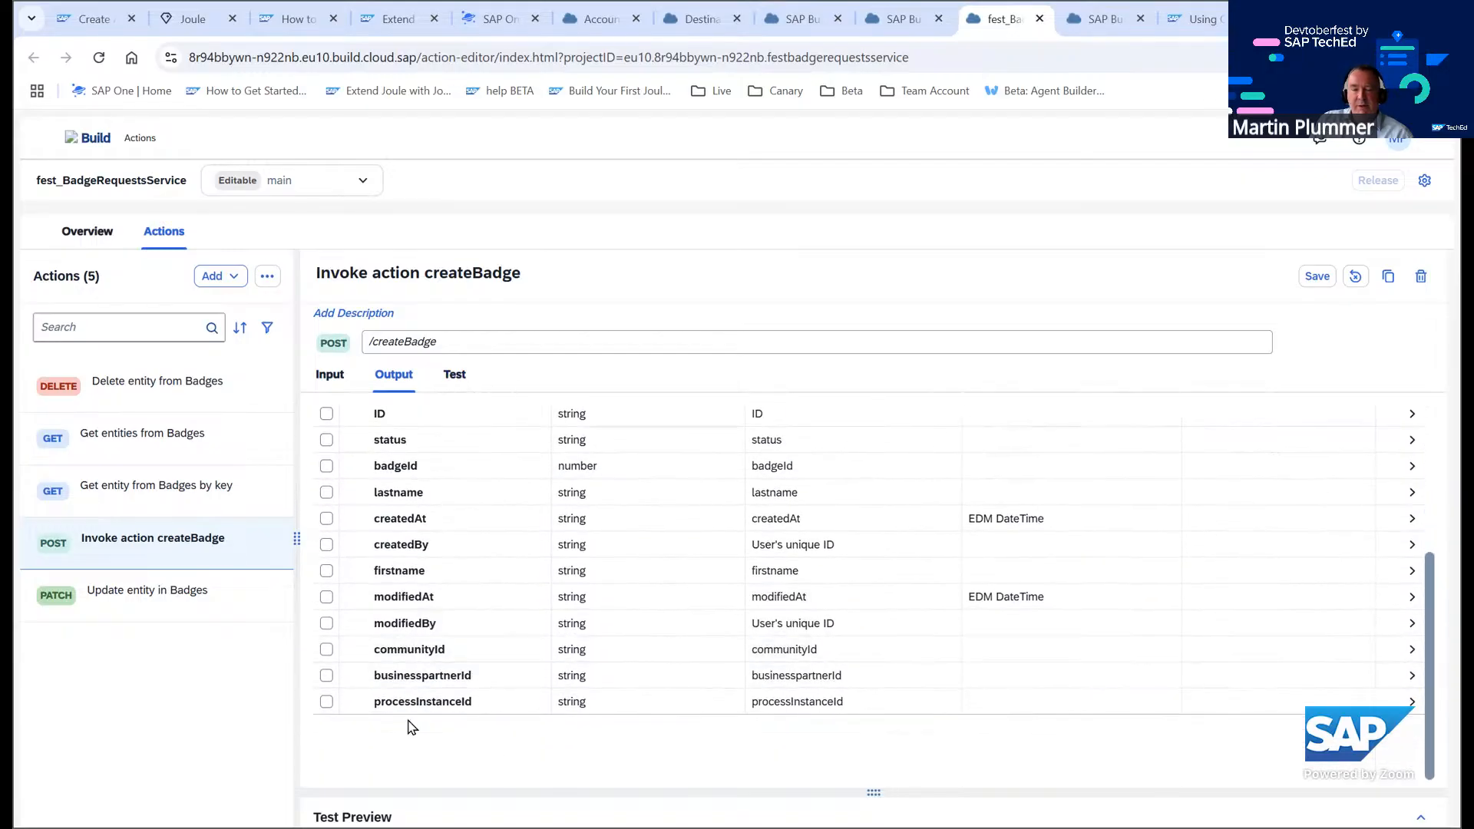
{"action": "scroll", "coordinate": [510, 520], "scroll_direction": "up", "scroll_amount": 3}
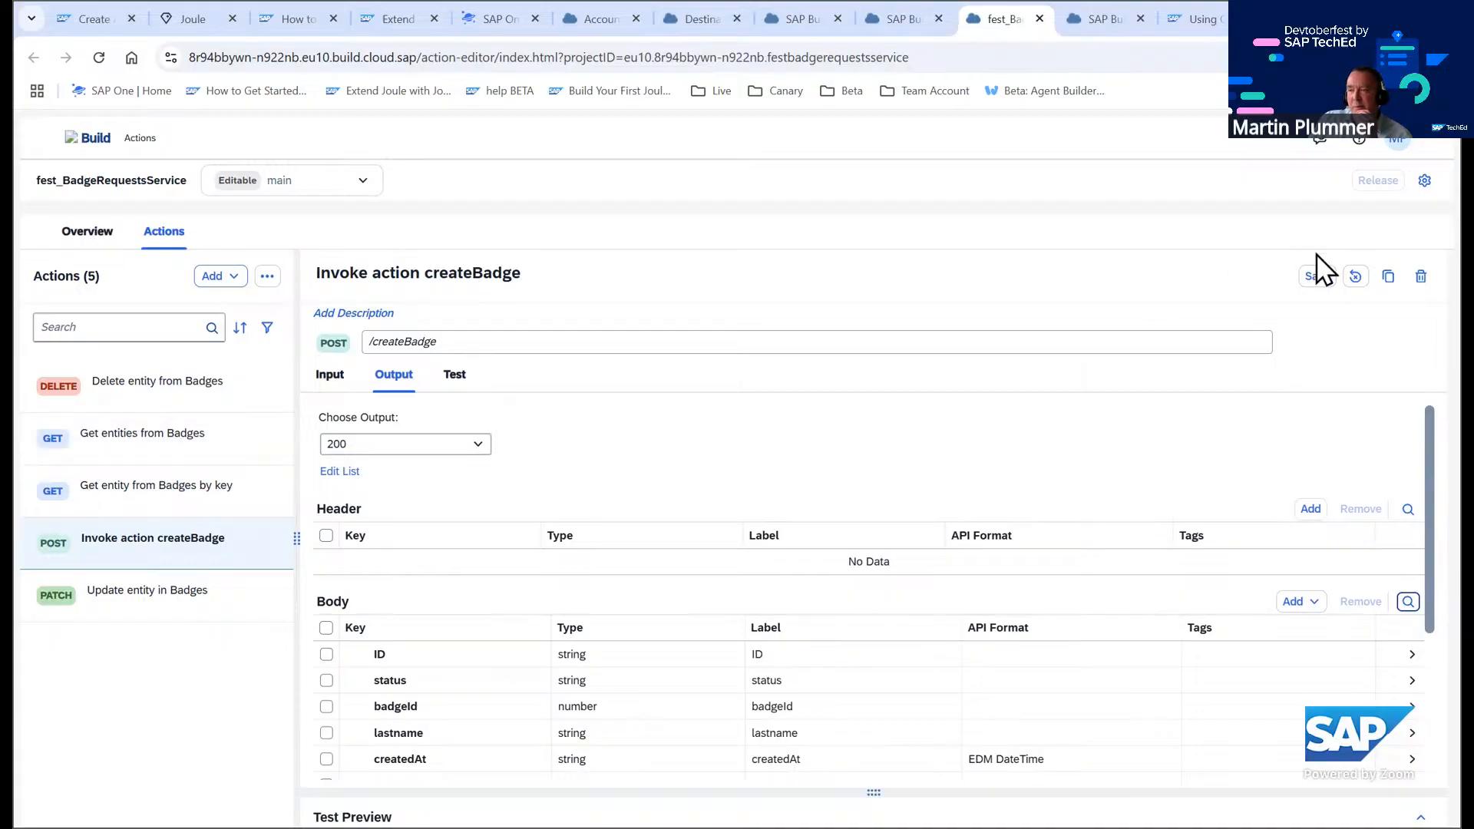
{"action": "left_click", "coordinate": [1318, 276]}
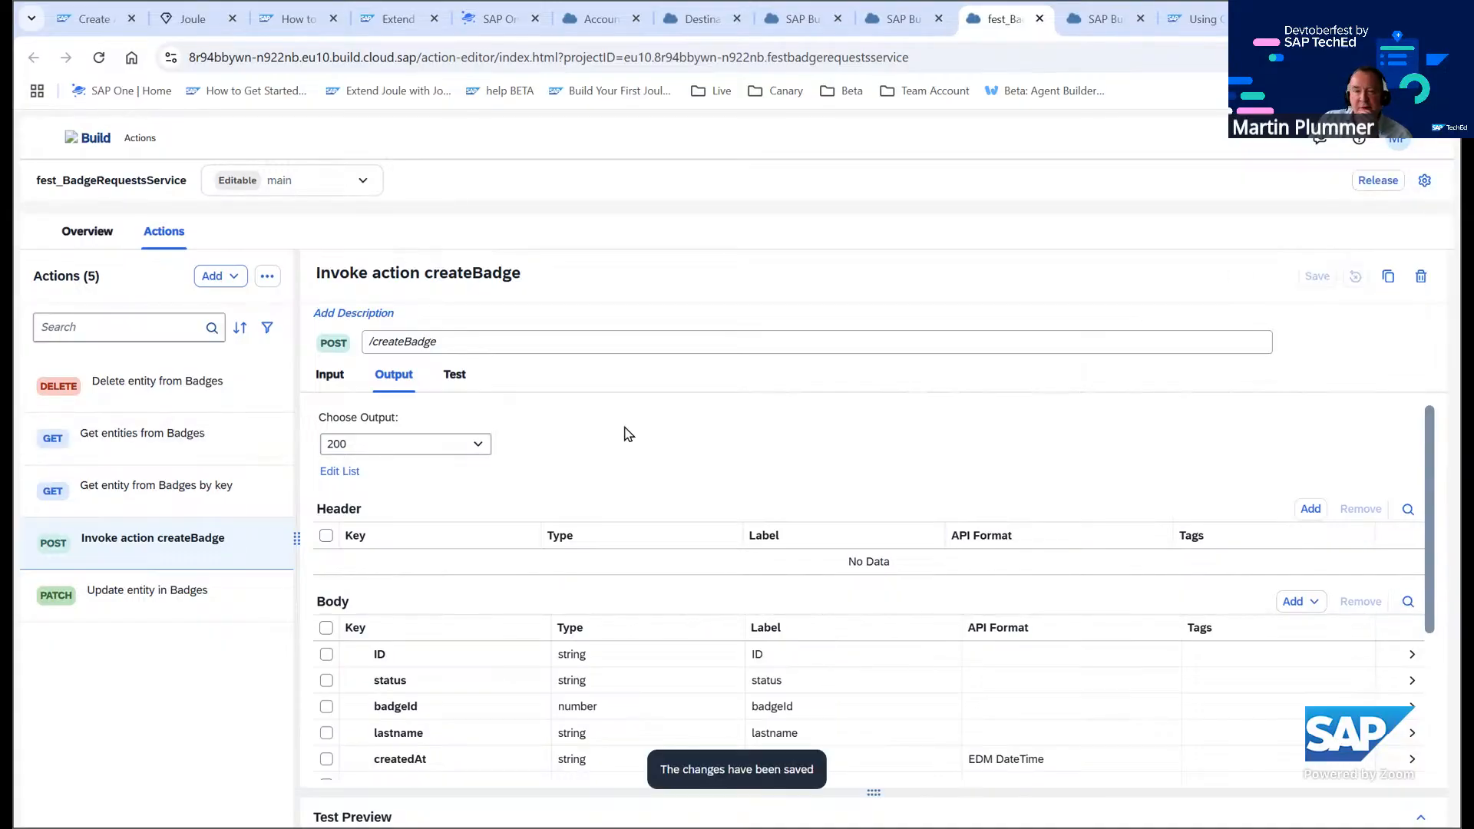
Run a blank test of the createBadge action and clear the test preview
{"action": "left_click", "coordinate": [460, 378]}
{"action": "scroll", "coordinate": [806, 564], "scroll_direction": "down", "scroll_amount": 3}
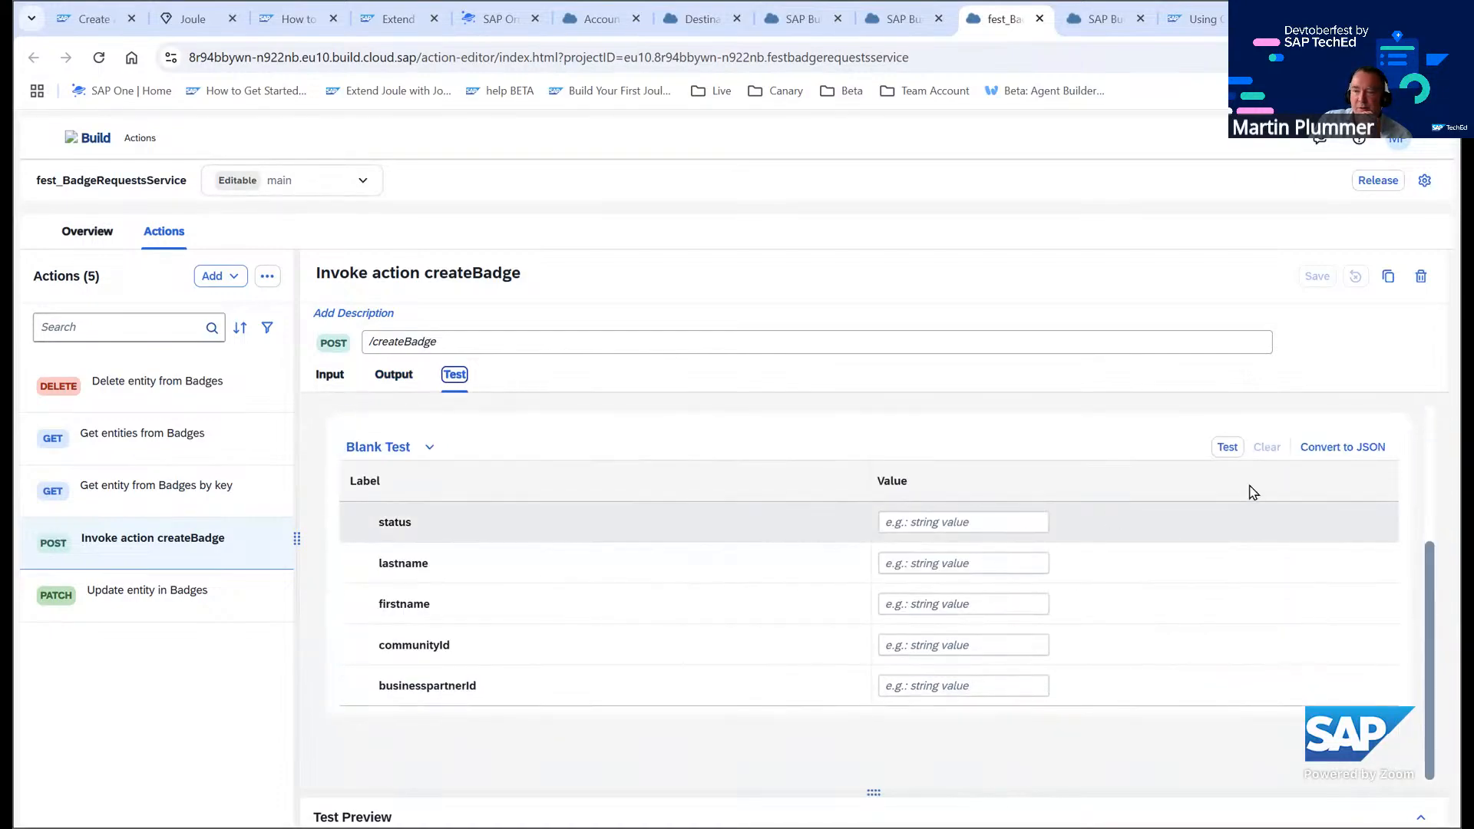
{"action": "left_click", "coordinate": [1227, 447]}
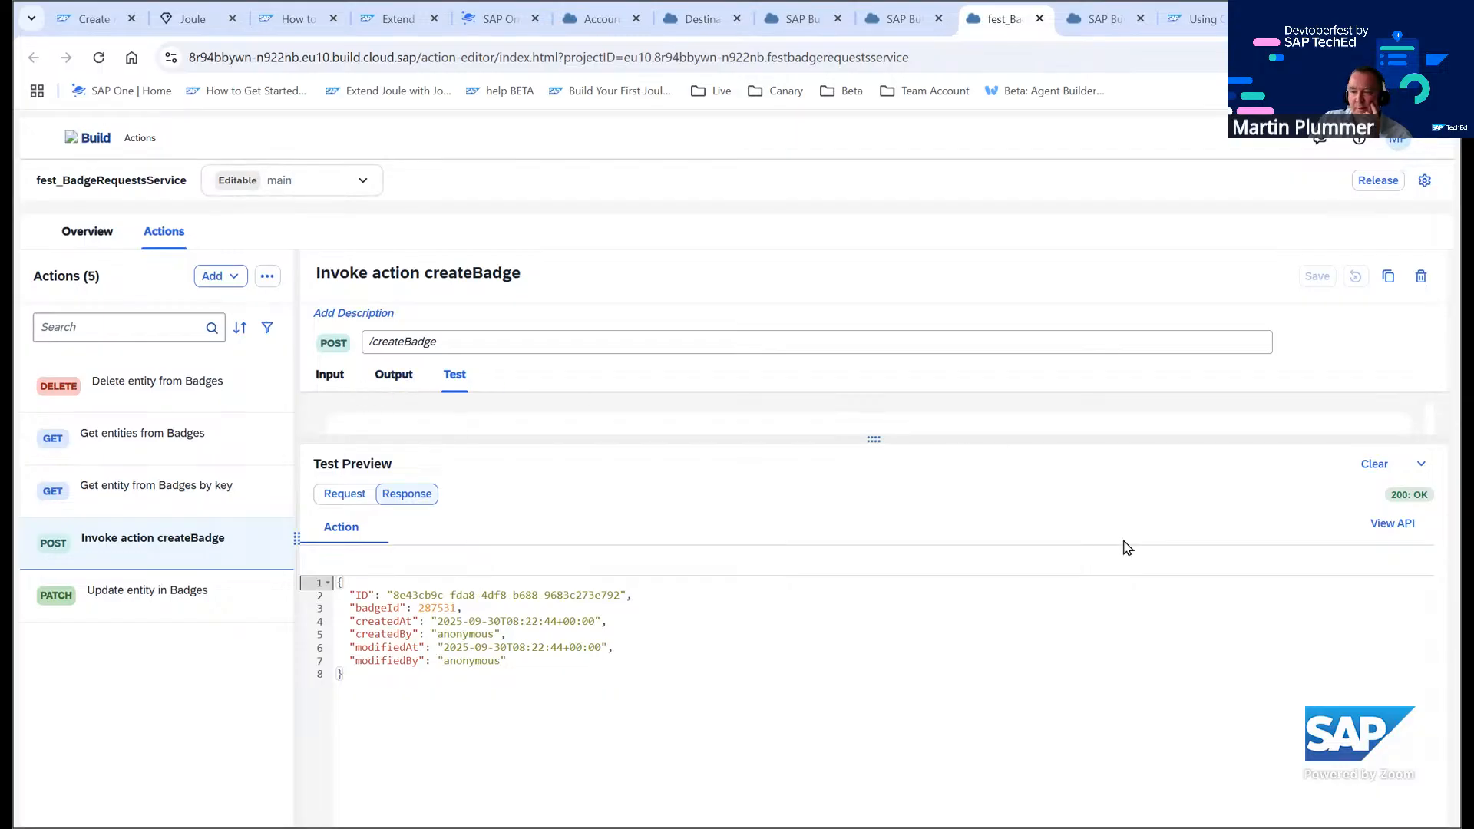
{"action": "left_click", "coordinate": [1375, 463]}
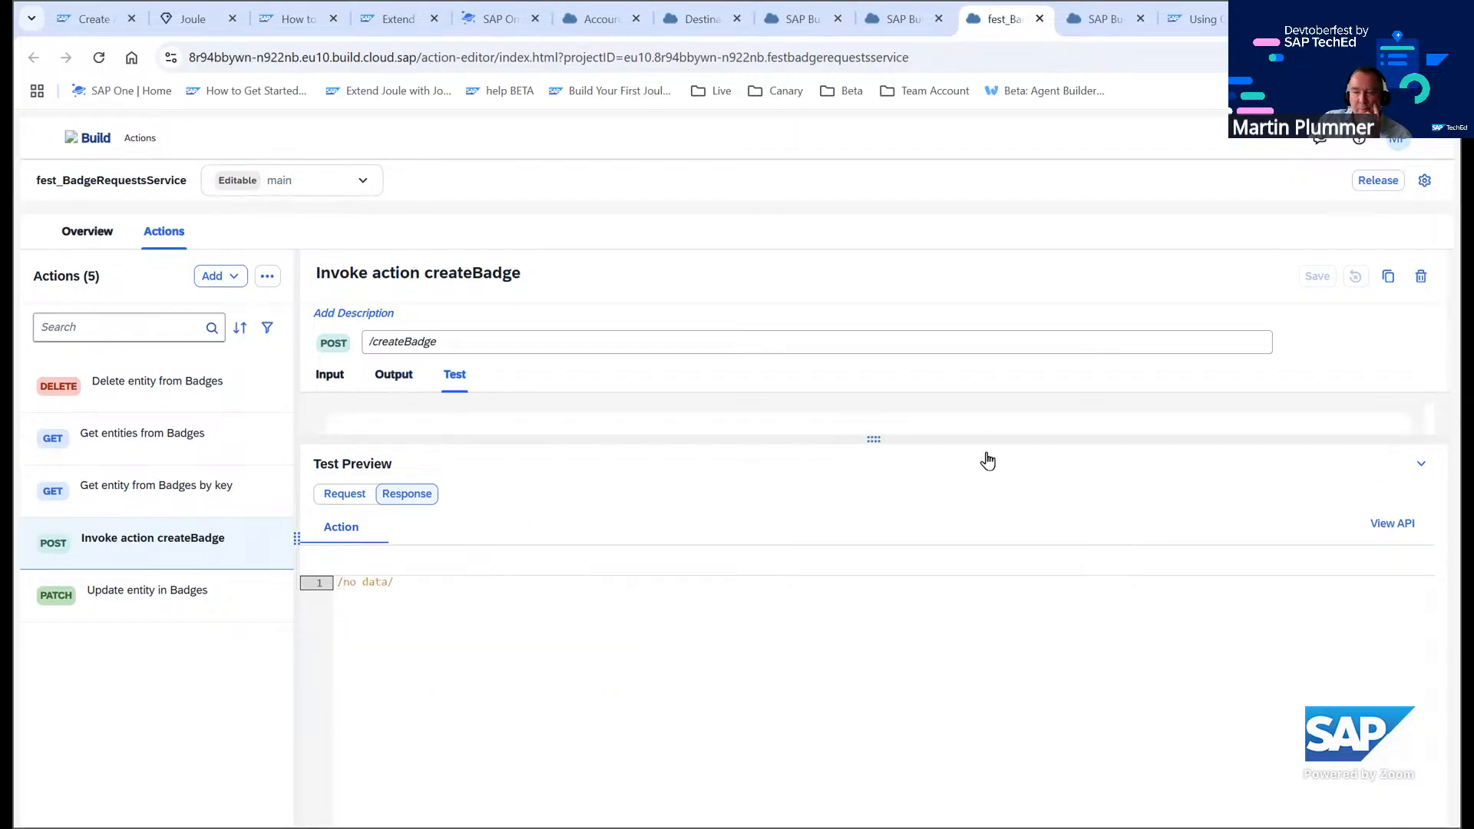
{"action": "left_click", "coordinate": [903, 446]}
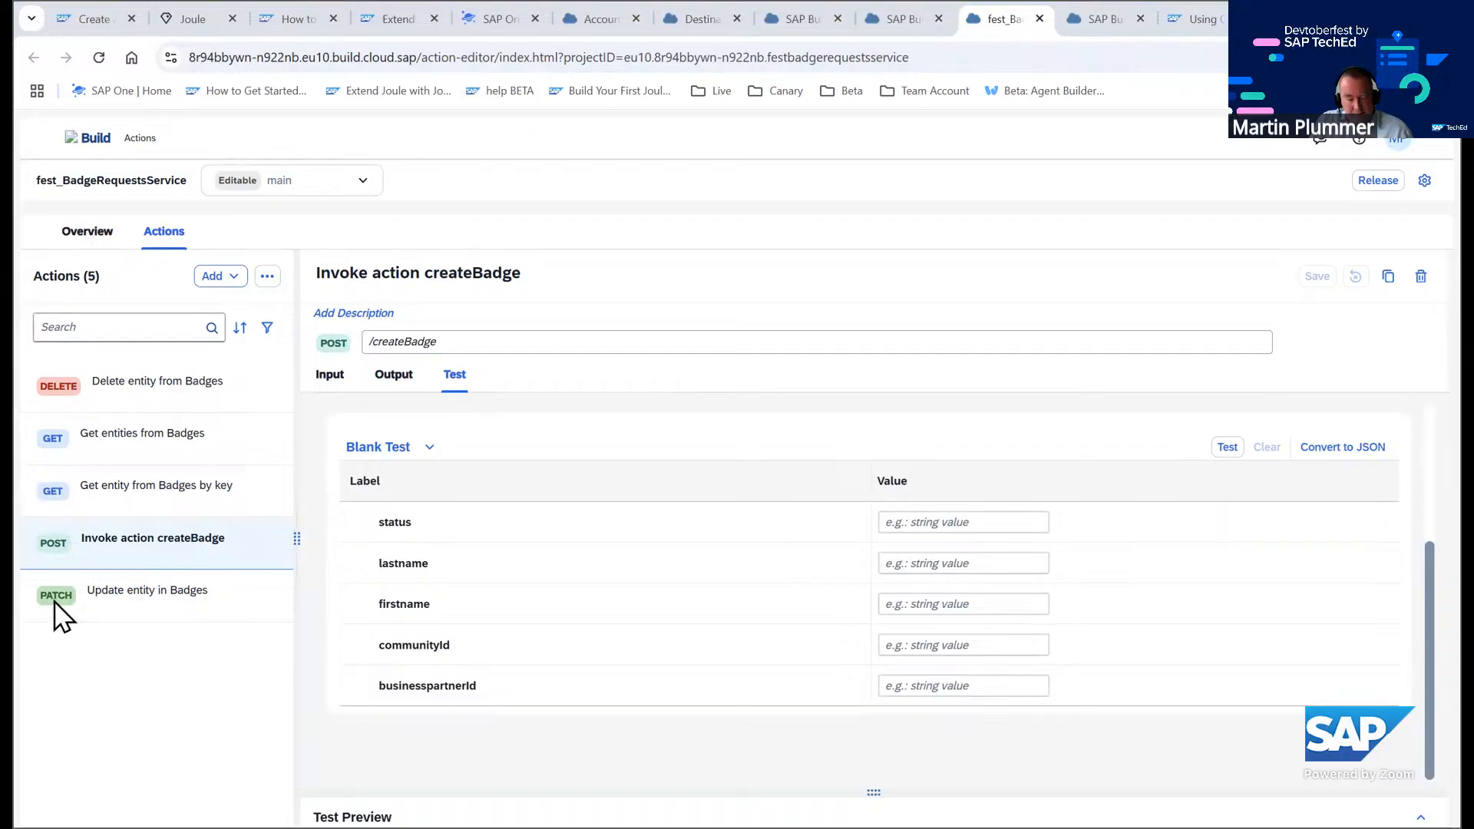
Fill the createBadge test form with status NEW and a sample person's last name and first name
{"action": "left_click", "coordinate": [901, 520]}
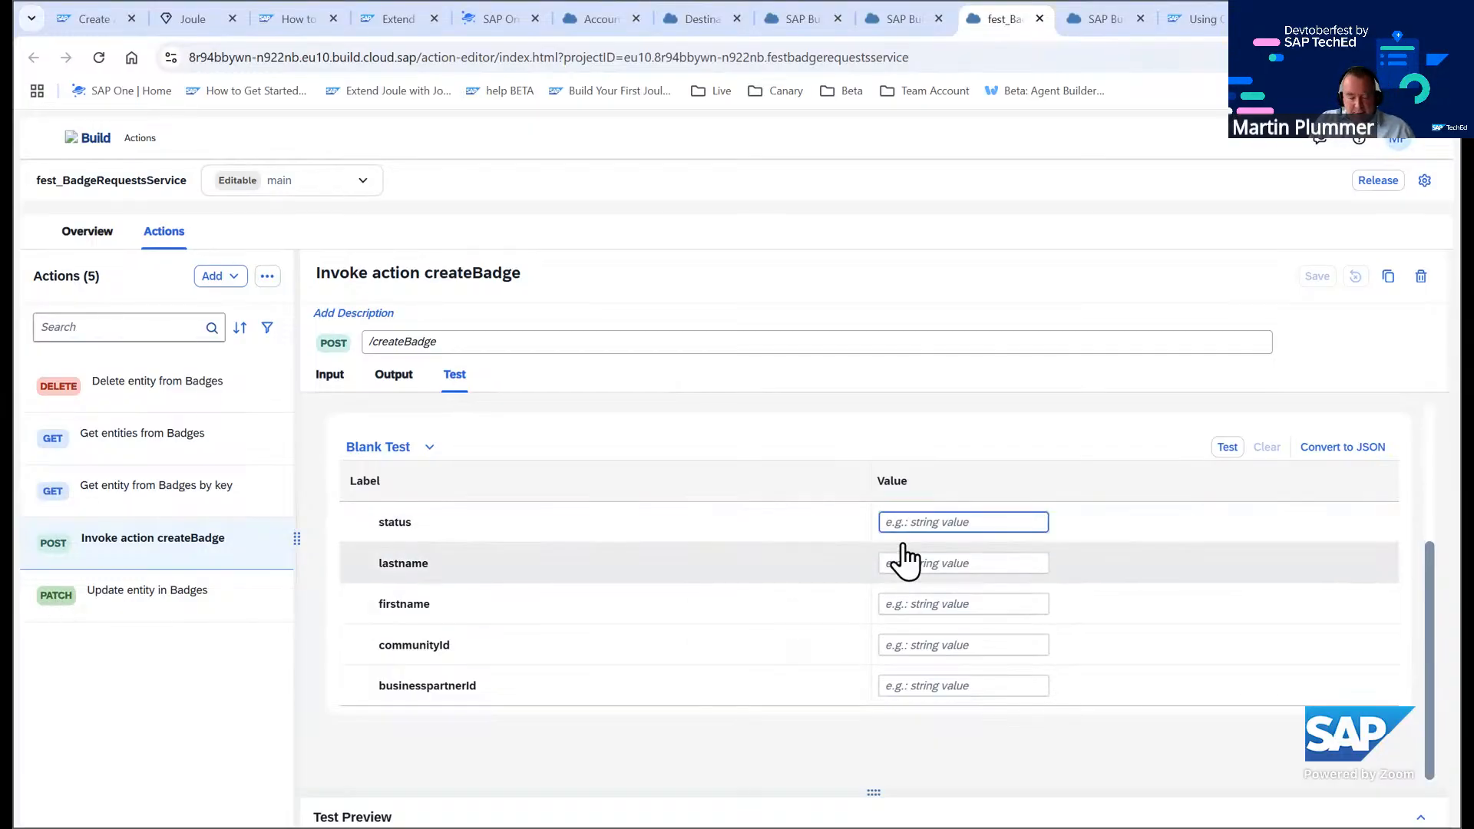
{"action": "type", "text": "NEW"}
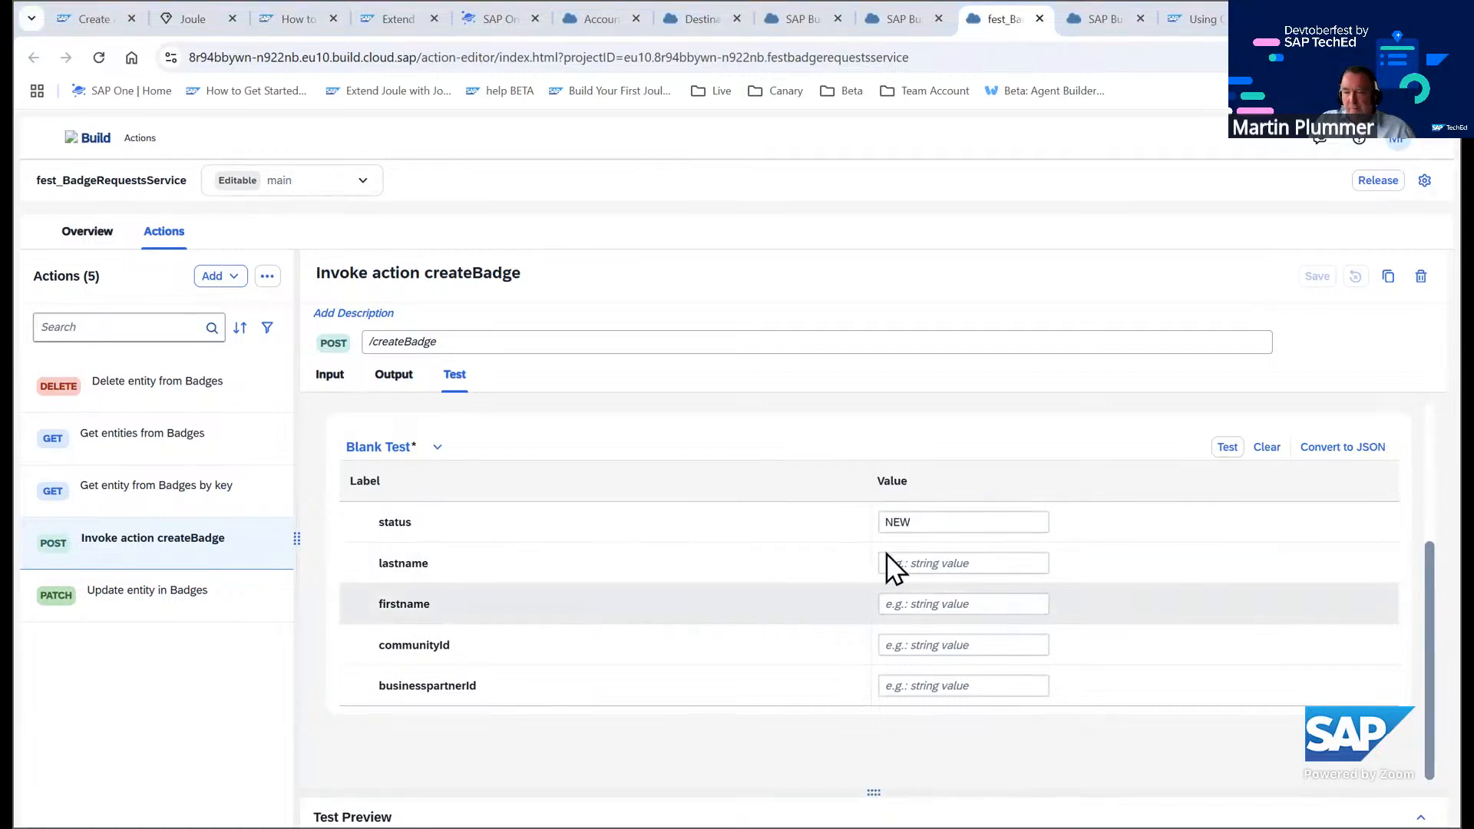
{"action": "left_click", "coordinate": [933, 562]}
{"action": "type", "text": "Doe"}
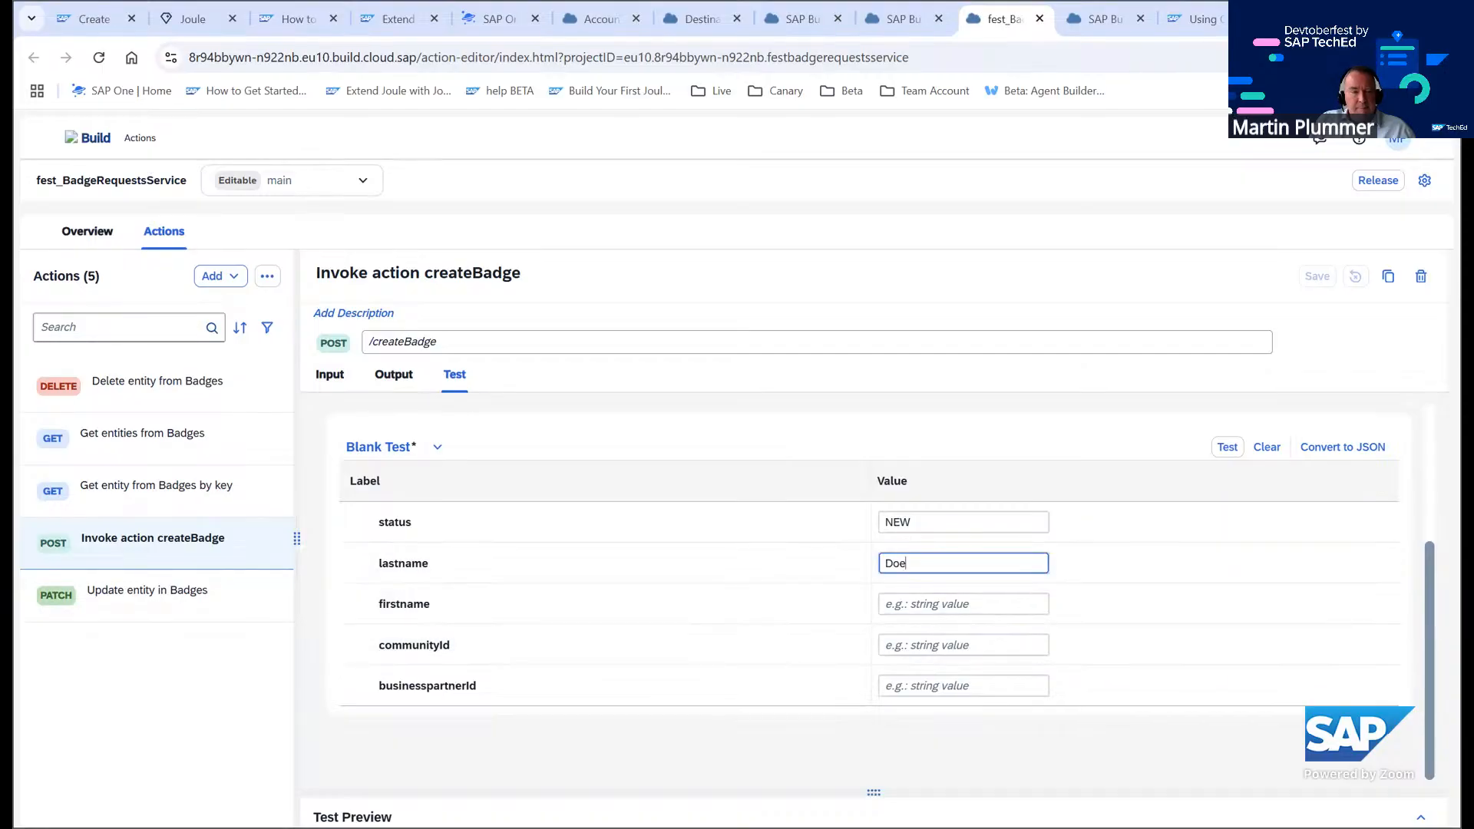
{"action": "left_click", "coordinate": [894, 601]}
{"action": "type", "text": "John"}
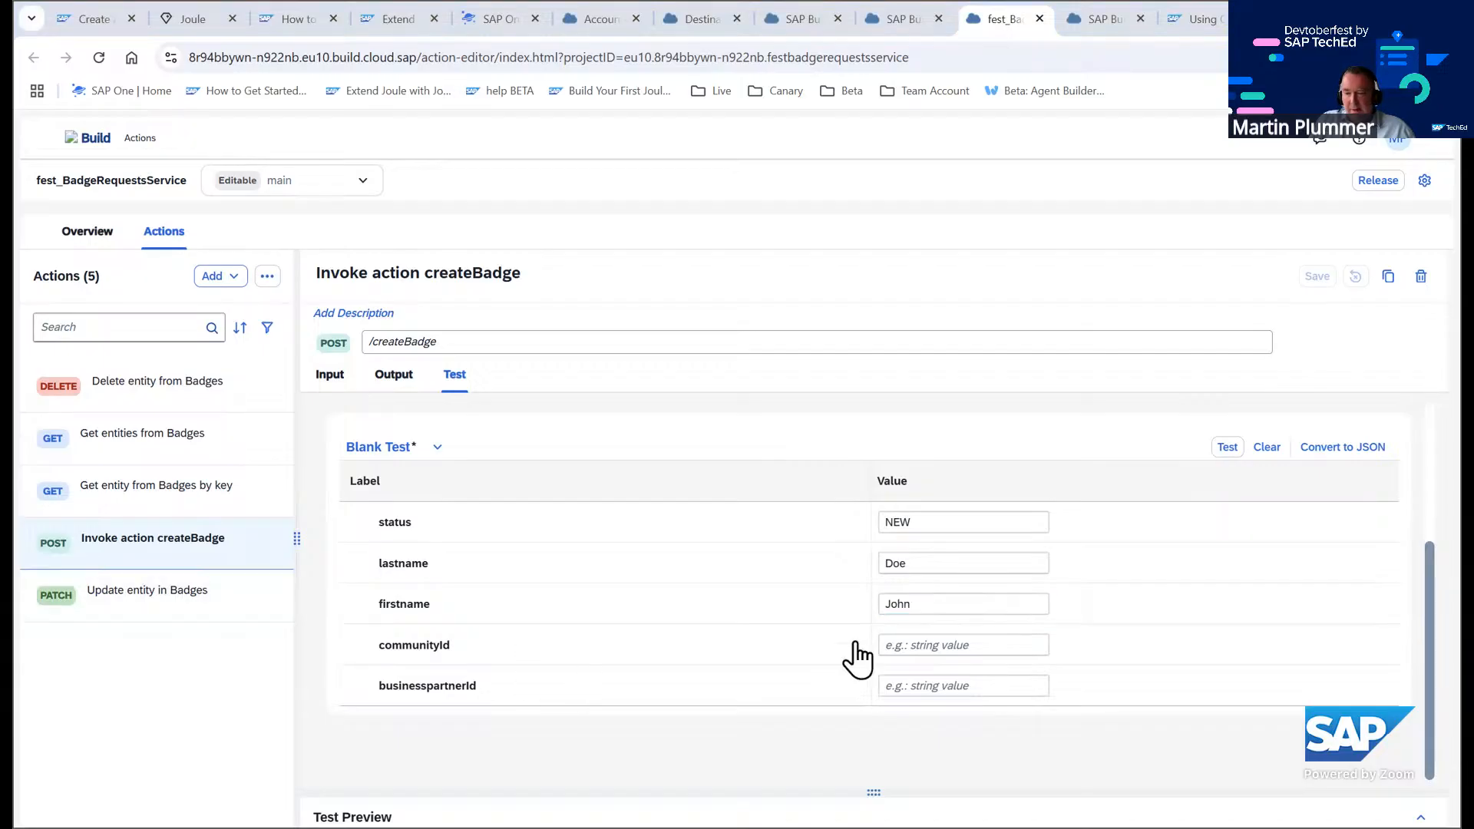
Paste the community e-mail and the business partner ID into the test form and run the createBadge test
{"action": "left_click", "coordinate": [925, 649]}
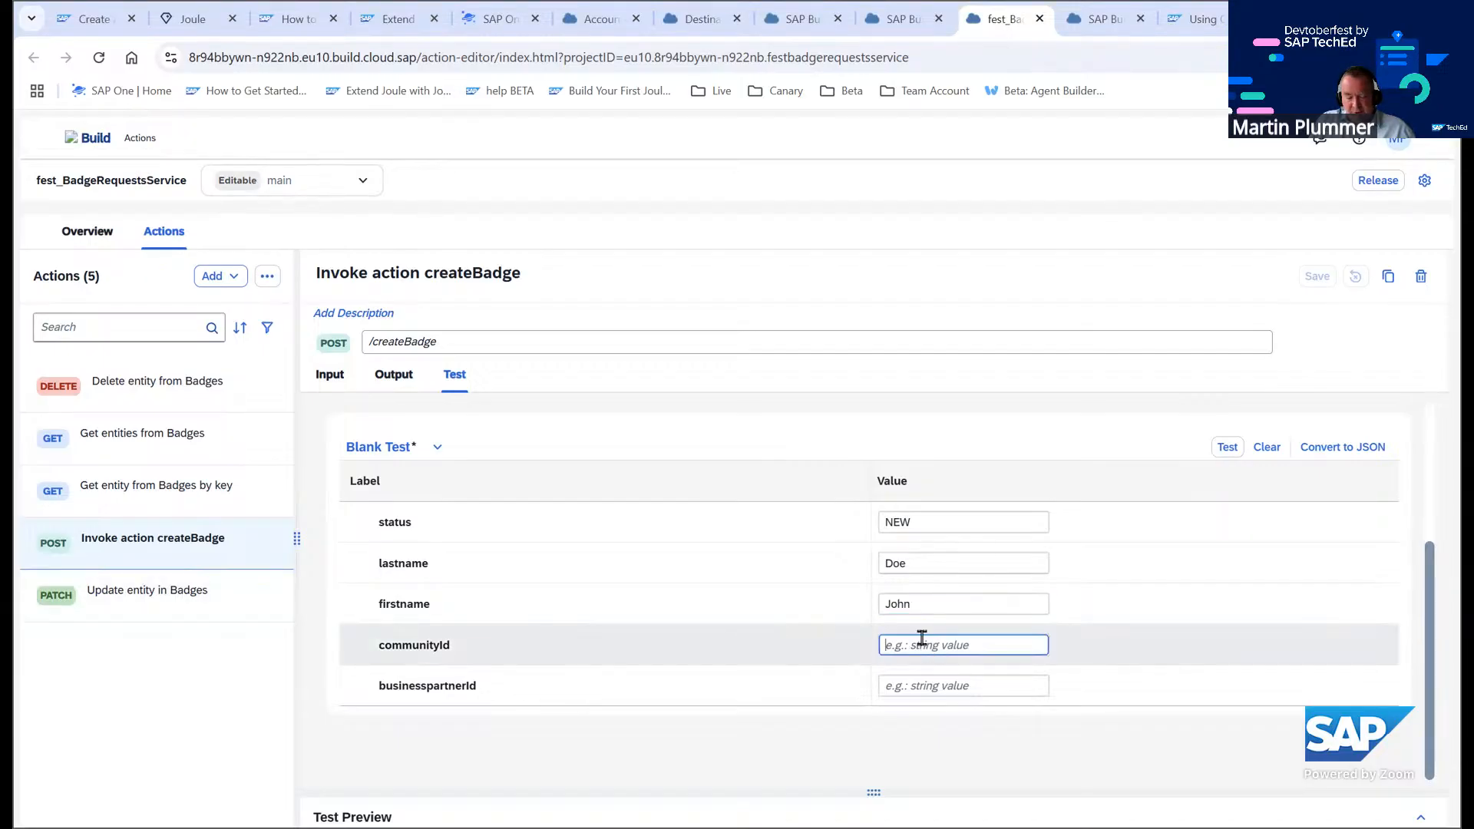
{"action": "key", "text": "ctrl+v"}
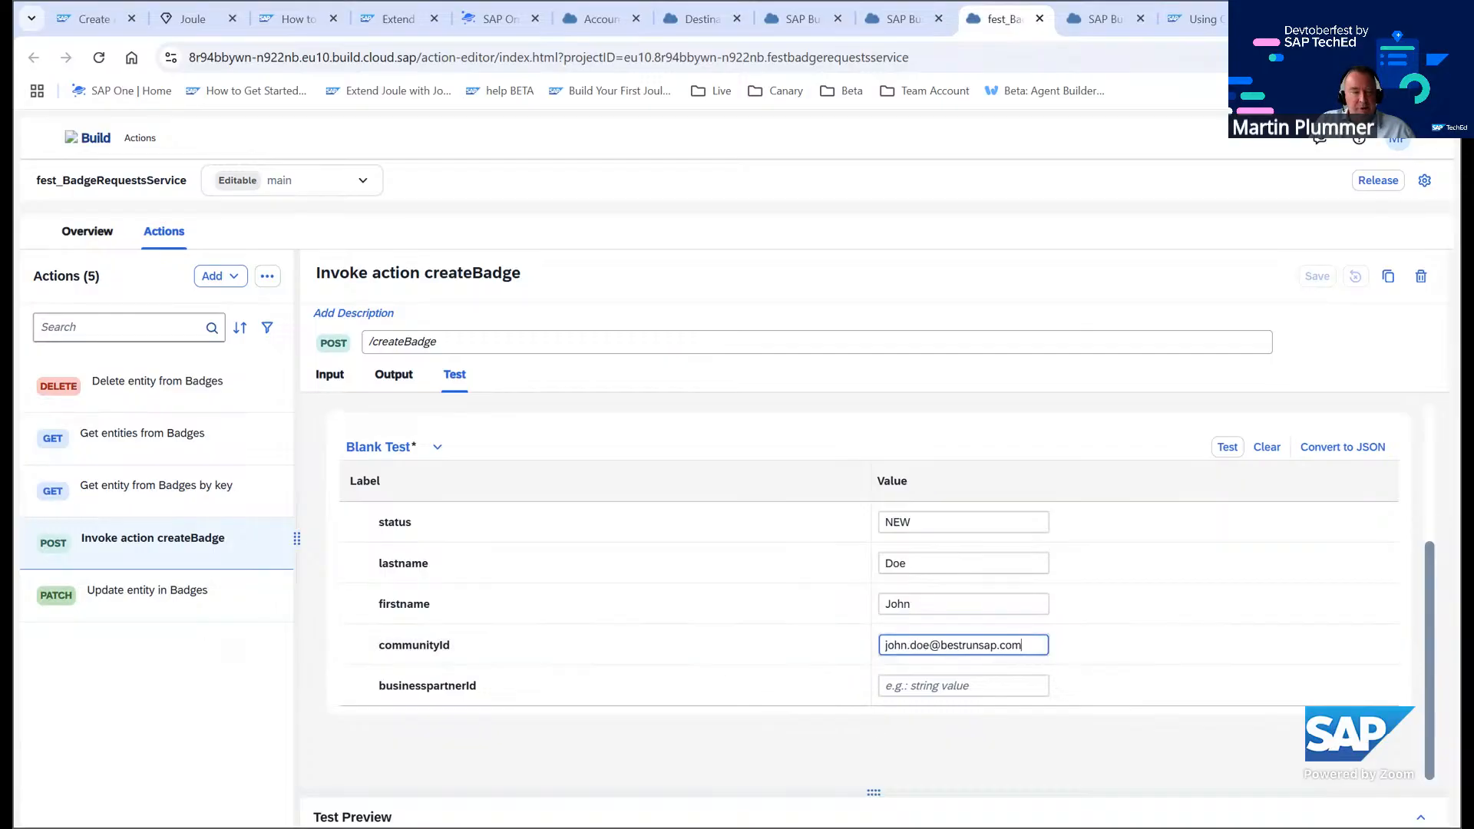
{"action": "key", "text": "alt+Tab"}
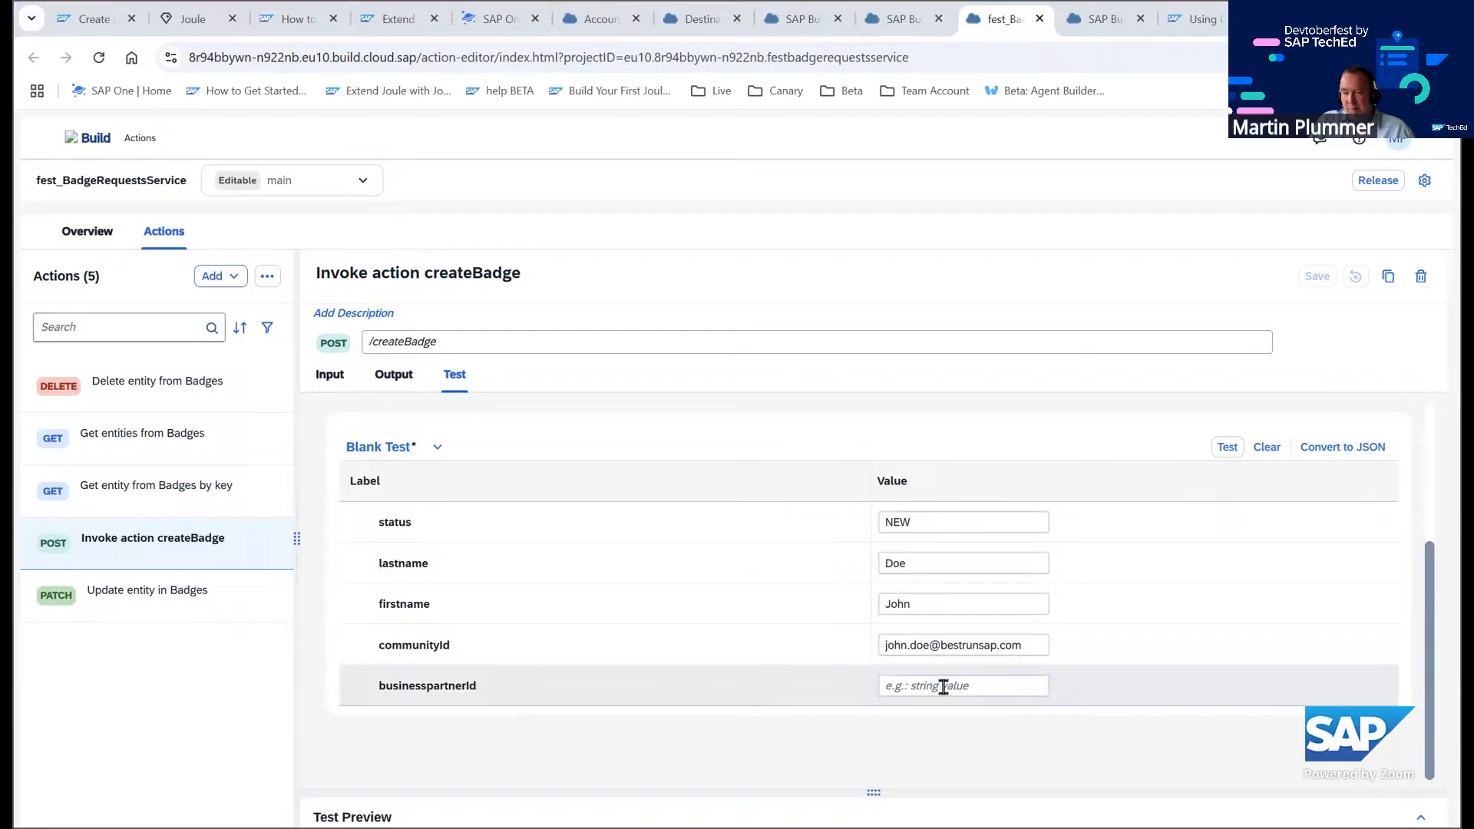
{"action": "left_click", "coordinate": [943, 686]}
{"action": "type", "text": "1003764"}
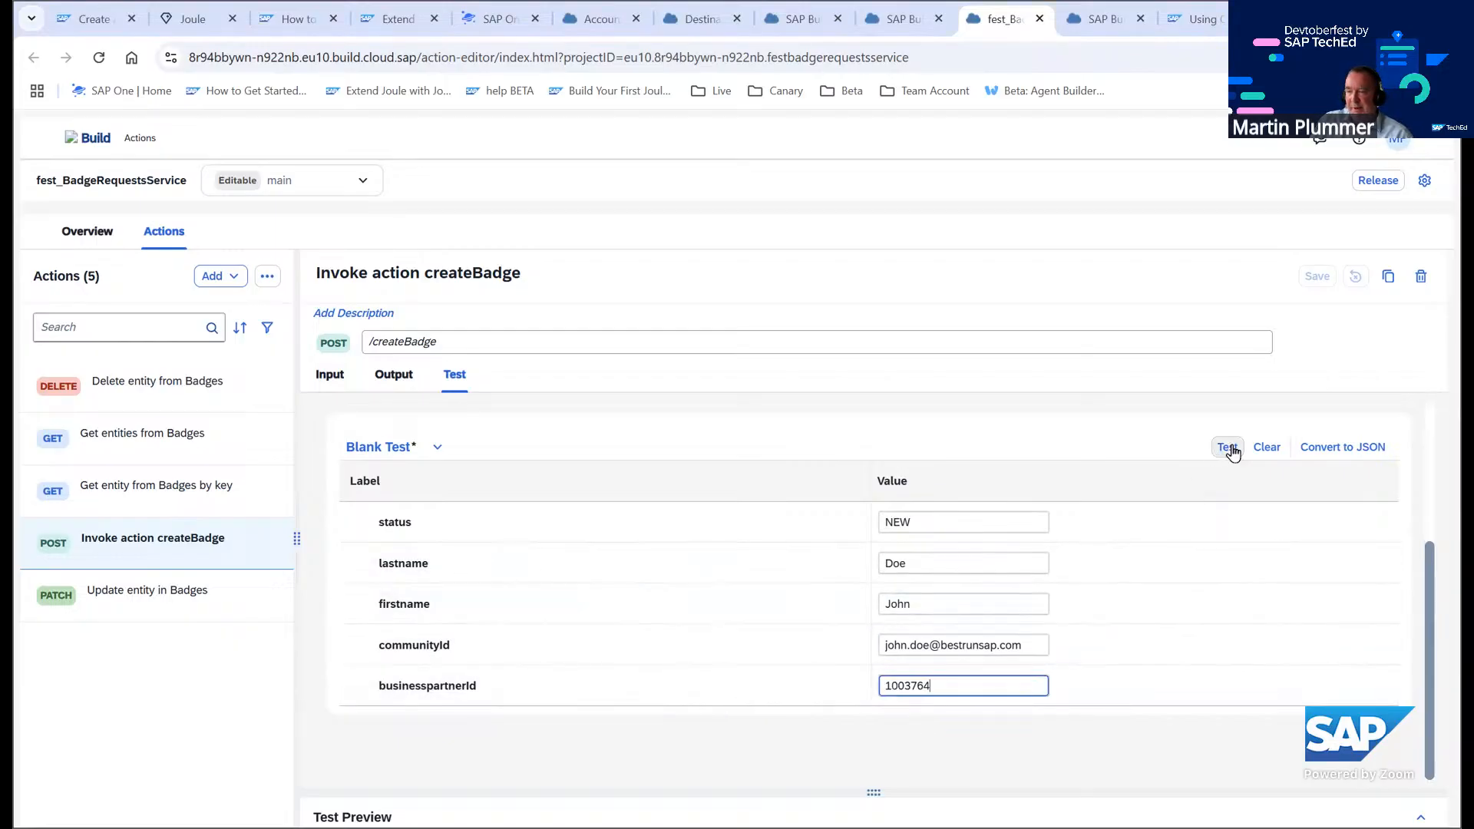
{"action": "left_click", "coordinate": [1227, 453]}
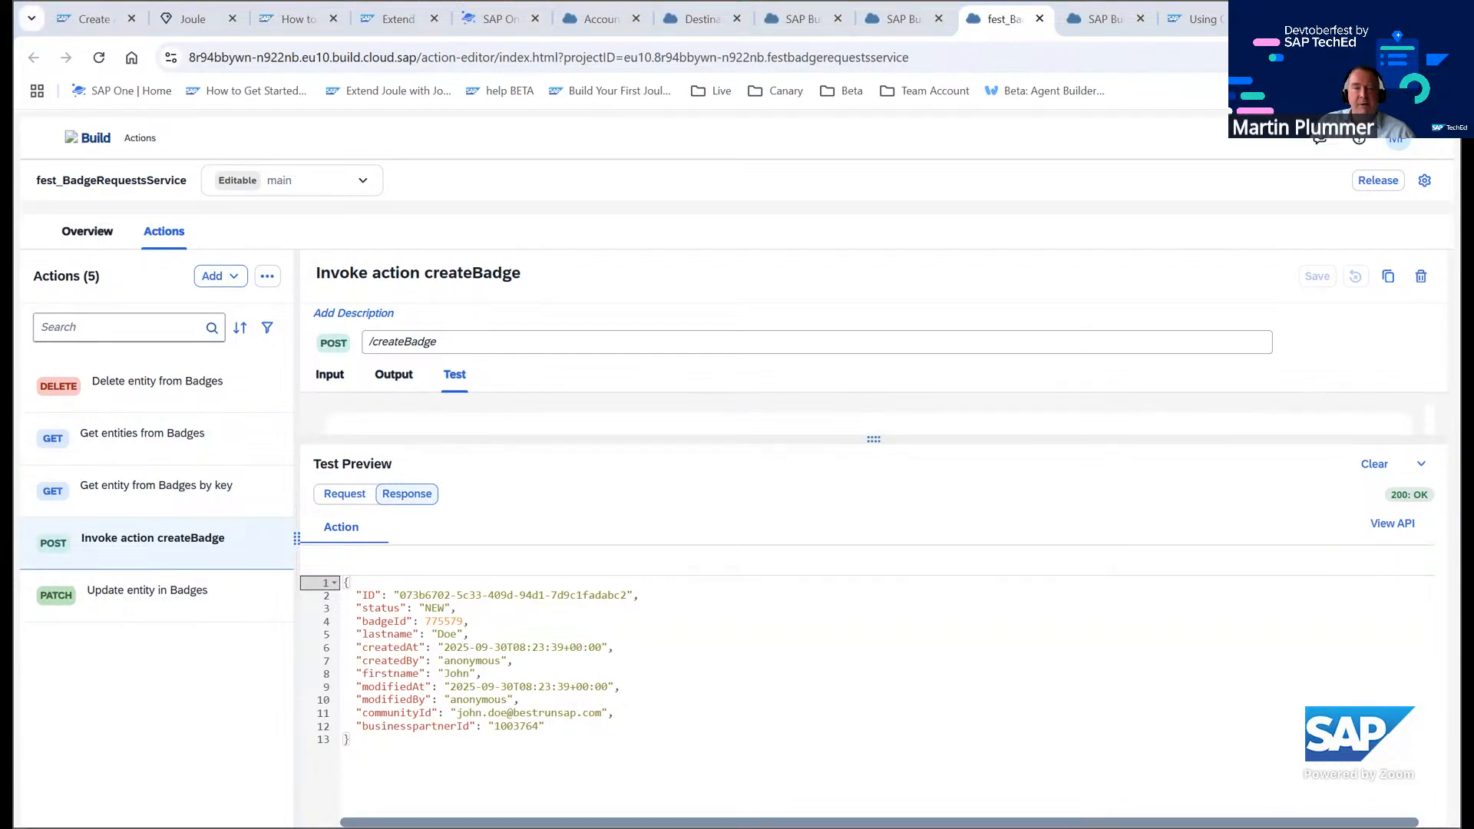
Return to the action-project tutorial, scroll through its steps, and switch to the Joule skill tutorial tab
{"action": "left_click", "coordinate": [96, 20]}
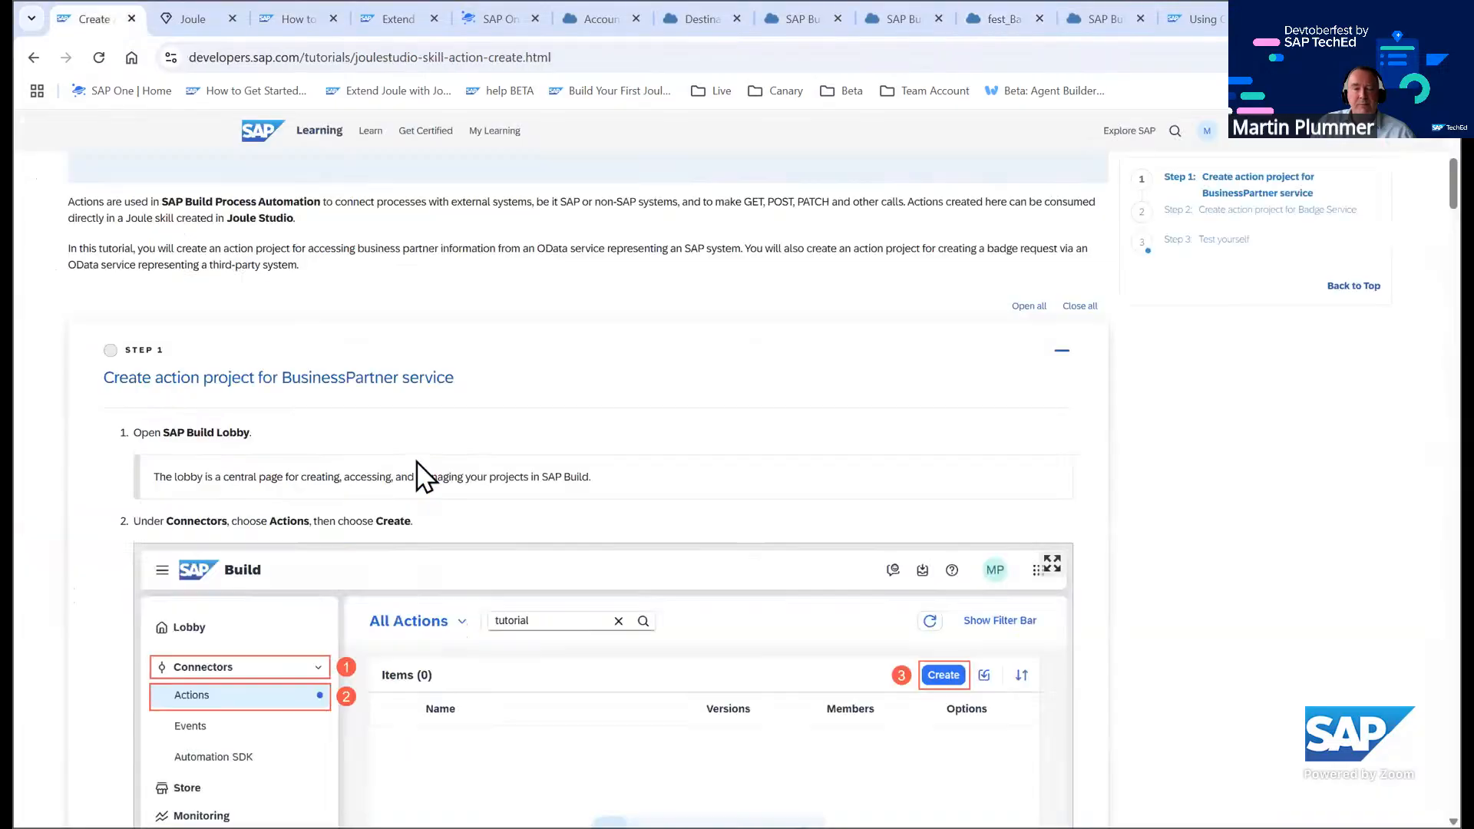
{"action": "scroll", "coordinate": [422, 461], "scroll_direction": "down", "scroll_amount": 15}
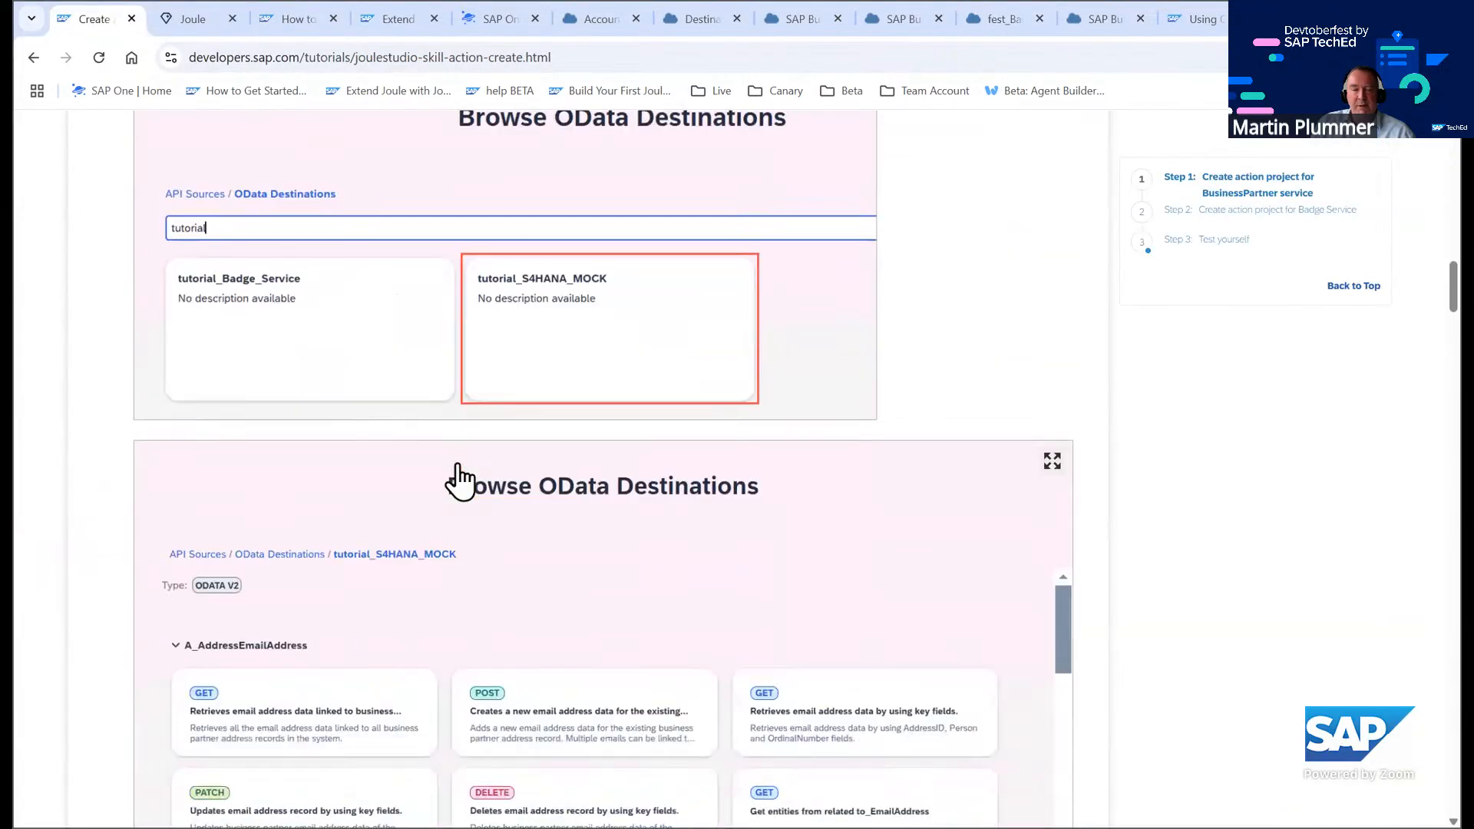
{"action": "scroll", "coordinate": [458, 480], "scroll_direction": "down", "scroll_amount": 20}
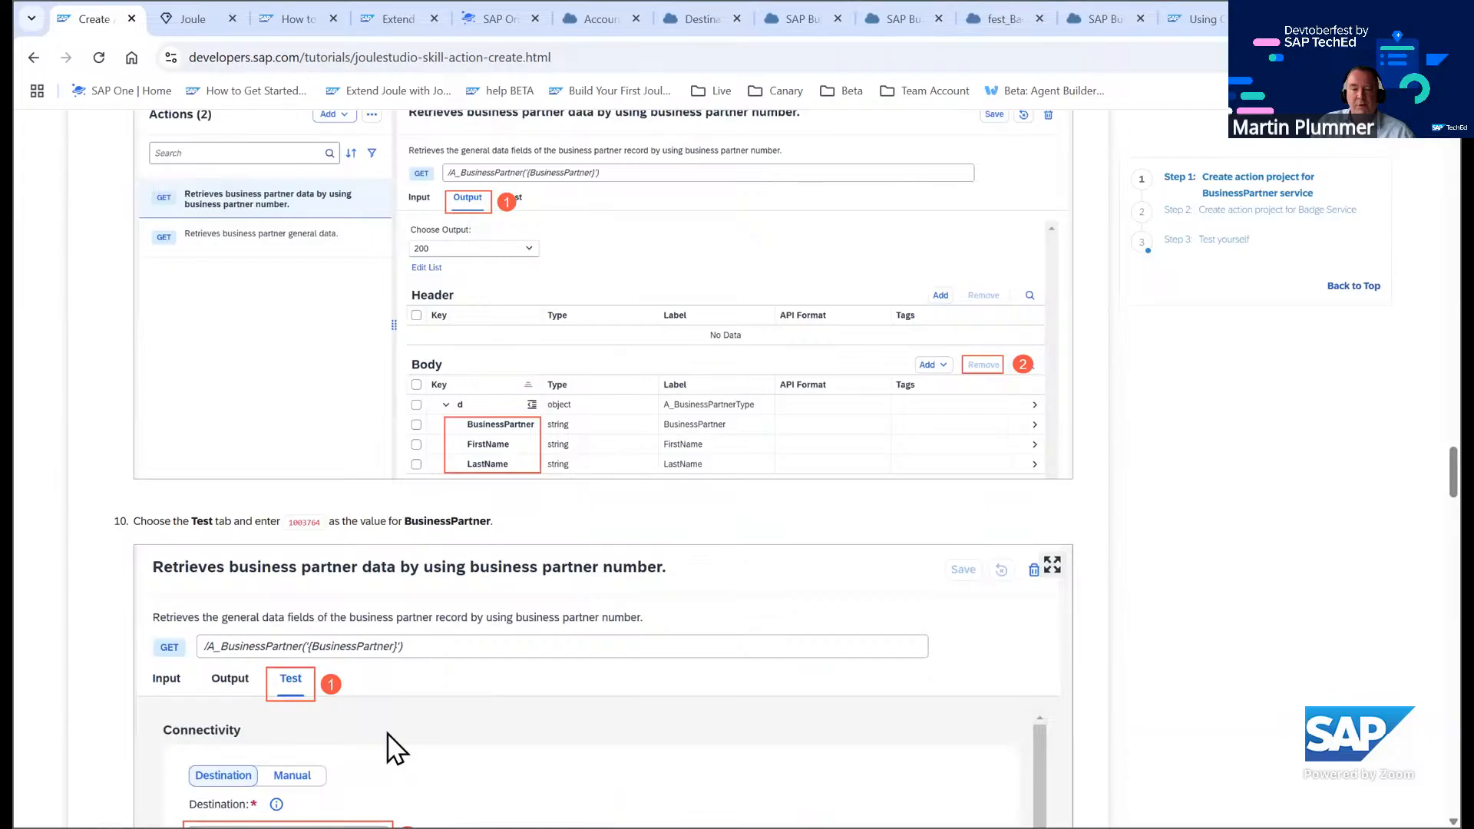
{"action": "left_click", "coordinate": [582, 740]}
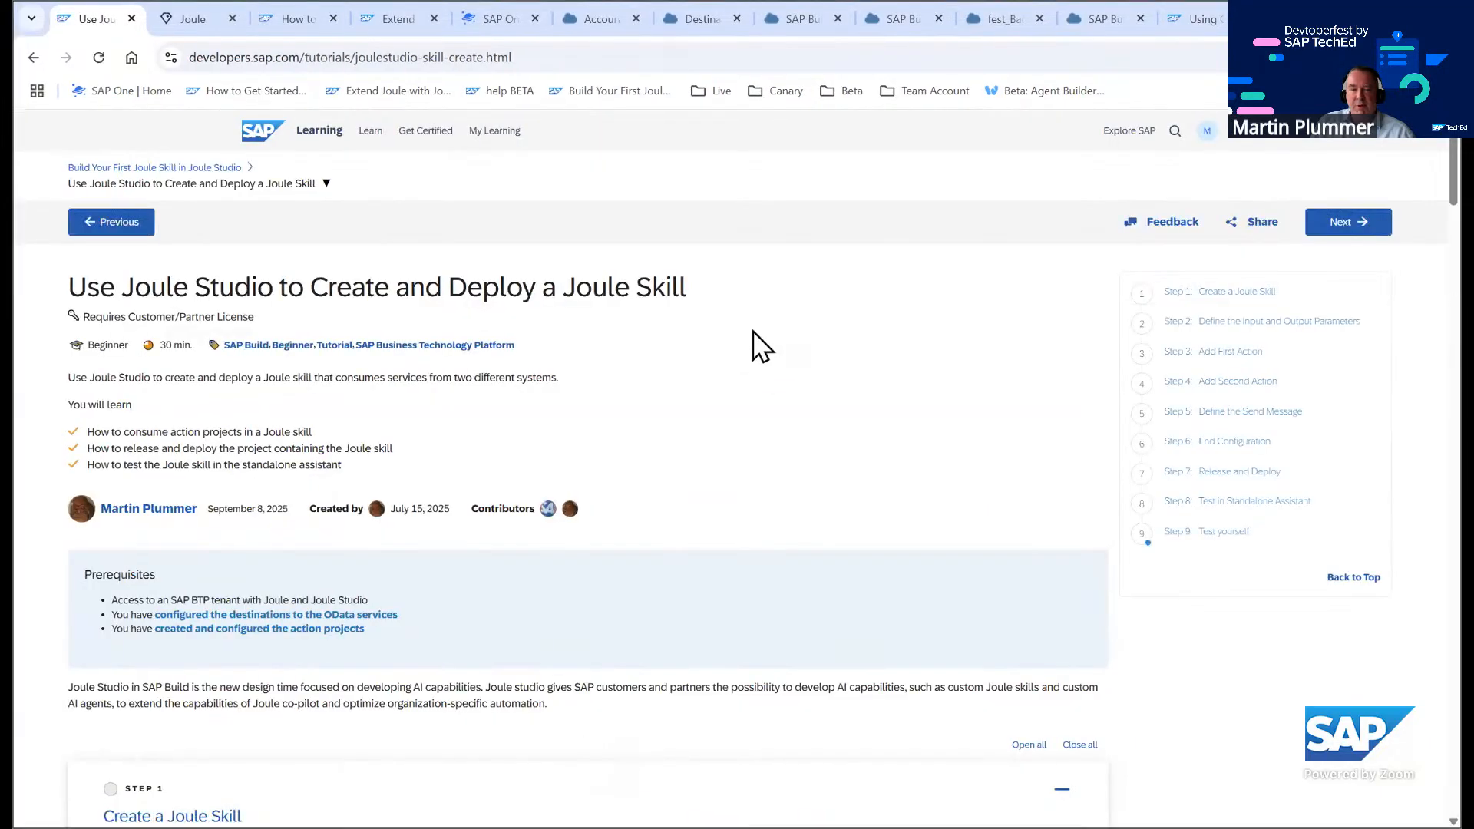
Collapse all sections of the Joule skill tutorial and review its list of steps
{"action": "scroll", "coordinate": [718, 418], "scroll_direction": "down", "scroll_amount": 4}
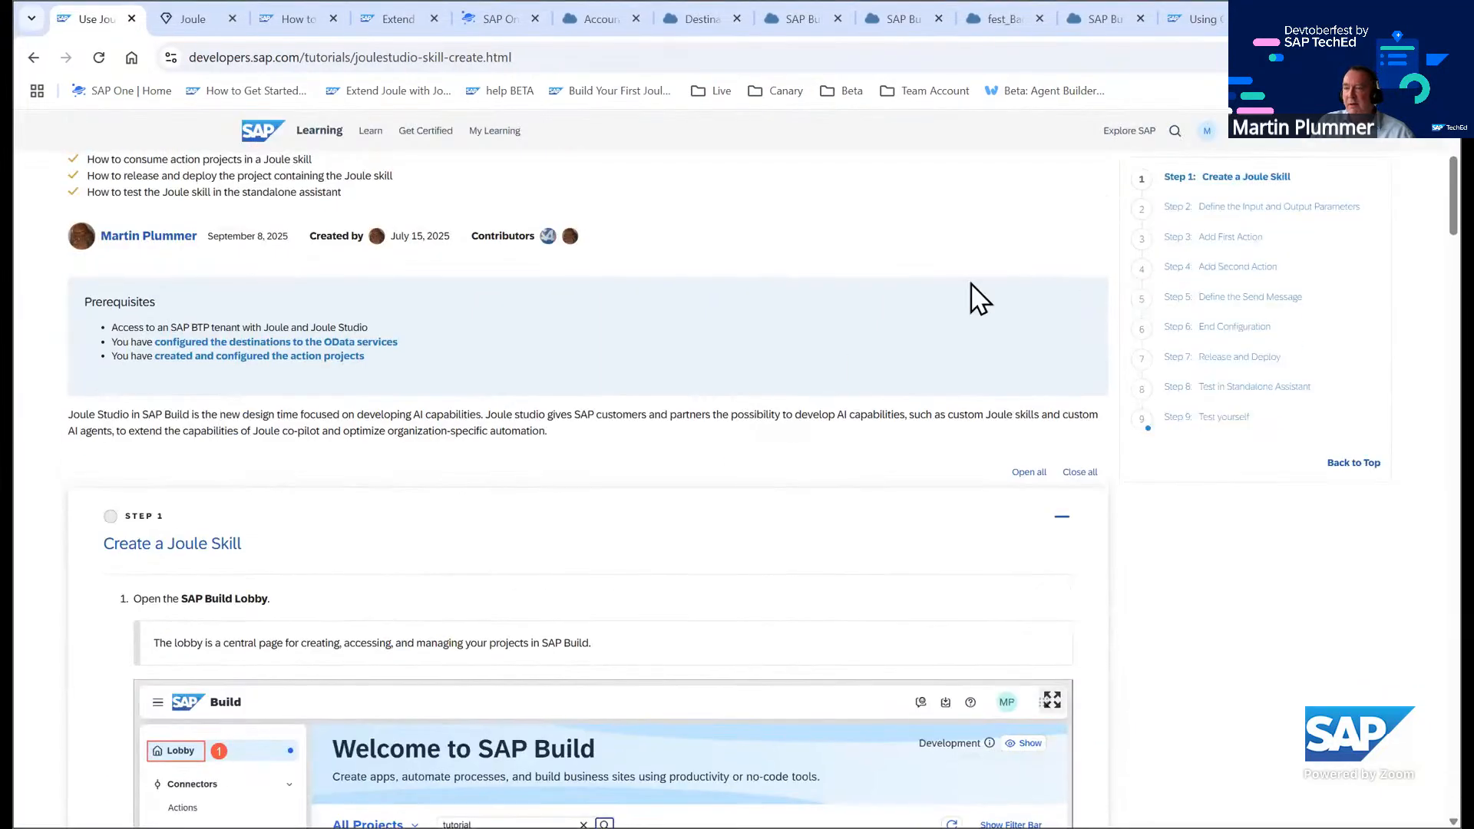
{"action": "scroll", "coordinate": [641, 405], "scroll_direction": "down", "scroll_amount": 5}
{"action": "scroll", "coordinate": [643, 374], "scroll_direction": "down", "scroll_amount": 6}
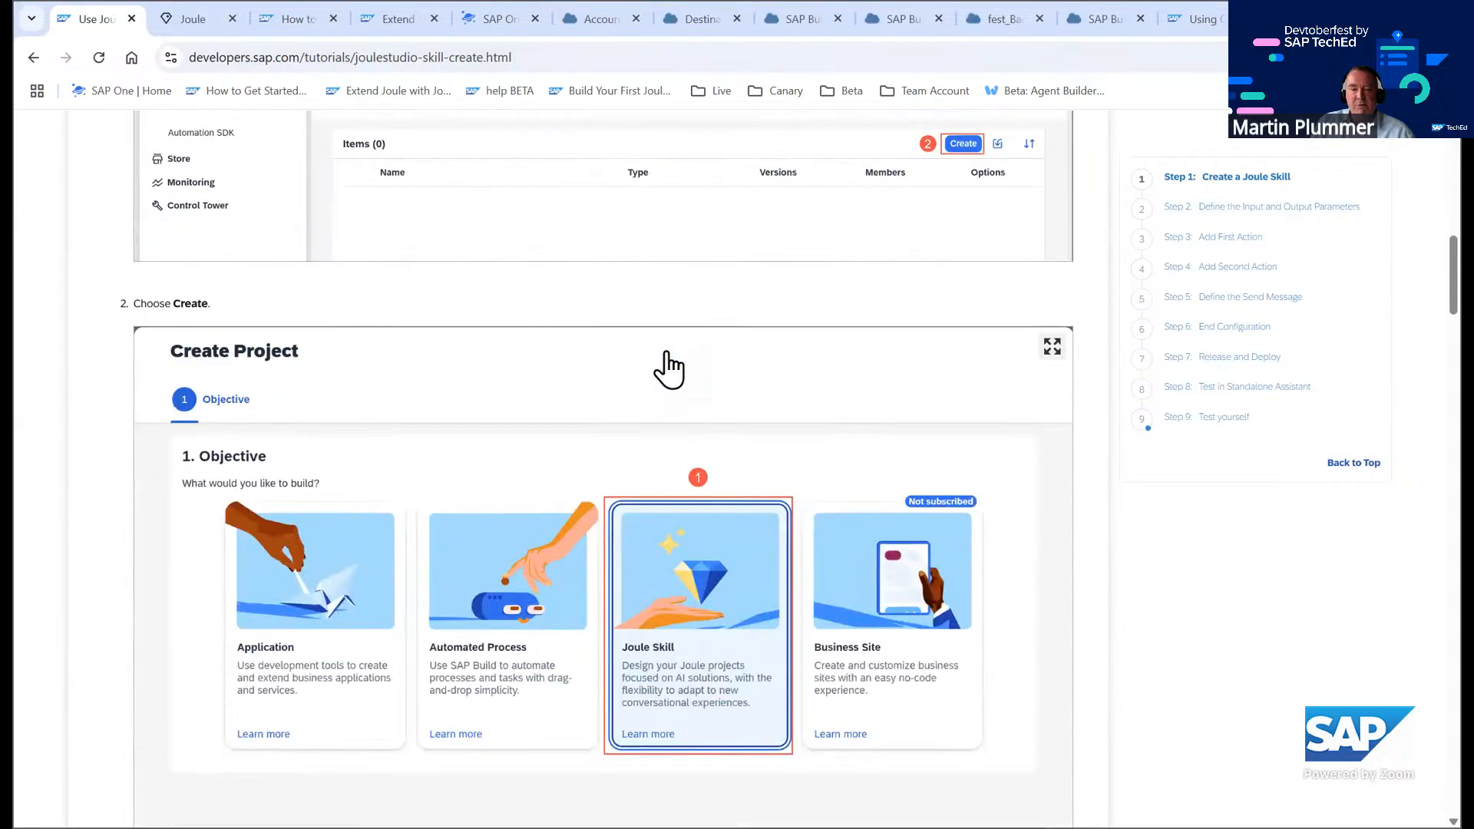
{"action": "scroll", "coordinate": [668, 369], "scroll_direction": "down", "scroll_amount": 15}
{"action": "scroll", "coordinate": [701, 428], "scroll_direction": "up", "scroll_amount": 20}
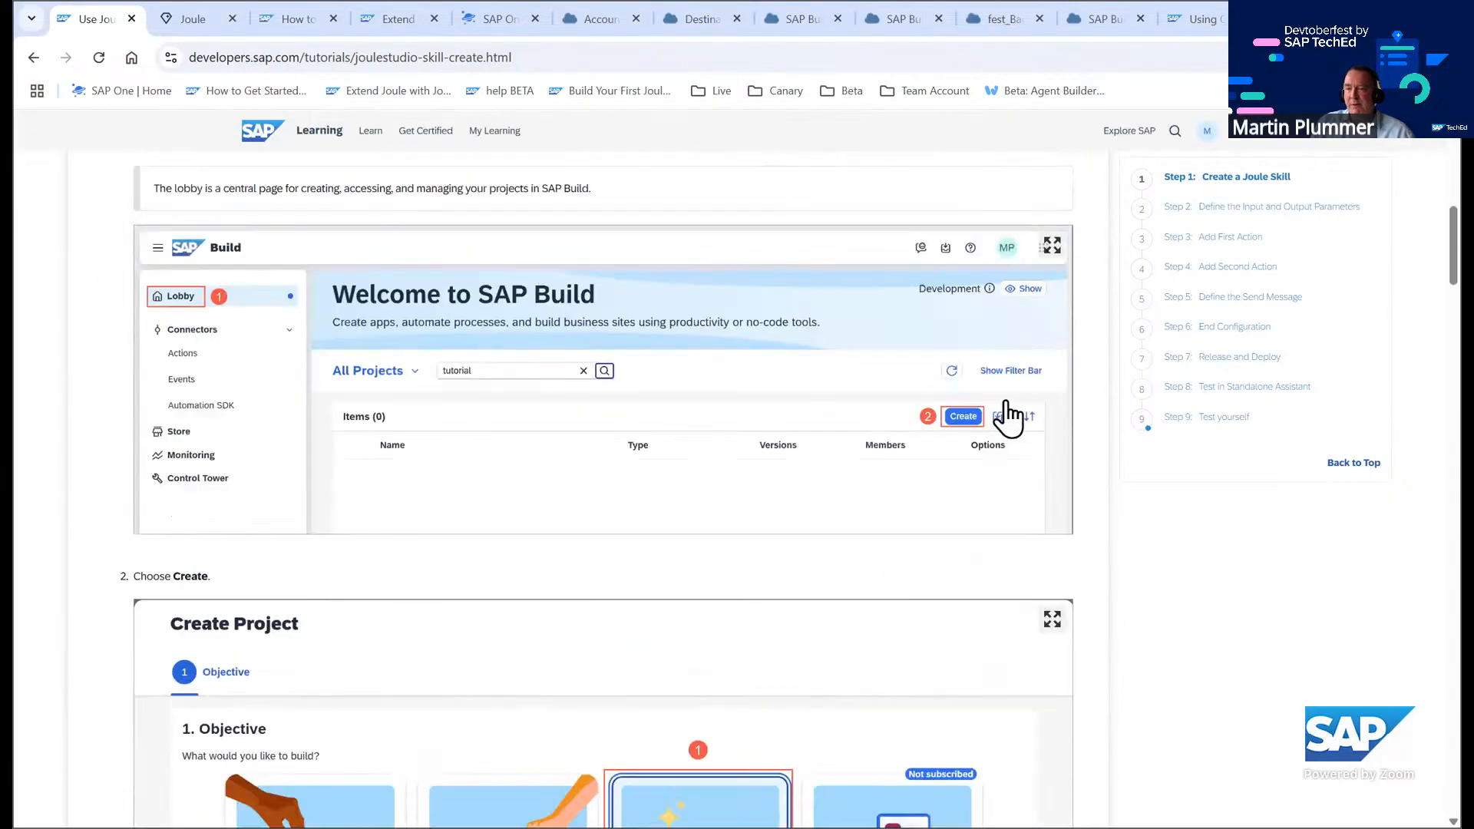
{"action": "scroll", "coordinate": [1008, 417], "scroll_direction": "up", "scroll_amount": 4}
{"action": "left_click", "coordinate": [1079, 292]}
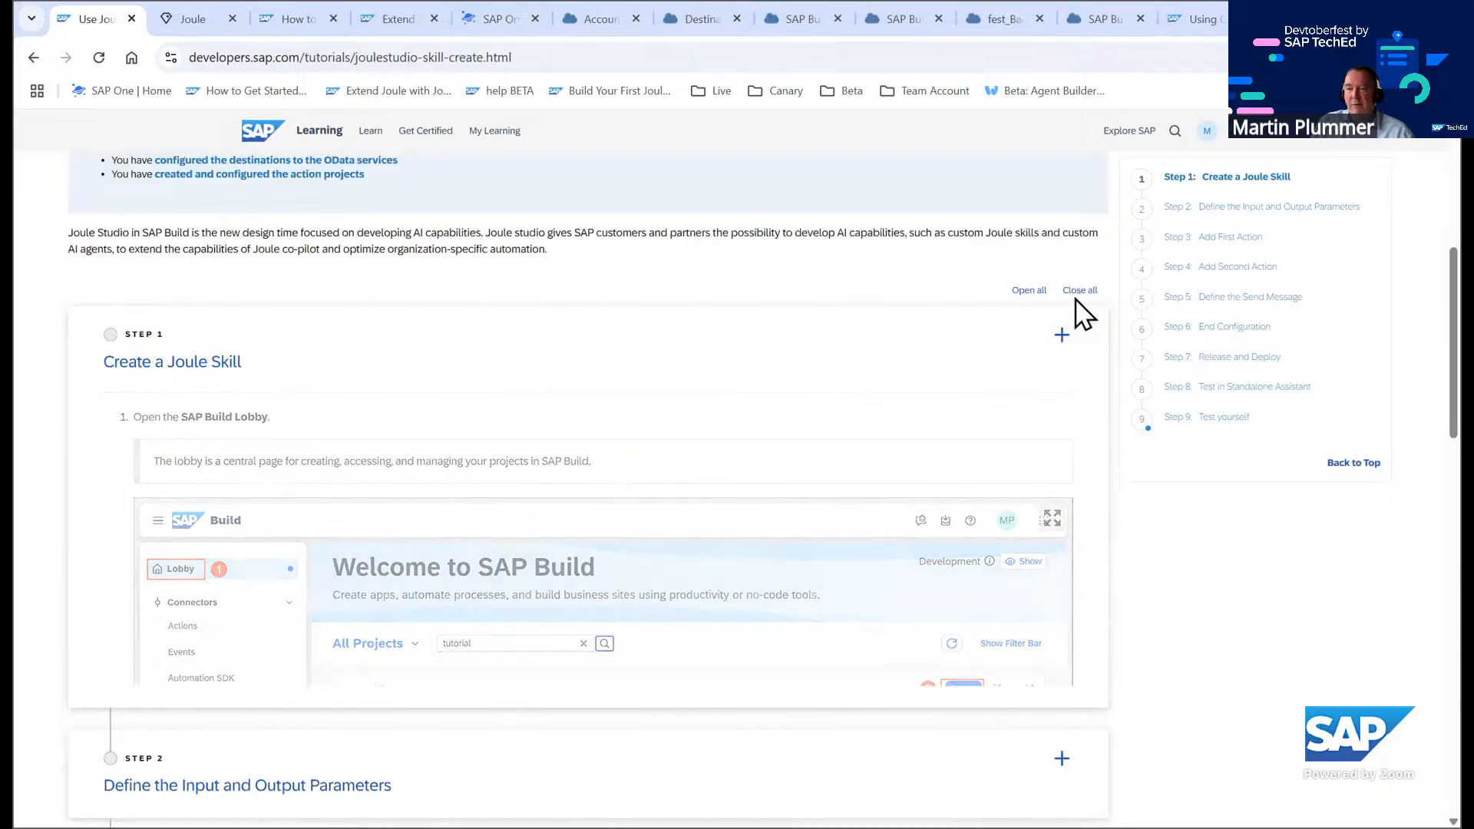
{"action": "scroll", "coordinate": [308, 365], "scroll_direction": "down", "scroll_amount": 1}
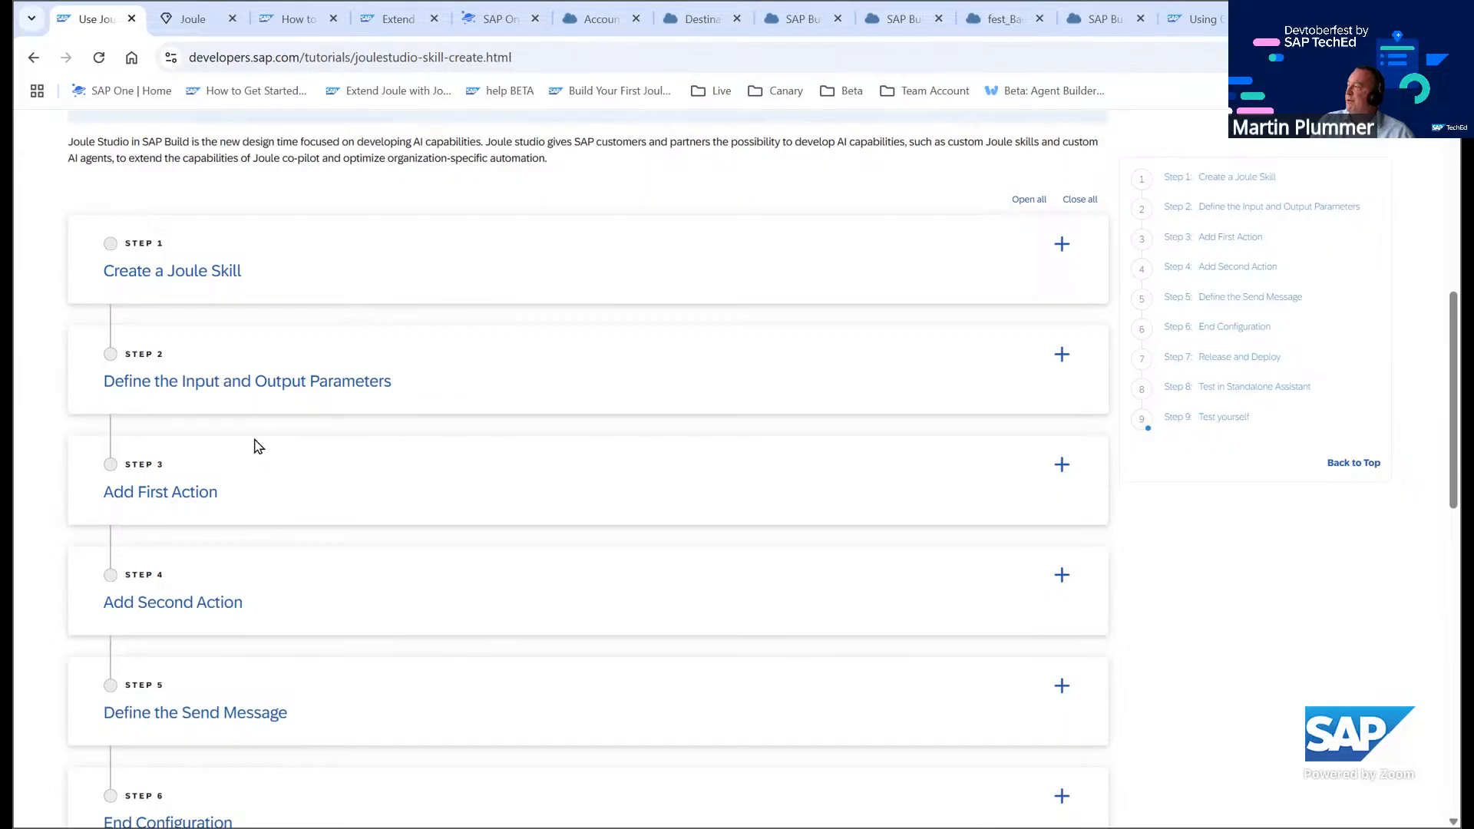
{"action": "scroll", "coordinate": [284, 445], "scroll_direction": "down", "scroll_amount": 2}
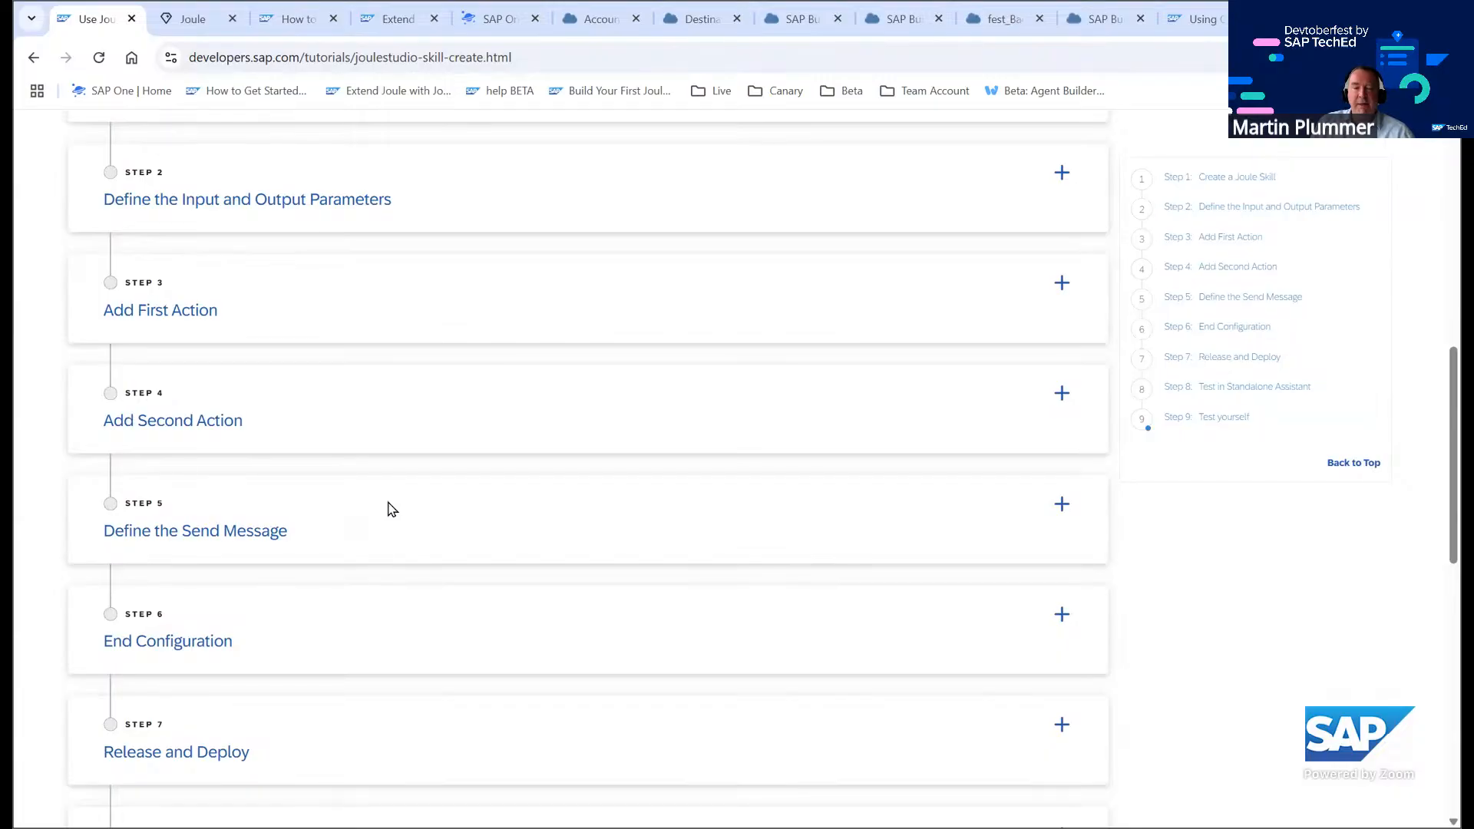
{"action": "scroll", "coordinate": [388, 507], "scroll_direction": "down", "scroll_amount": 2}
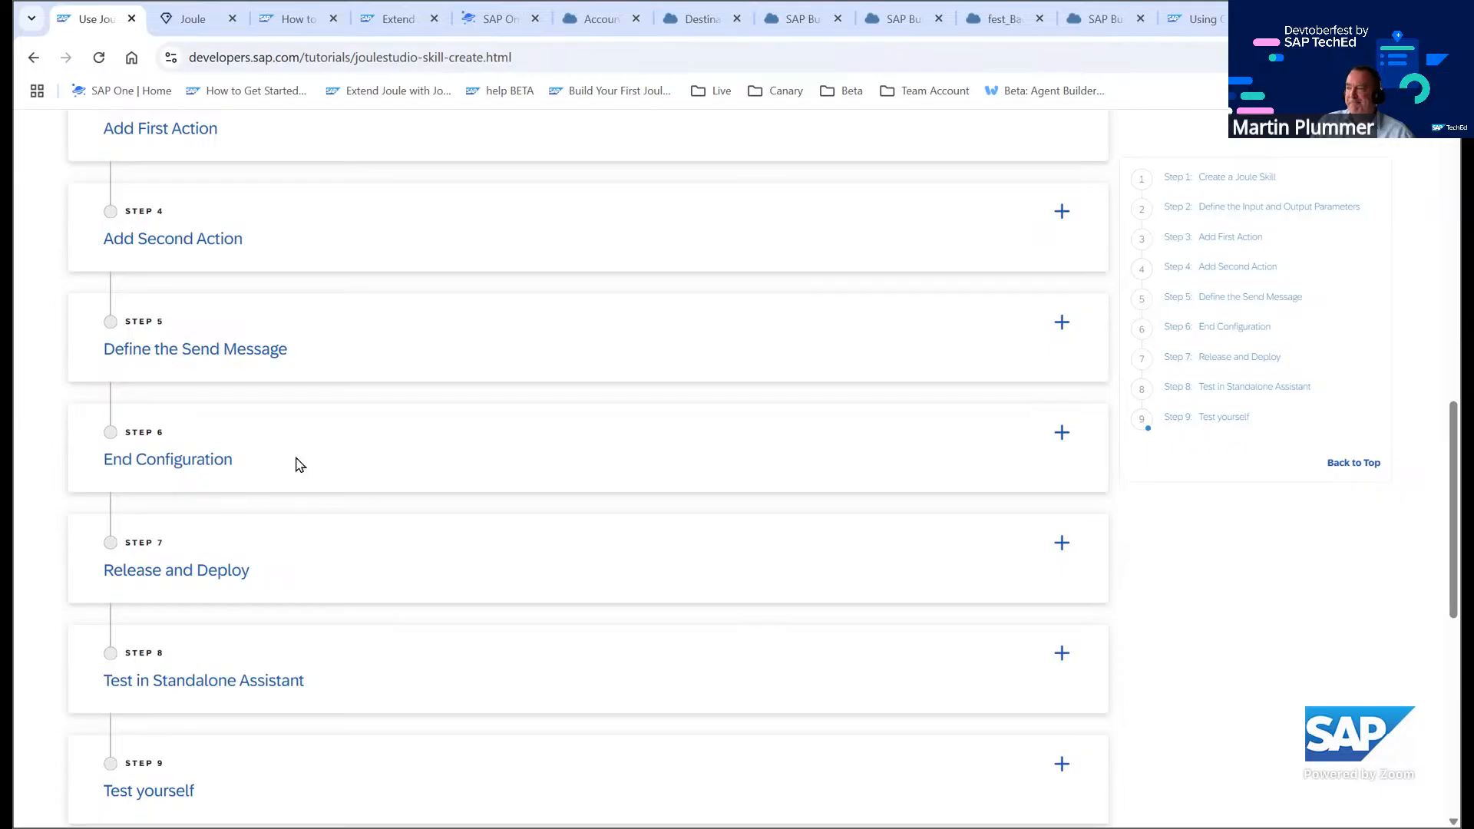
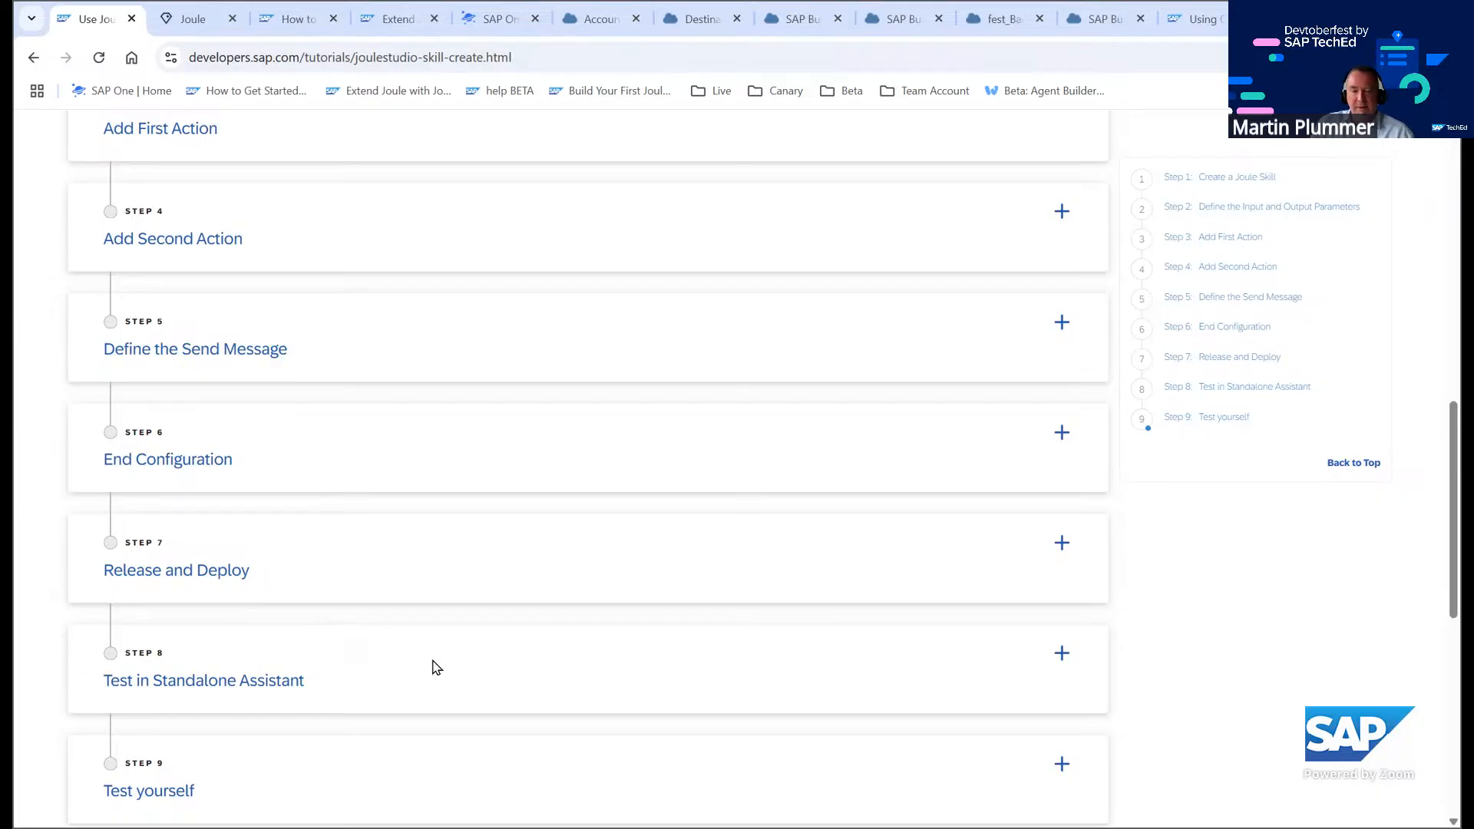
Scroll the Joule skill tutorial, switch to the SAP Build tab and open the lobby
{"action": "scroll", "coordinate": [437, 666], "scroll_direction": "down", "scroll_amount": 1}
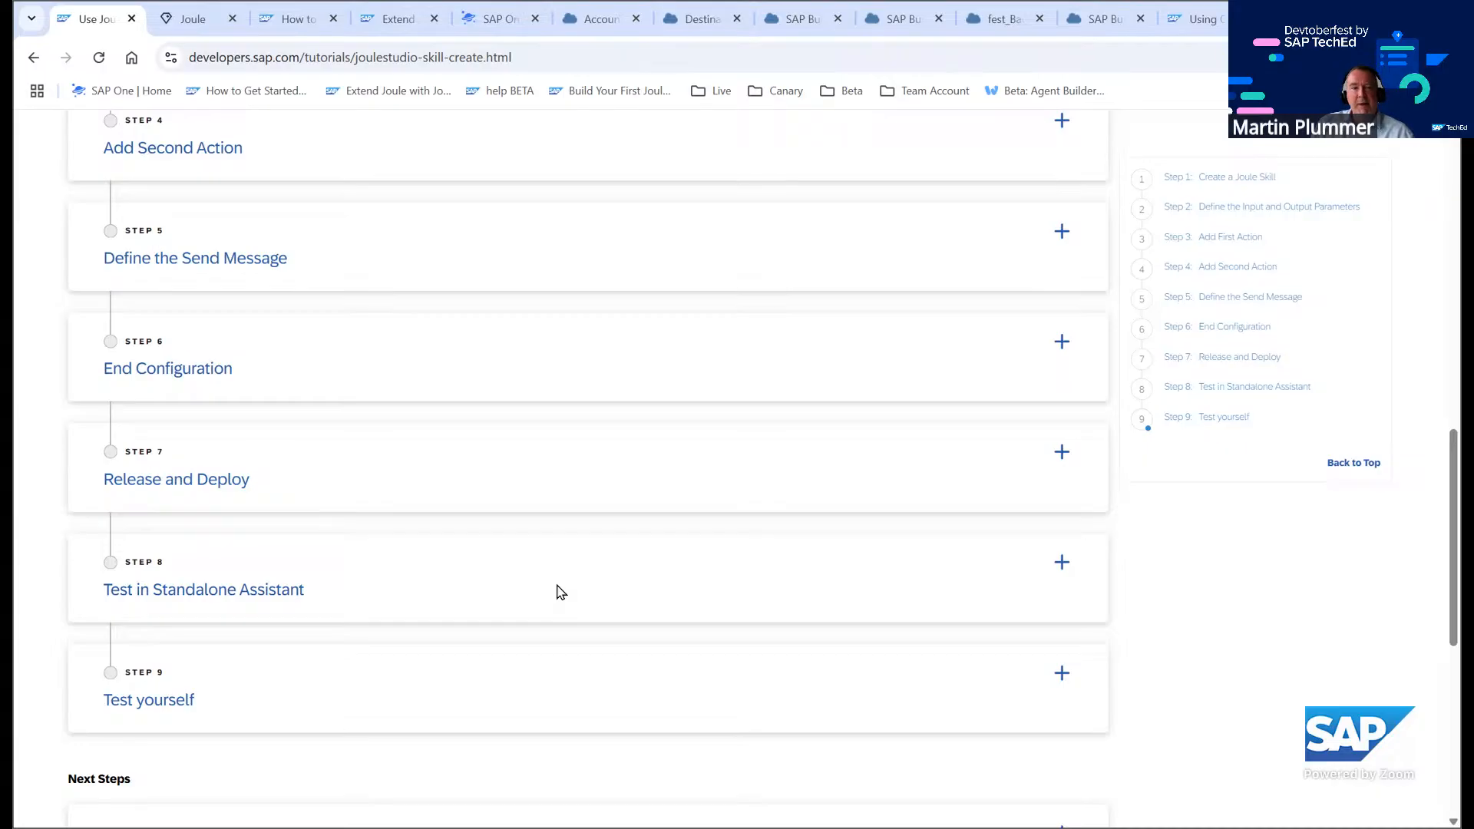
{"action": "scroll", "coordinate": [561, 592], "scroll_direction": "up", "scroll_amount": 12}
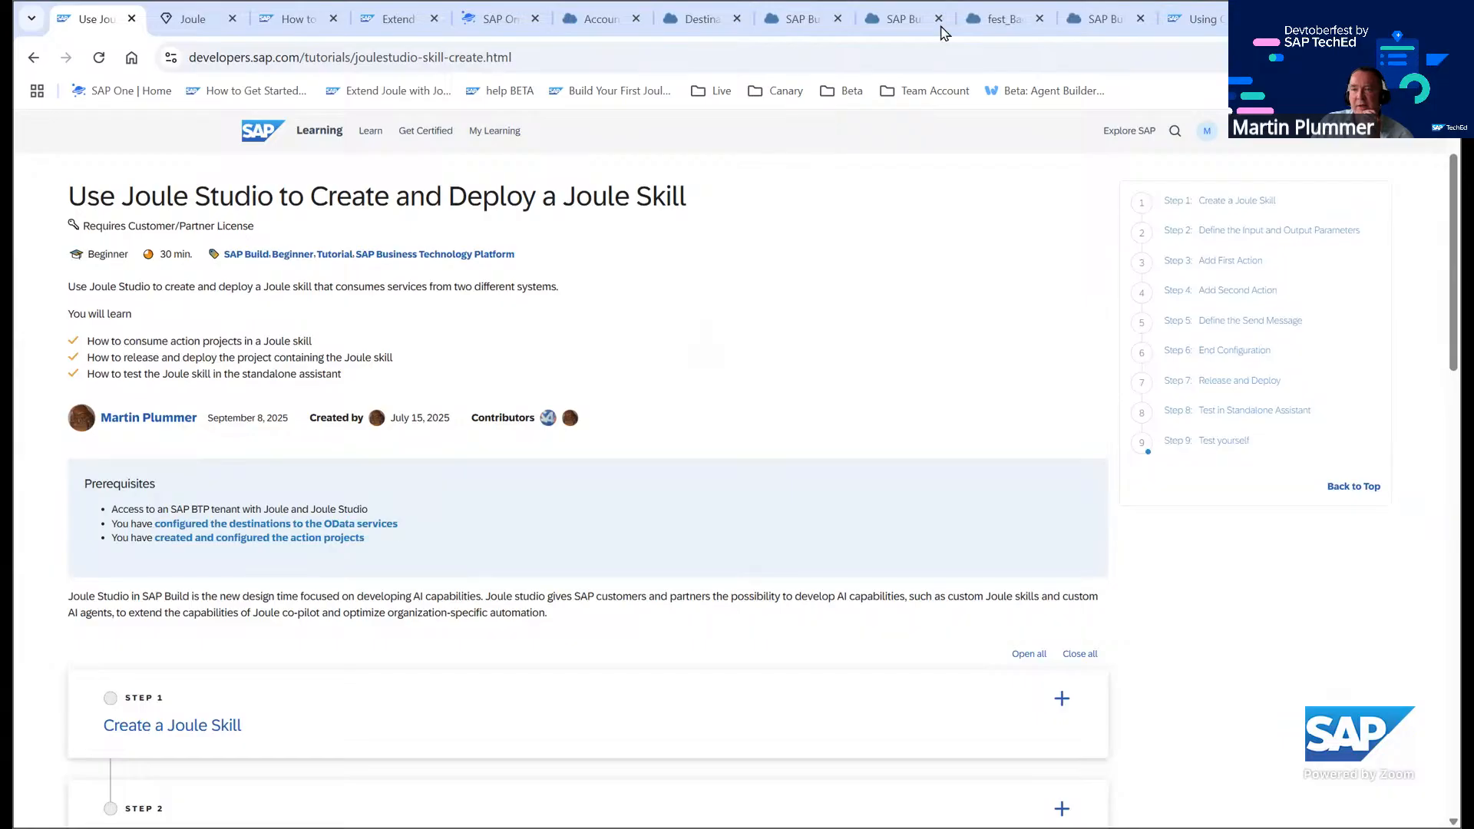
{"action": "left_click", "coordinate": [845, 23]}
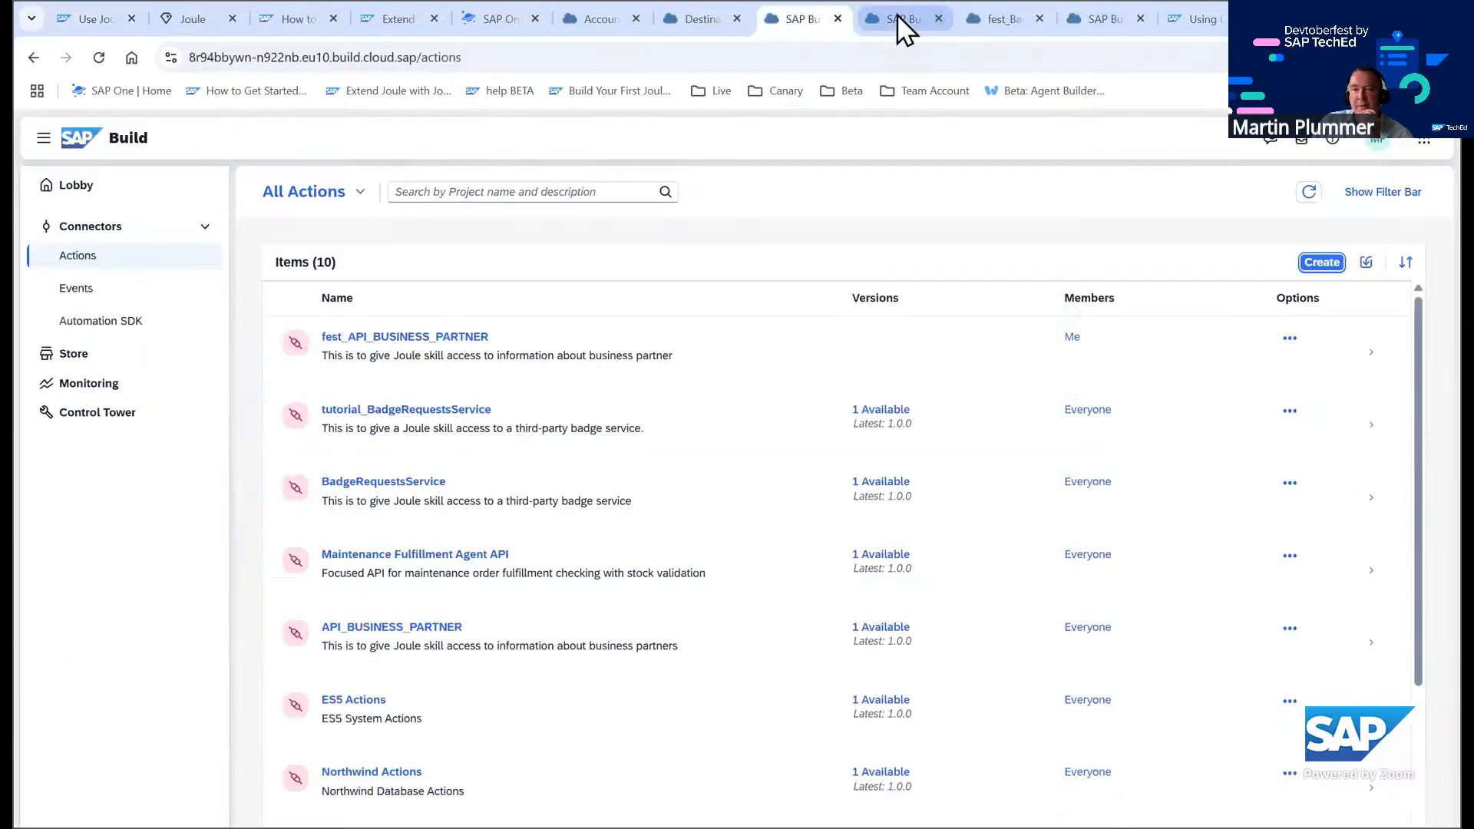
{"action": "left_click", "coordinate": [909, 14]}
{"action": "left_click", "coordinate": [785, 23]}
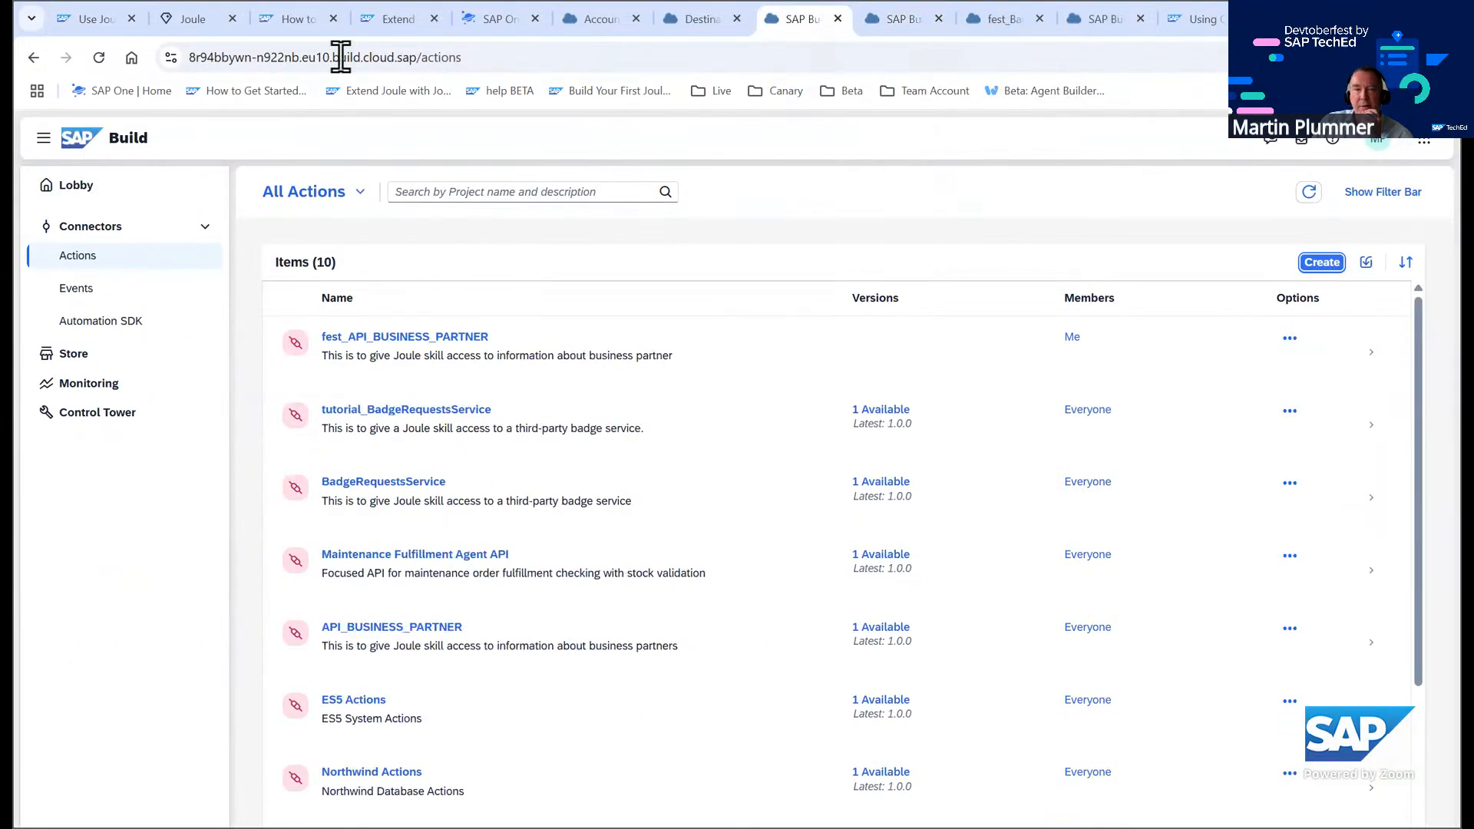
{"action": "left_click", "coordinate": [81, 141]}
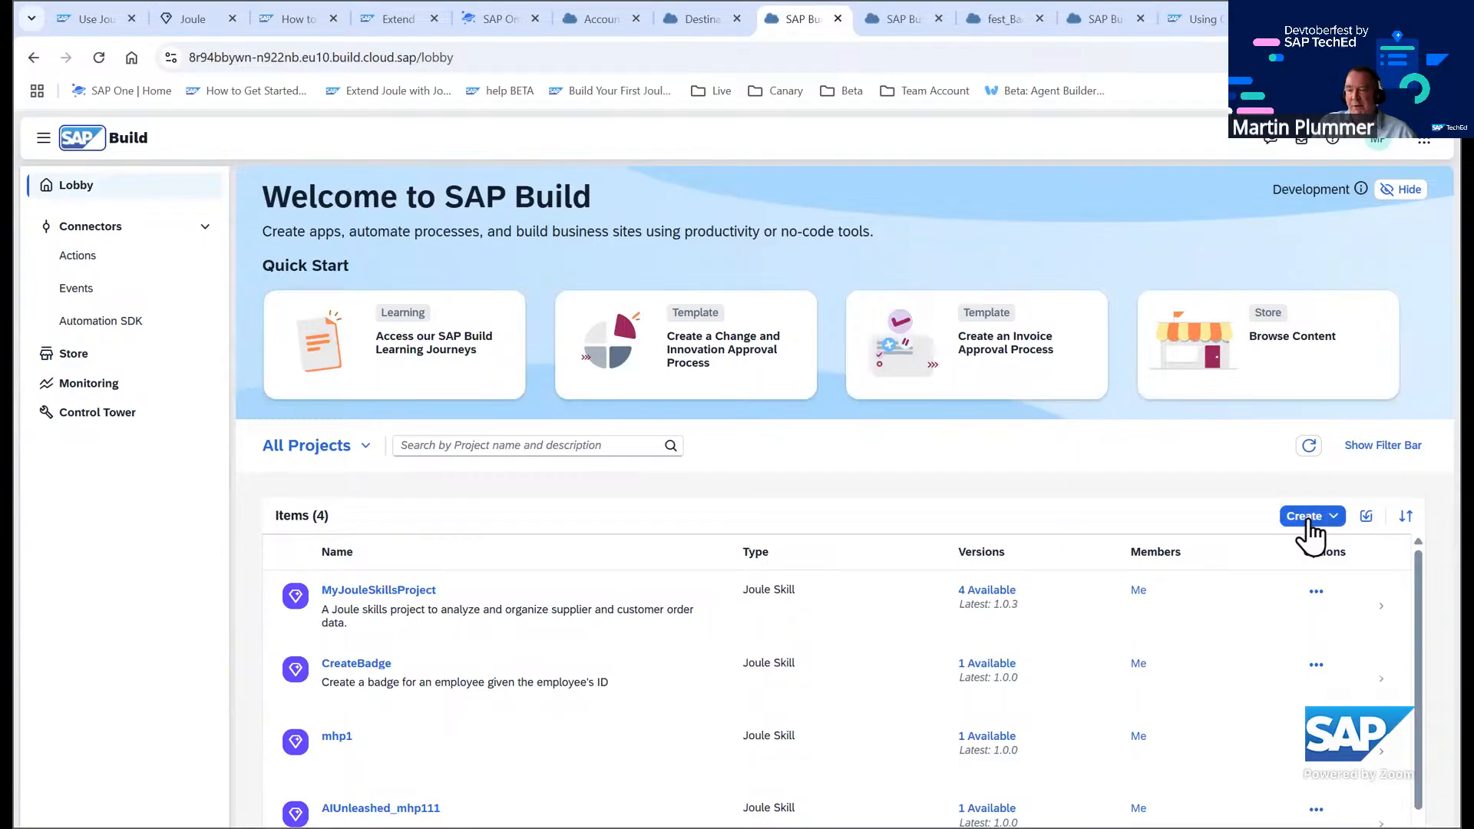
Create a Joule Skill project named fest_CreateBadge with the description "Create a badge for an employee given the employee's ID"
{"action": "left_click", "coordinate": [1306, 516]}
{"action": "left_click", "coordinate": [1305, 566]}
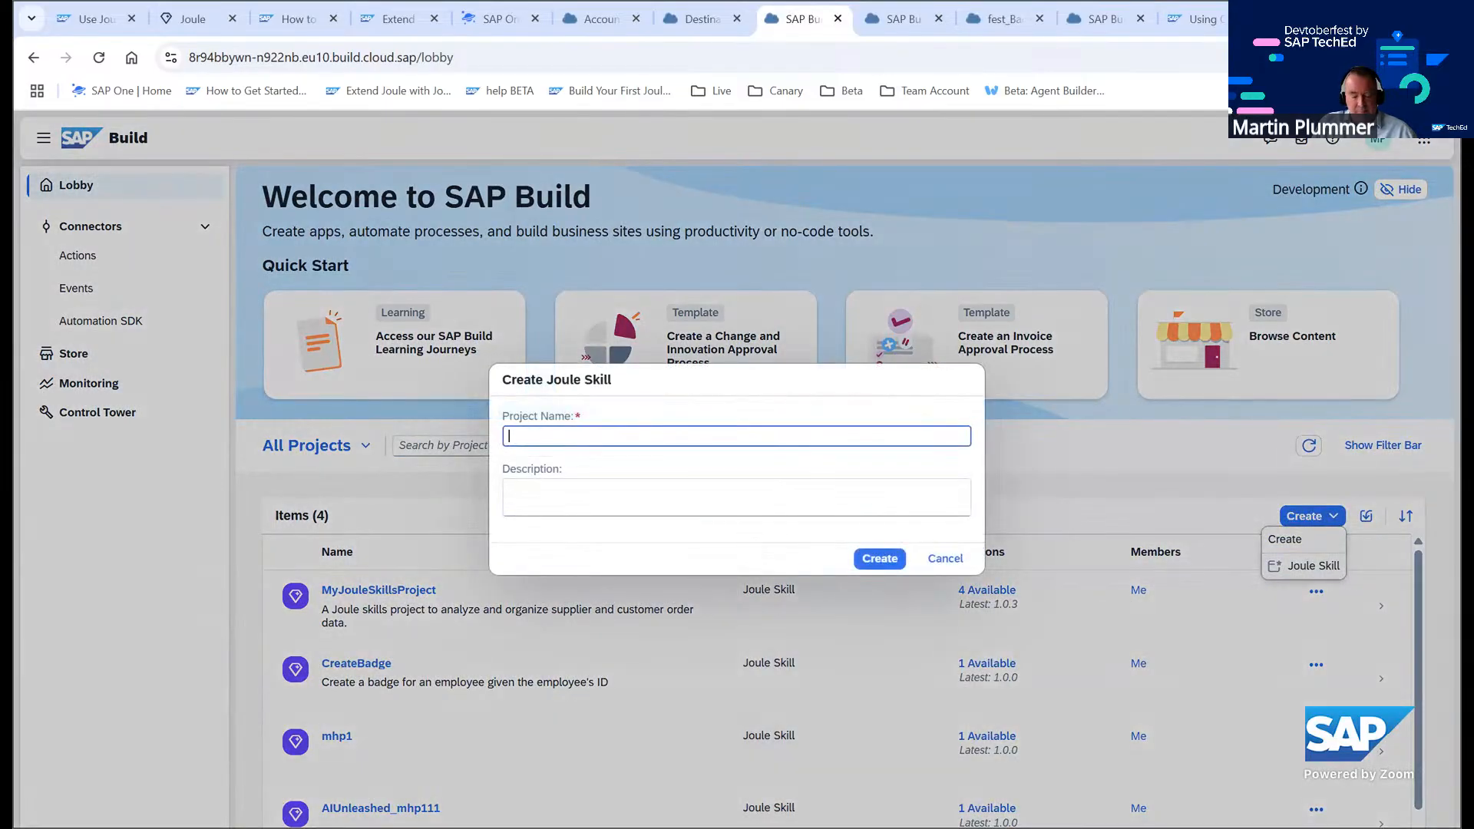
{"action": "left_click", "coordinate": [544, 440]}
{"action": "type", "text": "fest_"}
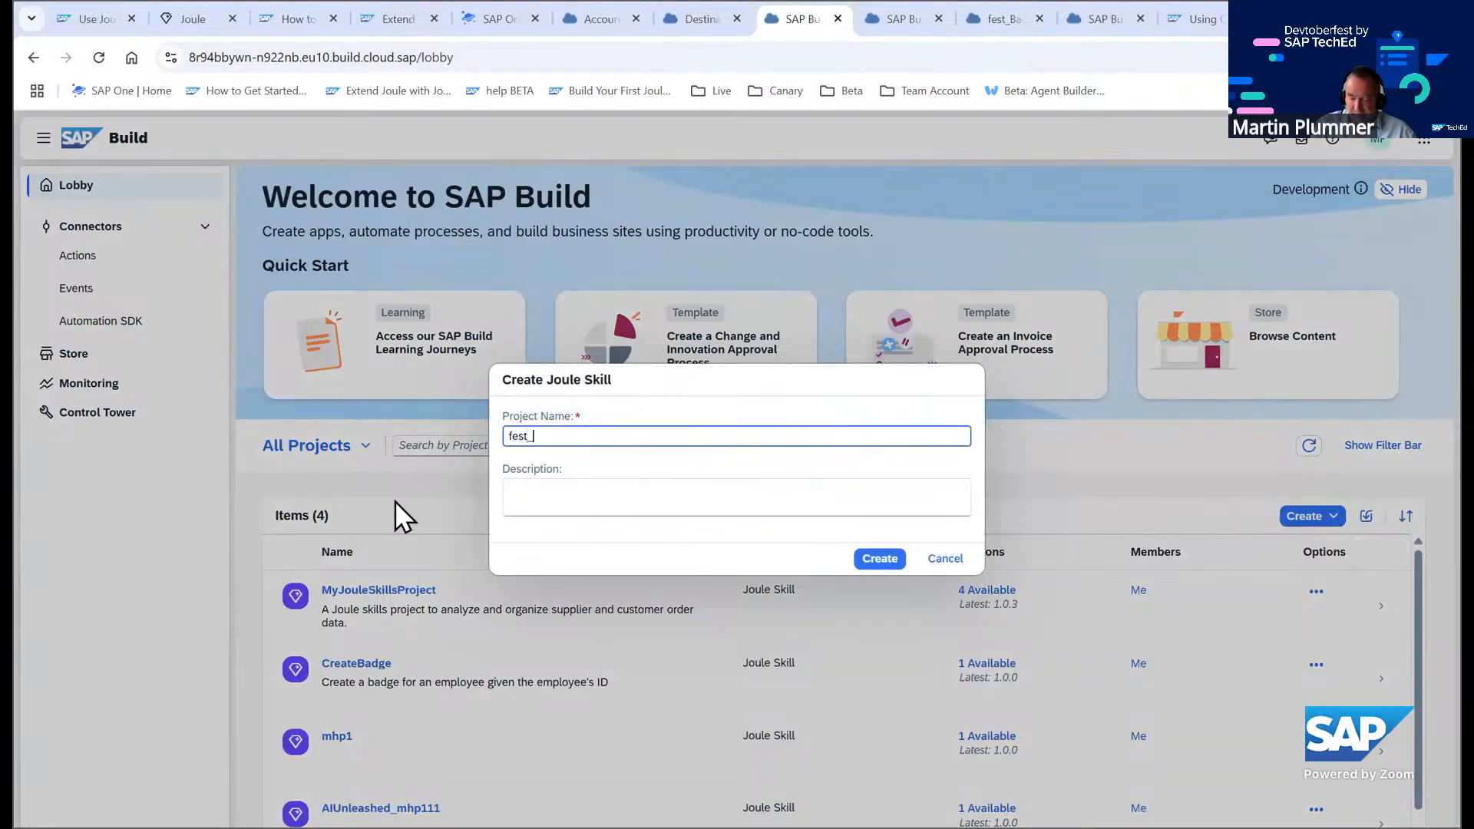
{"action": "type", "text": "CreateBadge"}
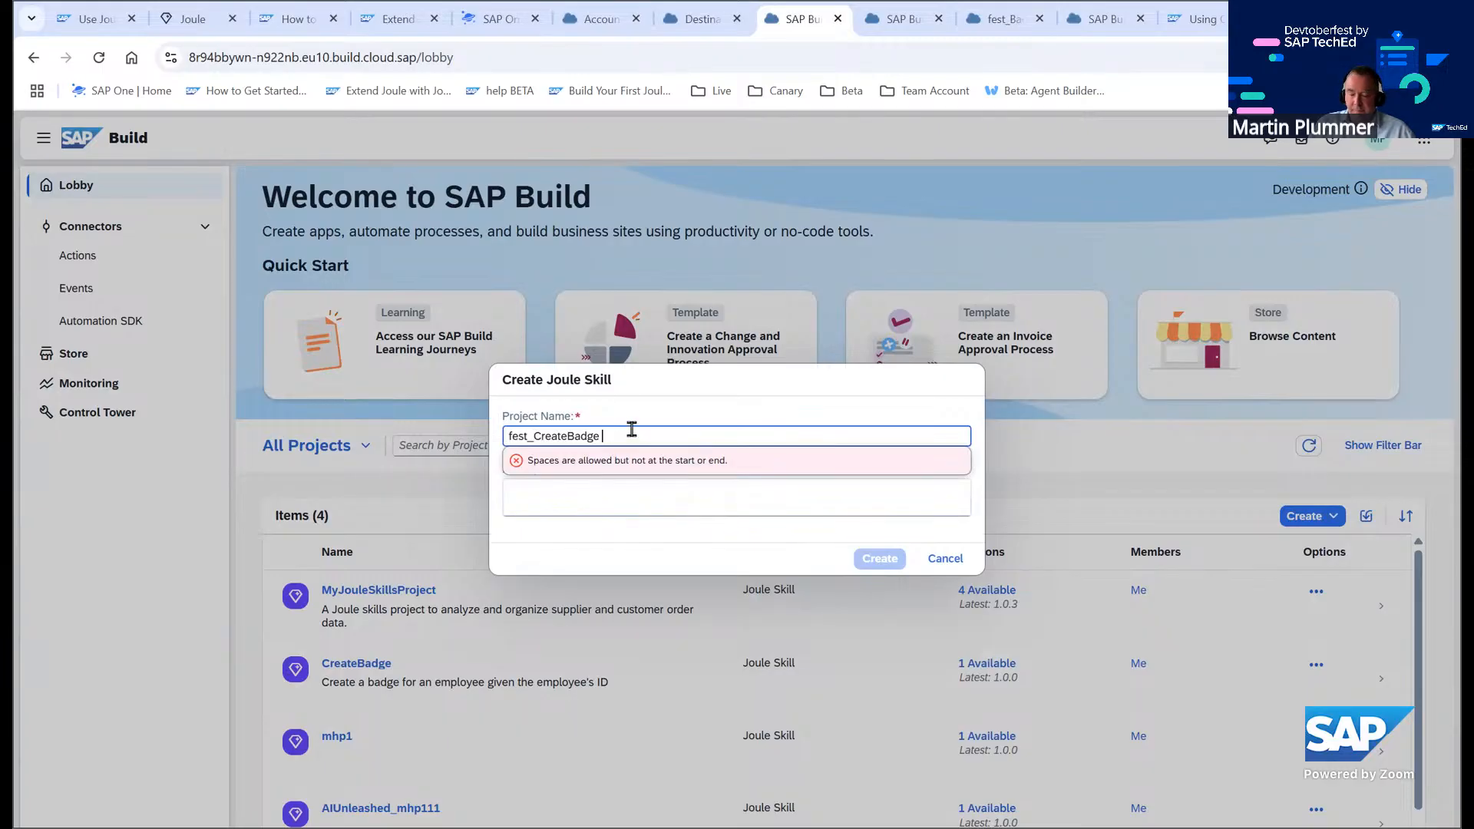
{"action": "key", "text": "BackSpace"}
{"action": "left_click", "coordinate": [528, 489]}
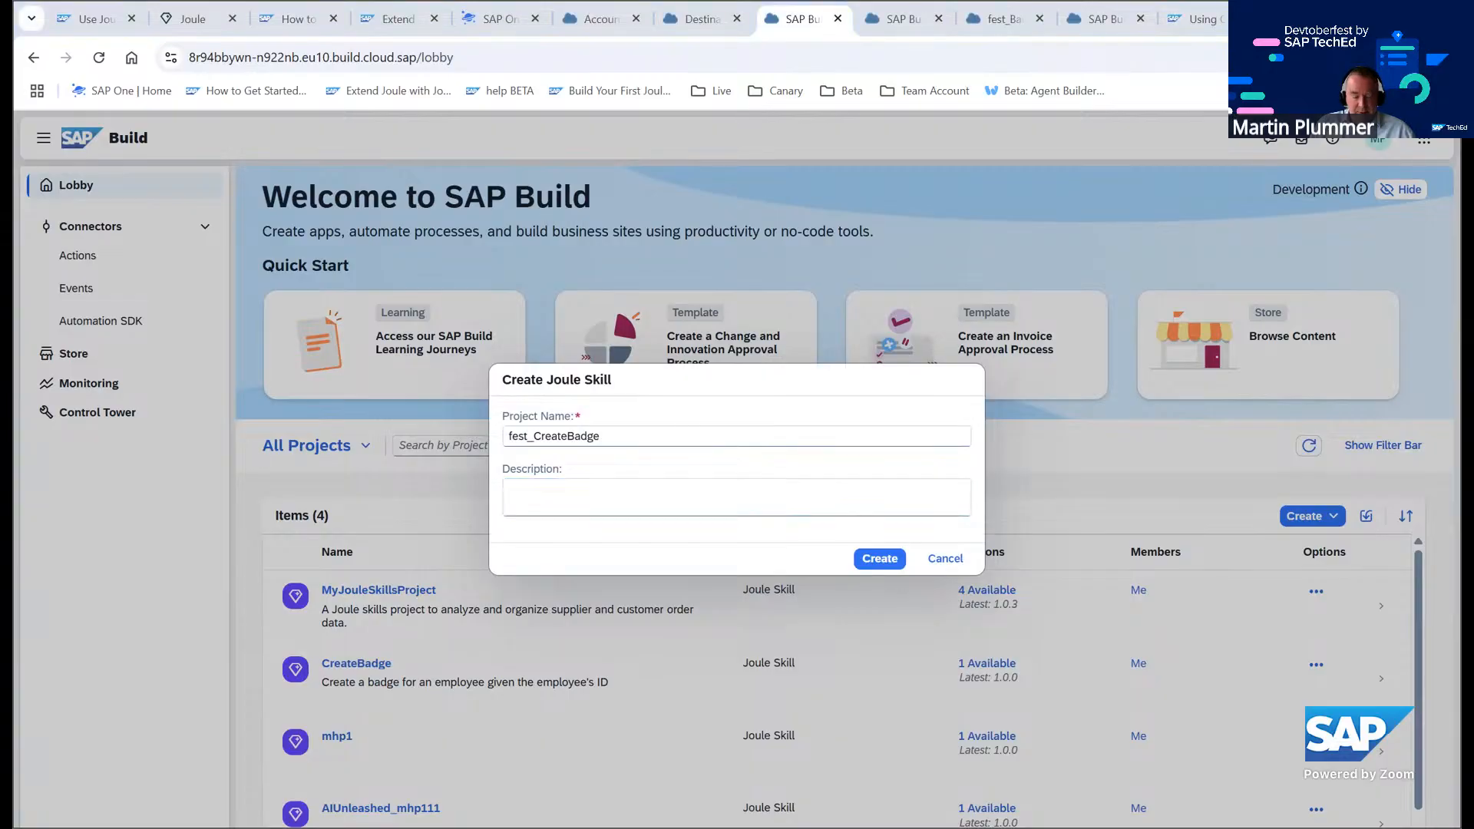
{"action": "left_click", "coordinate": [603, 481]}
{"action": "type", "text": "Create a badge for an employee given the employee's ID"}
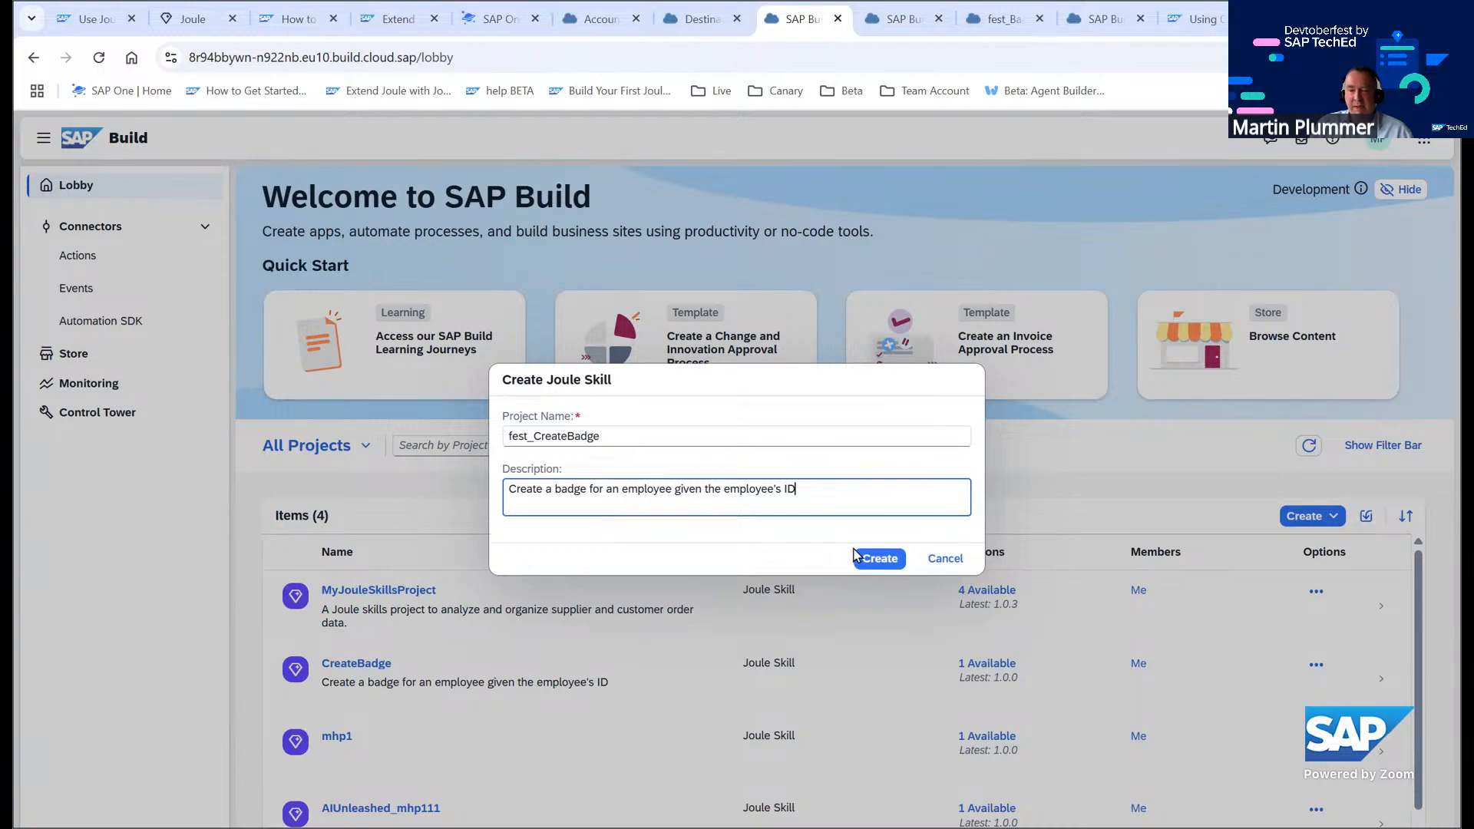
{"action": "left_click", "coordinate": [879, 560]}
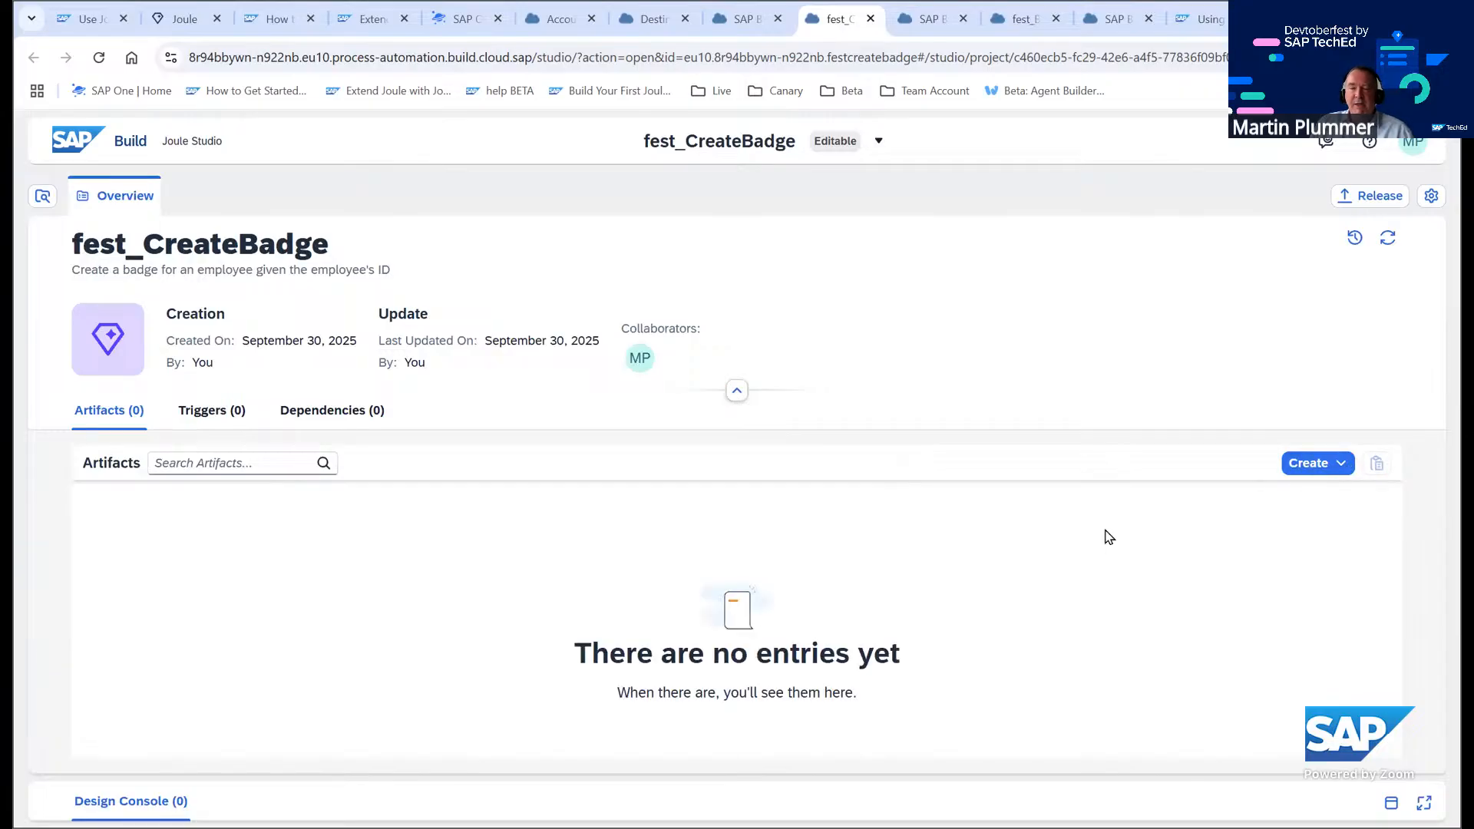
Create a Joule Skill artifact named fest_CreateBadge with the same employee-badge description
{"action": "left_click", "coordinate": [1314, 465]}
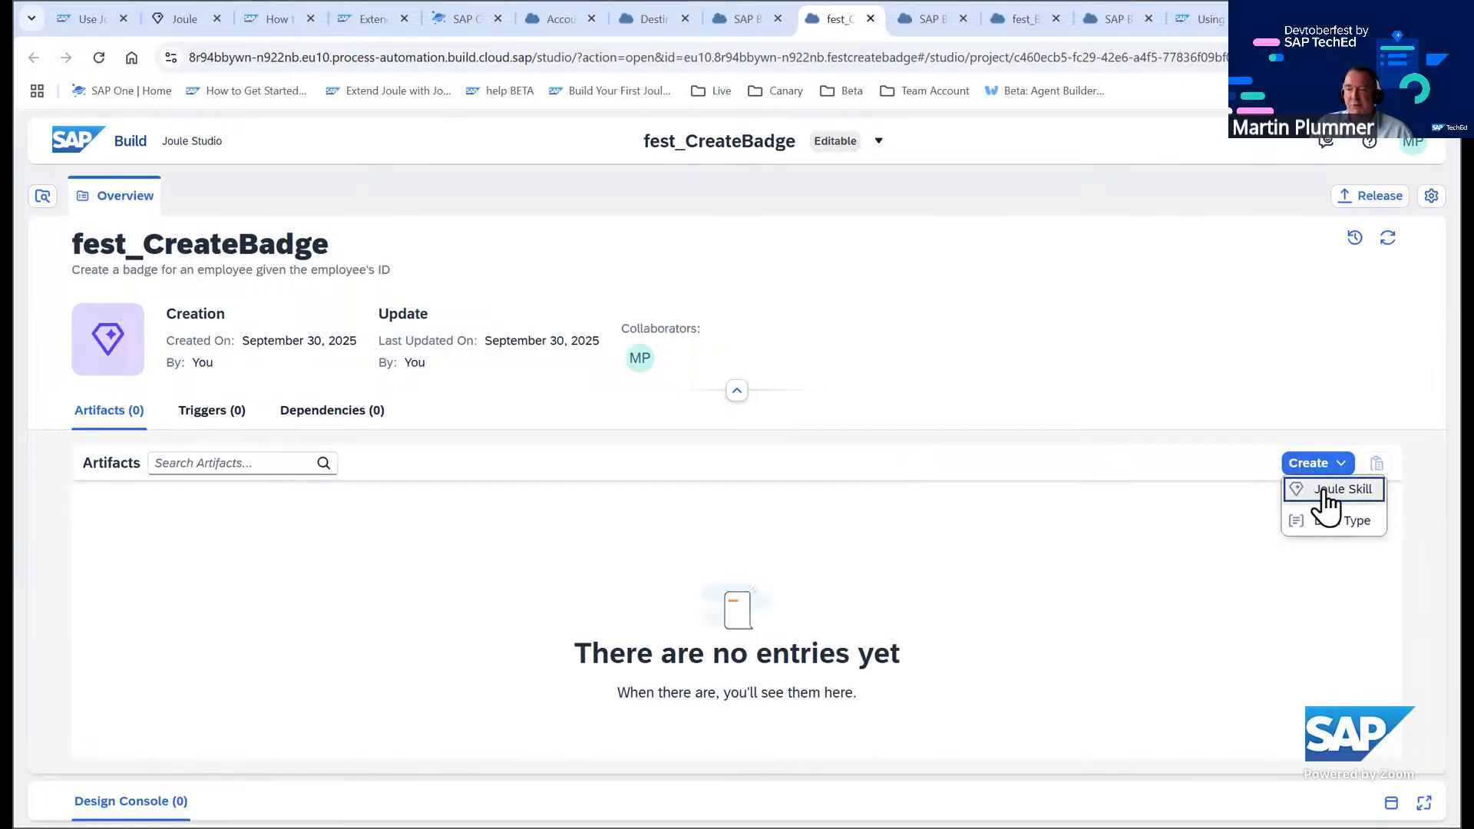
{"action": "left_click", "coordinate": [1319, 498]}
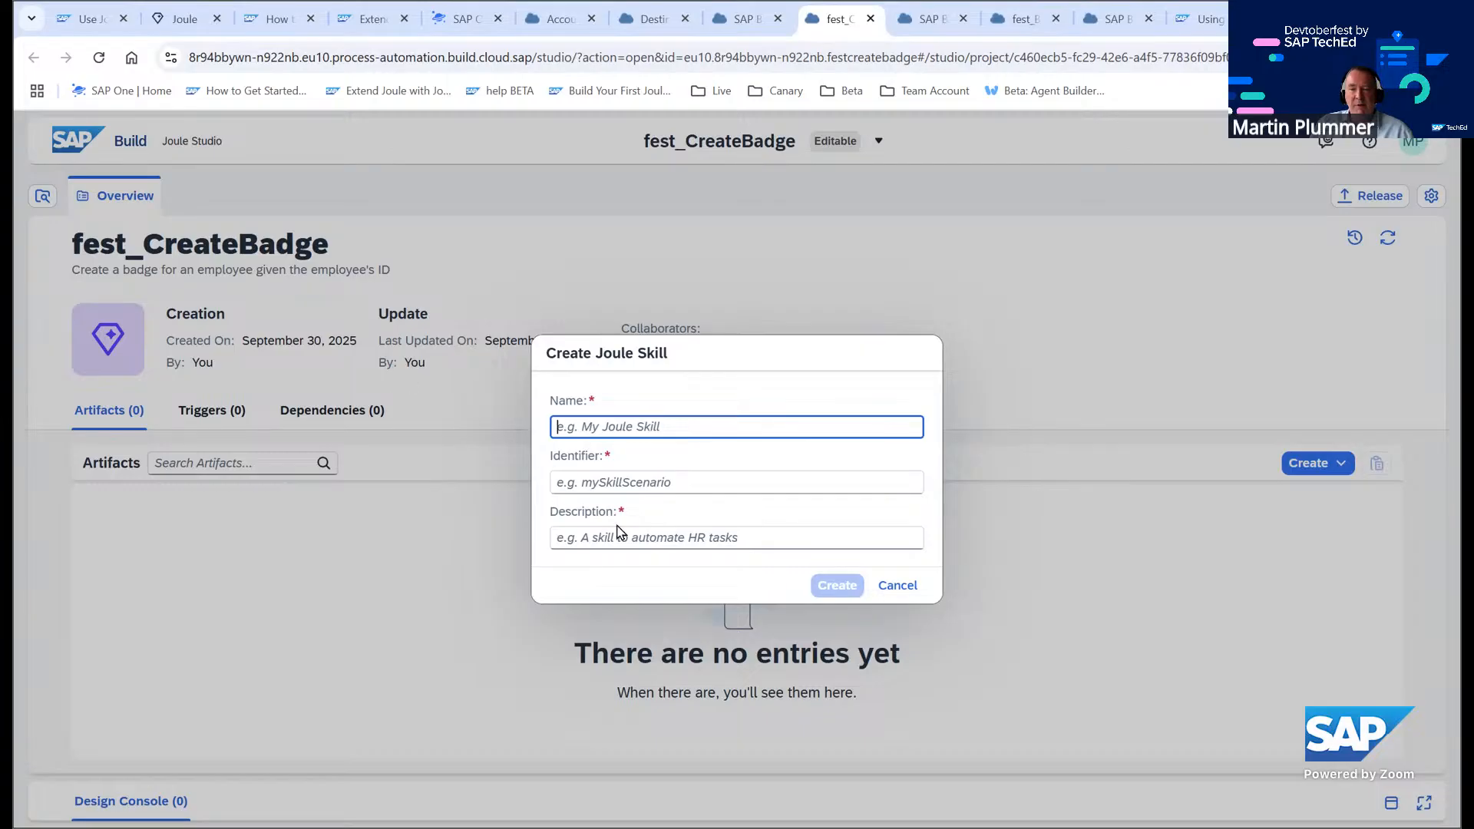
{"action": "left_click", "coordinate": [705, 536]}
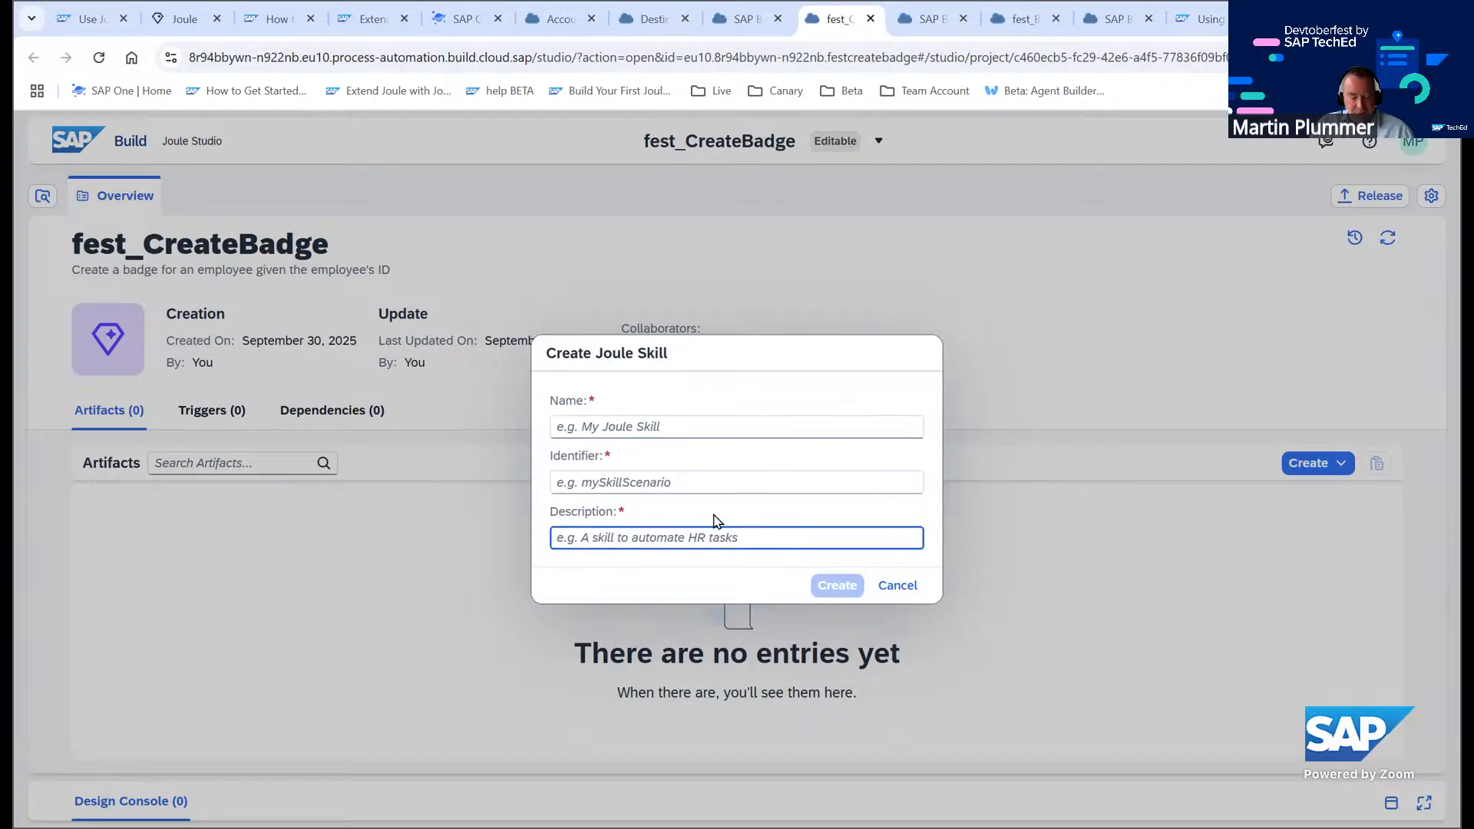
{"action": "type", "text": "Create a badge for an employee given the employee's ID"}
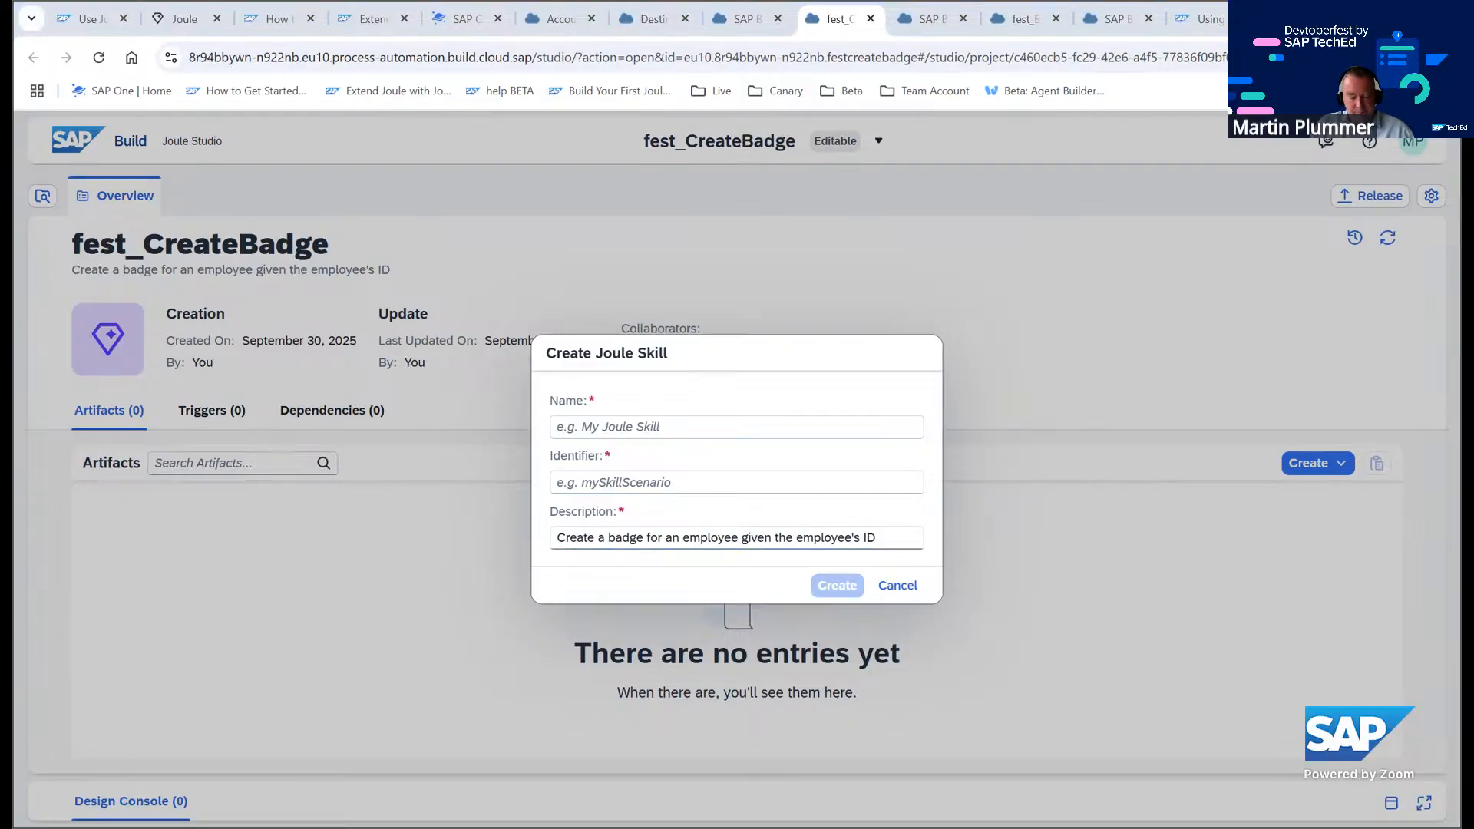
{"action": "left_click", "coordinate": [621, 416]}
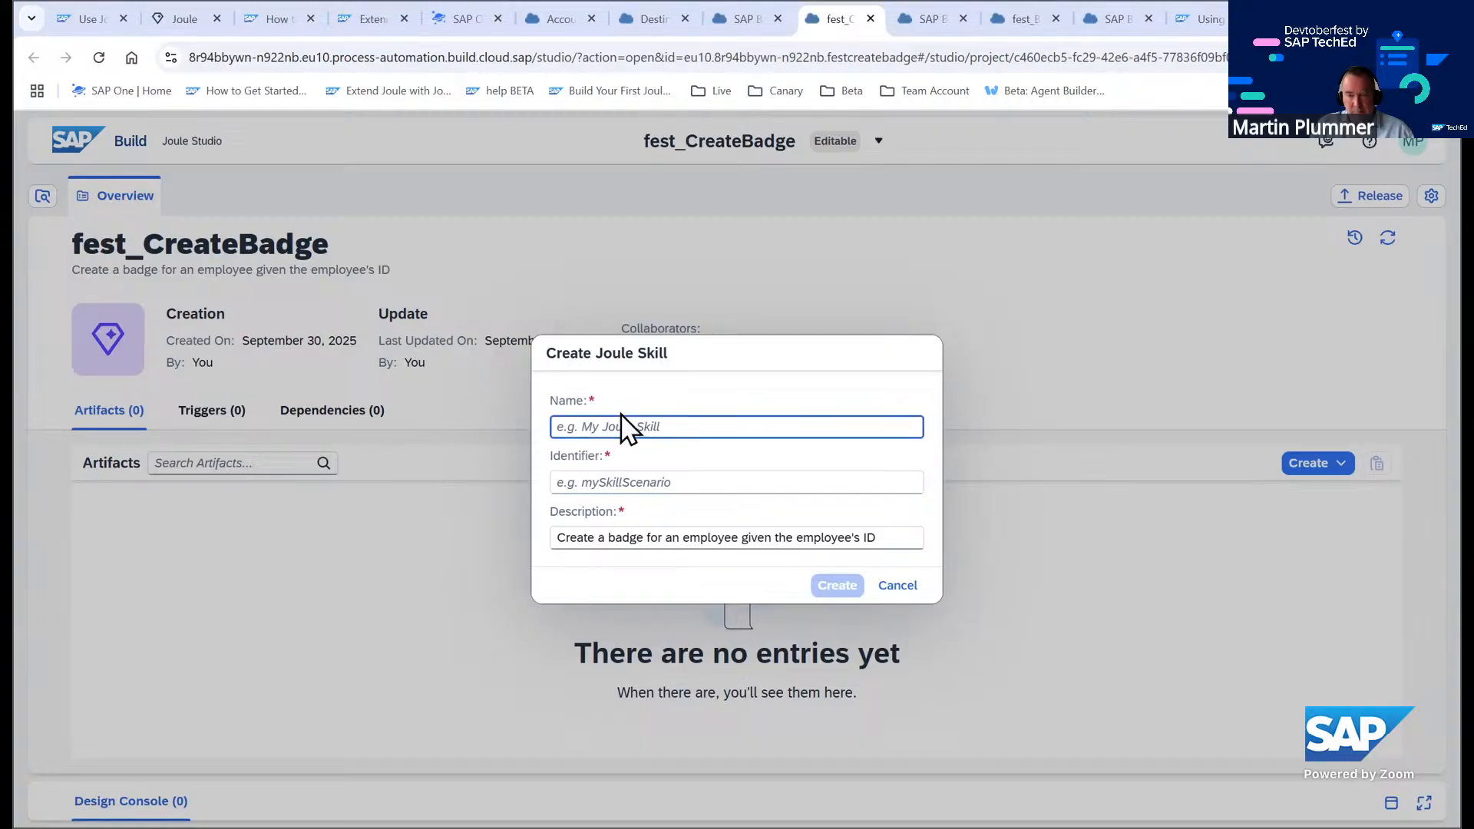
{"action": "type", "text": "CreateBadge"}
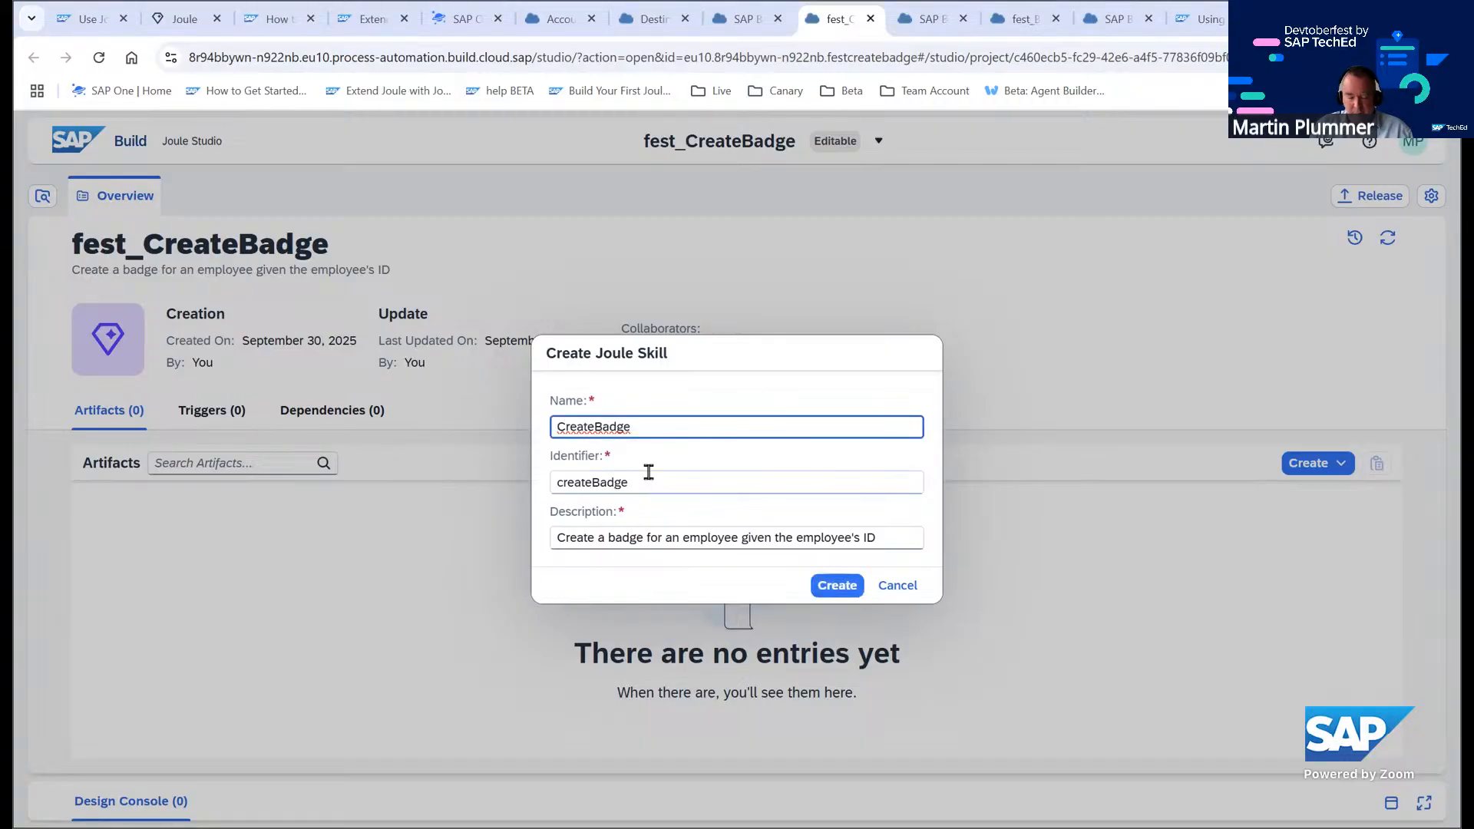
{"action": "key", "text": "Home"}
{"action": "type", "text": "fest_"}
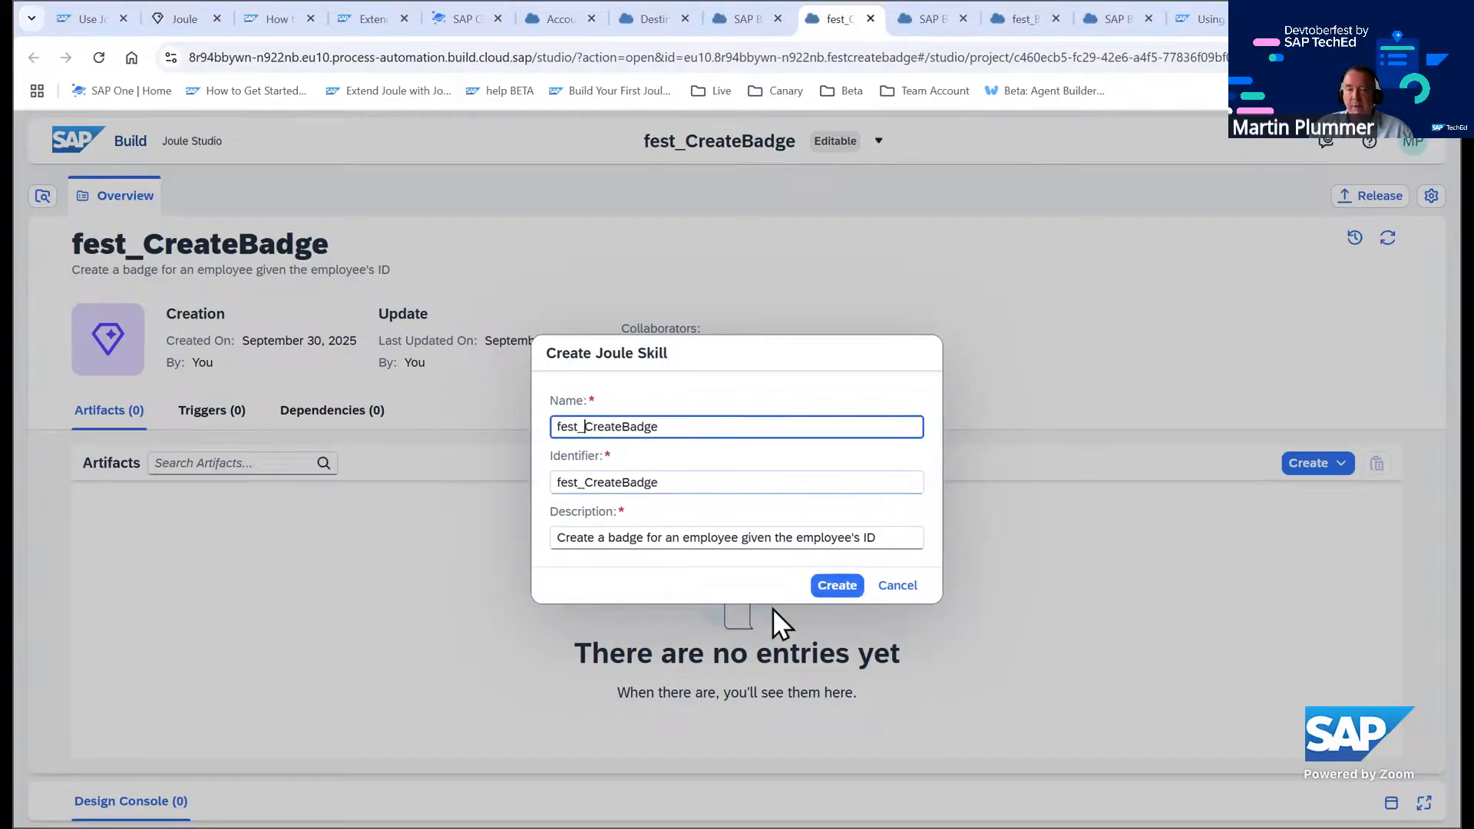
{"action": "left_click", "coordinate": [836, 588]}
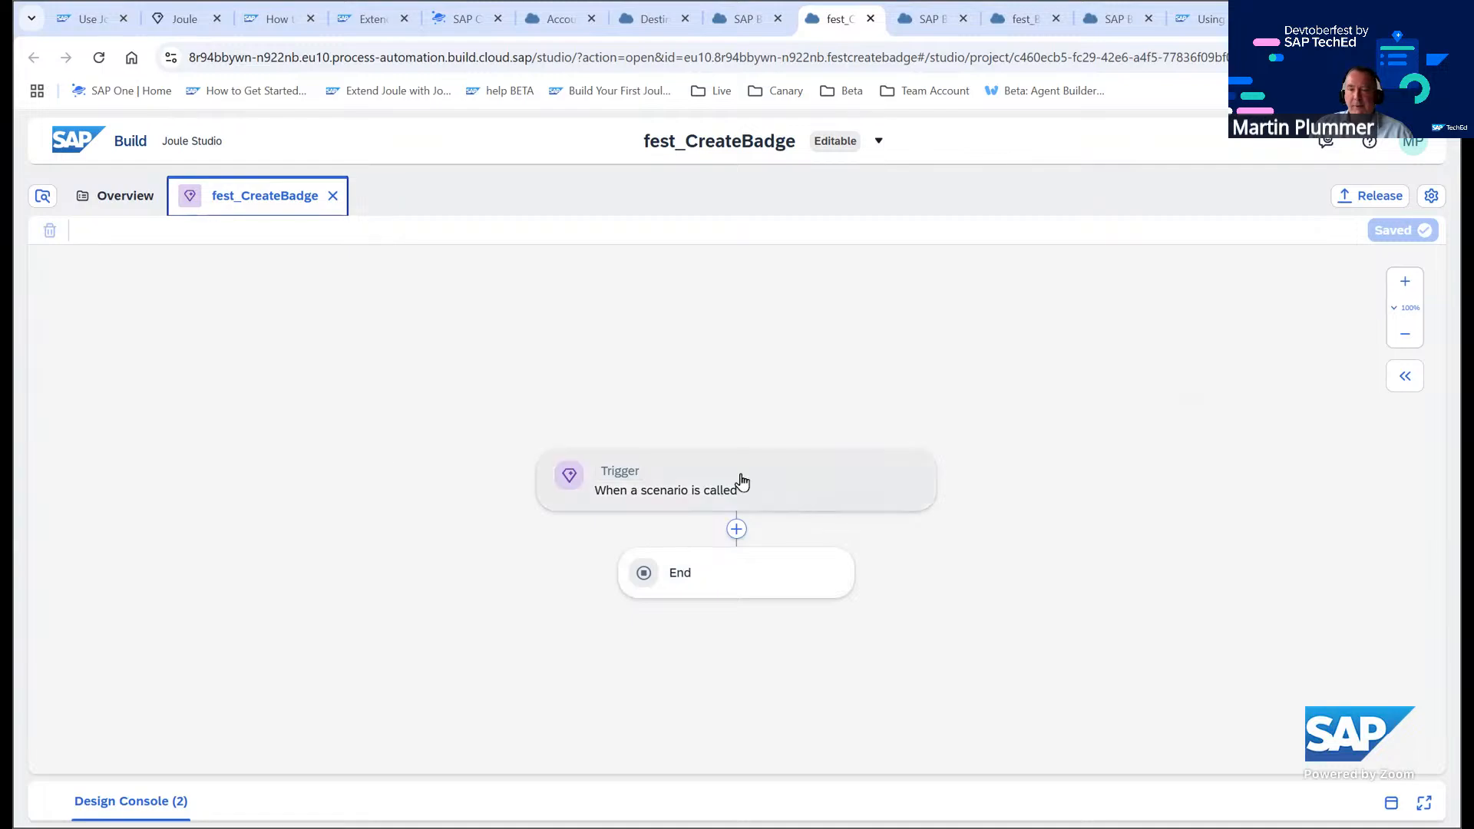
Select the skill trigger and turn off Allow Joule to generate a response
{"action": "left_click", "coordinate": [738, 480]}
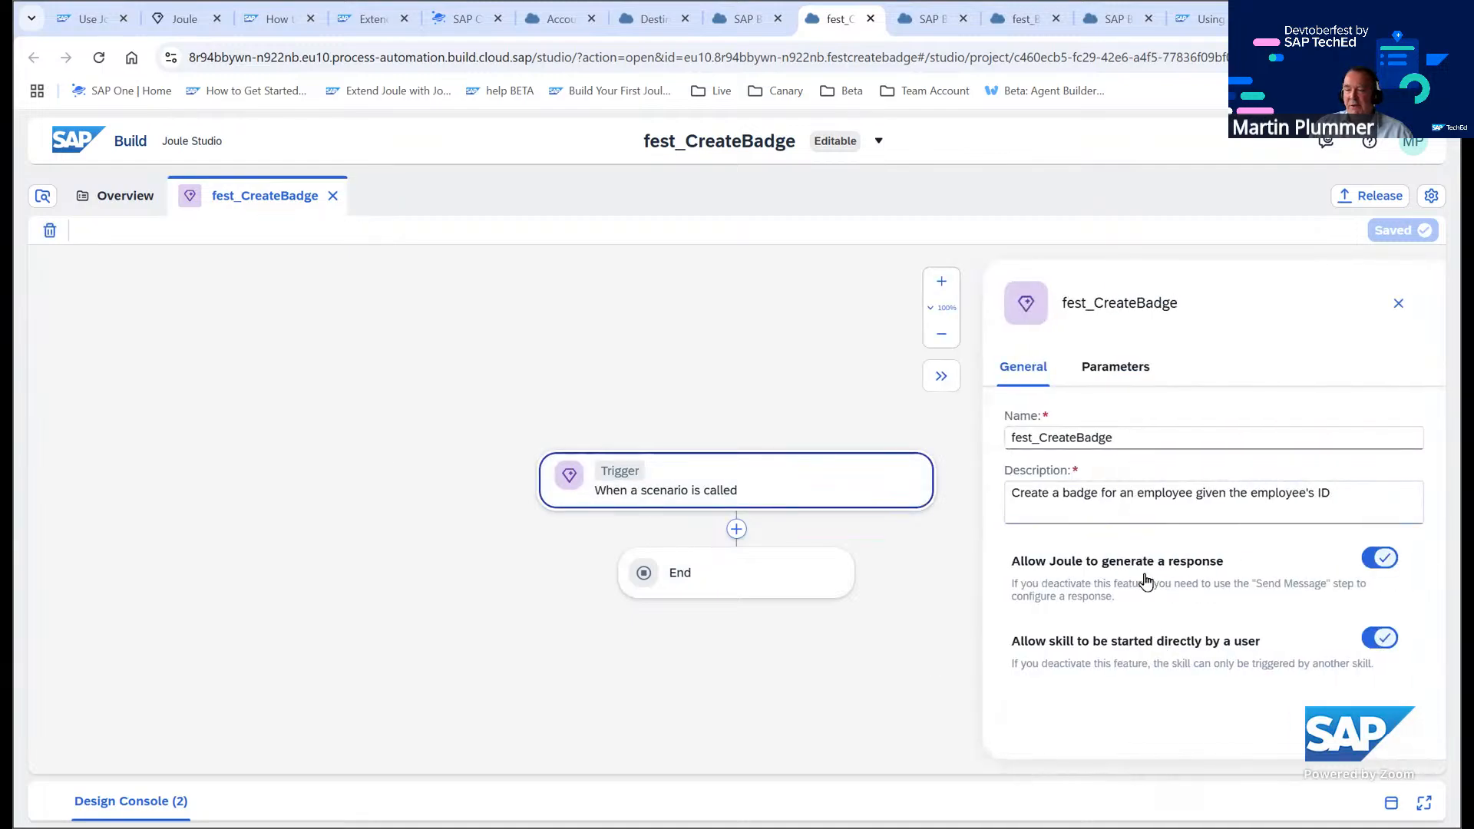
{"action": "left_click", "coordinate": [1374, 562]}
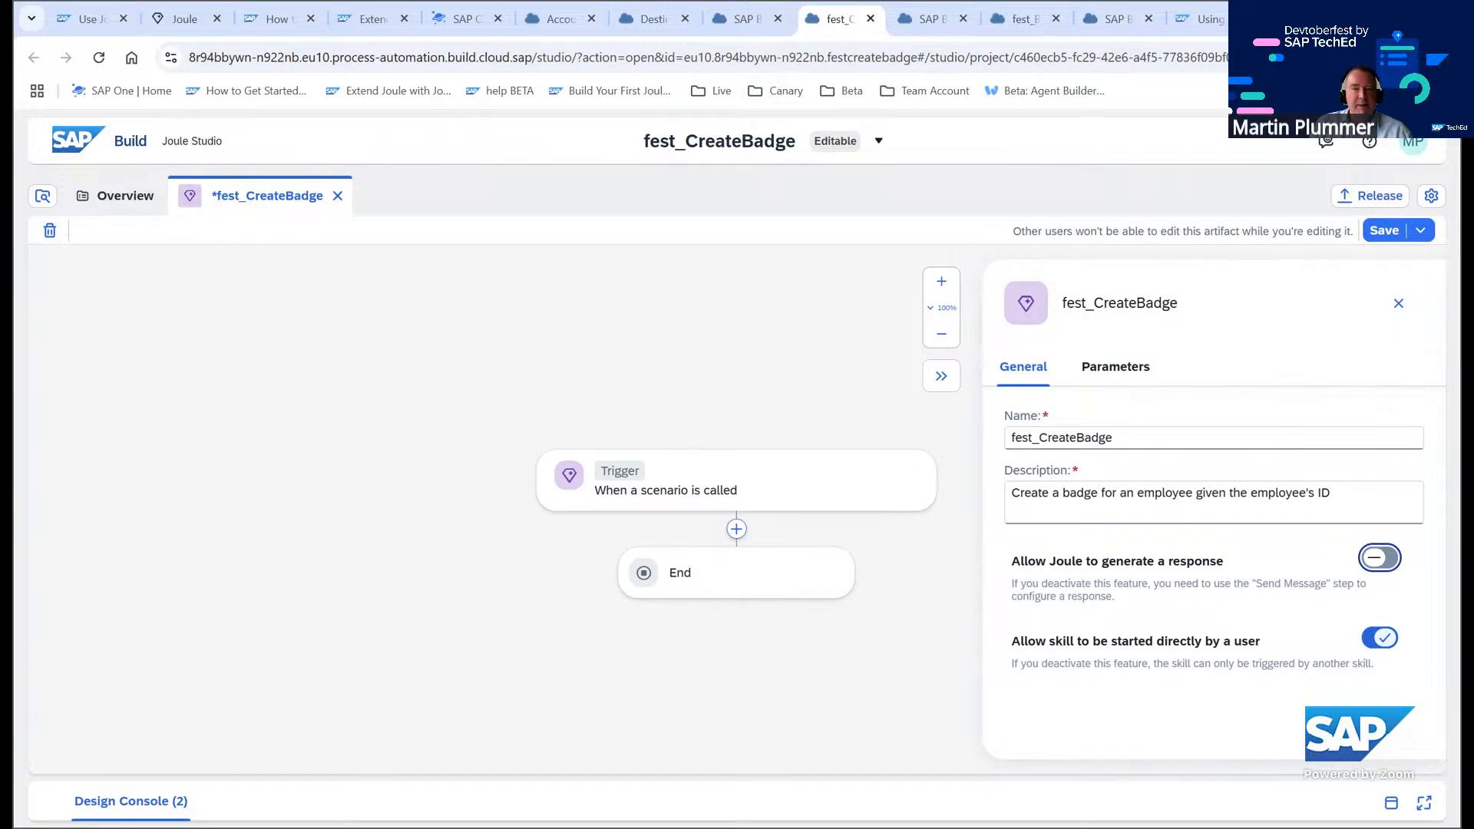
Open the skill input configuration from the trigger's parameters and add three input rows
{"action": "left_click", "coordinate": [1115, 370]}
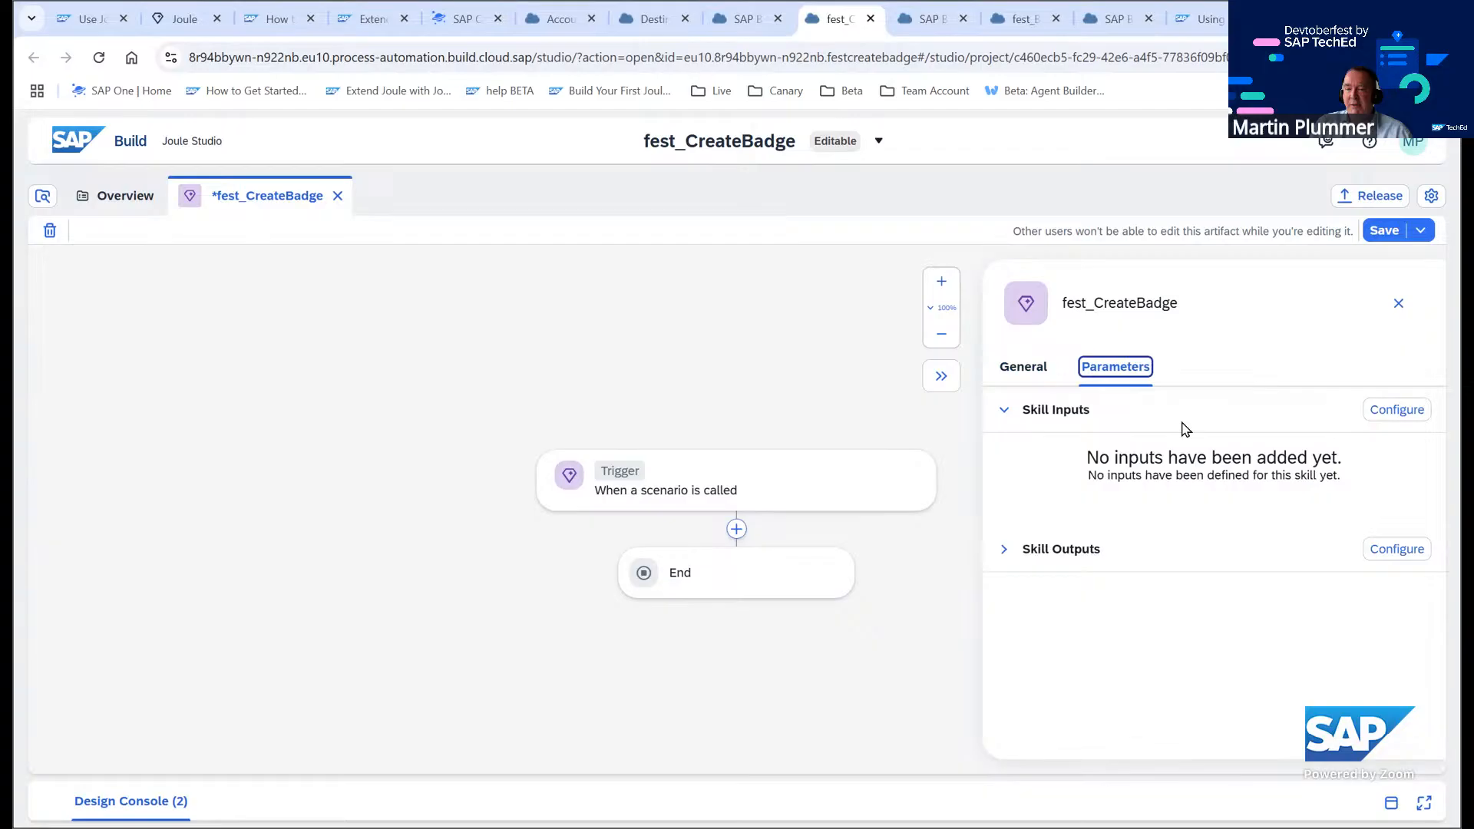
{"action": "left_click", "coordinate": [1406, 409]}
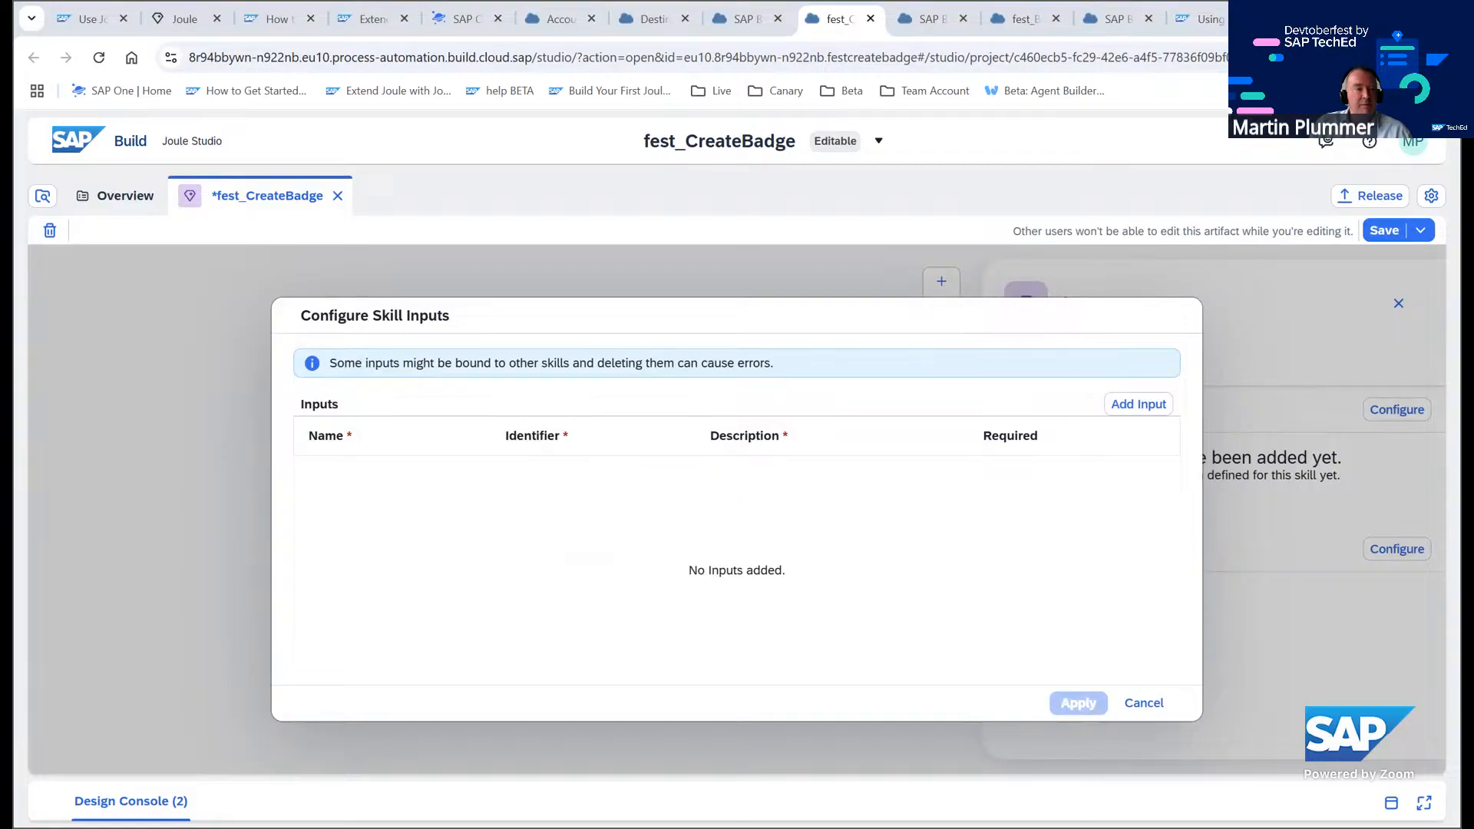
{"action": "double_click", "coordinate": [1148, 407]}
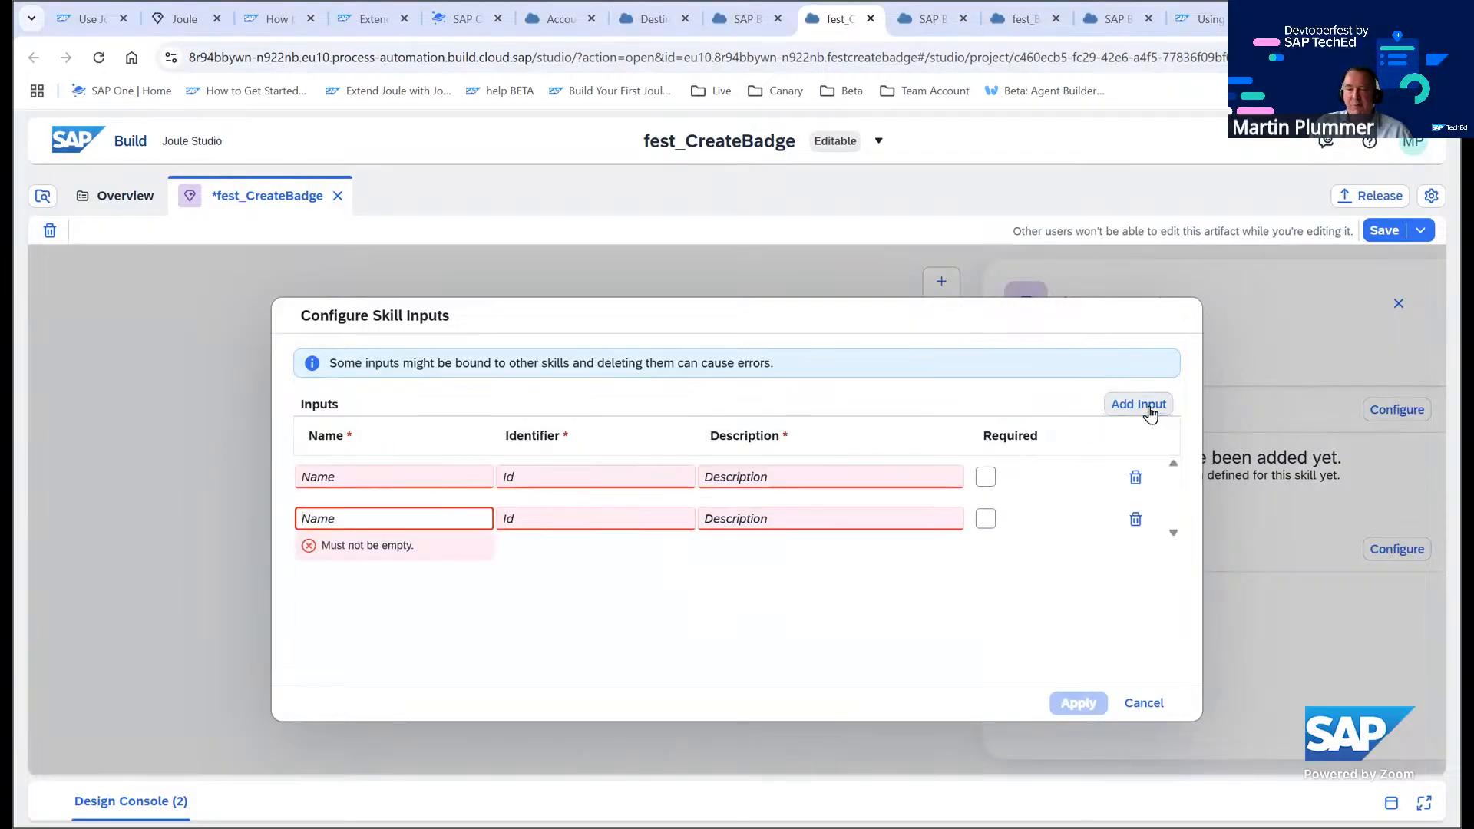
{"action": "left_click", "coordinate": [1144, 406]}
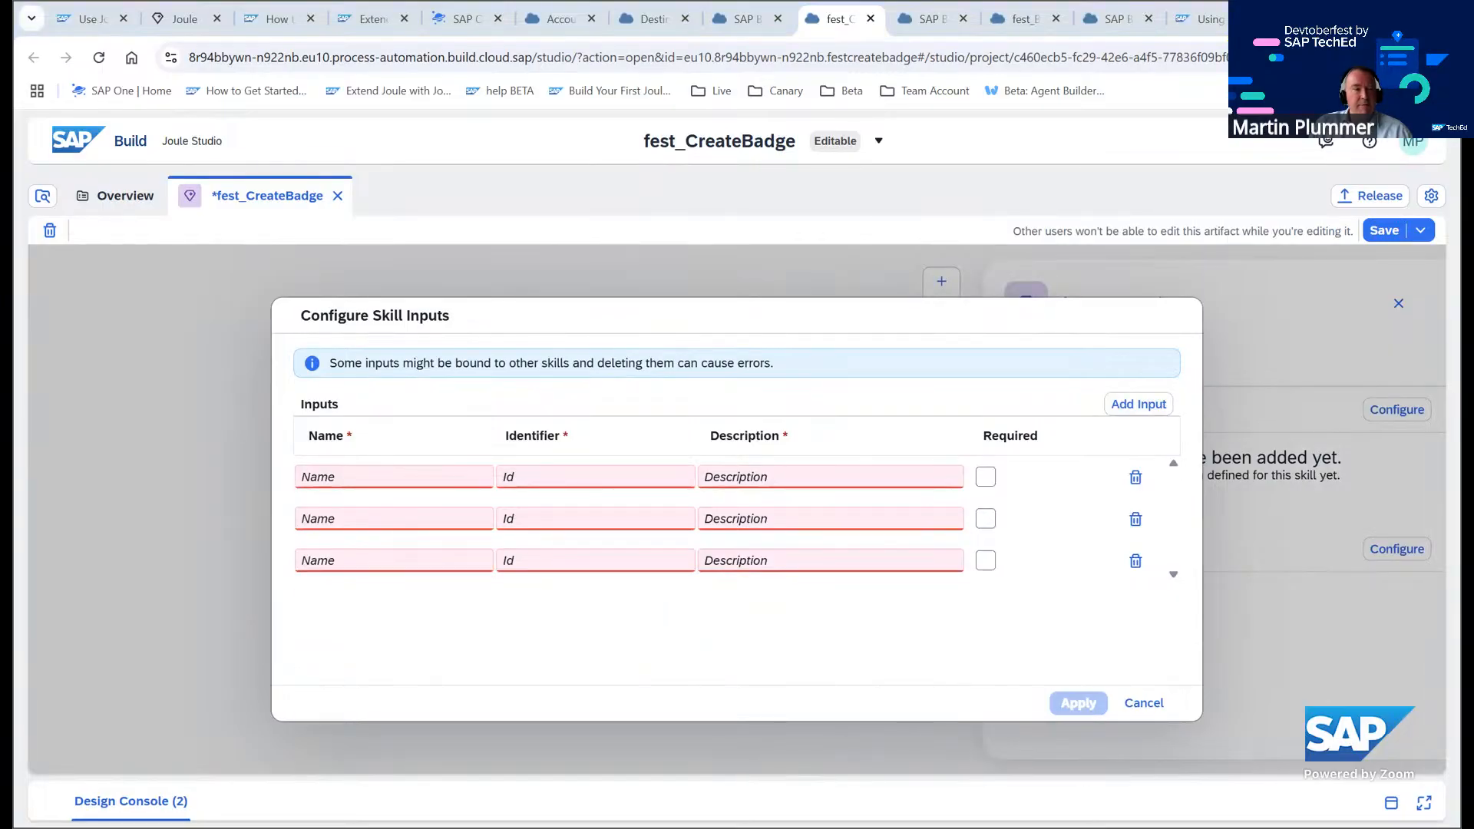
Define a required input named EmployeeID with the description Employee ID
{"action": "left_click", "coordinate": [329, 475]}
{"action": "type", "text": "EmployeeID"}
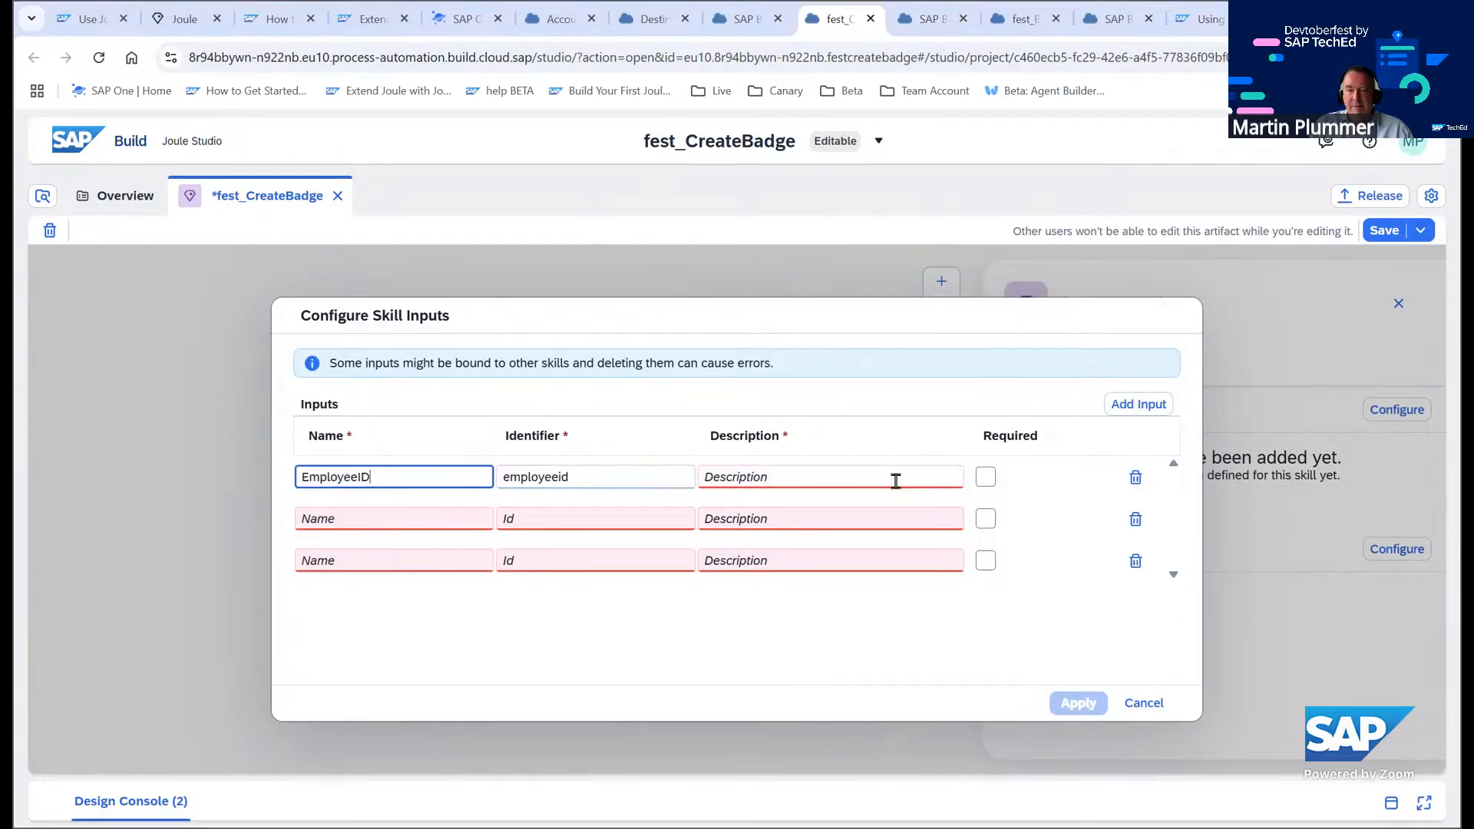
{"action": "left_click", "coordinate": [803, 475]}
{"action": "type", "text": "EmployeeID"}
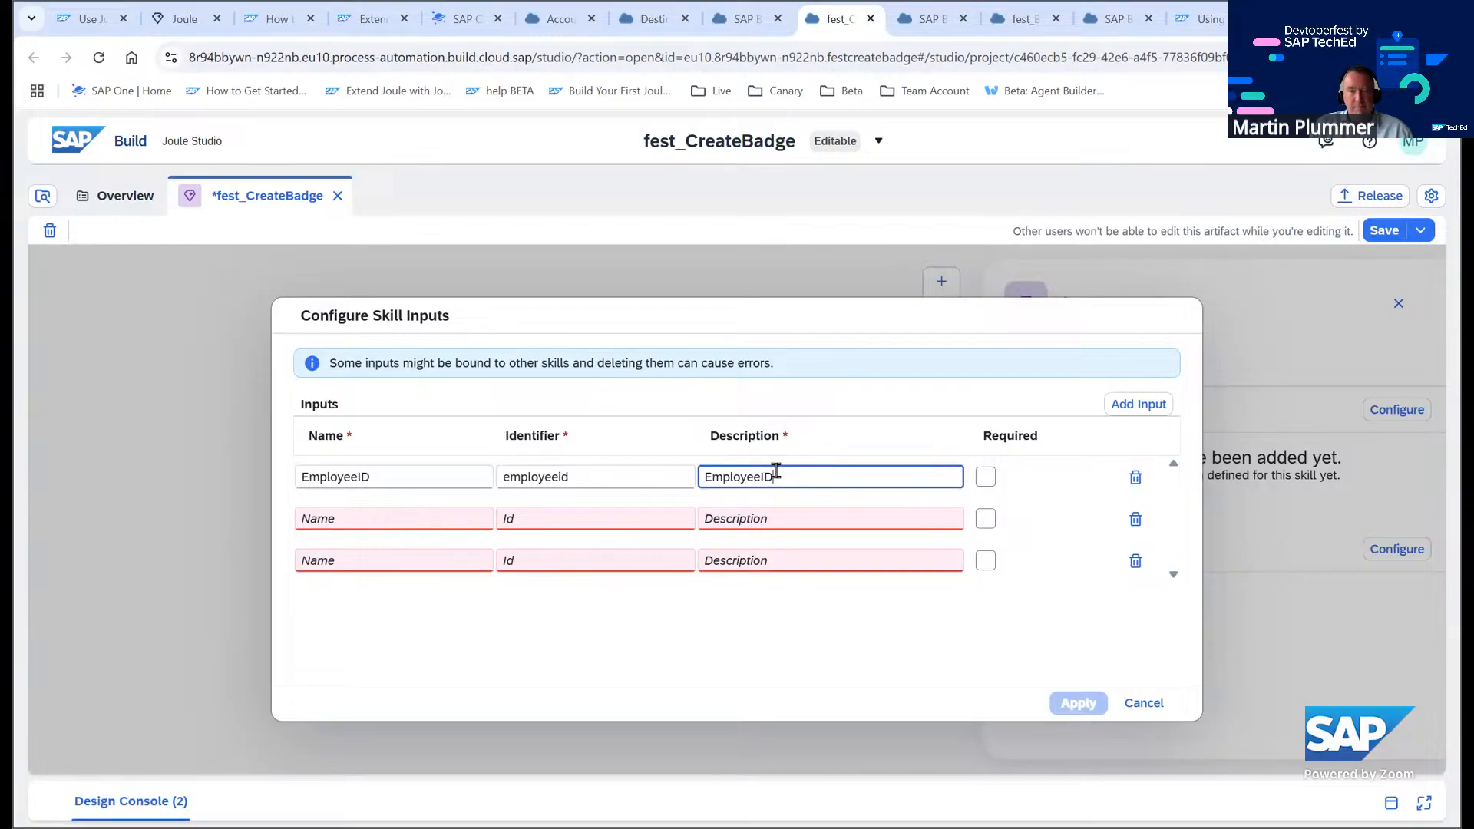
{"action": "left_click", "coordinate": [760, 476]}
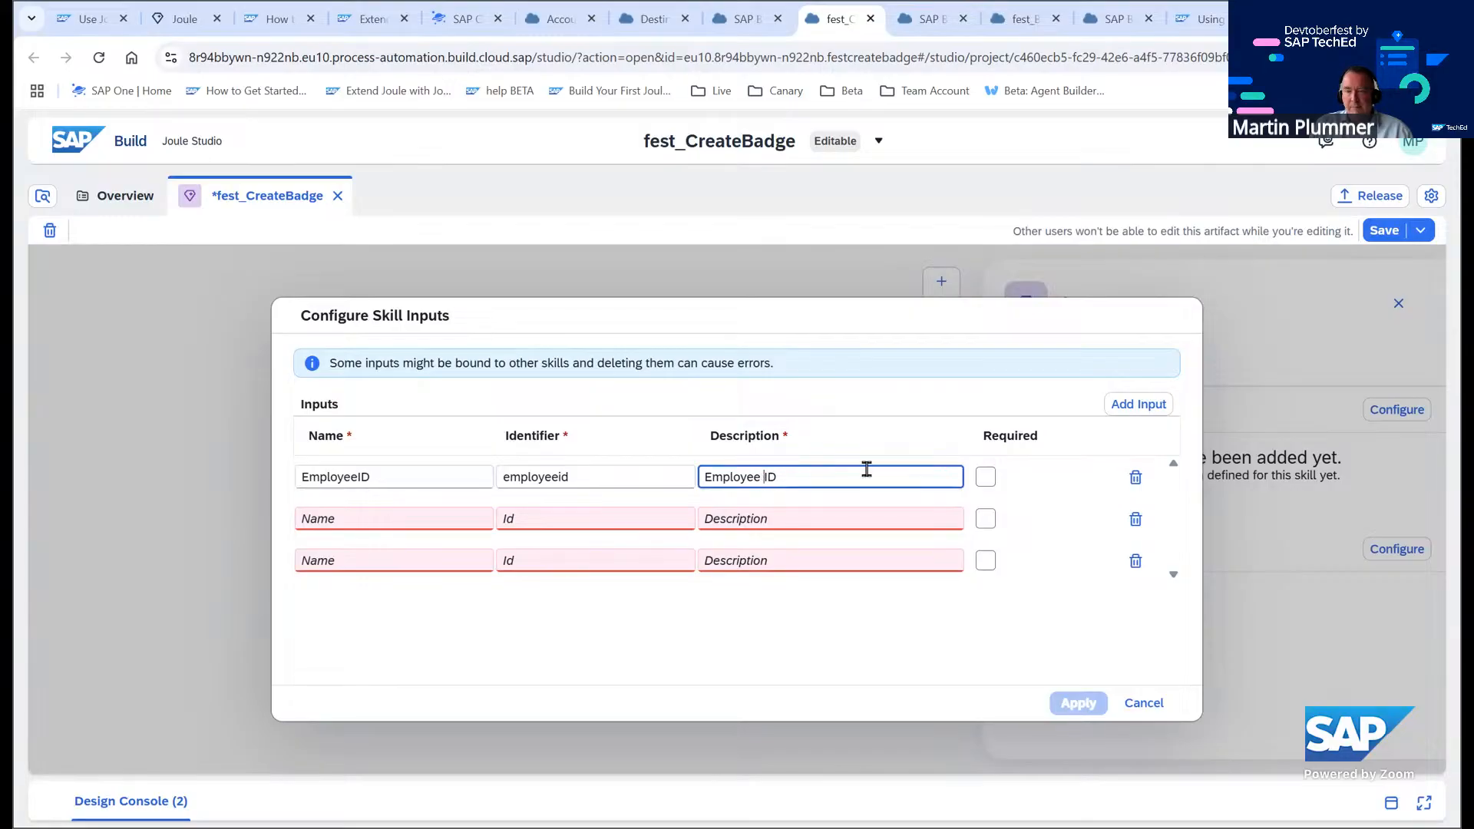
{"action": "left_click", "coordinate": [986, 477]}
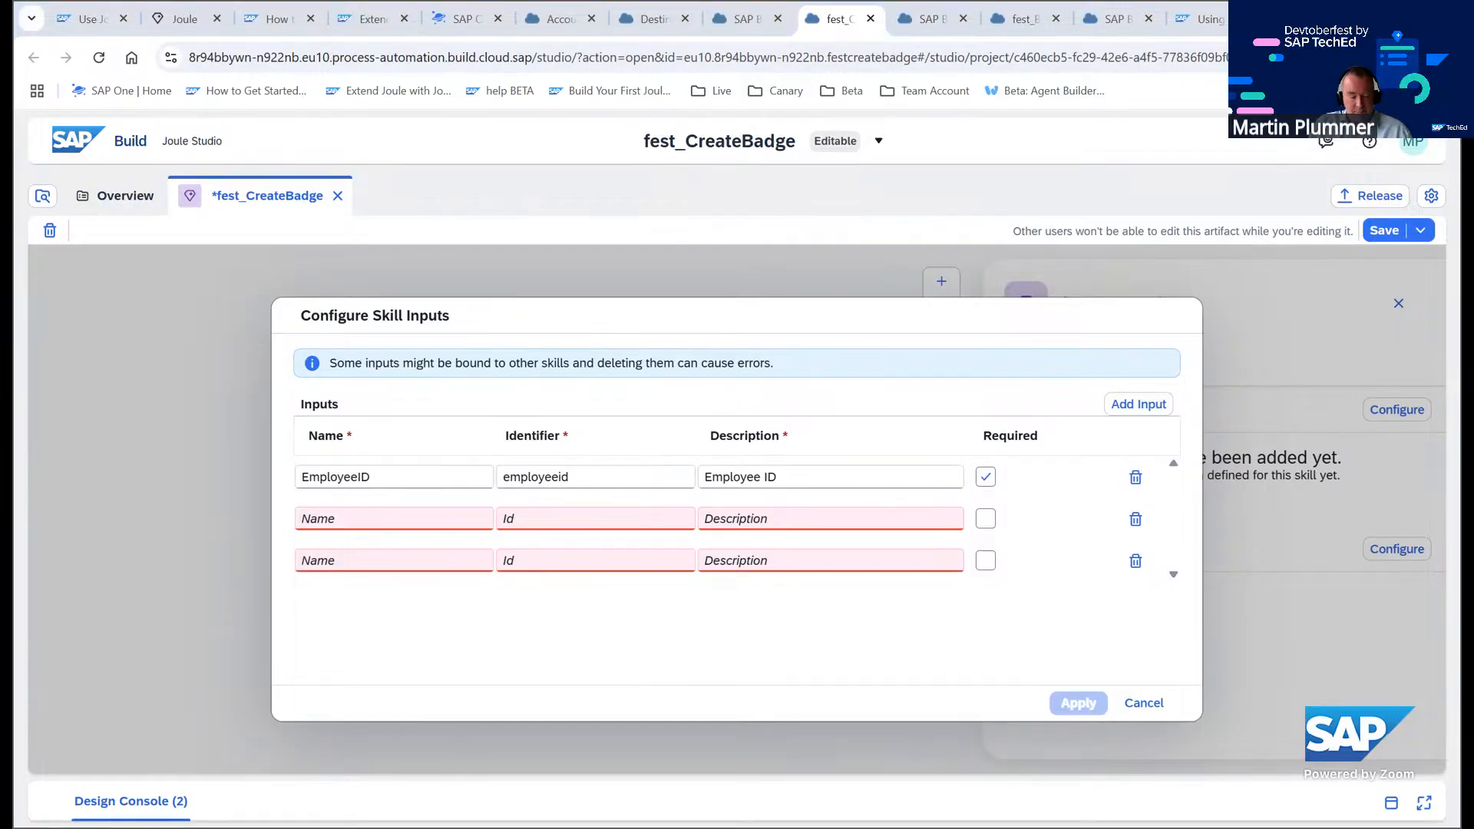
Define a second input named Status with the description Status
{"action": "left_click", "coordinate": [429, 519]}
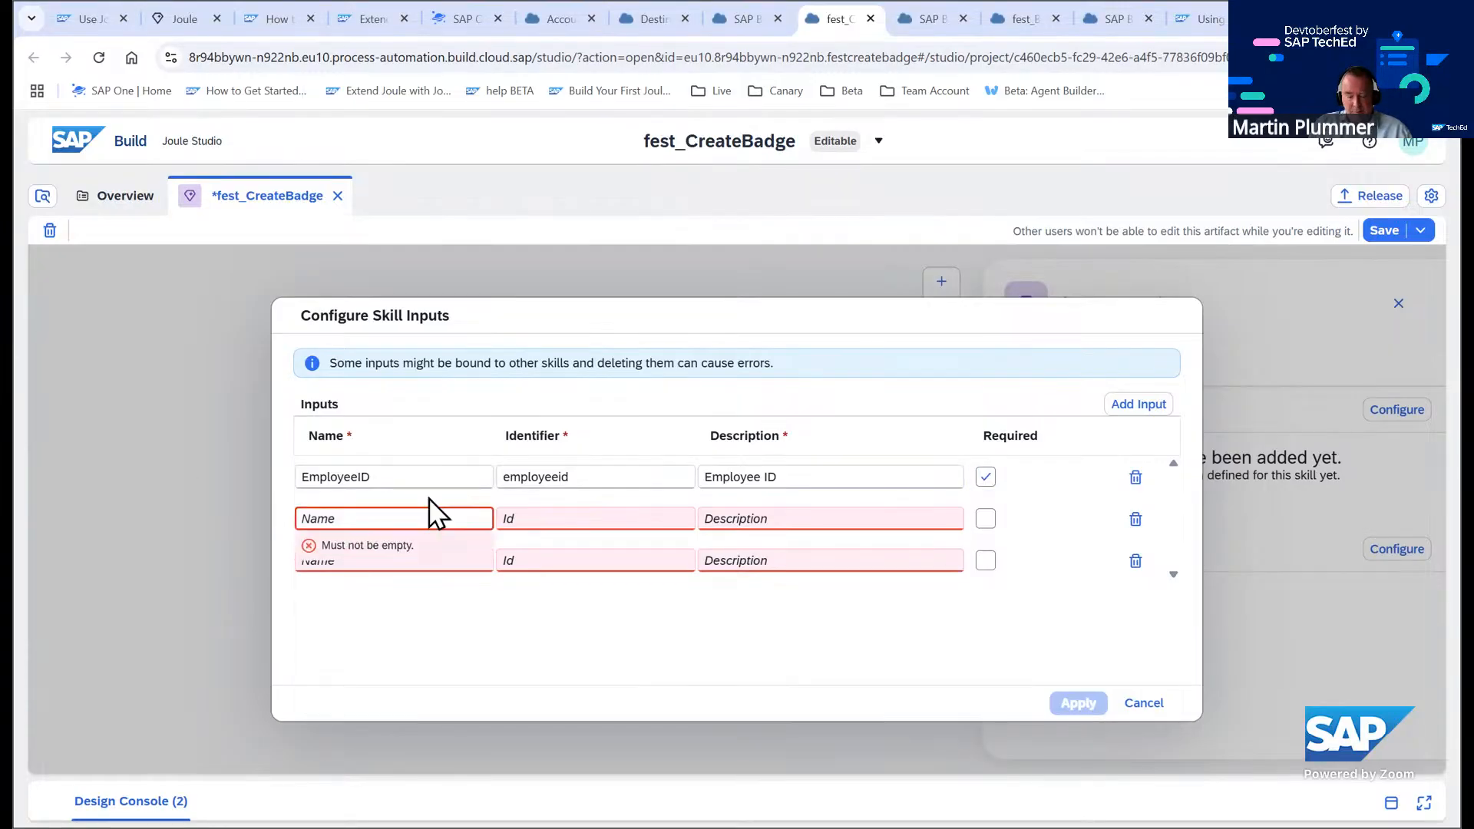
{"action": "type", "text": "Status"}
{"action": "left_click", "coordinate": [752, 518]}
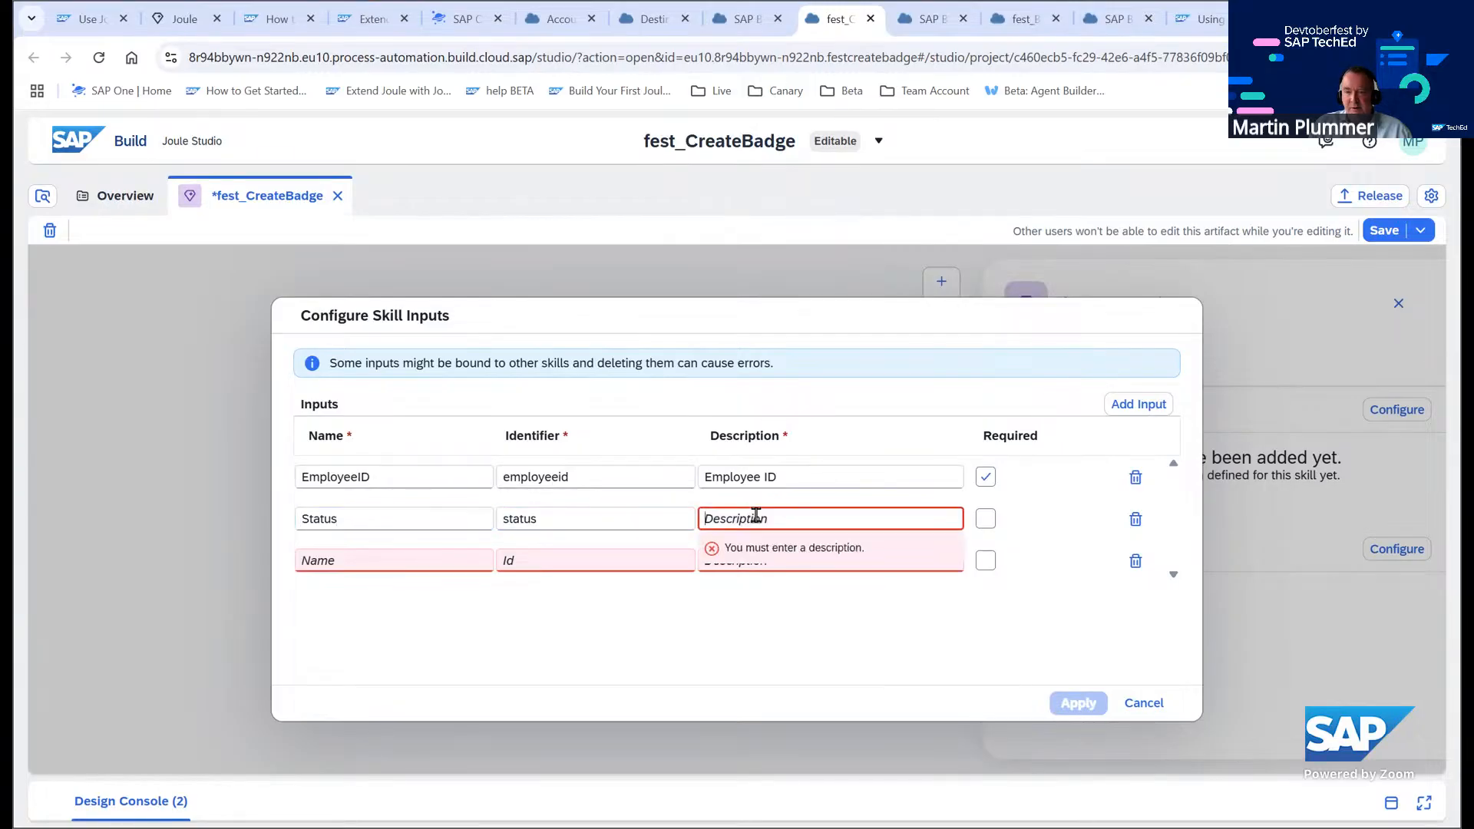
{"action": "type", "text": "Status"}
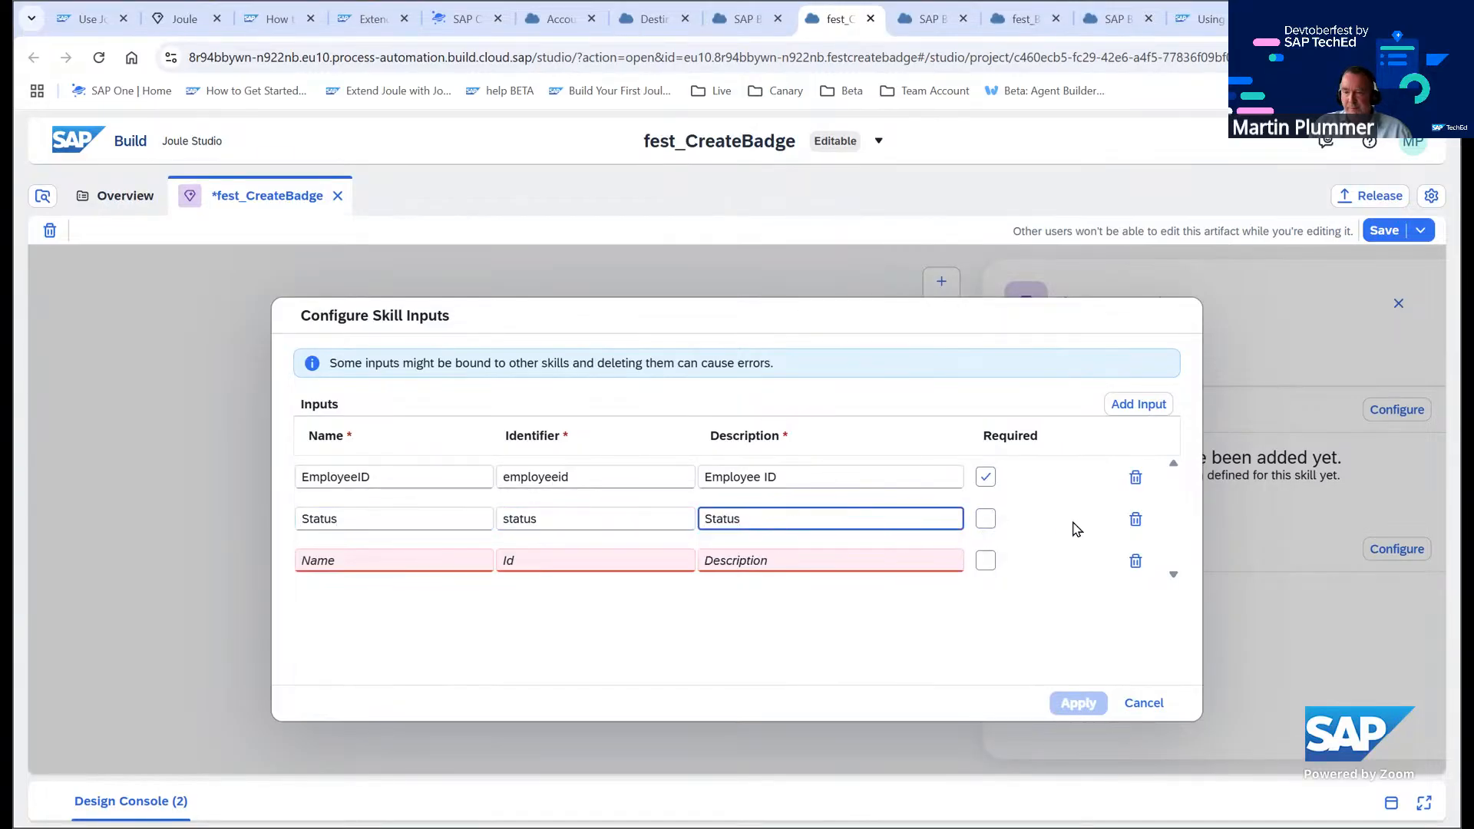
Define a third input named CommunityID with the description Community ID and apply the skill inputs
{"action": "left_click", "coordinate": [451, 560]}
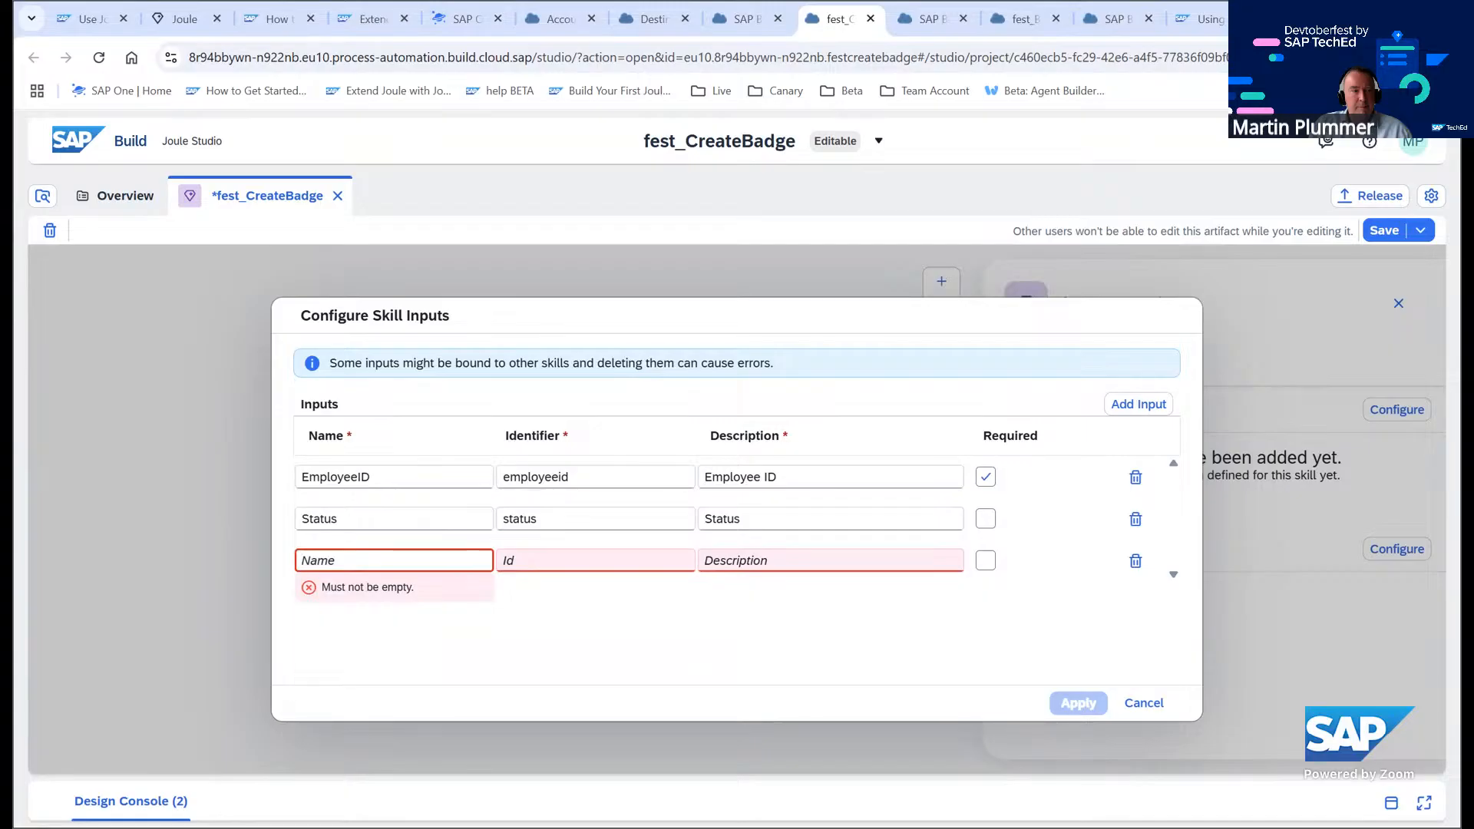
{"action": "key", "text": "alt+Tab"}
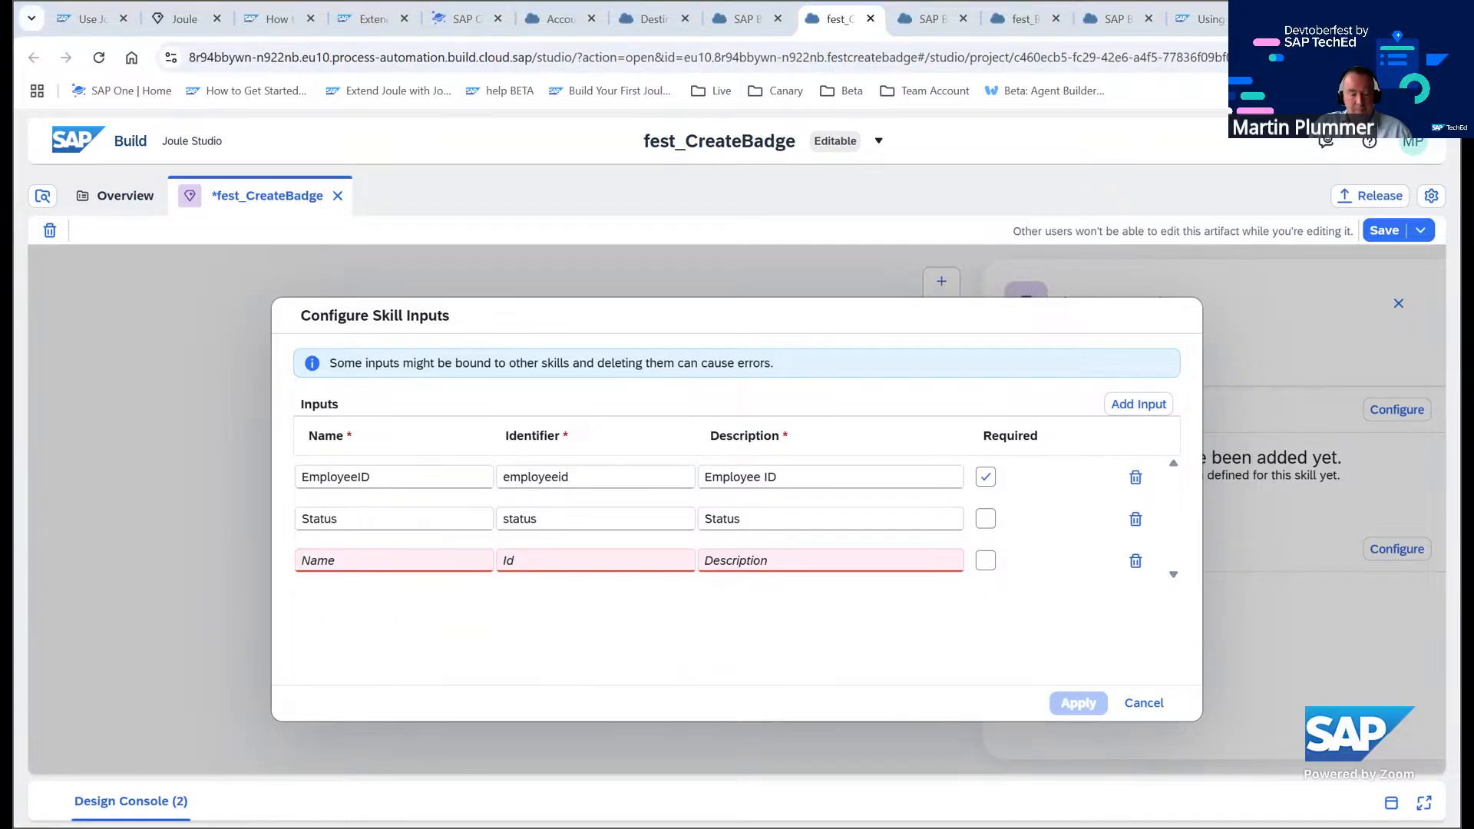
{"action": "left_click", "coordinate": [354, 559]}
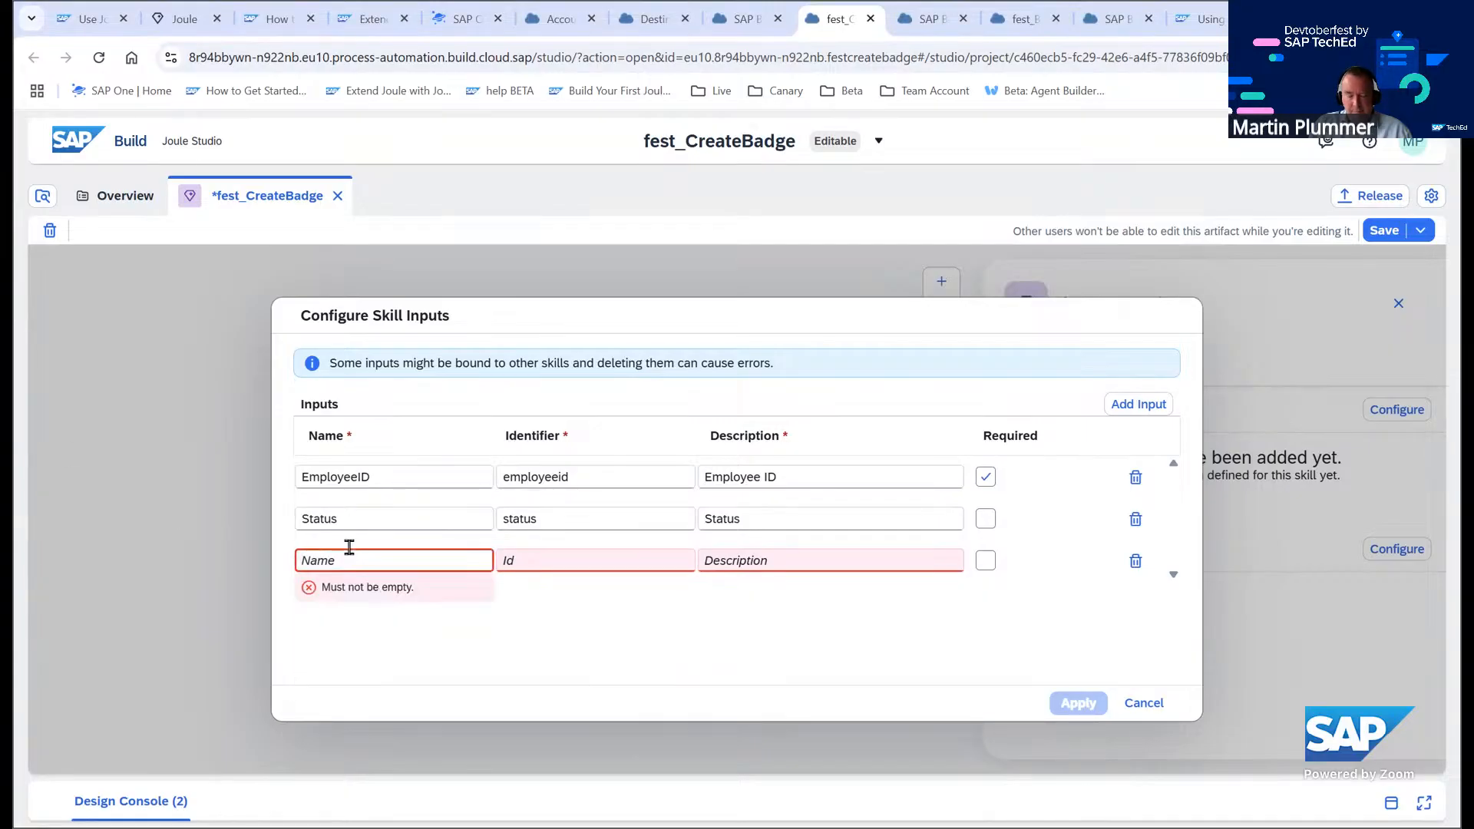
{"action": "type", "text": "CommunityID"}
{"action": "left_click", "coordinate": [749, 560]}
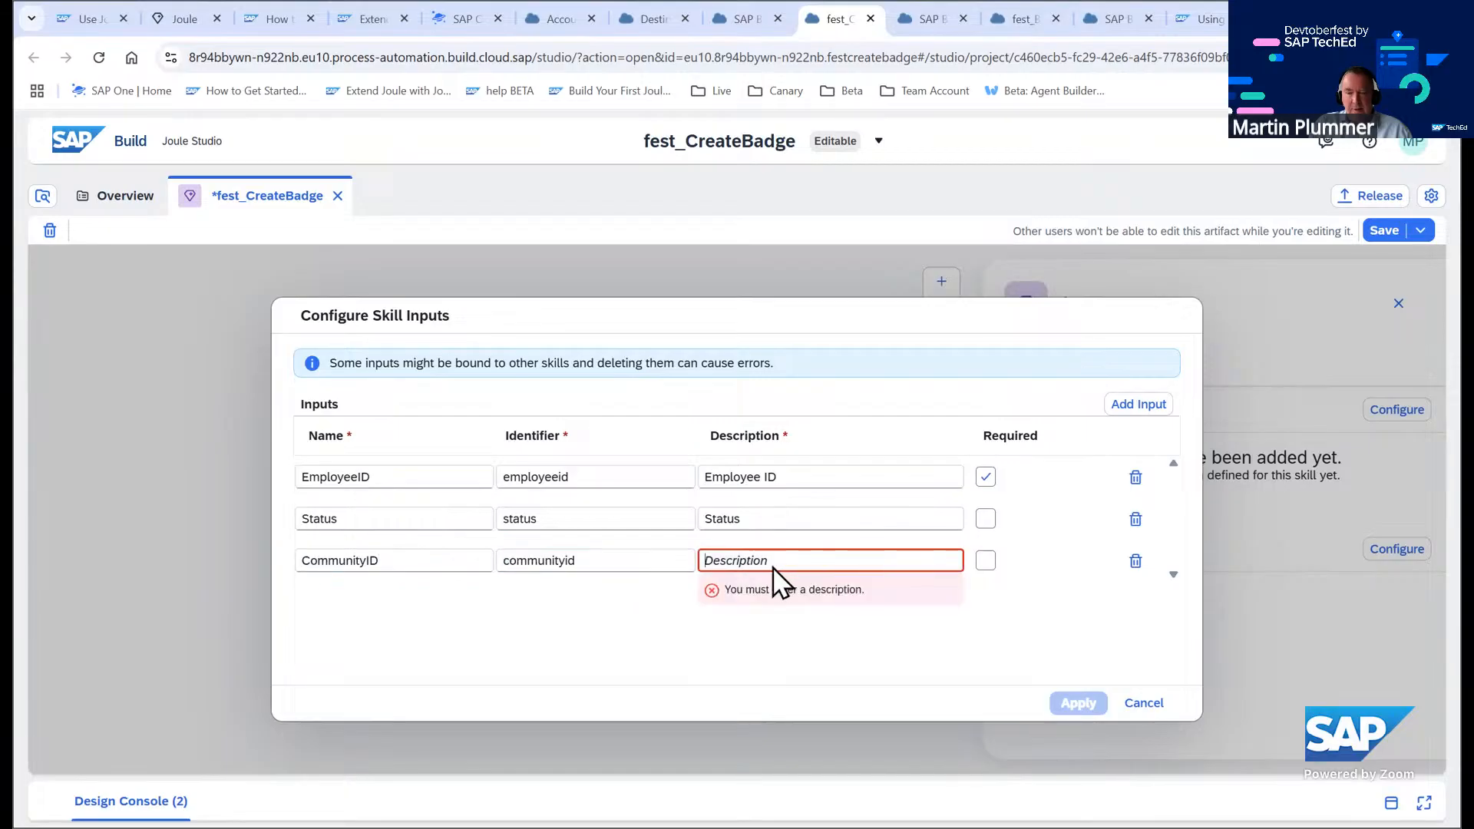
{"action": "type", "text": "CommunityID"}
{"action": "left_click", "coordinate": [769, 561]}
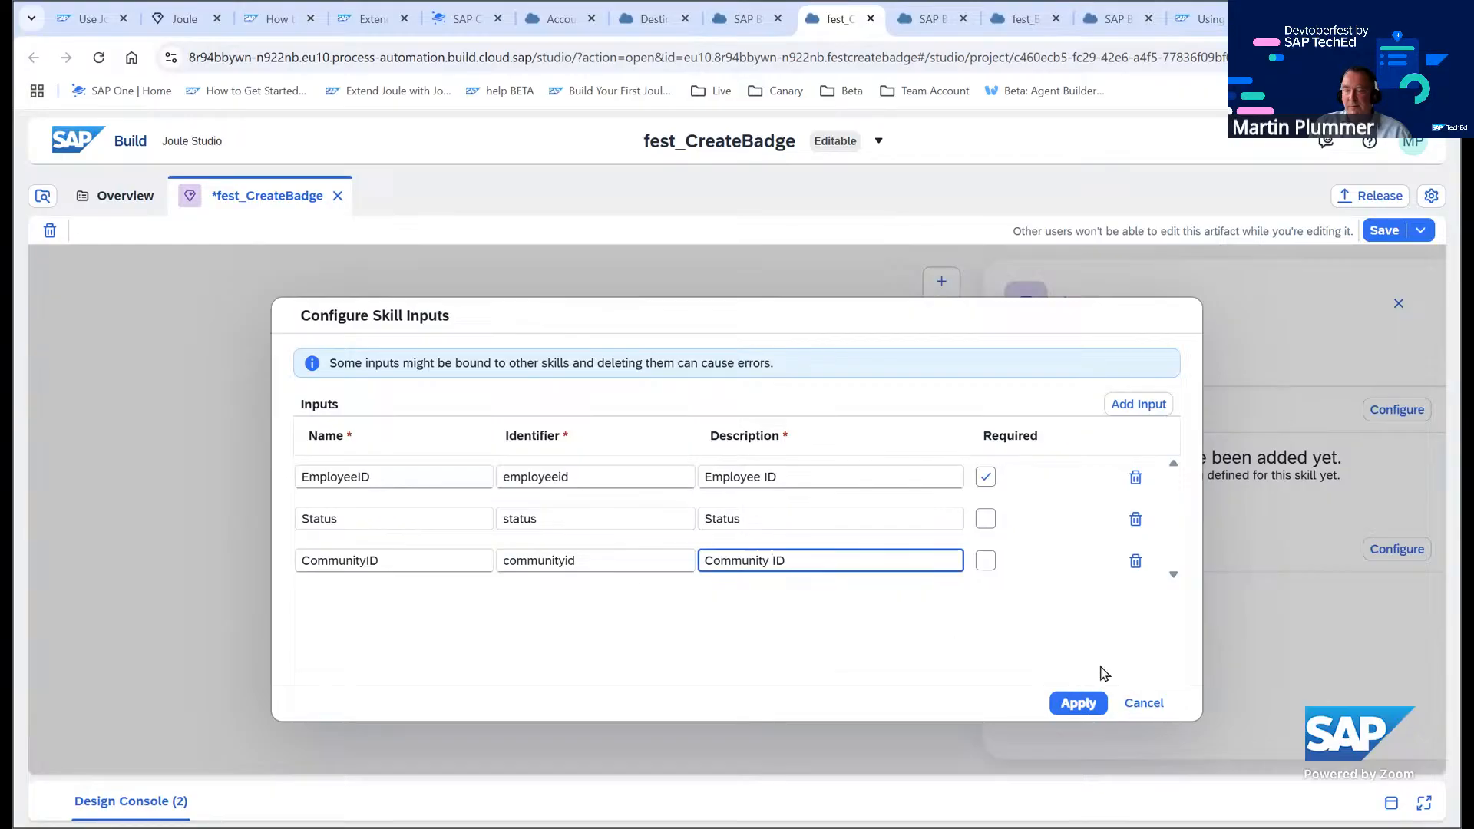
{"action": "left_click", "coordinate": [1079, 704]}
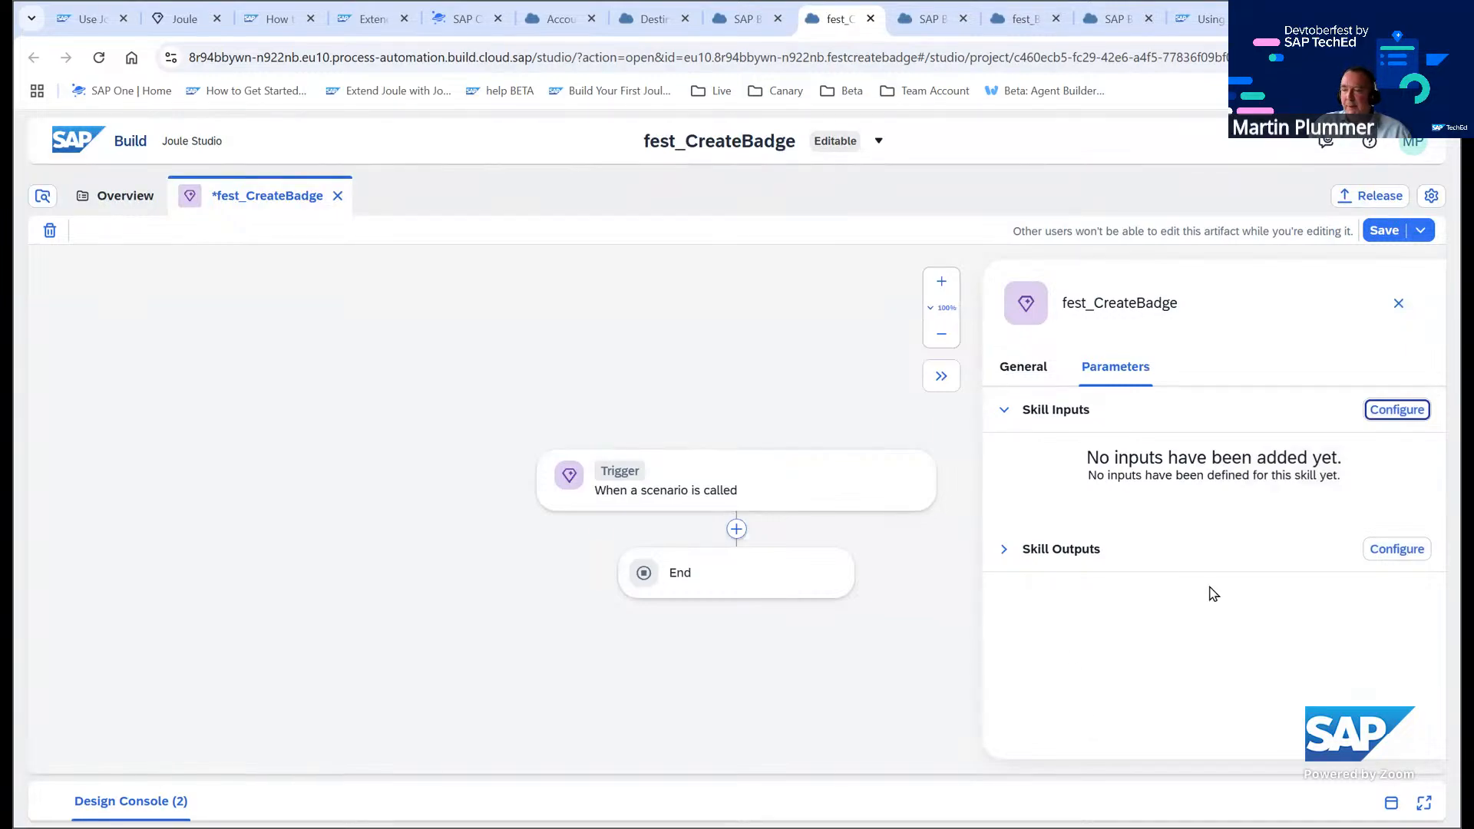
Open the skill output configuration and add three output rows
{"action": "left_click", "coordinate": [1386, 553]}
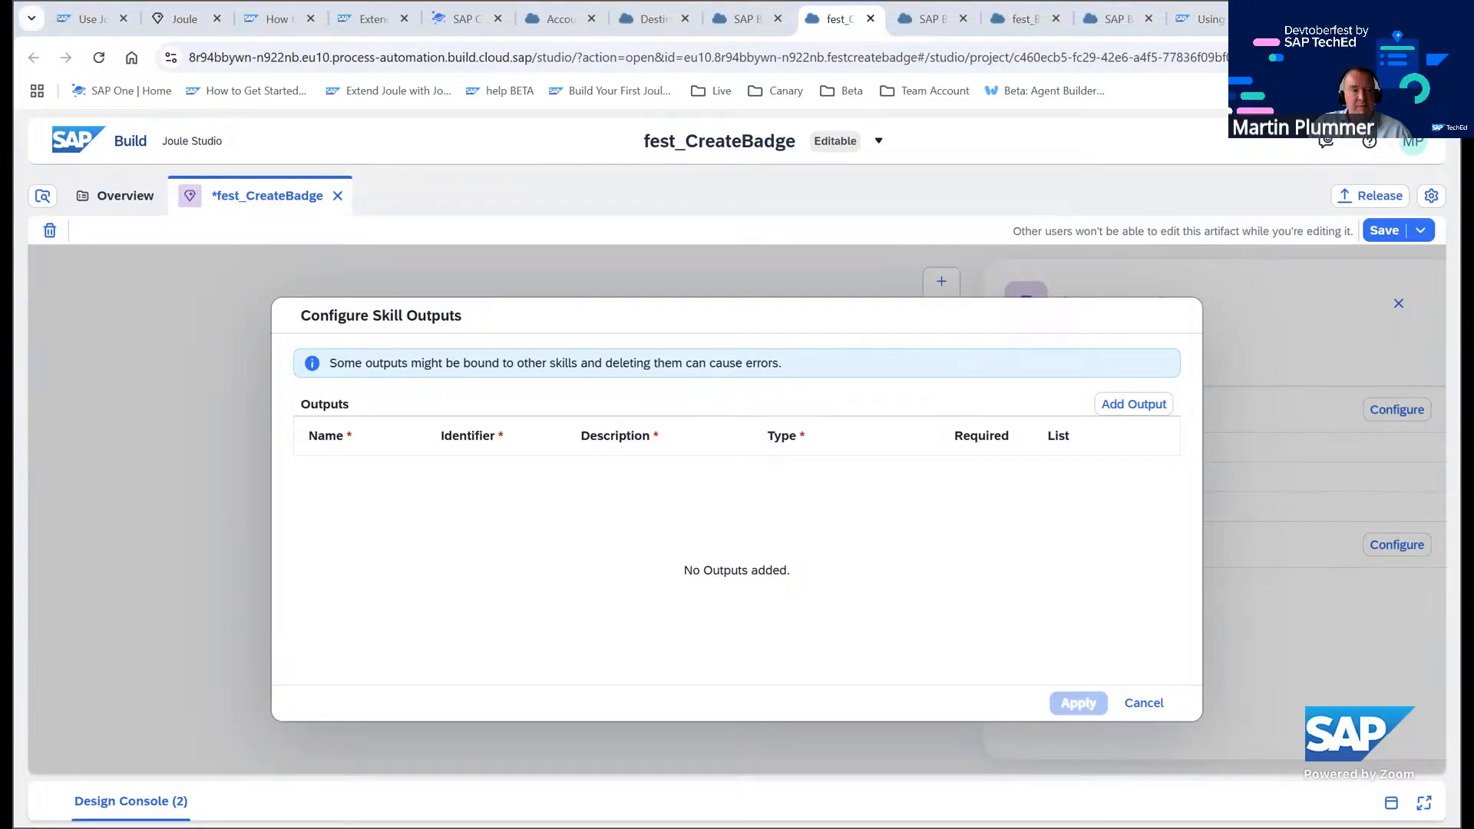
{"action": "left_click", "coordinate": [1134, 404]}
{"action": "left_click", "coordinate": [1135, 404]}
{"action": "left_click", "coordinate": [1134, 404]}
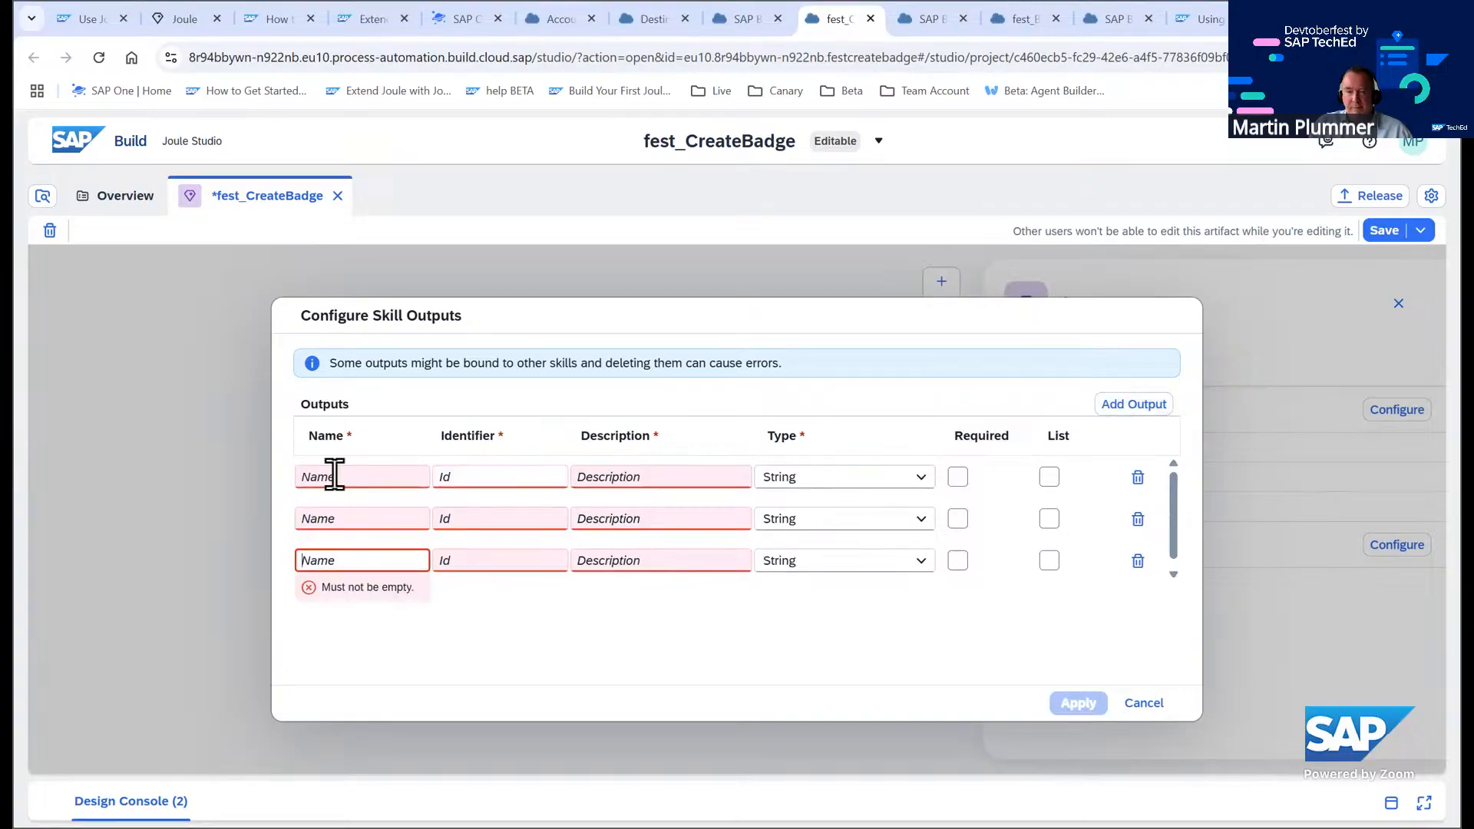
Define the first output named Badge with the description Badge and the type Number
{"action": "left_click", "coordinate": [369, 477]}
{"action": "type", "text": "Badge"}
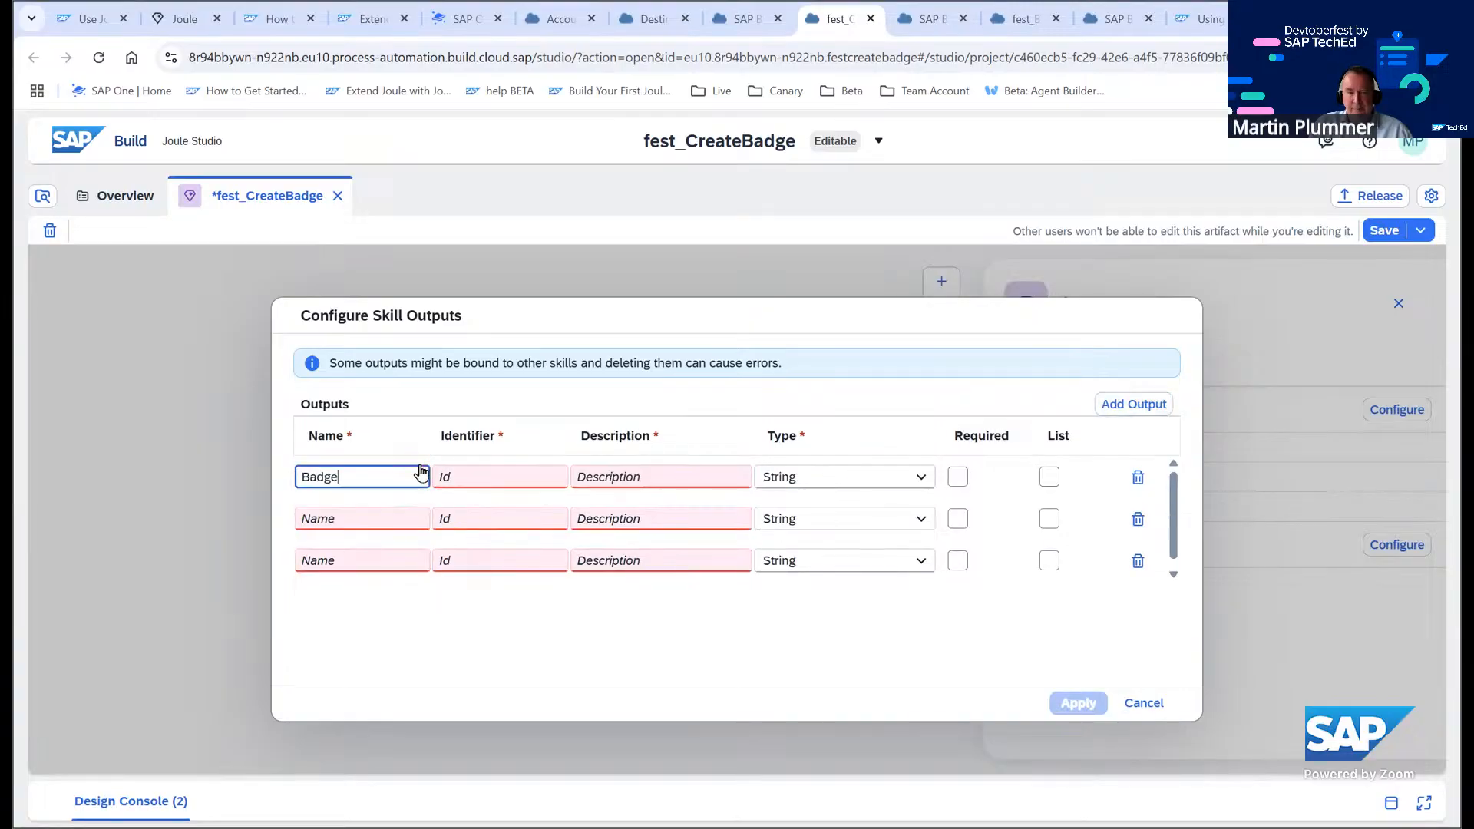
{"action": "left_click", "coordinate": [629, 477]}
{"action": "type", "text": "Badge"}
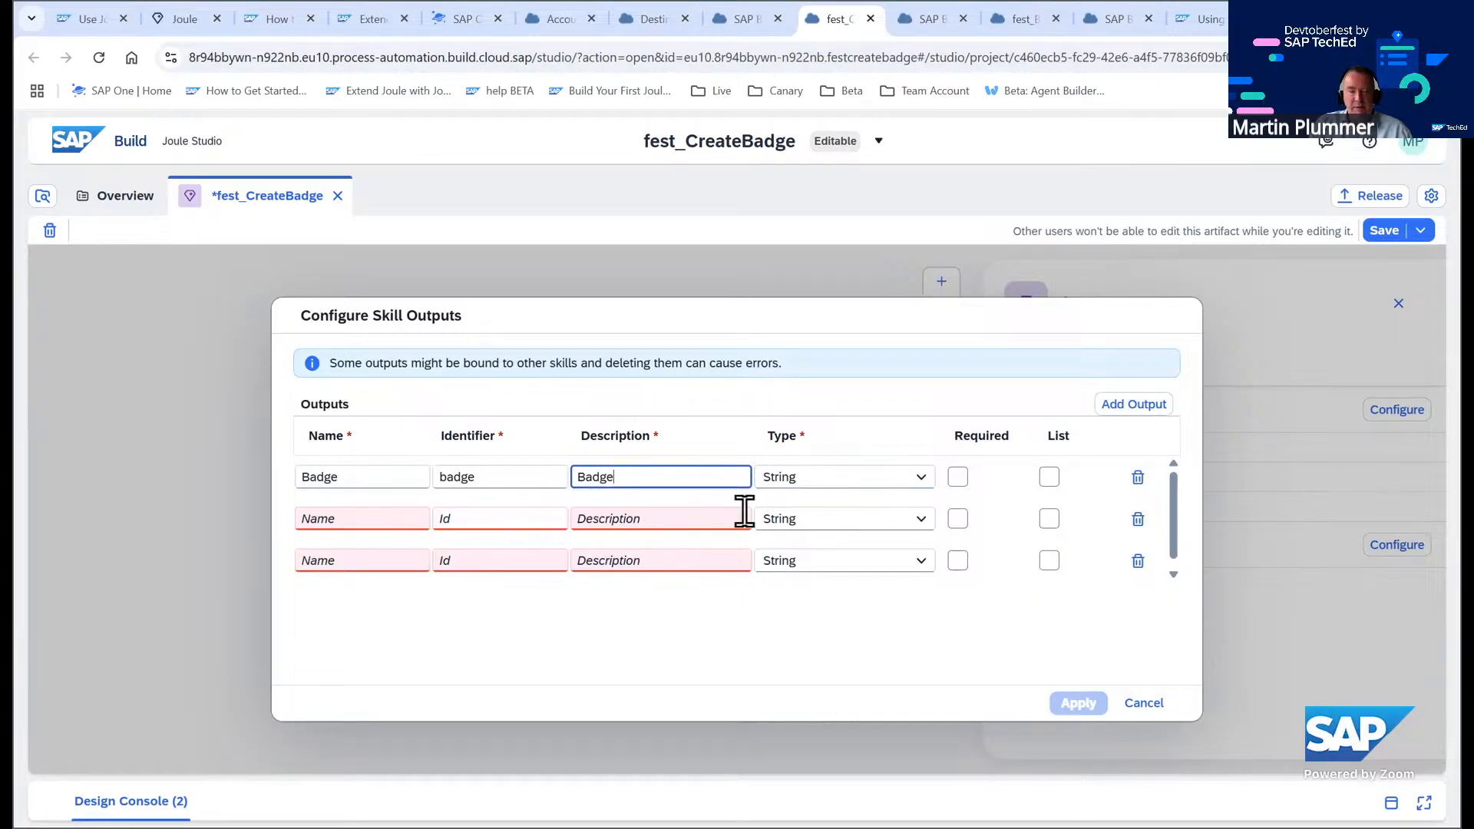
{"action": "left_click", "coordinate": [923, 479]}
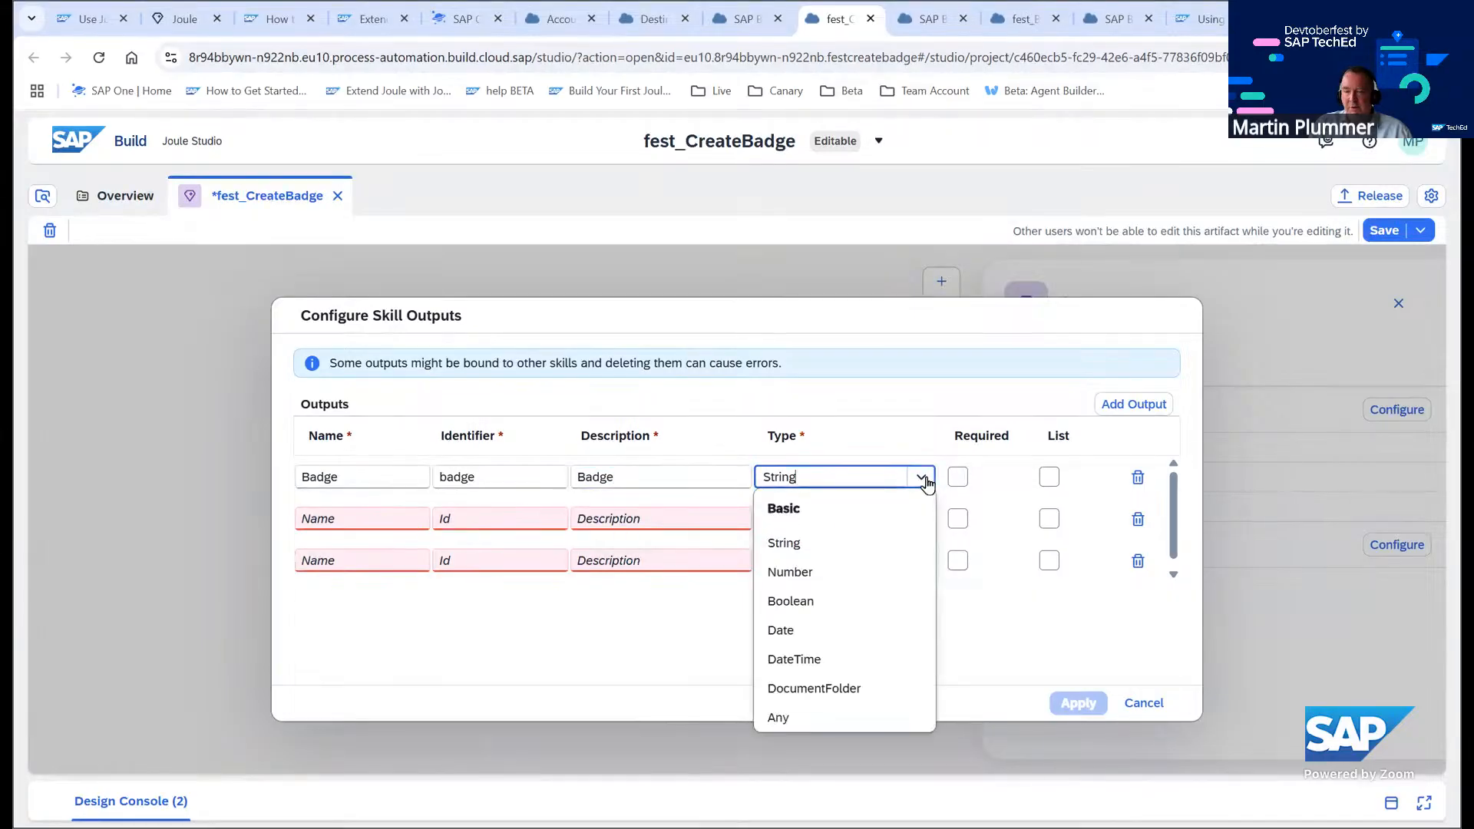
{"action": "left_click", "coordinate": [831, 572]}
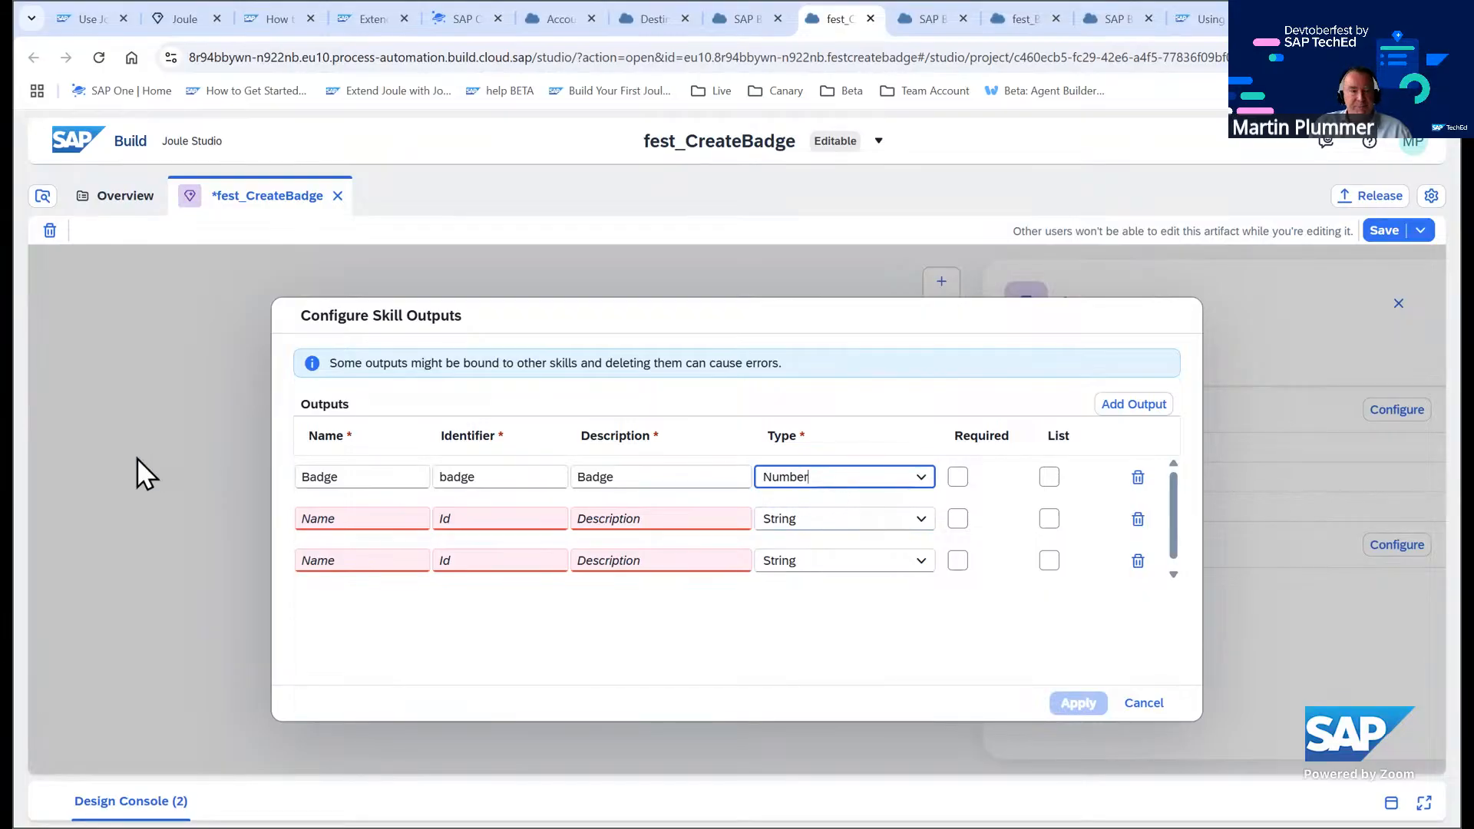
Mark all three skill outputs as required
{"action": "left_click", "coordinate": [960, 479]}
{"action": "left_click", "coordinate": [958, 519]}
{"action": "left_click", "coordinate": [959, 561]}
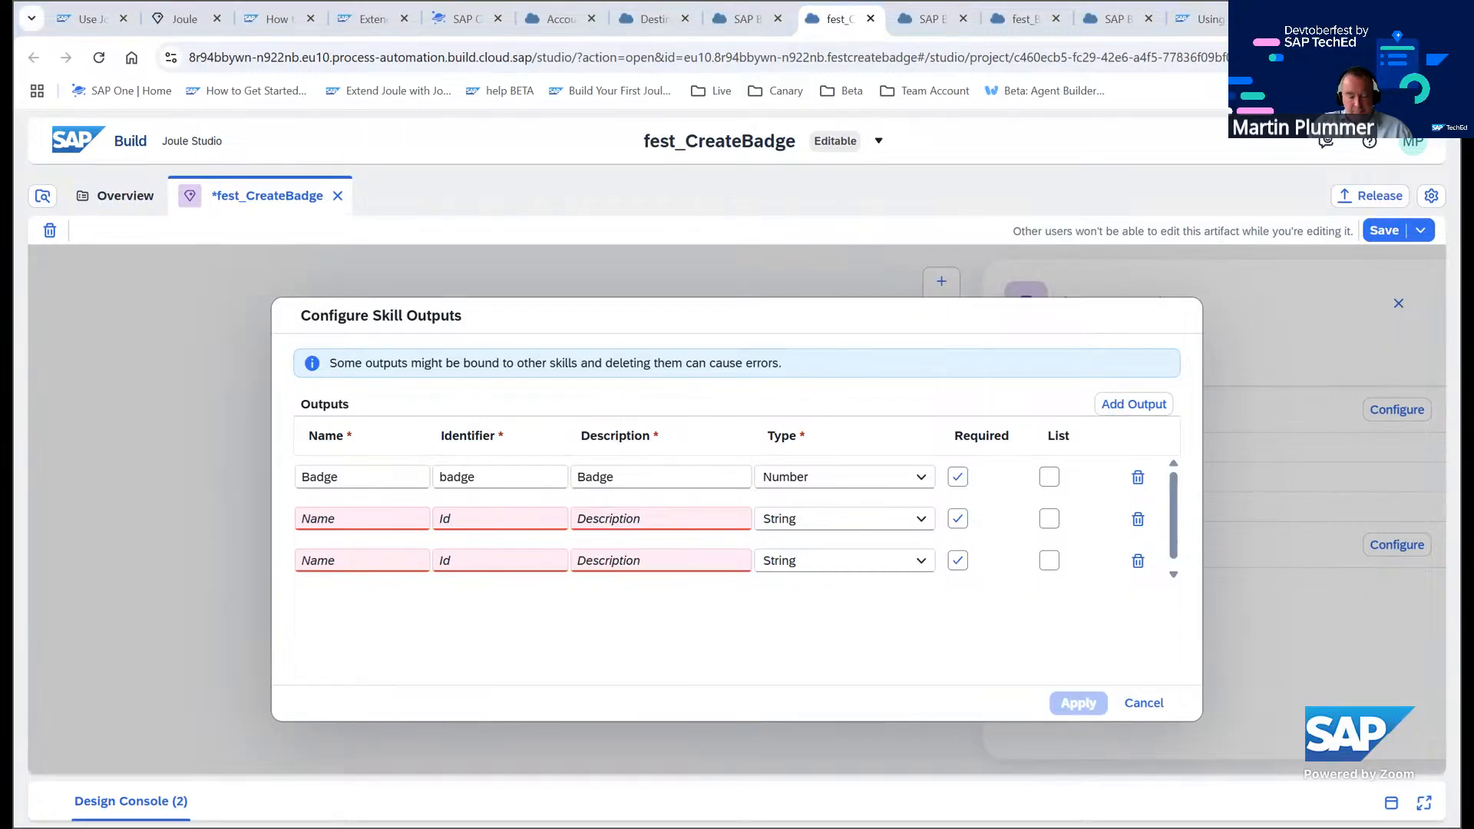
Define the second output named Employee ID with the description Employee ID
{"action": "left_click", "coordinate": [404, 516]}
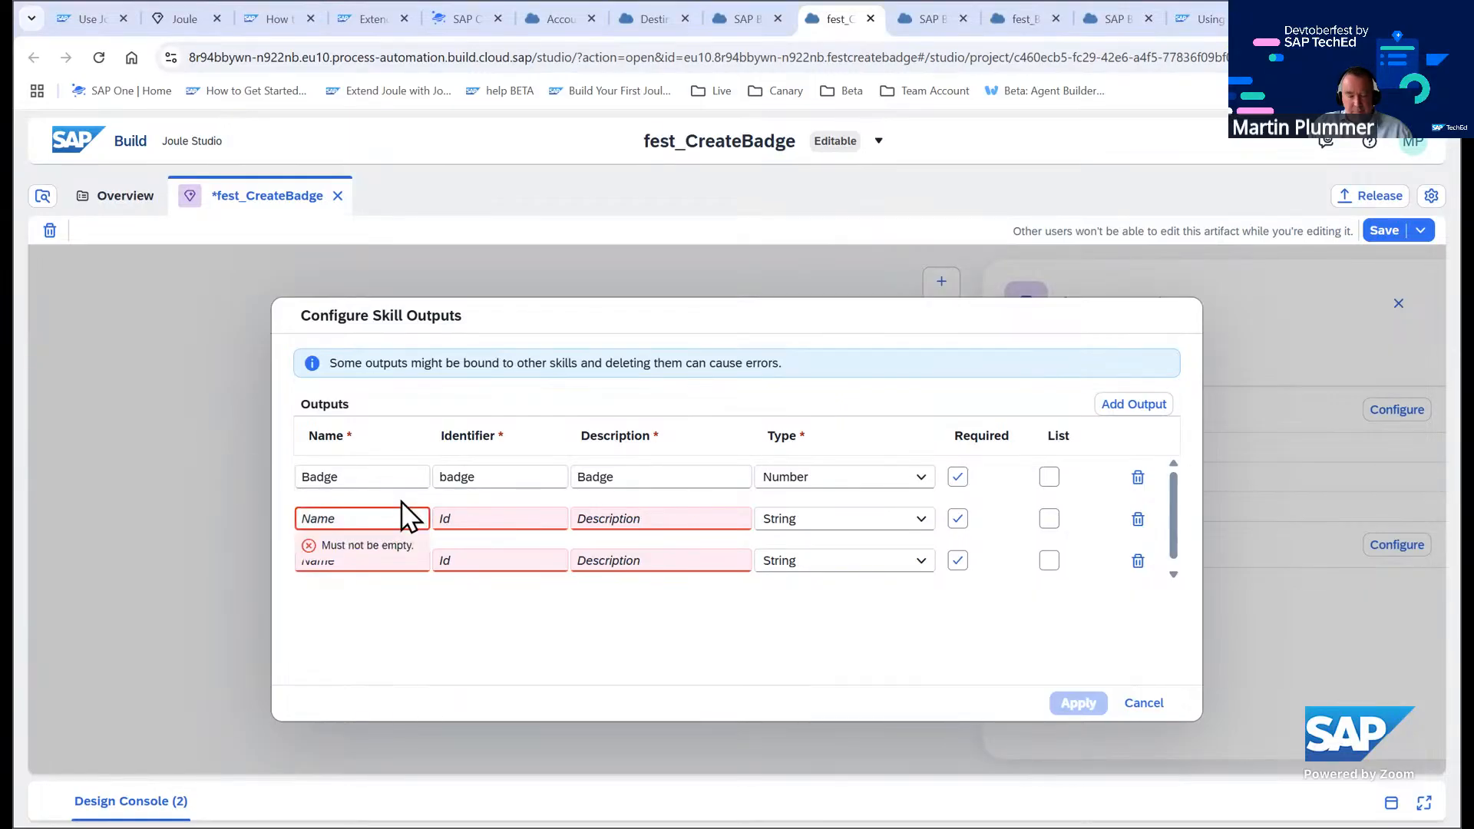
{"action": "type", "text": "Employee ID"}
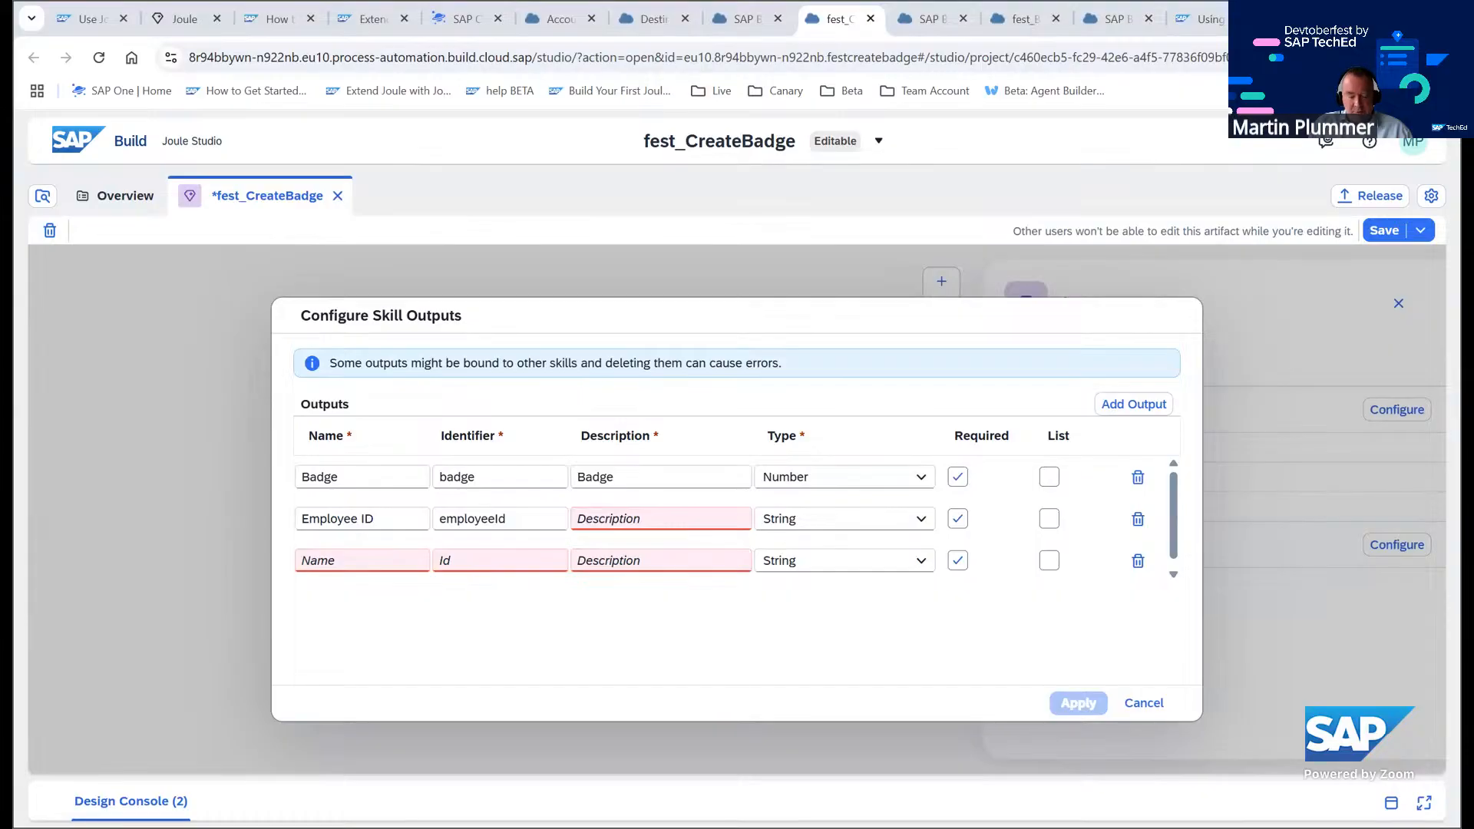
{"action": "left_click", "coordinate": [608, 517]}
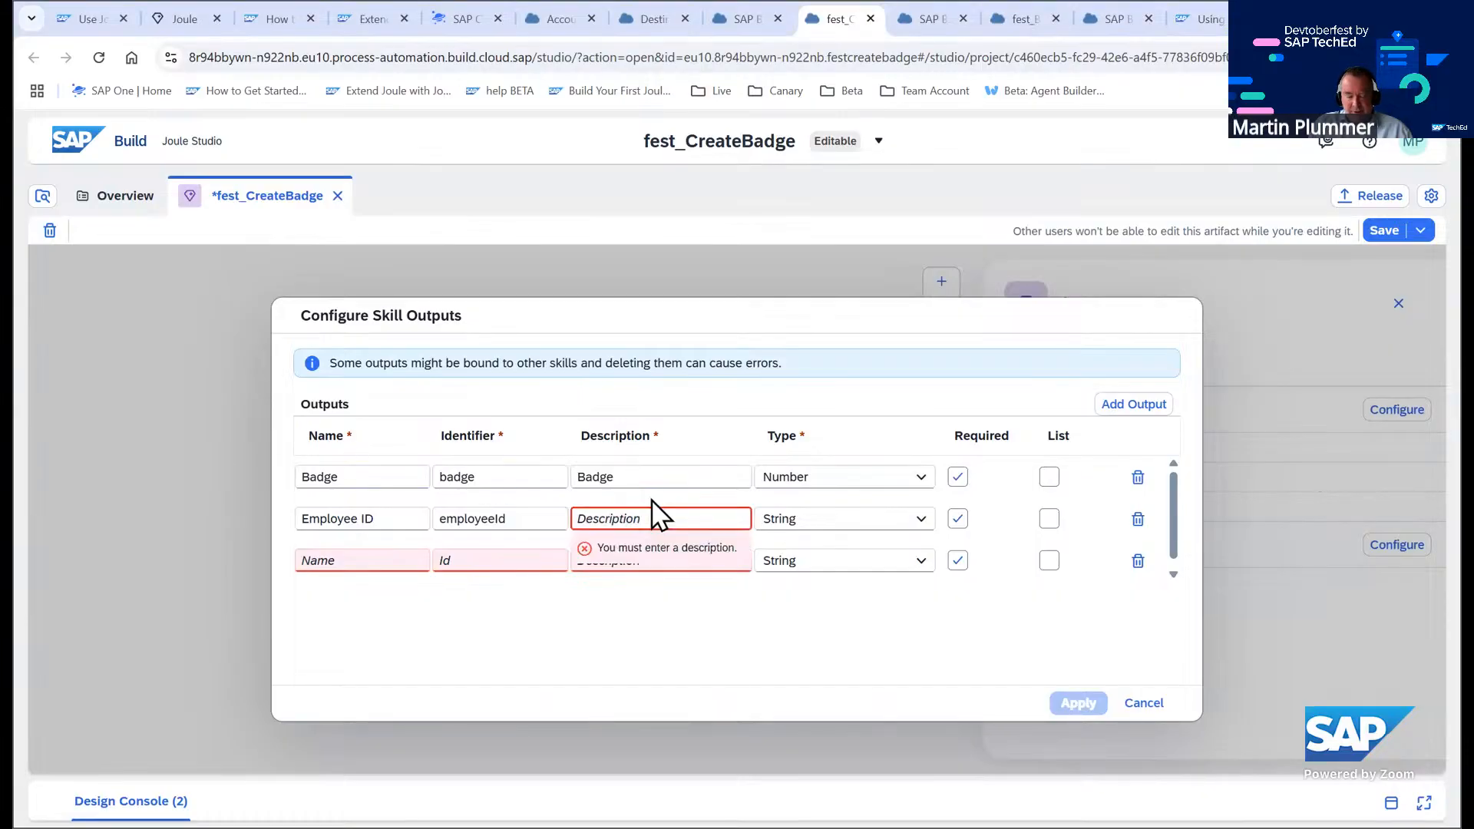
{"action": "type", "text": "Employee ID"}
Define the third output named Employee Name with the description Employee name and apply the skill outputs
{"action": "left_click", "coordinate": [329, 561]}
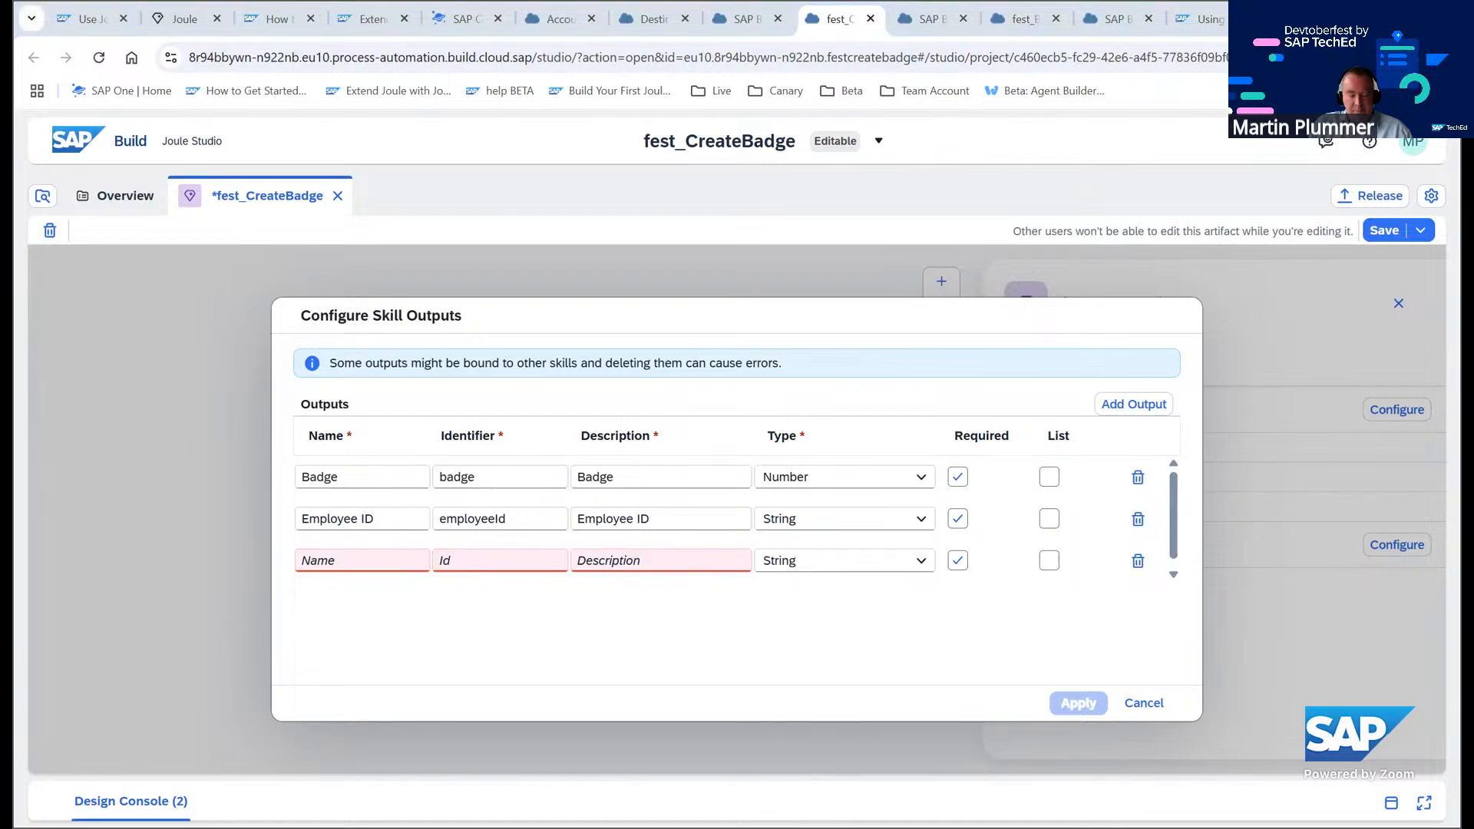
{"action": "left_click", "coordinate": [348, 568]}
{"action": "type", "text": "Employee Name"}
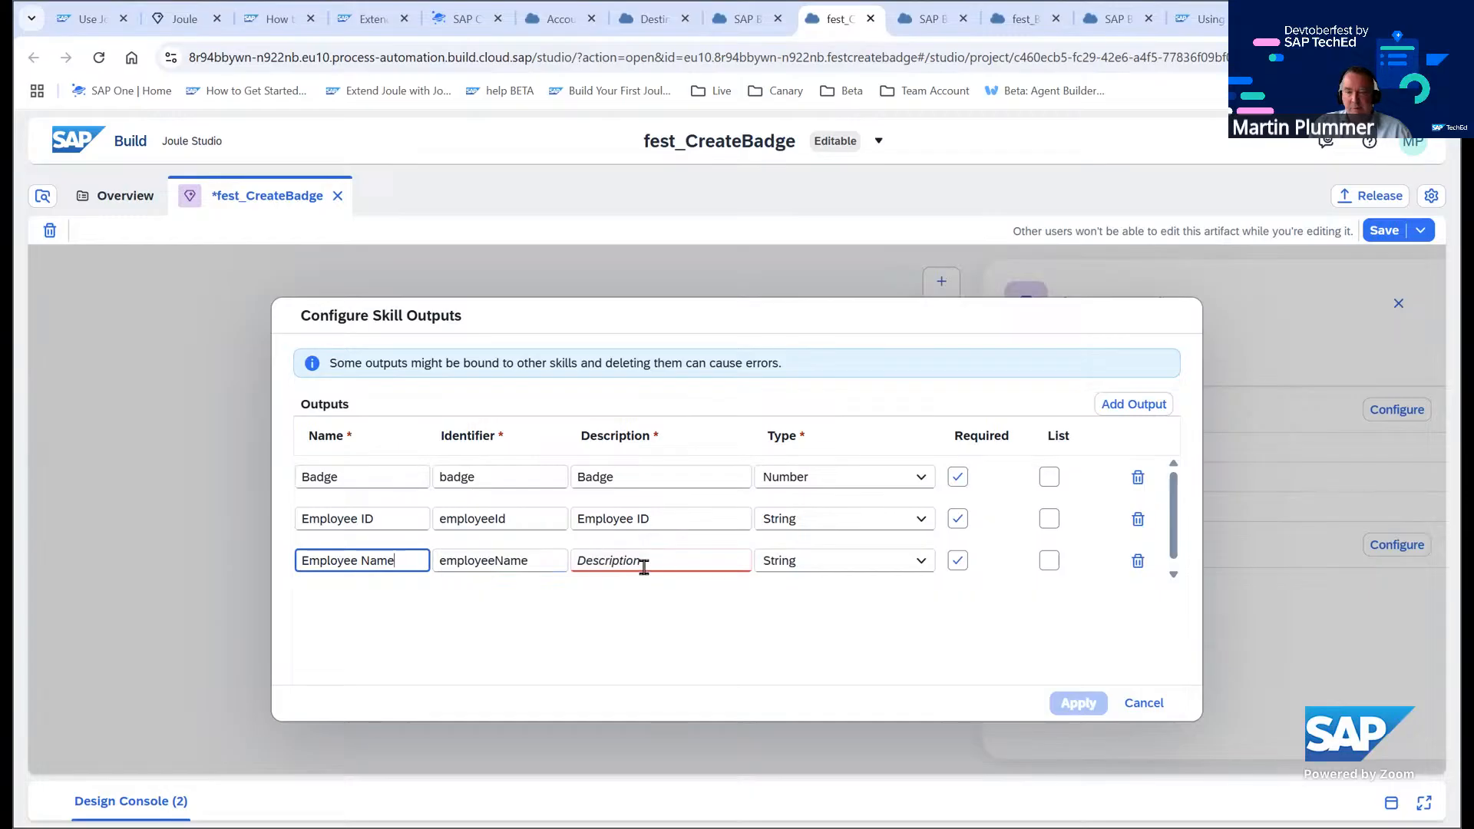
{"action": "left_click", "coordinate": [643, 568]}
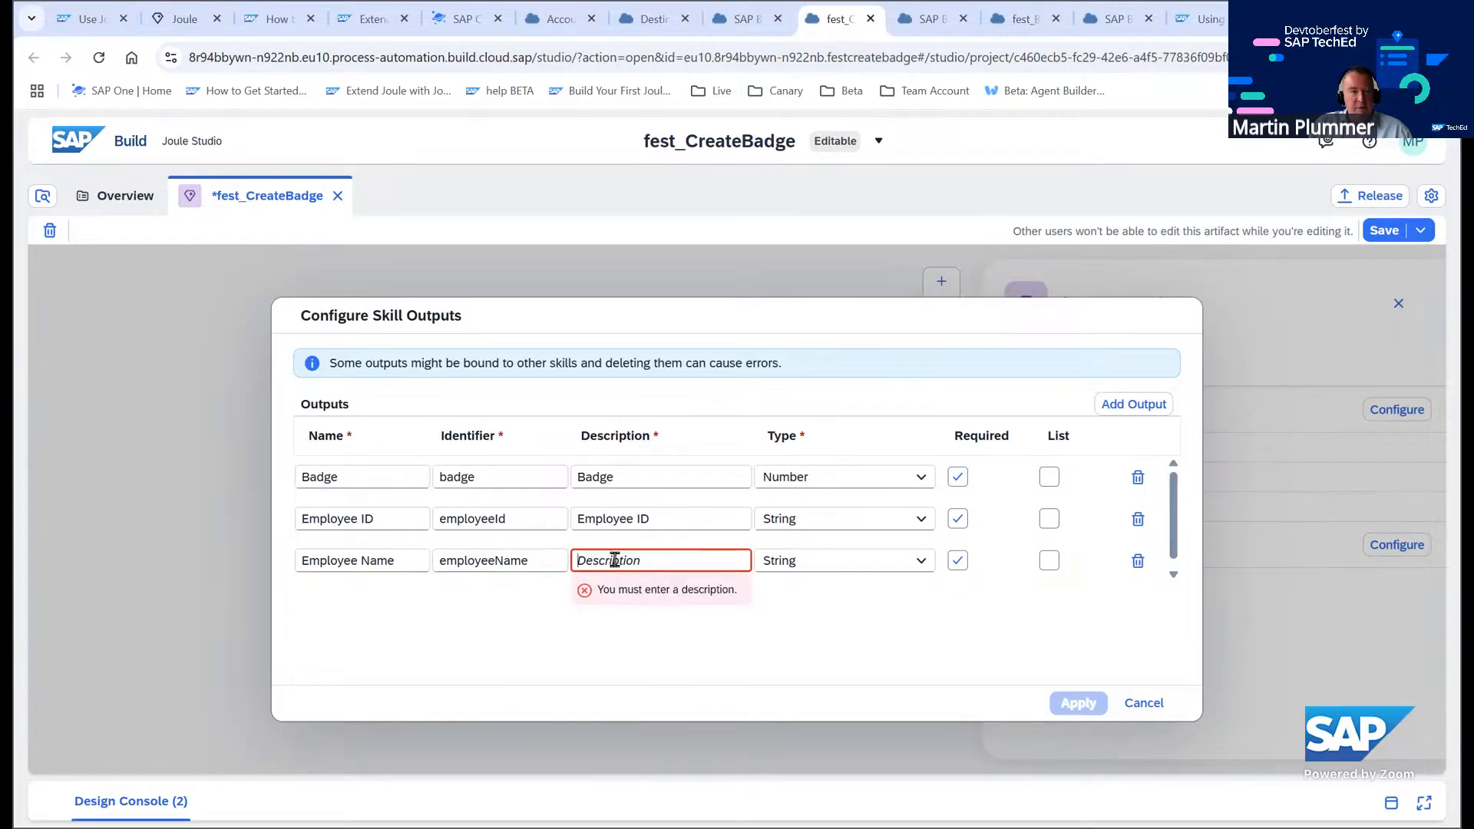
{"action": "type", "text": "Employee Name"}
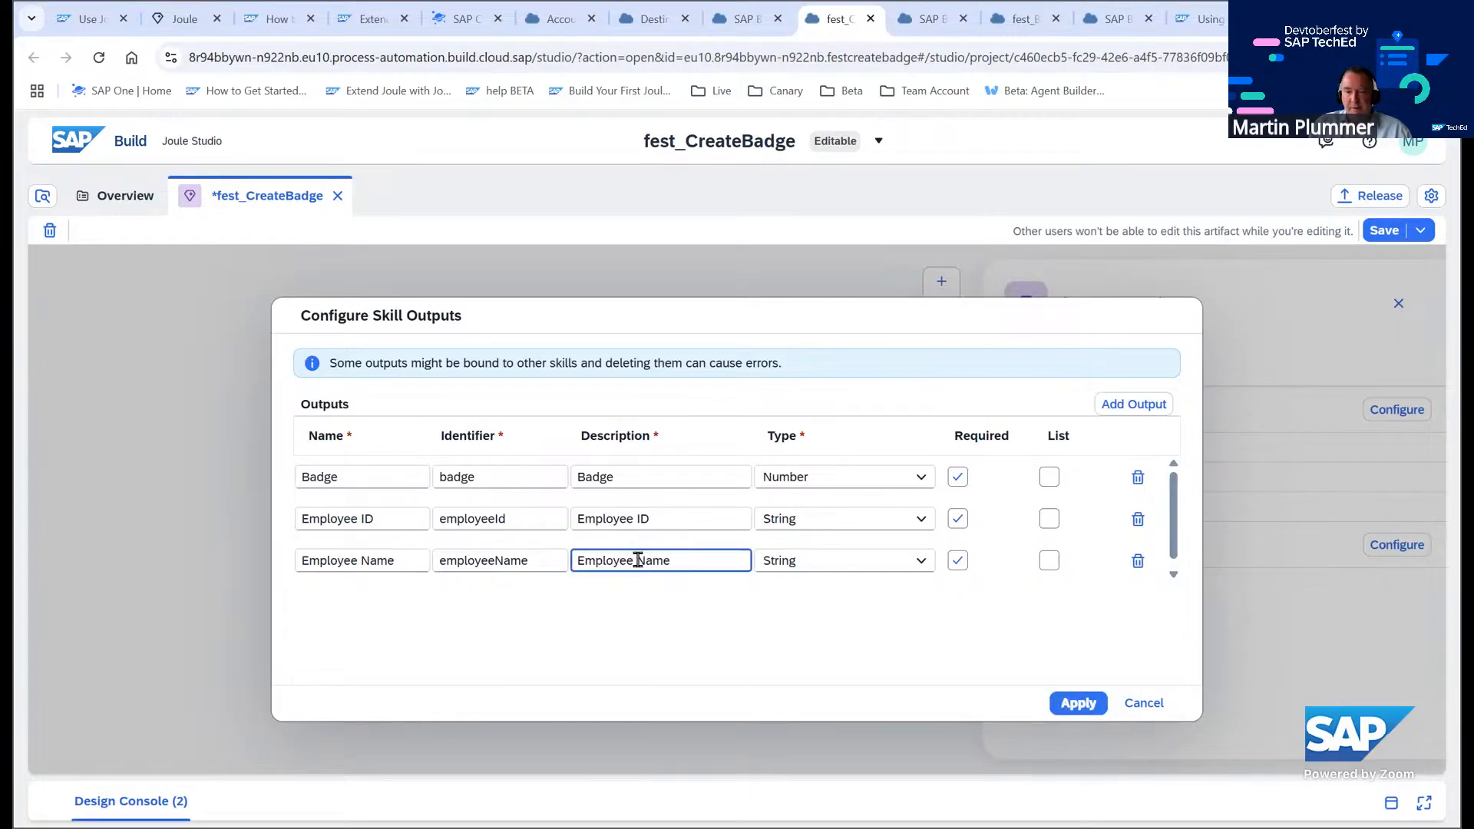
{"action": "left_click", "coordinate": [641, 561]}
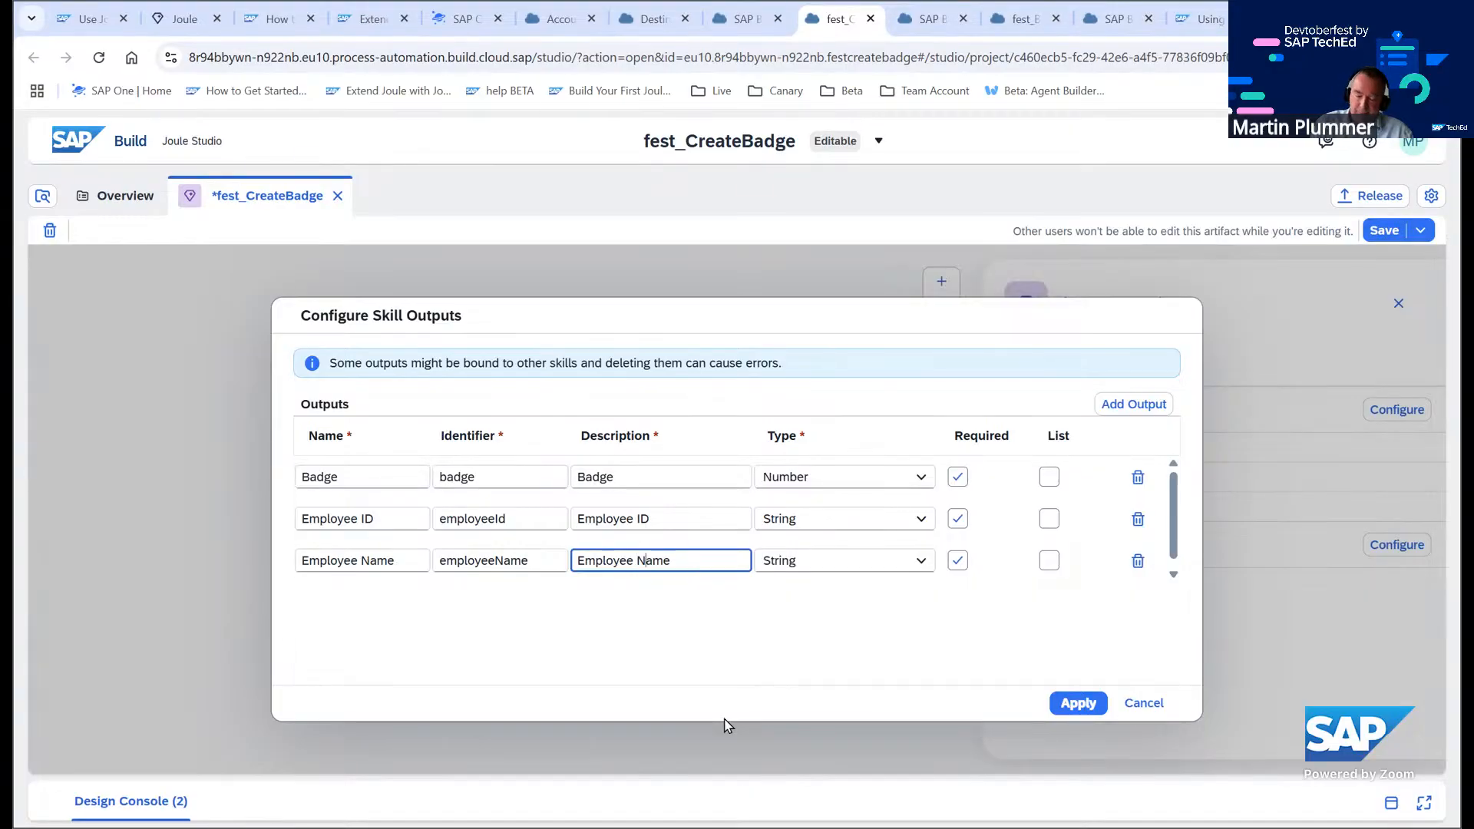
{"action": "key", "text": "BackSpace"}
{"action": "type", "text": "n"}
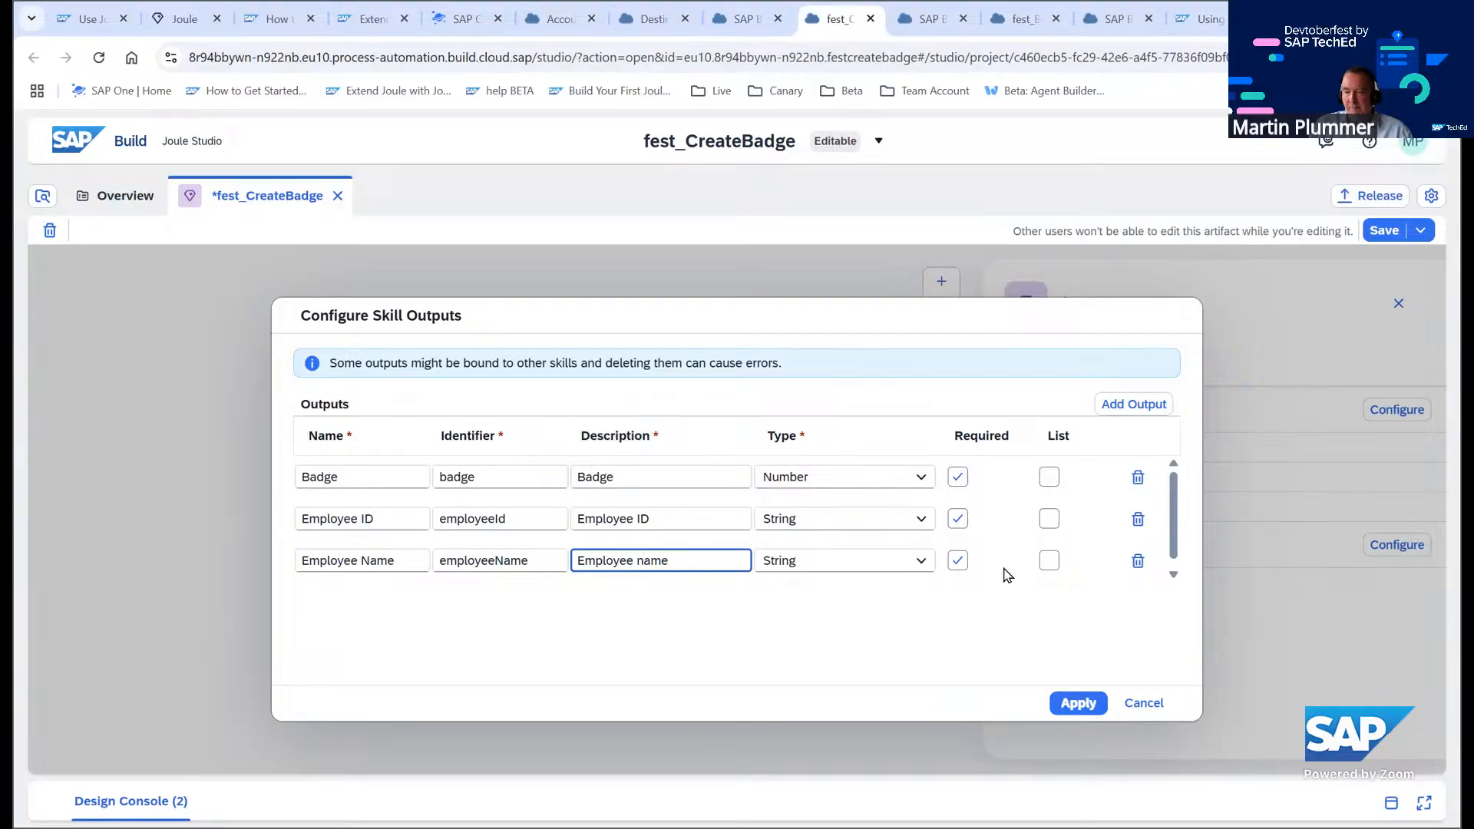
{"action": "left_click", "coordinate": [1076, 703]}
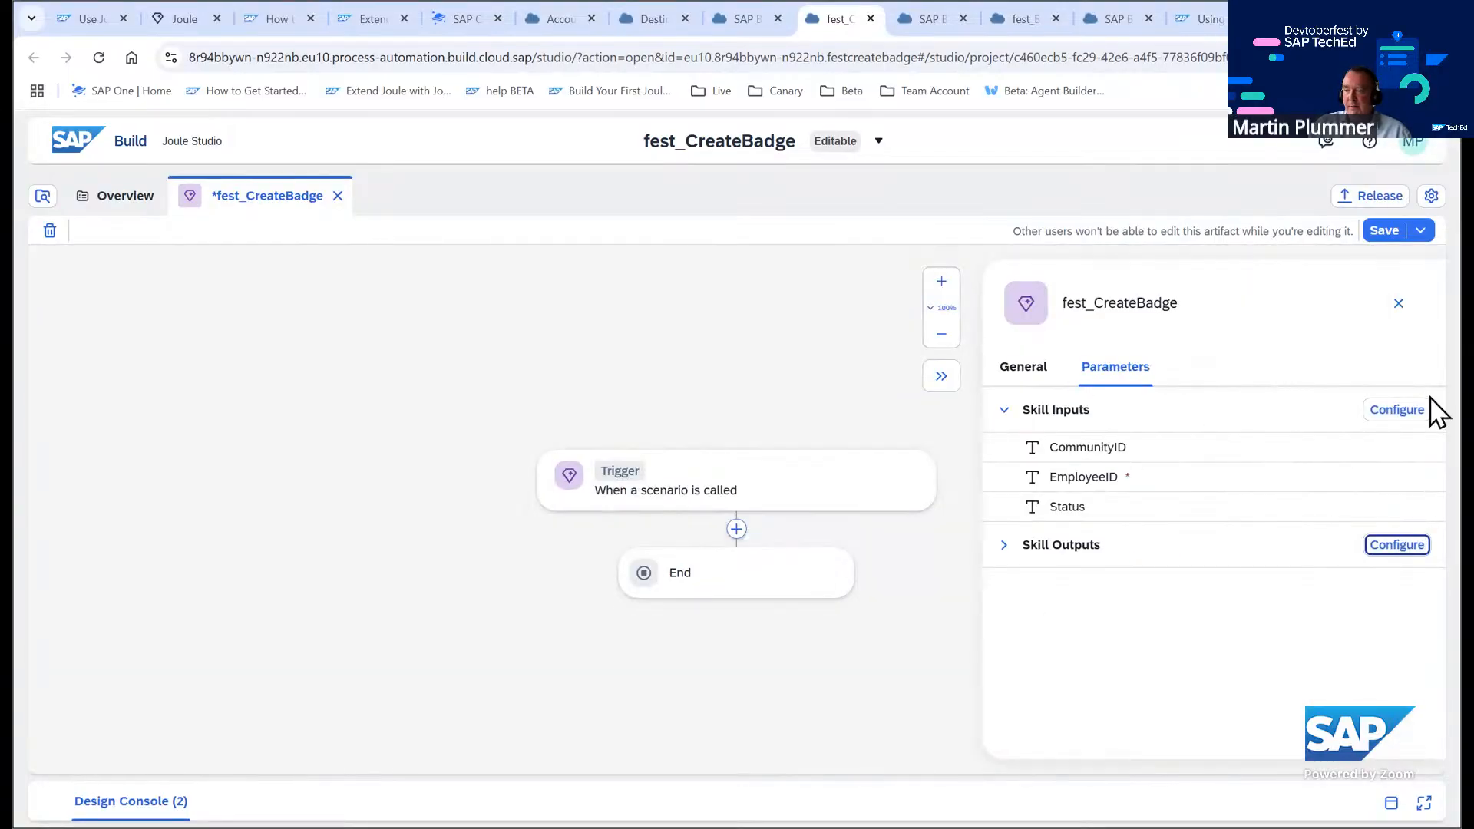
Review the configured skill inputs without changes and expand the skill outputs list
{"action": "left_click", "coordinate": [1395, 410]}
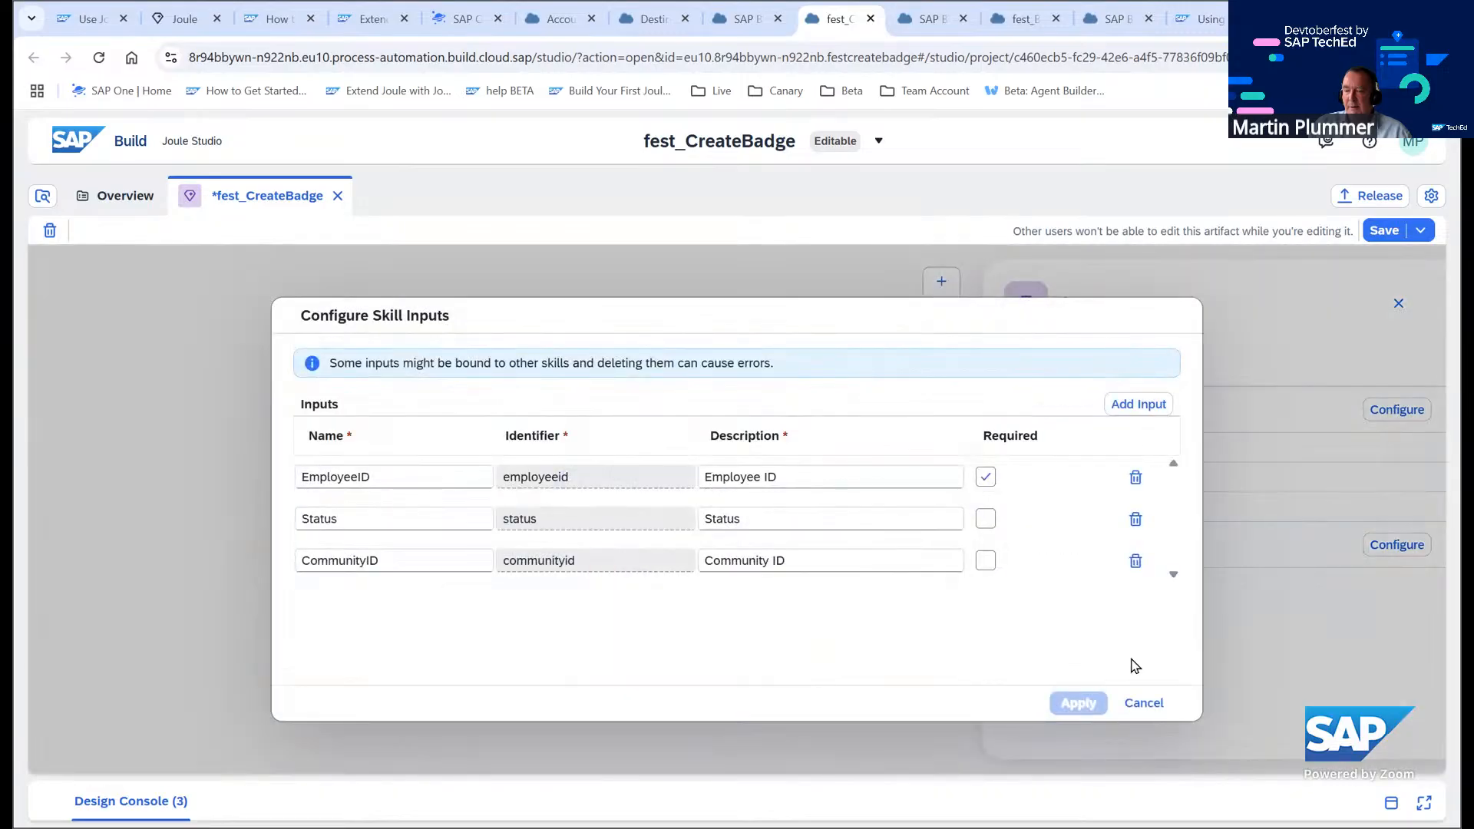
{"action": "left_click", "coordinate": [1144, 702]}
{"action": "left_click", "coordinate": [1006, 544]}
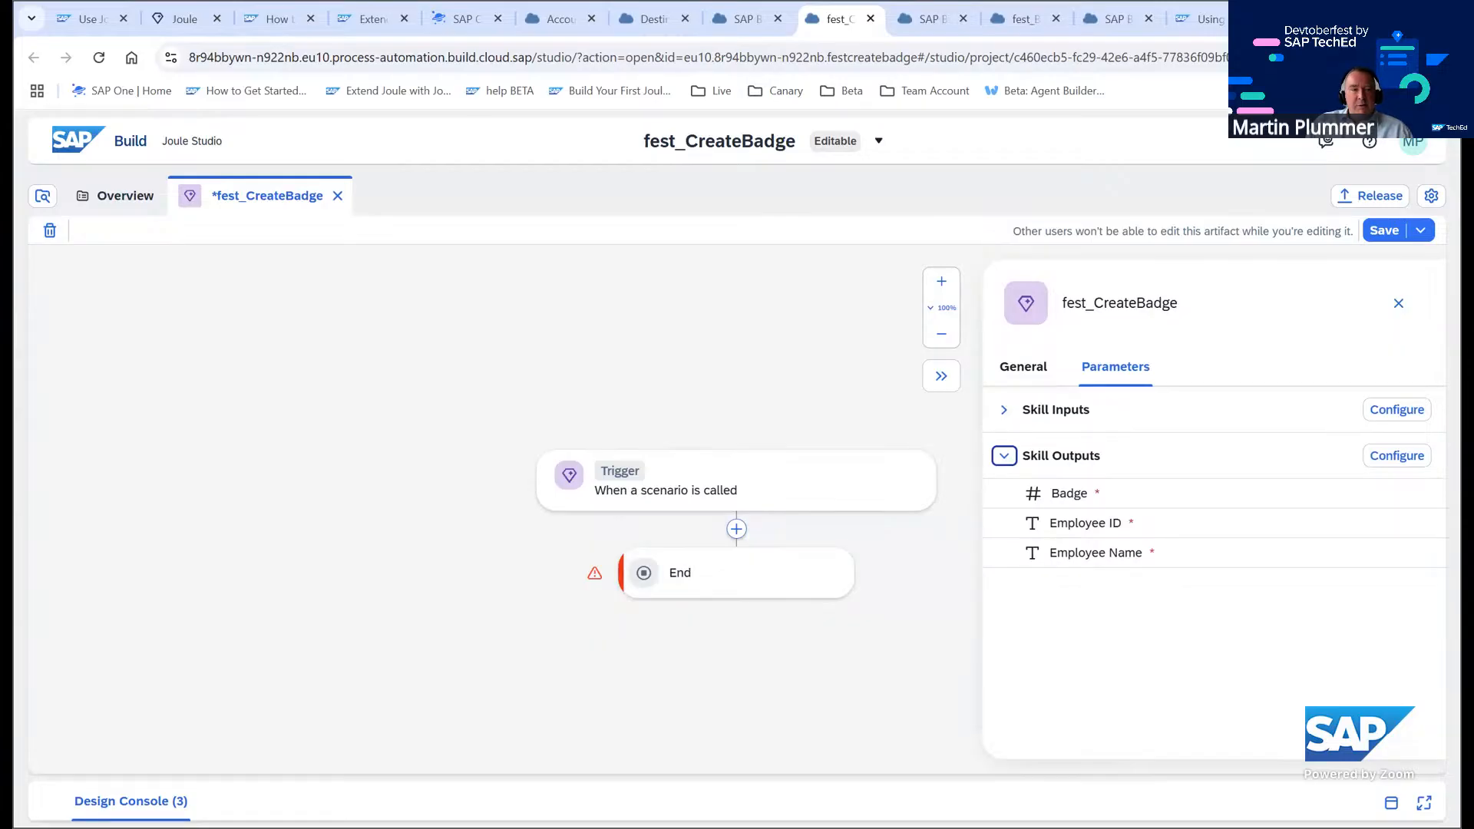
Consult the tutorial page's list of steps for creating the Joule skill
{"action": "left_click", "coordinate": [97, 20]}
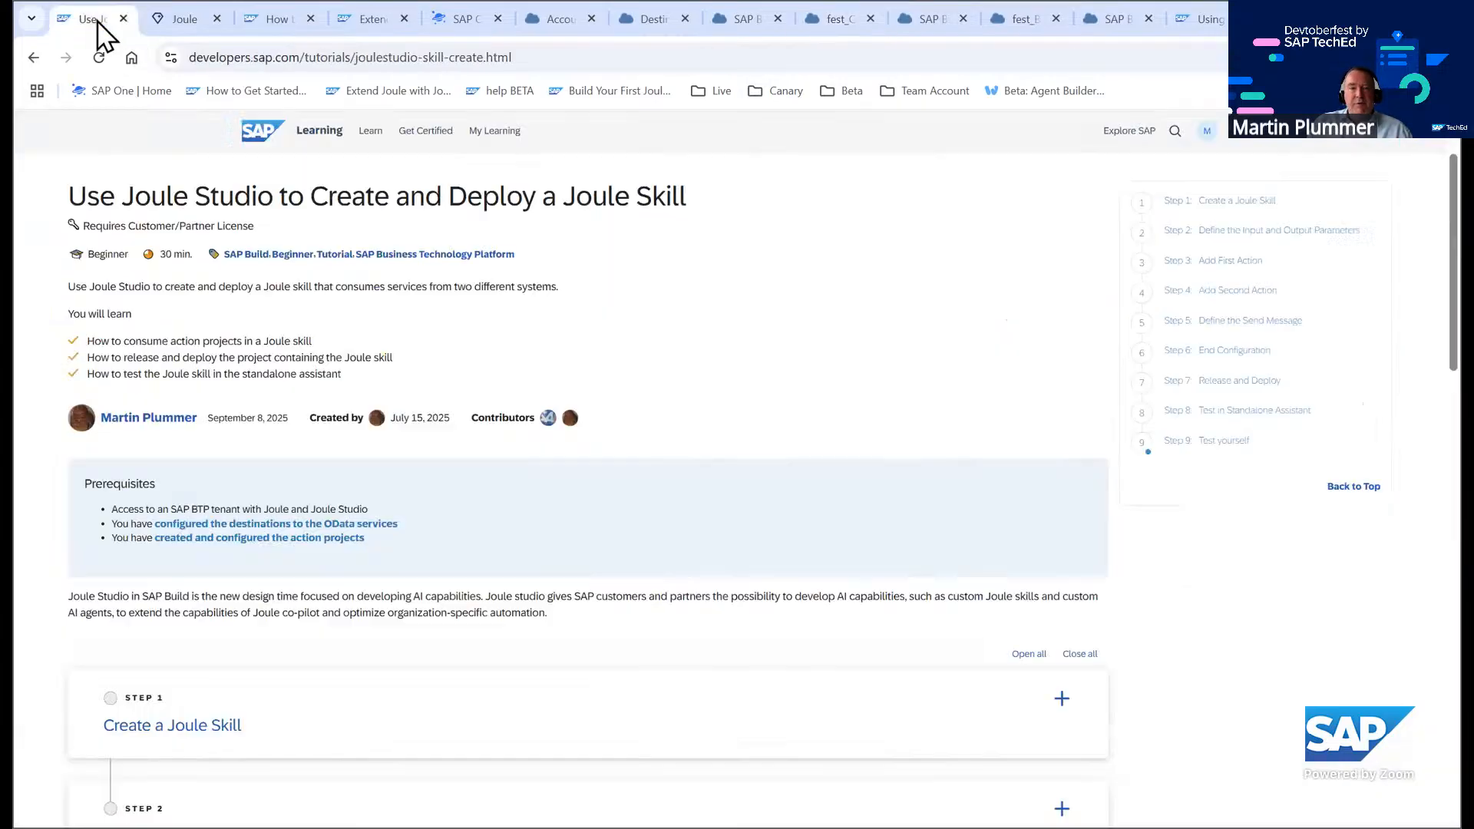
{"action": "scroll", "coordinate": [659, 411], "scroll_direction": "down", "scroll_amount": 5}
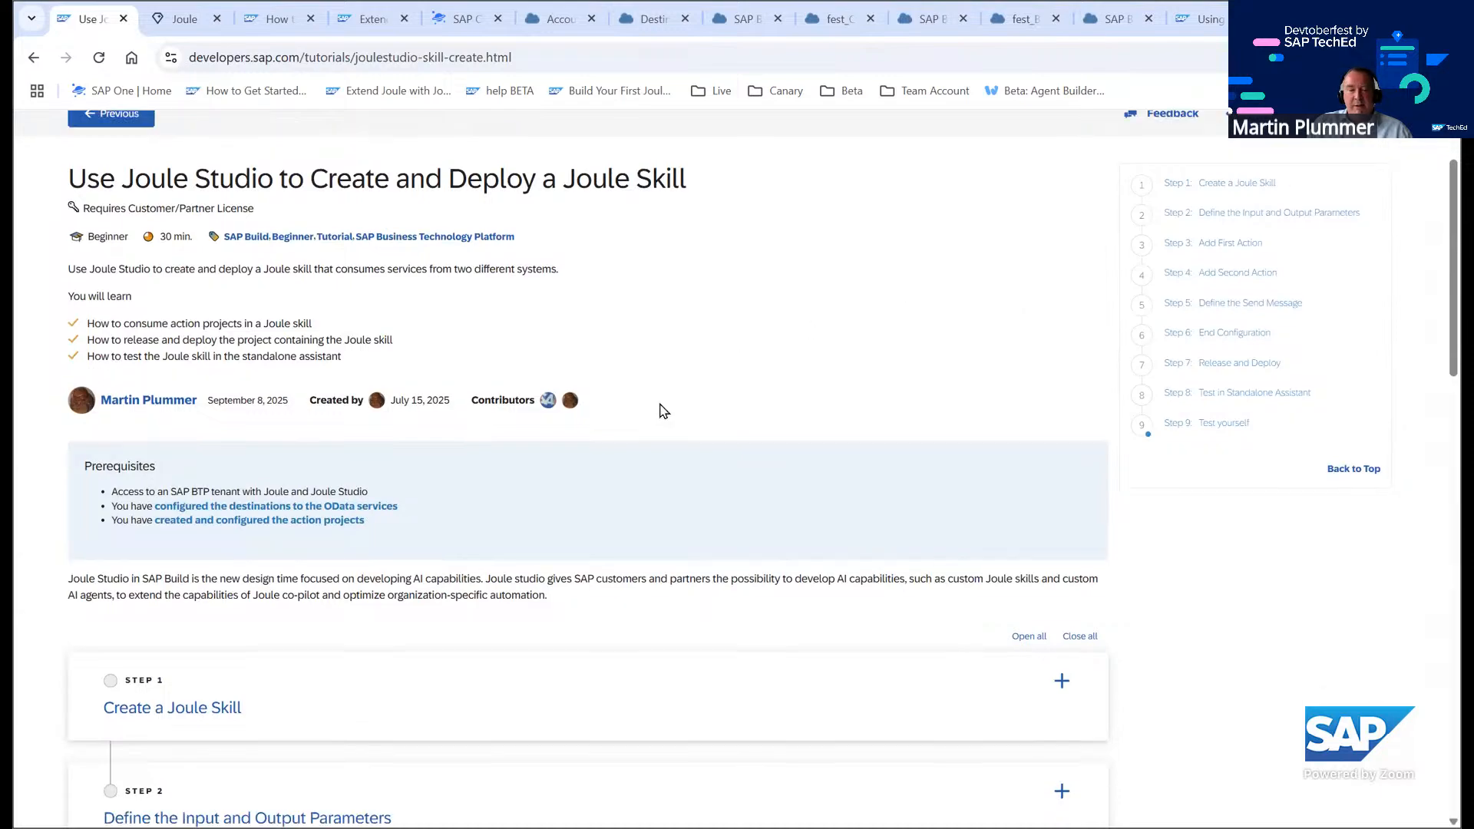
{"action": "scroll", "coordinate": [362, 452], "scroll_direction": "down", "scroll_amount": 1}
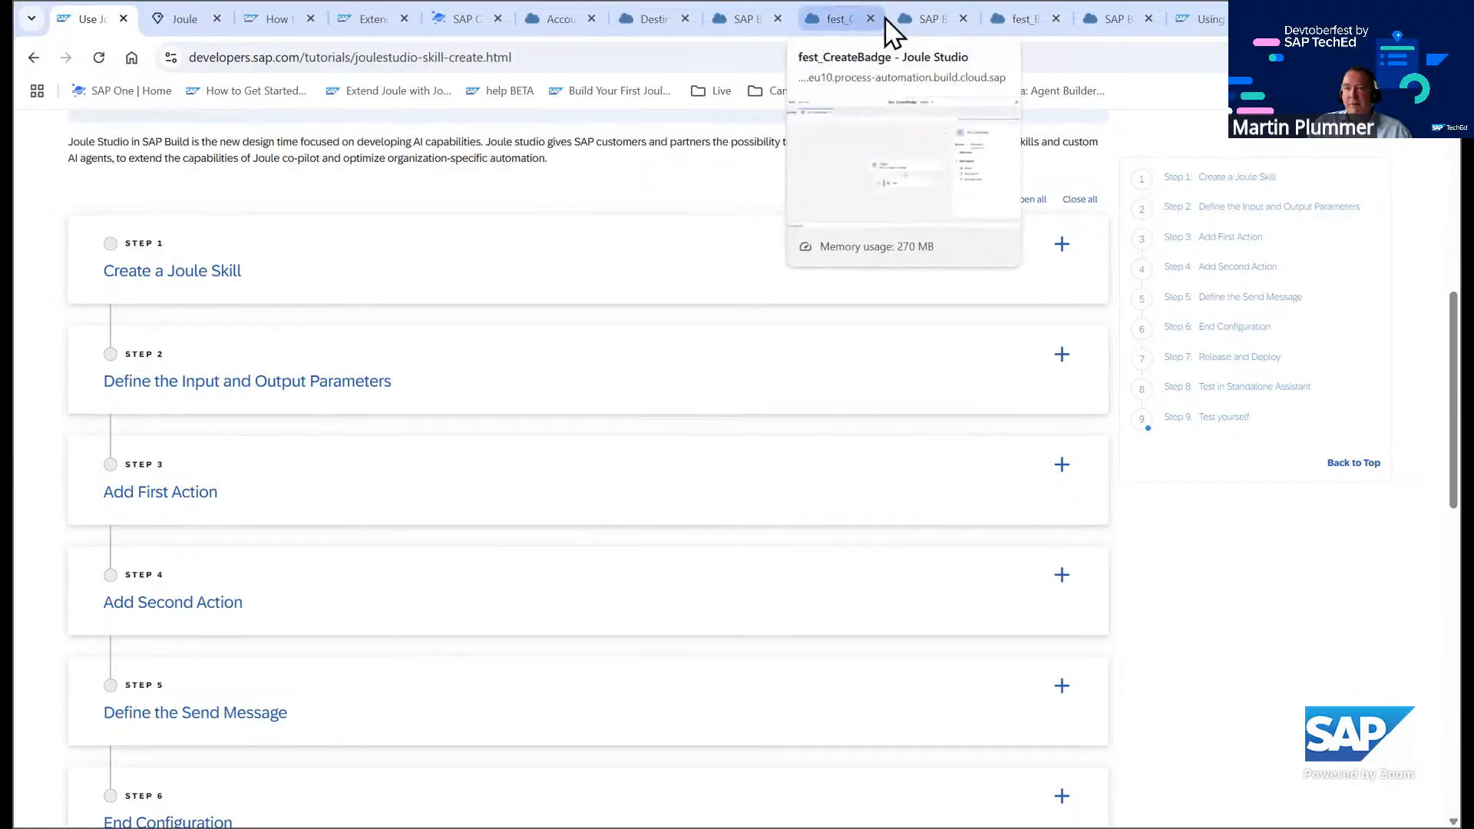
Close several unneeded browser tabs and return to the fest_CreateBadge skill editor
{"action": "left_click", "coordinate": [949, 16]}
{"action": "left_click", "coordinate": [845, 19]}
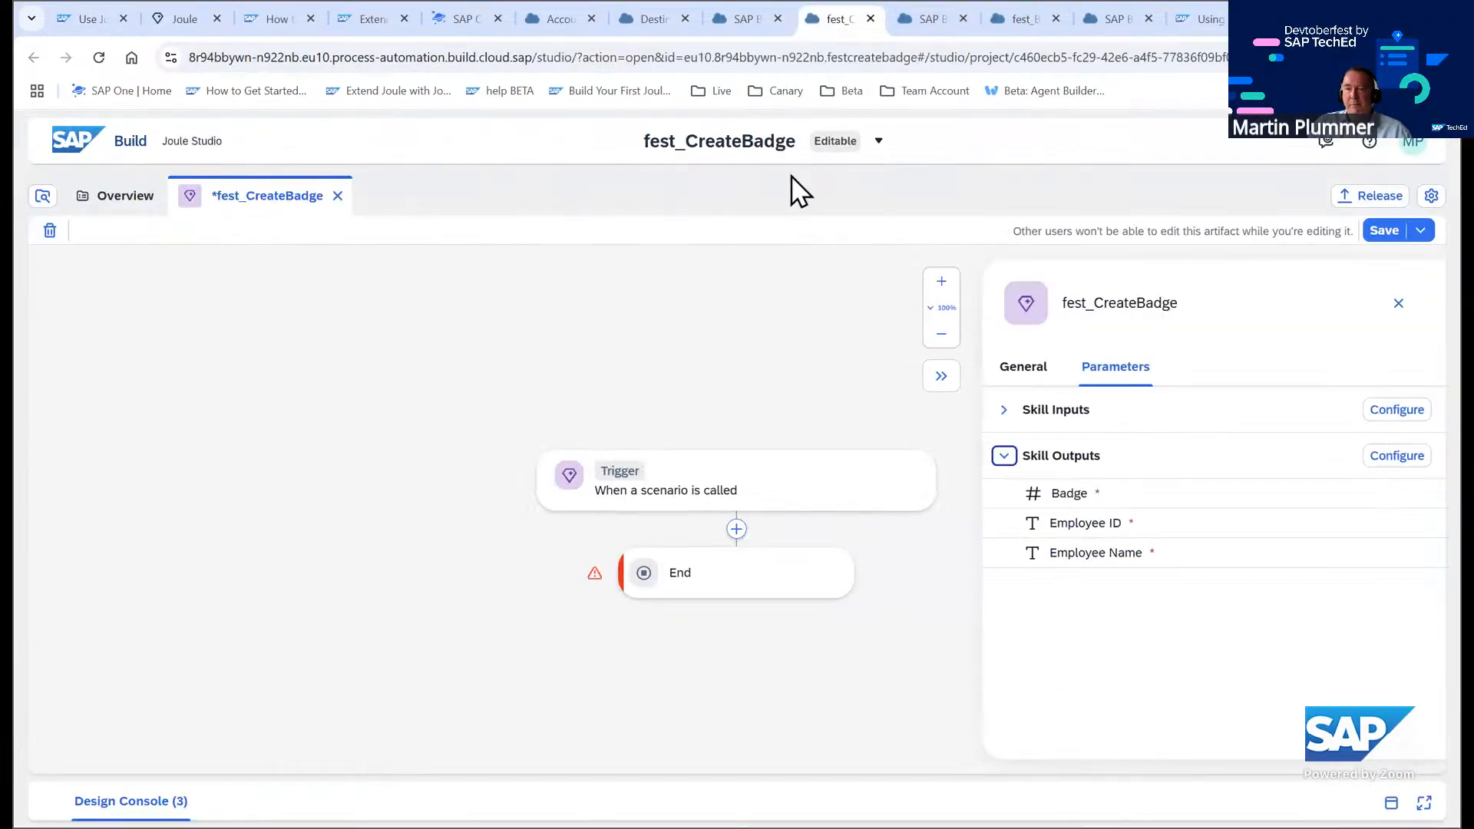
{"action": "left_click", "coordinate": [975, 17]}
{"action": "left_click", "coordinate": [965, 16]}
{"action": "left_click", "coordinate": [968, 16]}
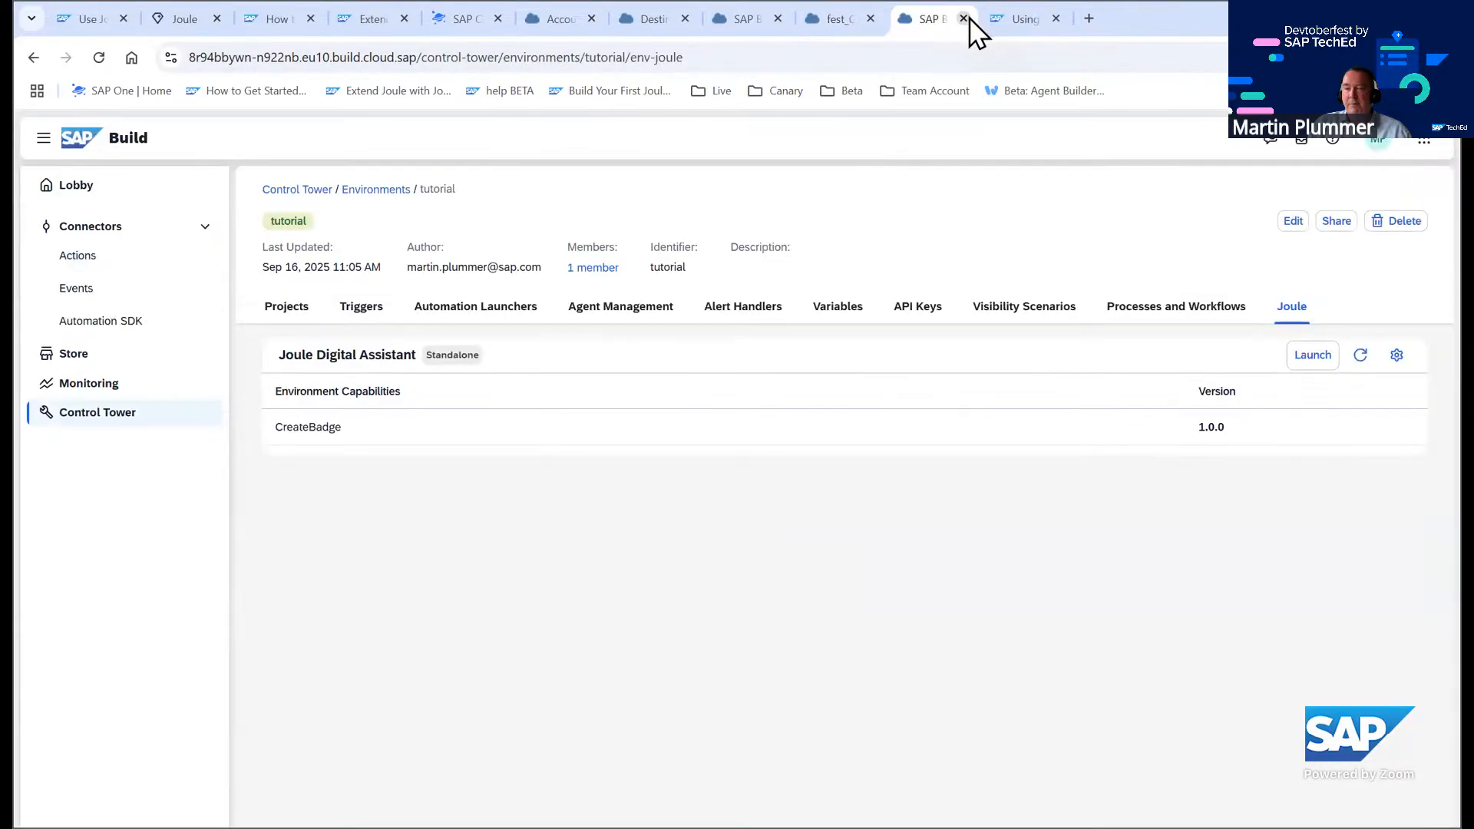
{"action": "left_click", "coordinate": [967, 18]}
{"action": "left_click", "coordinate": [963, 17]}
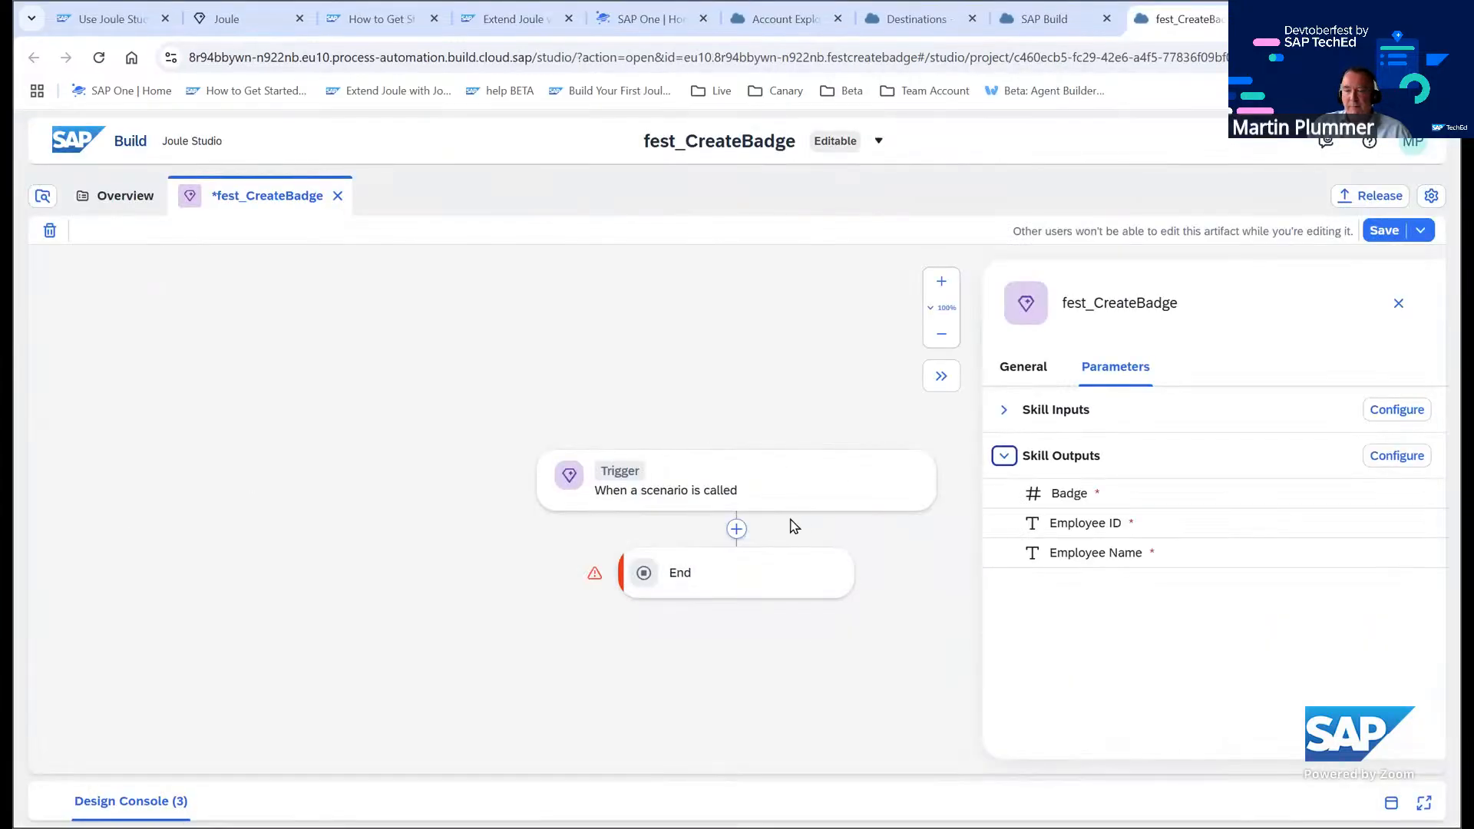
Search the action library for 'Retrieves business partner data by using business partner number' while adding a Call Action step
{"action": "left_click", "coordinate": [736, 529]}
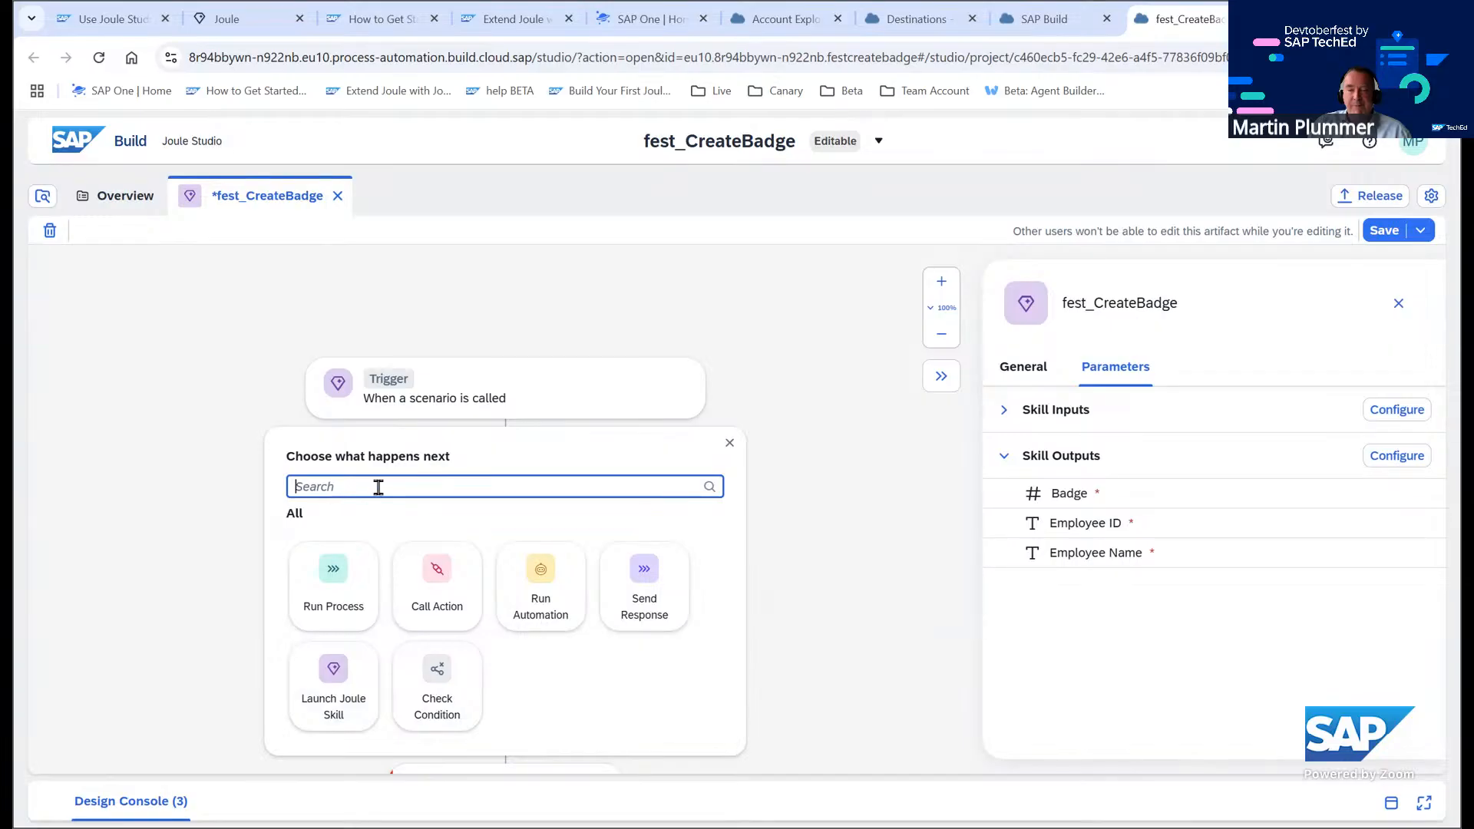
{"action": "left_click", "coordinate": [445, 575]}
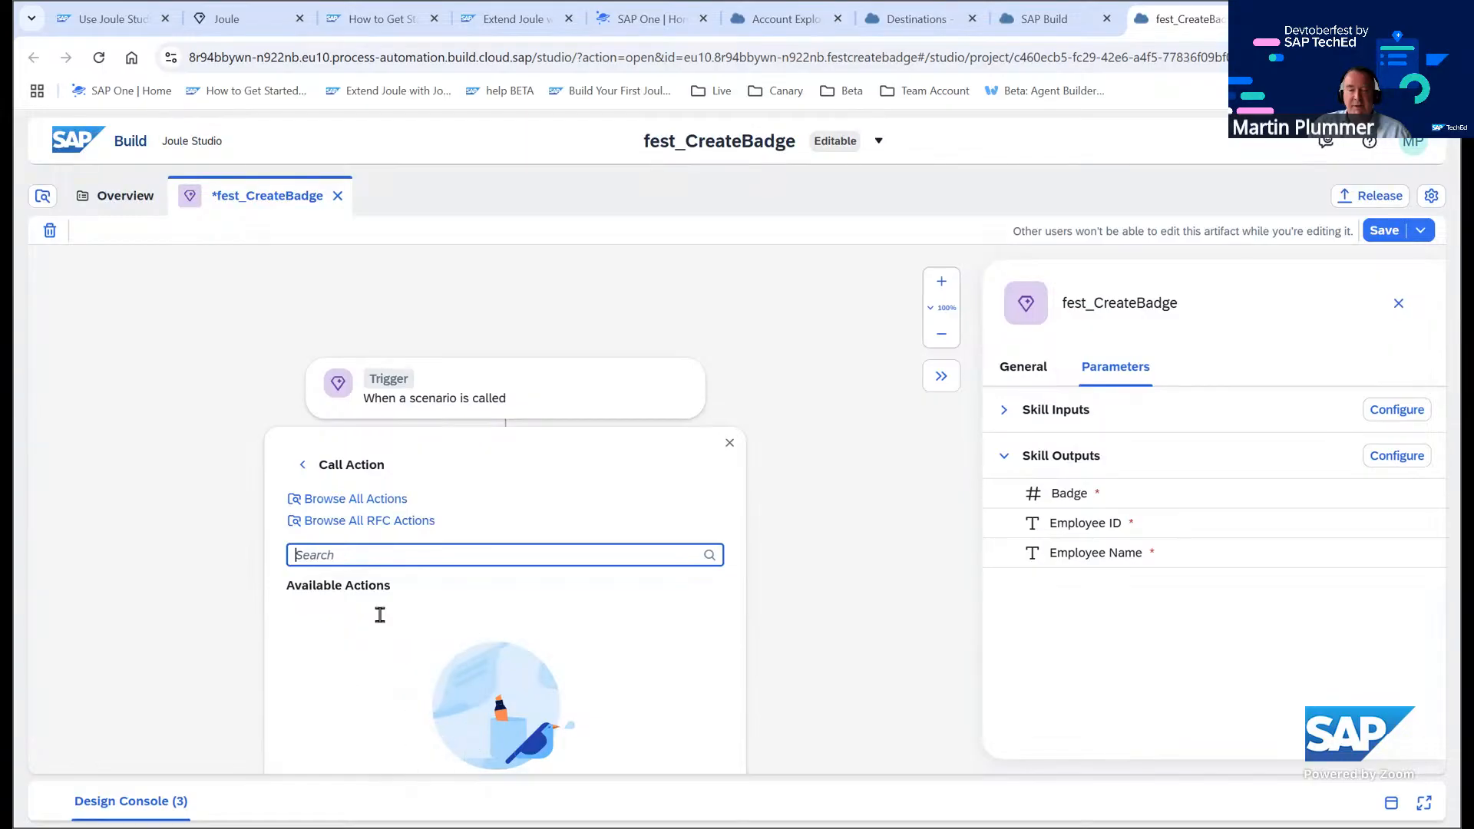
{"action": "left_click", "coordinate": [343, 500]}
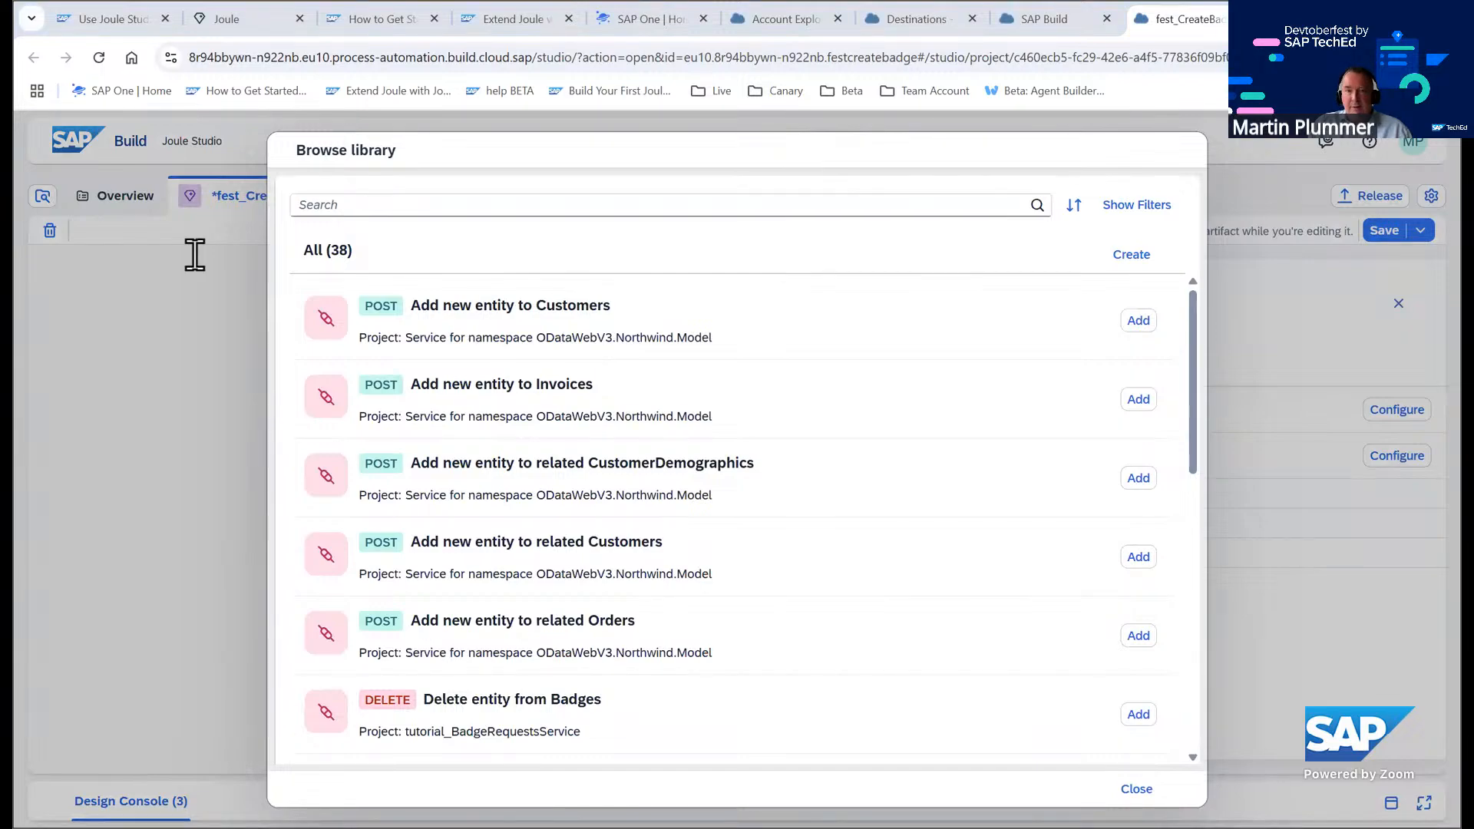
{"action": "left_click", "coordinate": [419, 200]}
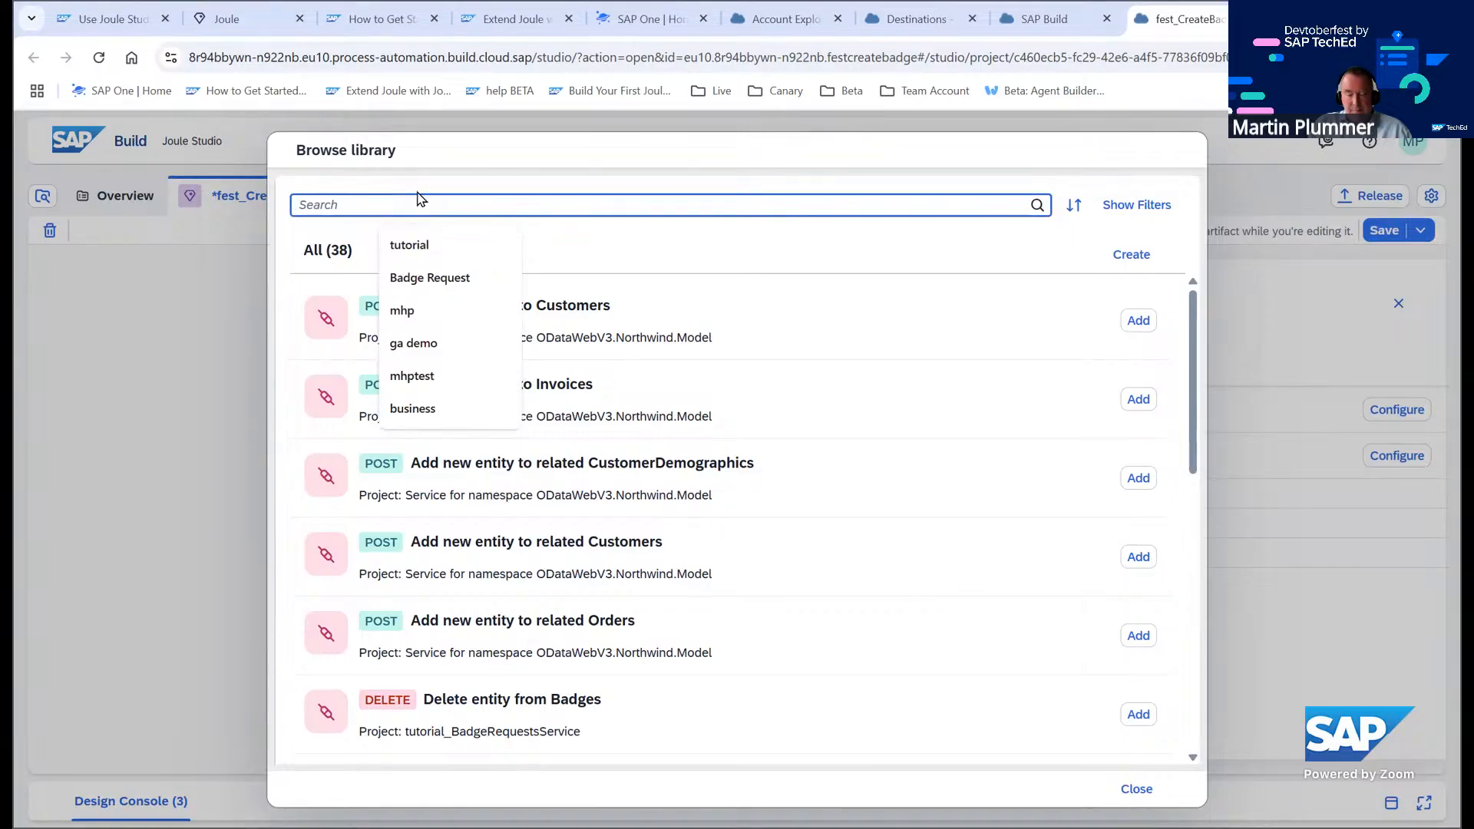
{"action": "type", "text": "Retrieves business partner data by using business partner number"}
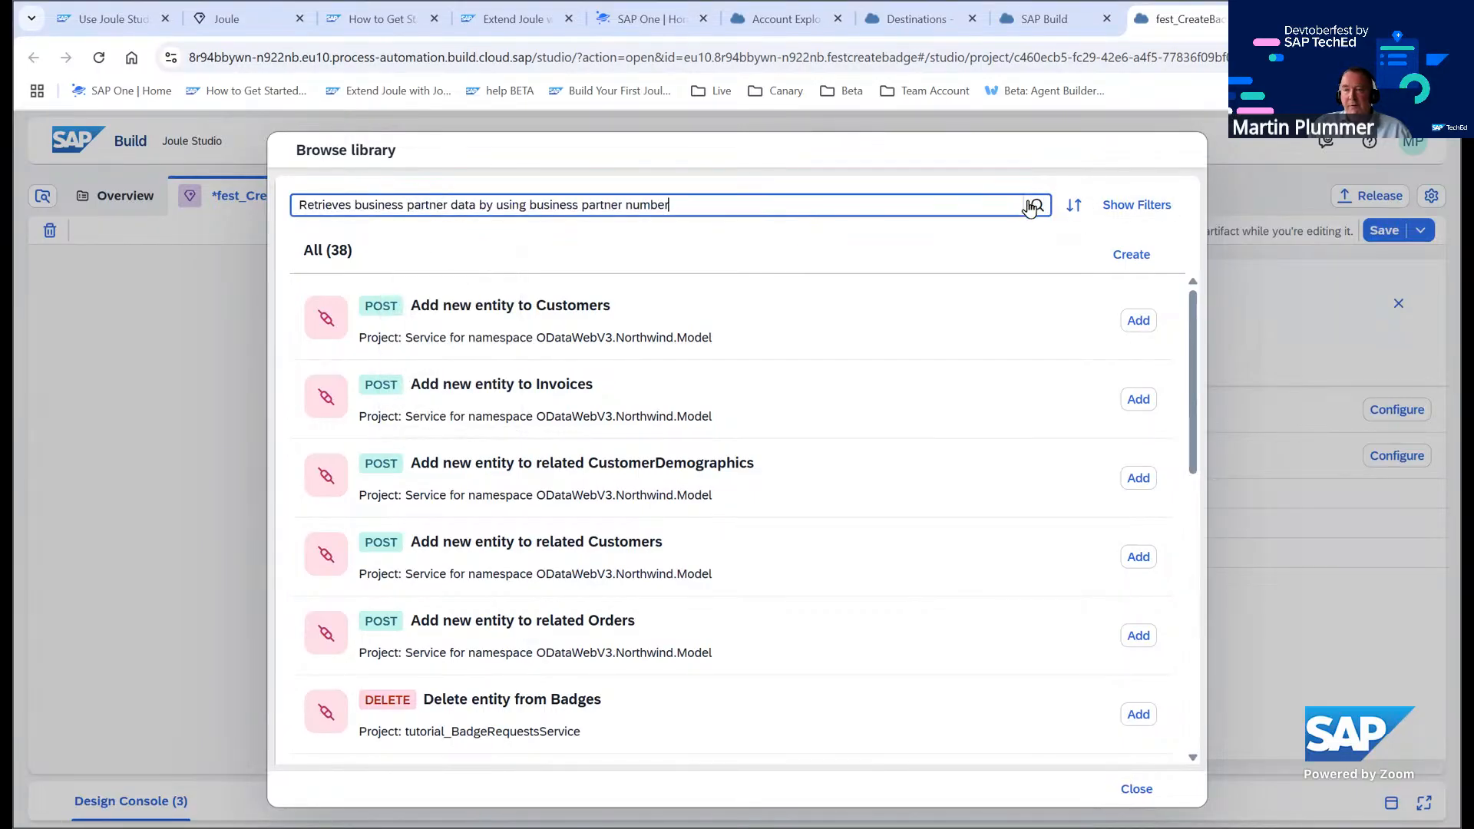
{"action": "left_click", "coordinate": [1038, 208]}
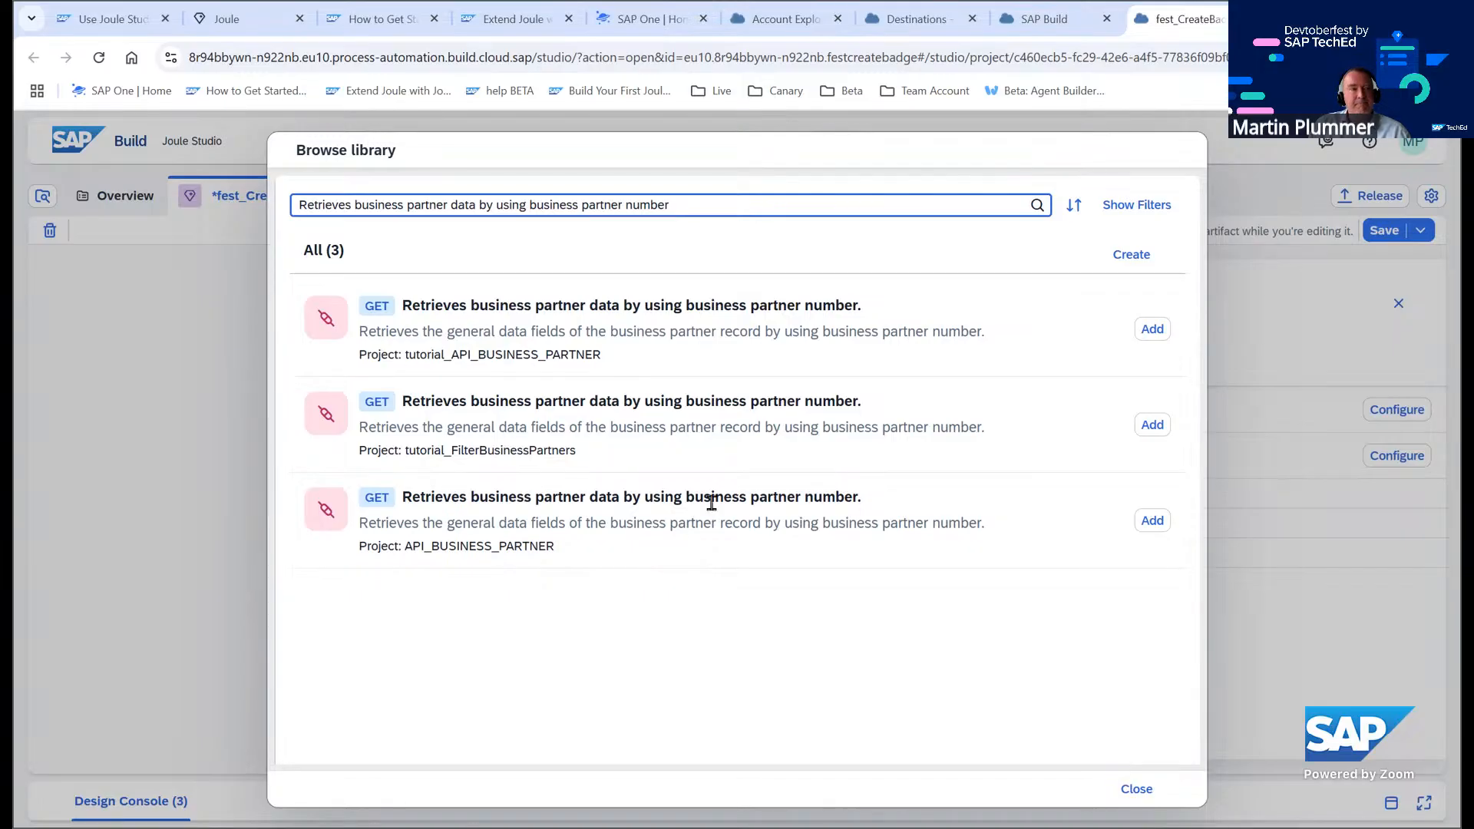
{"action": "left_click", "coordinate": [1137, 790]}
Release the fest_API_BUSINESS_PARTNER action project and publish its version 1.0.0
{"action": "left_click", "coordinate": [1055, 17]}
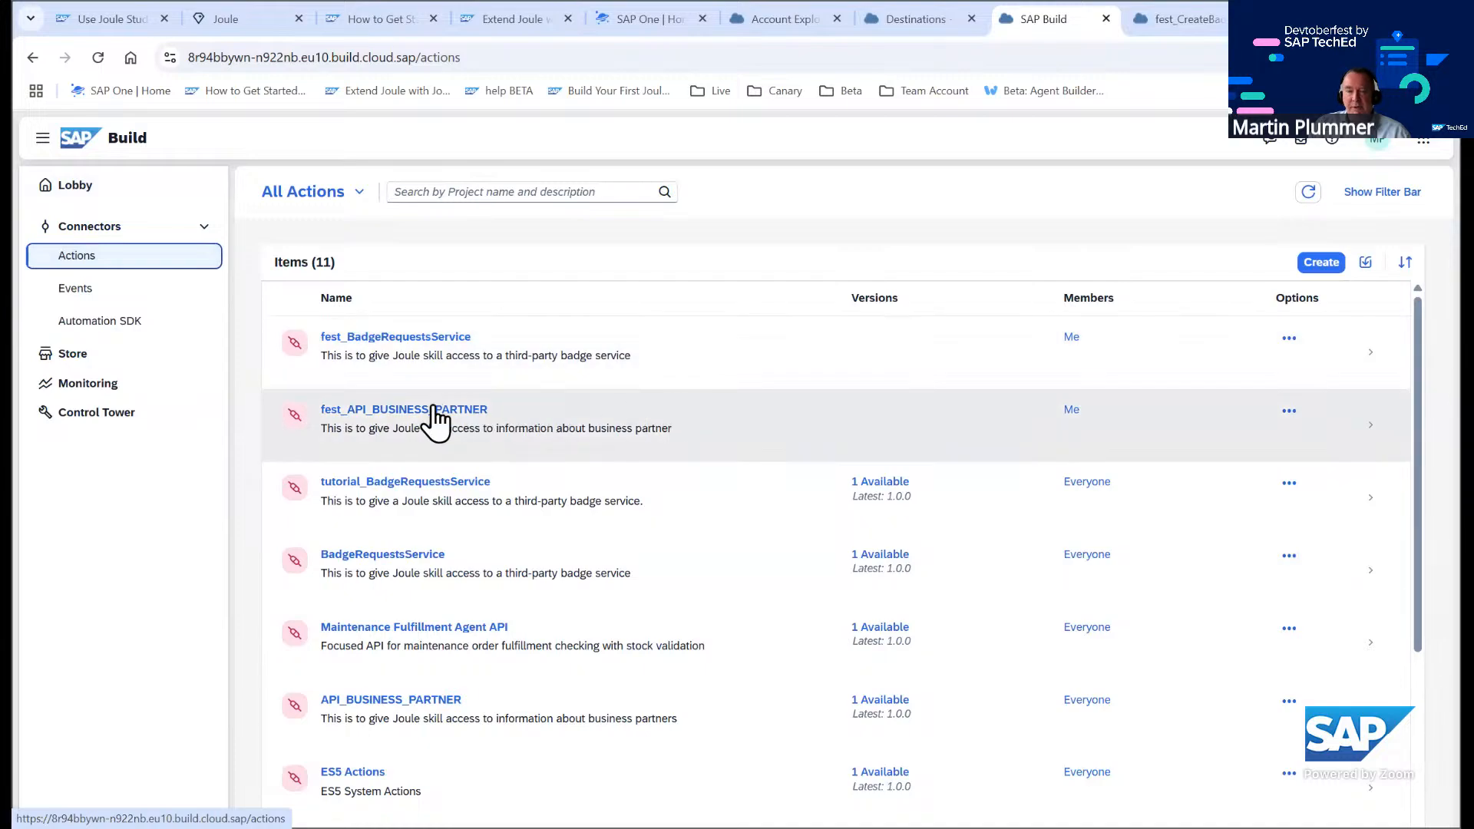
{"action": "left_click", "coordinate": [436, 415]}
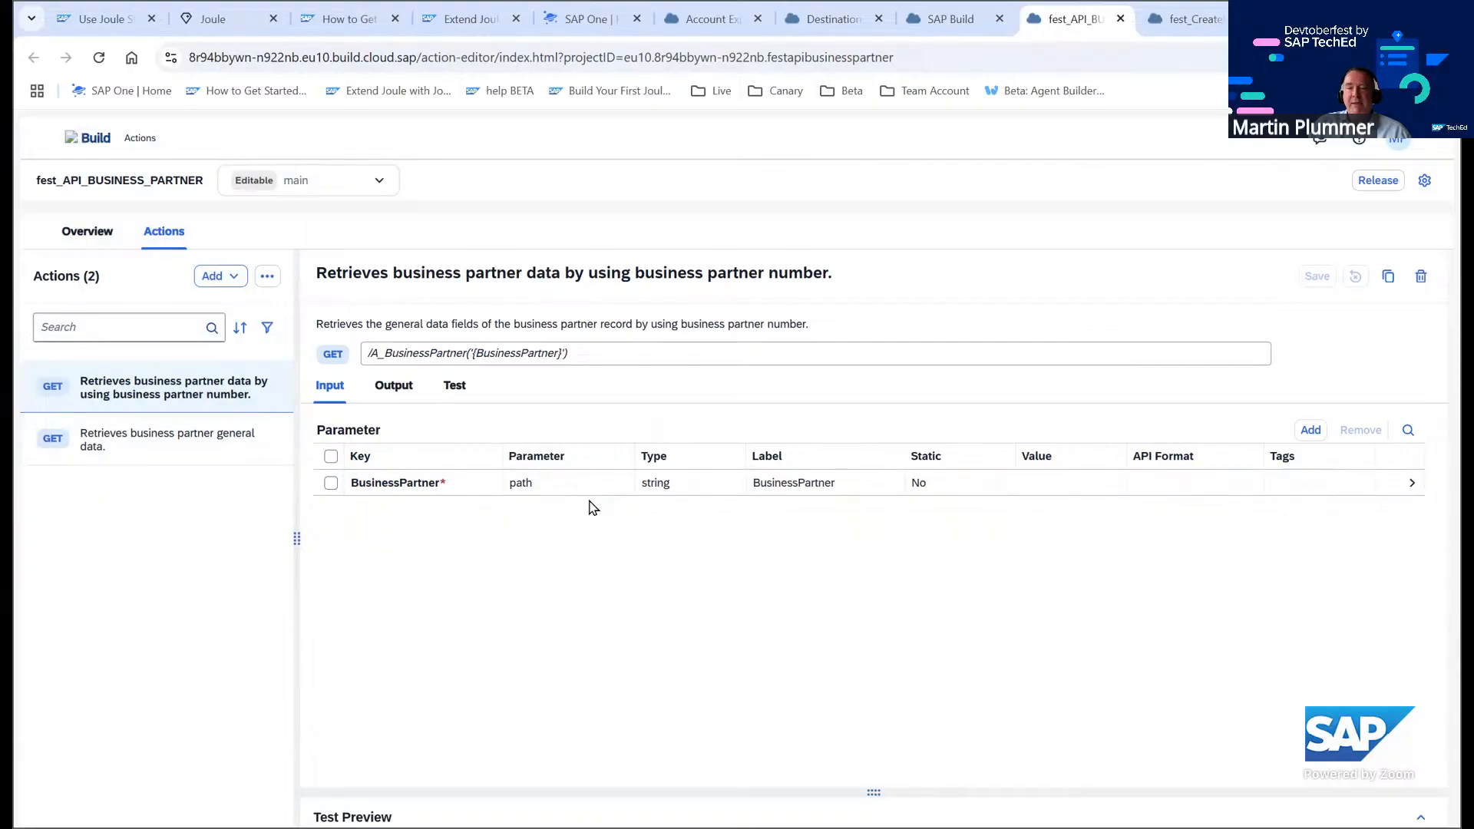
{"action": "left_click", "coordinate": [1378, 180]}
{"action": "left_click", "coordinate": [857, 549]}
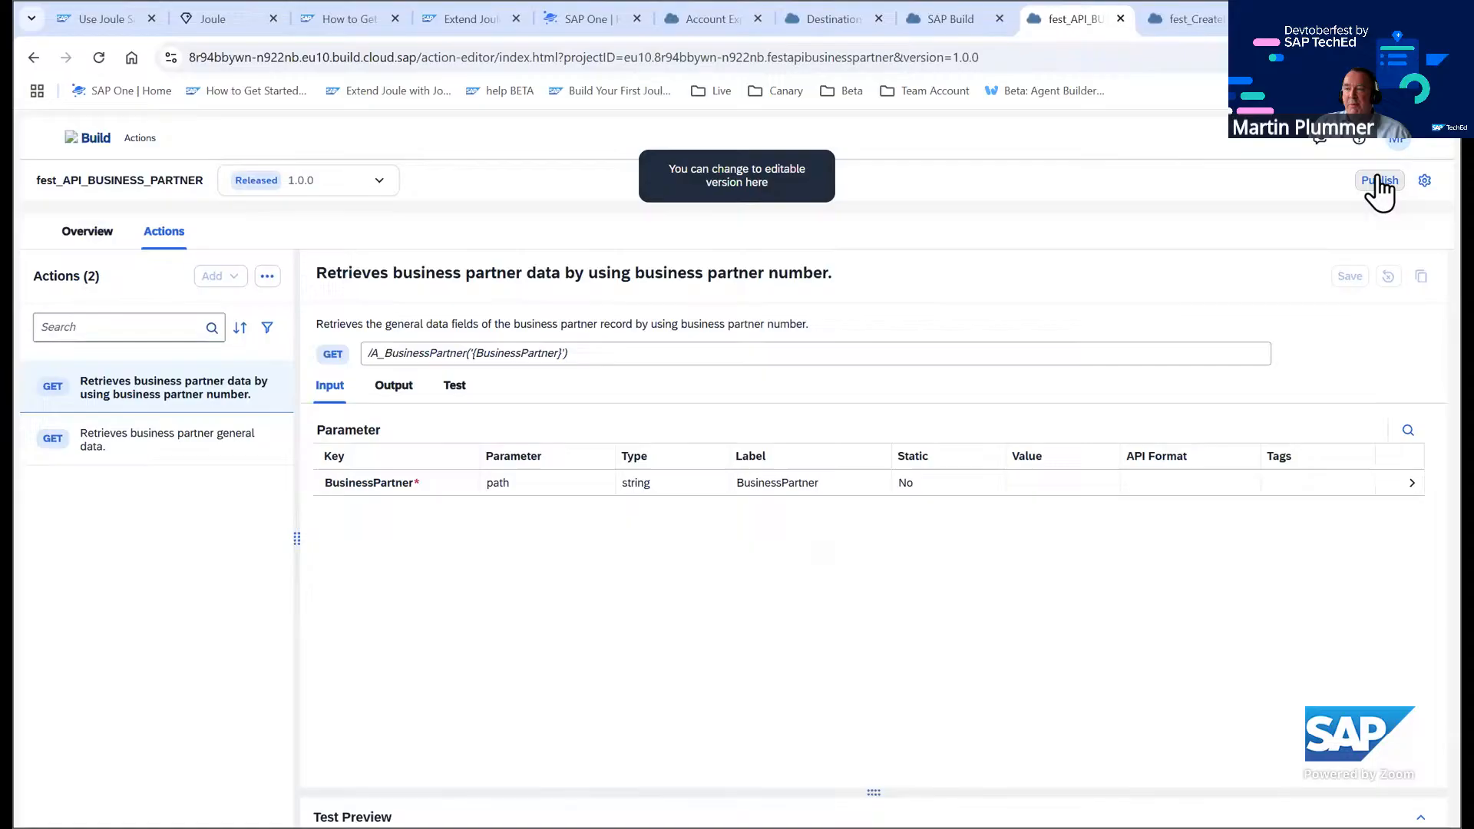
{"action": "left_click", "coordinate": [1378, 180]}
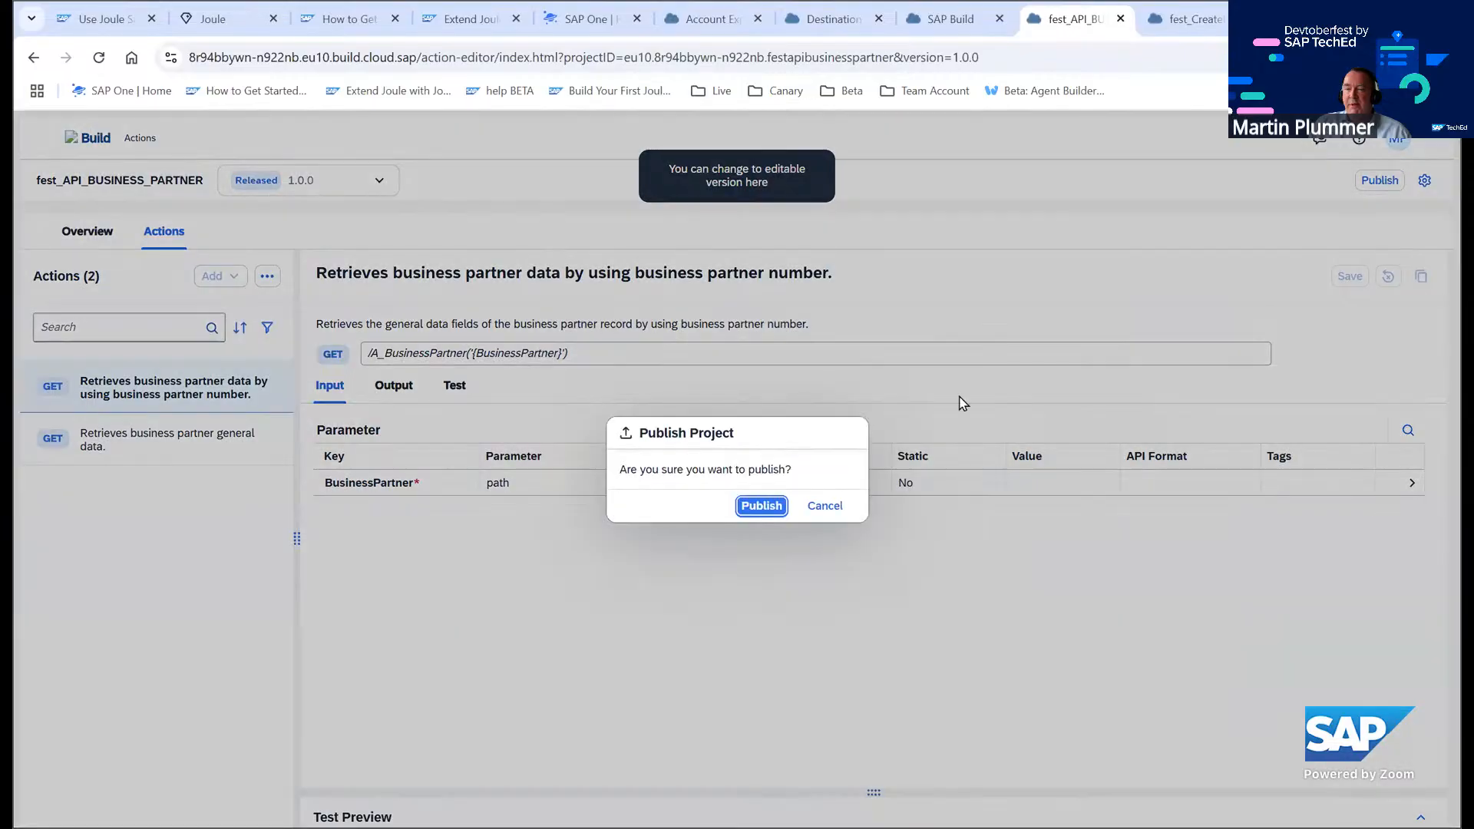
{"action": "left_click", "coordinate": [760, 504]}
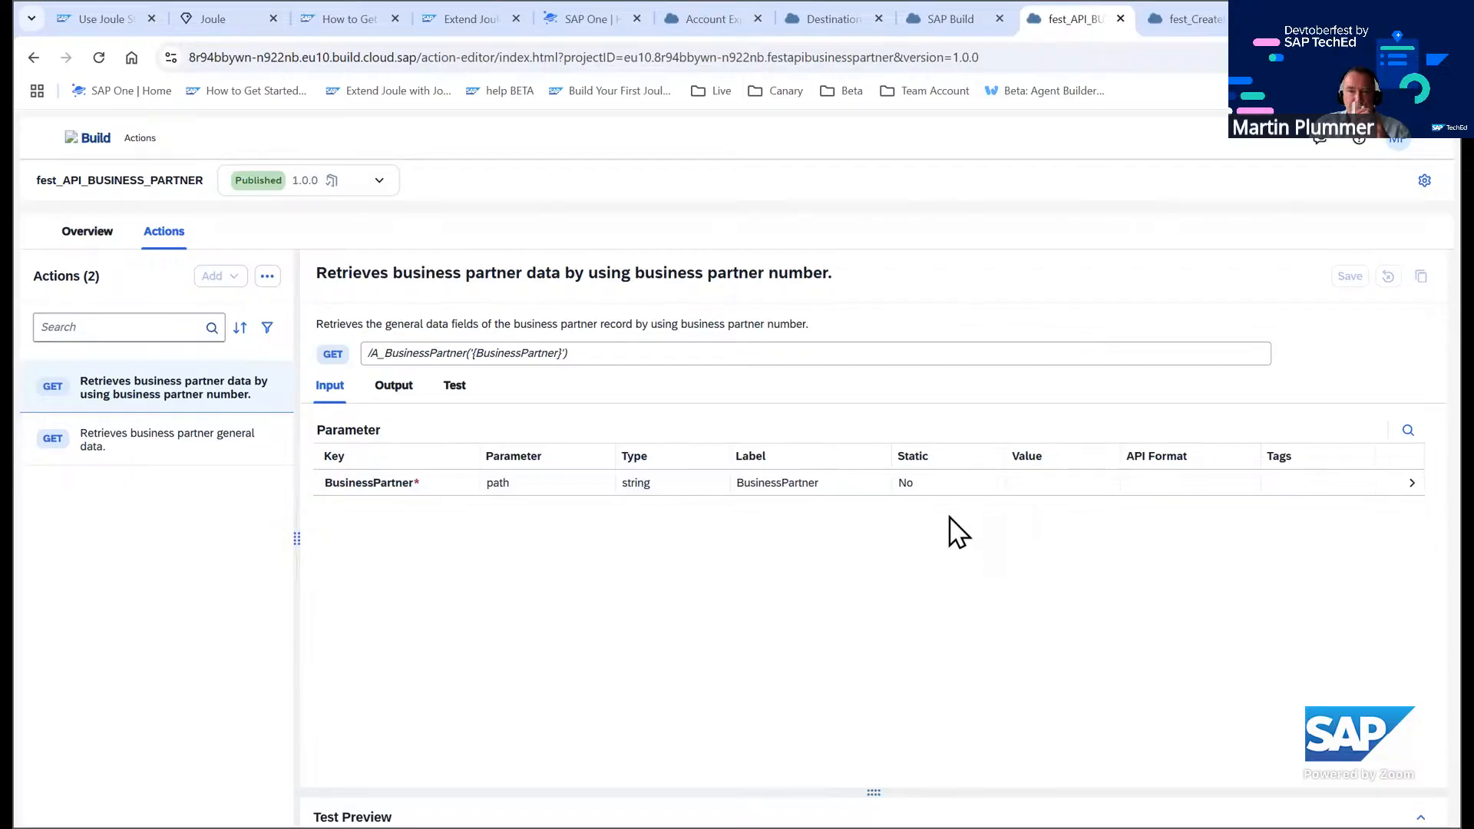
Inspect the fest_API_BUSINESS_PARTNER project's overview and version in the actions list
{"action": "left_click", "coordinate": [91, 237]}
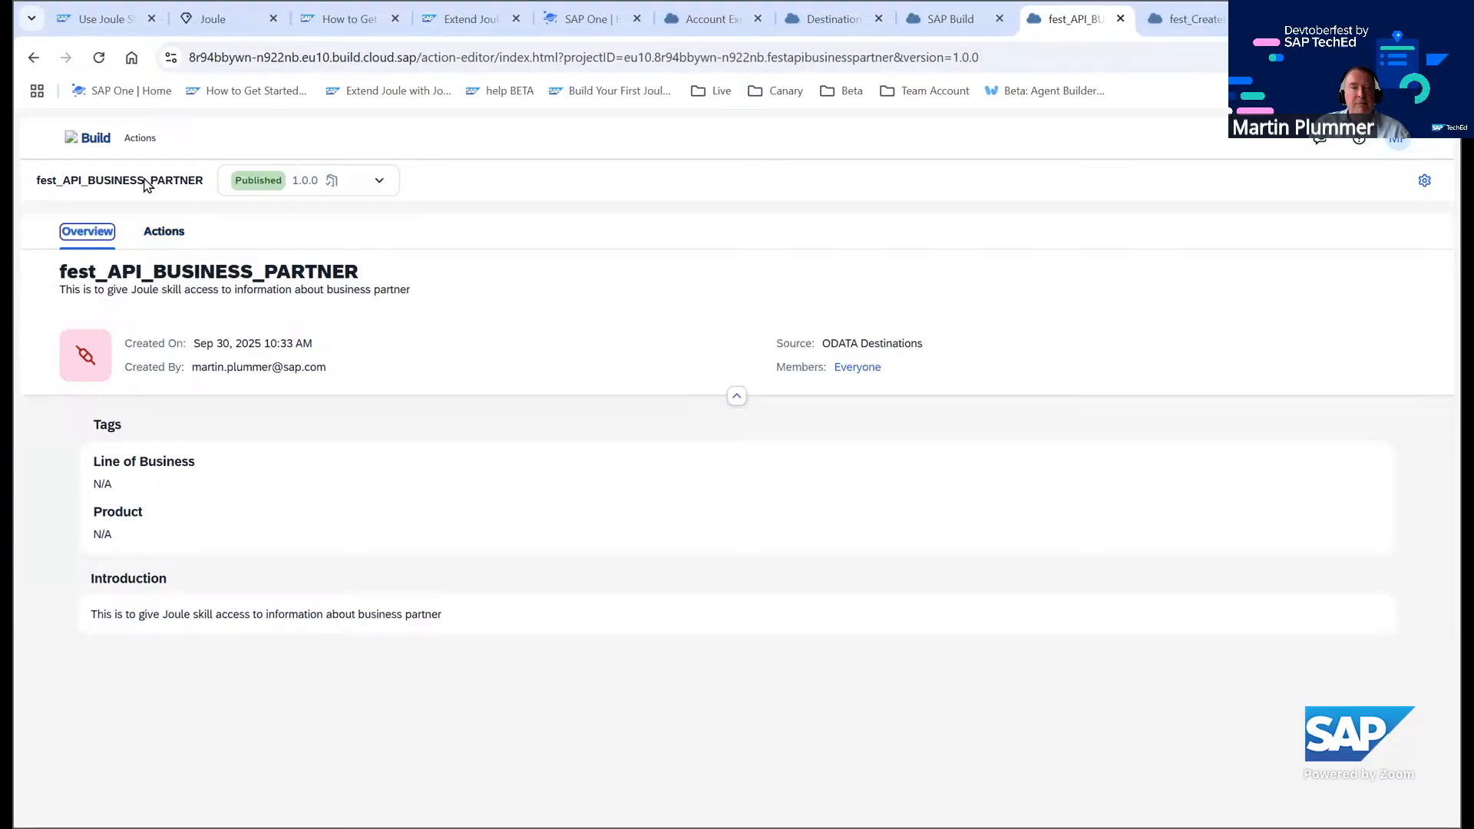
{"action": "left_click", "coordinate": [96, 136]}
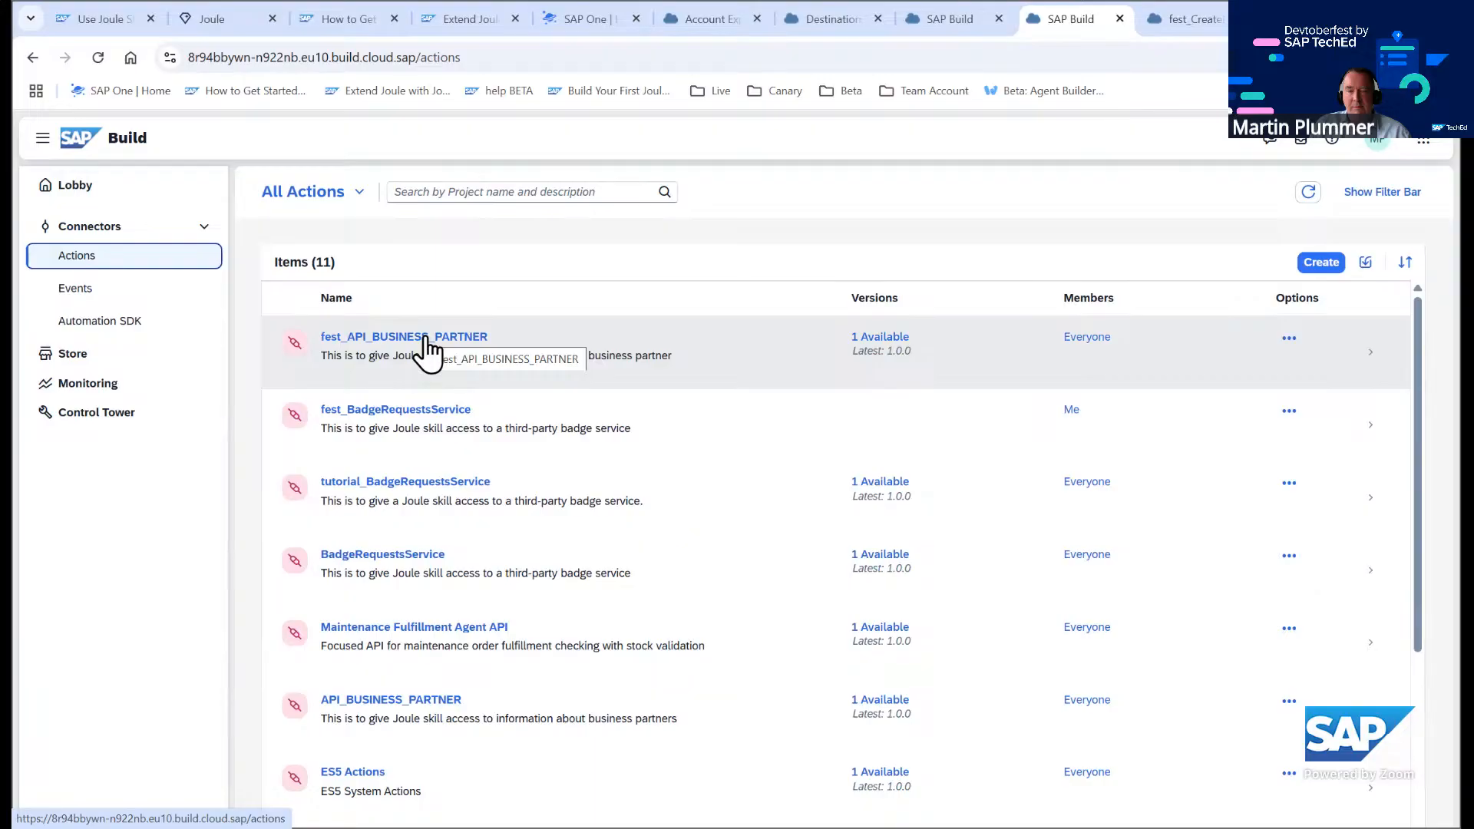
{"action": "left_click", "coordinate": [425, 337]}
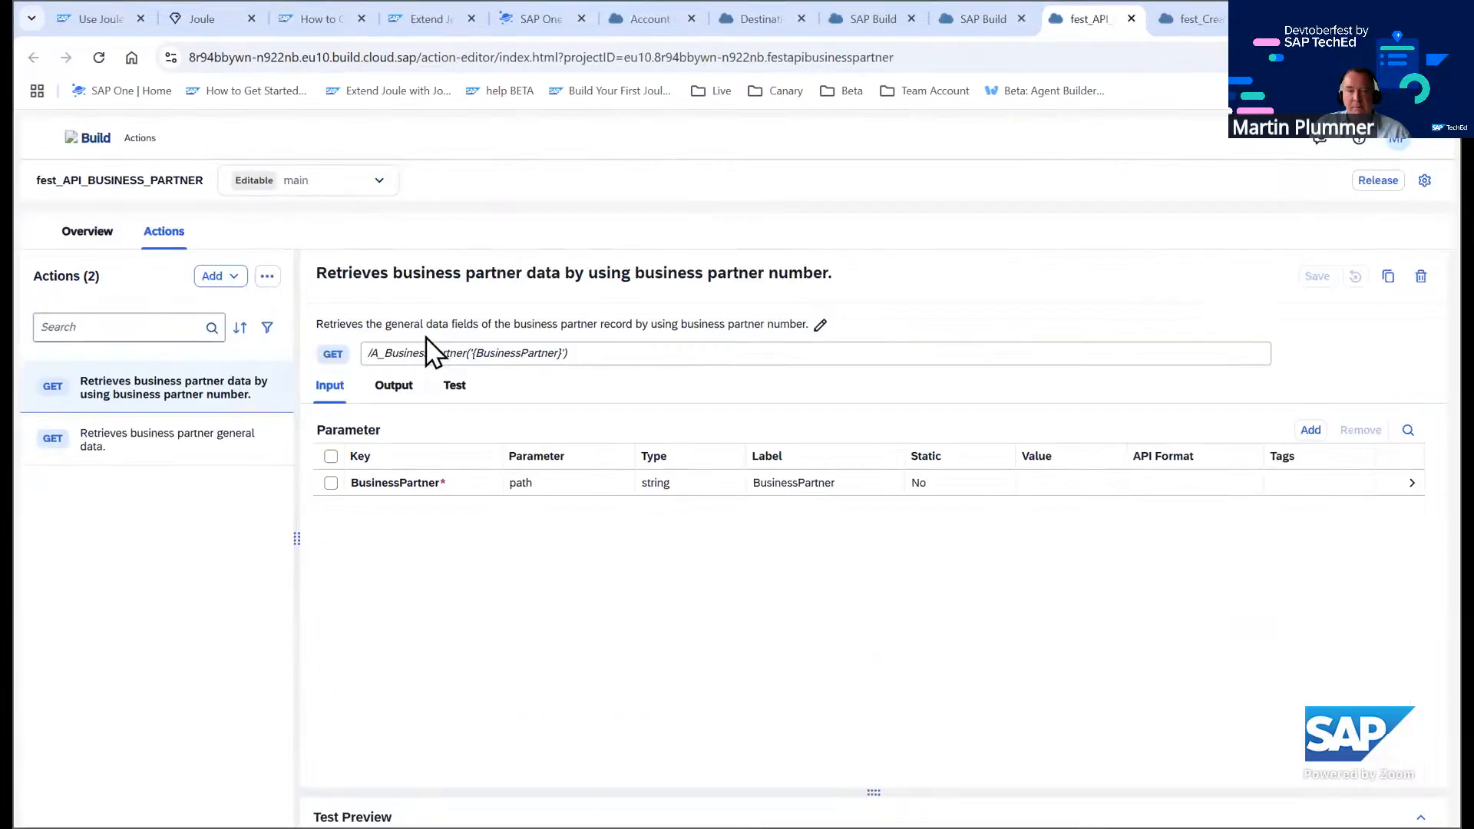
{"action": "left_click", "coordinate": [384, 182]}
{"action": "left_click", "coordinate": [392, 182]}
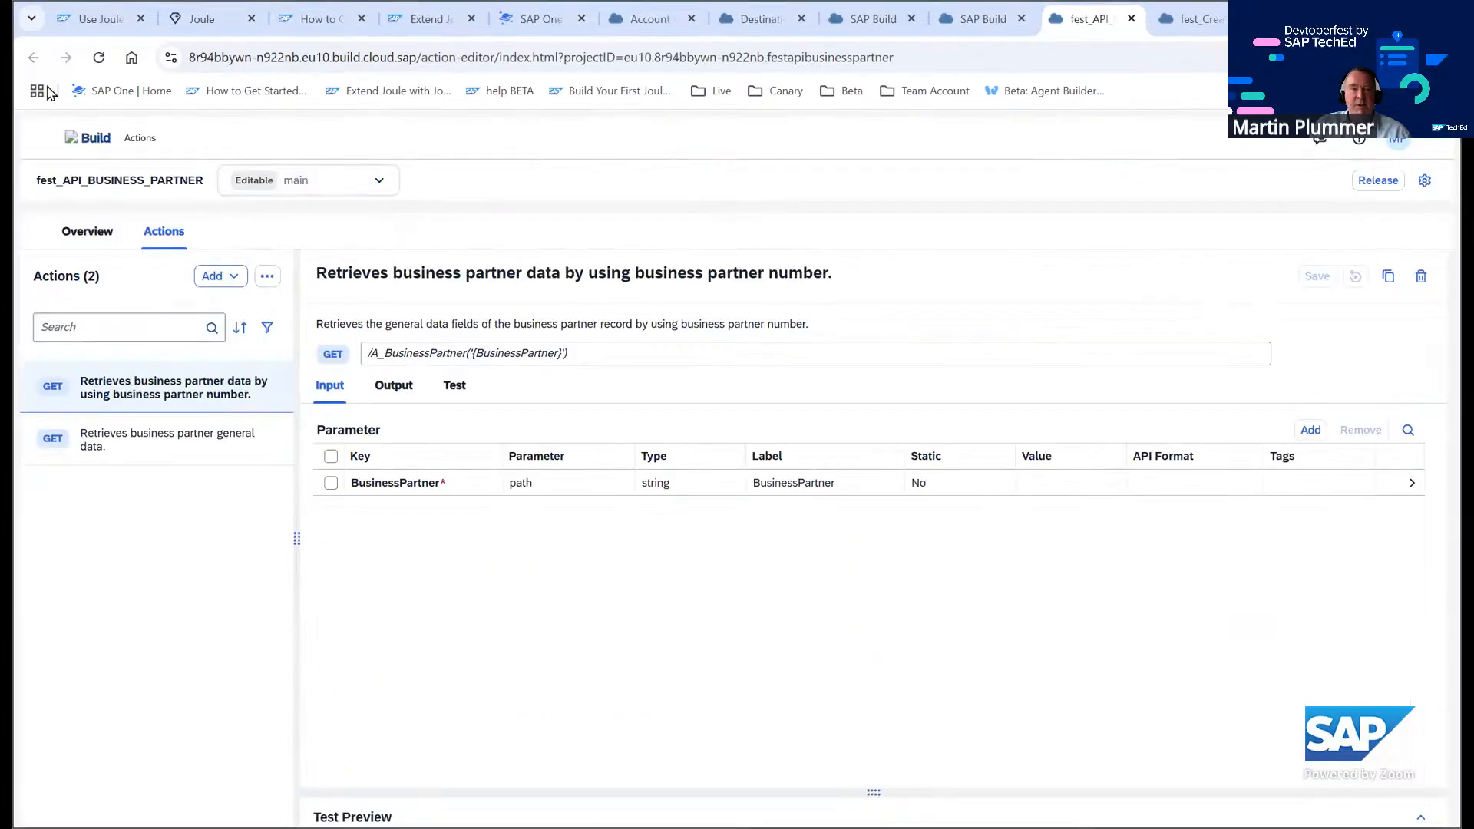
{"action": "left_click", "coordinate": [87, 138]}
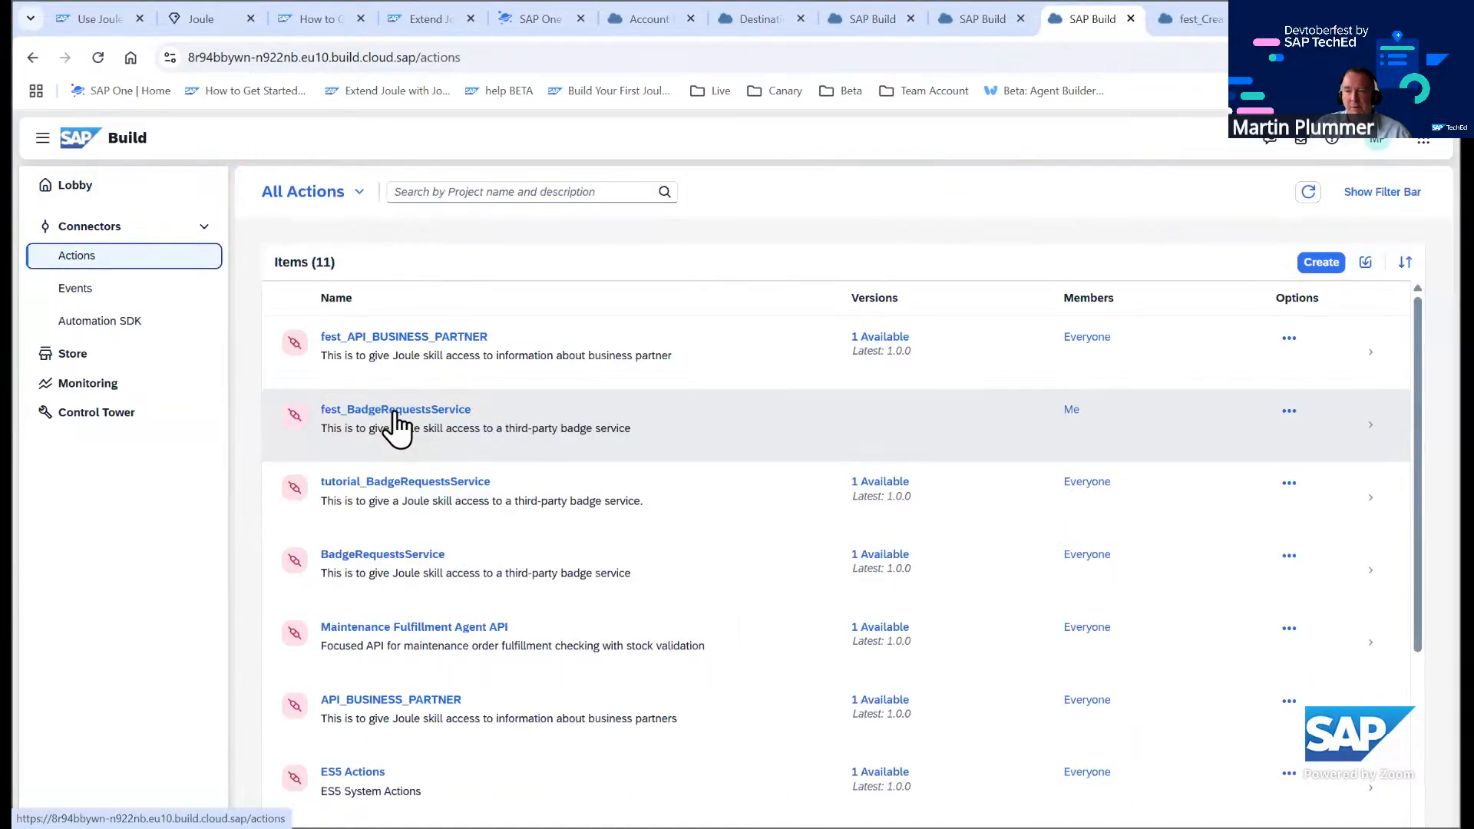
Release the fest_BadgeRequestsService action project and publish its version 1.0.0
{"action": "left_click", "coordinate": [396, 411]}
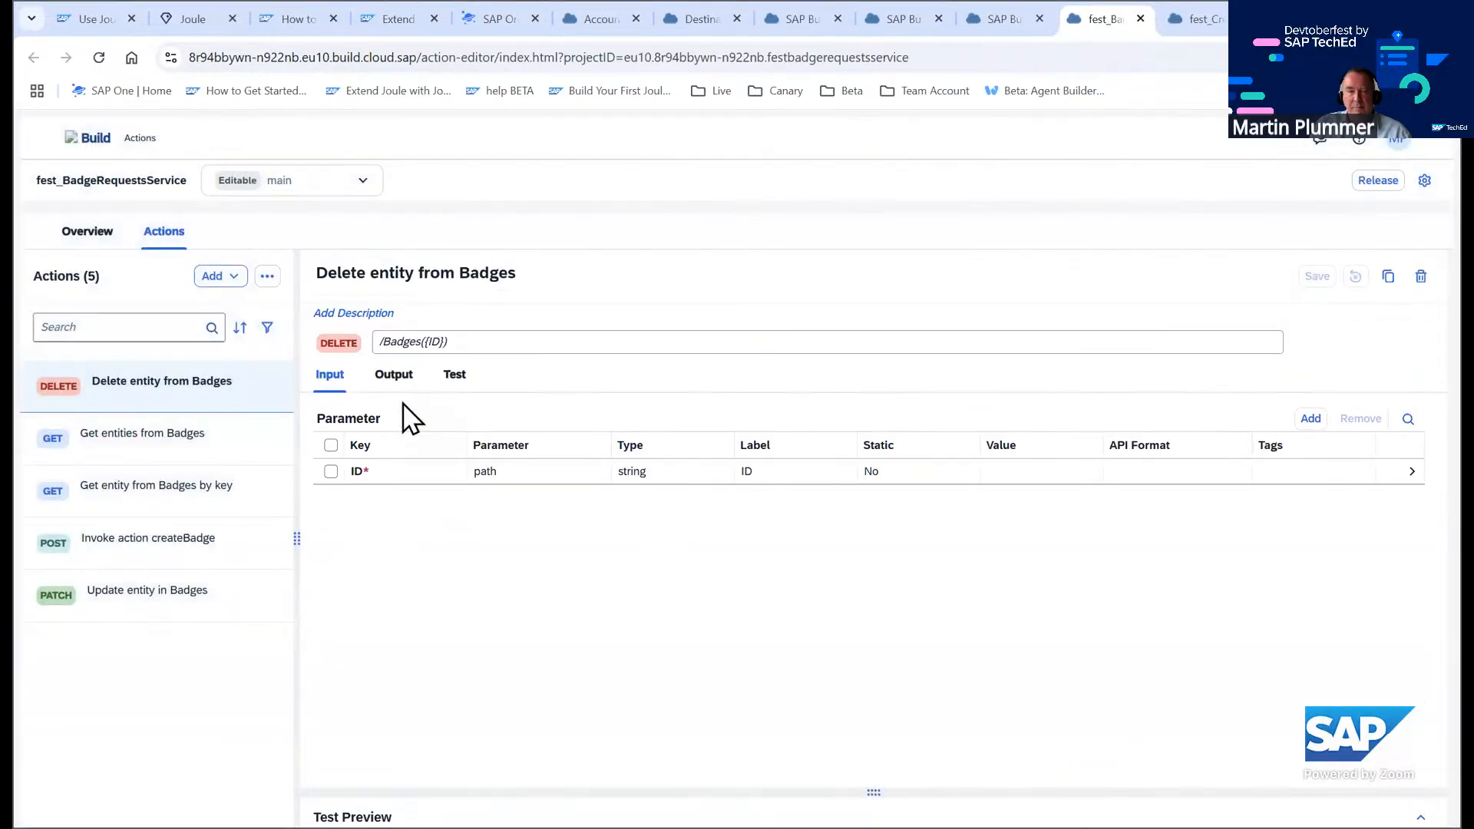
{"action": "left_click", "coordinate": [1380, 181]}
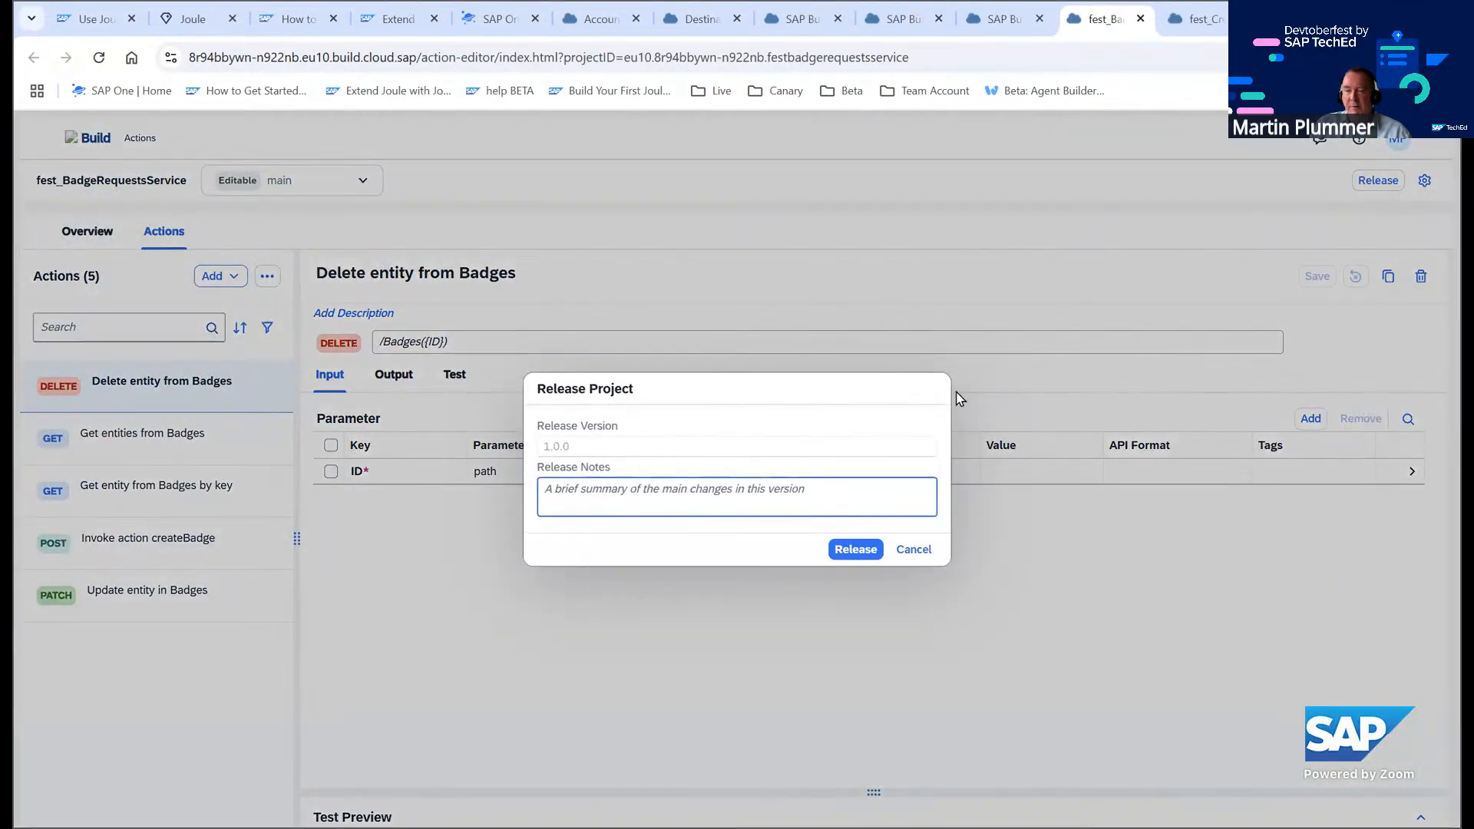
{"action": "left_click", "coordinate": [854, 548]}
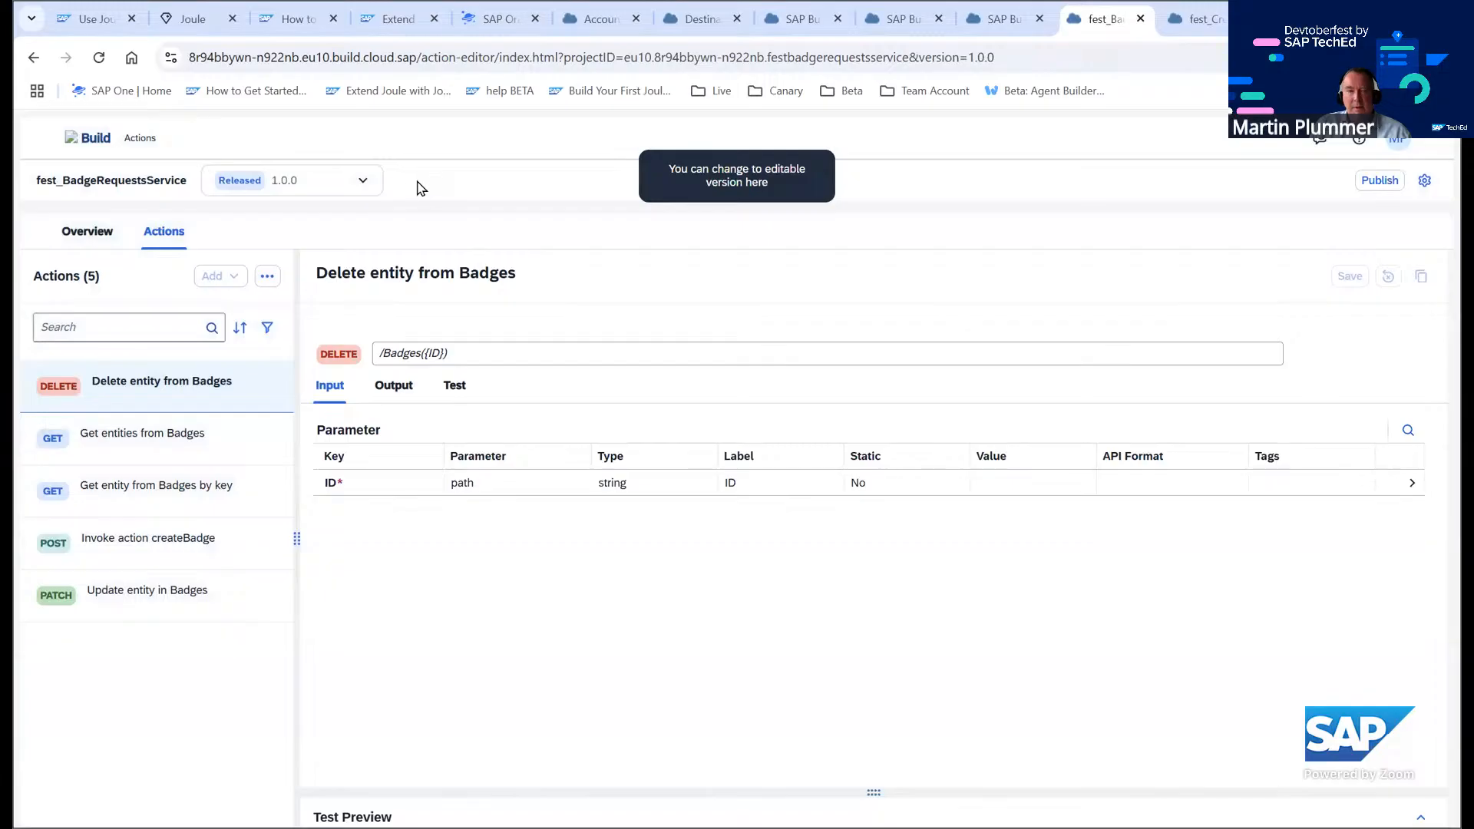
{"action": "left_click", "coordinate": [1370, 181]}
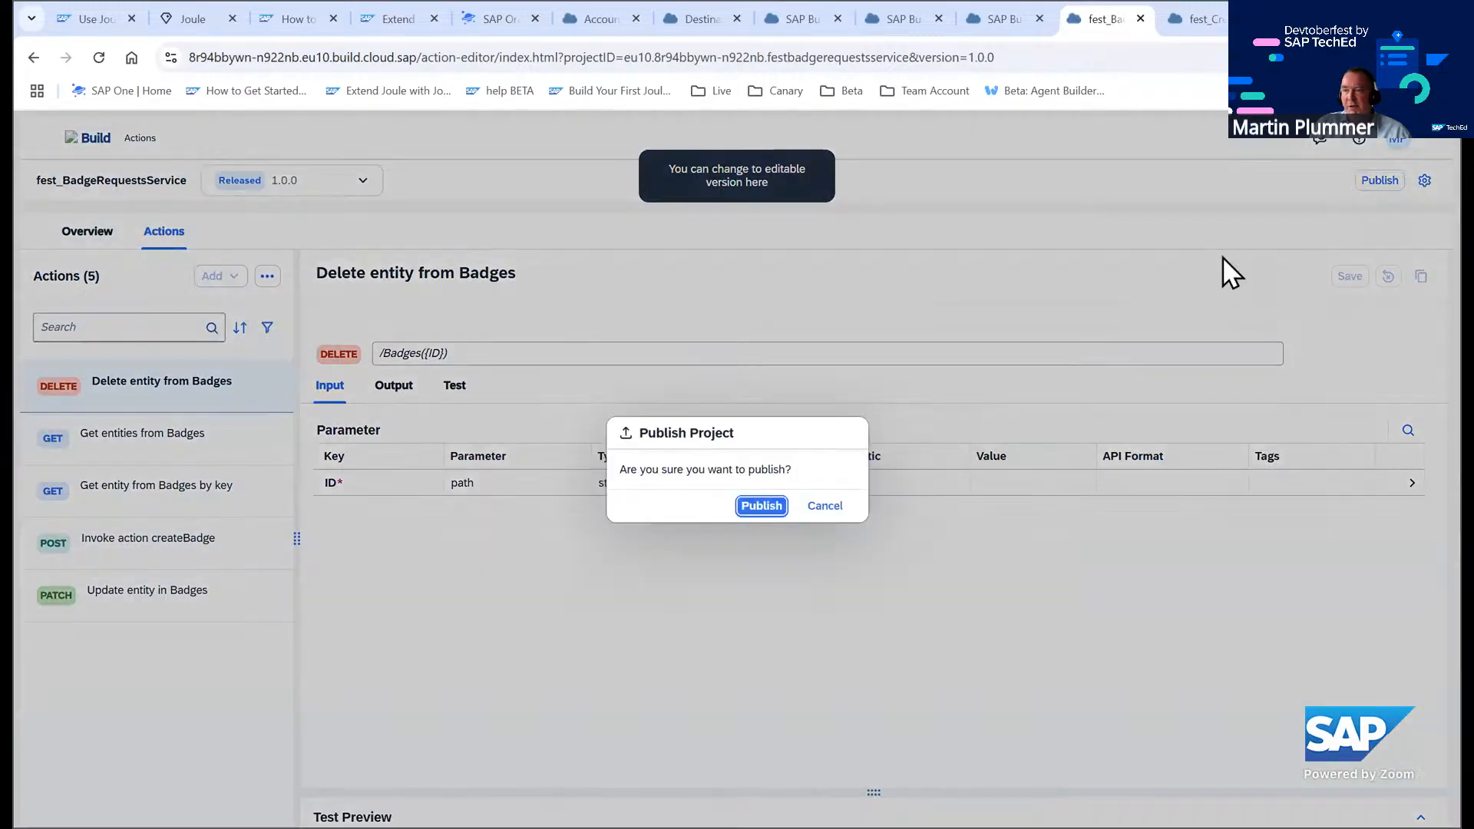
{"action": "left_click", "coordinate": [761, 506]}
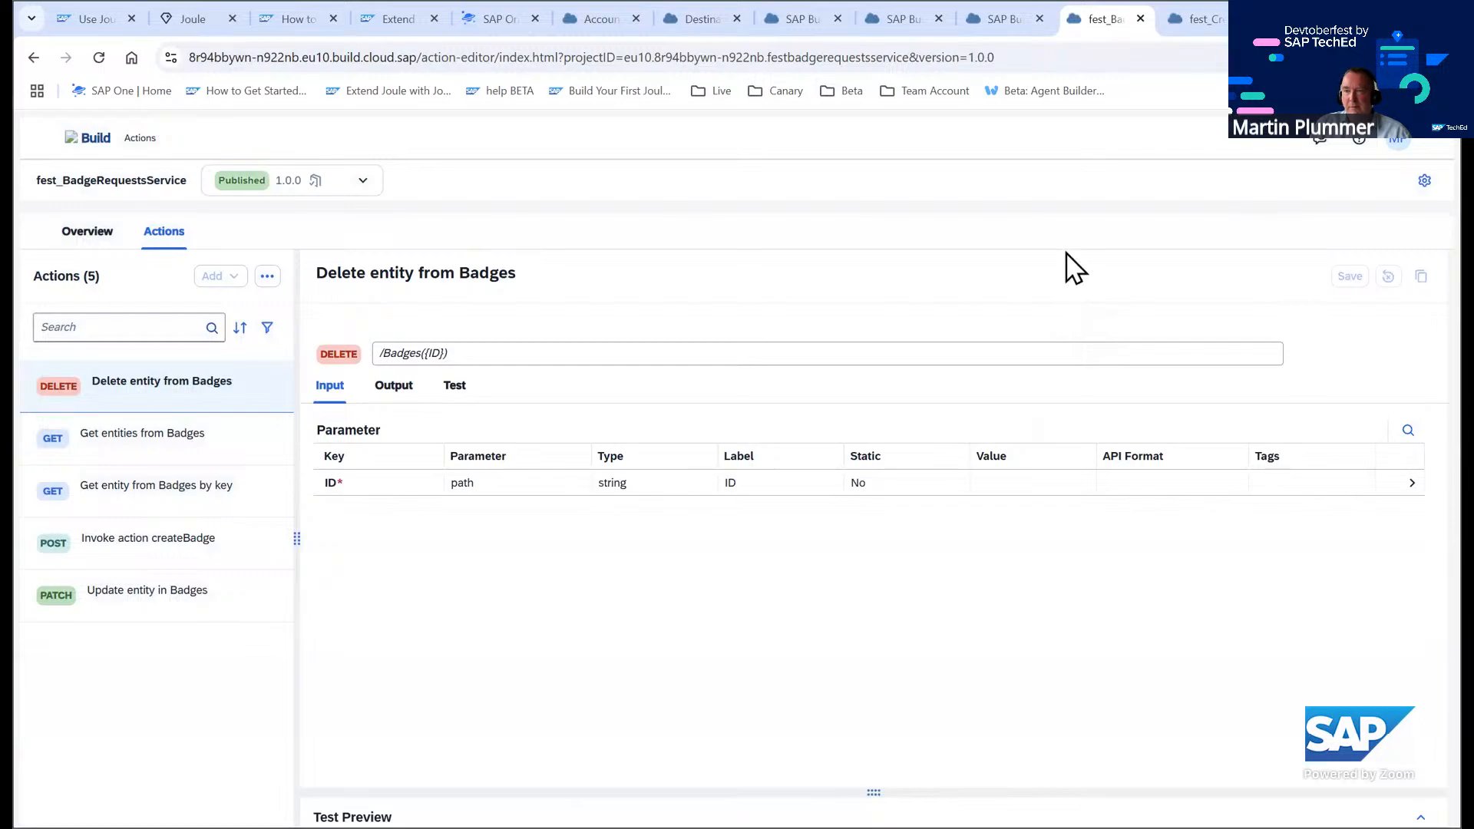
Close the extra action project tabs and go back to the fest_CreateBadge skill editor
{"action": "left_click", "coordinate": [1212, 17]}
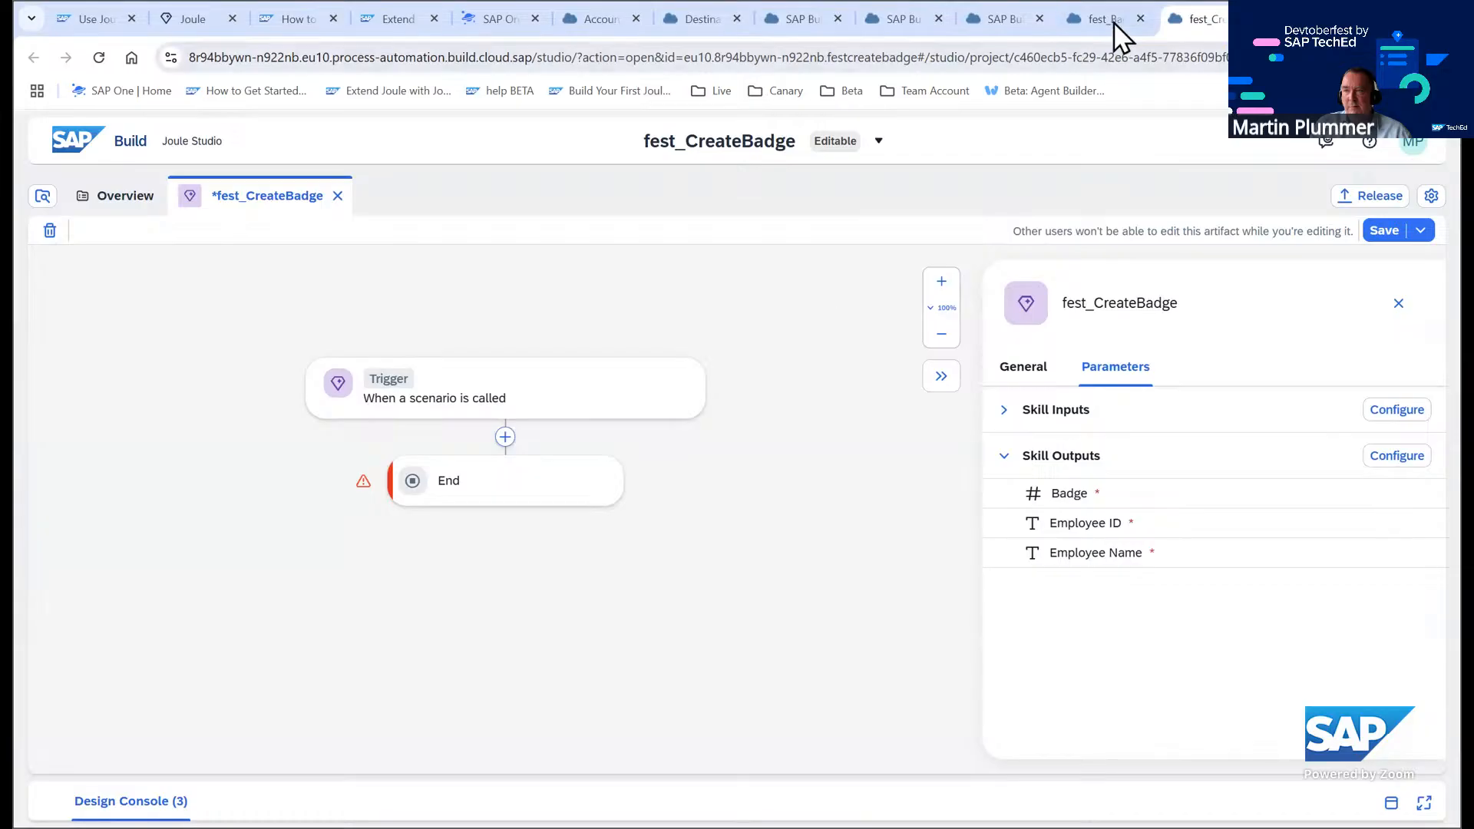
{"action": "left_click", "coordinate": [1113, 21]}
{"action": "left_click", "coordinate": [1207, 18]}
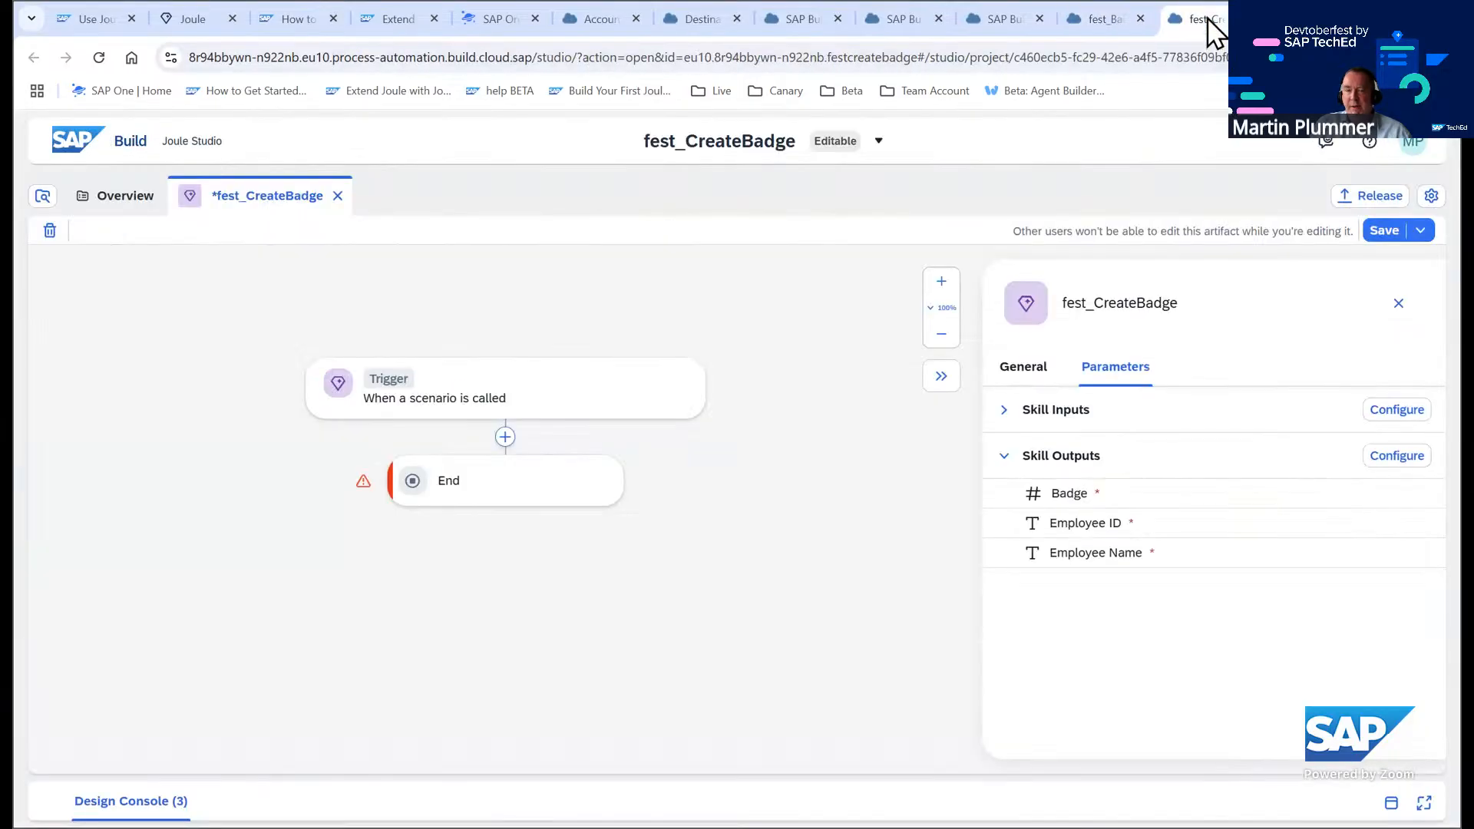
{"action": "left_click", "coordinate": [1002, 20]}
{"action": "left_click", "coordinate": [1040, 18]}
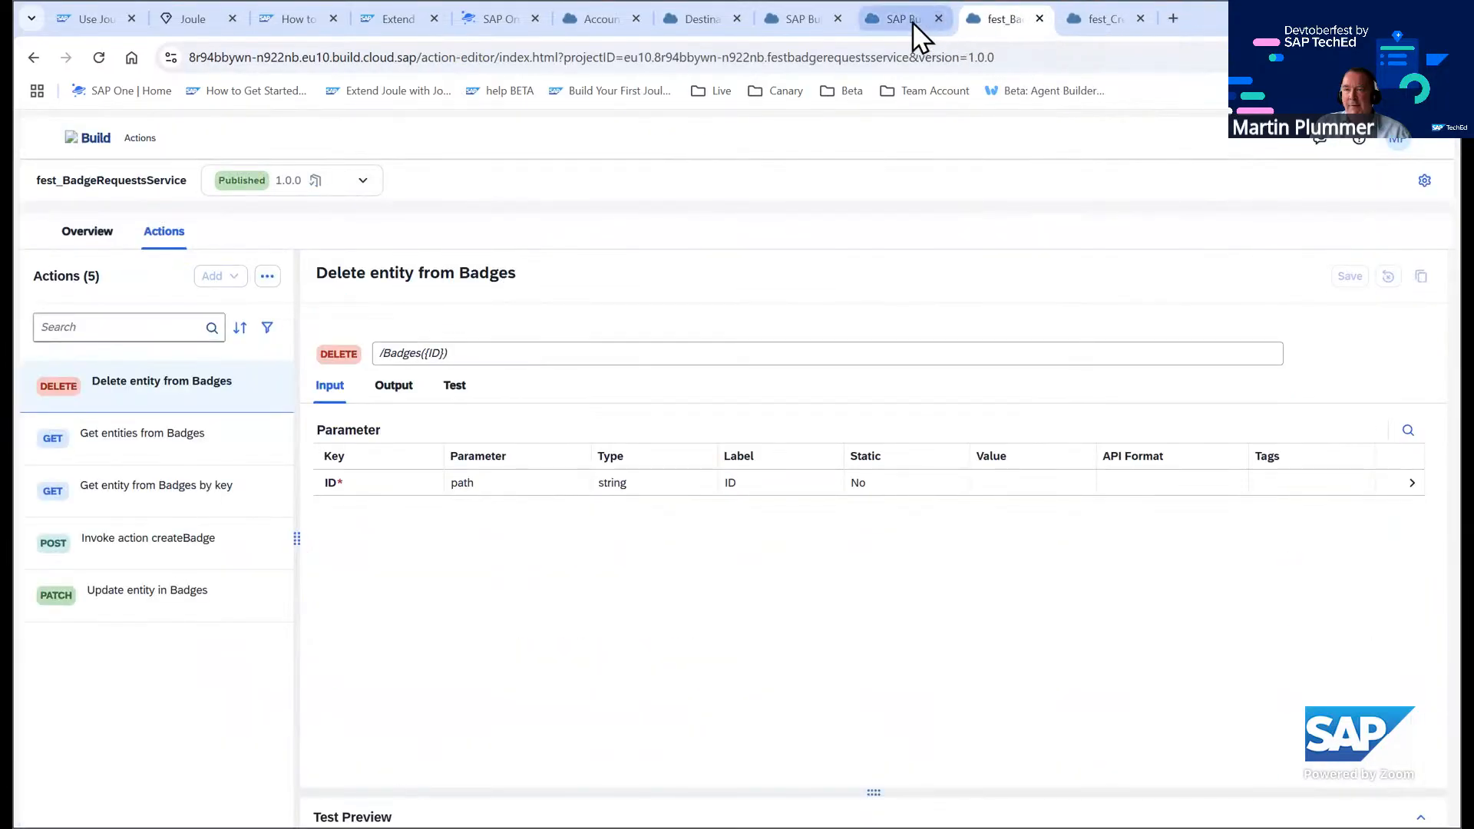
{"action": "left_click", "coordinate": [921, 25]}
{"action": "left_click", "coordinate": [939, 18]}
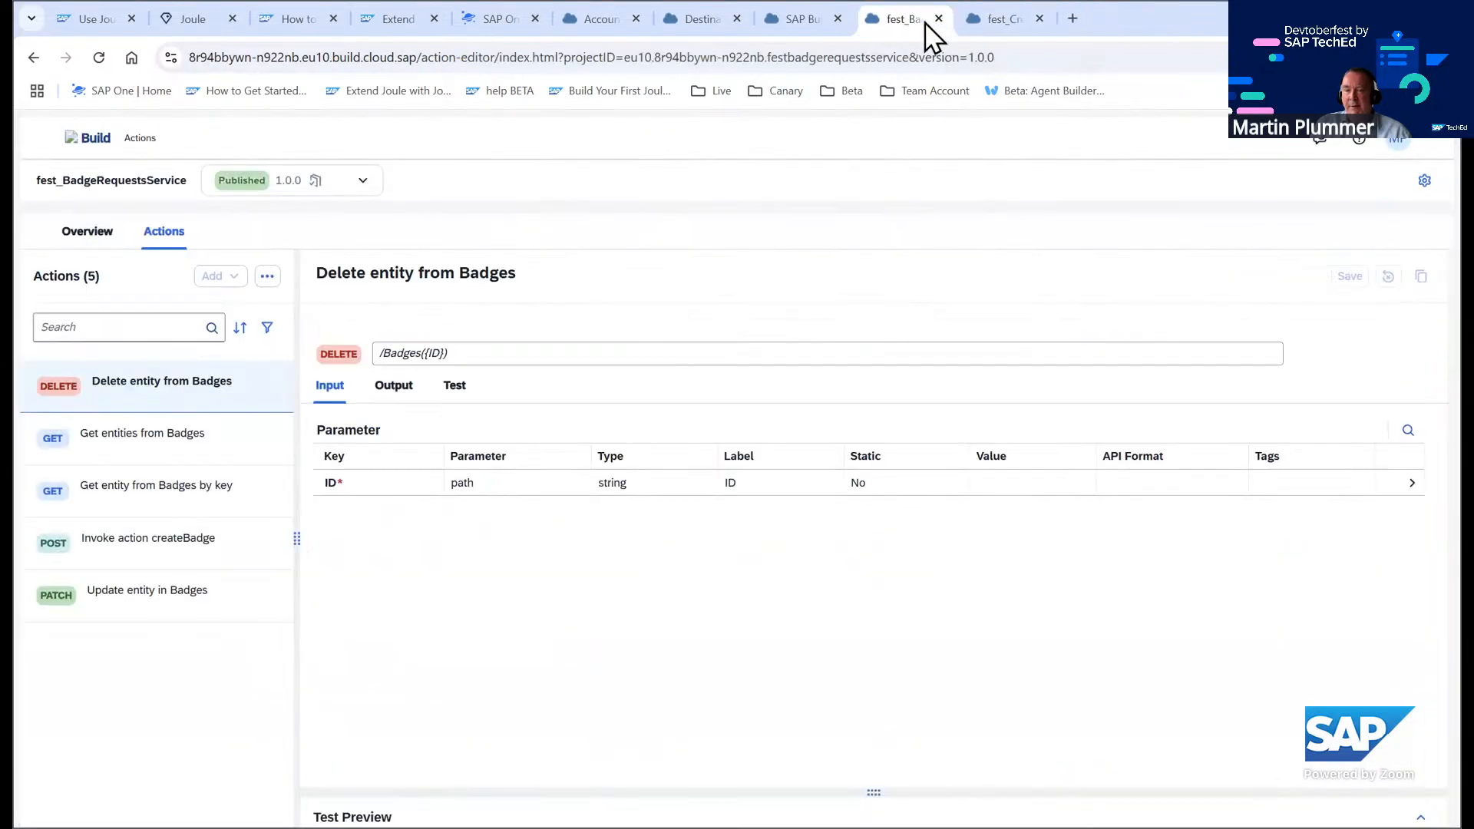
{"action": "left_click", "coordinate": [1013, 25]}
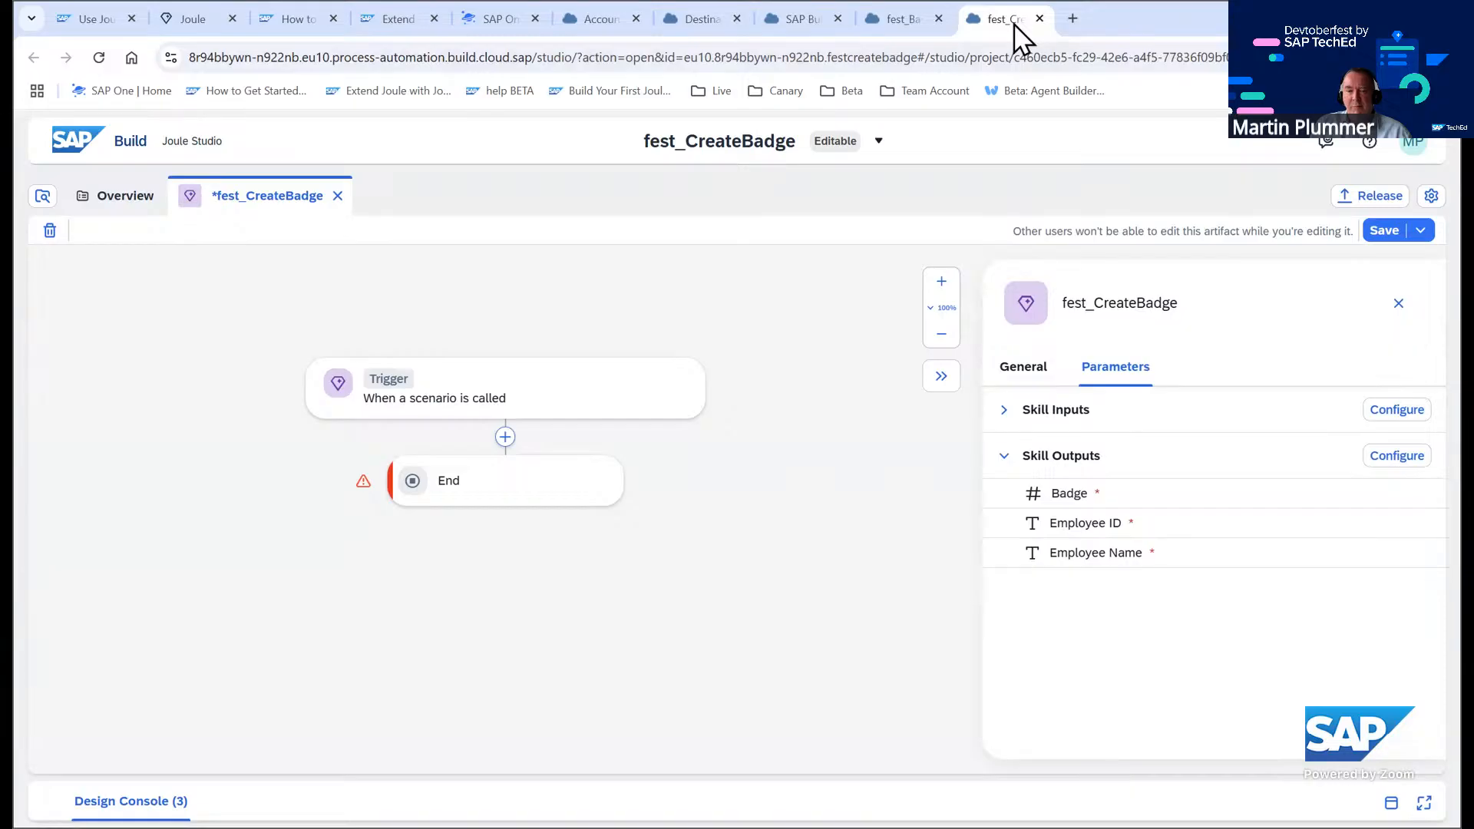
Add a Call Action step after the trigger using 'Retrieves business partner data by using business partner number.' from fest_API_BUSINESS_PARTNER
{"action": "left_click", "coordinate": [505, 437]}
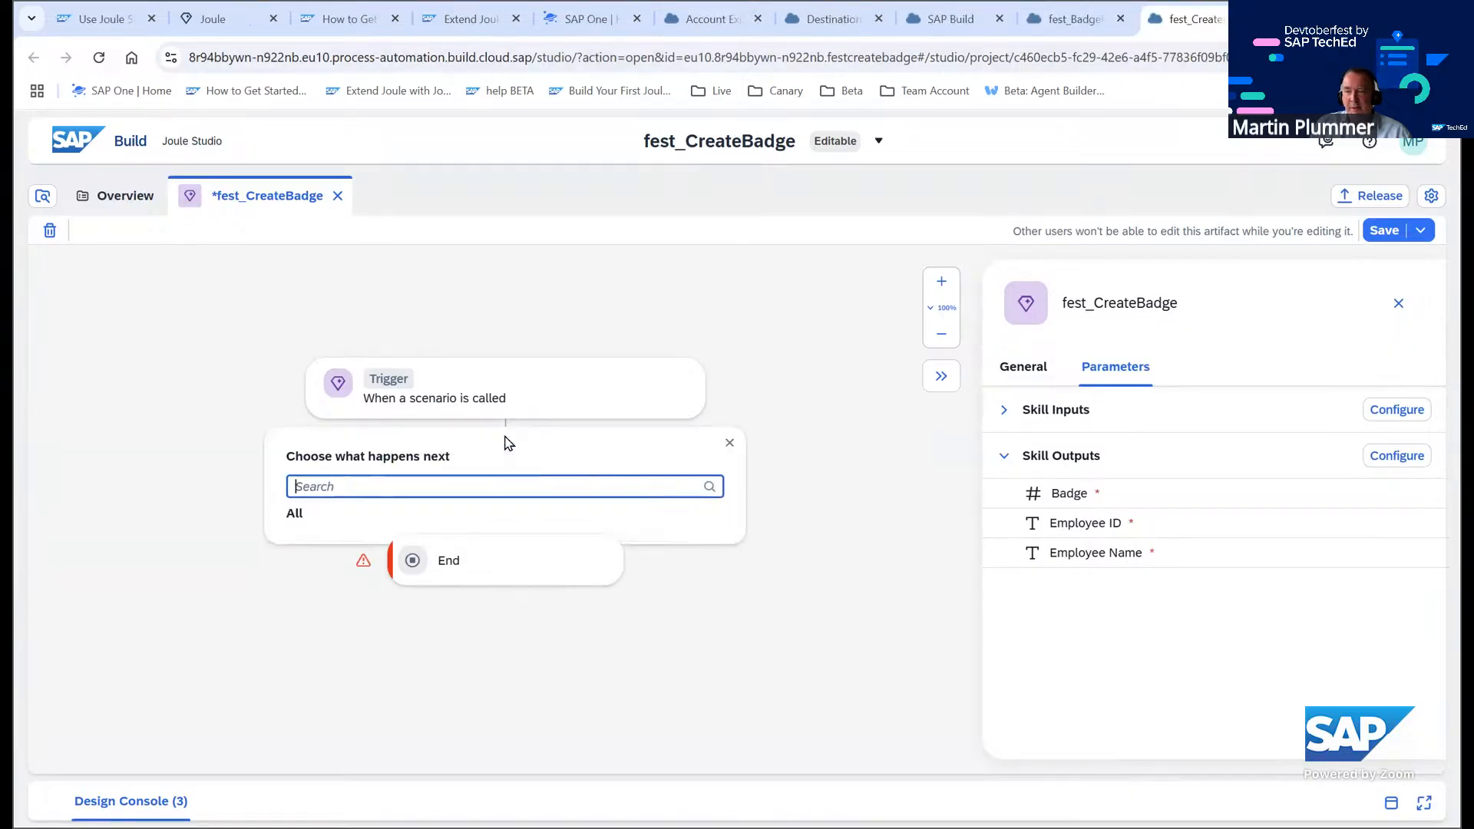
{"action": "left_click", "coordinate": [435, 587]}
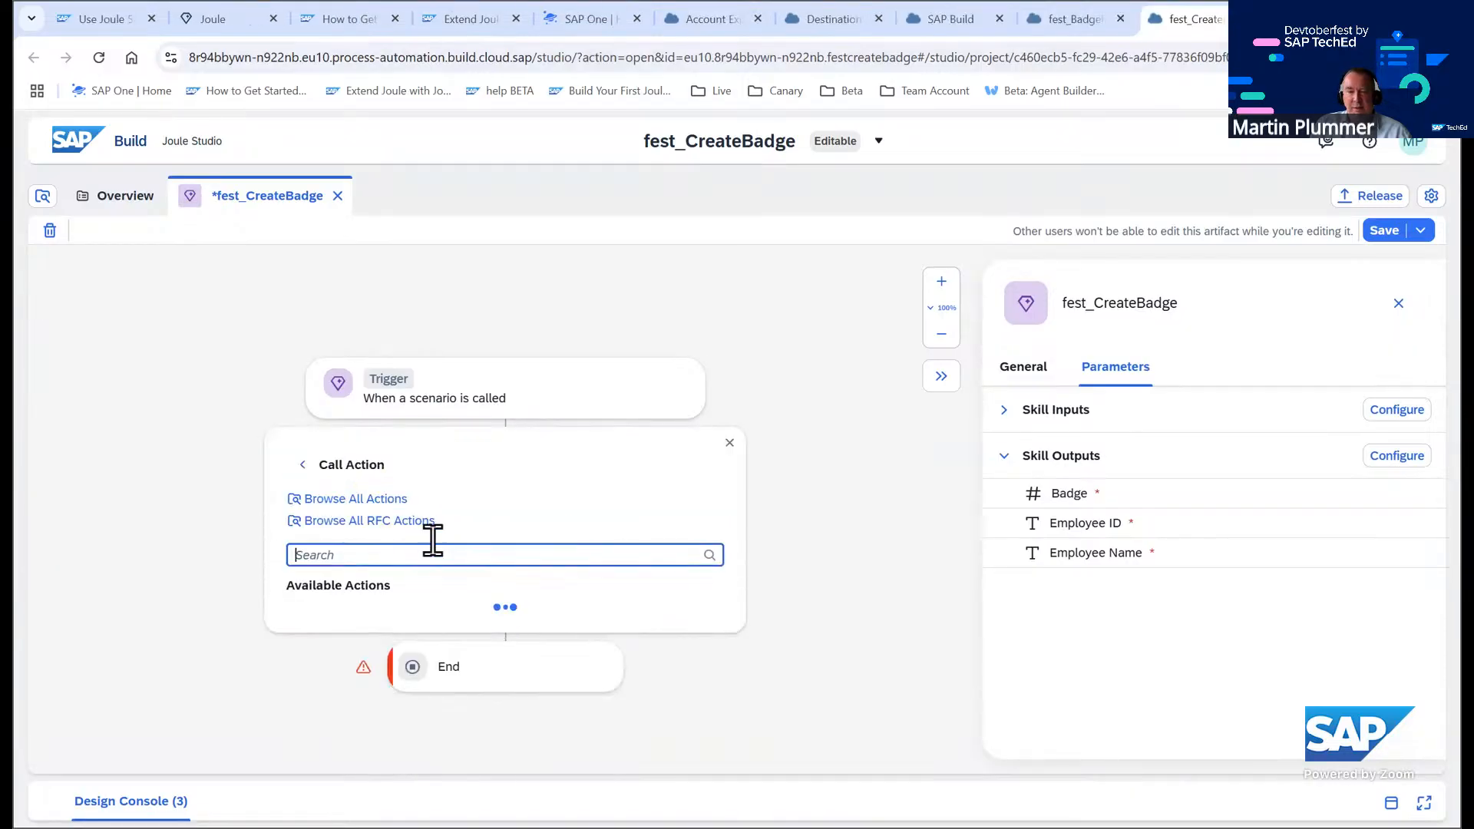
{"action": "left_click", "coordinate": [386, 501]}
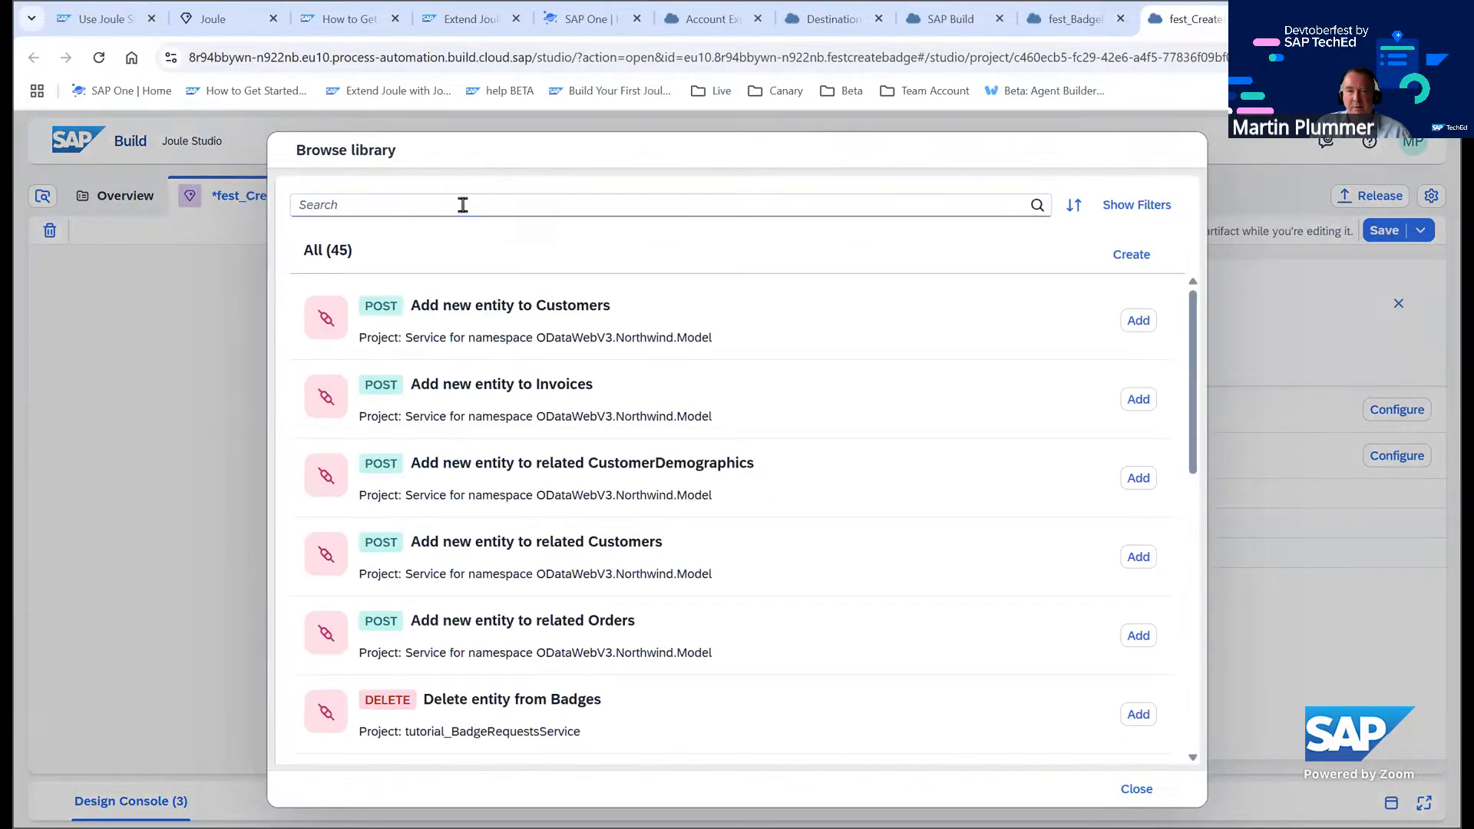
{"action": "left_click", "coordinate": [461, 201]}
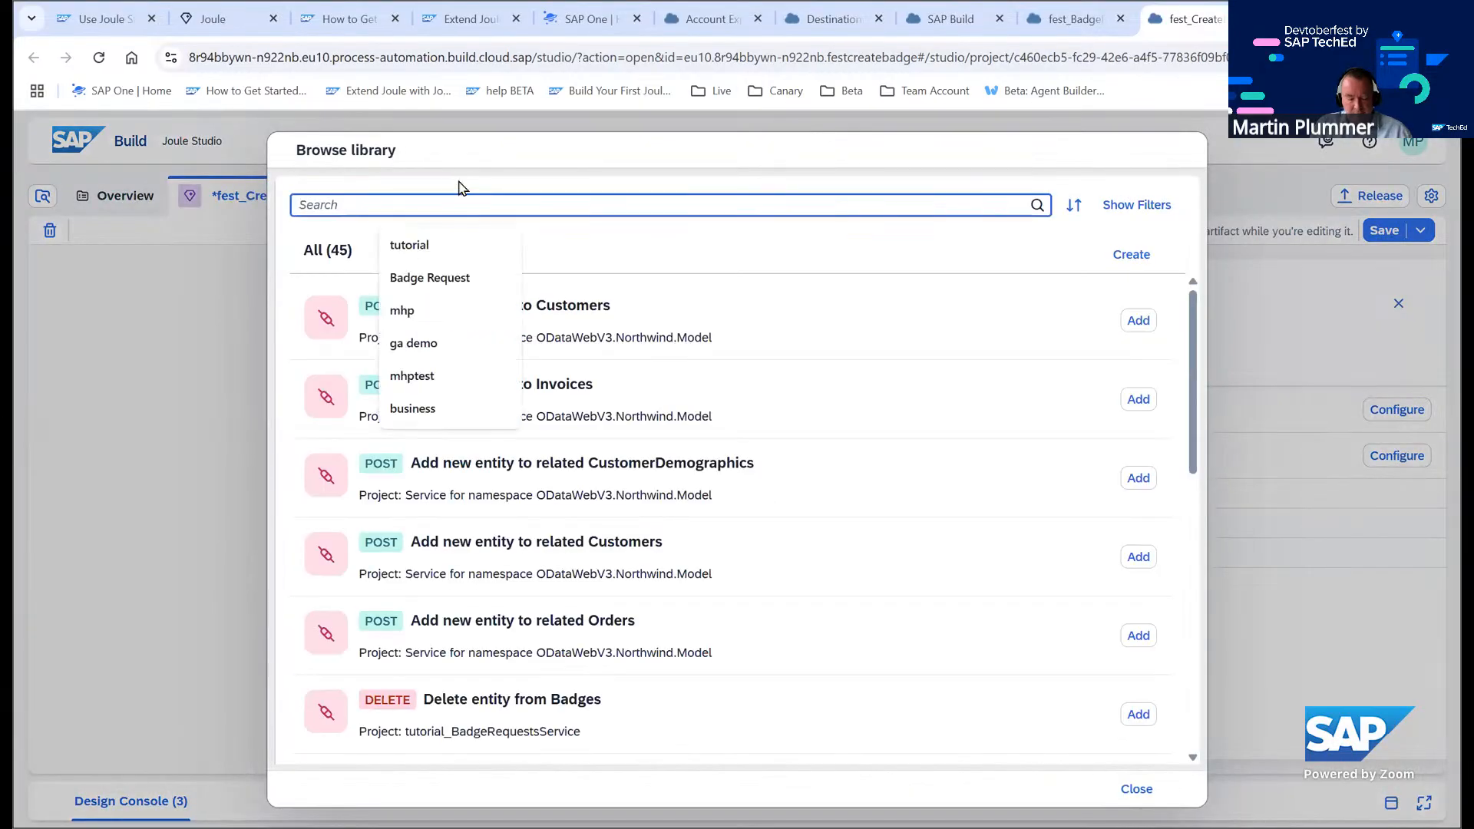
{"action": "type", "text": "Retrieves business partner data by using business partner number"}
{"action": "left_click", "coordinate": [1037, 206]}
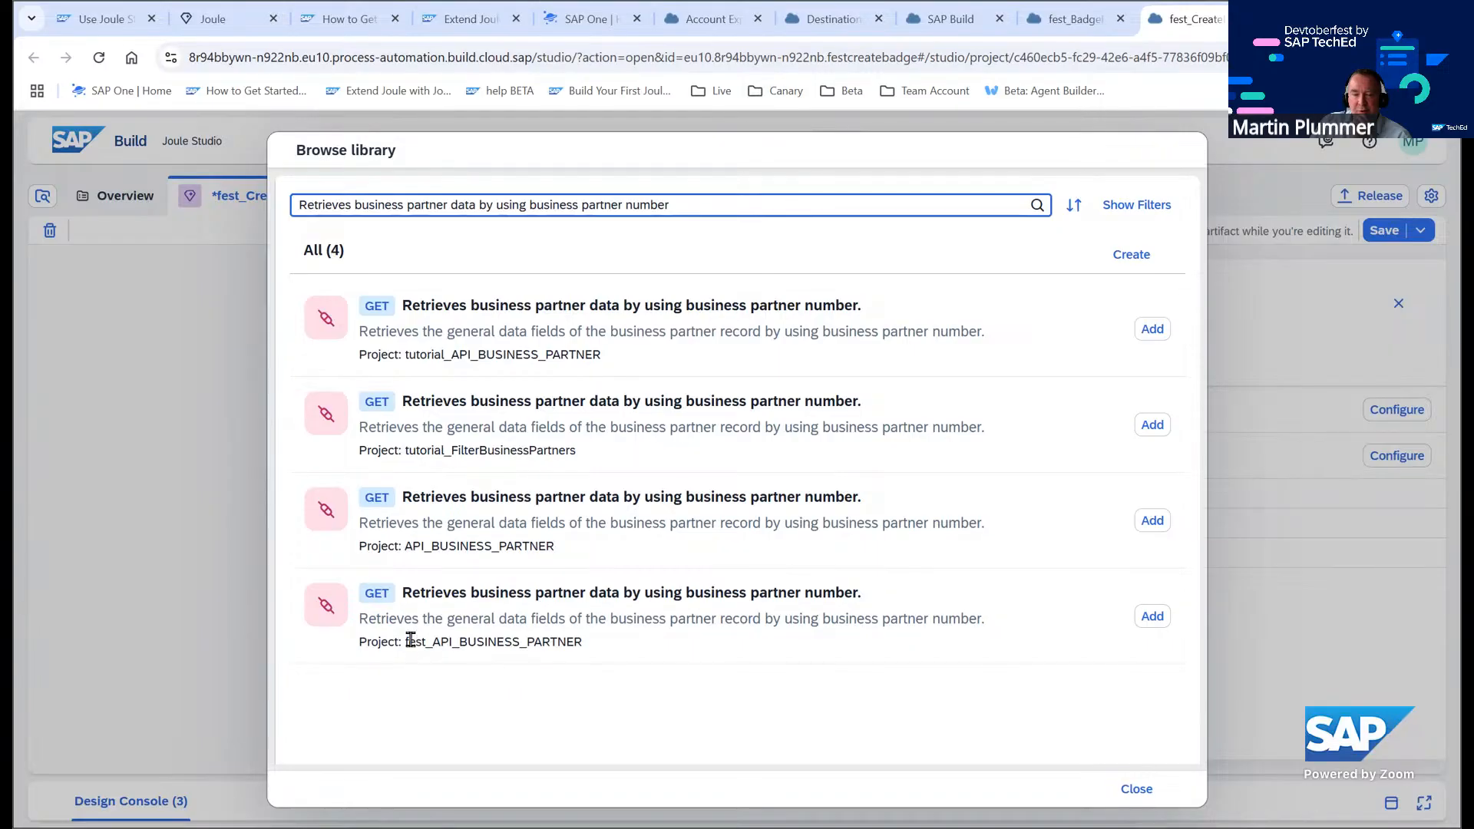
{"action": "left_click_drag", "start_coordinate": [405, 642], "coordinate": [574, 642]}
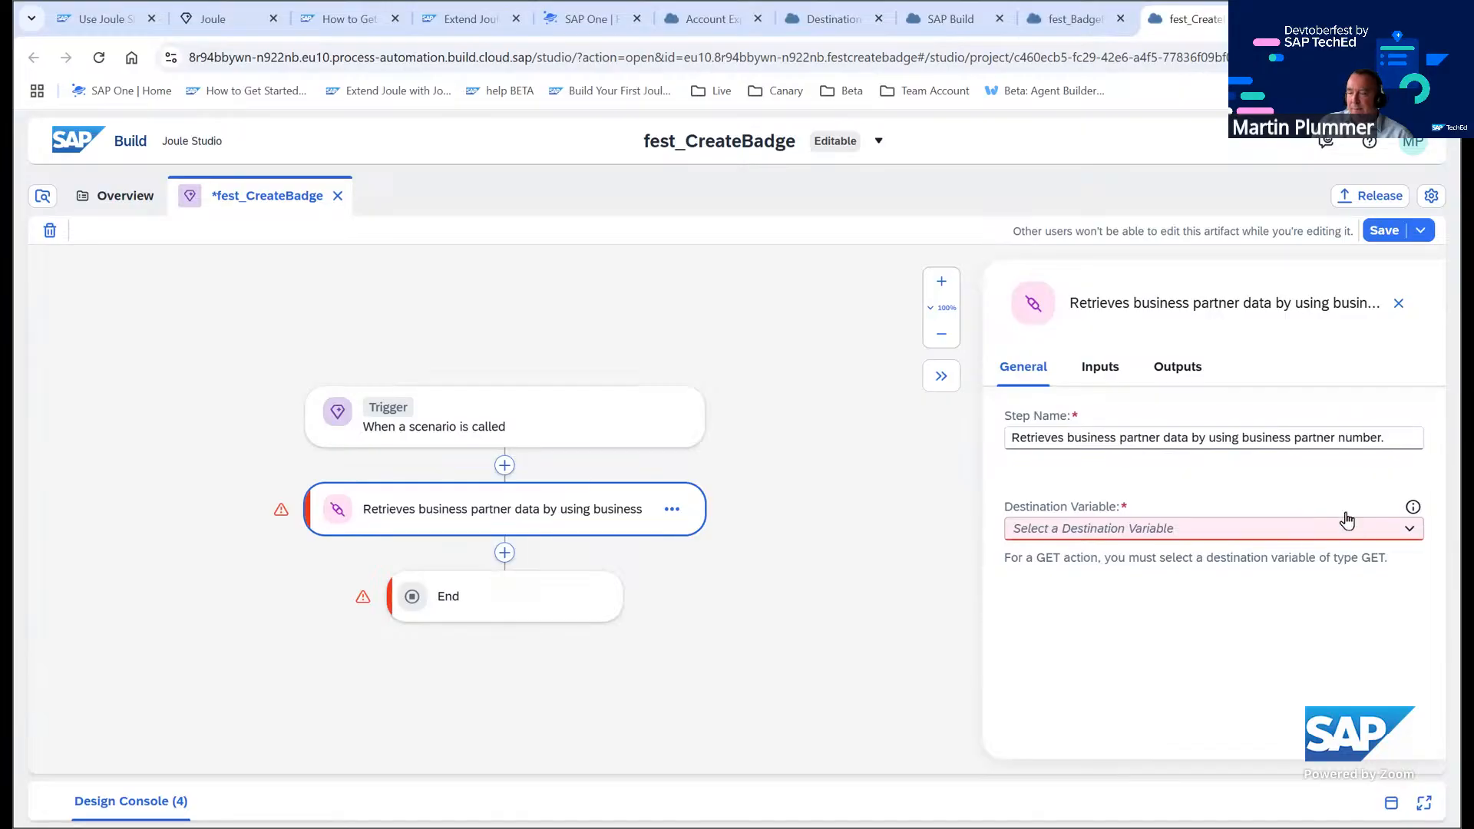
Create a destination variable for the call action step with identifier and description S4HANA_MOCK
{"action": "left_click", "coordinate": [1410, 529]}
{"action": "left_click", "coordinate": [1131, 590]}
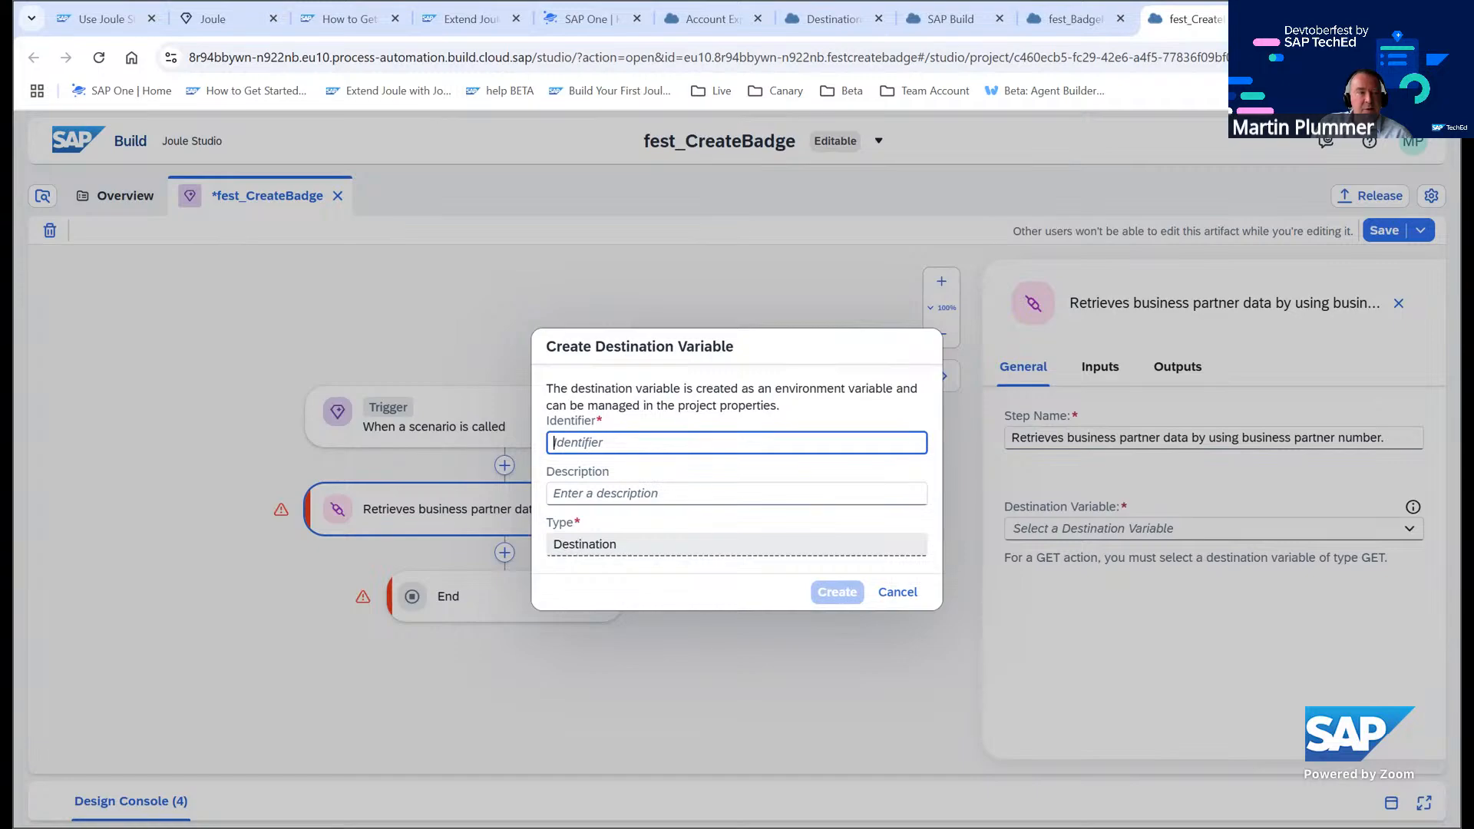
{"action": "key", "text": "alt+Tab"}
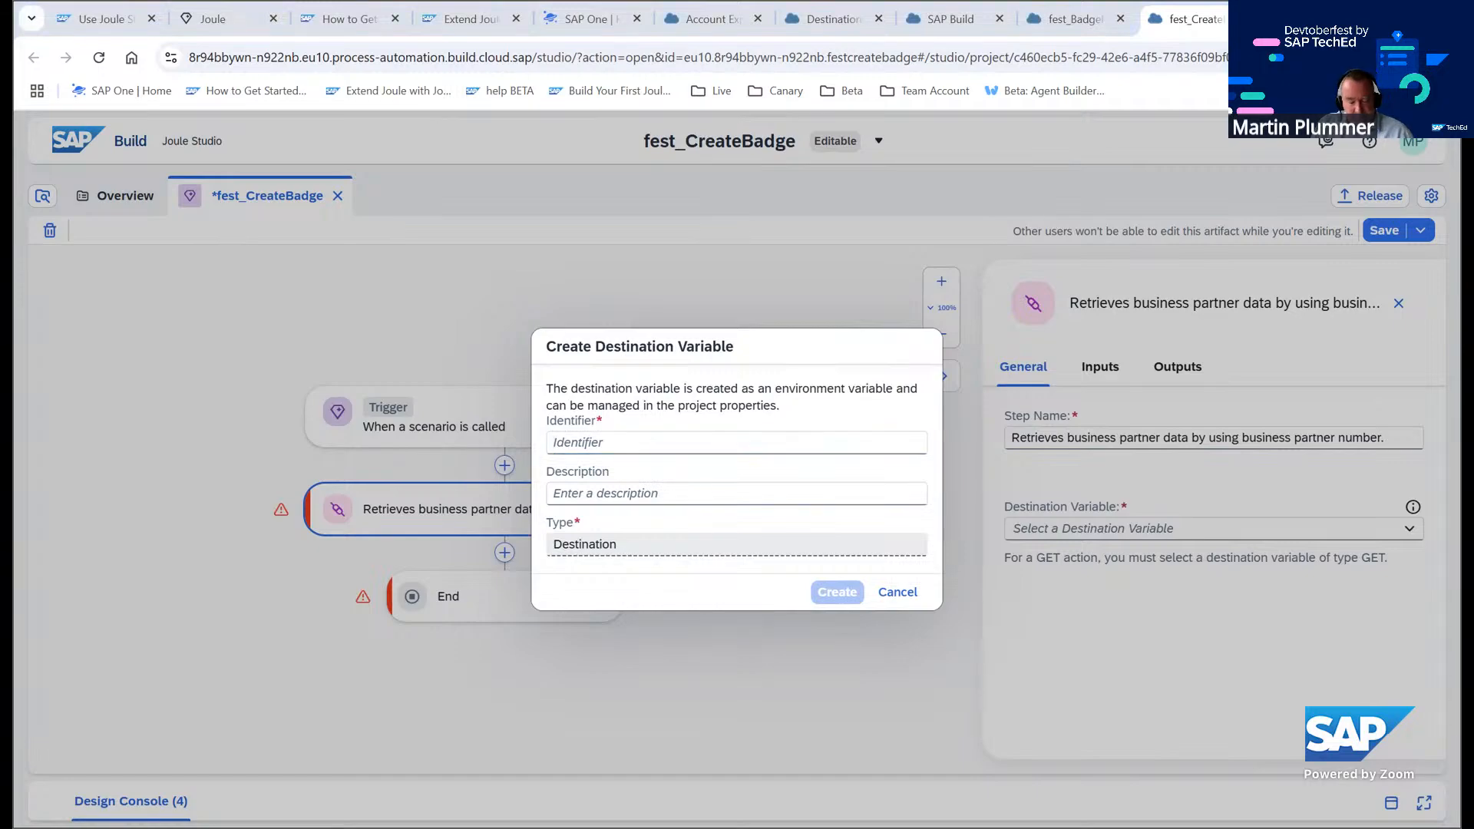
{"action": "left_click", "coordinate": [695, 439]}
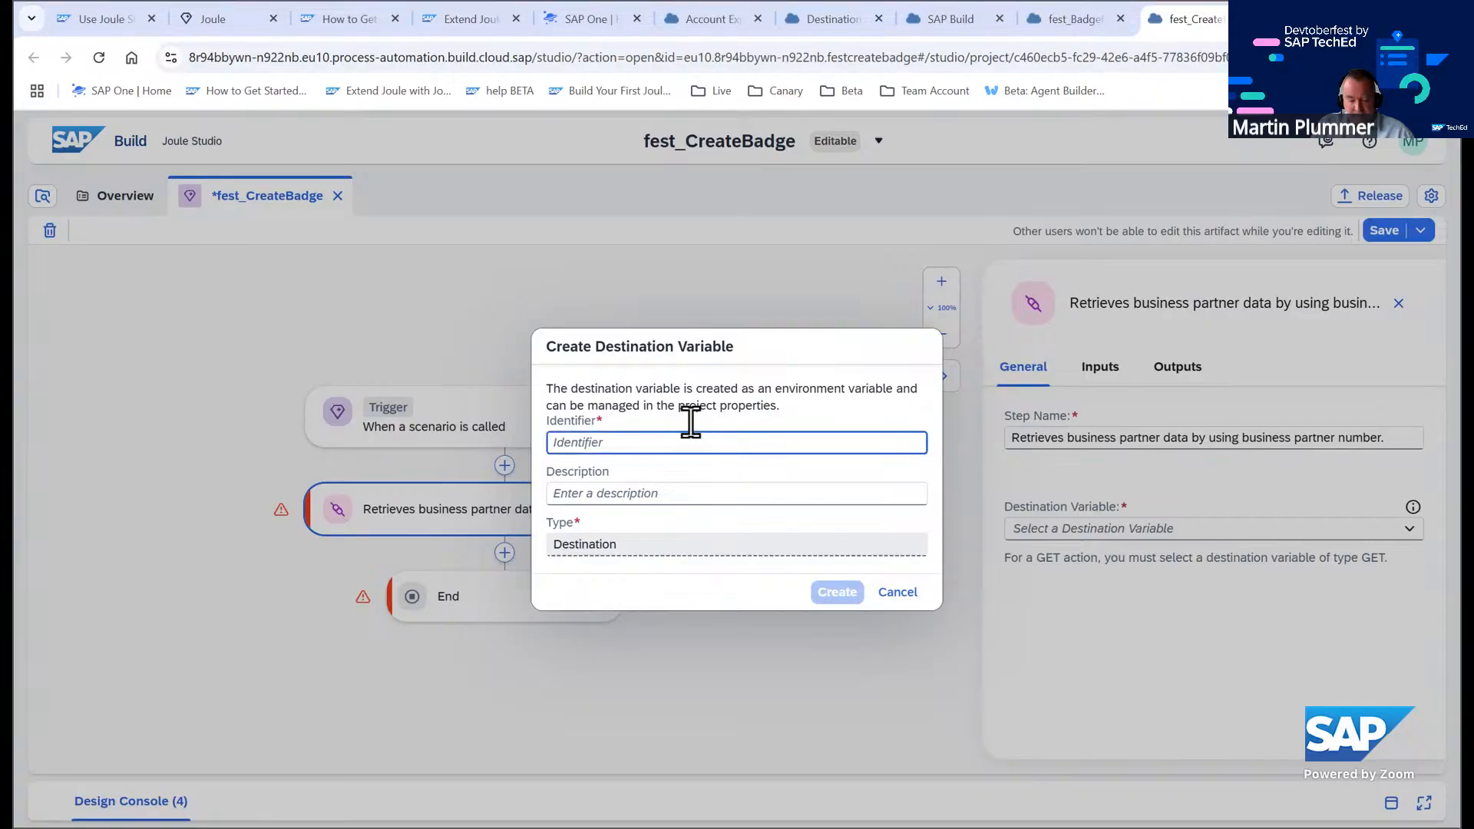
{"action": "type", "text": "S4HANA_MOCK"}
{"action": "left_click", "coordinate": [606, 492]}
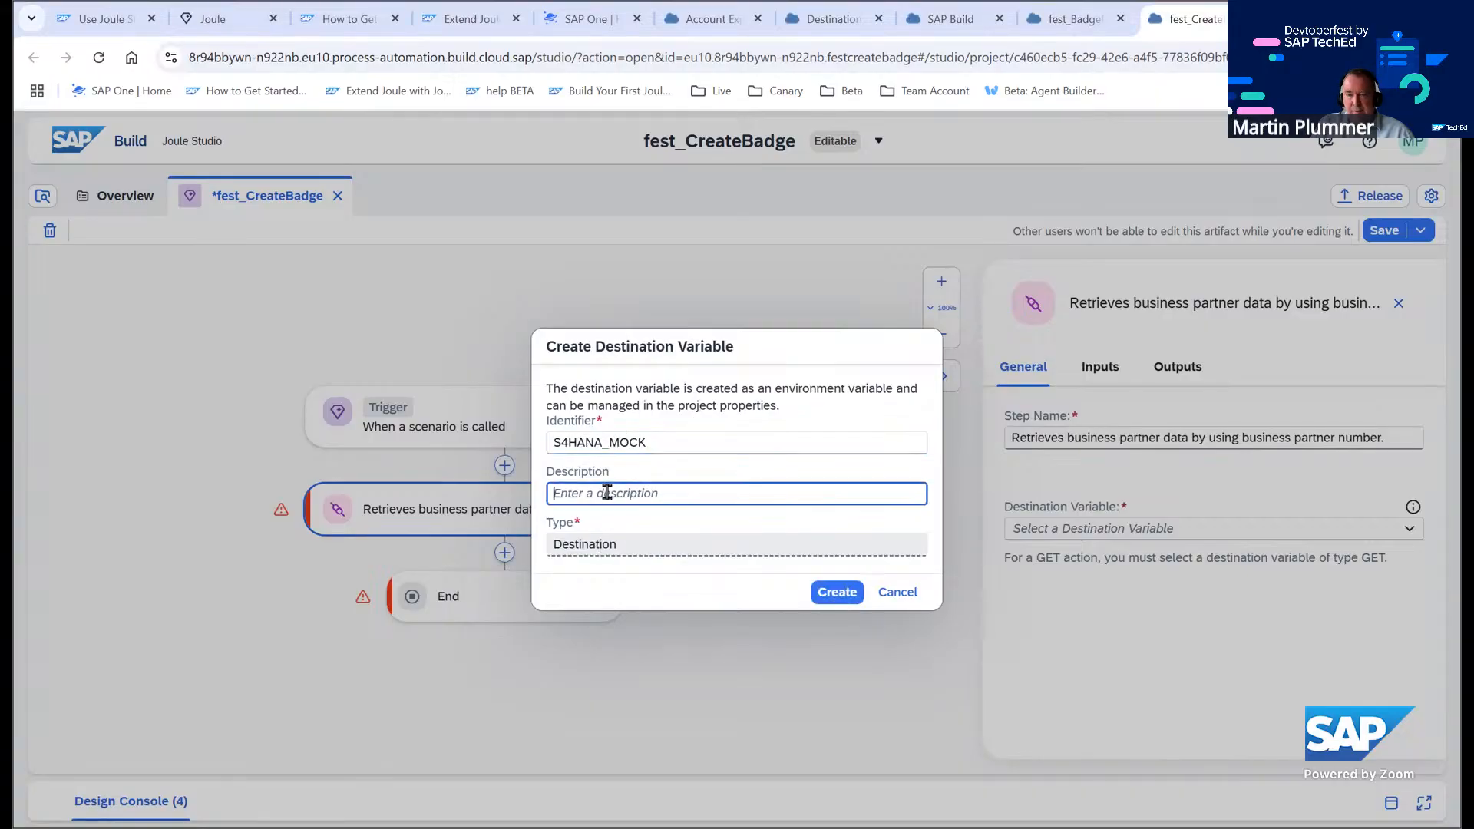
{"action": "type", "text": "S4HANA_MOCK"}
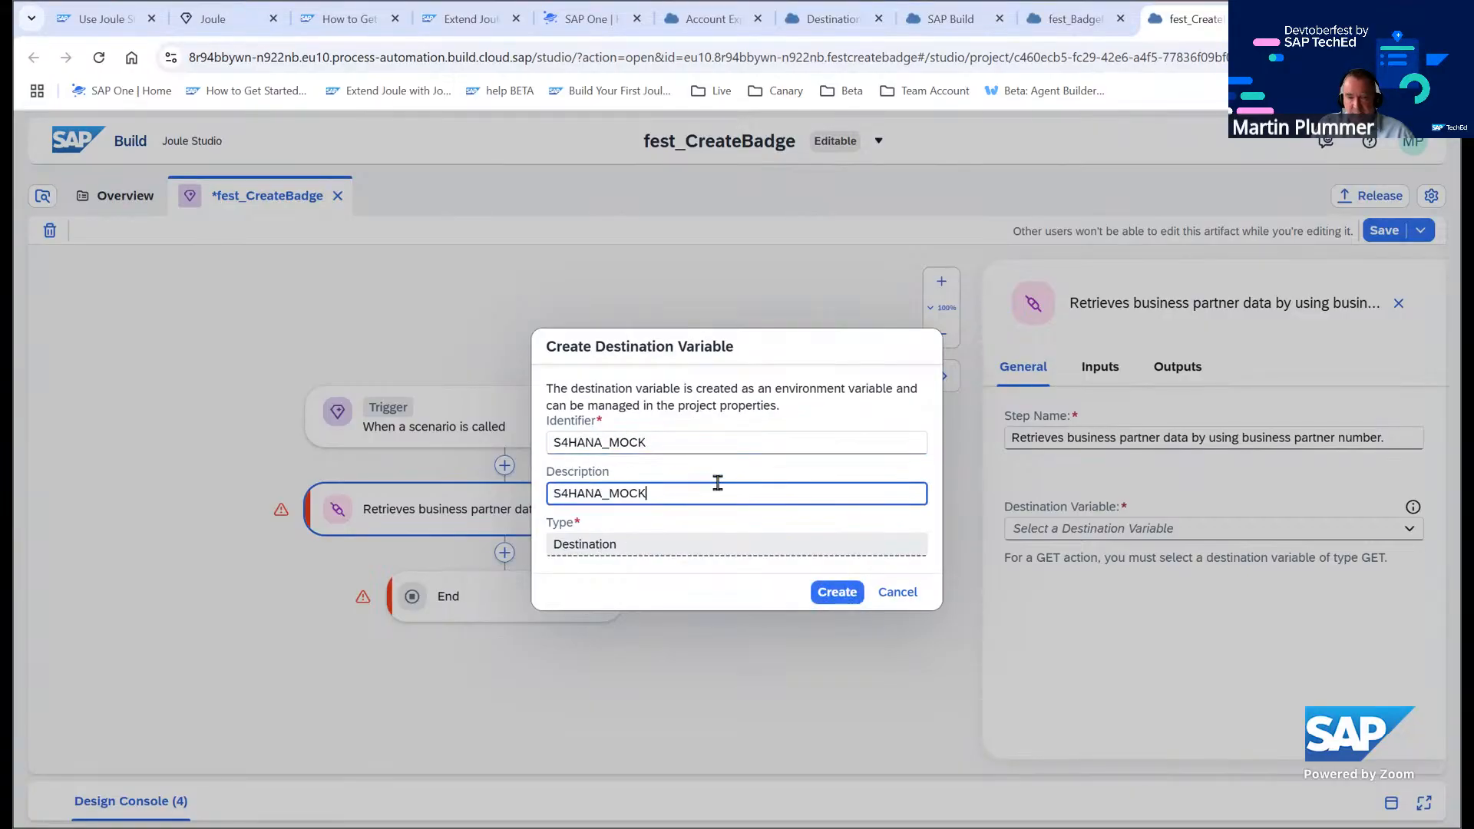
{"action": "left_click", "coordinate": [837, 594]}
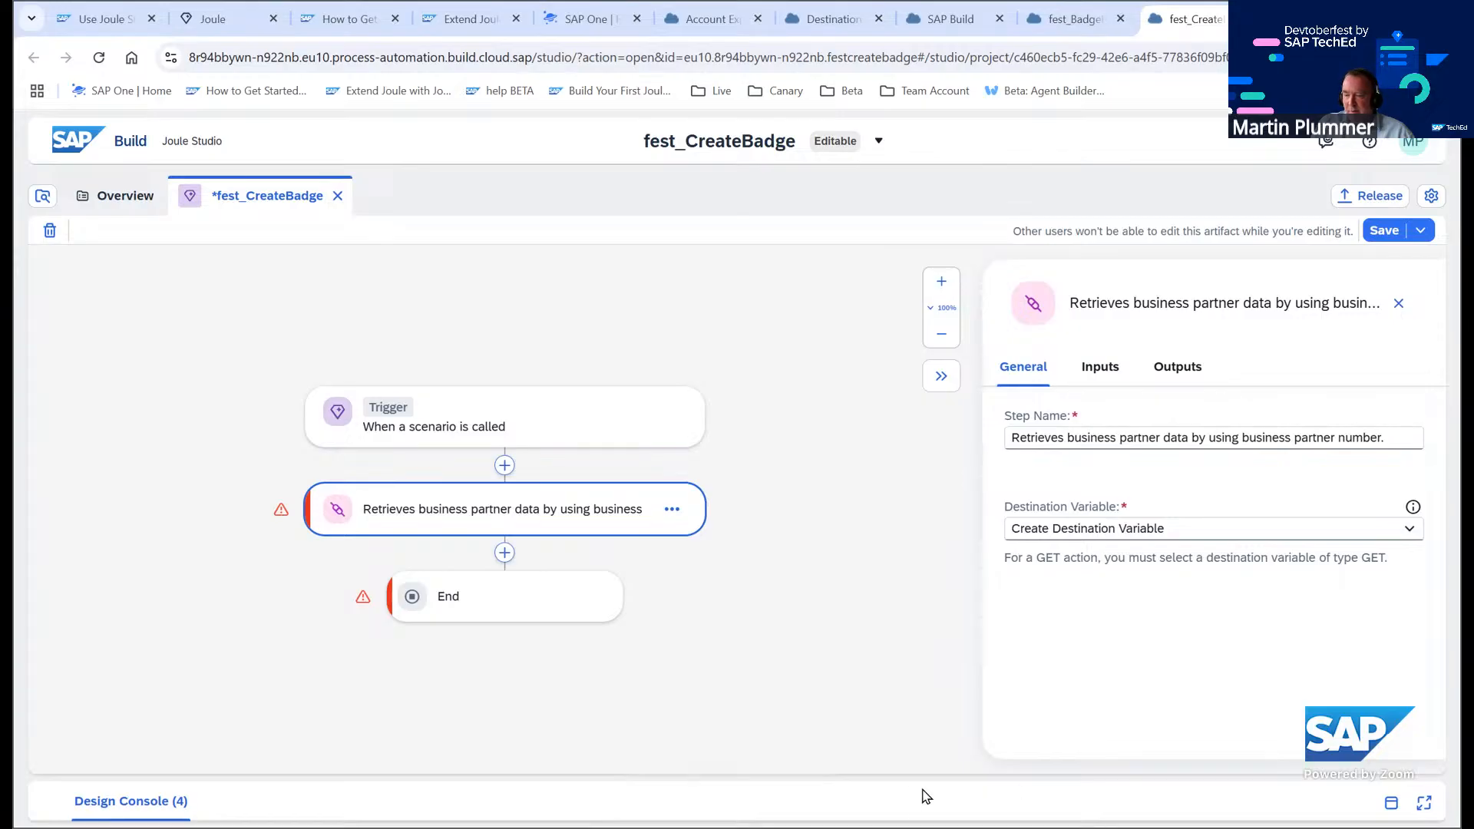
Review the errors and warnings listed in the design console
{"action": "left_click", "coordinate": [1391, 802]}
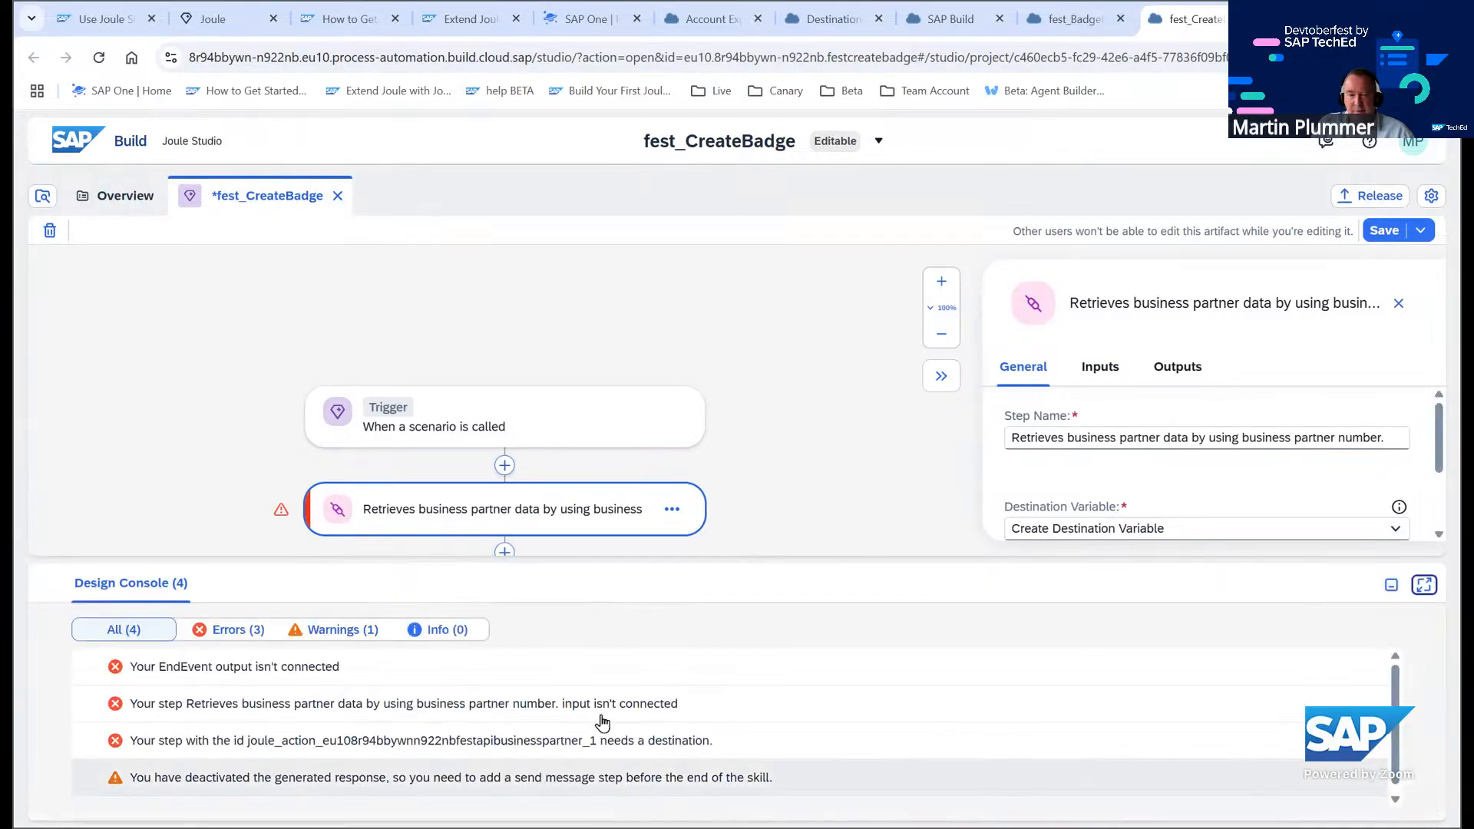
{"action": "scroll", "coordinate": [169, 756], "scroll_direction": "down", "scroll_amount": 1}
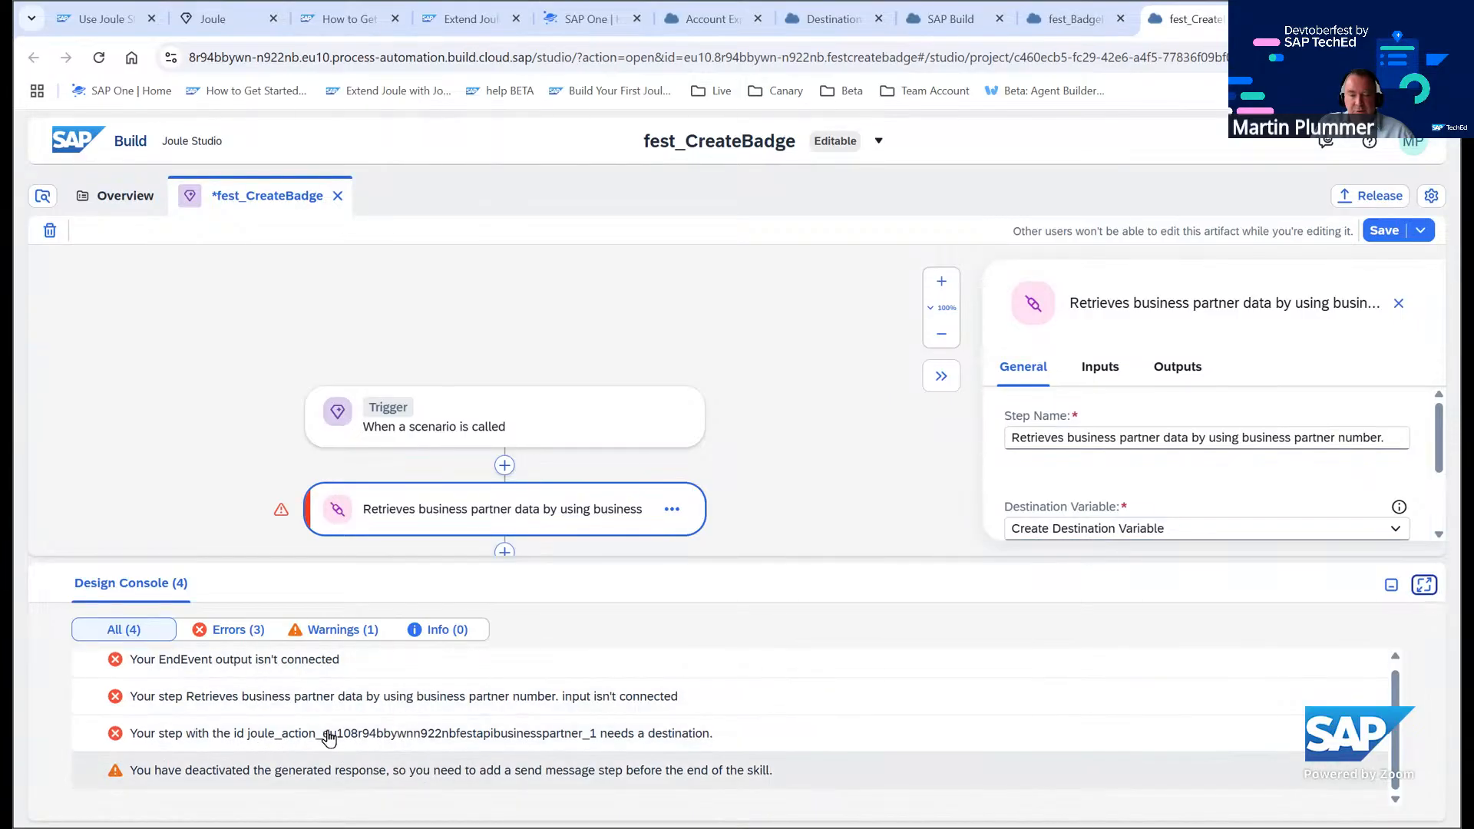
{"action": "left_click", "coordinate": [910, 511]}
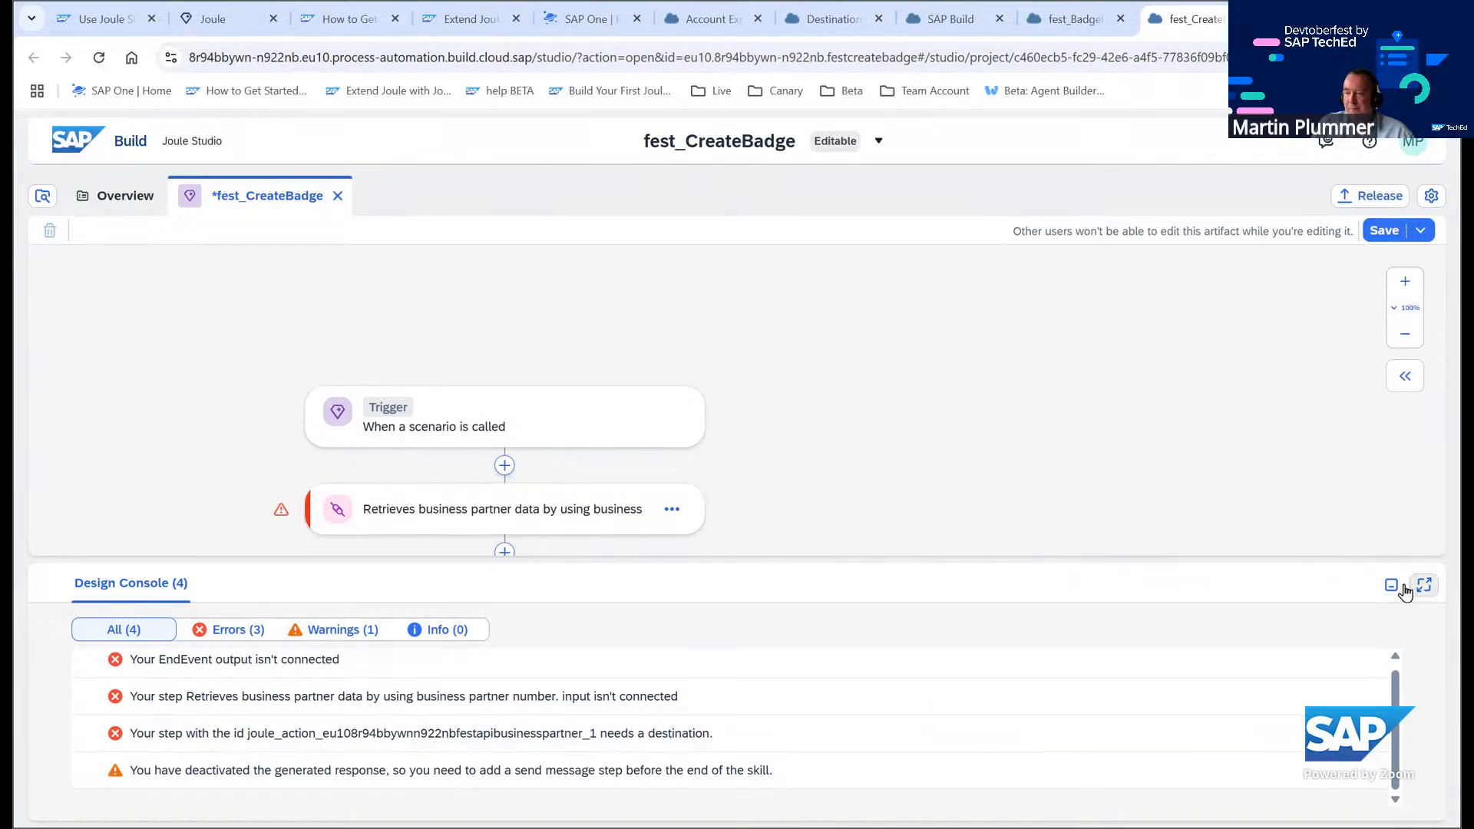
{"action": "left_click", "coordinate": [1402, 588]}
{"action": "left_click", "coordinate": [1405, 376]}
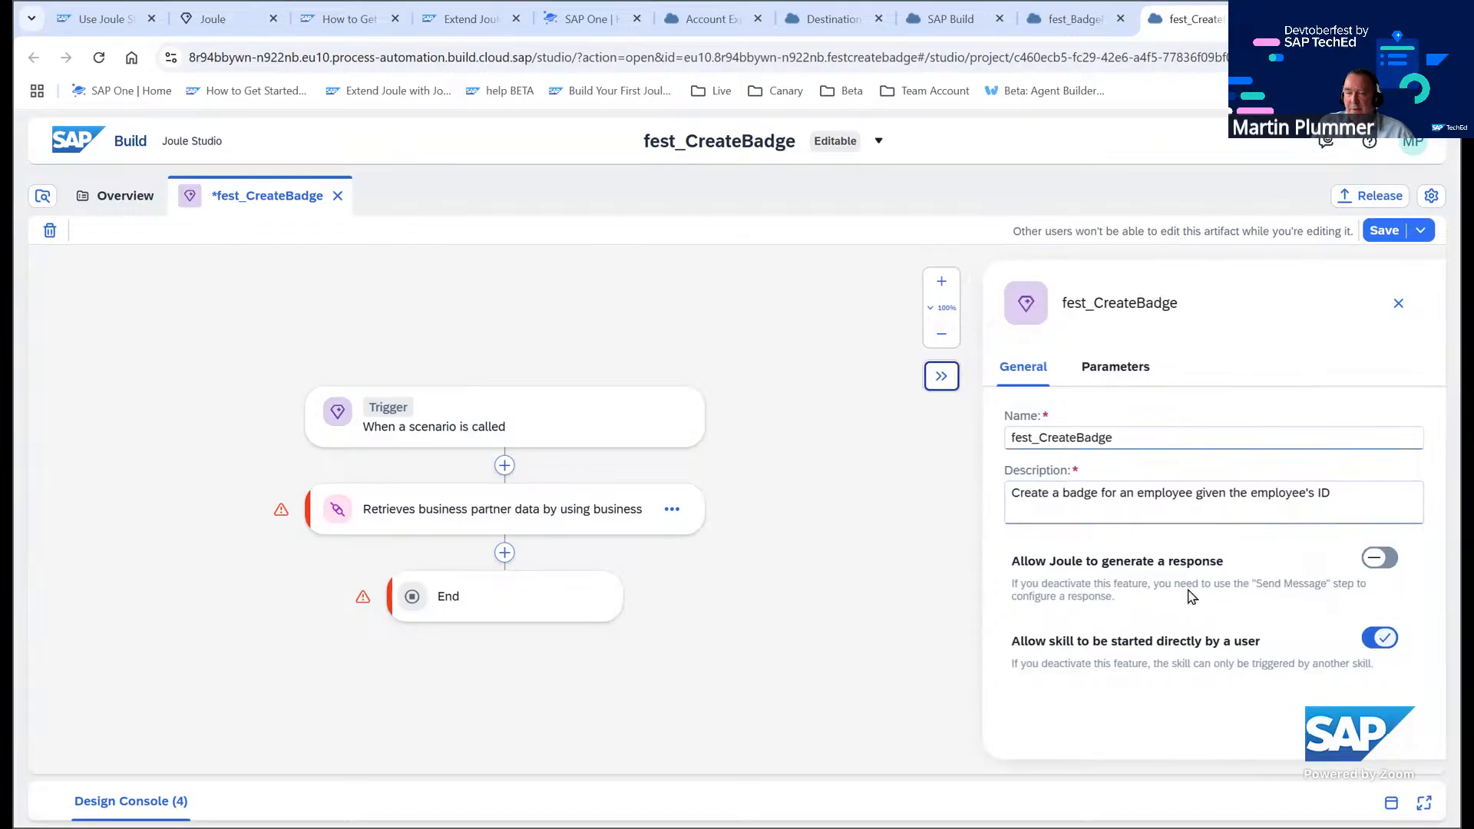
Select S4HANA_MOCK as the business partner step's destination variable and save the skill
{"action": "left_click", "coordinate": [467, 518]}
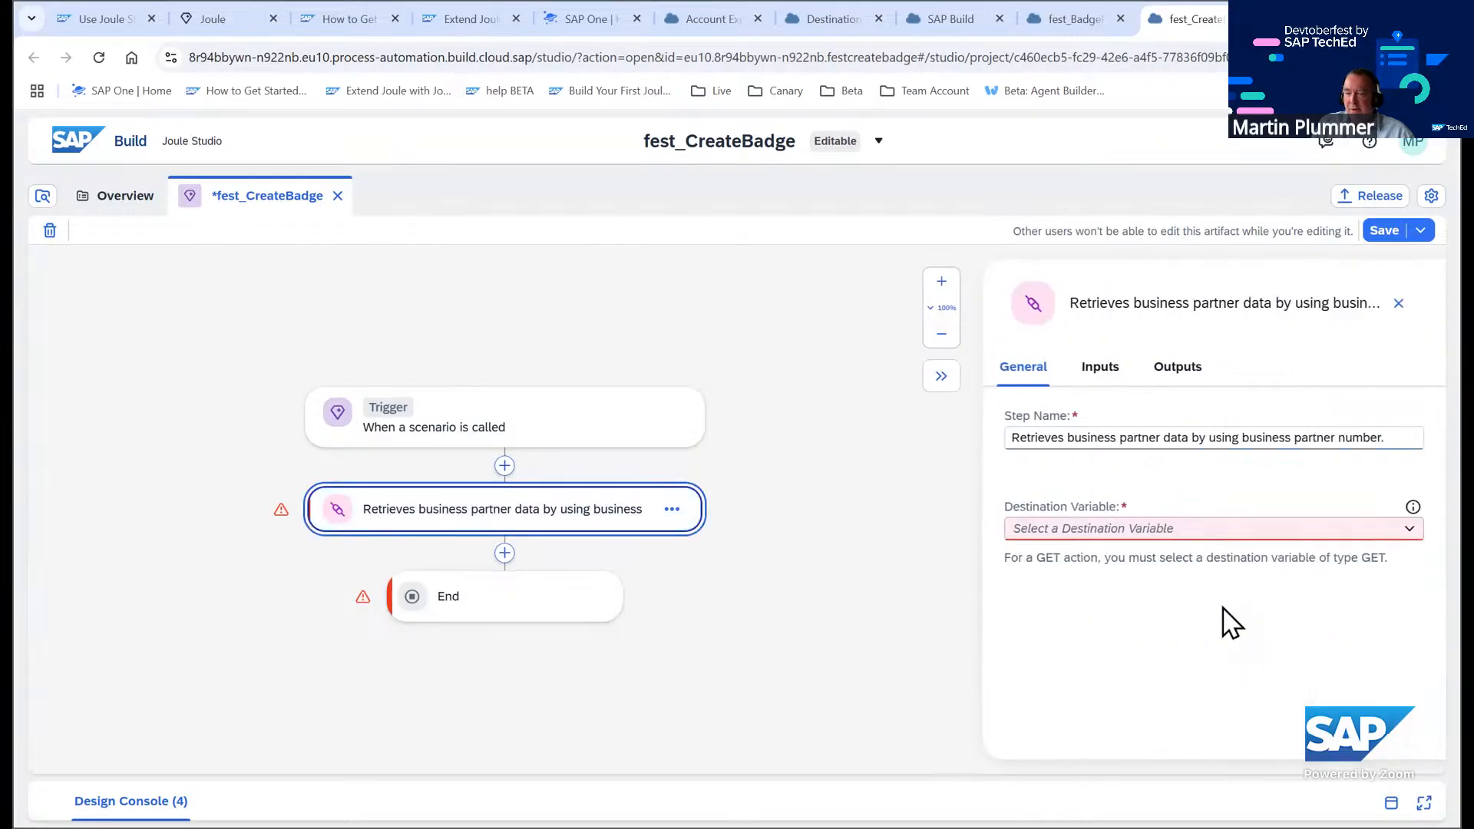
{"action": "left_click", "coordinate": [1414, 522]}
{"action": "left_click", "coordinate": [1086, 588]}
{"action": "left_click", "coordinate": [913, 650]}
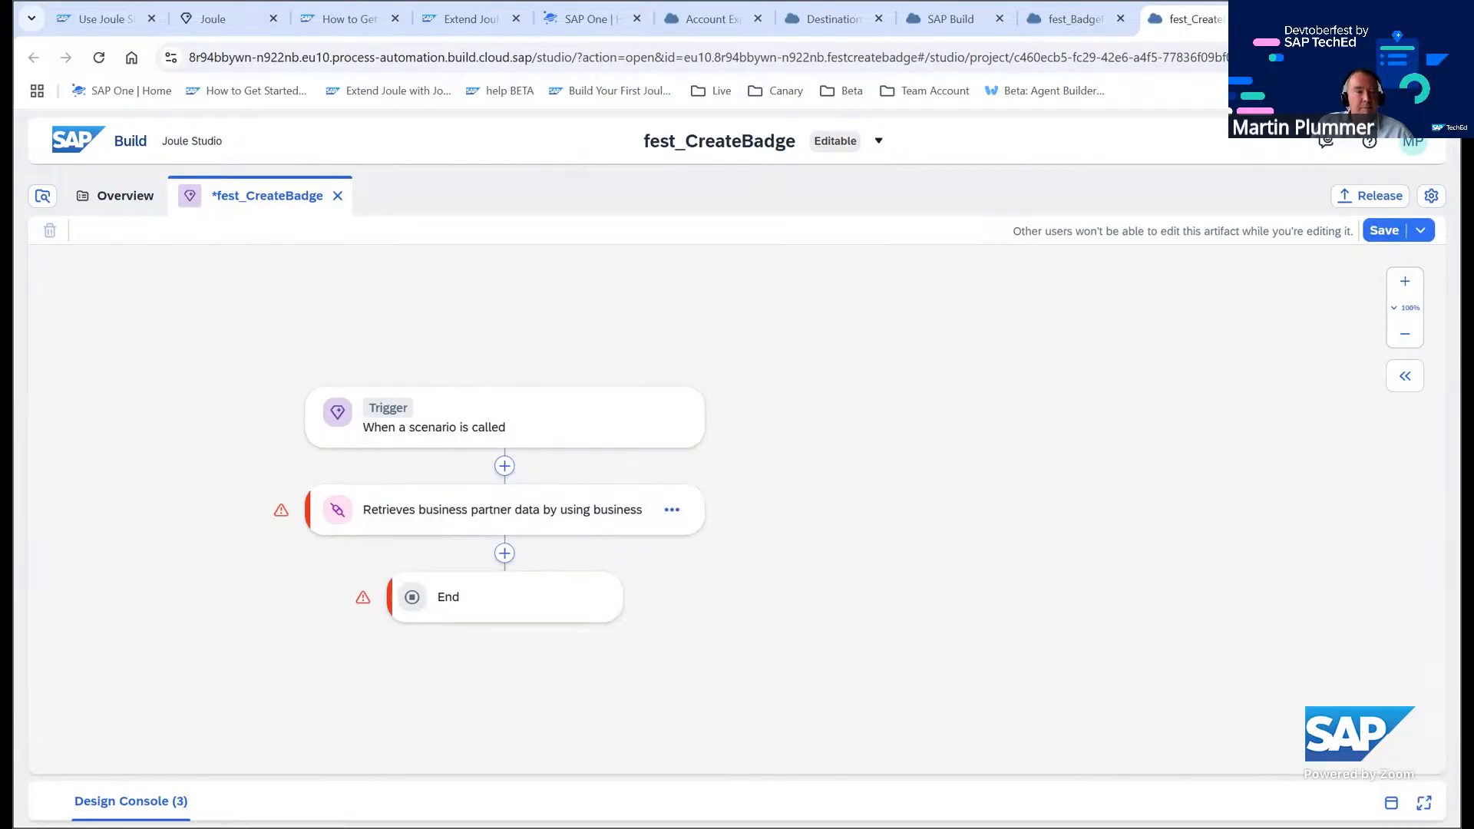
{"action": "key", "text": "ctrl+s"}
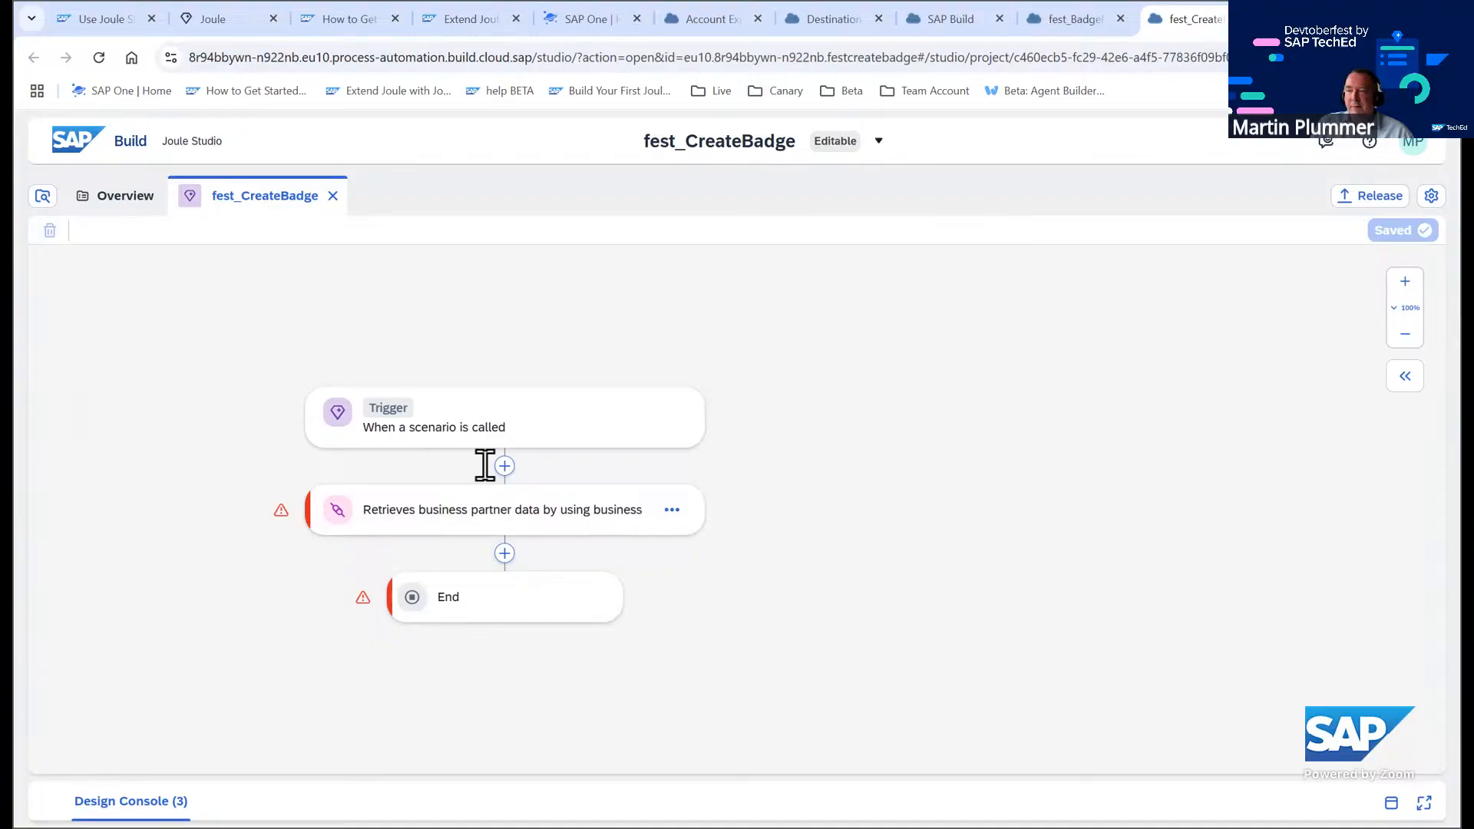
Map the step's BusinessPartner input to the EmployeeID skill input
{"action": "left_click", "coordinate": [526, 529]}
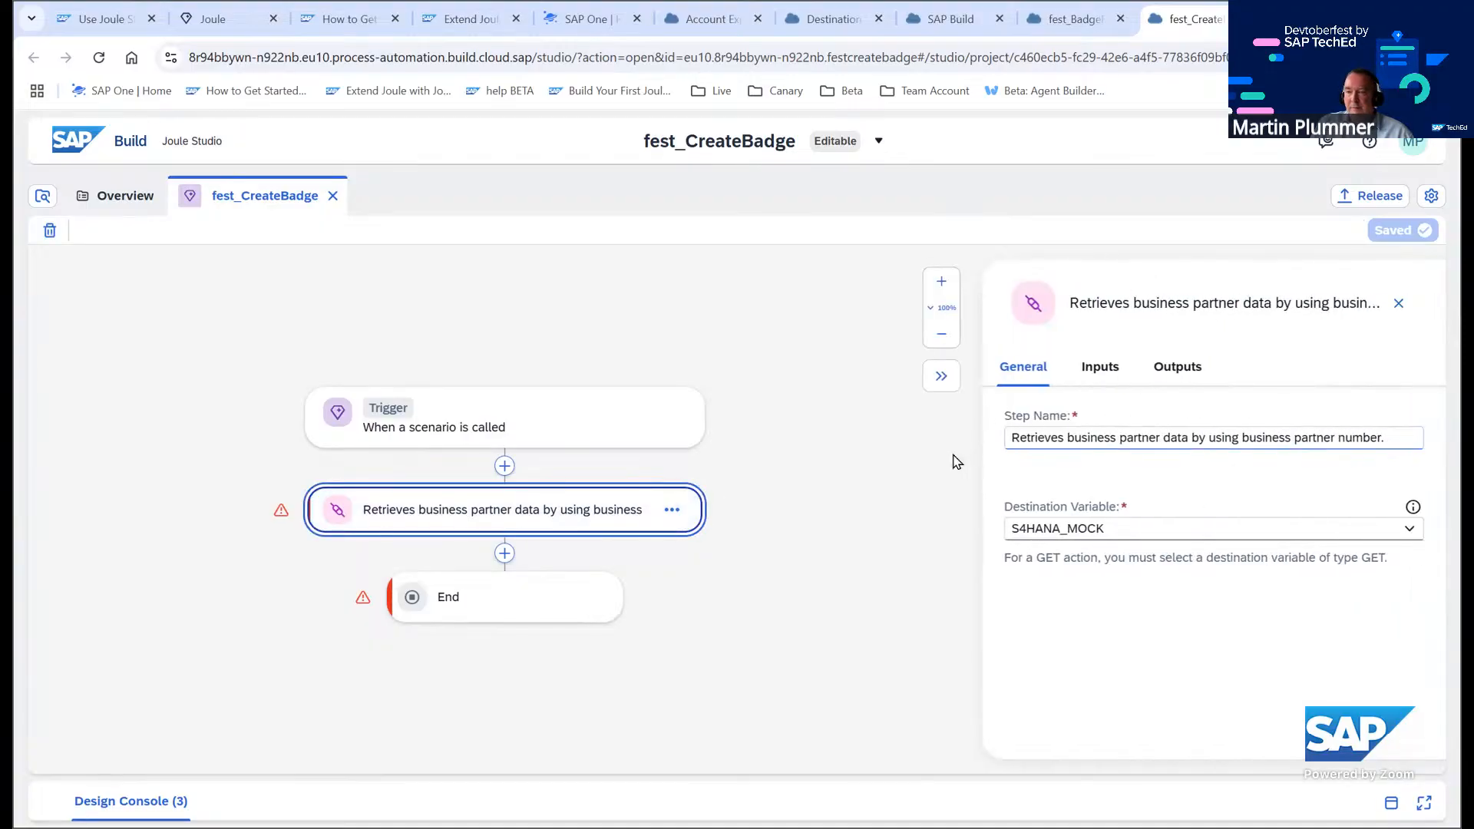
{"action": "left_click", "coordinate": [1096, 374]}
{"action": "left_click", "coordinate": [1102, 451]}
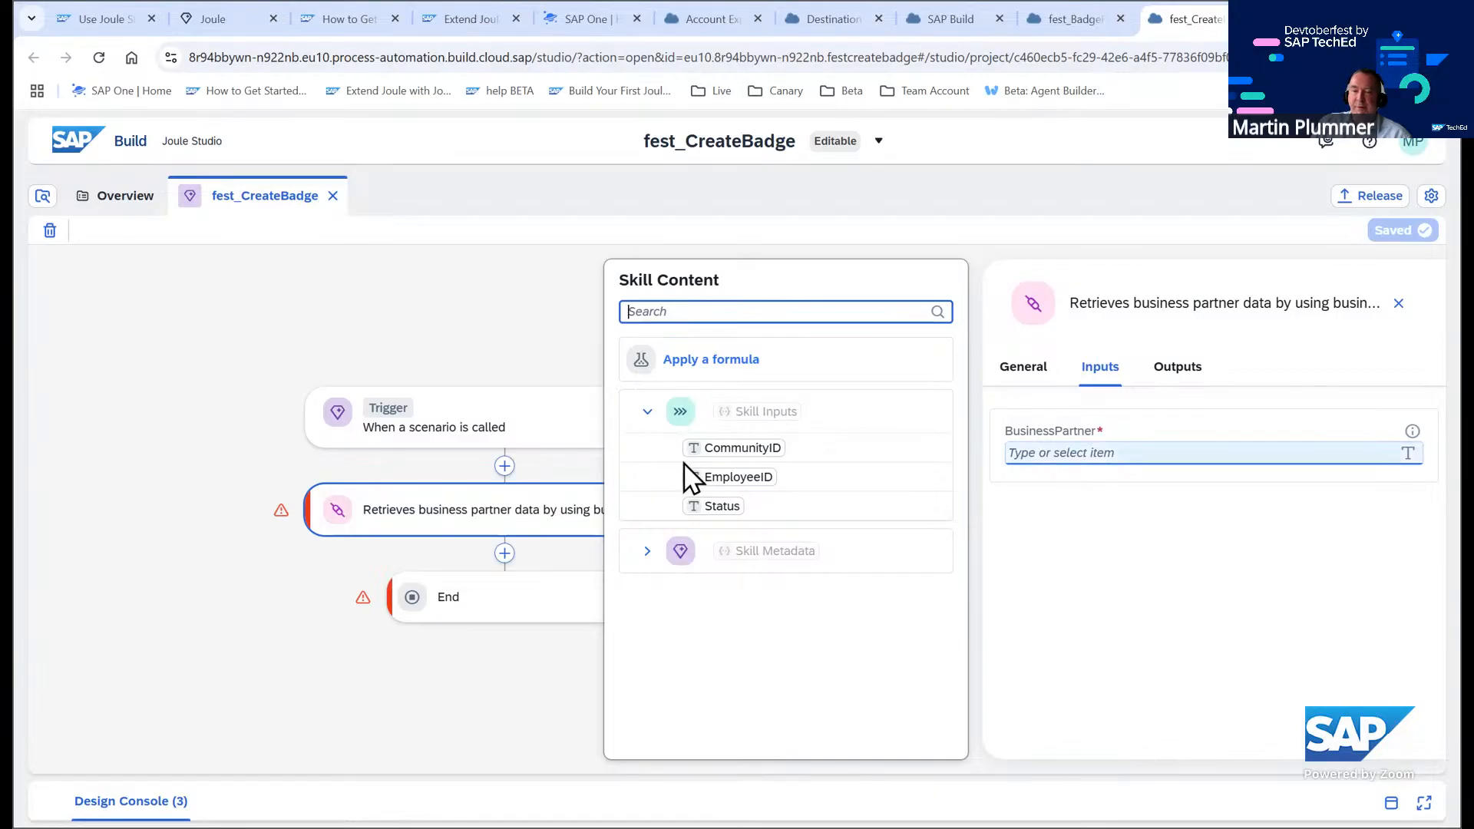
{"action": "left_click", "coordinate": [1048, 452]}
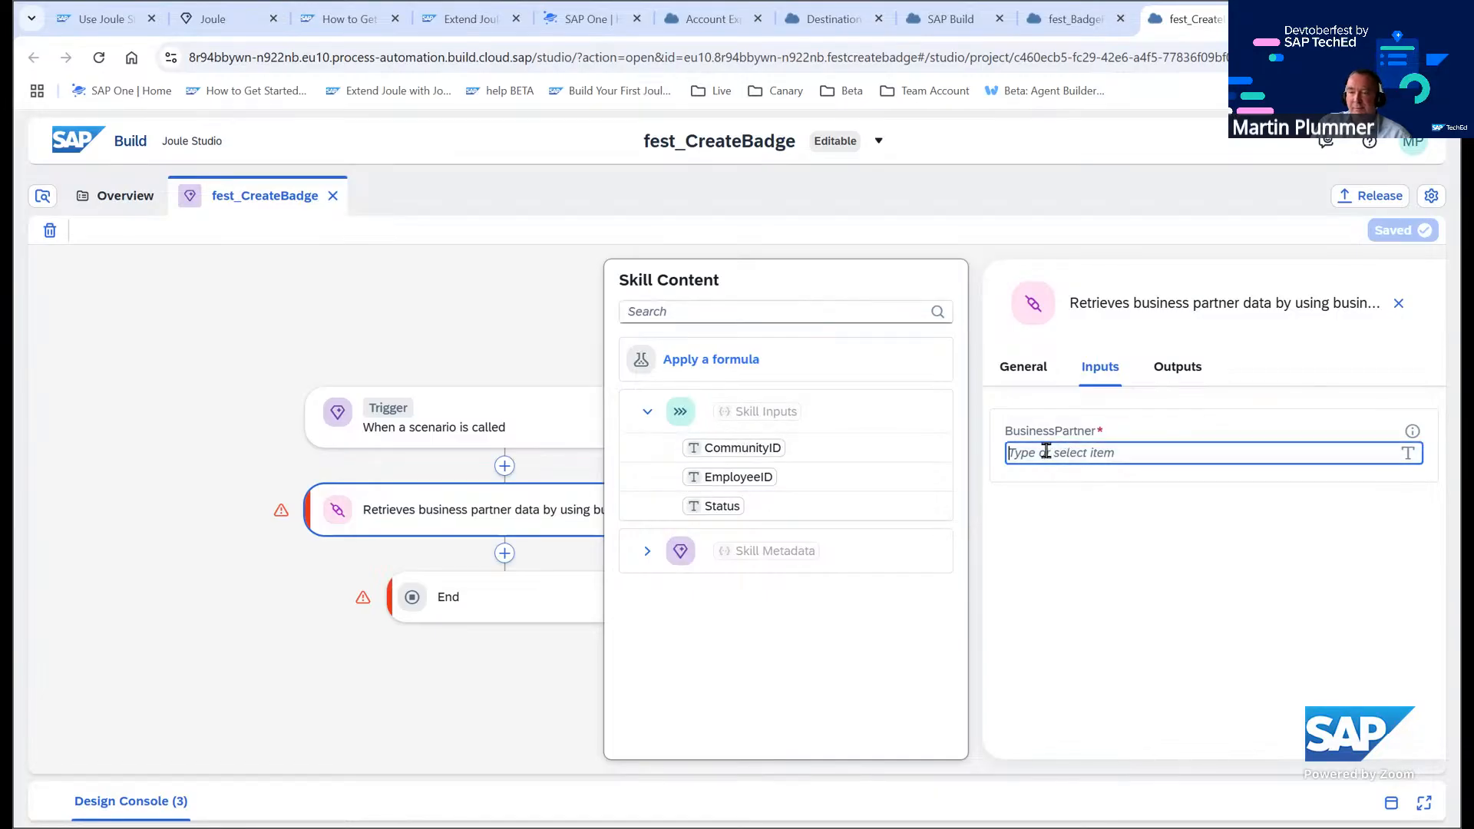
{"action": "left_click", "coordinate": [736, 476]}
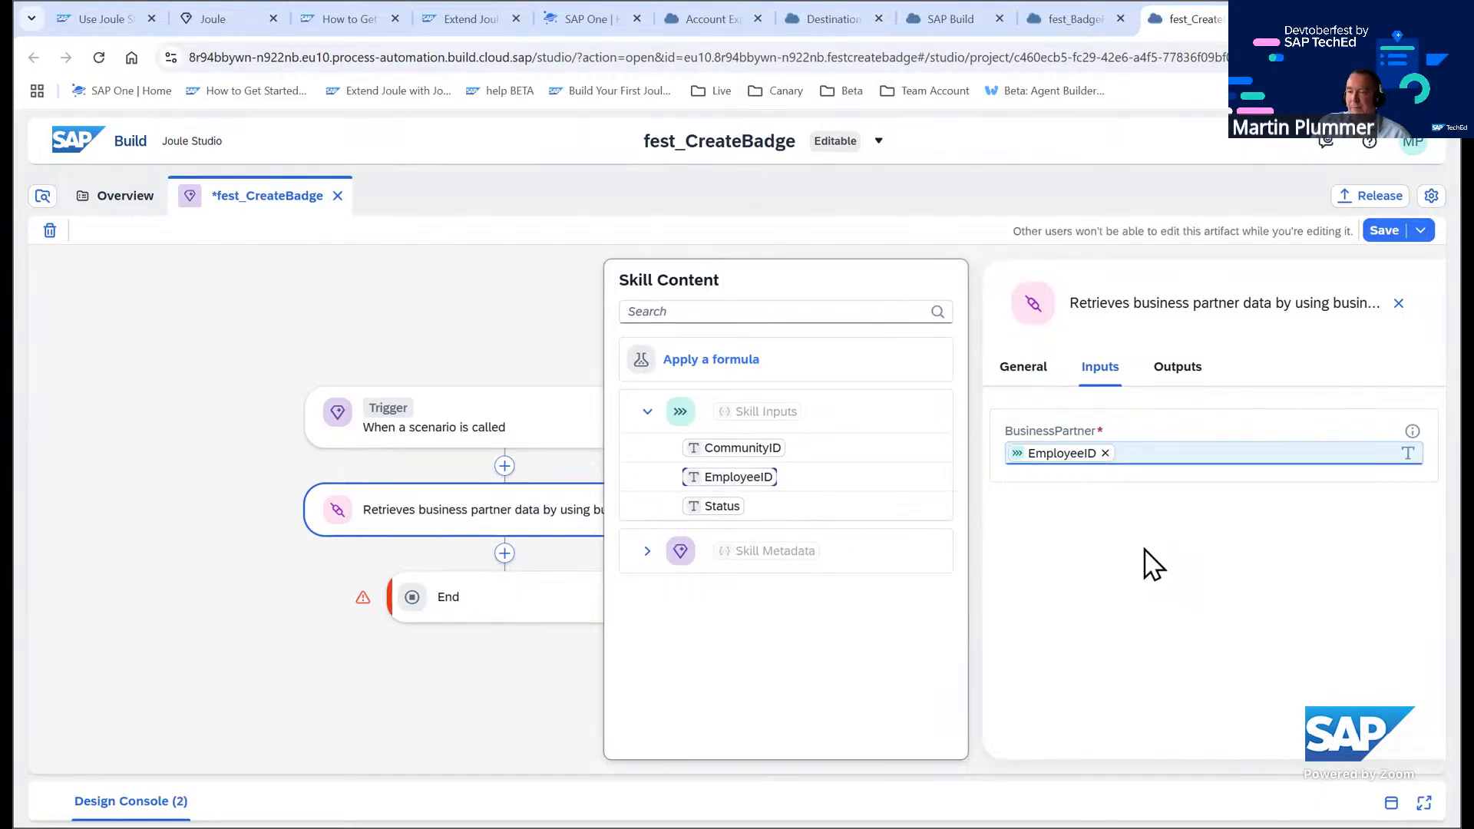
{"action": "left_click", "coordinate": [499, 305]}
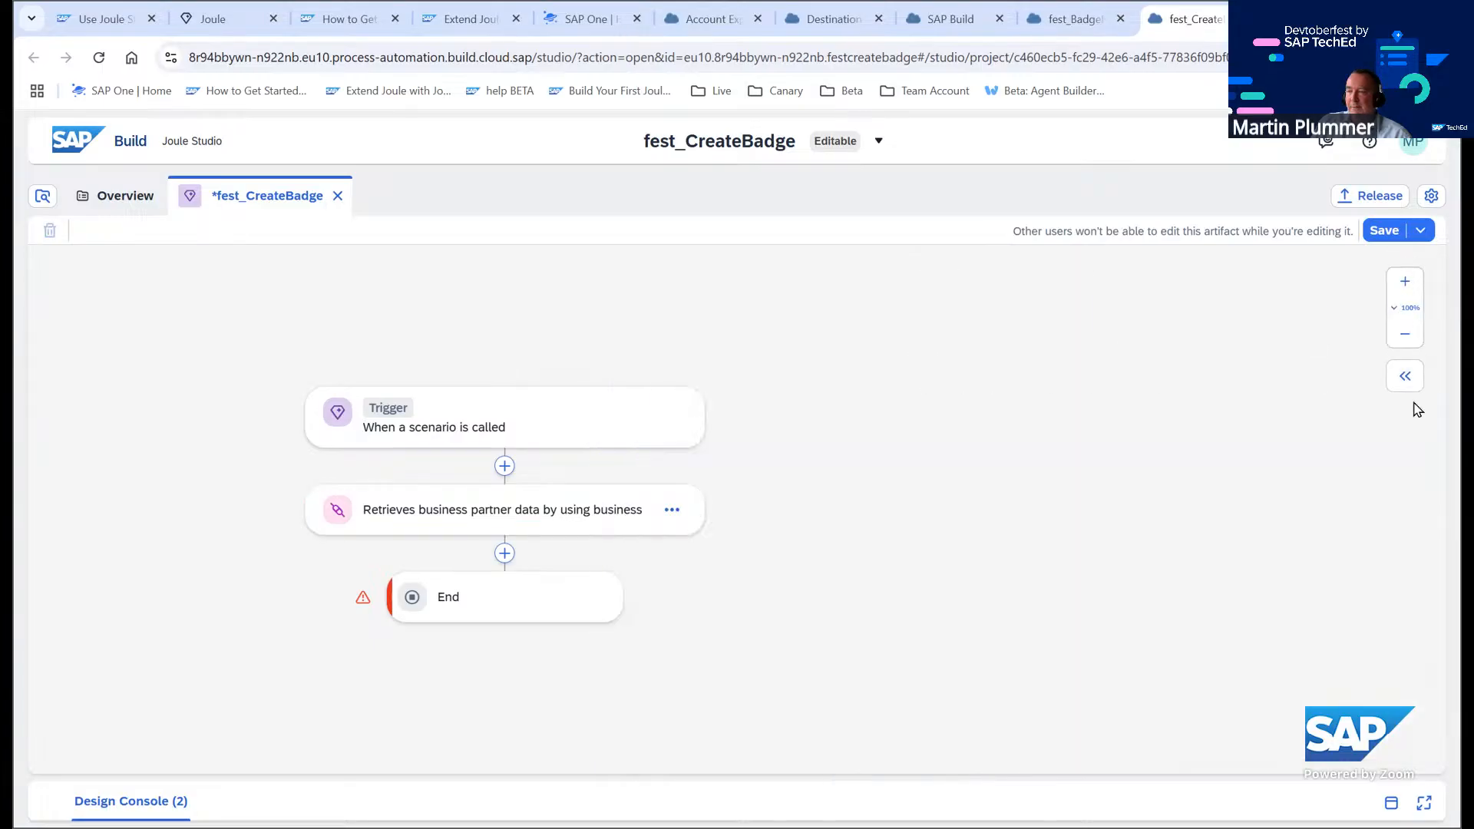
Review the skill's output parameters and the step's BusinessPartner input mapping, then save the skill
{"action": "left_click", "coordinate": [1406, 375]}
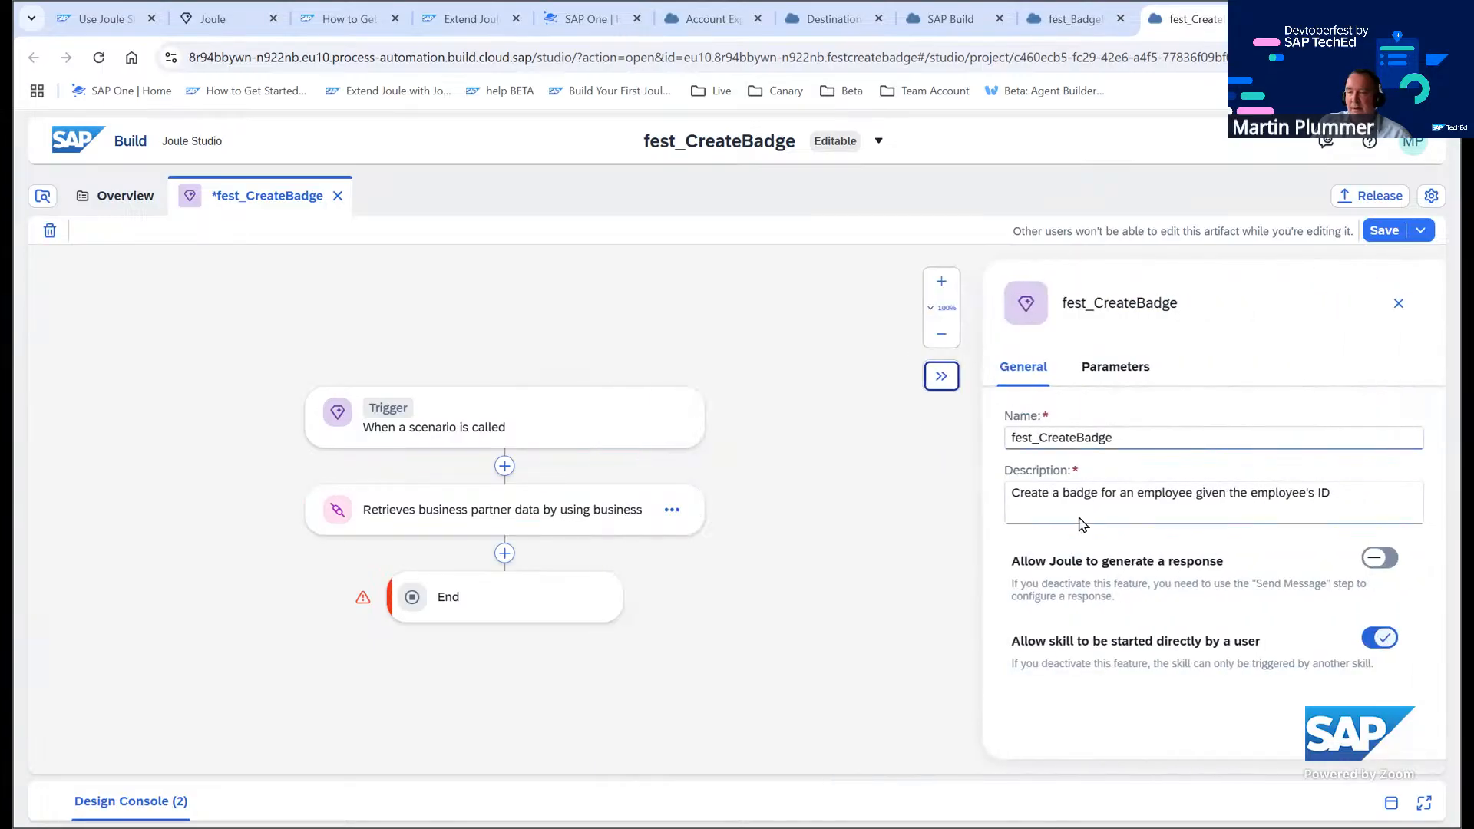
{"action": "left_click", "coordinate": [1121, 369]}
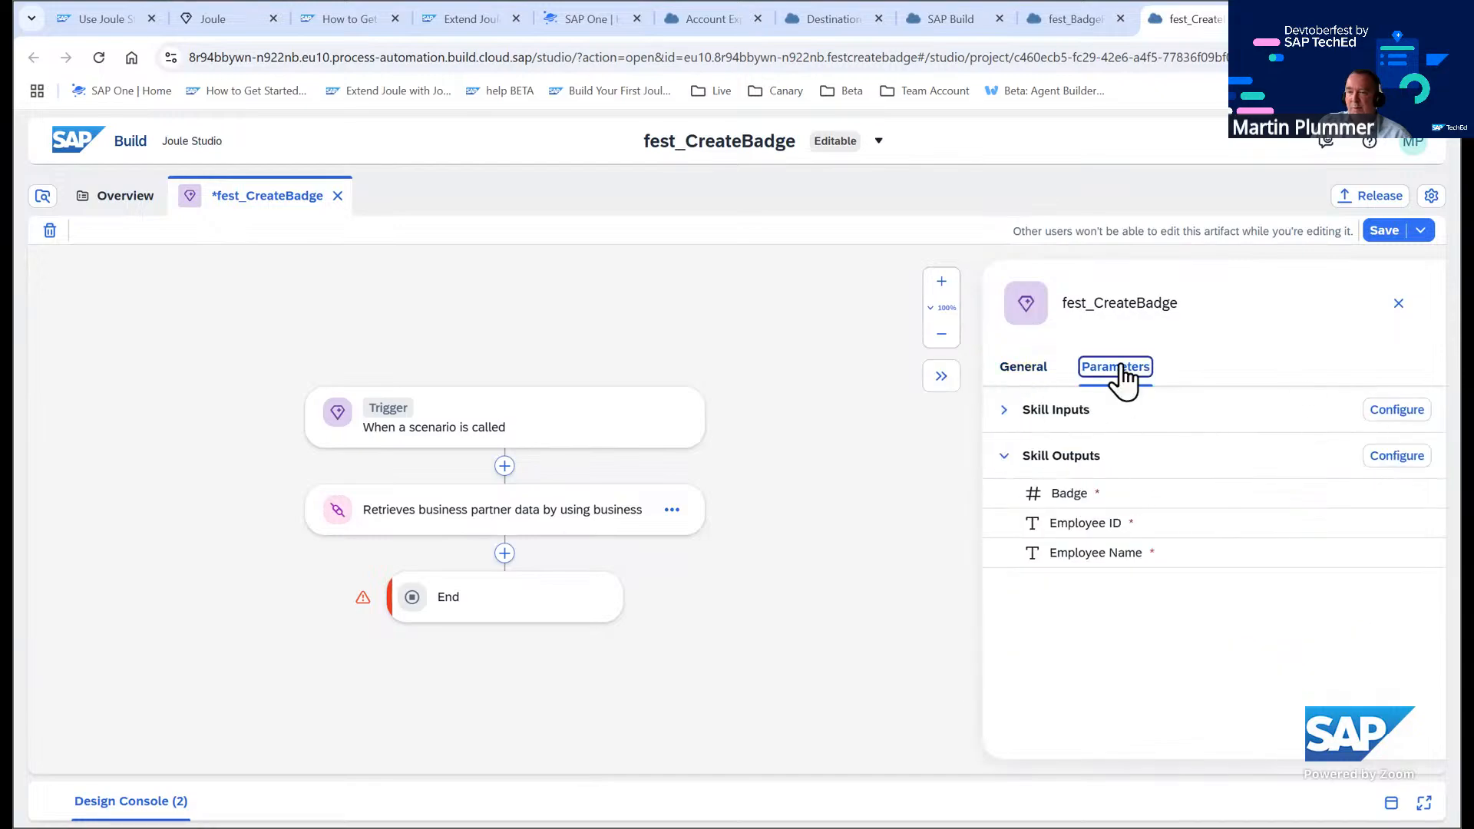
{"action": "left_click", "coordinate": [537, 510]}
{"action": "left_click", "coordinate": [1101, 367]}
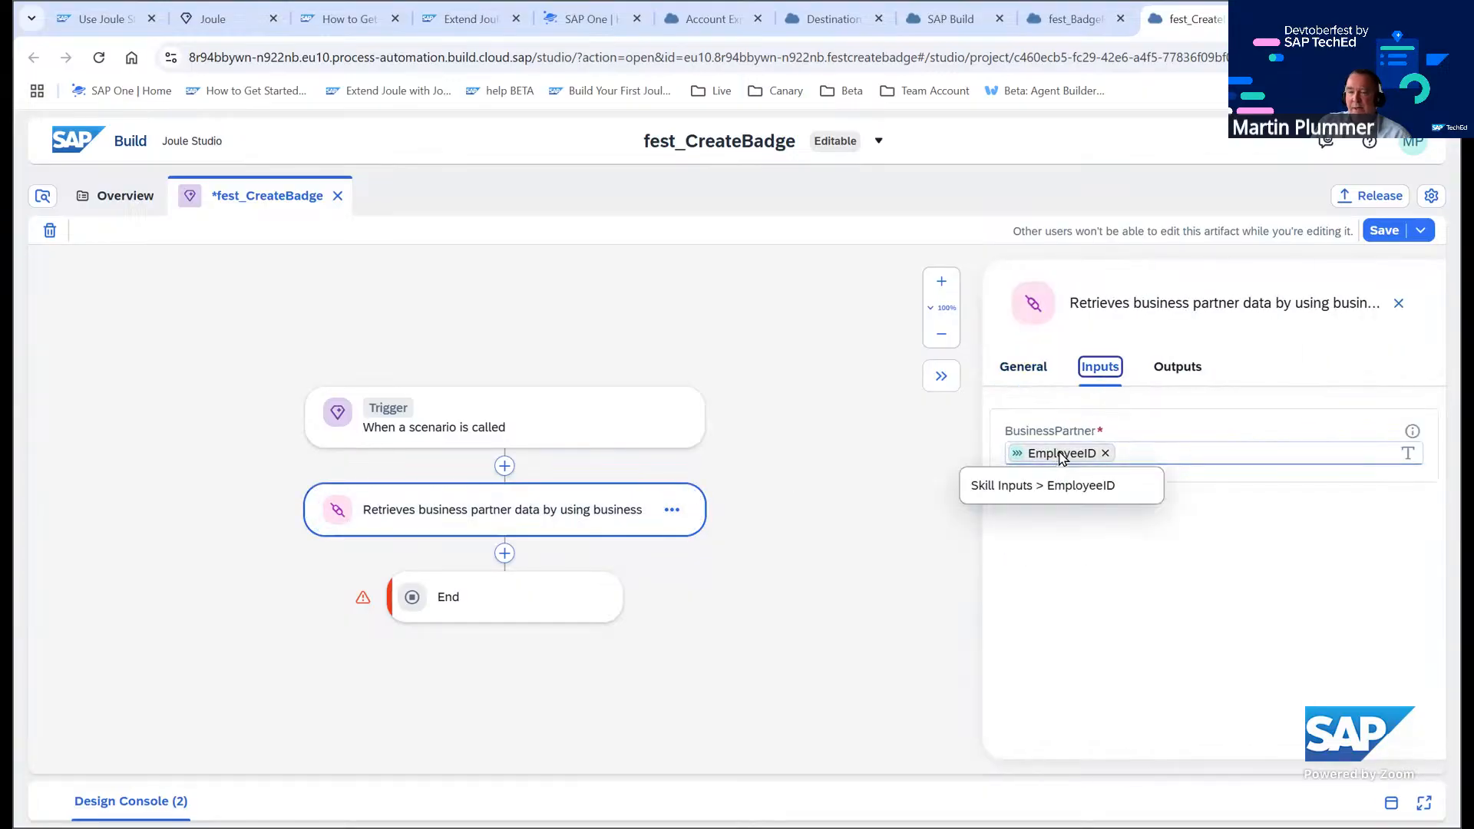
{"action": "left_click", "coordinate": [1269, 453]}
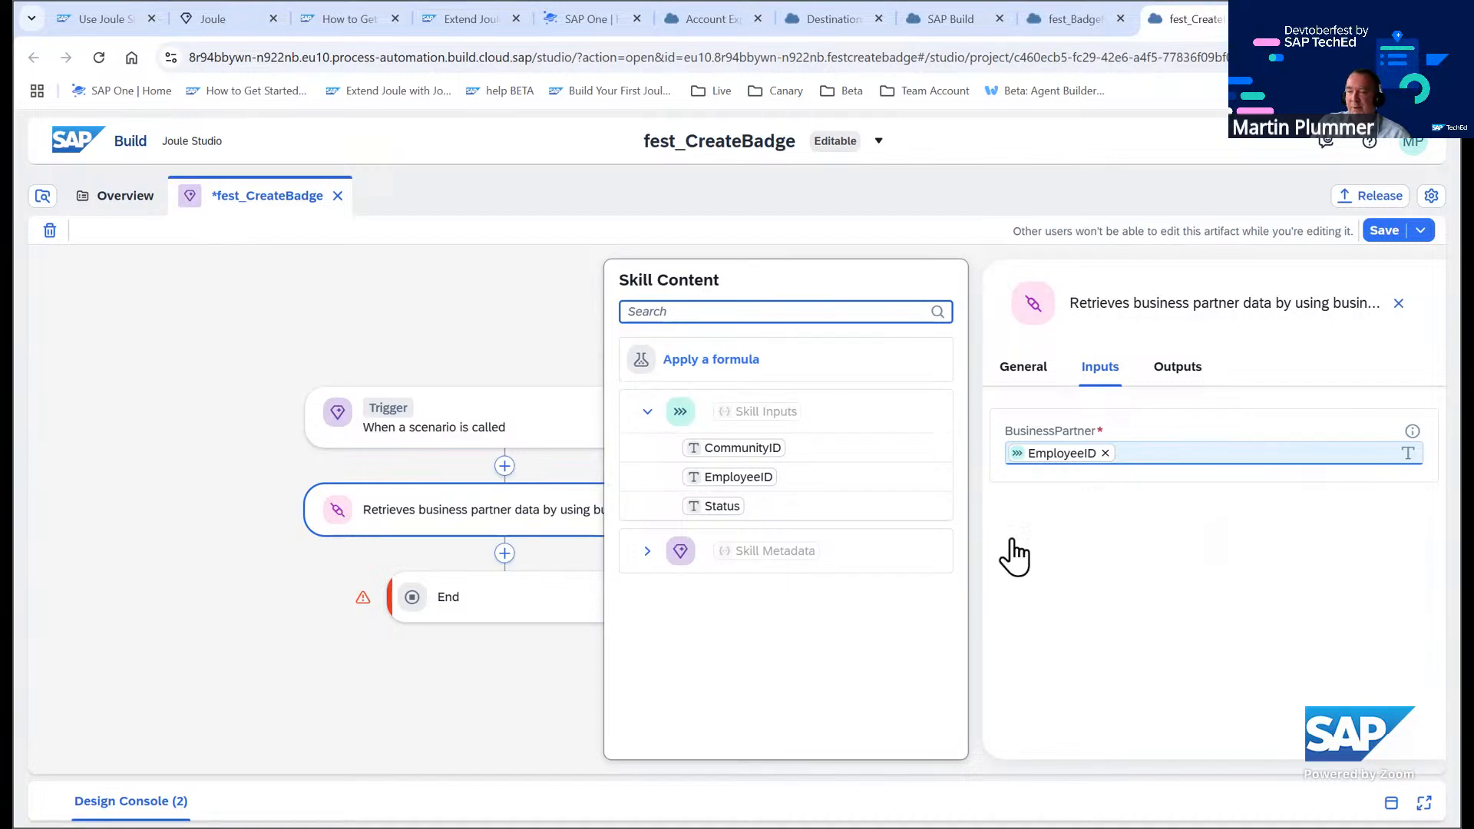
{"action": "left_click", "coordinate": [431, 322]}
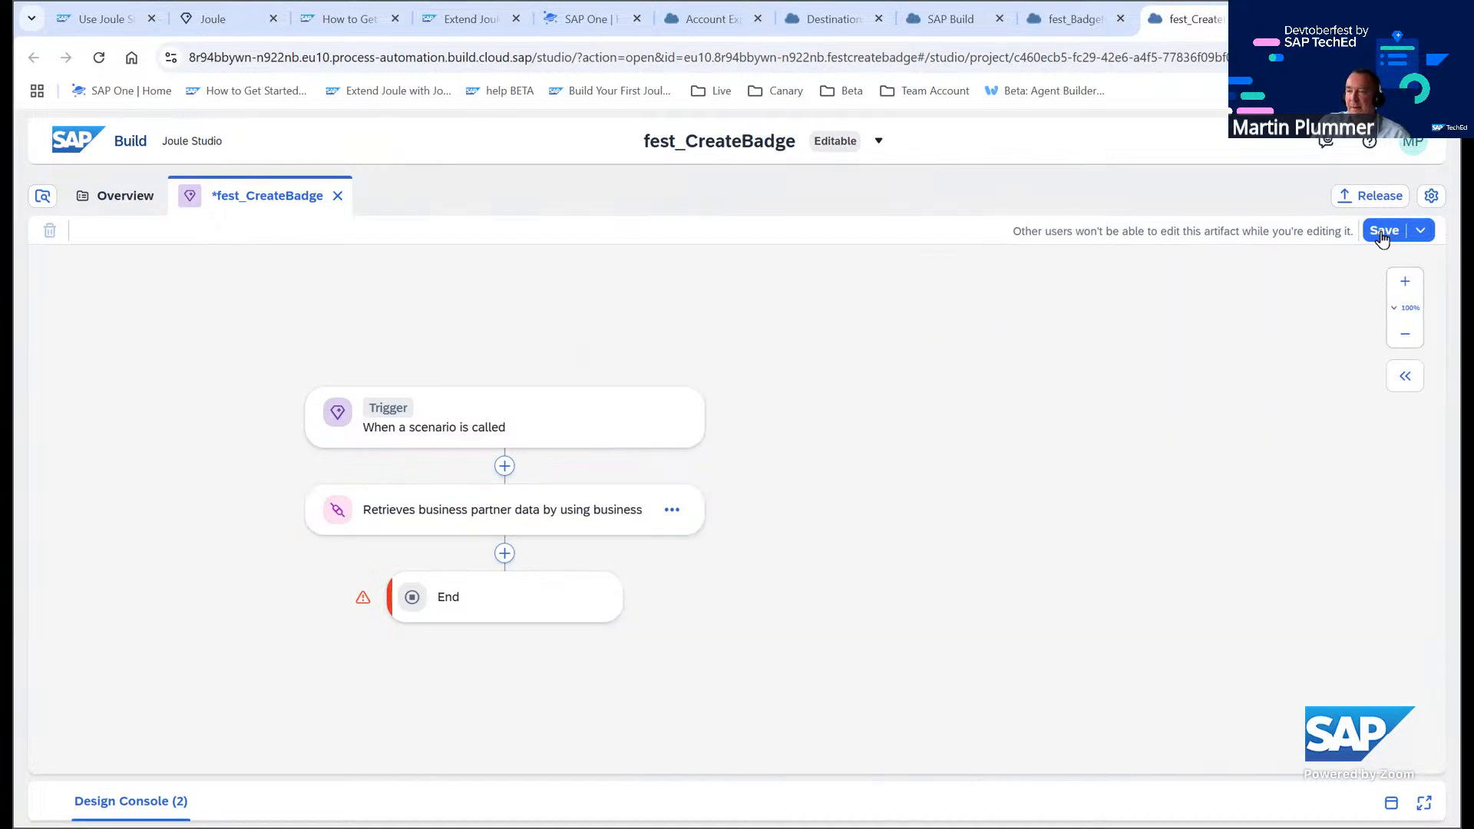
Expand the business partner step's output tree down to the A_BusinessPartnerType fields
{"action": "left_click", "coordinate": [1405, 376]}
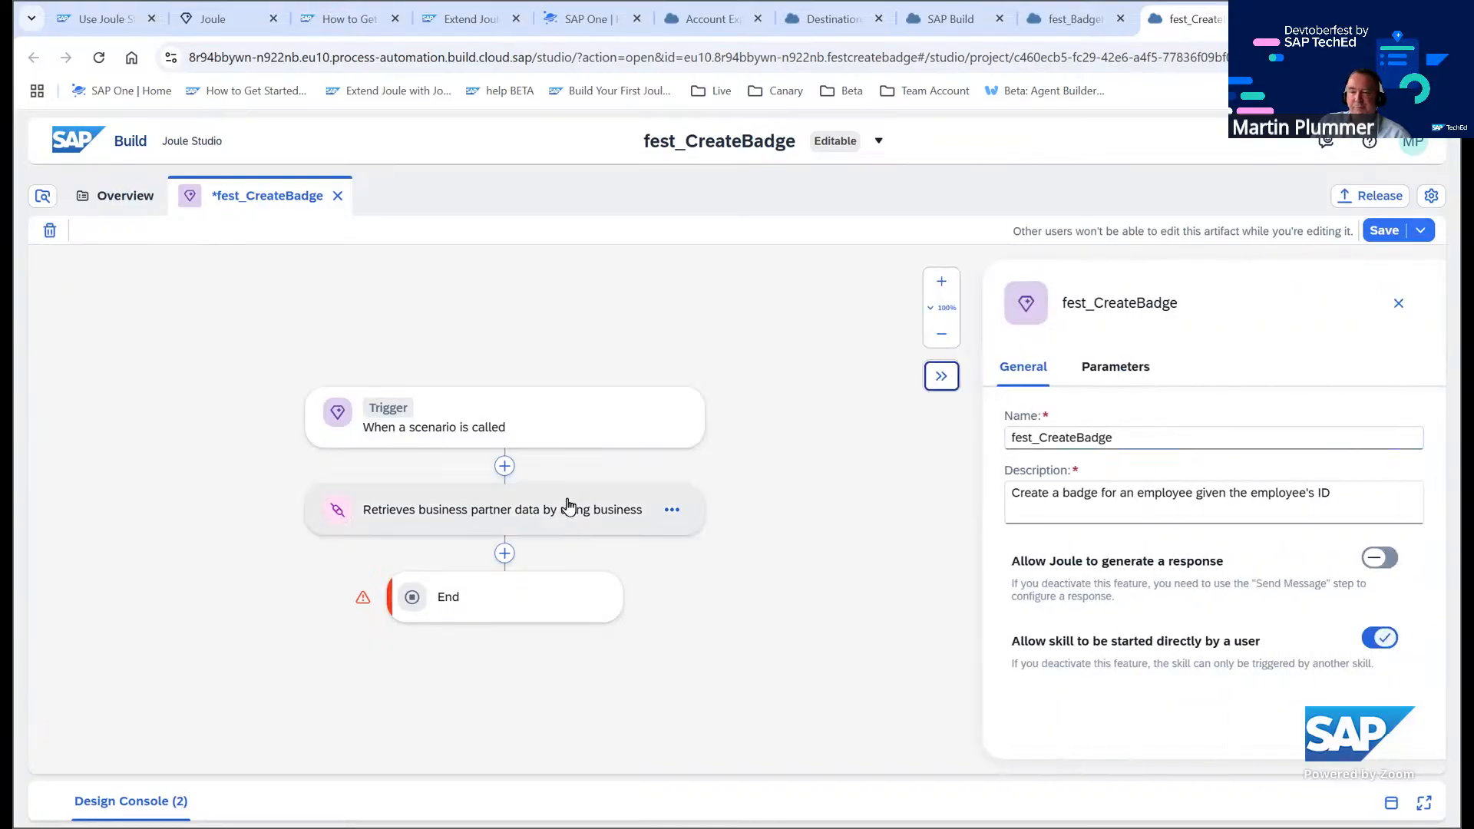
{"action": "left_click", "coordinate": [611, 525]}
{"action": "left_click", "coordinate": [1104, 370]}
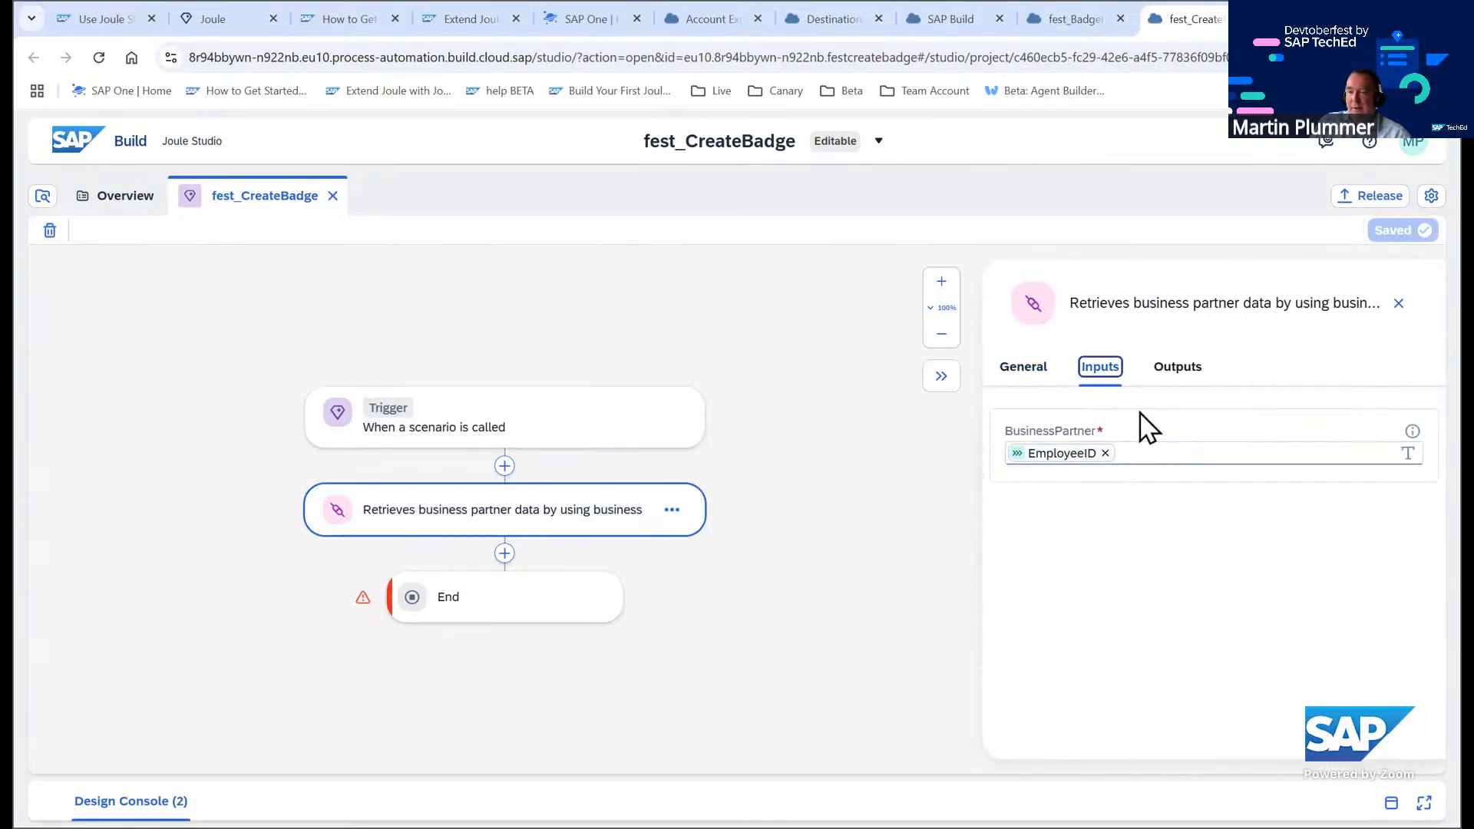
{"action": "left_click", "coordinate": [1175, 369]}
{"action": "left_click", "coordinate": [1008, 471]}
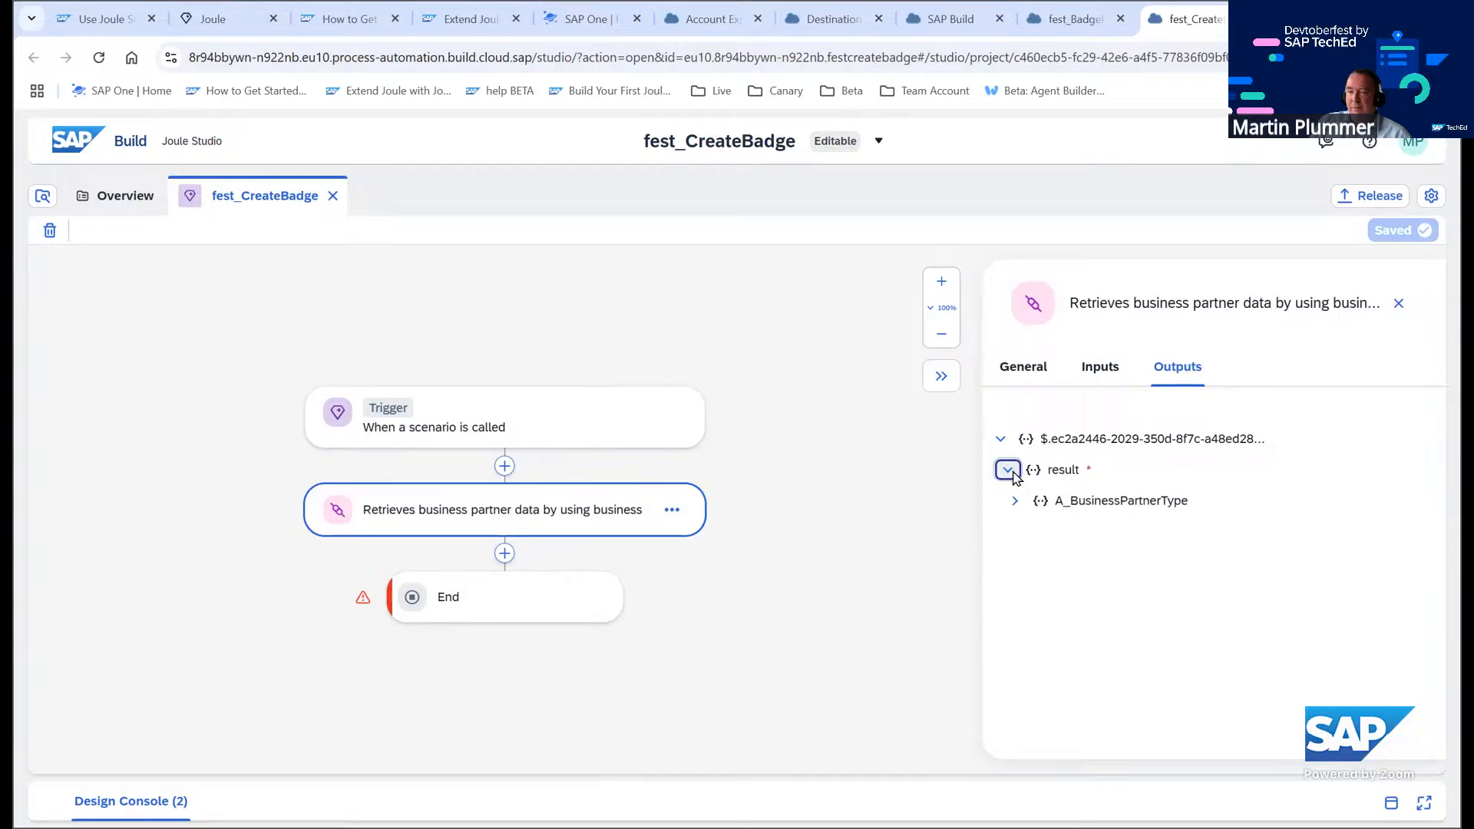
{"action": "left_click", "coordinate": [1015, 502]}
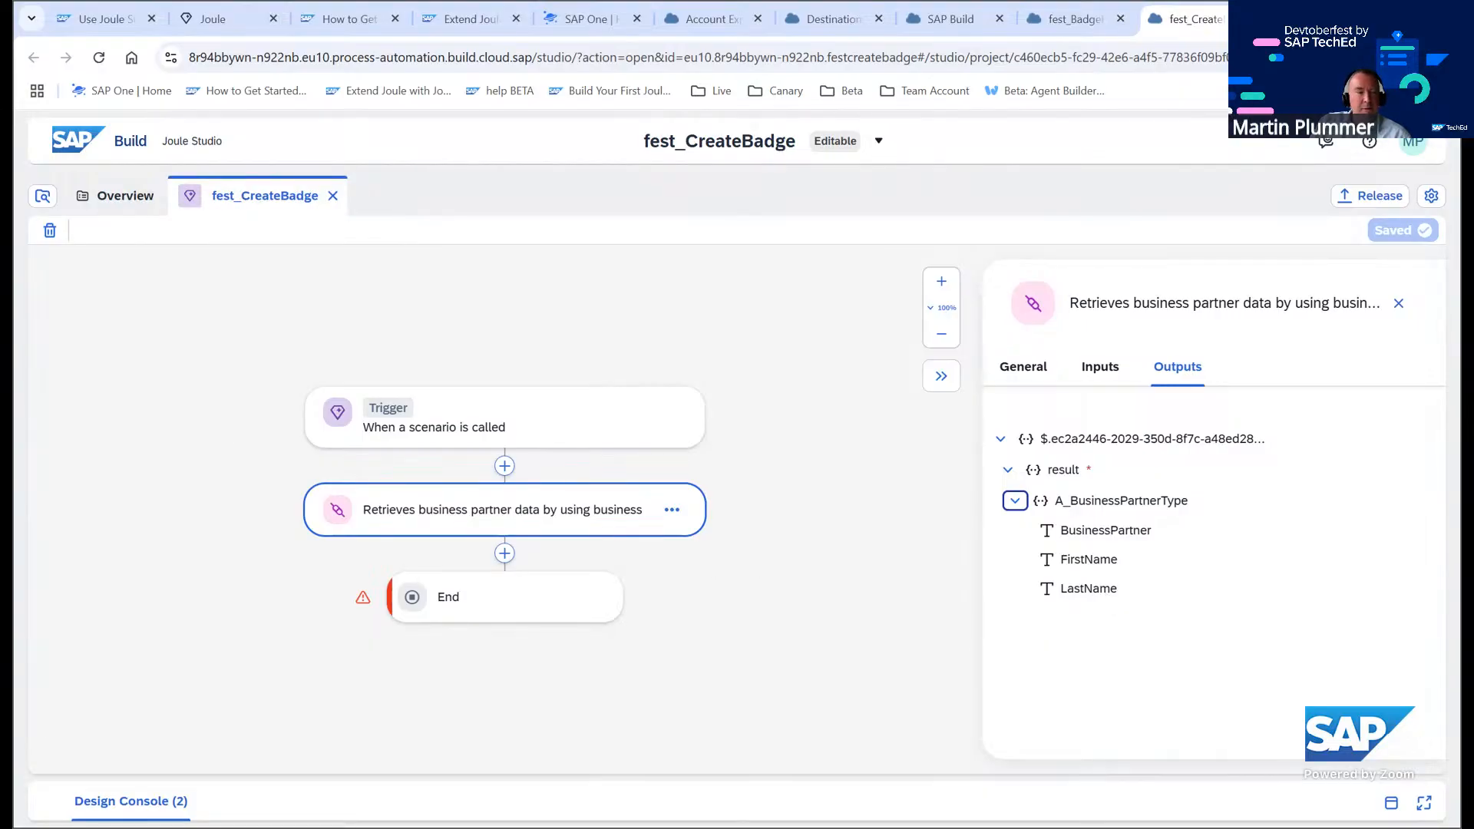
Read through the tutorial's Add First Action instructions, then return to the skill editor
{"action": "left_click", "coordinate": [92, 18]}
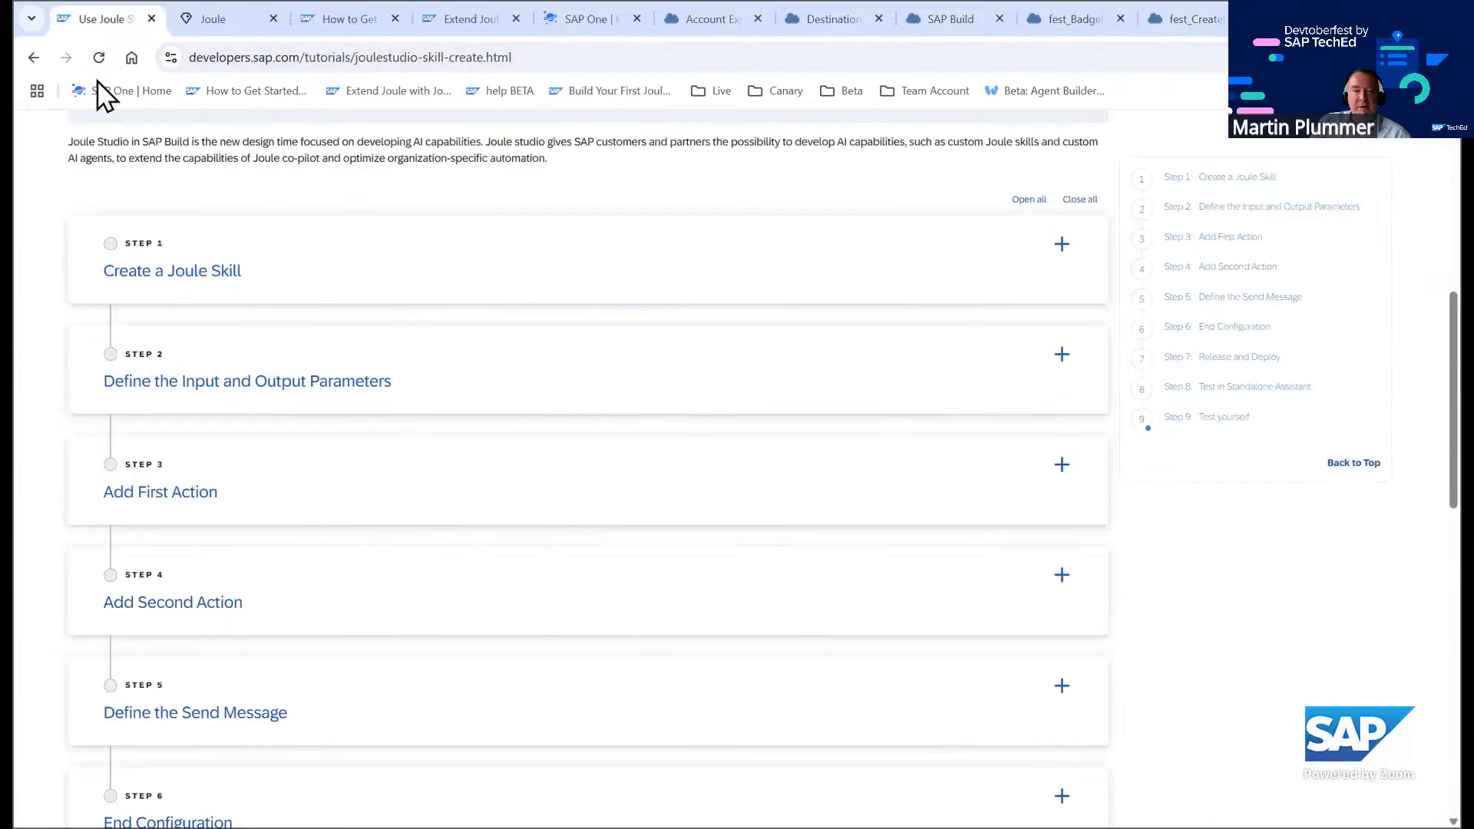
{"action": "left_click", "coordinate": [175, 514]}
{"action": "scroll", "coordinate": [428, 484], "scroll_direction": "down", "scroll_amount": 5}
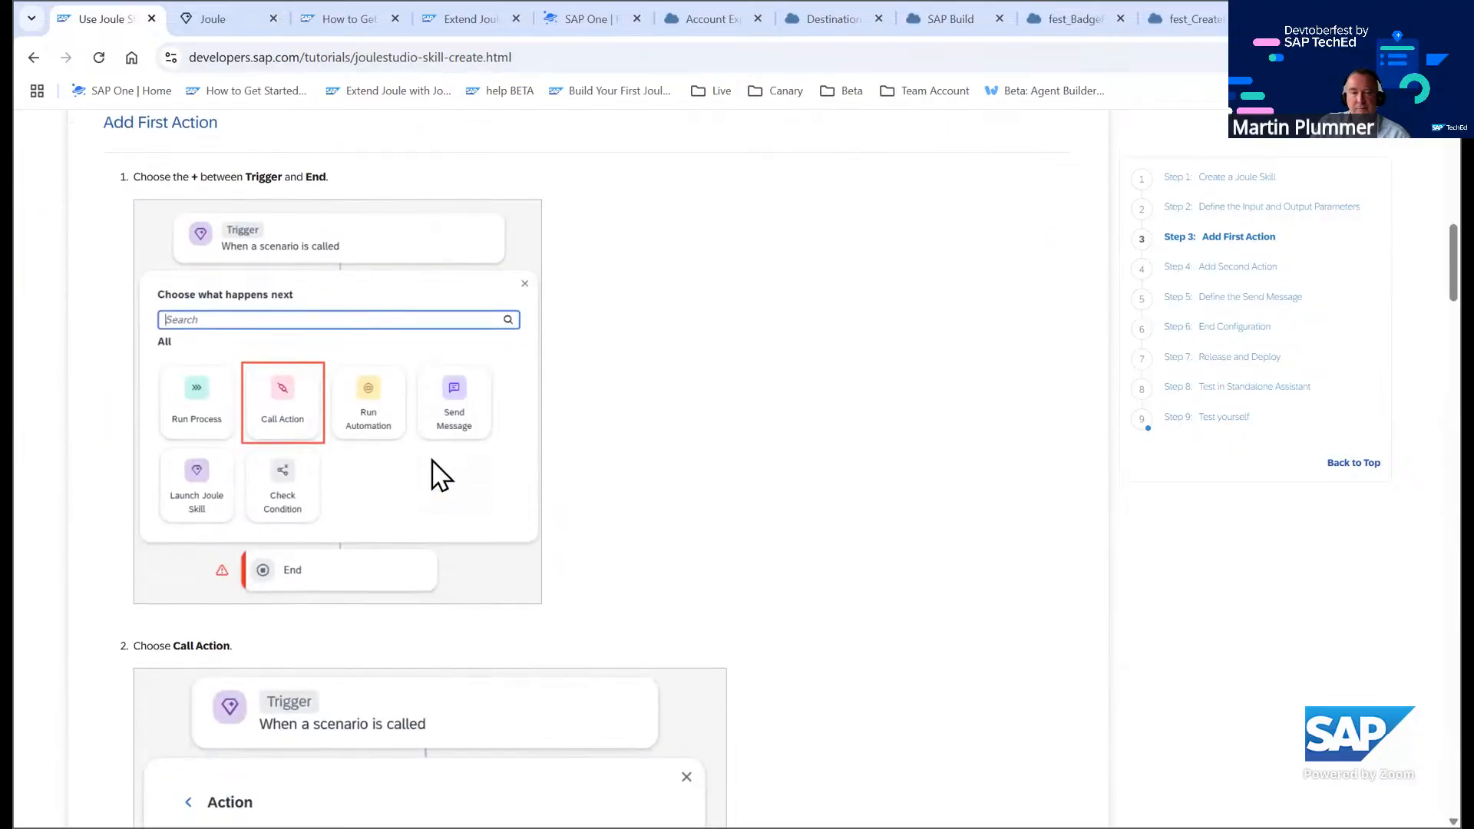
{"action": "scroll", "coordinate": [442, 468], "scroll_direction": "down", "scroll_amount": 20}
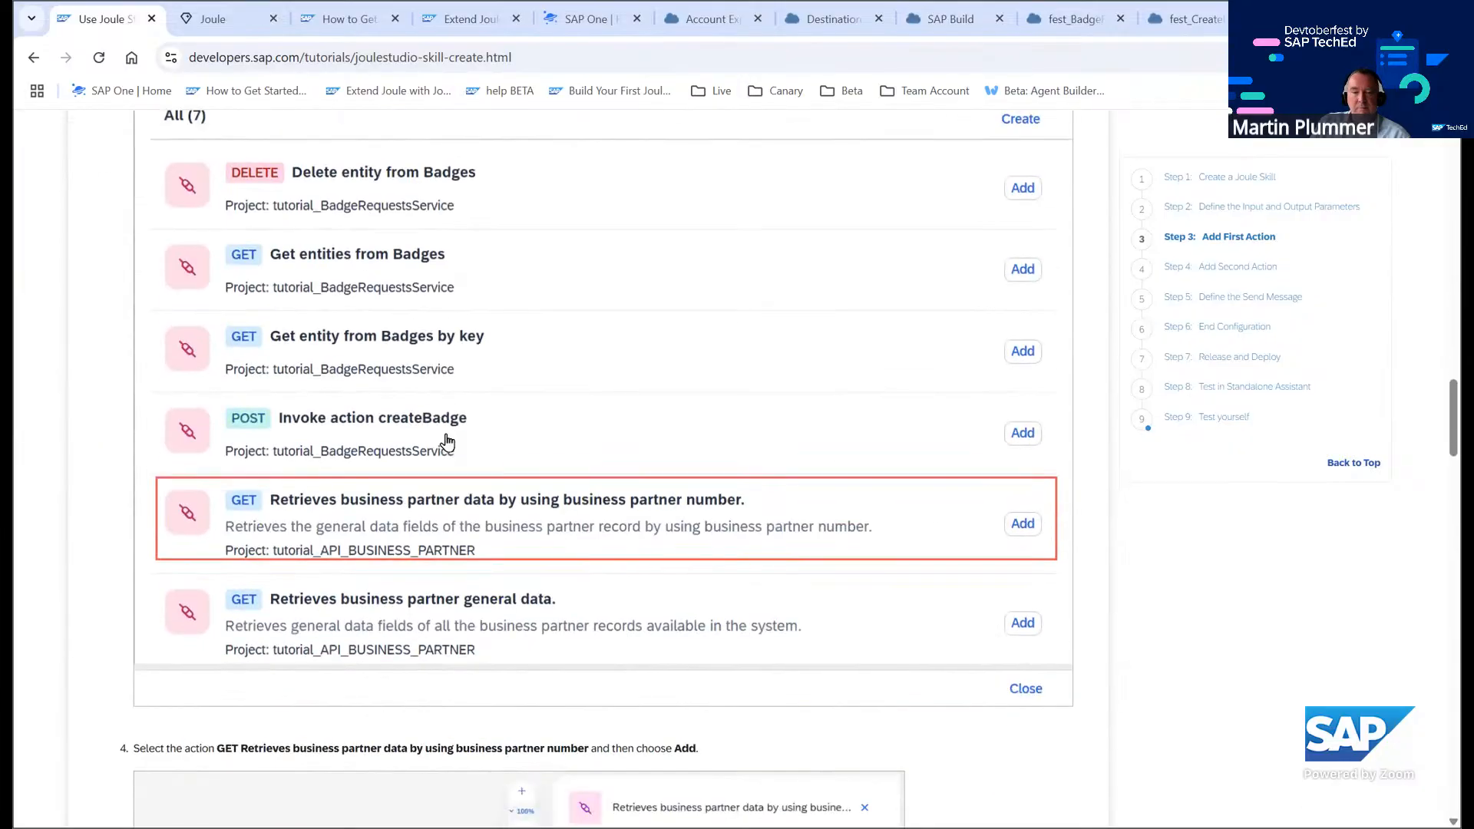
{"action": "scroll", "coordinate": [447, 441], "scroll_direction": "down", "scroll_amount": 20}
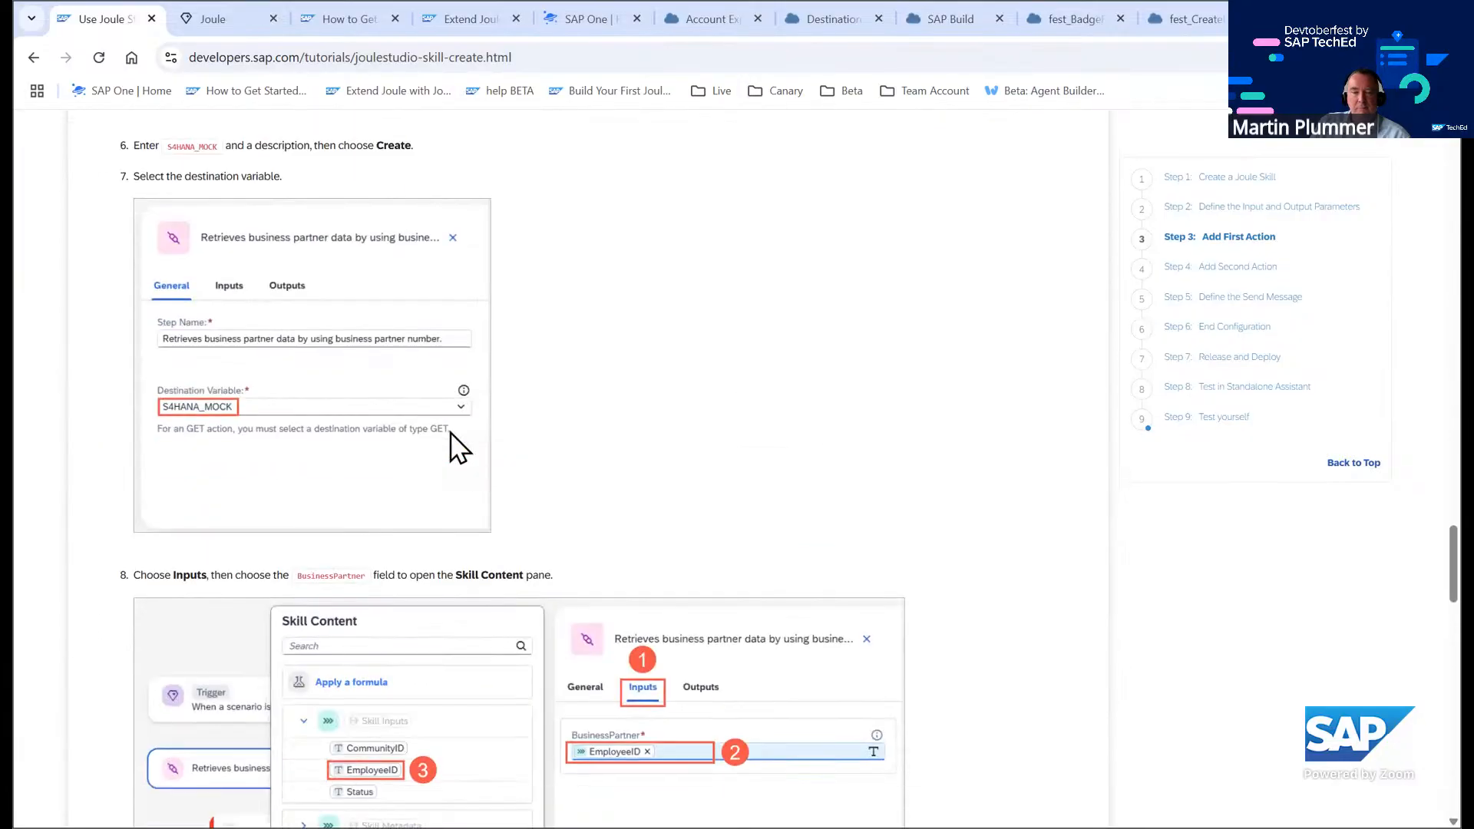
{"action": "scroll", "coordinate": [453, 434], "scroll_direction": "down", "scroll_amount": 20}
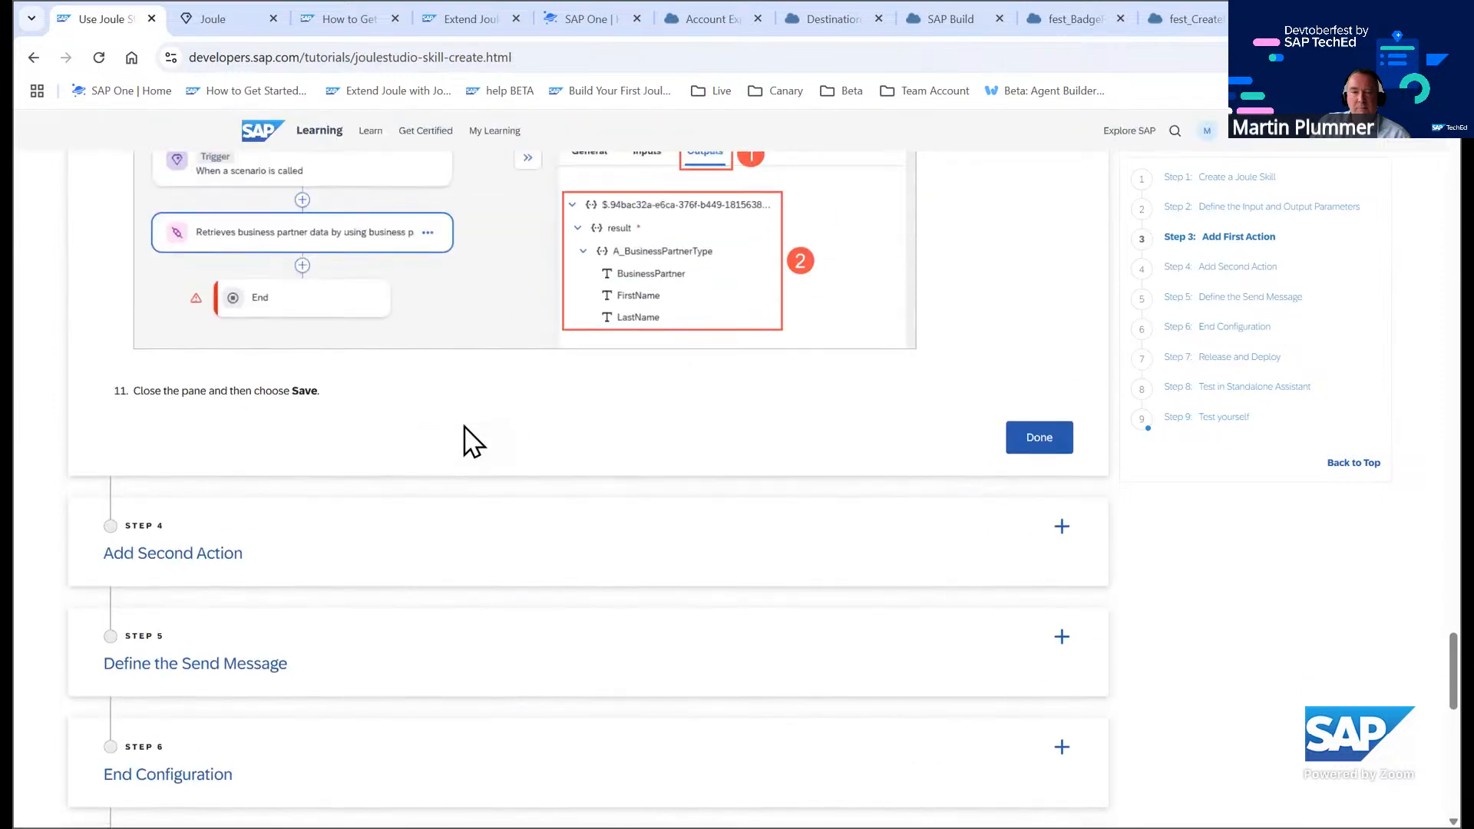
{"action": "scroll", "coordinate": [463, 425], "scroll_direction": "up", "scroll_amount": 6}
{"action": "scroll", "coordinate": [470, 438], "scroll_direction": "down", "scroll_amount": 2}
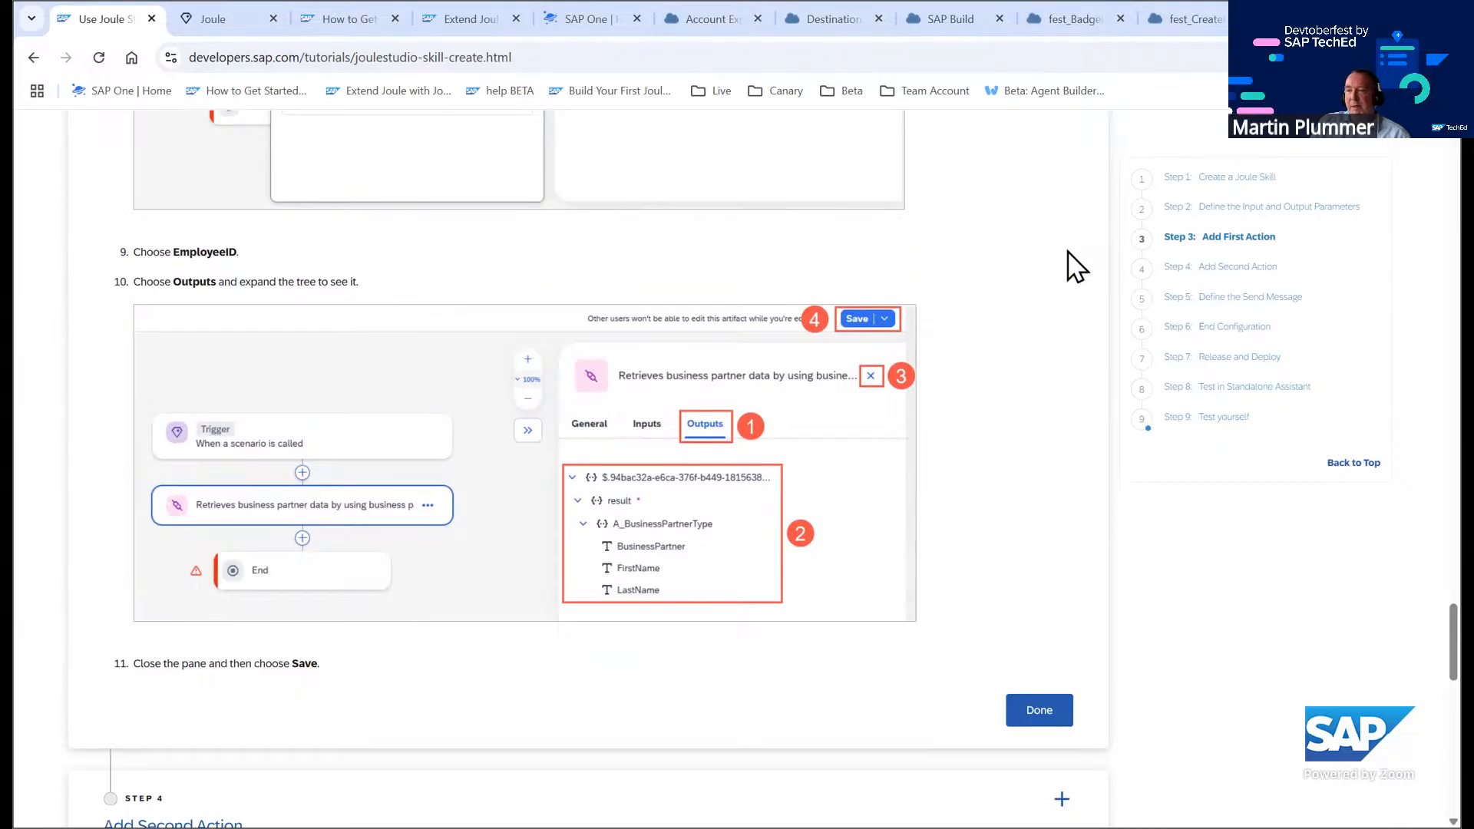
{"action": "left_click", "coordinate": [1166, 20]}
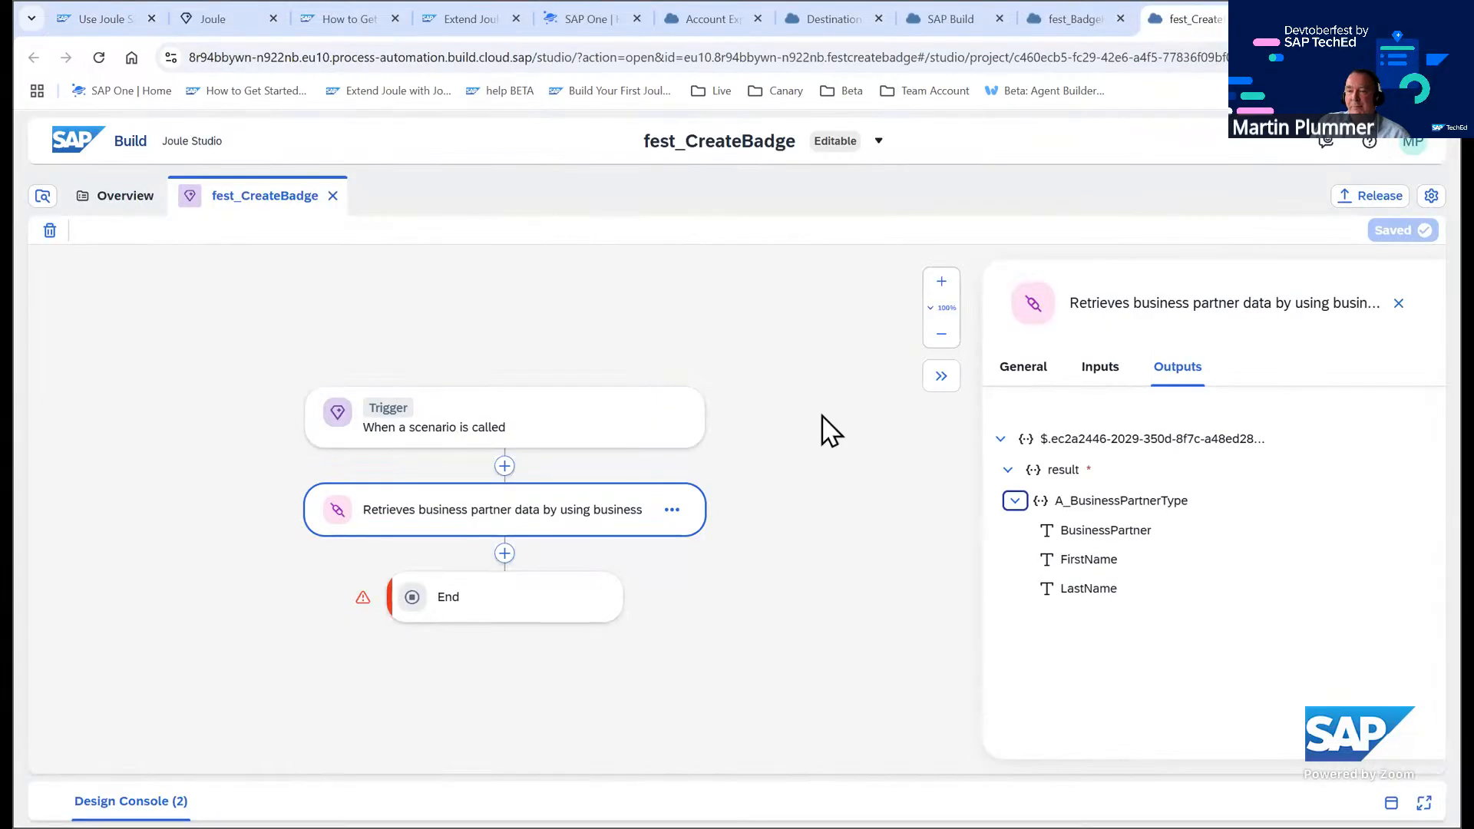
Add a Call Action step after the business partner step, choosing Invoke action createBadge from the fest_BadgeRequestsService project
{"action": "left_click", "coordinate": [505, 553]}
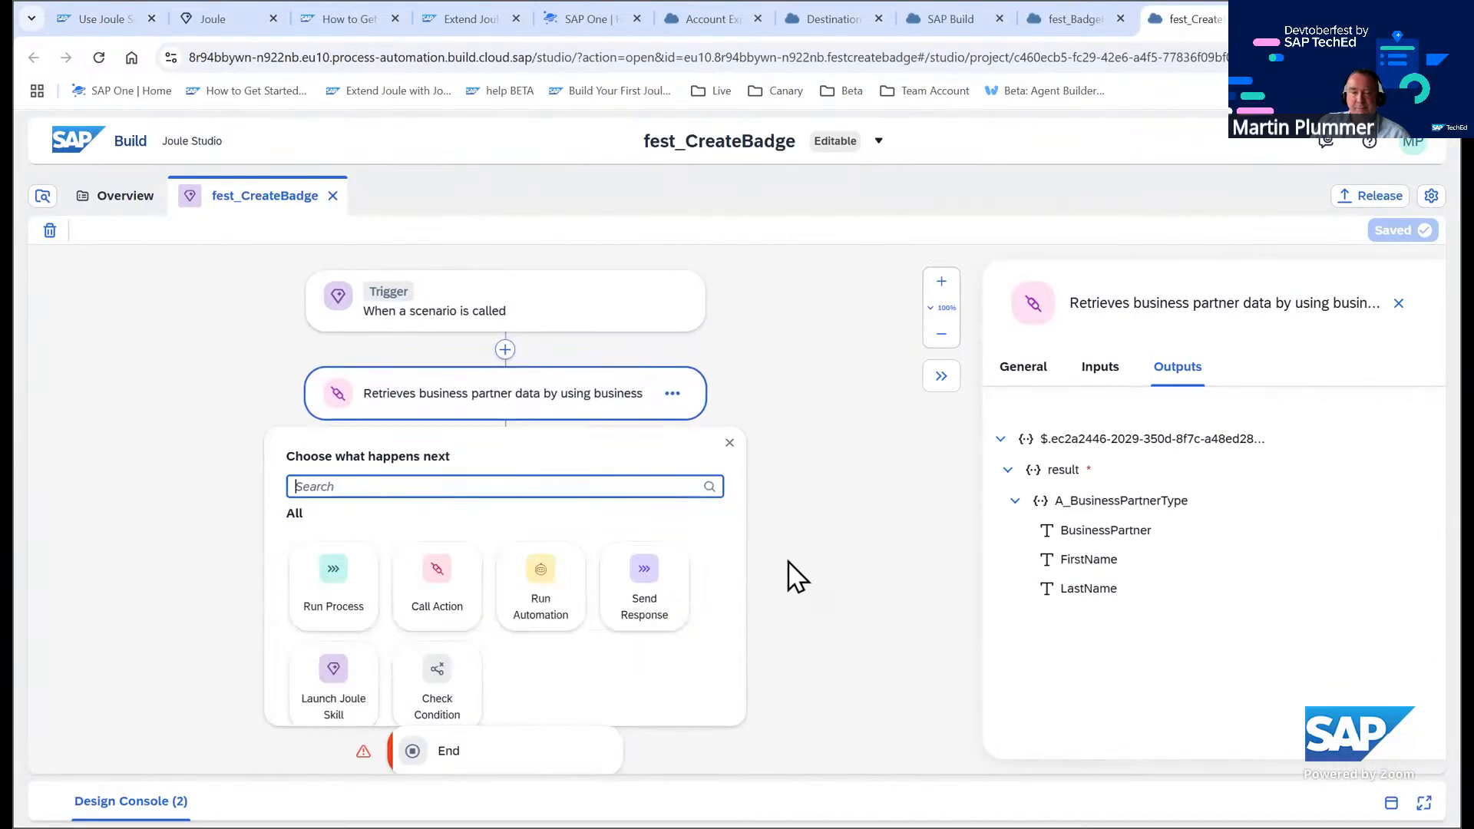
{"action": "left_click", "coordinate": [452, 598]}
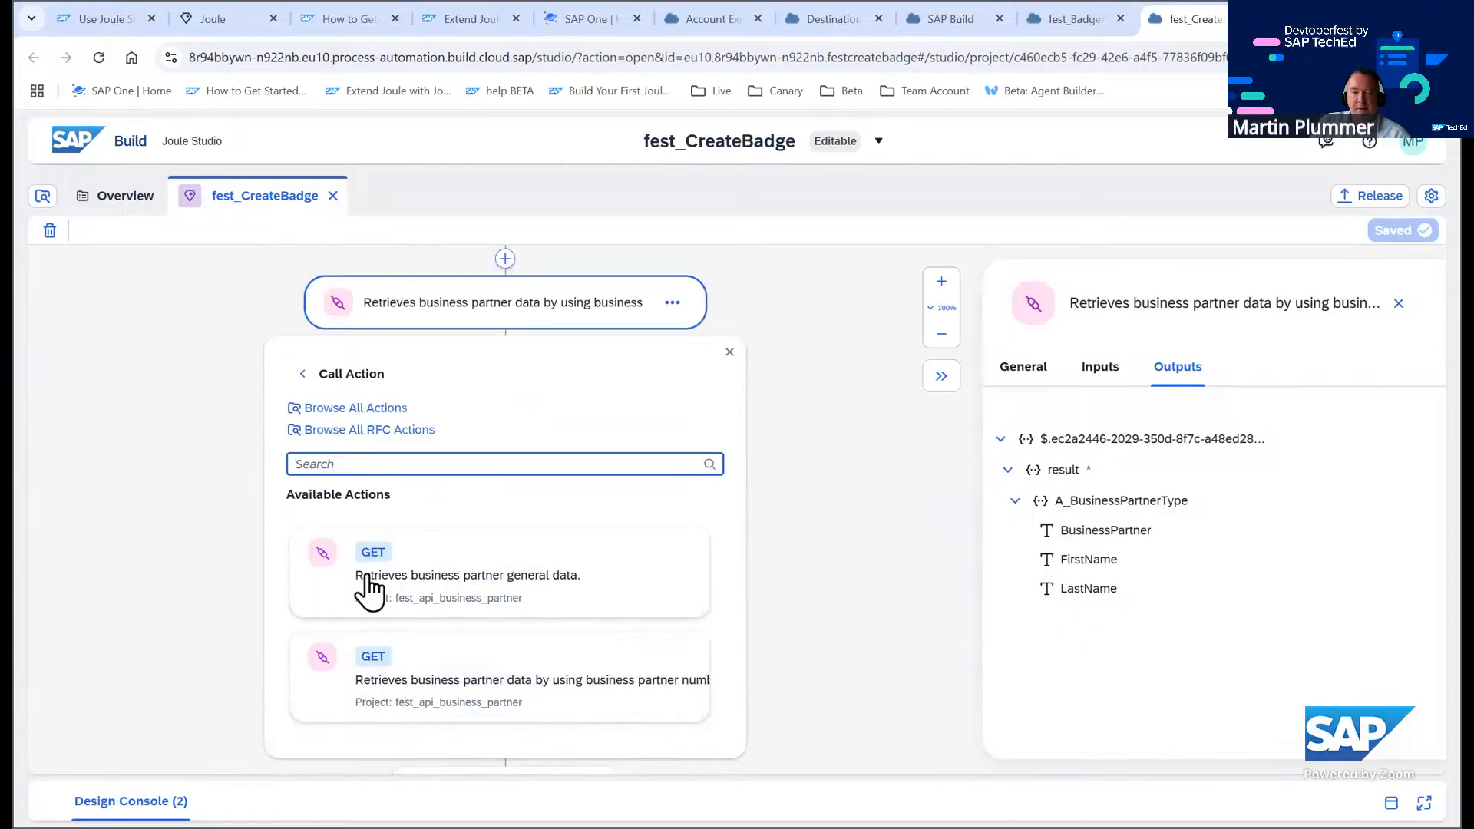
{"action": "left_click", "coordinate": [330, 412]}
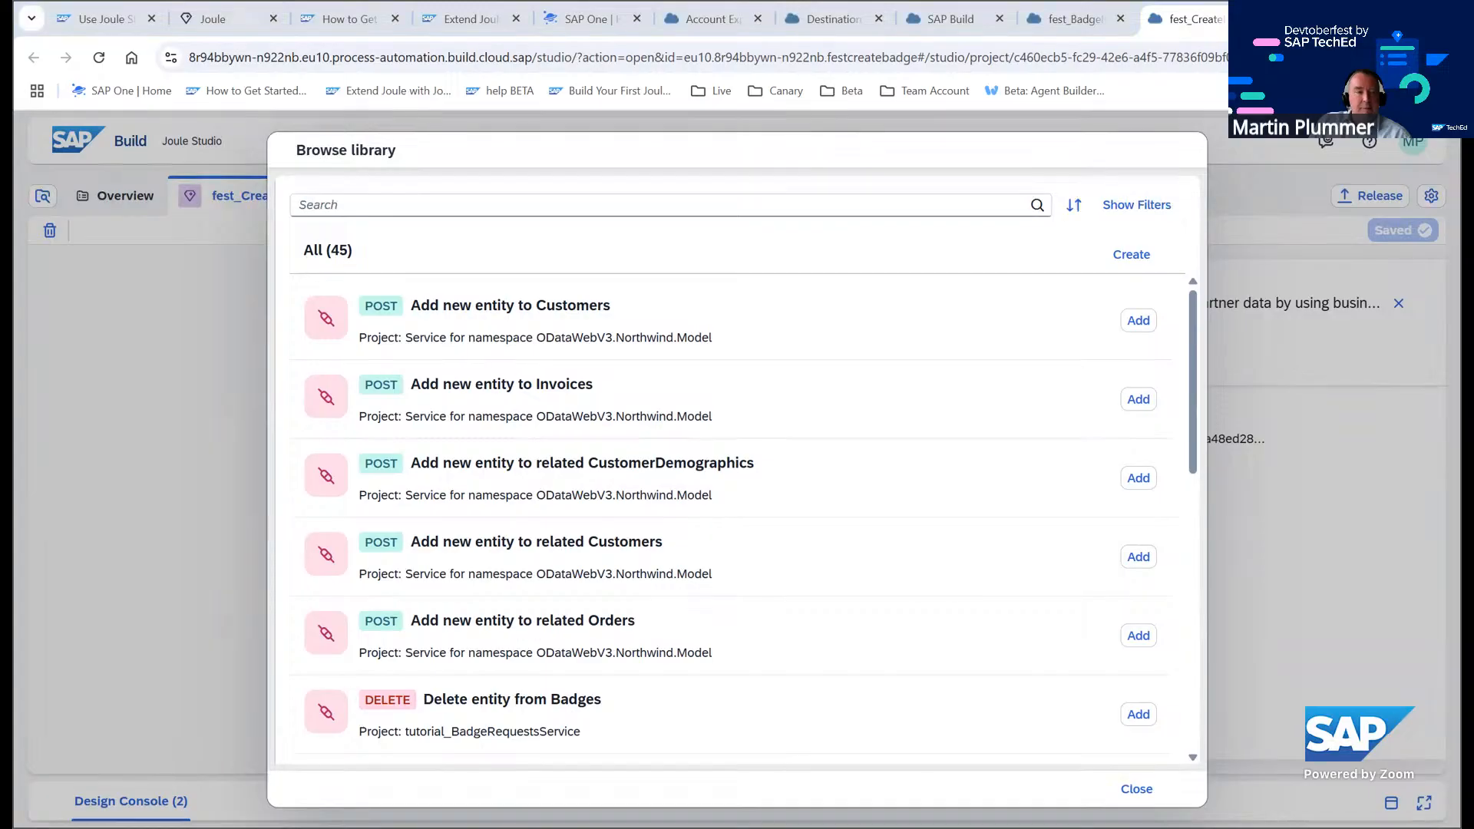
{"action": "right_click", "coordinate": [329, 206]}
{"action": "left_click", "coordinate": [371, 430]}
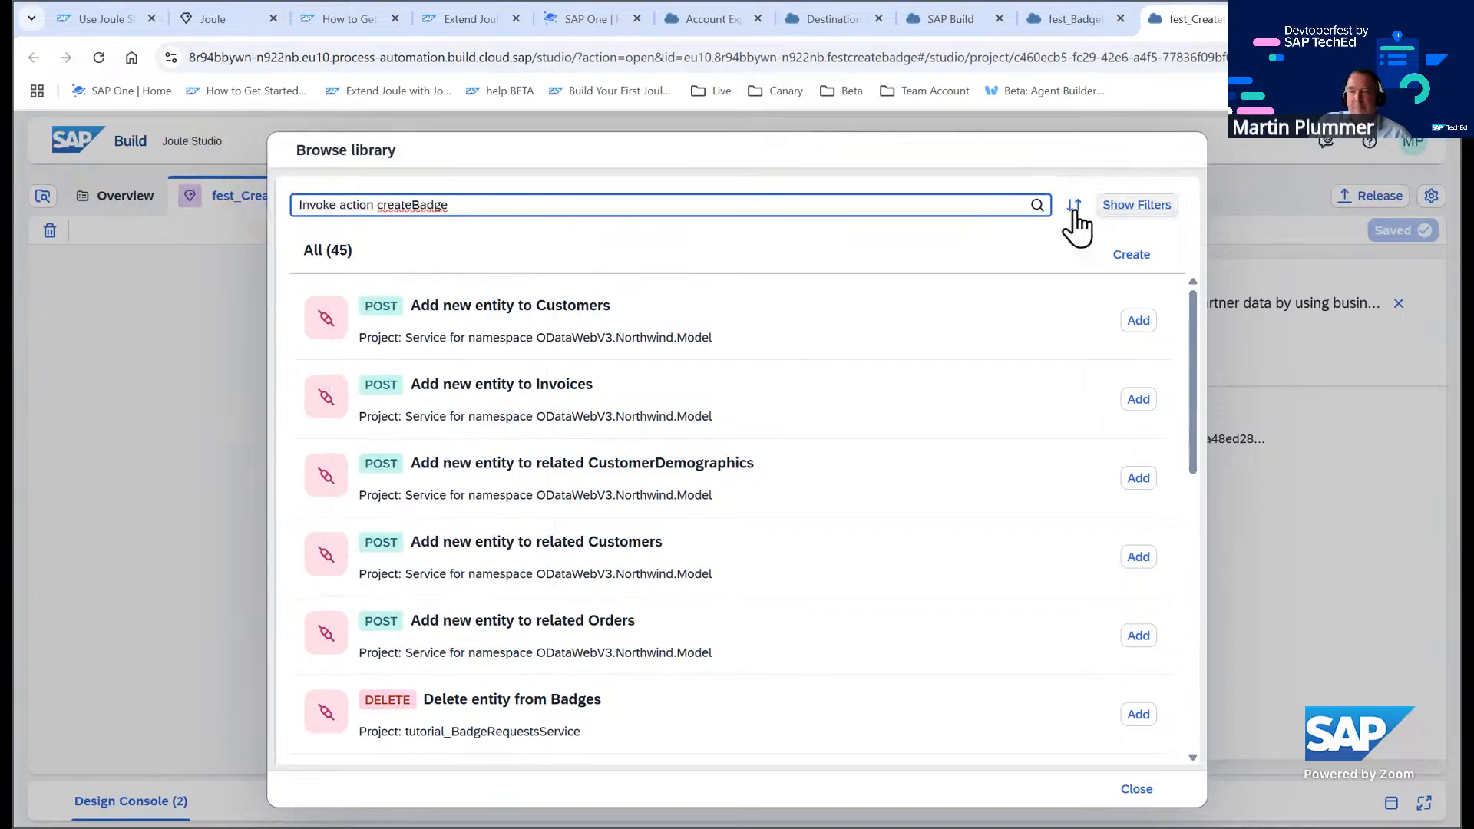
{"action": "left_click", "coordinate": [1037, 205]}
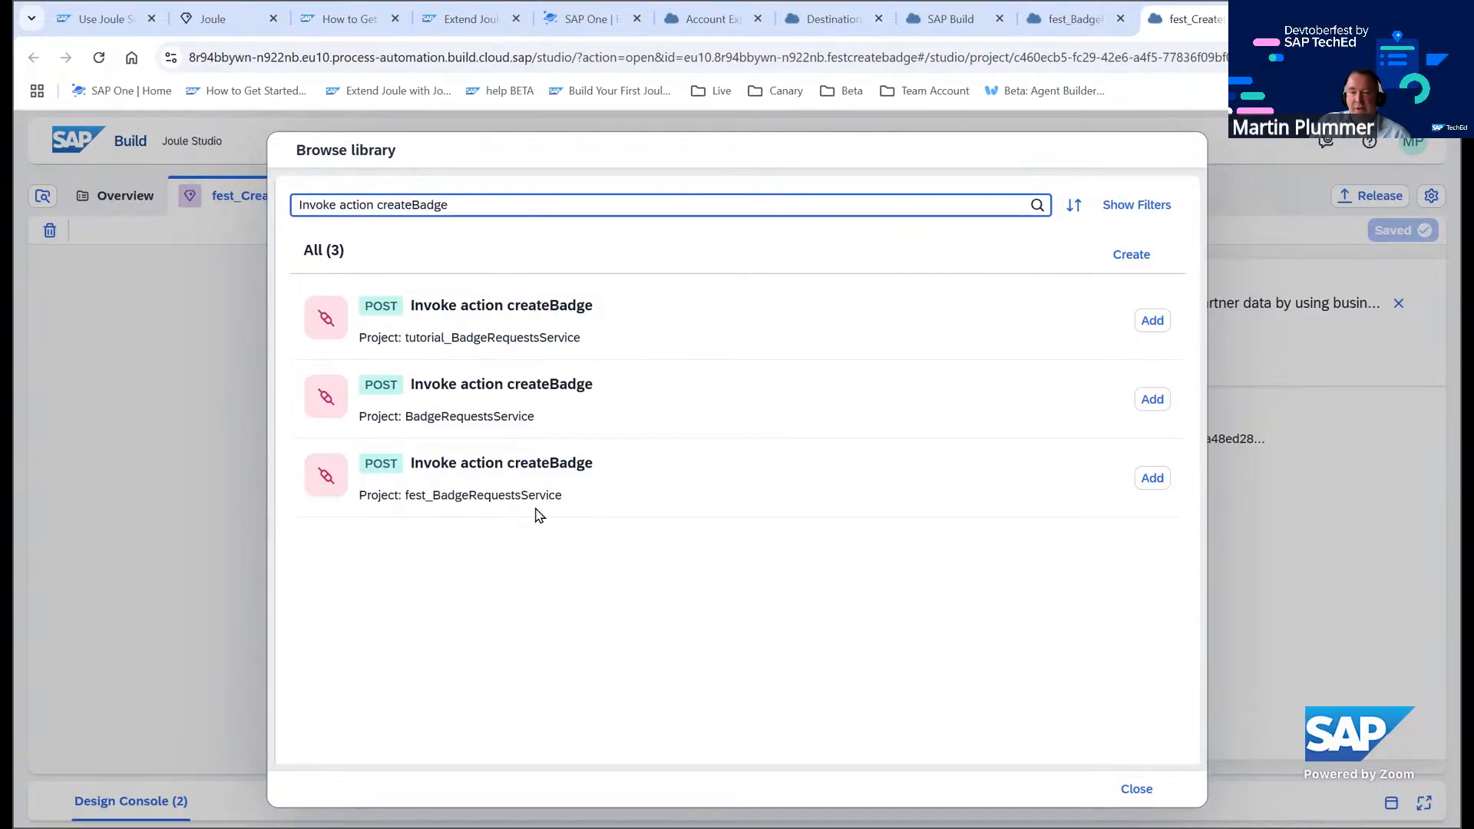
{"action": "left_click", "coordinate": [1153, 480]}
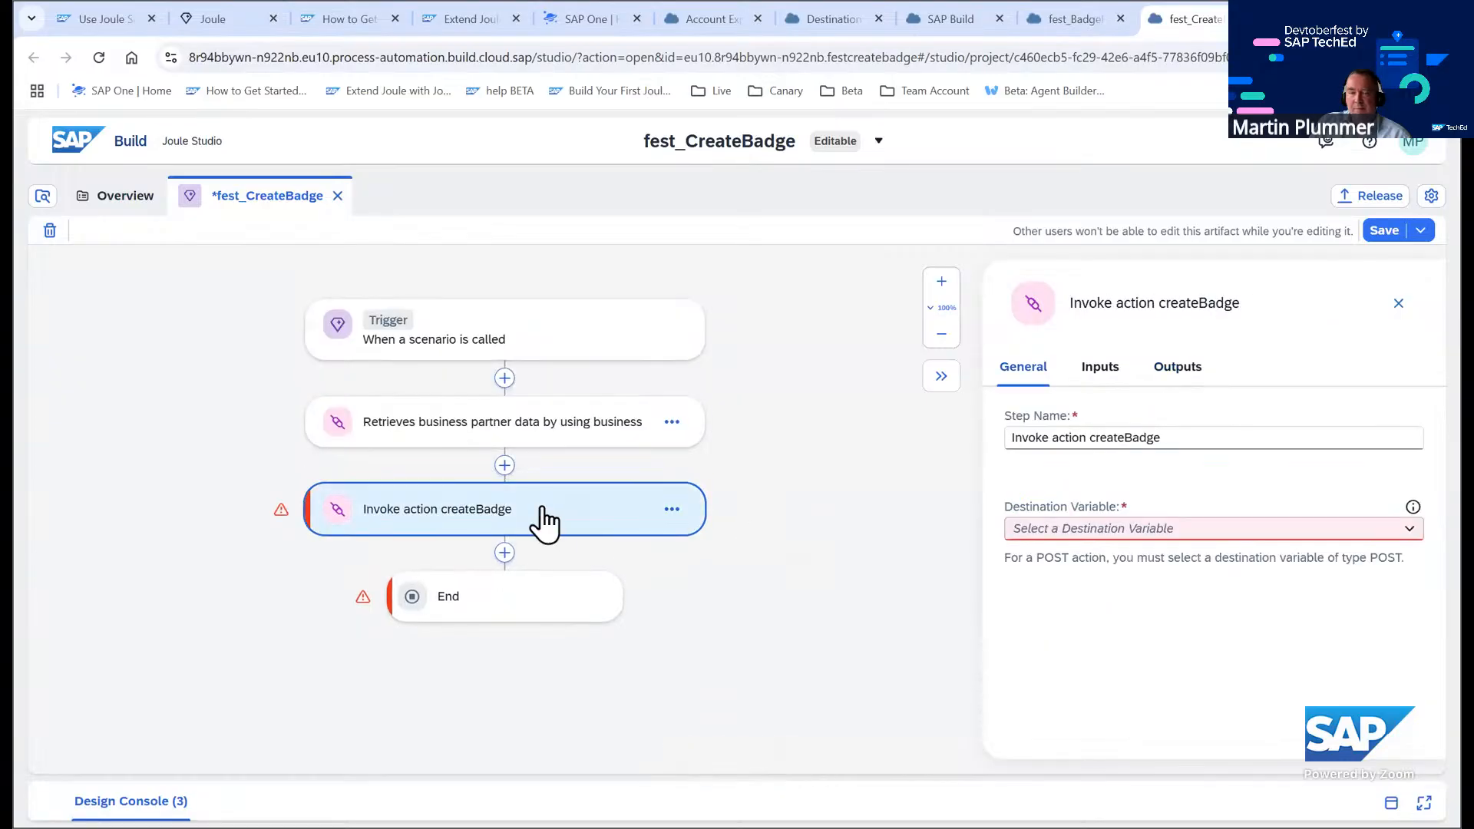
Create a new destination variable with identifier Badge_Service and description Badge_Service
{"action": "left_click", "coordinate": [1186, 535]}
{"action": "left_click", "coordinate": [1105, 618]}
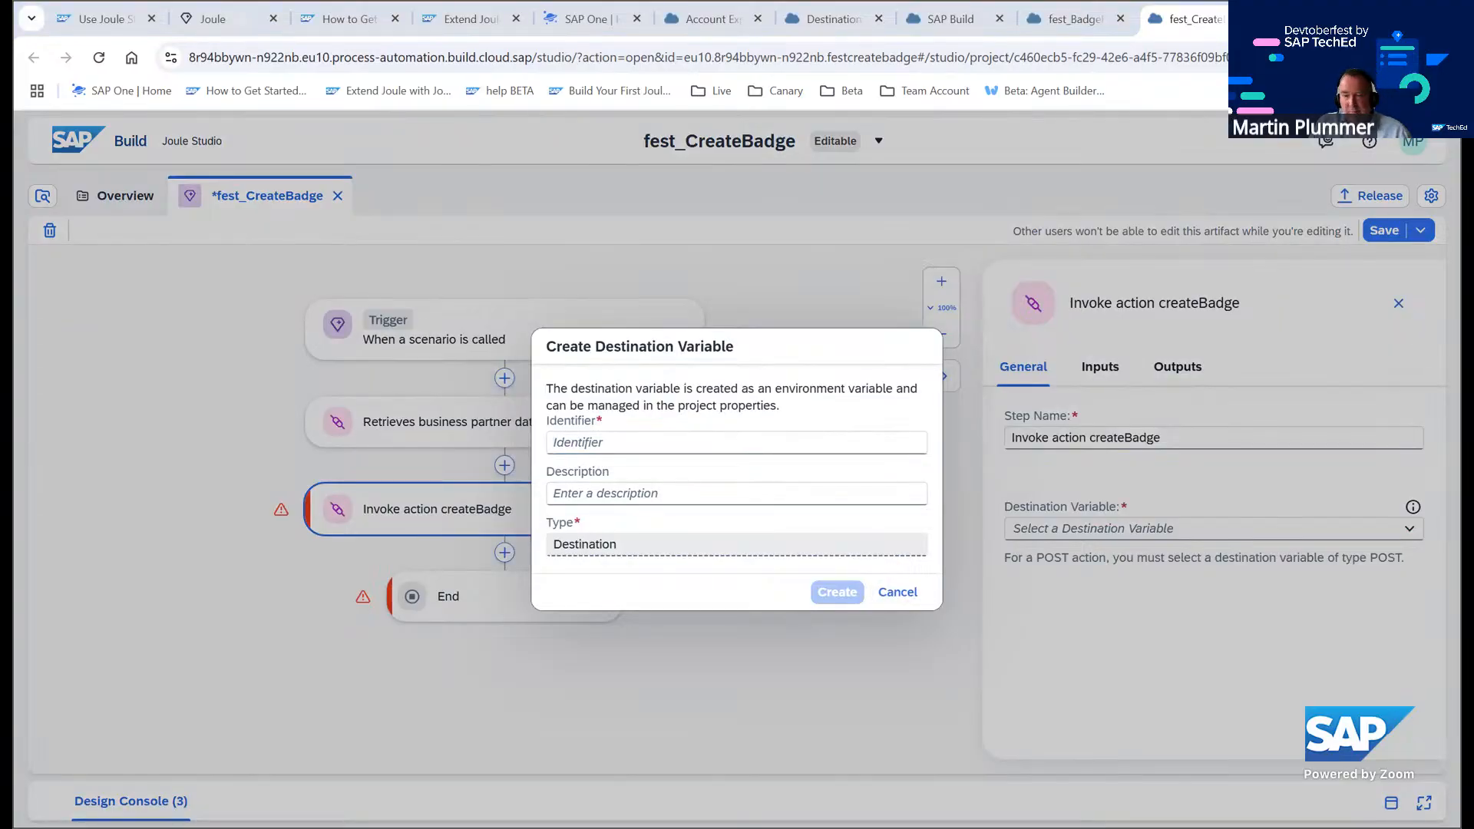
{"action": "left_click", "coordinate": [614, 444]}
{"action": "type", "text": "Badge_Service"}
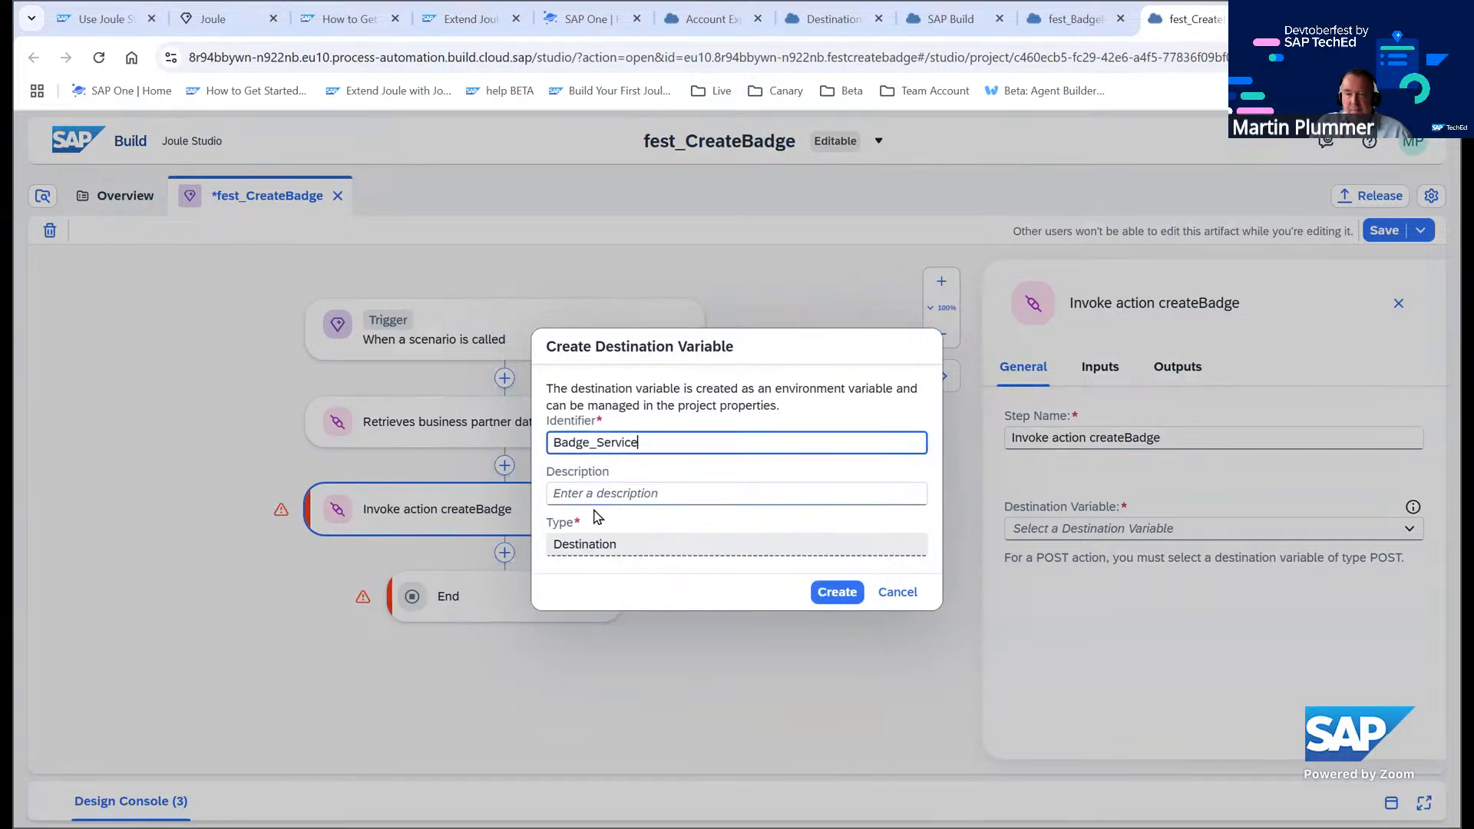
{"action": "left_click", "coordinate": [592, 494]}
{"action": "type", "text": "Badge_Service"}
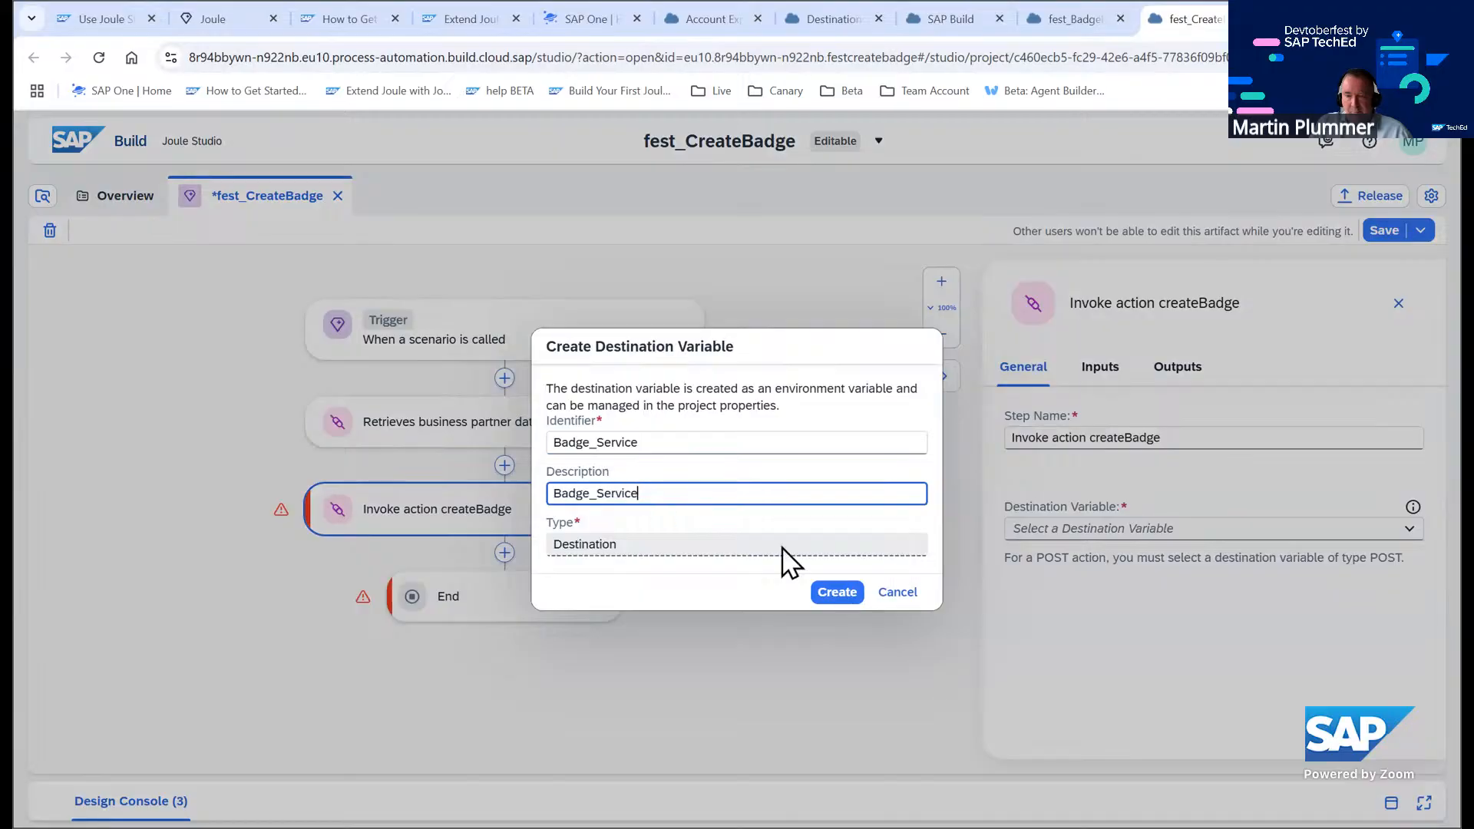
{"action": "left_click", "coordinate": [832, 598]}
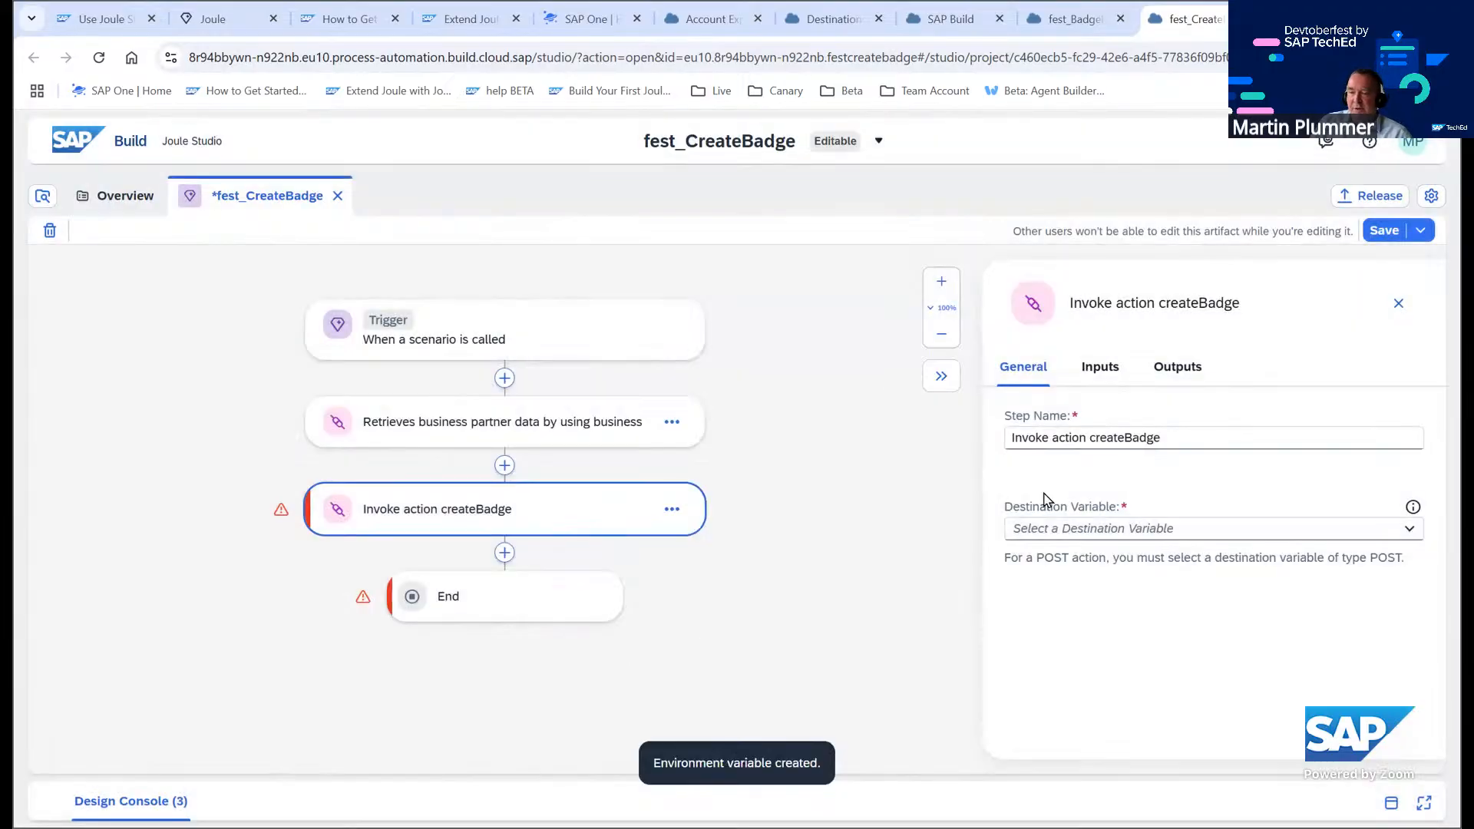
Select Badge_Service as the createBadge step's destination variable and save the skill
{"action": "left_click", "coordinate": [1202, 533]}
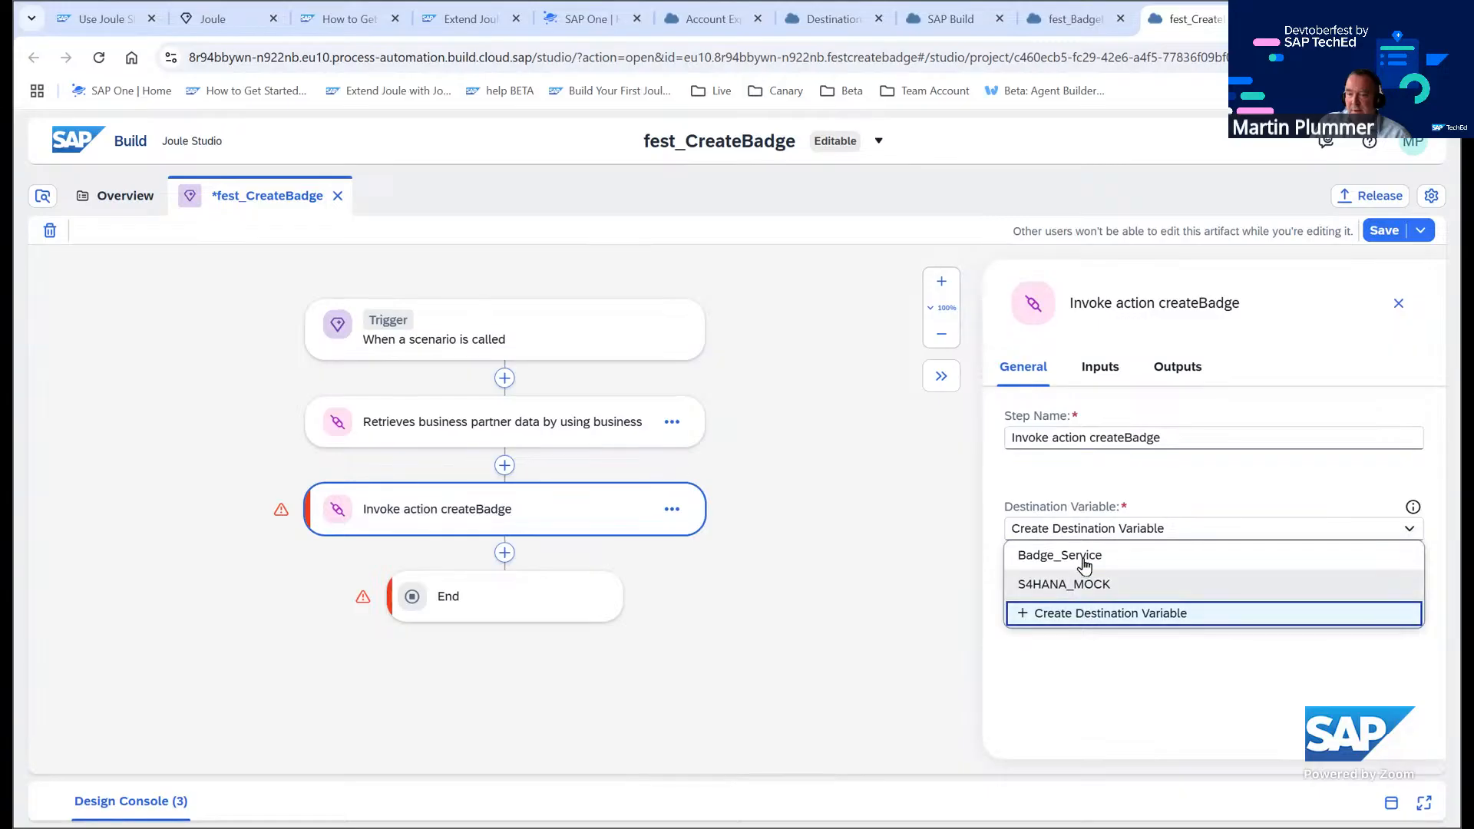
{"action": "left_click", "coordinate": [1083, 561]}
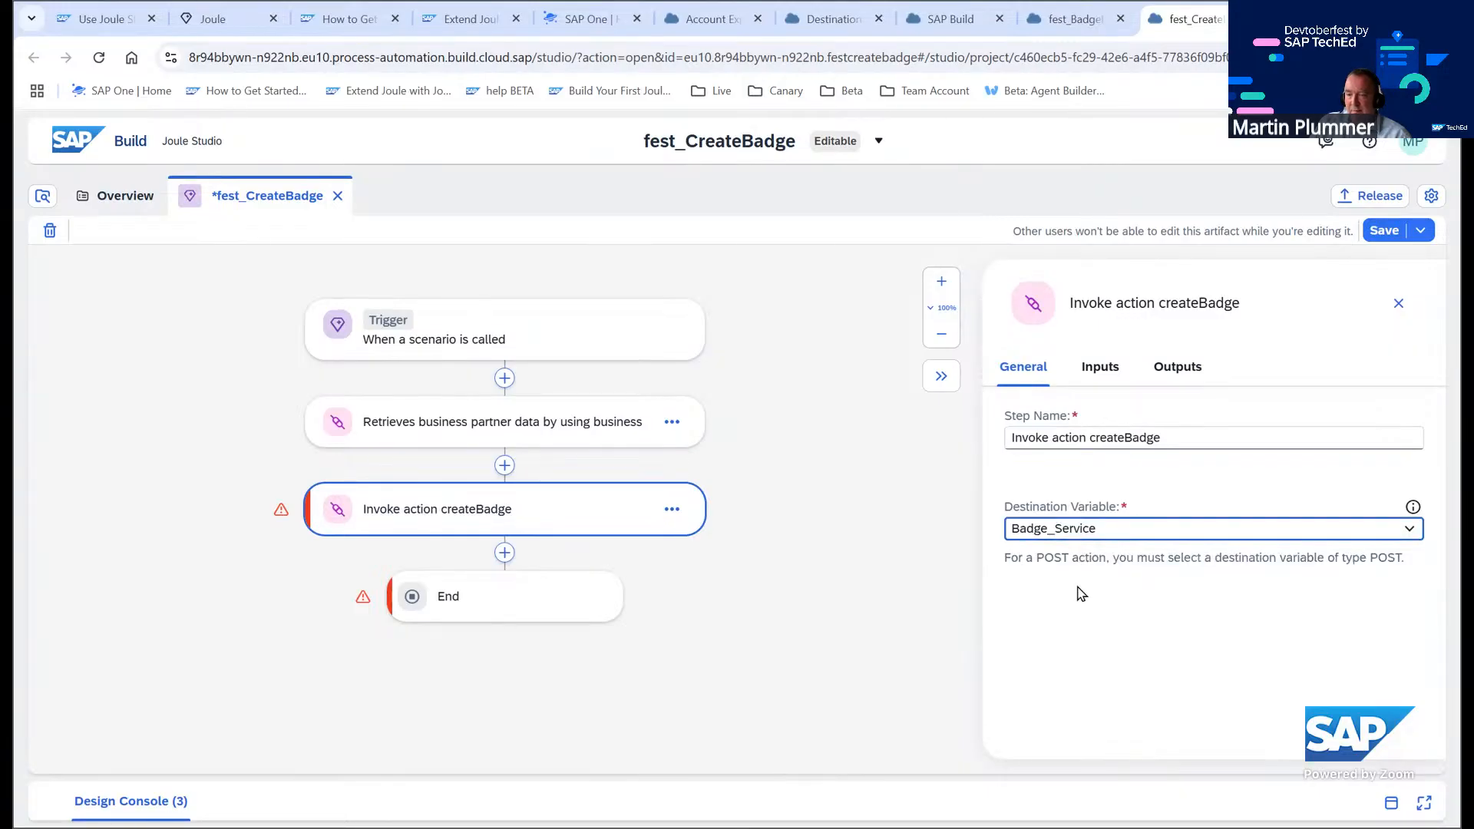
{"action": "left_click", "coordinate": [1385, 230]}
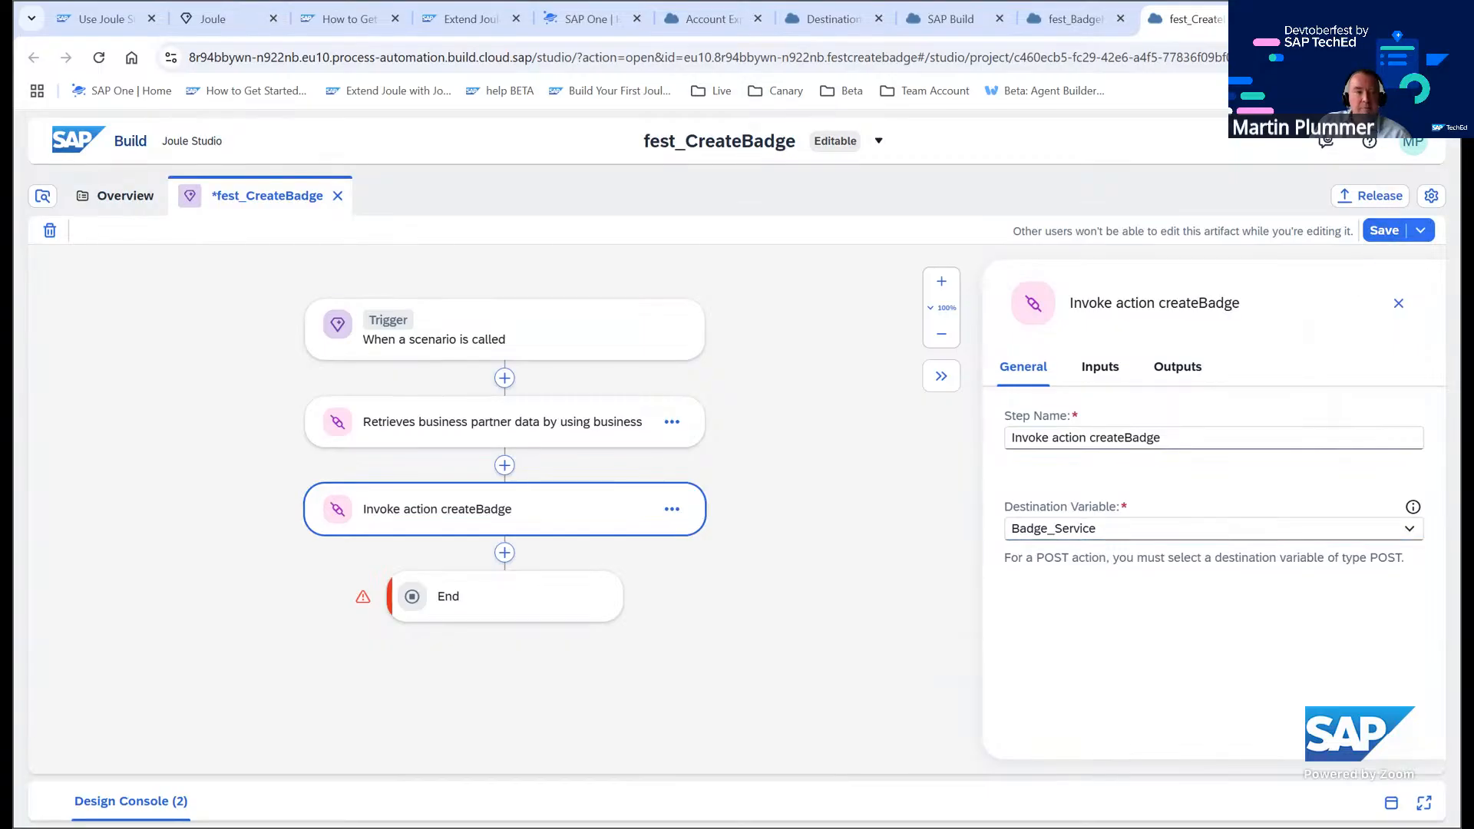
Open the createBadge step's inputs and map its status input to the Status skill input
{"action": "left_click", "coordinate": [1101, 378]}
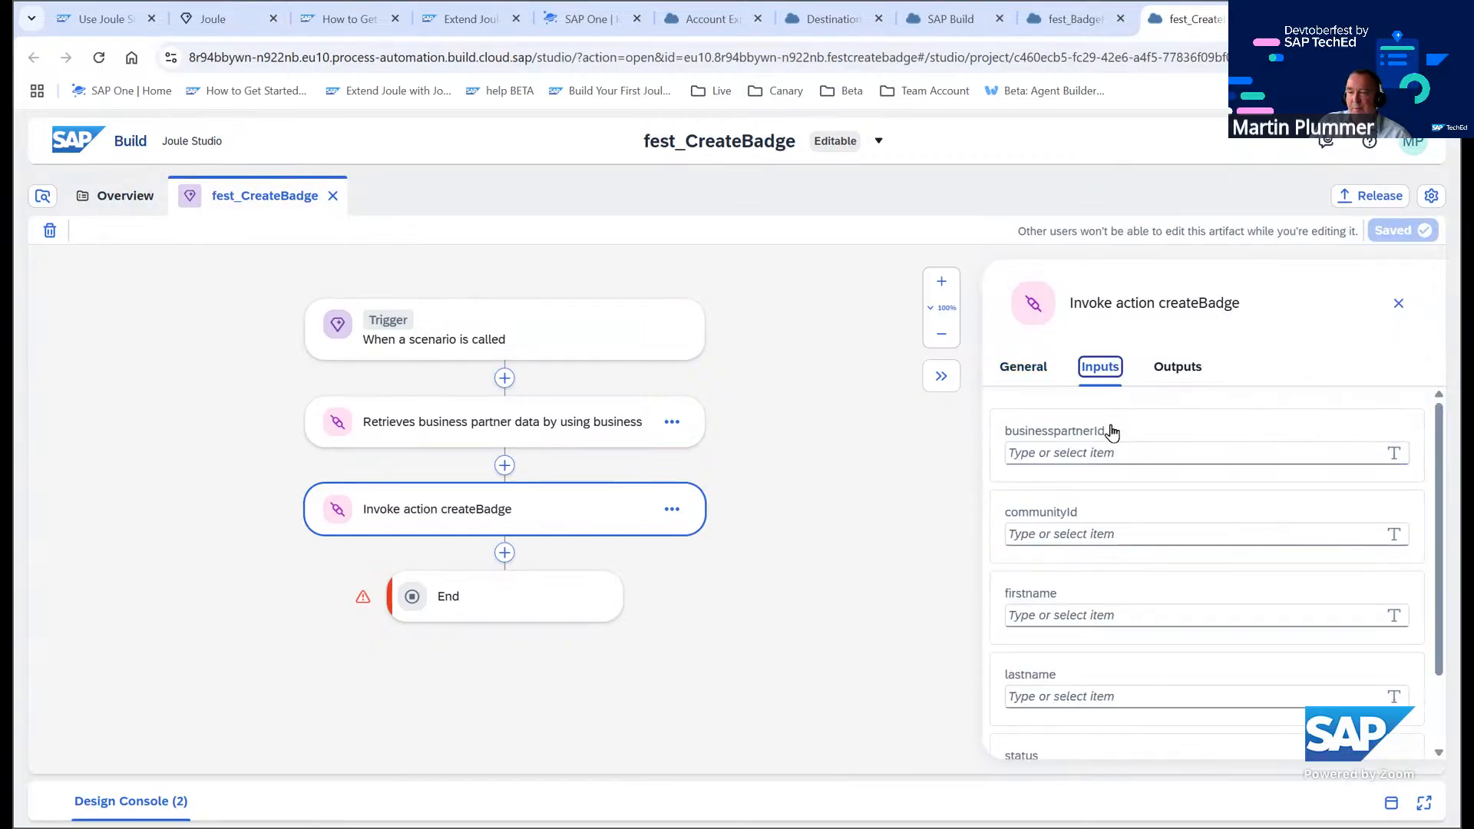
{"action": "scroll", "coordinate": [1103, 571], "scroll_direction": "down", "scroll_amount": 2}
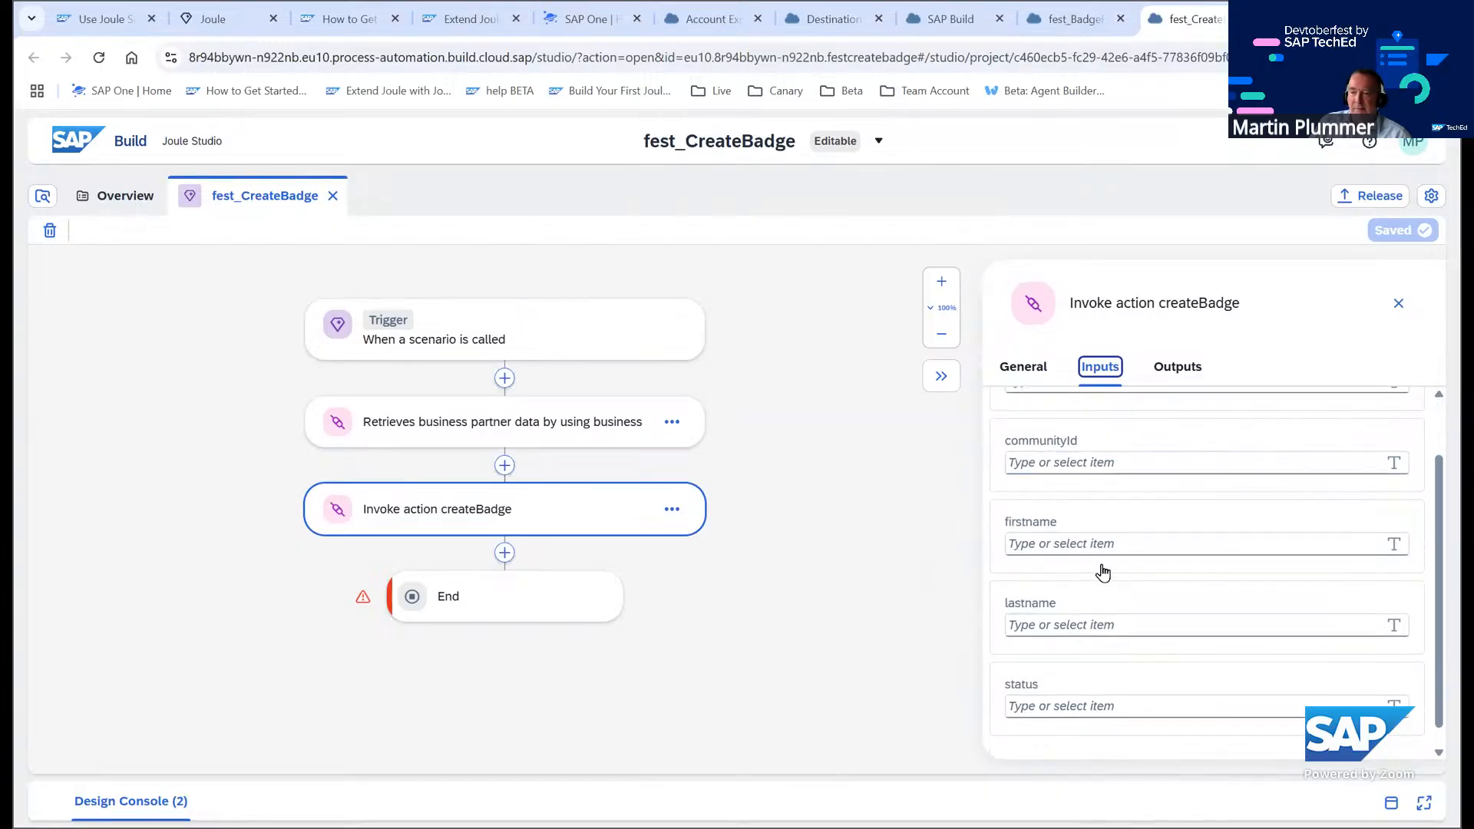
{"action": "scroll", "coordinate": [1113, 585], "scroll_direction": "up", "scroll_amount": 2}
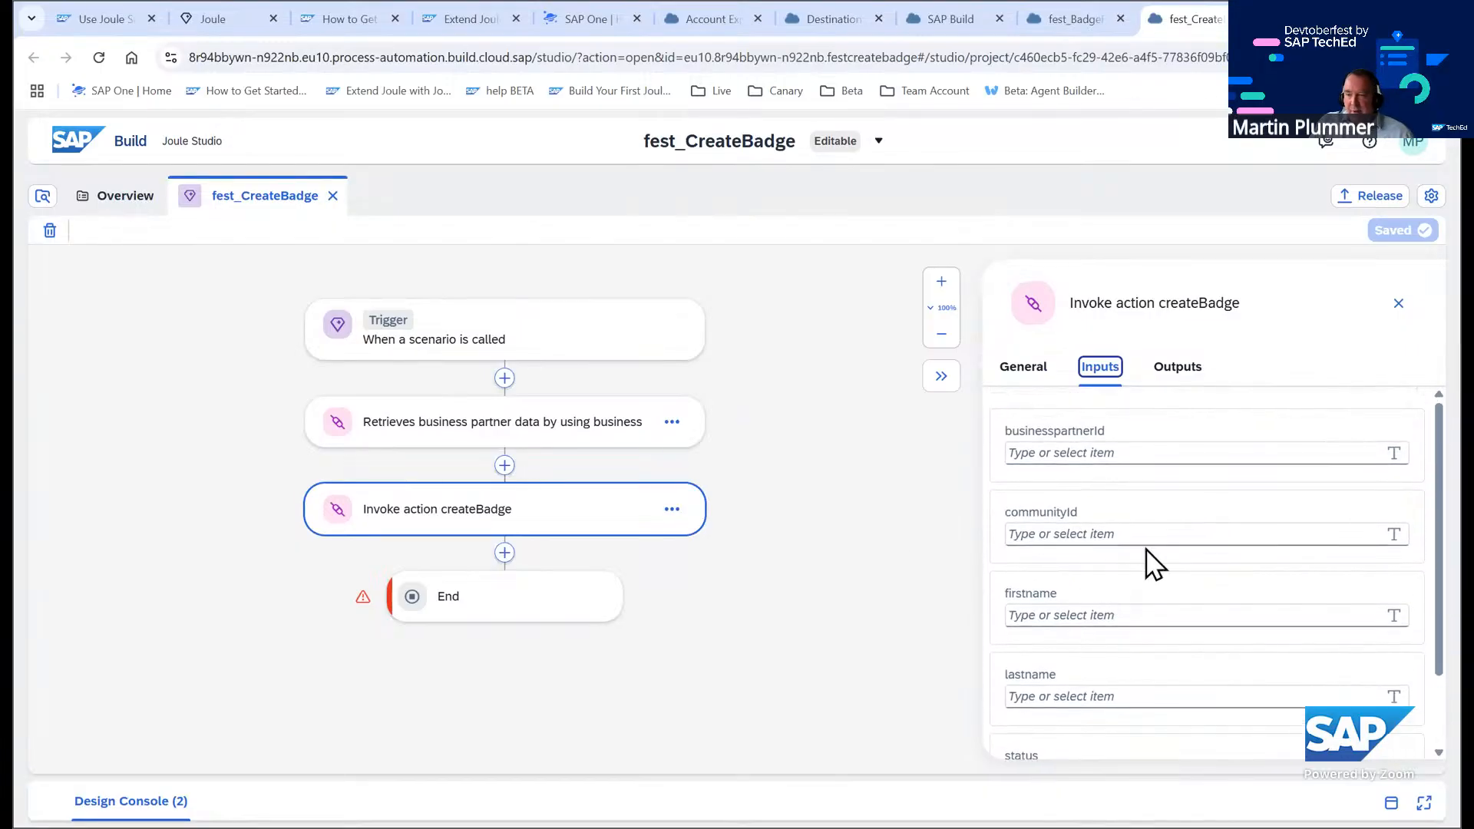
{"action": "key", "text": "ctrl+minus"}
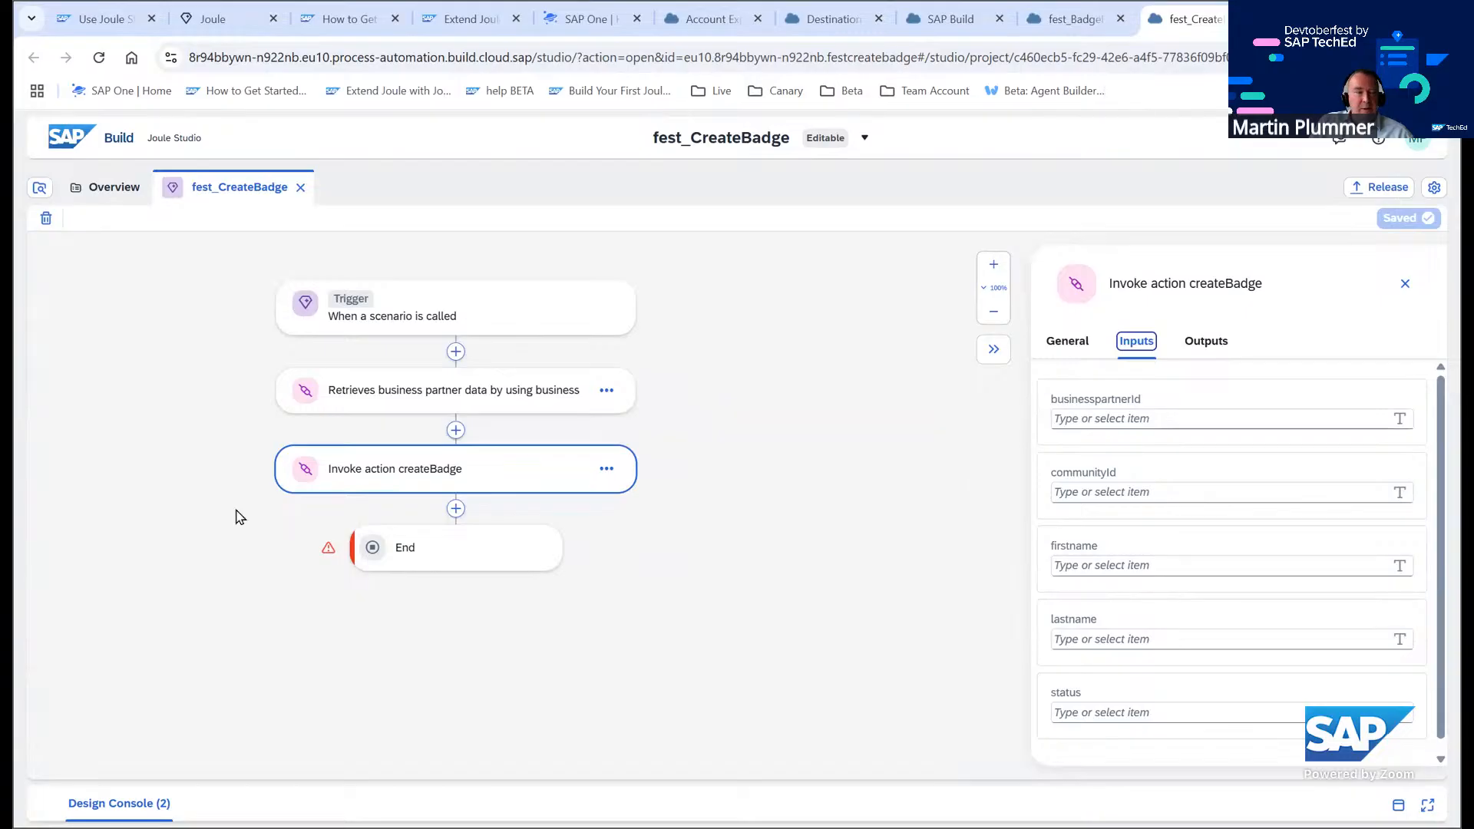
{"action": "left_click", "coordinate": [1103, 421]}
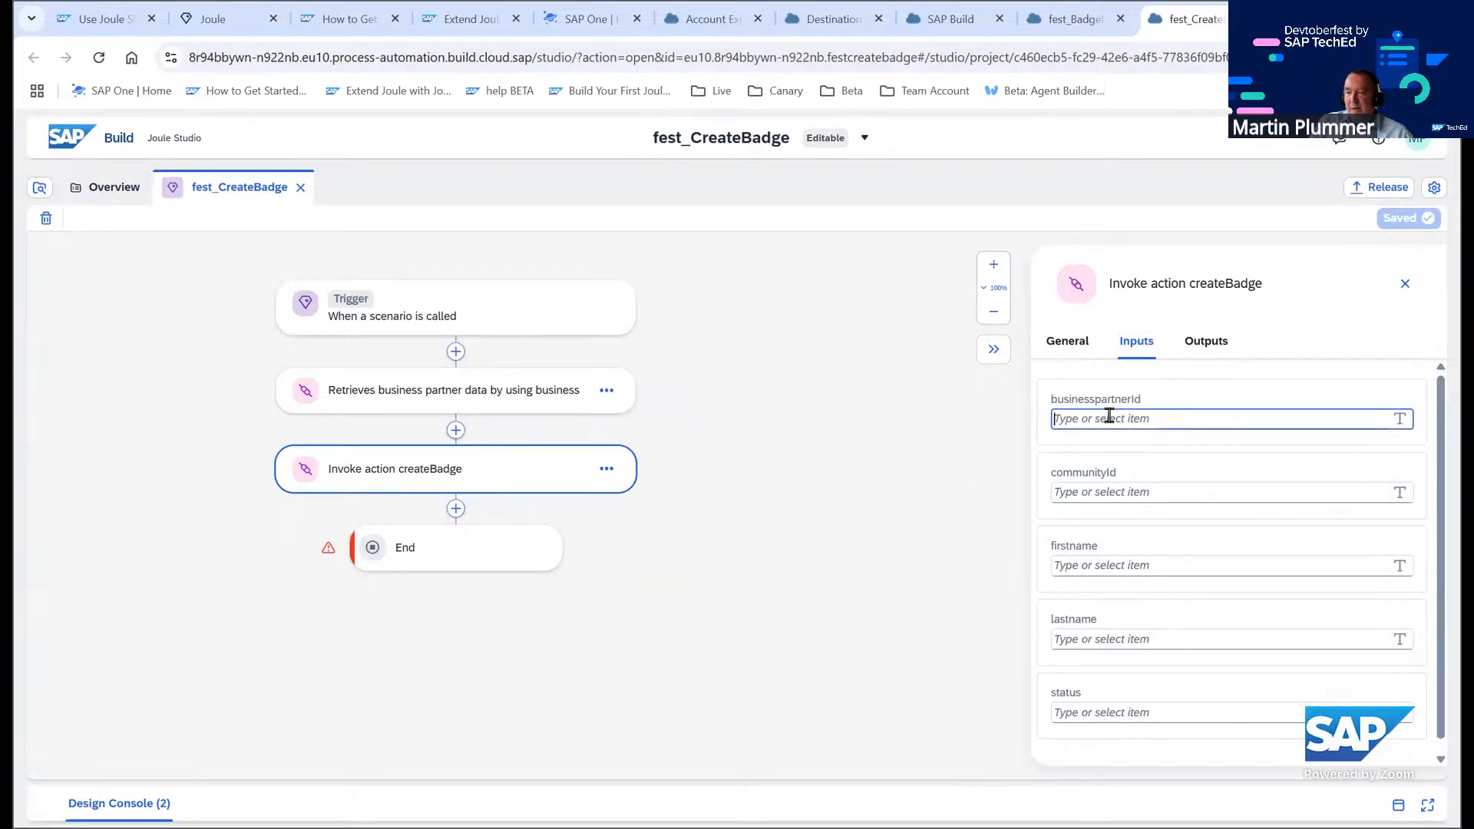
{"action": "left_click", "coordinate": [742, 416]}
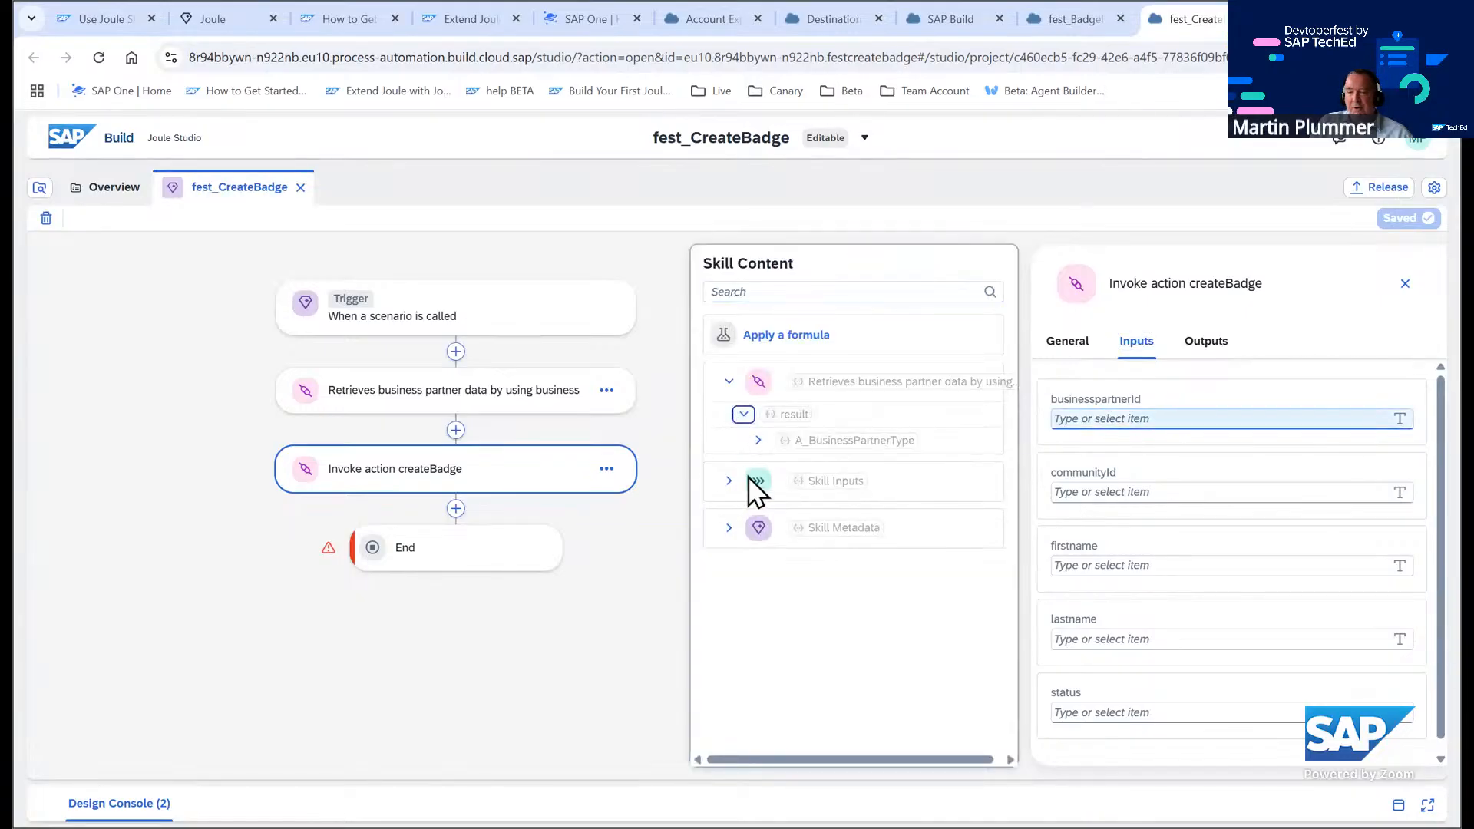
{"action": "left_click", "coordinate": [757, 441]}
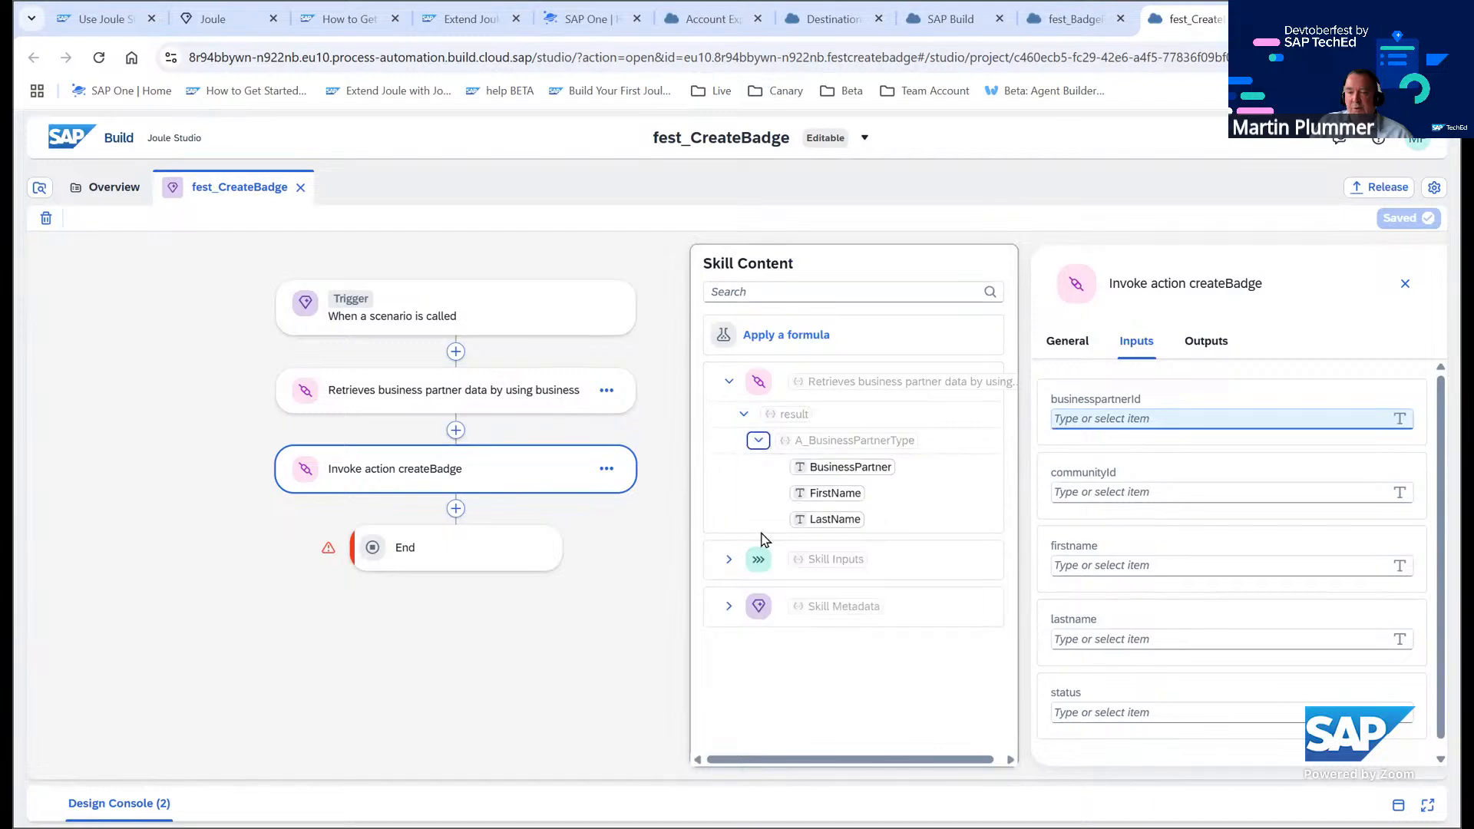
{"action": "left_click", "coordinate": [730, 561]}
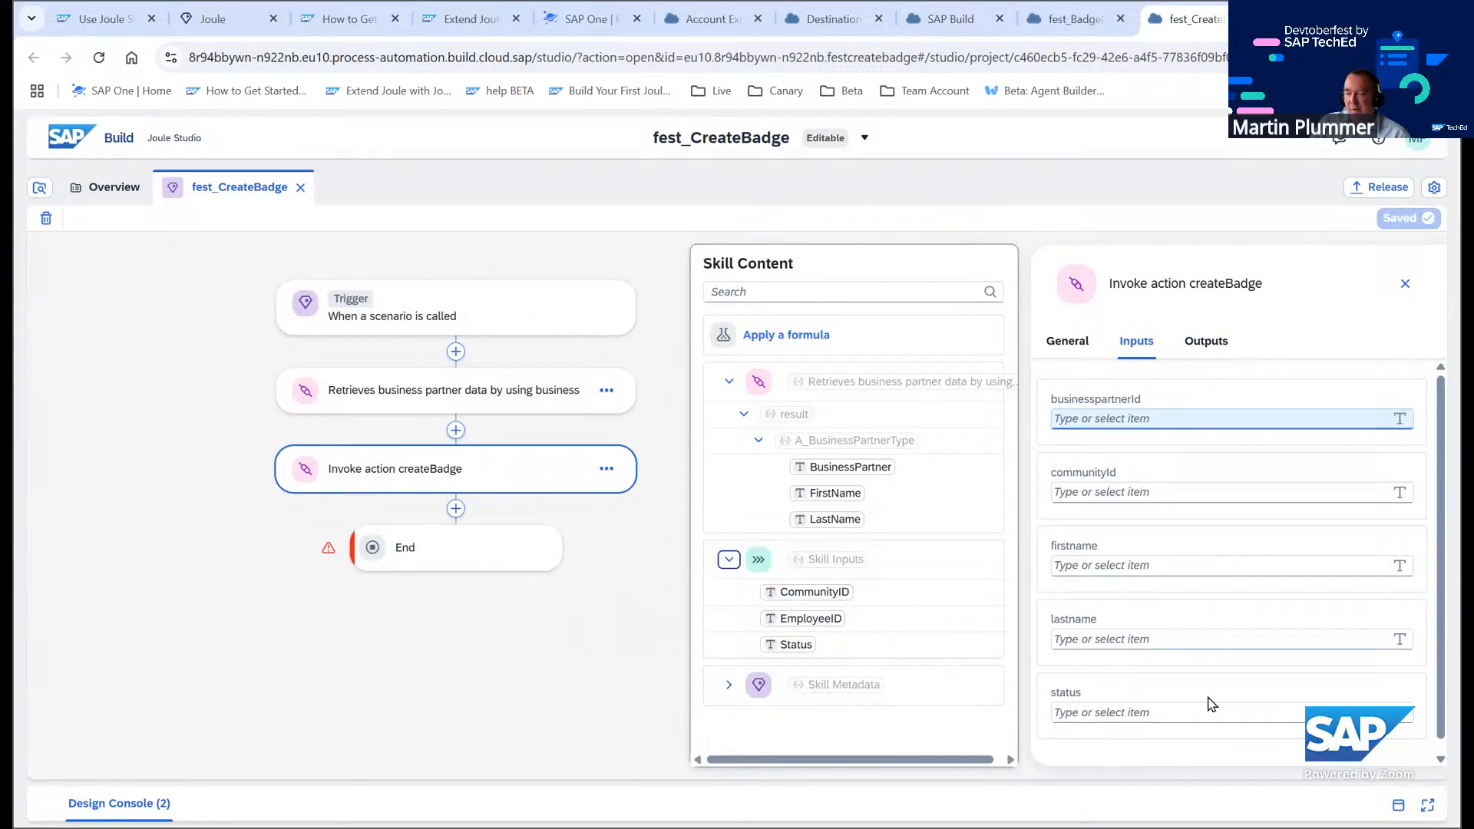
{"action": "left_click", "coordinate": [1145, 712]}
{"action": "left_click", "coordinate": [777, 646]}
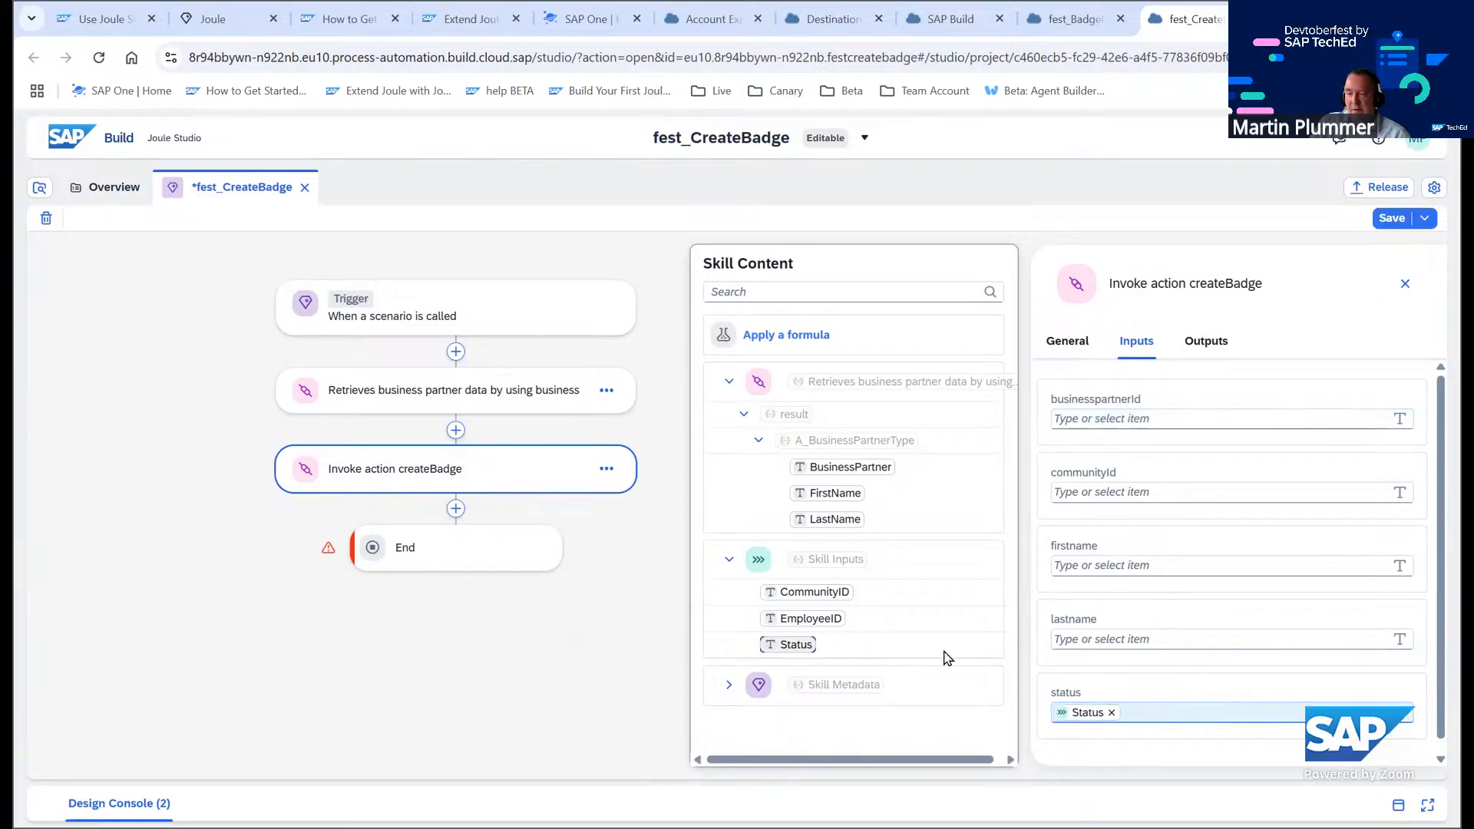
Map the firstname input to the business partner FirstName and communityId to the CommunityID skill input
{"action": "left_click", "coordinate": [1128, 639]}
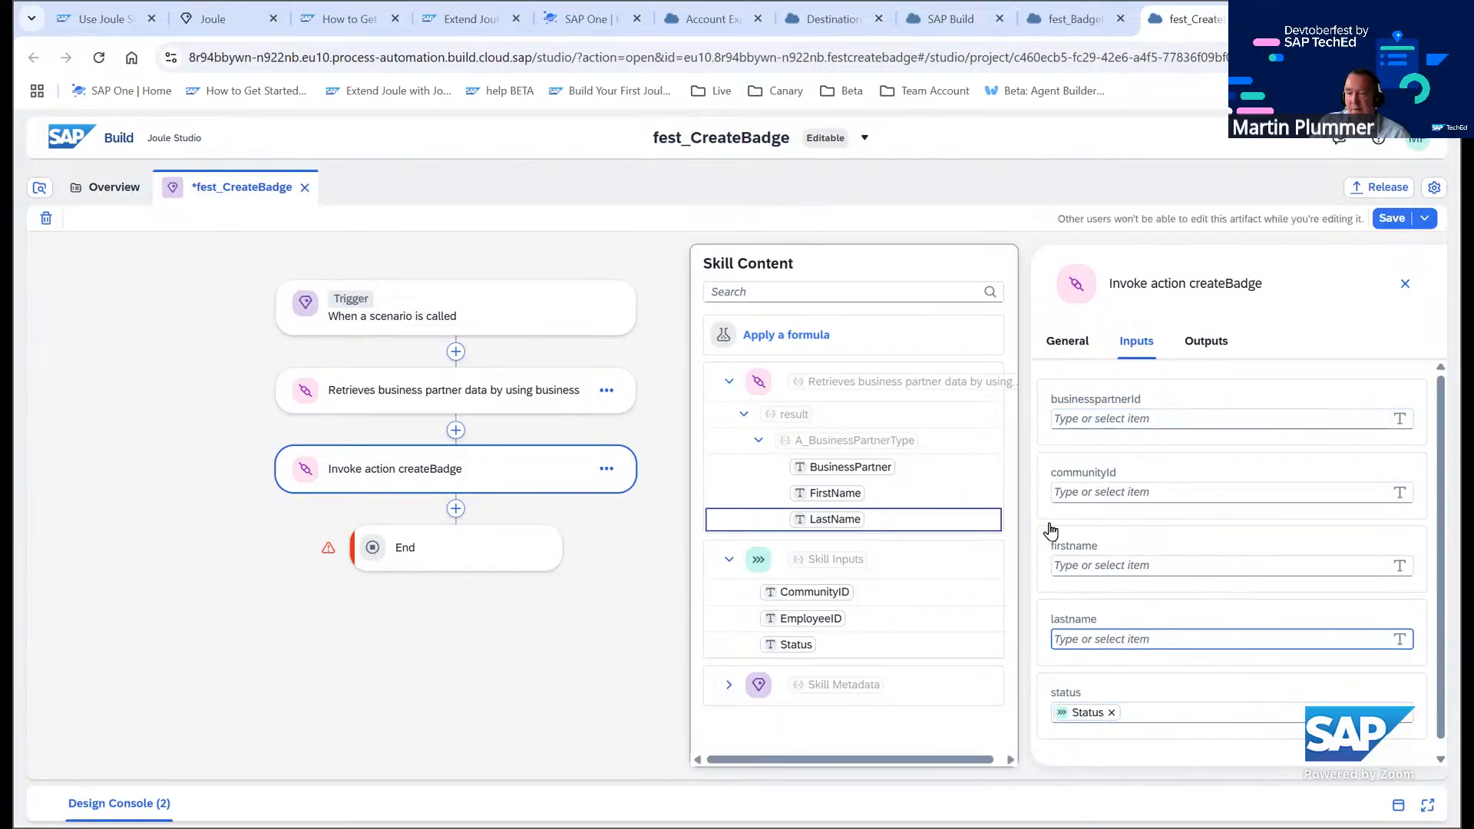
{"action": "left_click", "coordinate": [1095, 563]}
{"action": "left_click", "coordinate": [835, 493]}
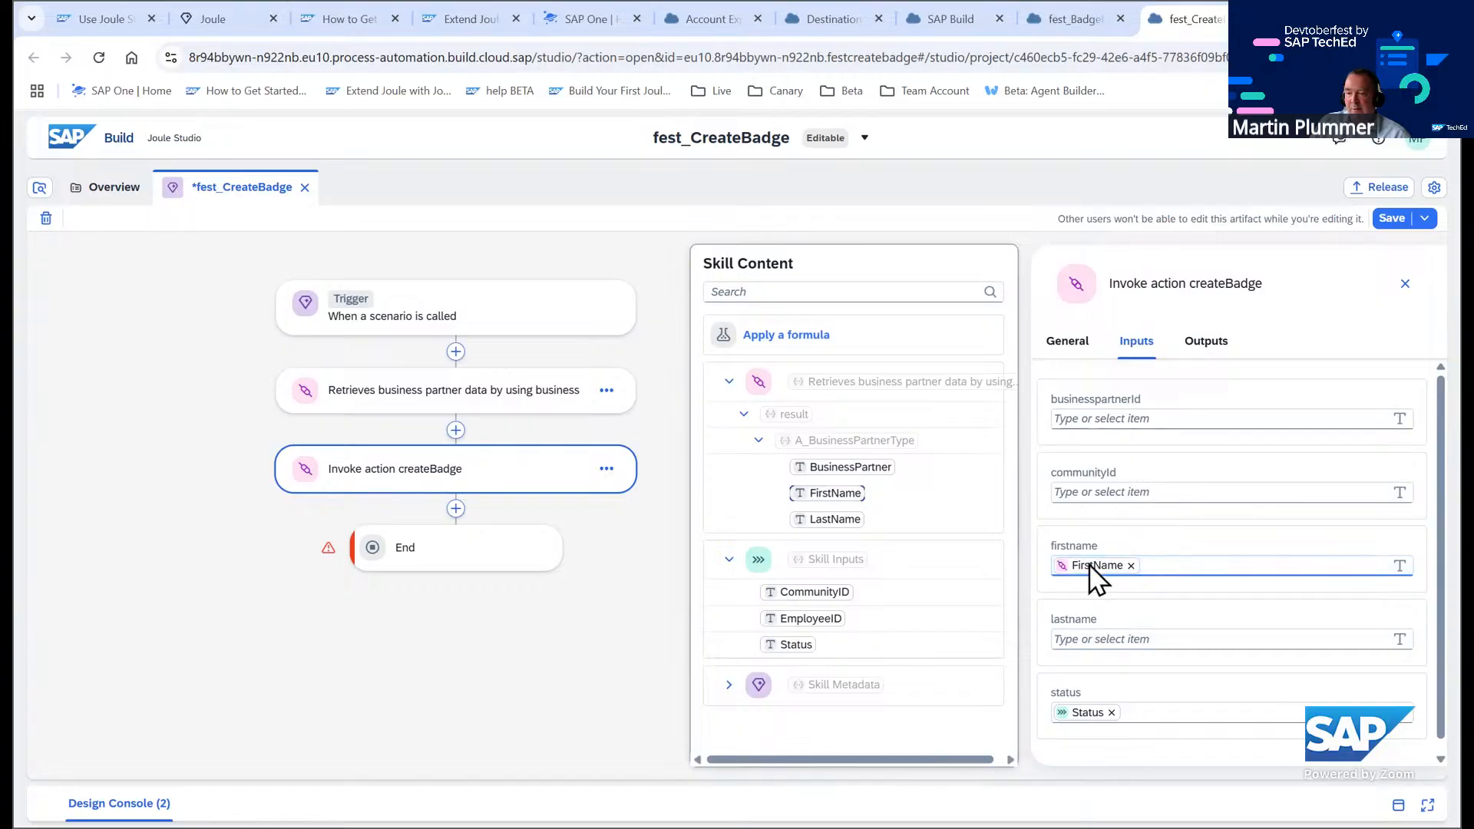
{"action": "left_click", "coordinate": [1089, 491]}
{"action": "left_click", "coordinate": [814, 592]}
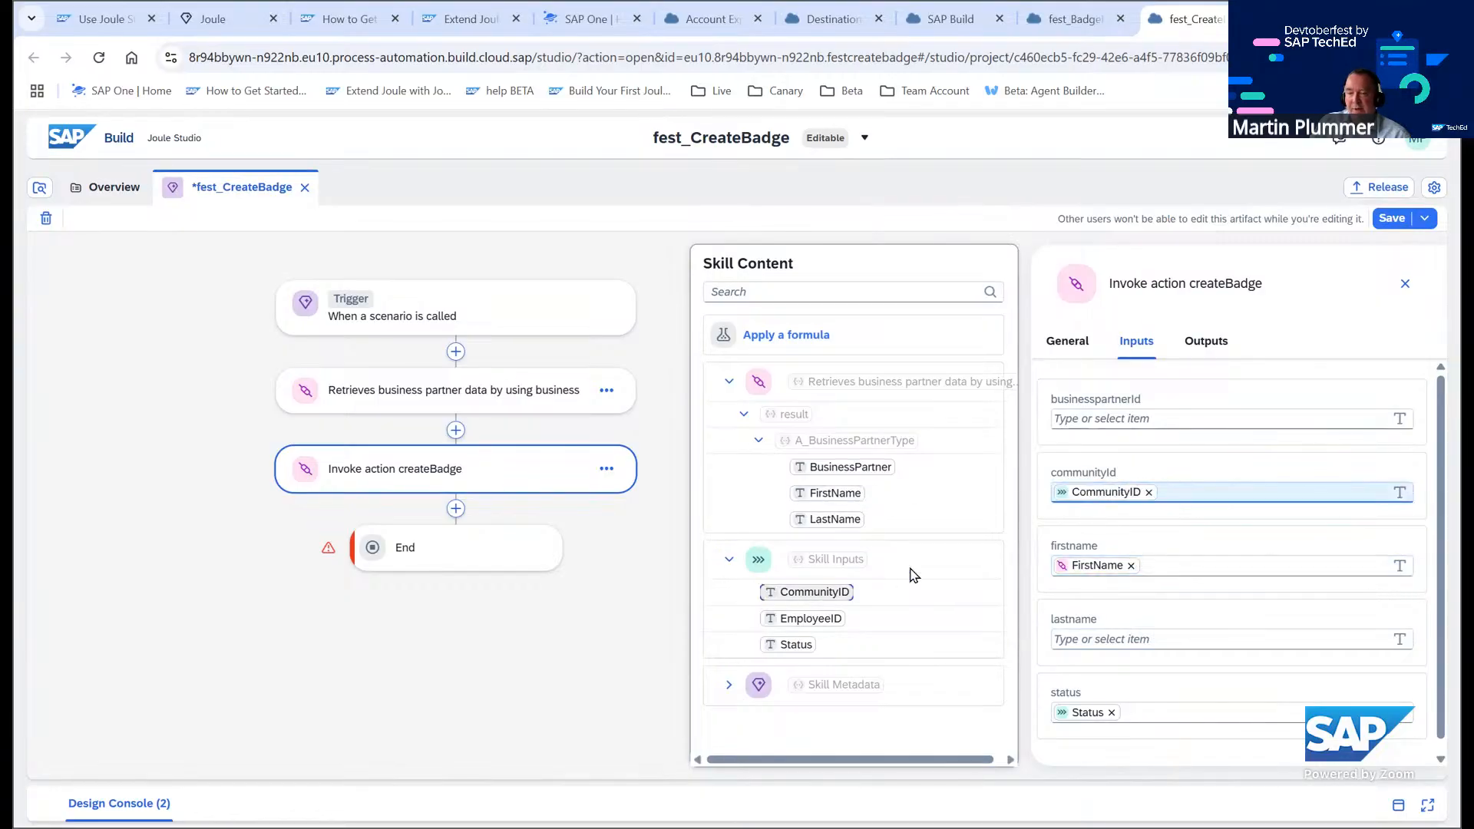
Map the businesspartnerId input to the business partner BusinessPartner field and lastname to LastName
{"action": "left_click", "coordinate": [1117, 421]}
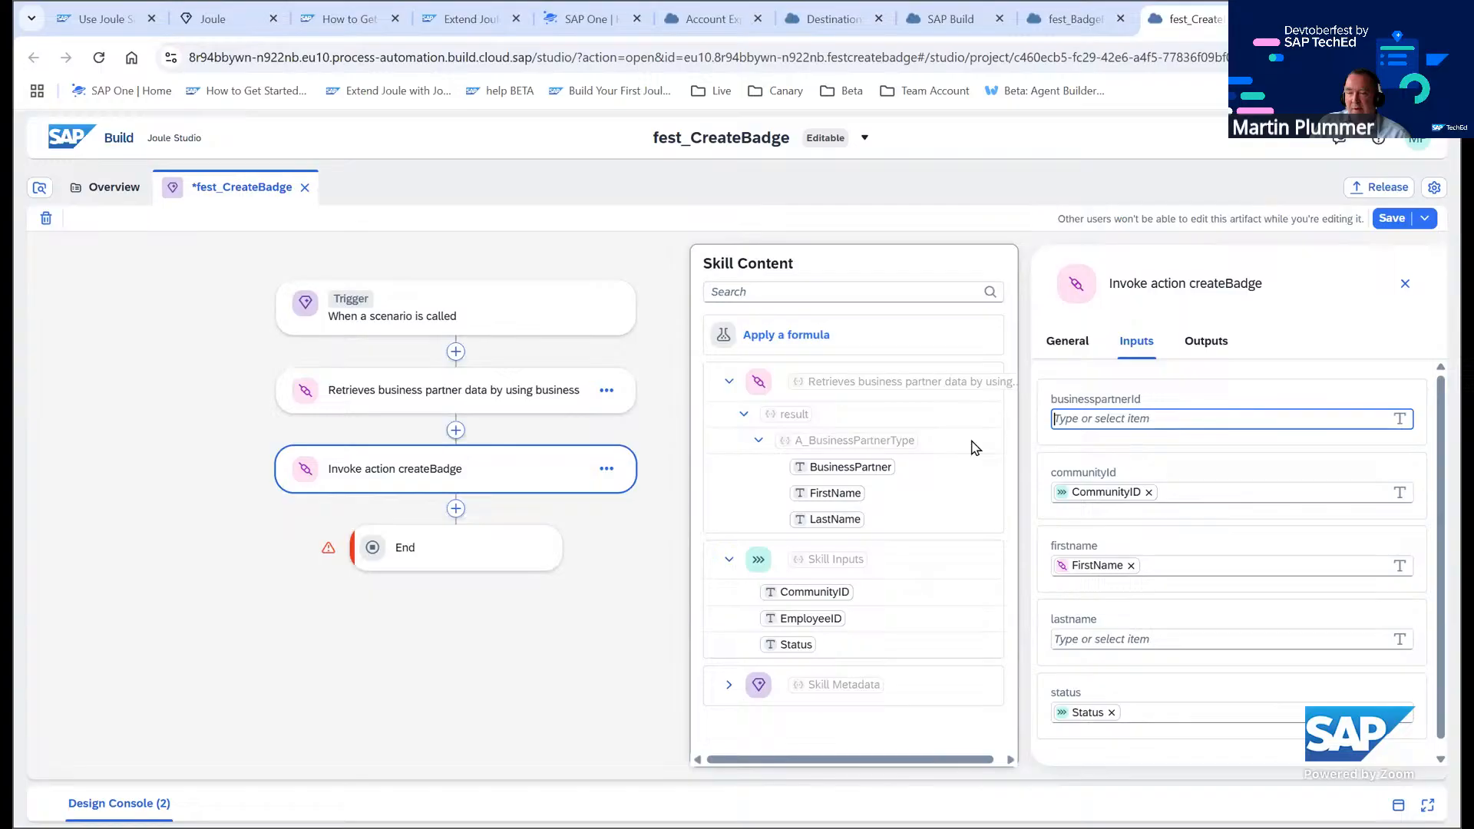
{"action": "left_click", "coordinate": [852, 468]}
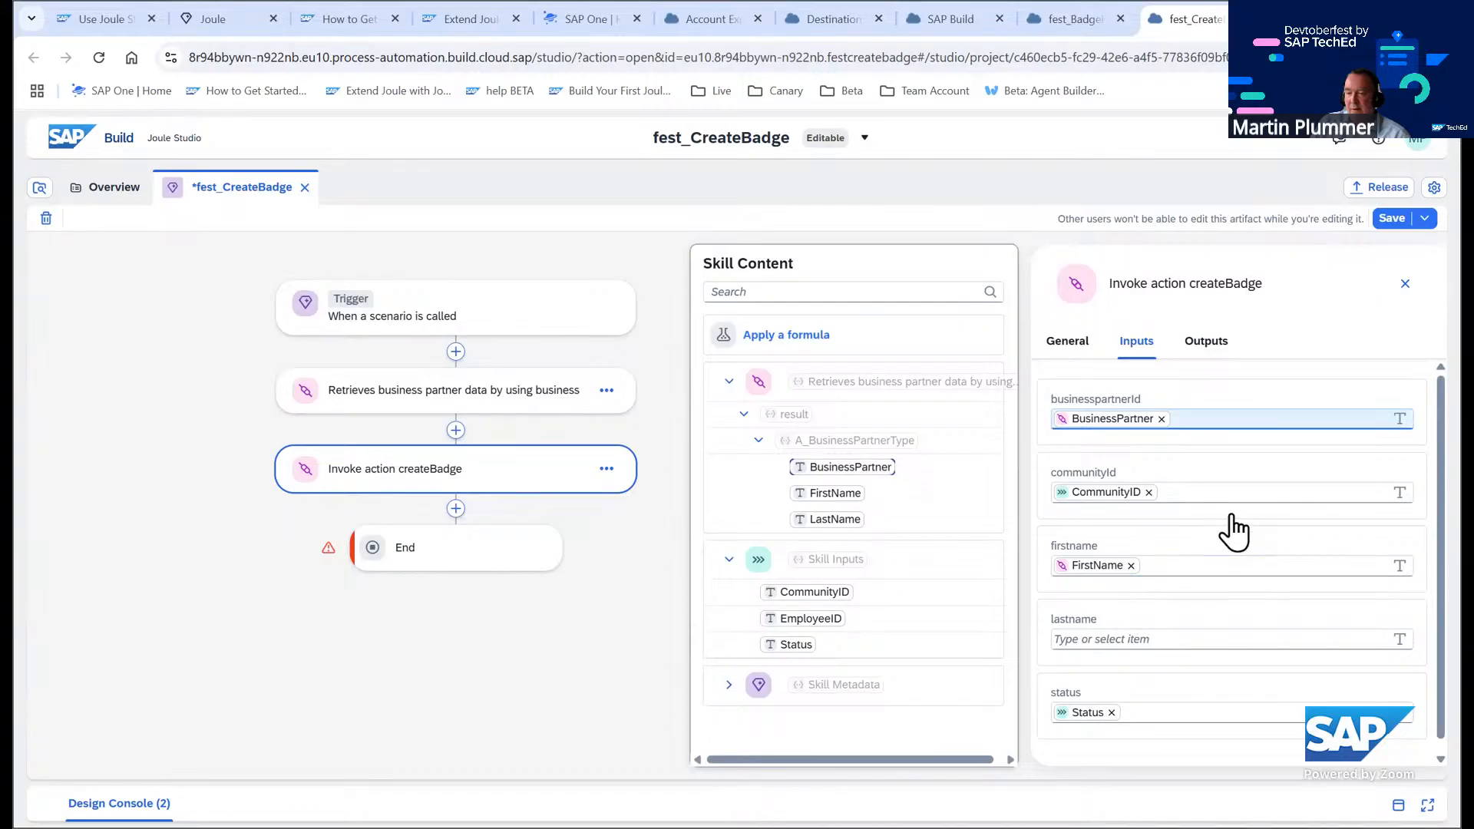
{"action": "scroll", "coordinate": [1197, 537], "scroll_direction": "down", "scroll_amount": 1}
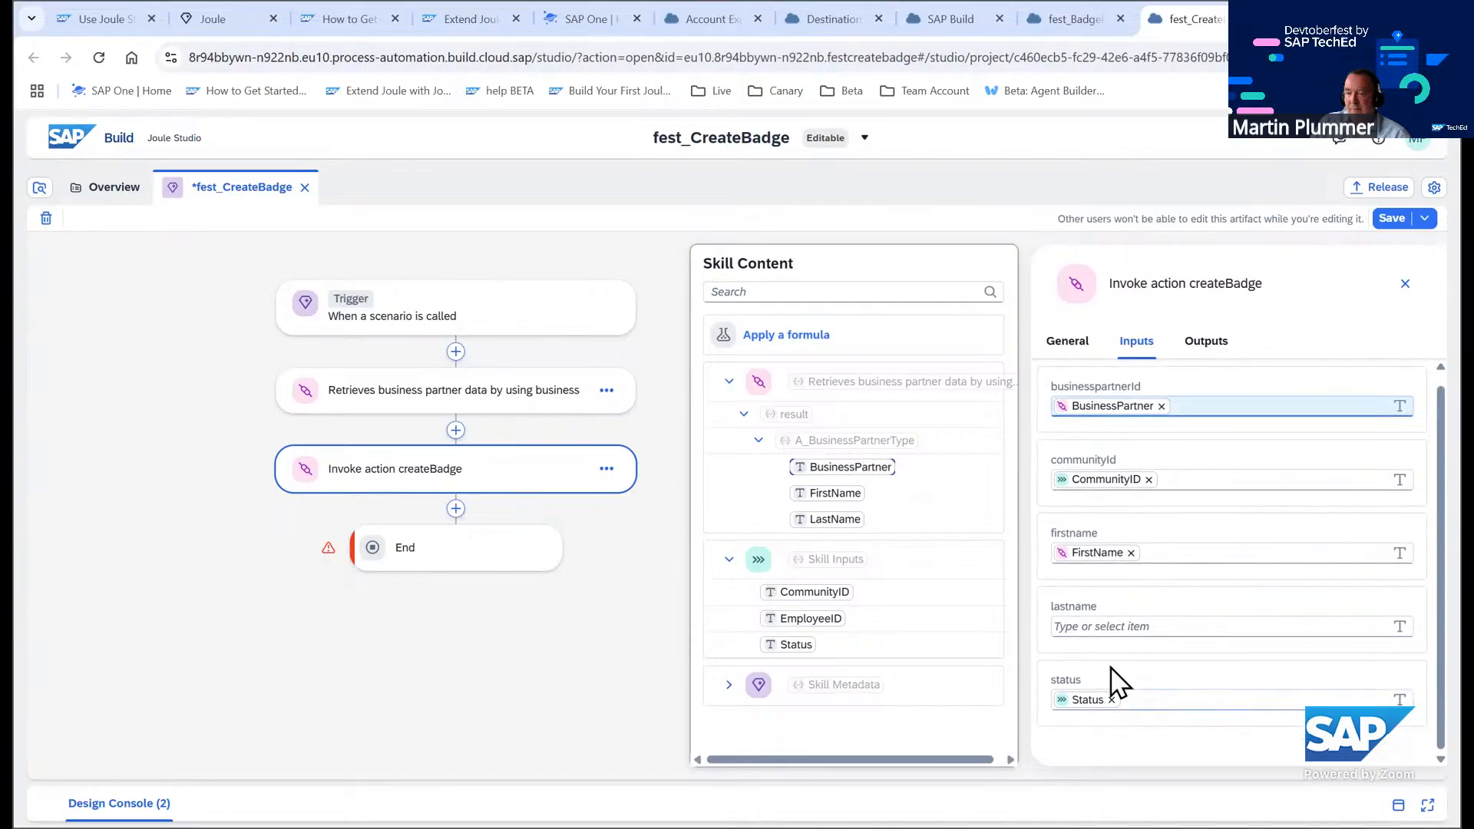
{"action": "left_click", "coordinate": [1097, 626]}
{"action": "left_click", "coordinate": [830, 519]}
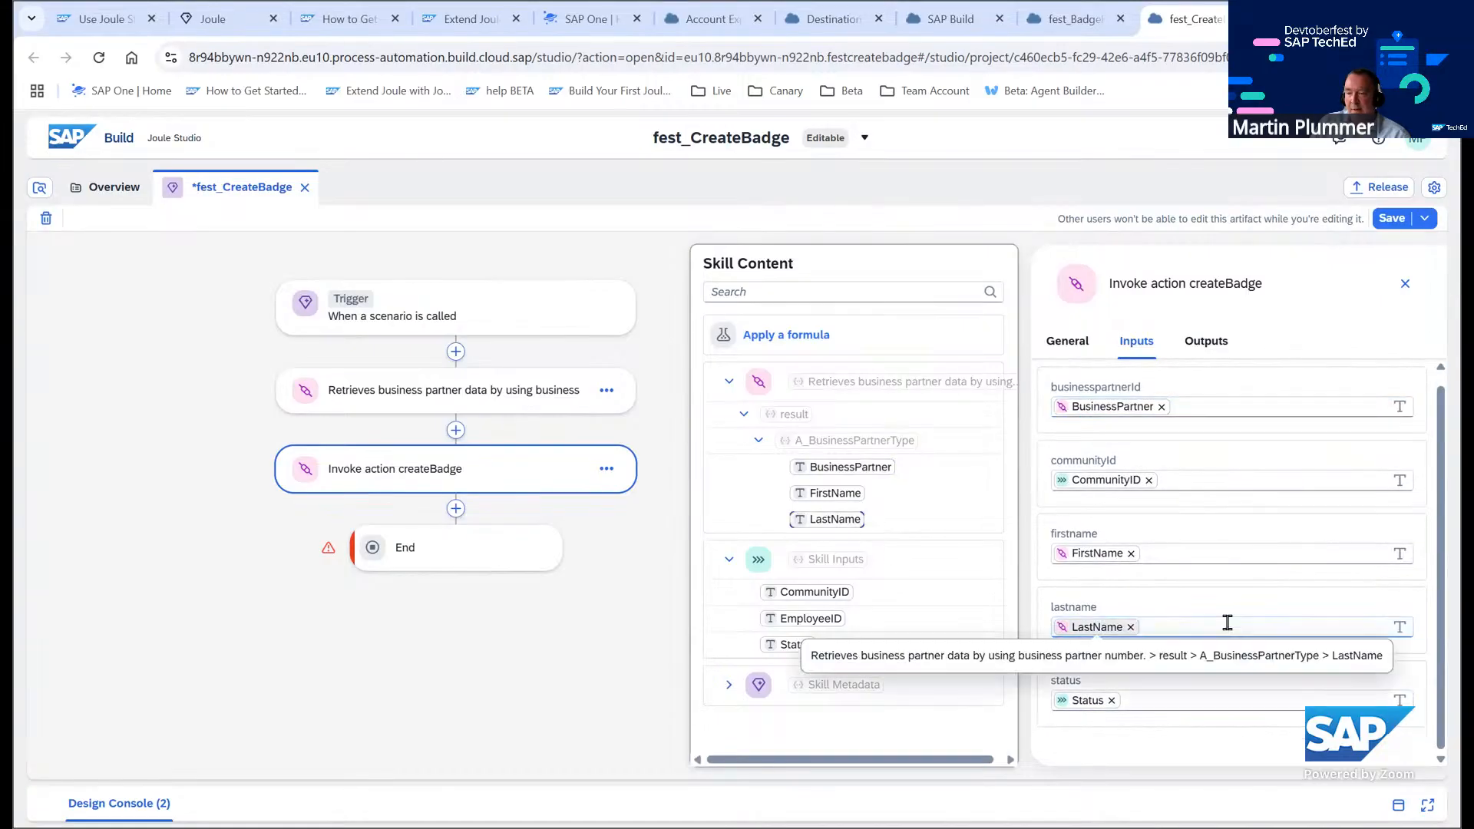
Switch to the tutorial tab and read through the Add Second Action instructions
{"action": "left_click", "coordinate": [100, 18]}
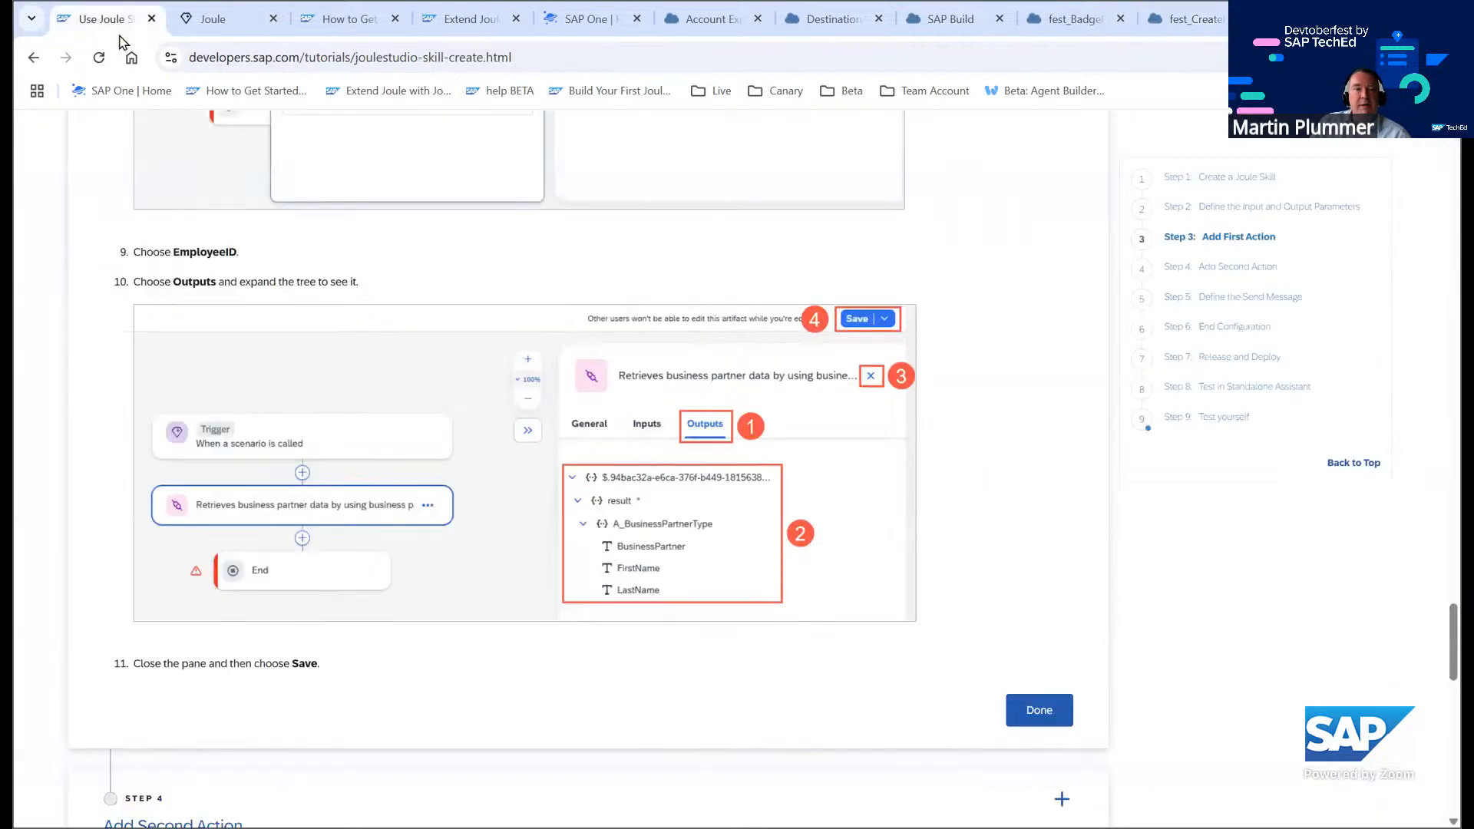
{"action": "scroll", "coordinate": [387, 414], "scroll_direction": "down", "scroll_amount": 6}
{"action": "scroll", "coordinate": [388, 411], "scroll_direction": "down", "scroll_amount": 3}
{"action": "scroll", "coordinate": [382, 408], "scroll_direction": "up", "scroll_amount": 3}
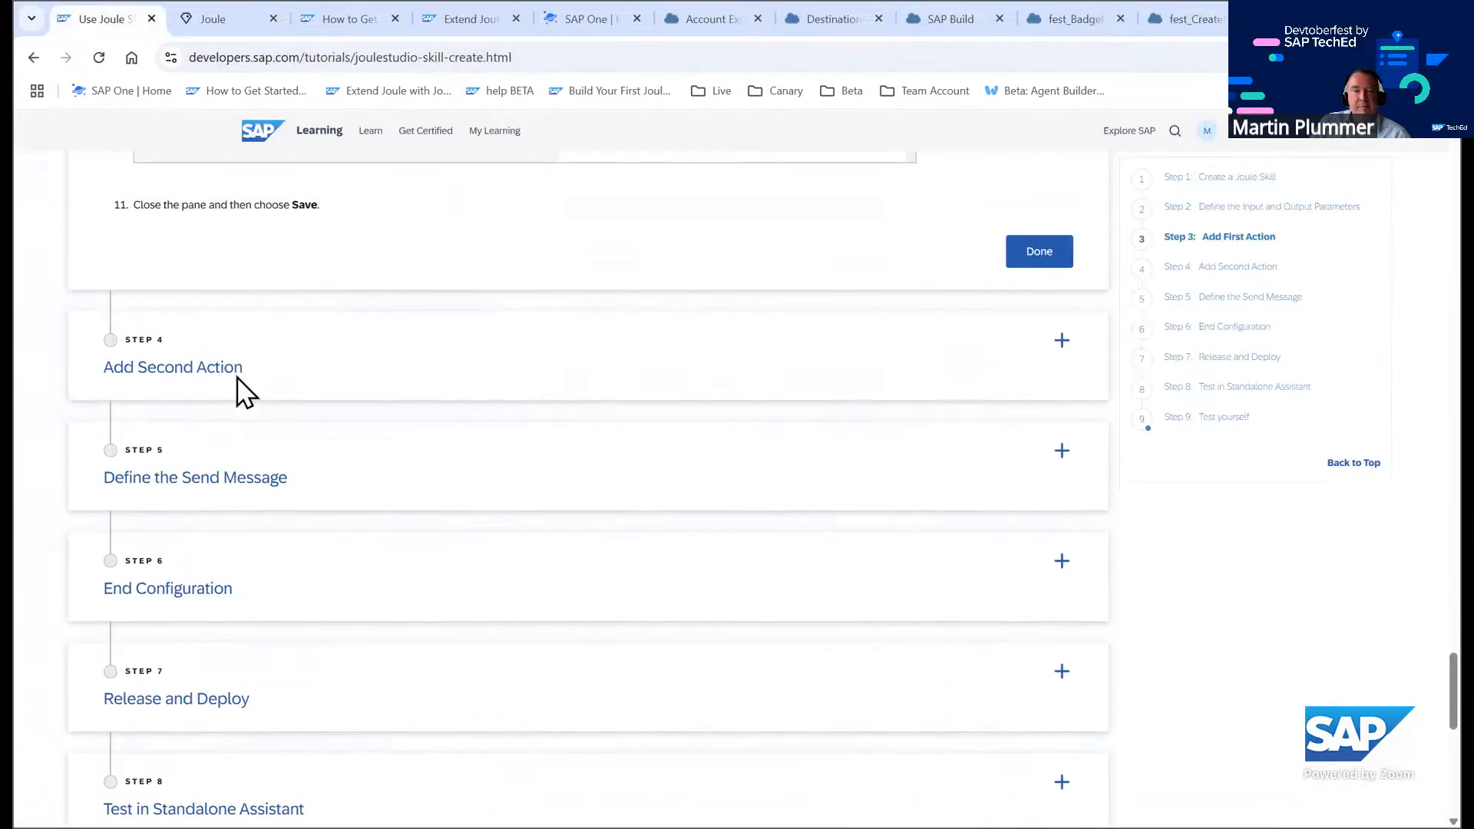
{"action": "left_click", "coordinate": [198, 372]}
{"action": "scroll", "coordinate": [476, 441], "scroll_direction": "down", "scroll_amount": 15}
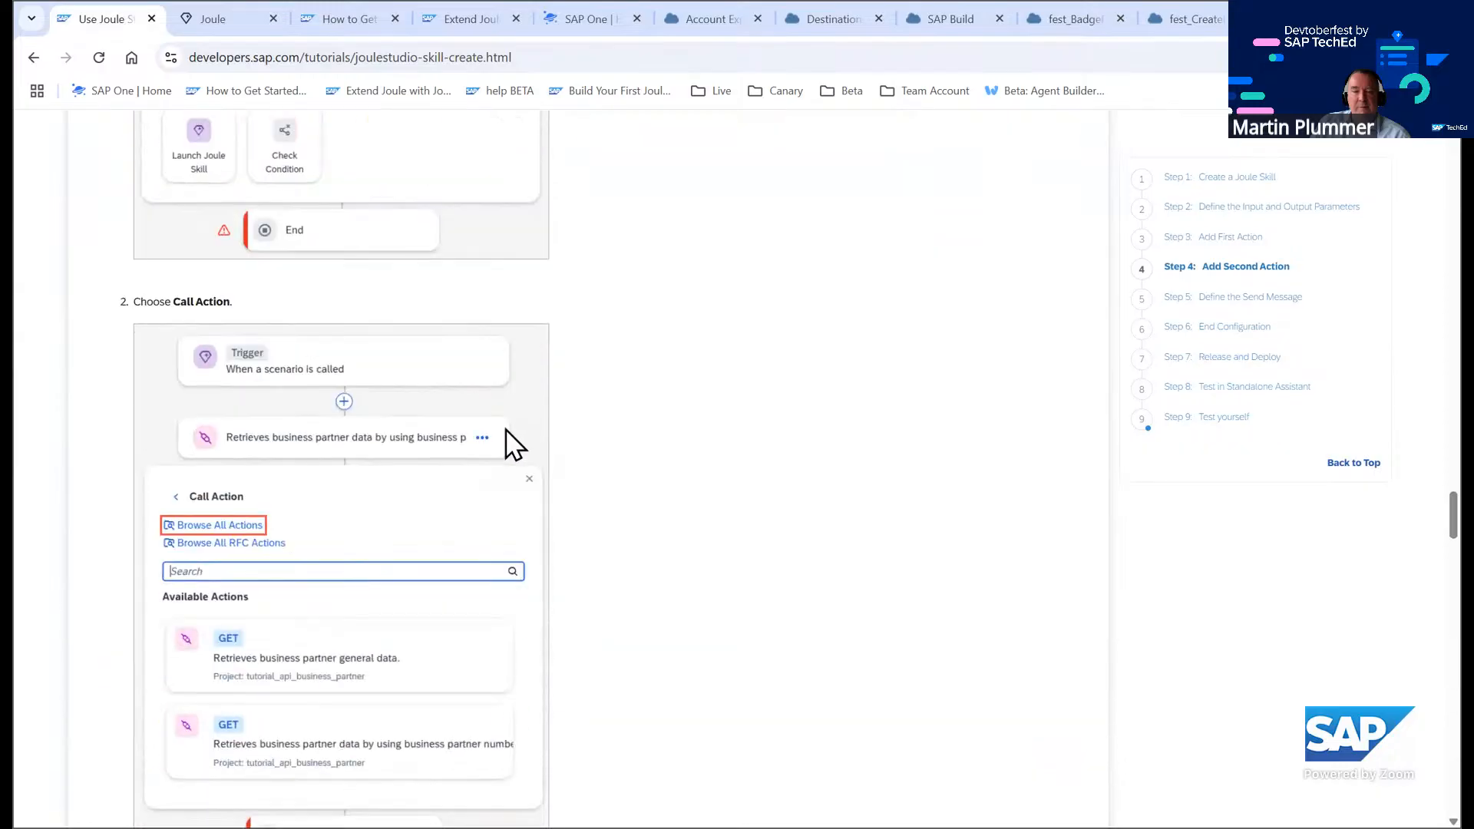
{"action": "scroll", "coordinate": [515, 424], "scroll_direction": "down", "scroll_amount": 20}
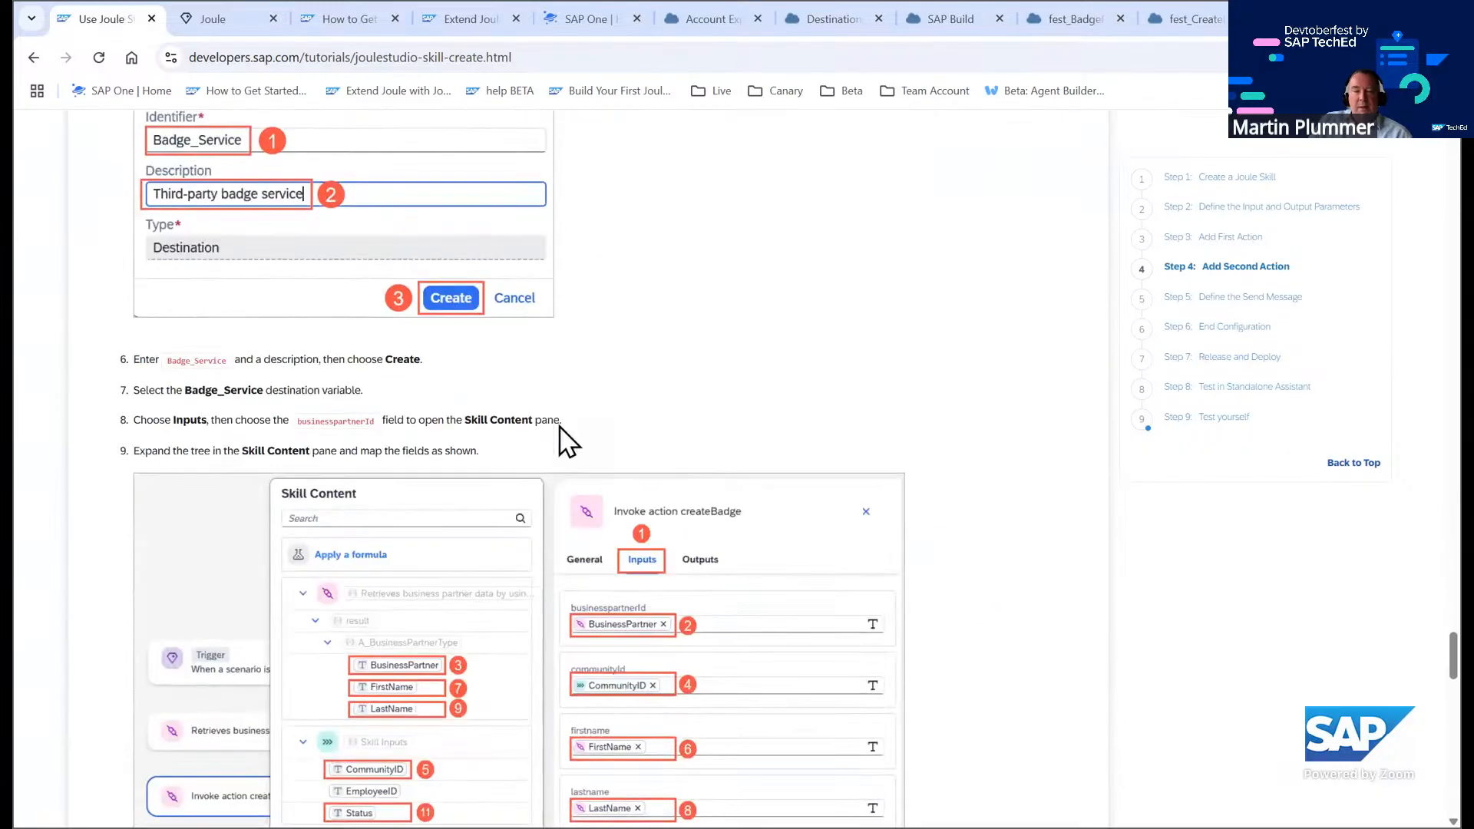
{"action": "scroll", "coordinate": [633, 278], "scroll_direction": "down", "scroll_amount": 1}
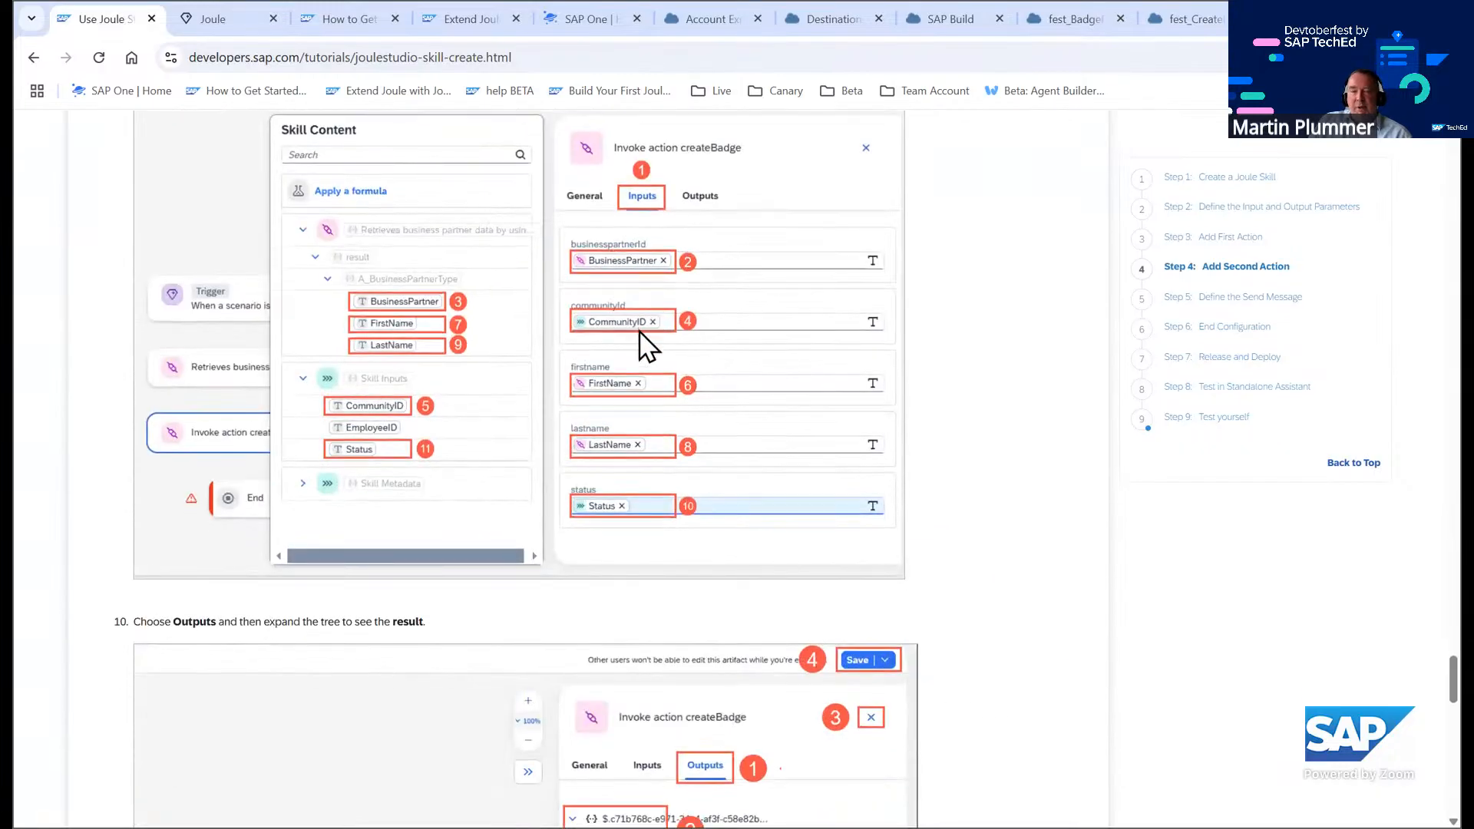
{"action": "scroll", "coordinate": [645, 527], "scroll_direction": "down", "scroll_amount": 14}
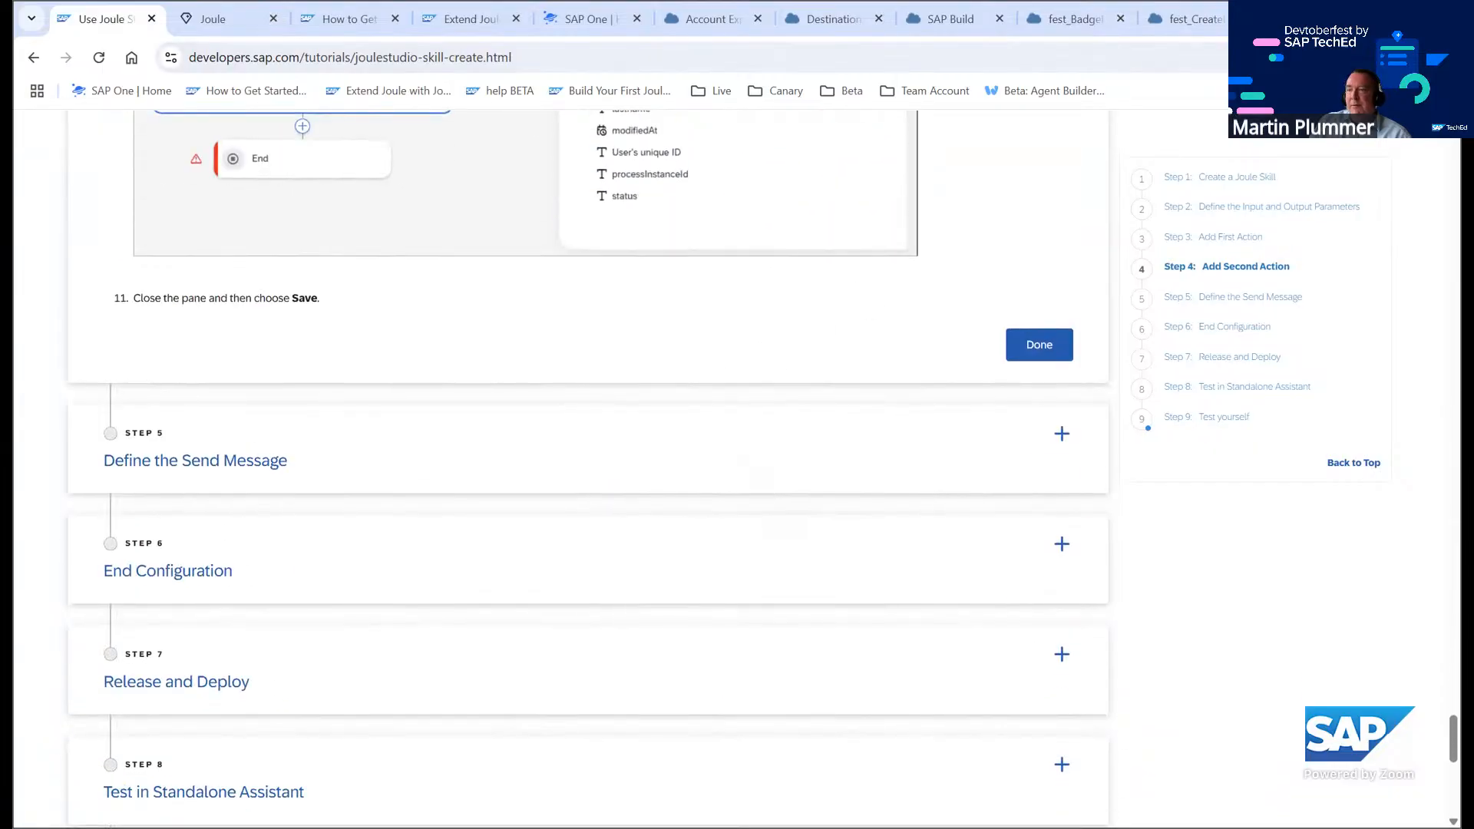
Review the Invoke action createBadge step's outputs and save the skill
{"action": "left_click", "coordinate": [1192, 19]}
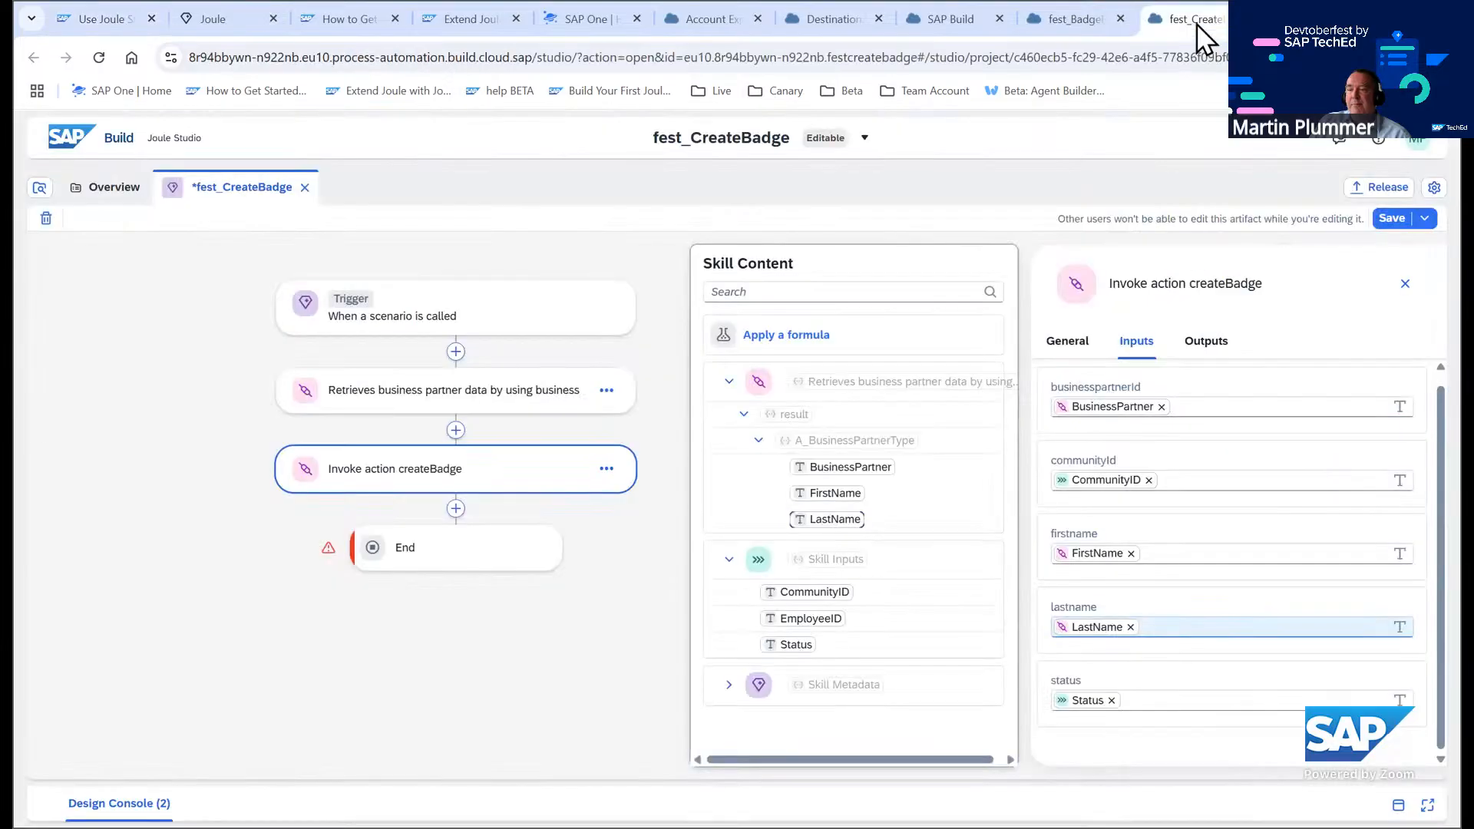
{"action": "left_click", "coordinate": [1193, 341]}
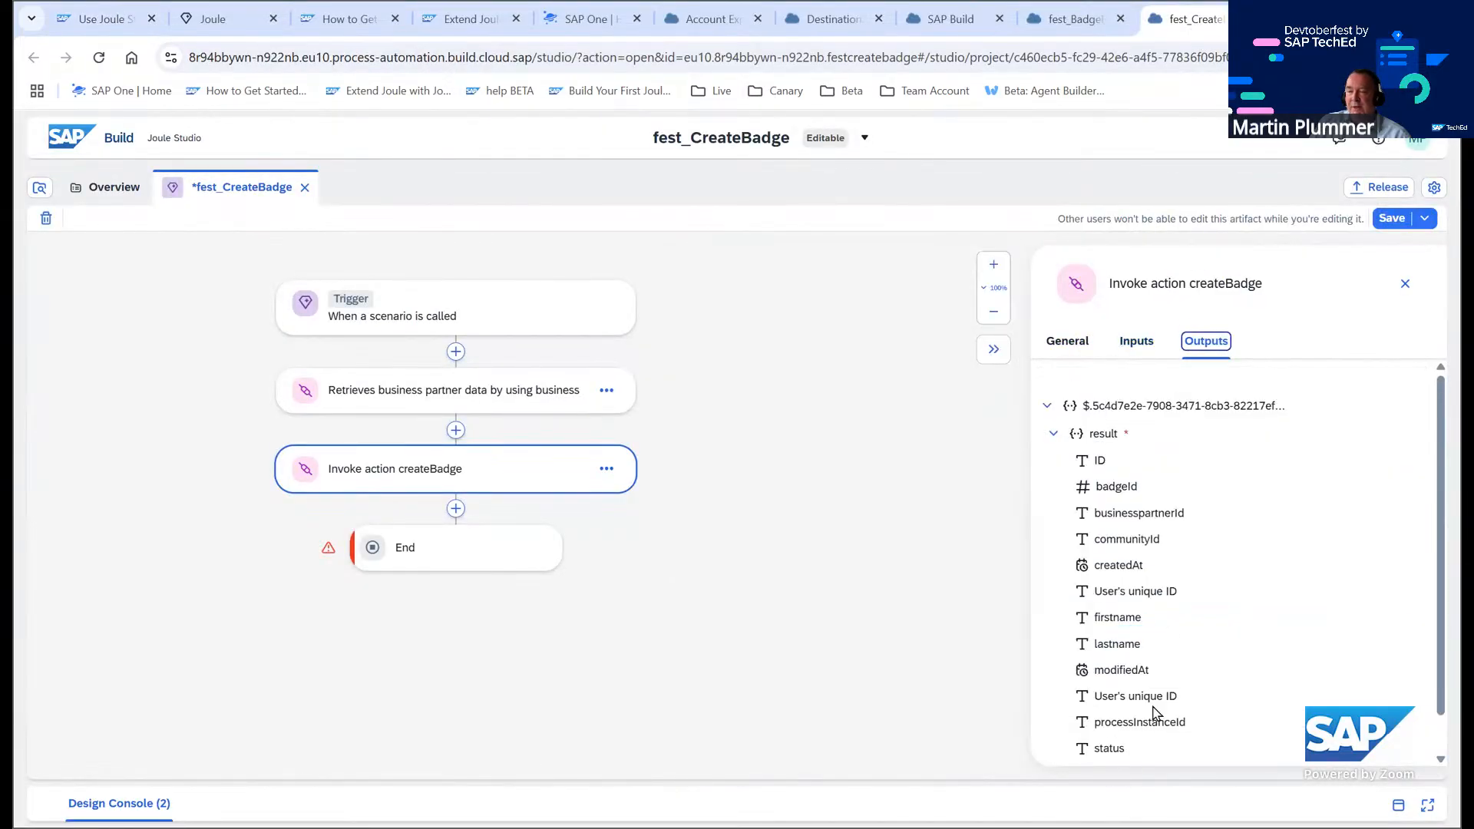
{"action": "left_click", "coordinate": [1385, 225]}
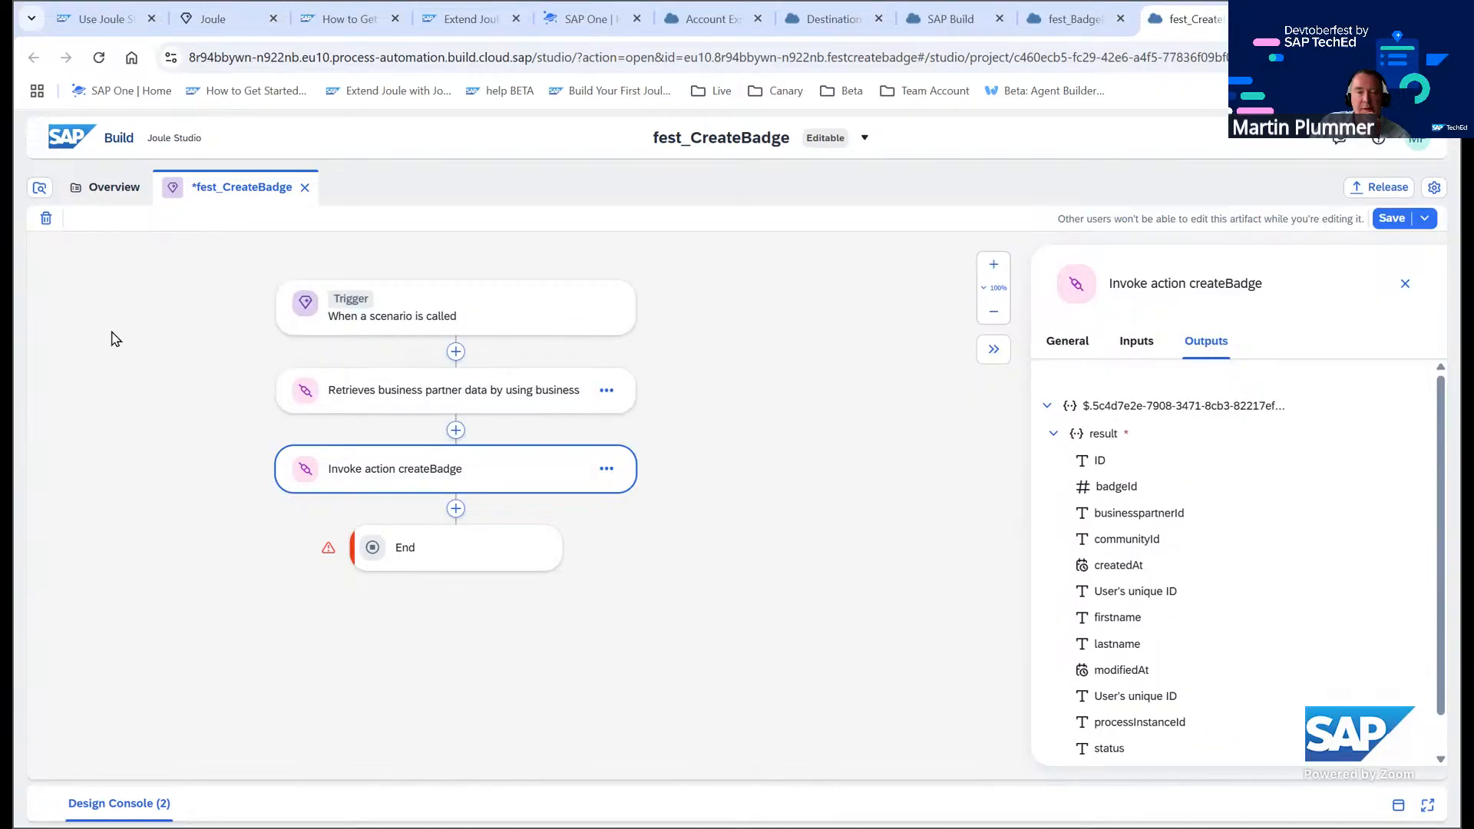
Add a Send Message response step after the Invoke action createBadge step
{"action": "left_click", "coordinate": [108, 22]}
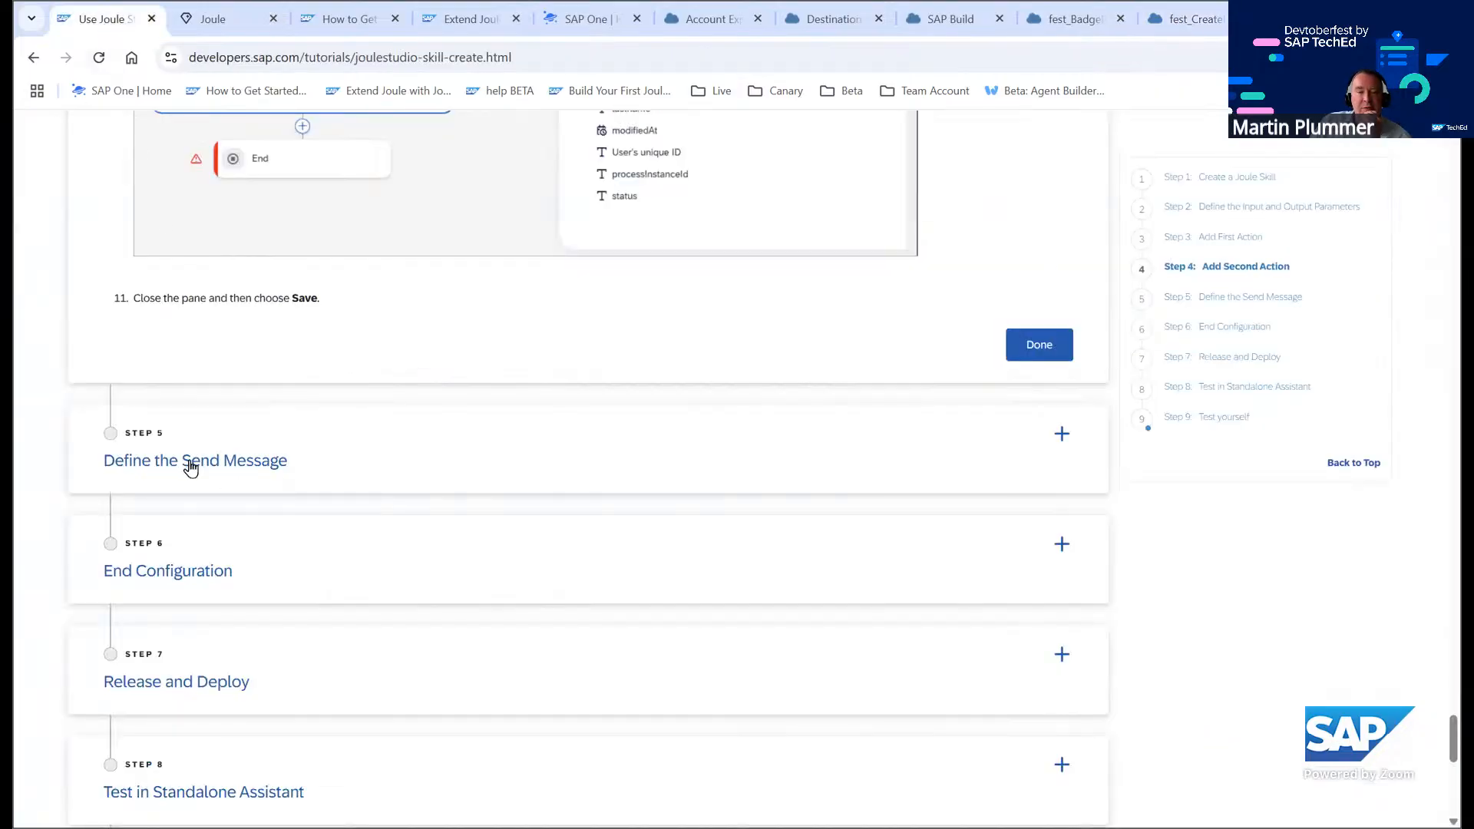
{"action": "left_click", "coordinate": [1189, 21]}
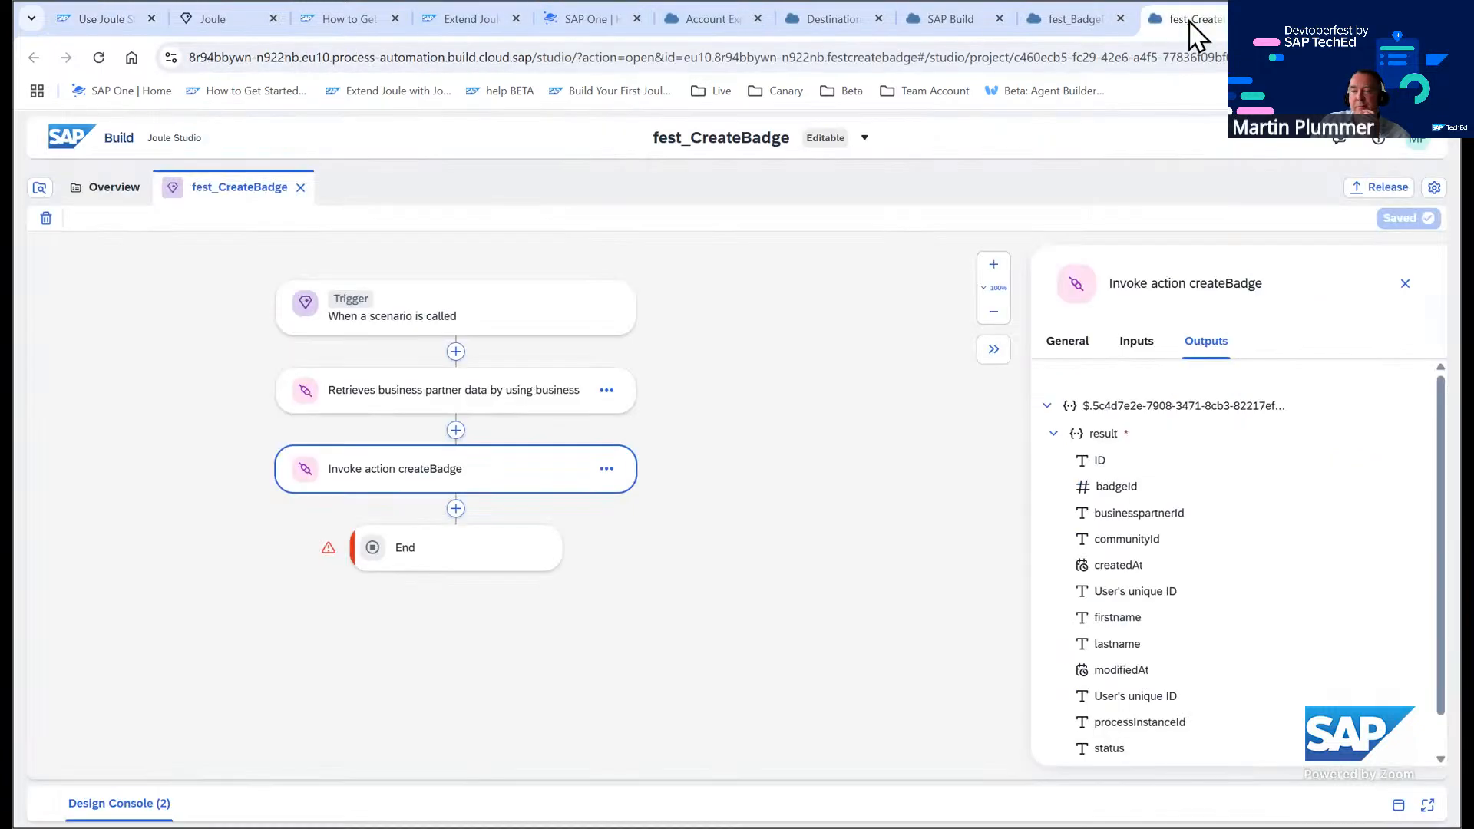
{"action": "left_click", "coordinate": [1398, 805]}
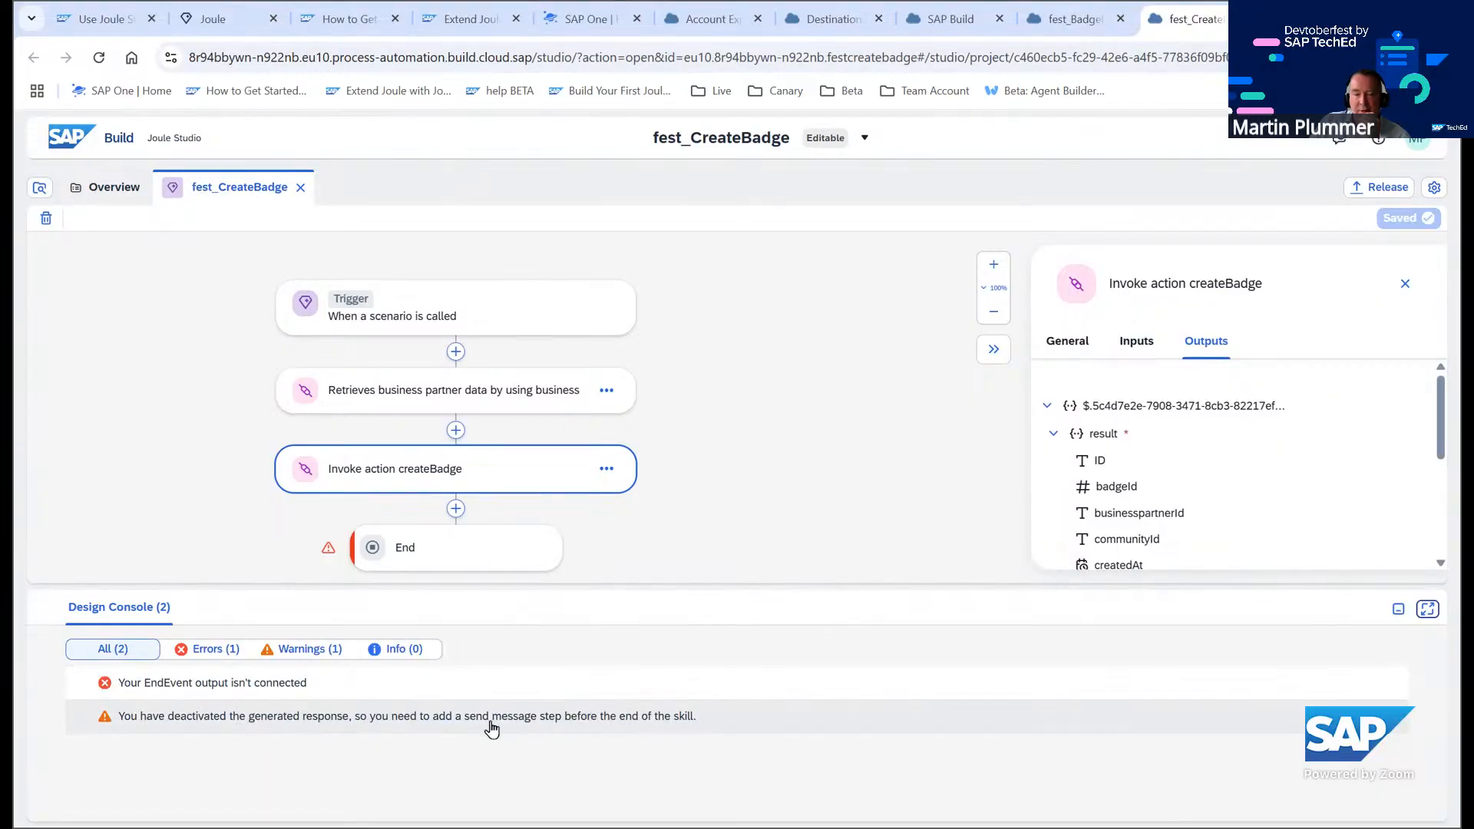
{"action": "left_click", "coordinate": [457, 508]}
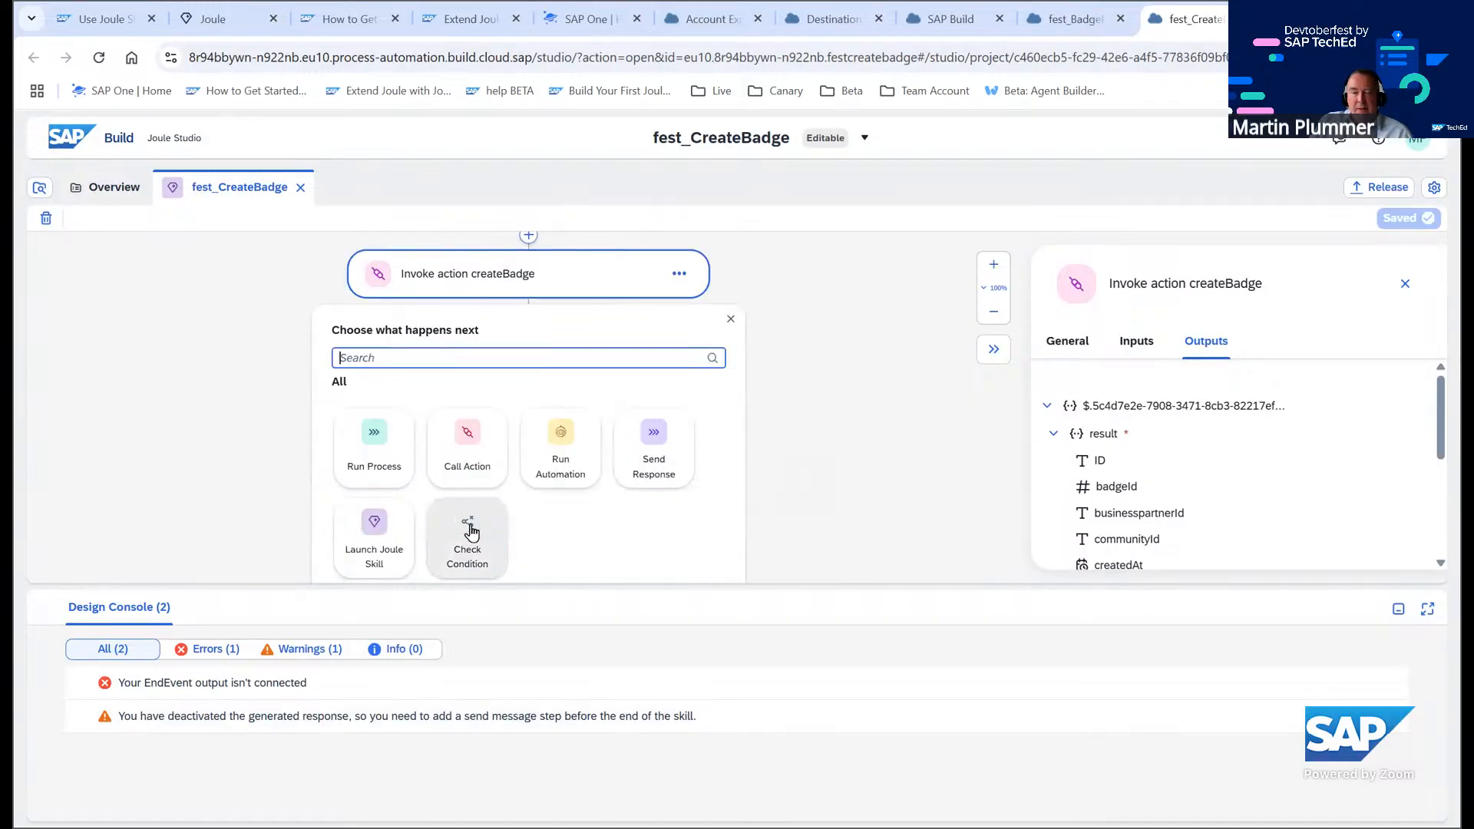
{"action": "left_click", "coordinate": [659, 452]}
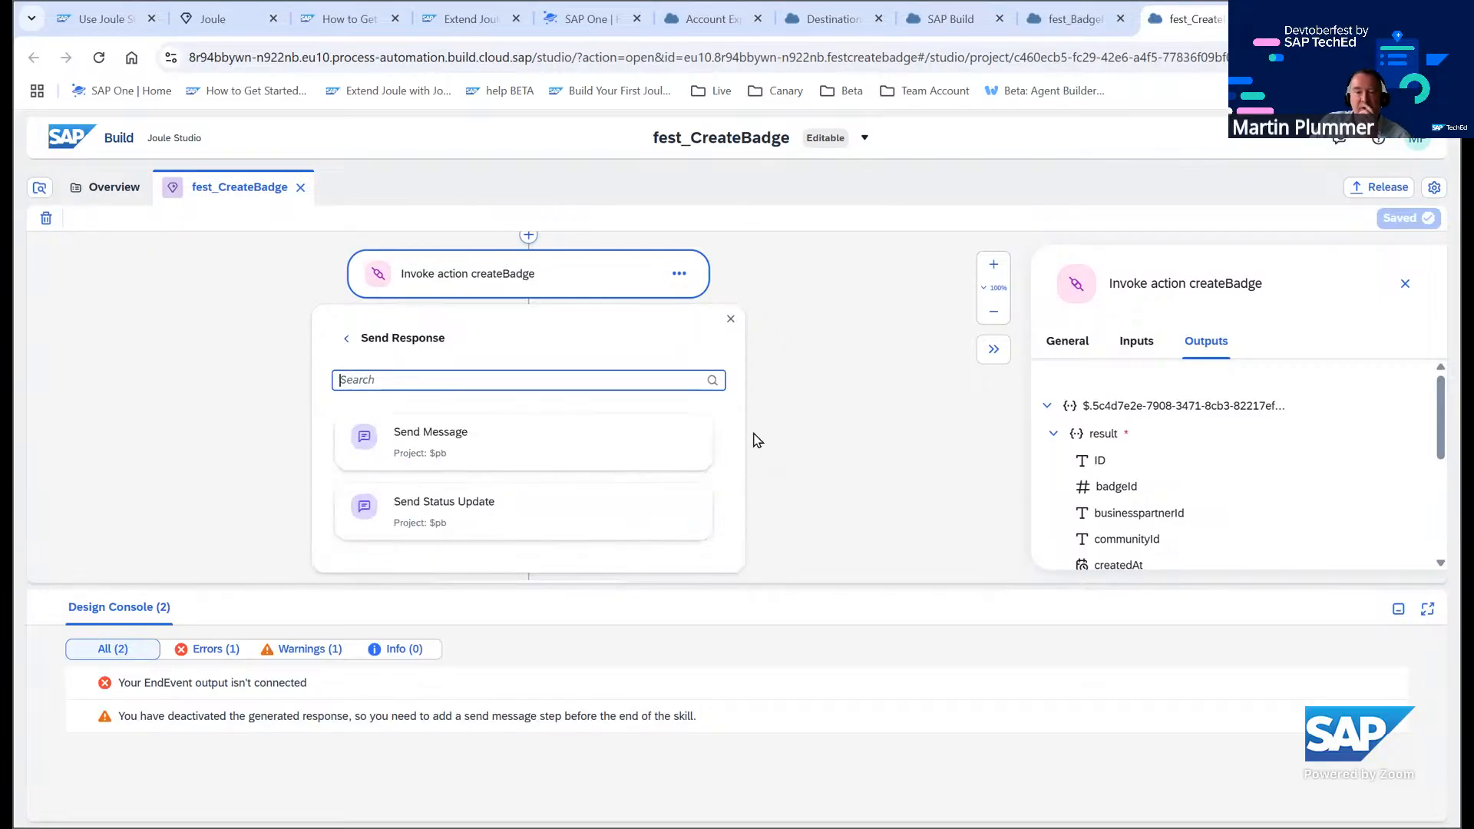
{"action": "left_click", "coordinate": [464, 440]}
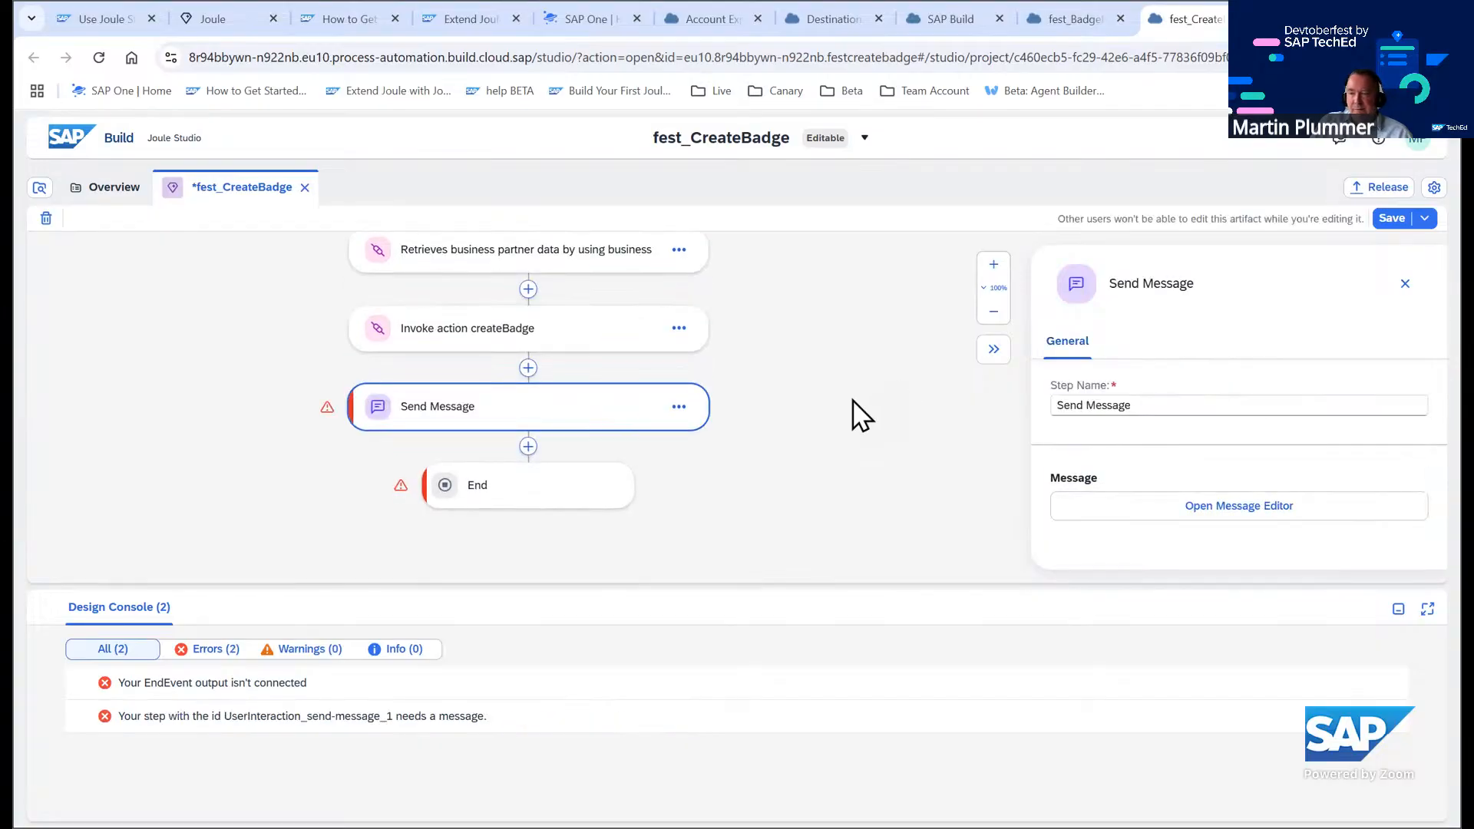
{"action": "left_click", "coordinate": [1398, 609]}
Open the message editor for the Send Message step and set the title to Badge Request
{"action": "left_click", "coordinate": [1238, 506]}
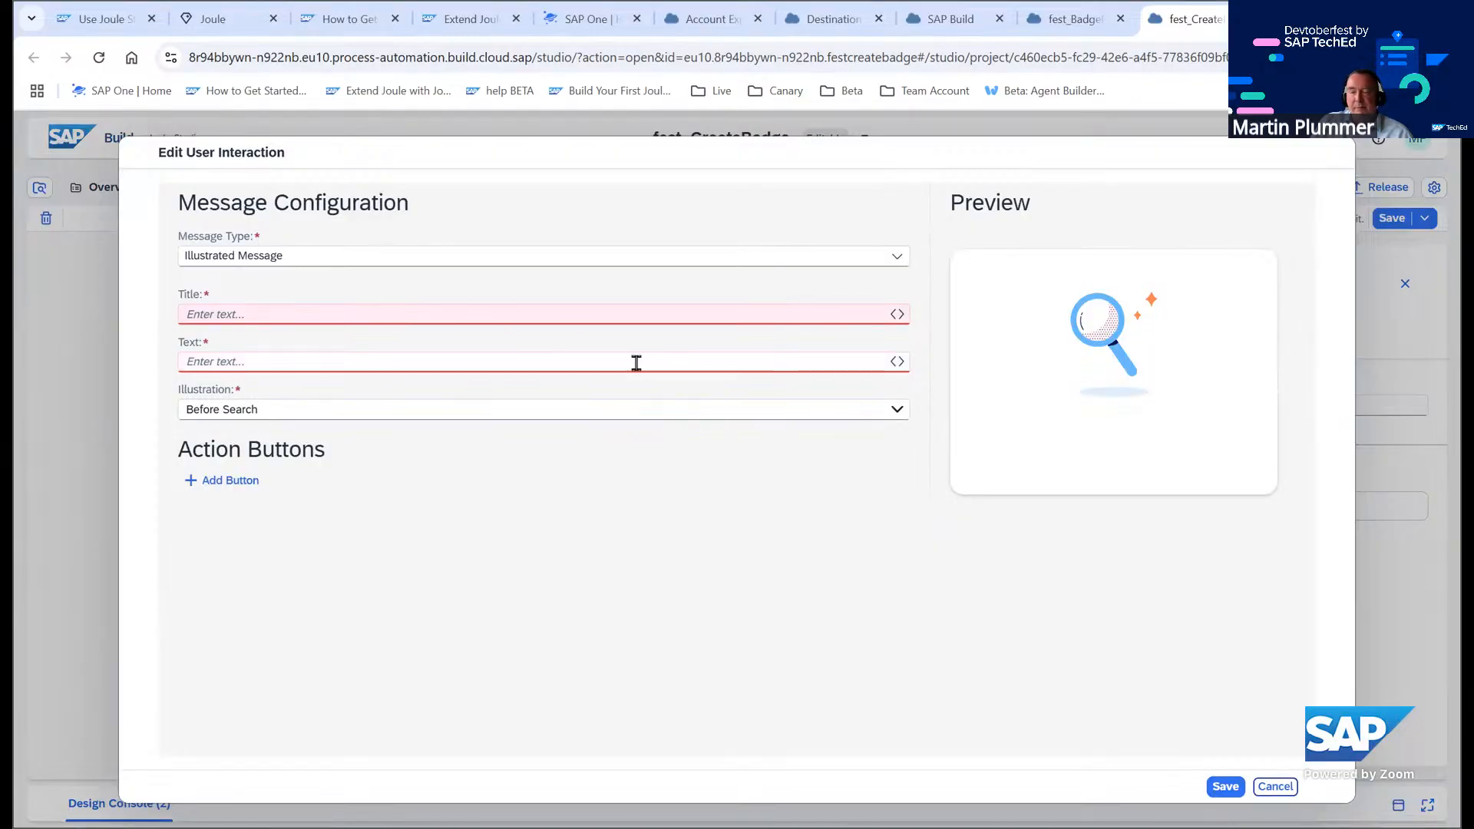
{"action": "left_click", "coordinate": [231, 23]}
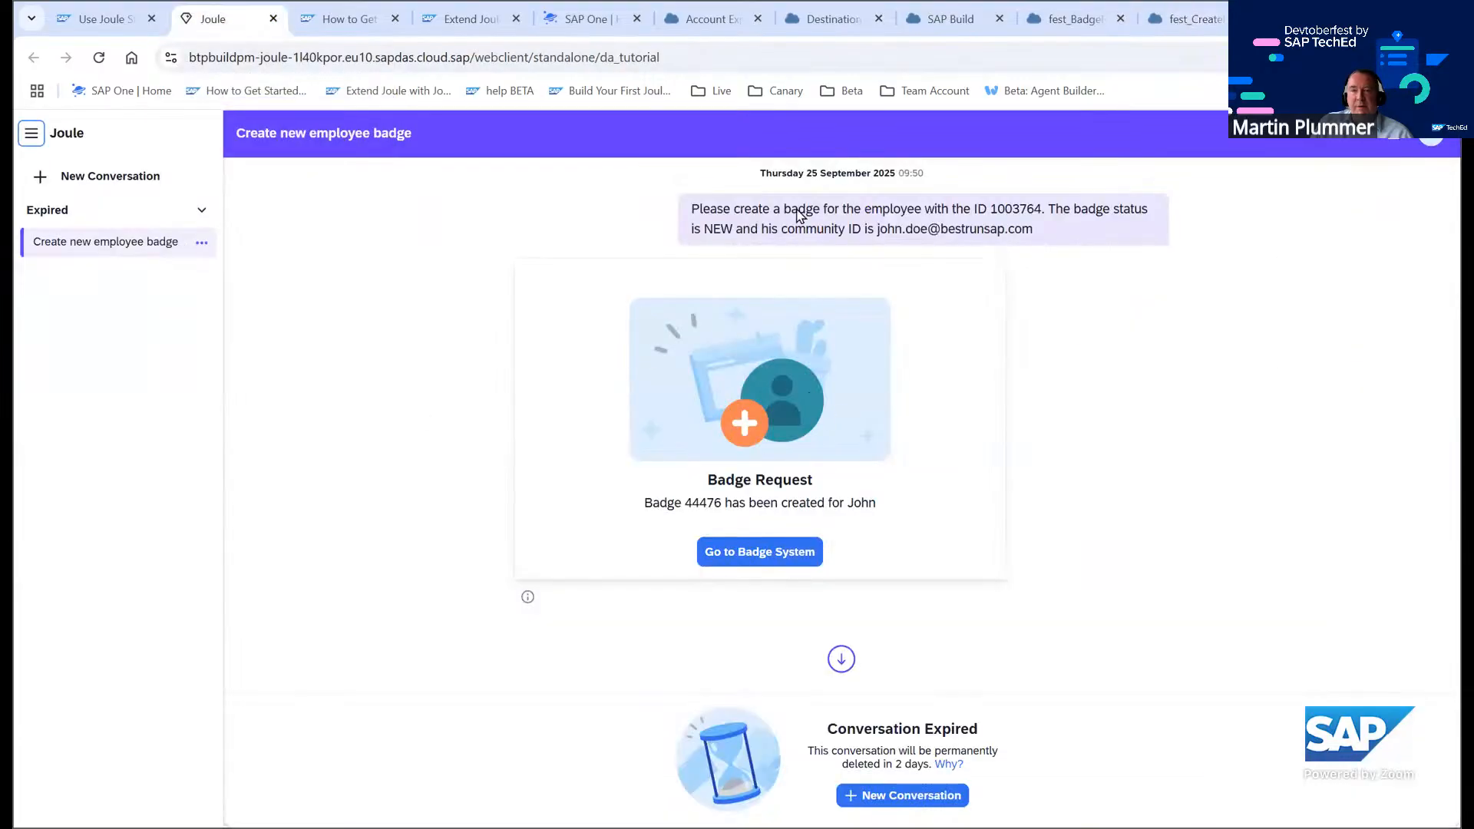
{"action": "left_click", "coordinate": [1178, 21]}
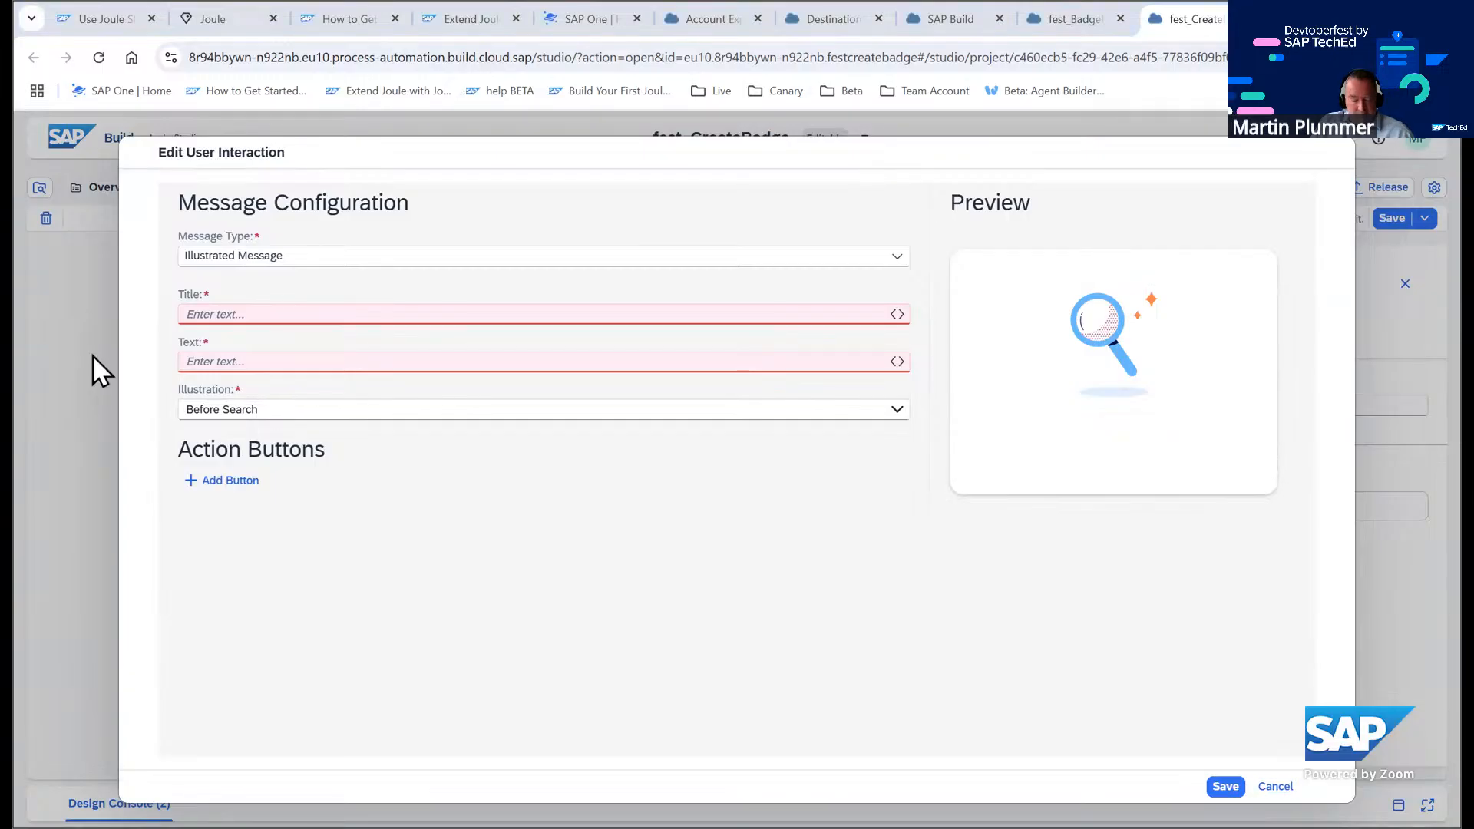
{"action": "left_click", "coordinate": [300, 257]}
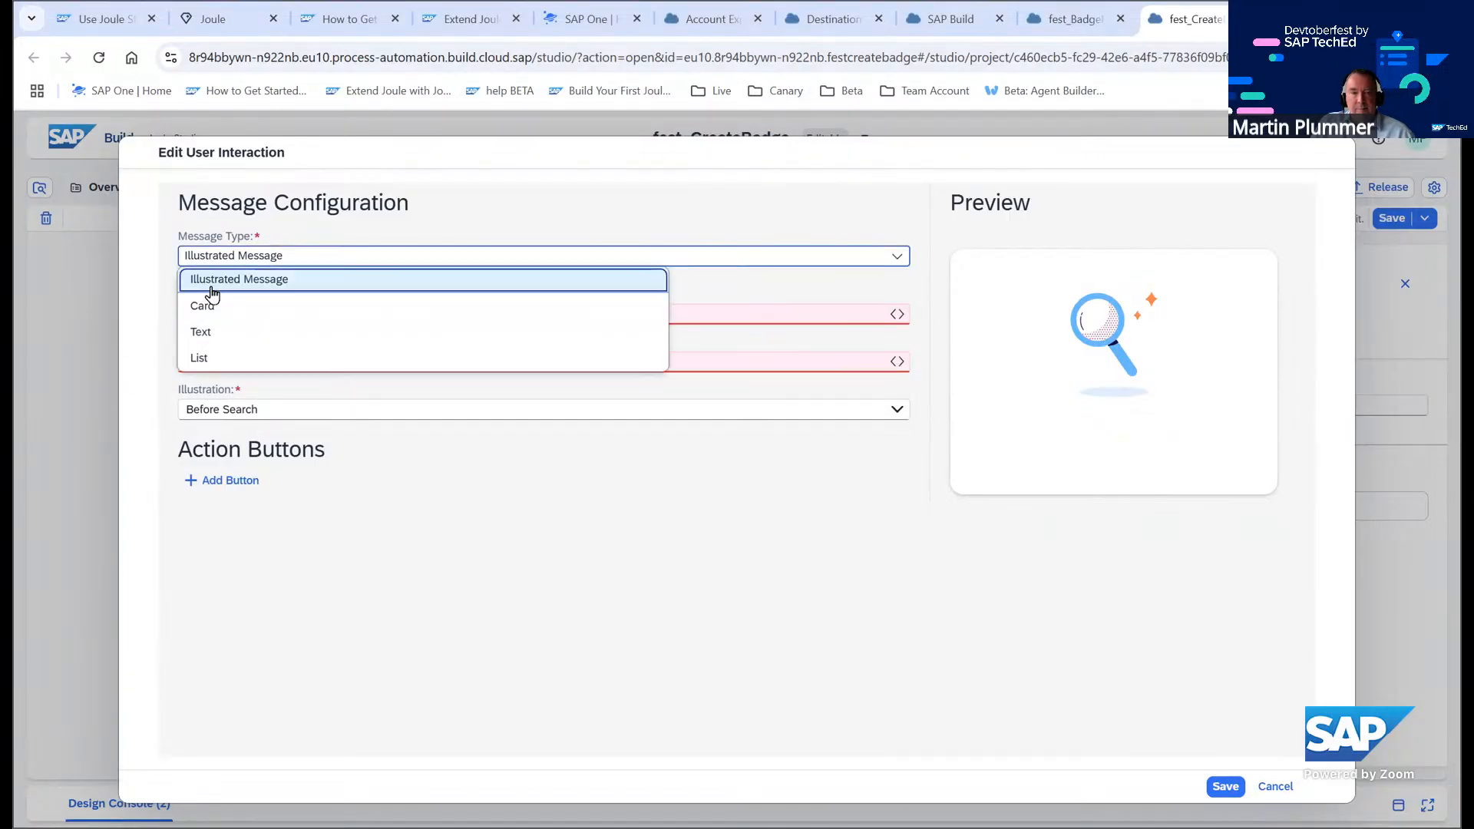
{"action": "left_click", "coordinate": [672, 214]}
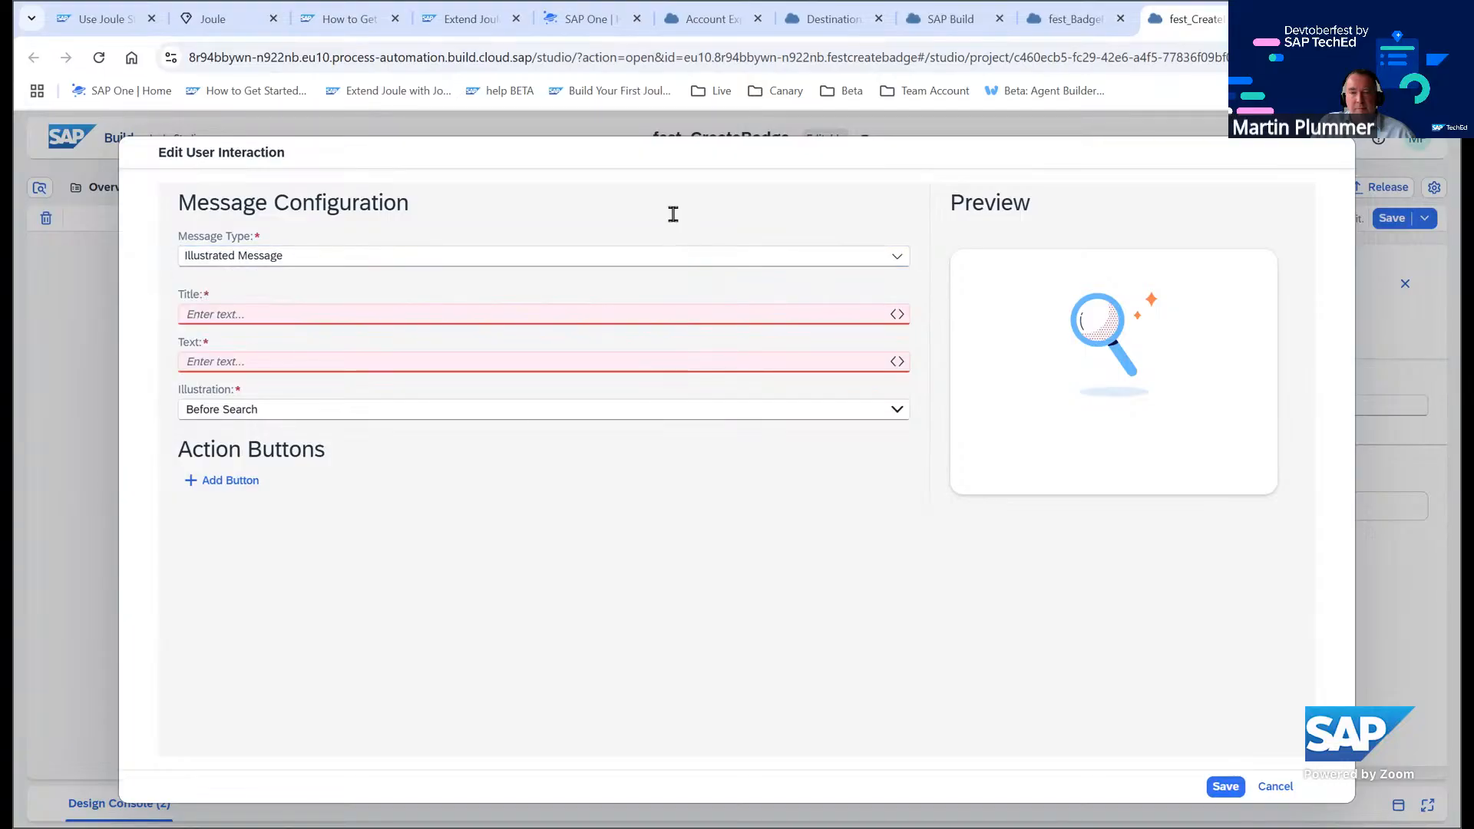
{"action": "left_click", "coordinate": [269, 312]}
{"action": "left_click", "coordinate": [318, 386]}
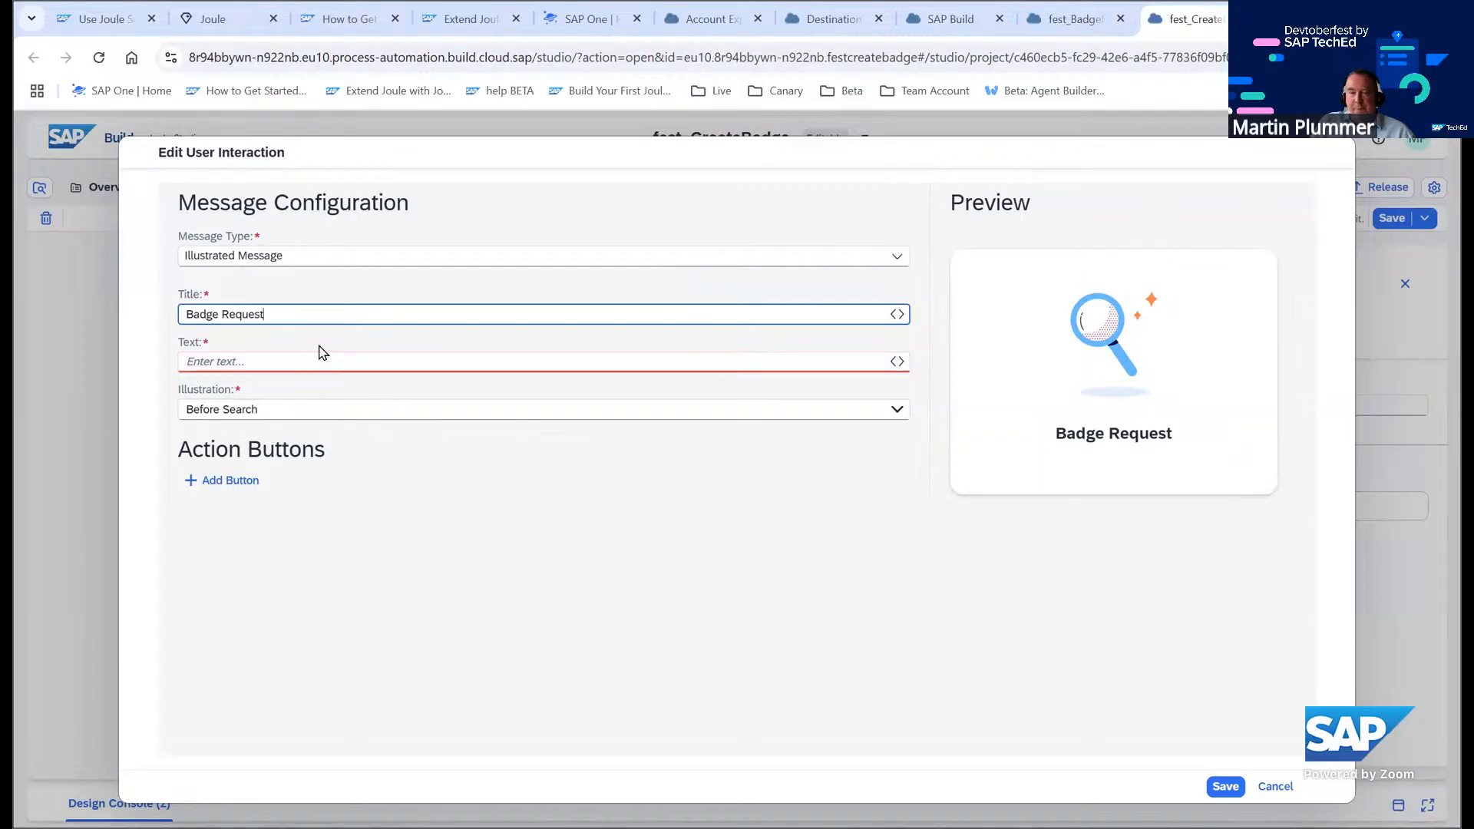
Set the message text to 'Badge has been created for' followed by the createBadge result firstname
{"action": "left_click", "coordinate": [226, 363]}
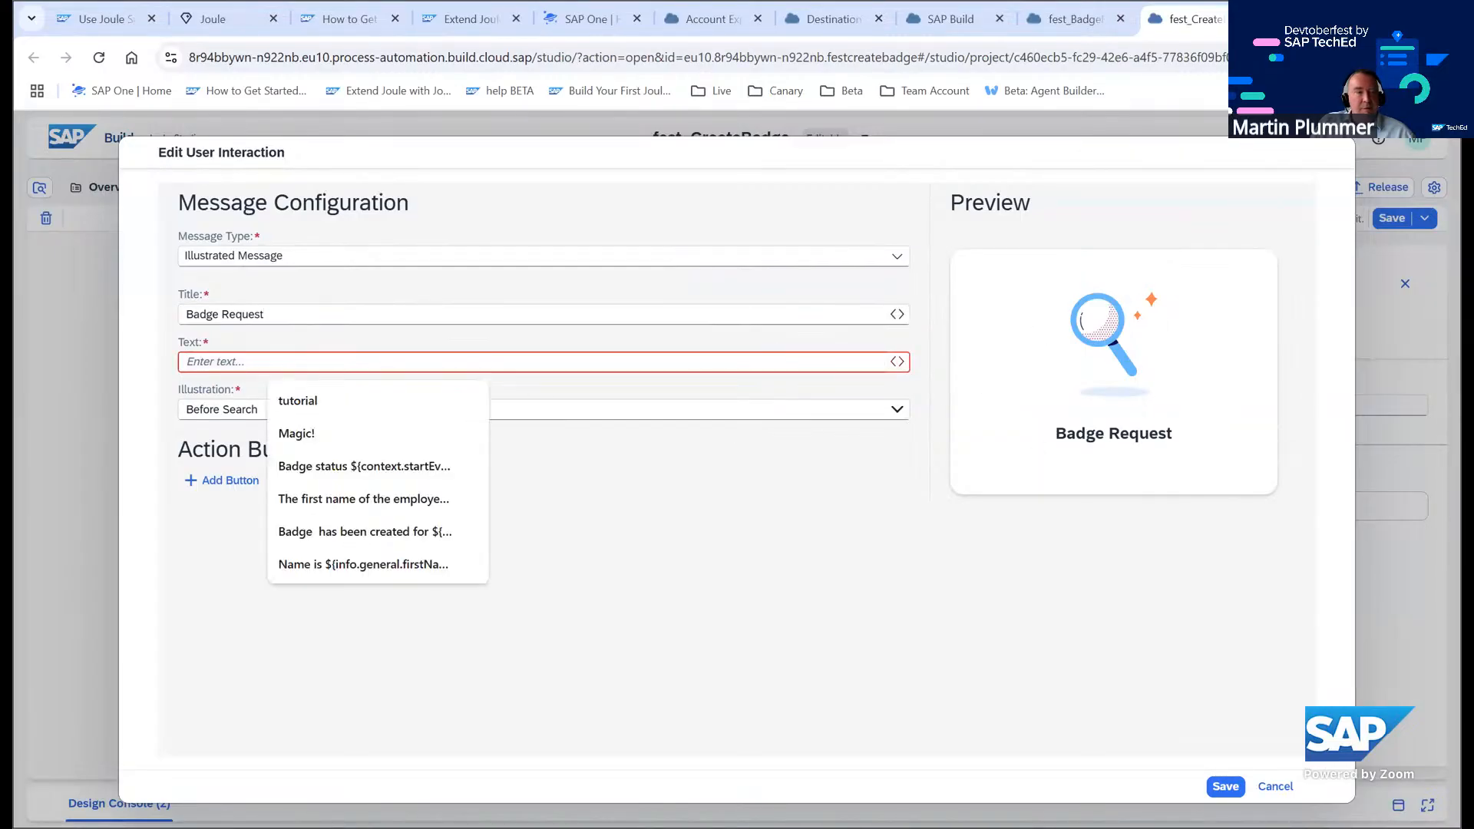
{"action": "key", "text": "alt+Tab"}
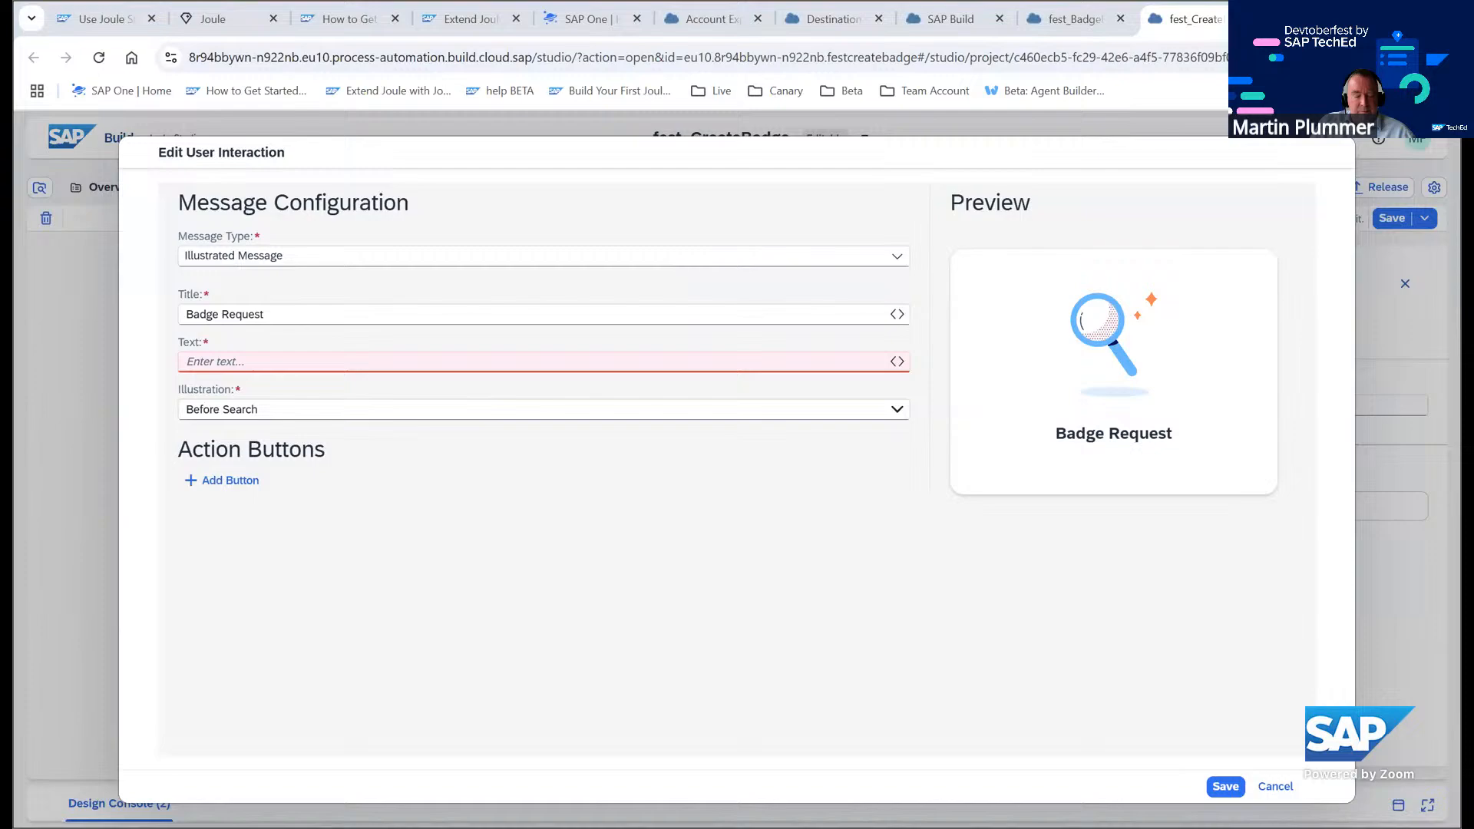
{"action": "left_click", "coordinate": [232, 362]}
{"action": "type", "text": "Badge has been created for"}
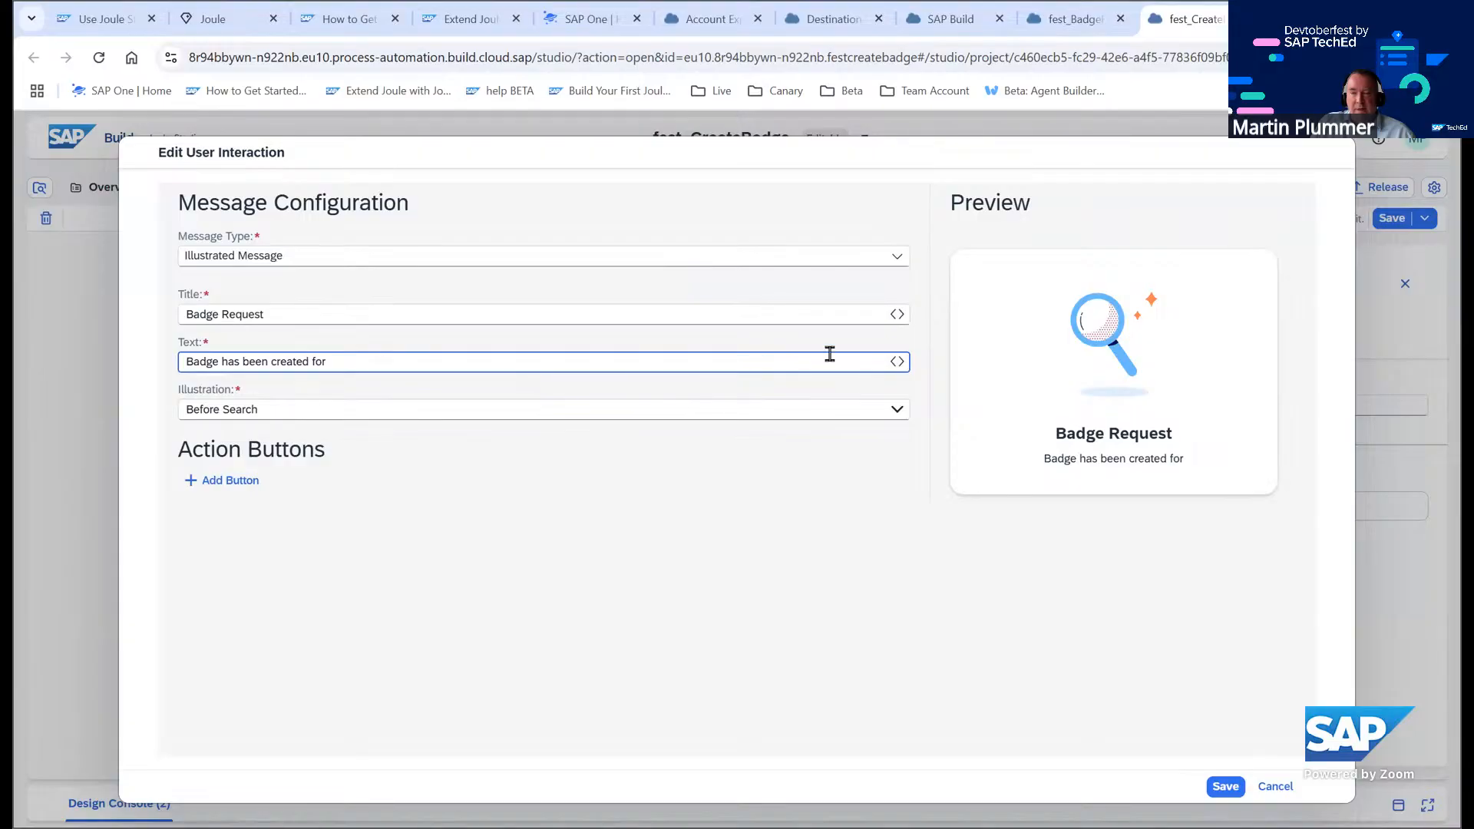
{"action": "left_click", "coordinate": [897, 362]}
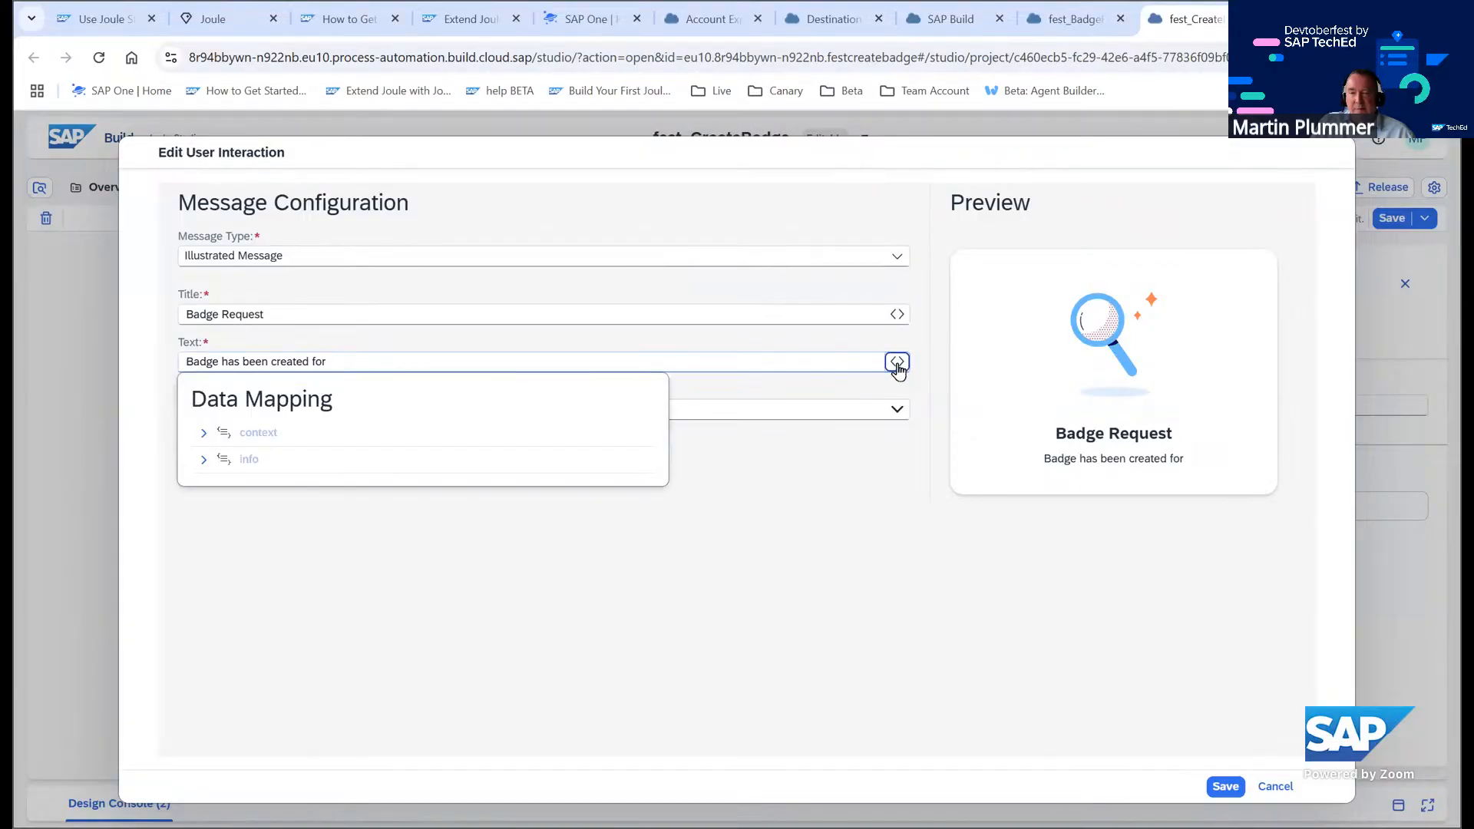
{"action": "left_click", "coordinate": [204, 436]}
{"action": "left_click", "coordinate": [217, 459]}
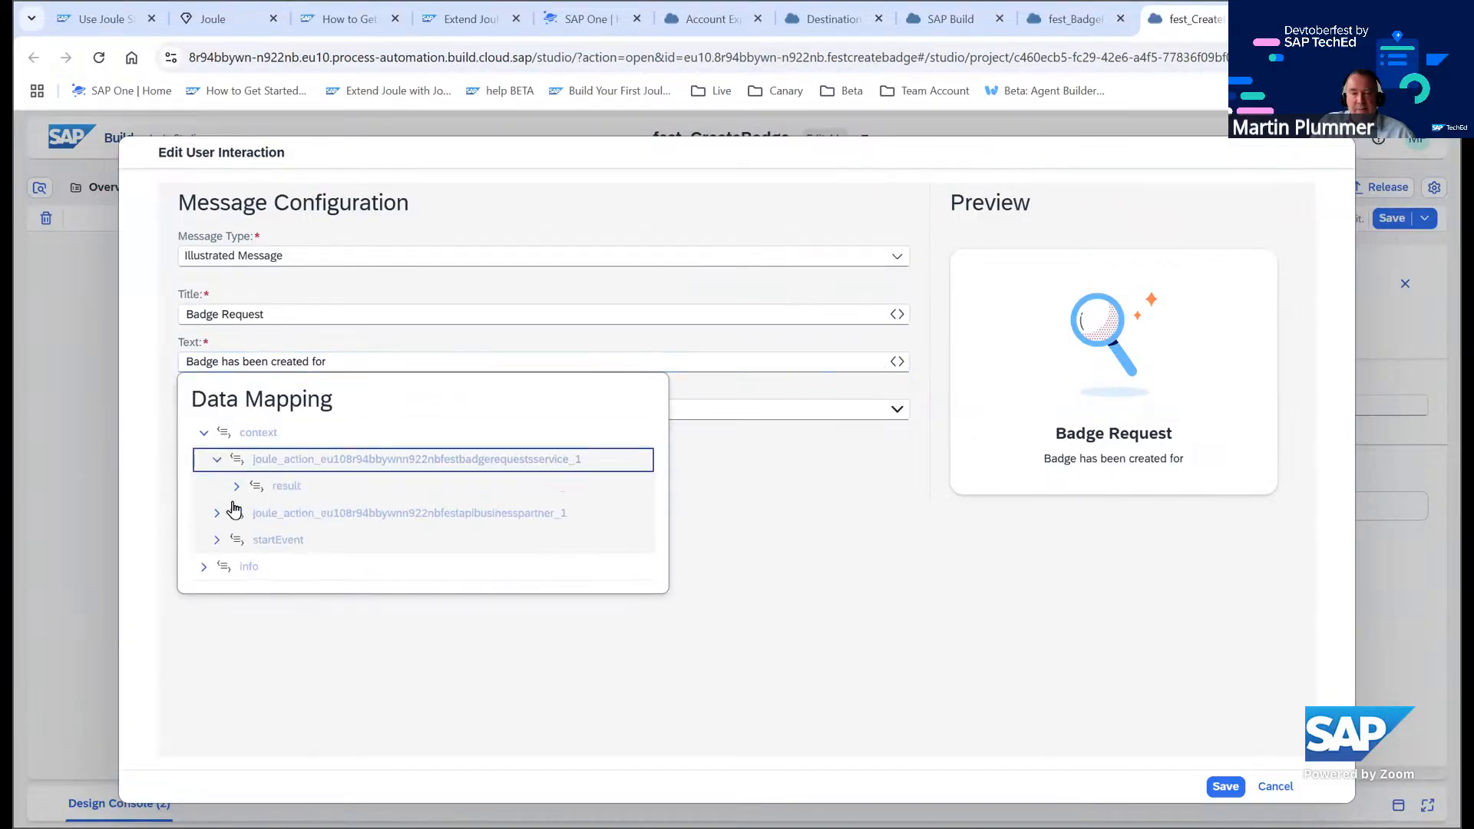
{"action": "left_click", "coordinate": [237, 490]}
{"action": "scroll", "coordinate": [329, 579], "scroll_direction": "down", "scroll_amount": 2}
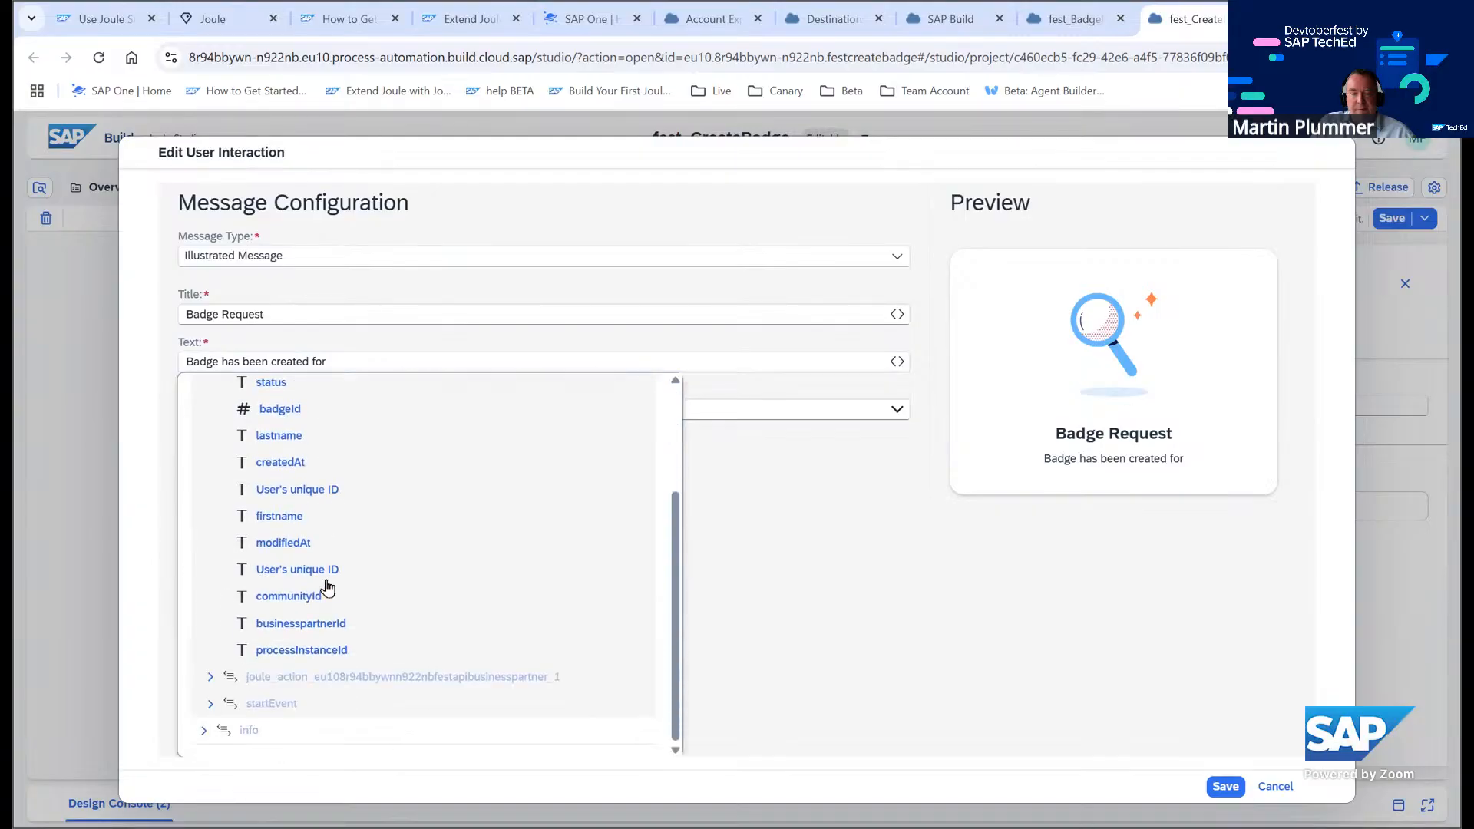
{"action": "left_click", "coordinate": [264, 522]}
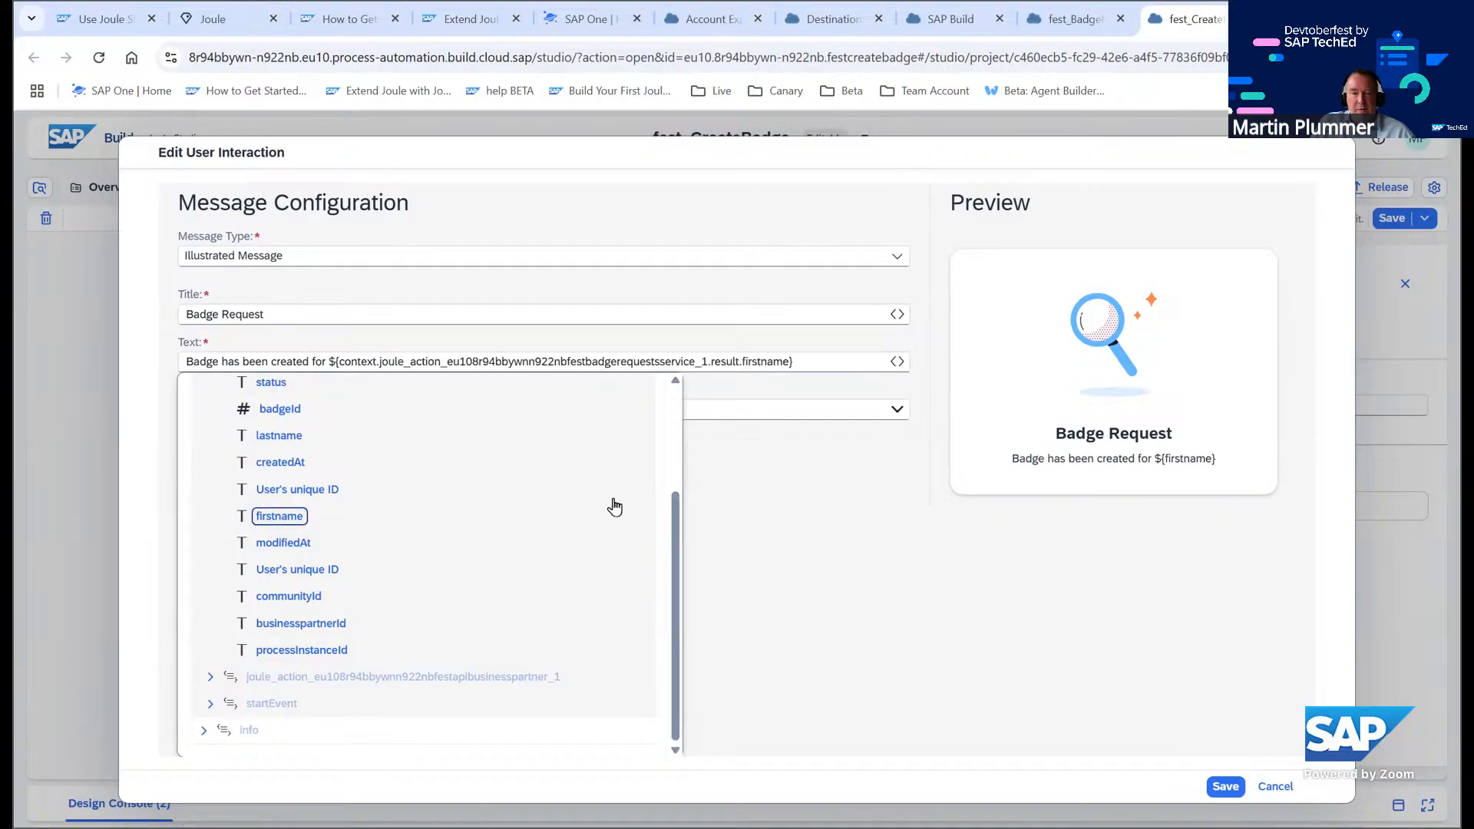
Insert the createBadge result badgeId after 'Badge' in the message text
{"action": "left_click", "coordinate": [219, 360]}
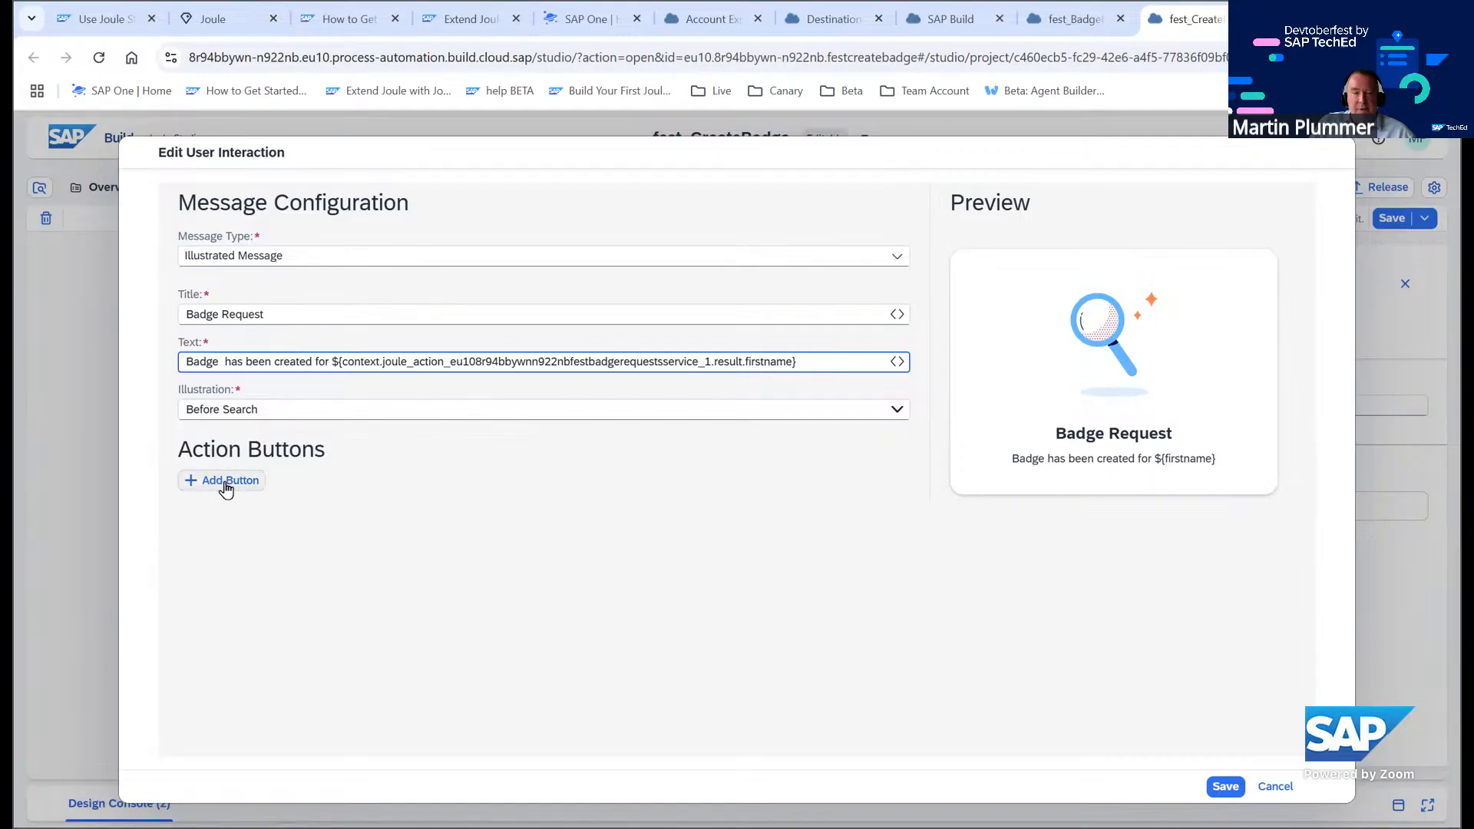
{"action": "left_click", "coordinate": [907, 363]}
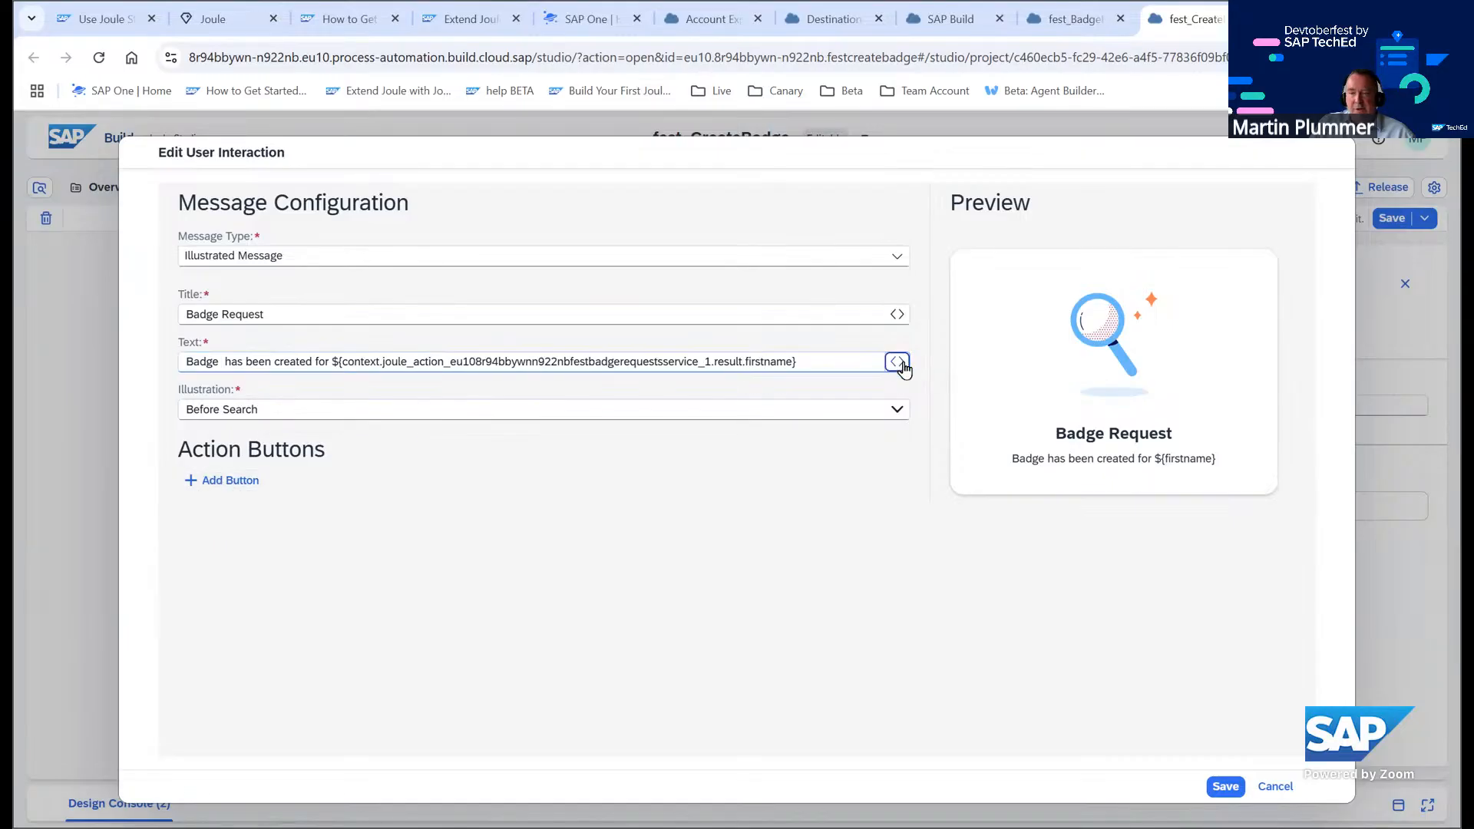
{"action": "left_click", "coordinate": [279, 569]}
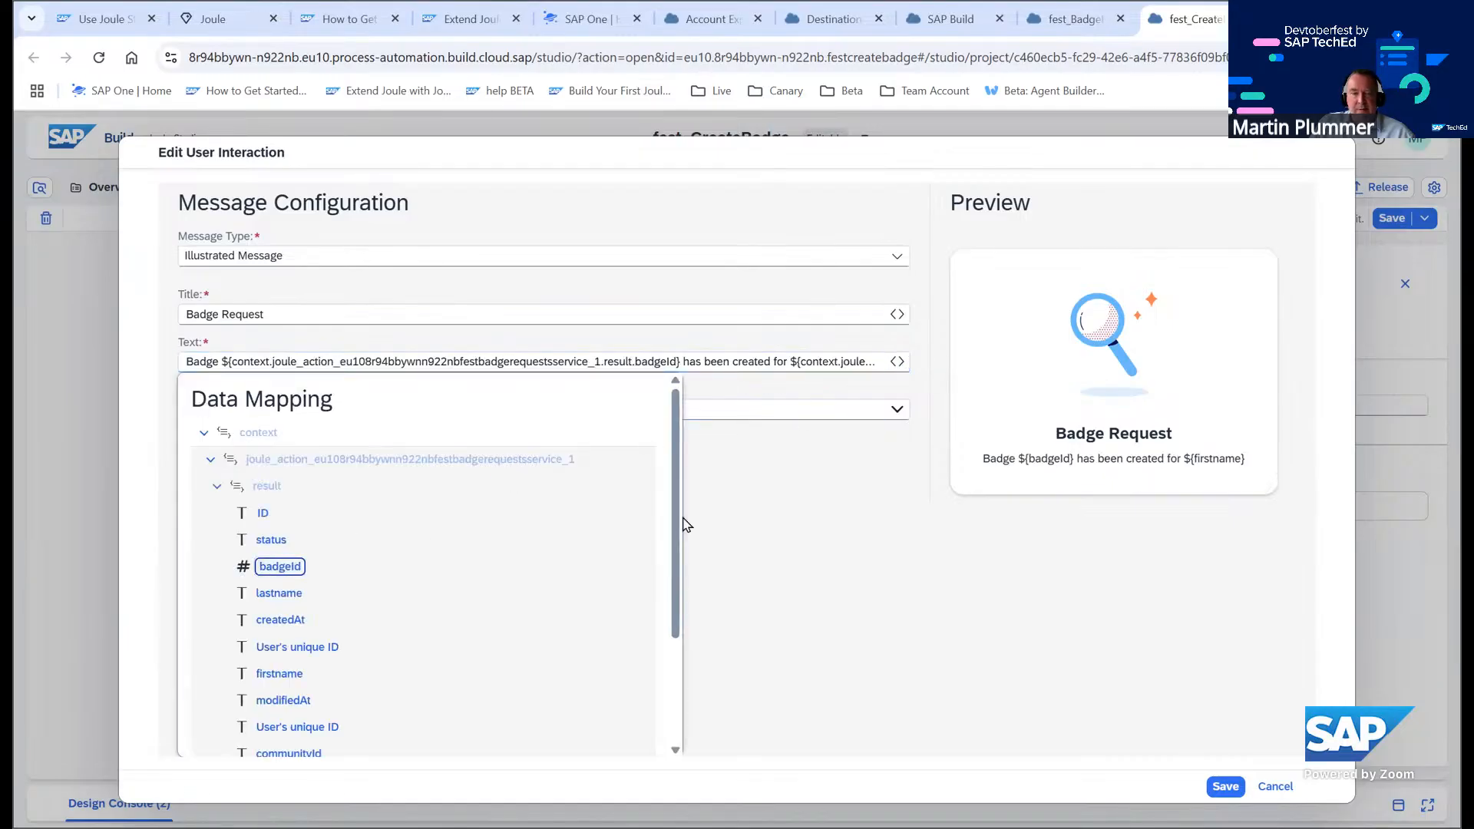
Set the message illustration to Balloon Sky
{"action": "left_click", "coordinate": [842, 395]}
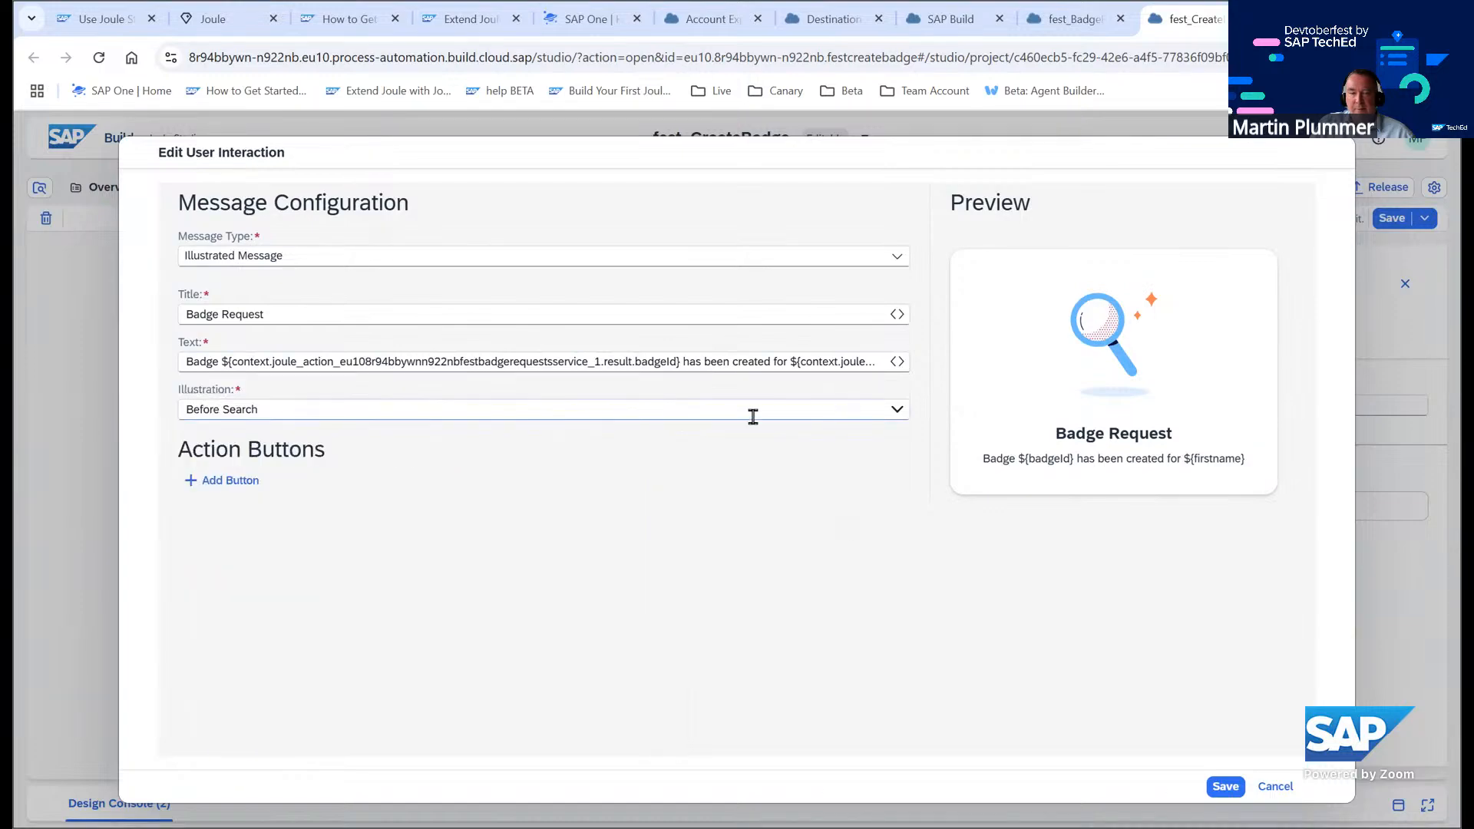
{"action": "left_click", "coordinate": [897, 409]}
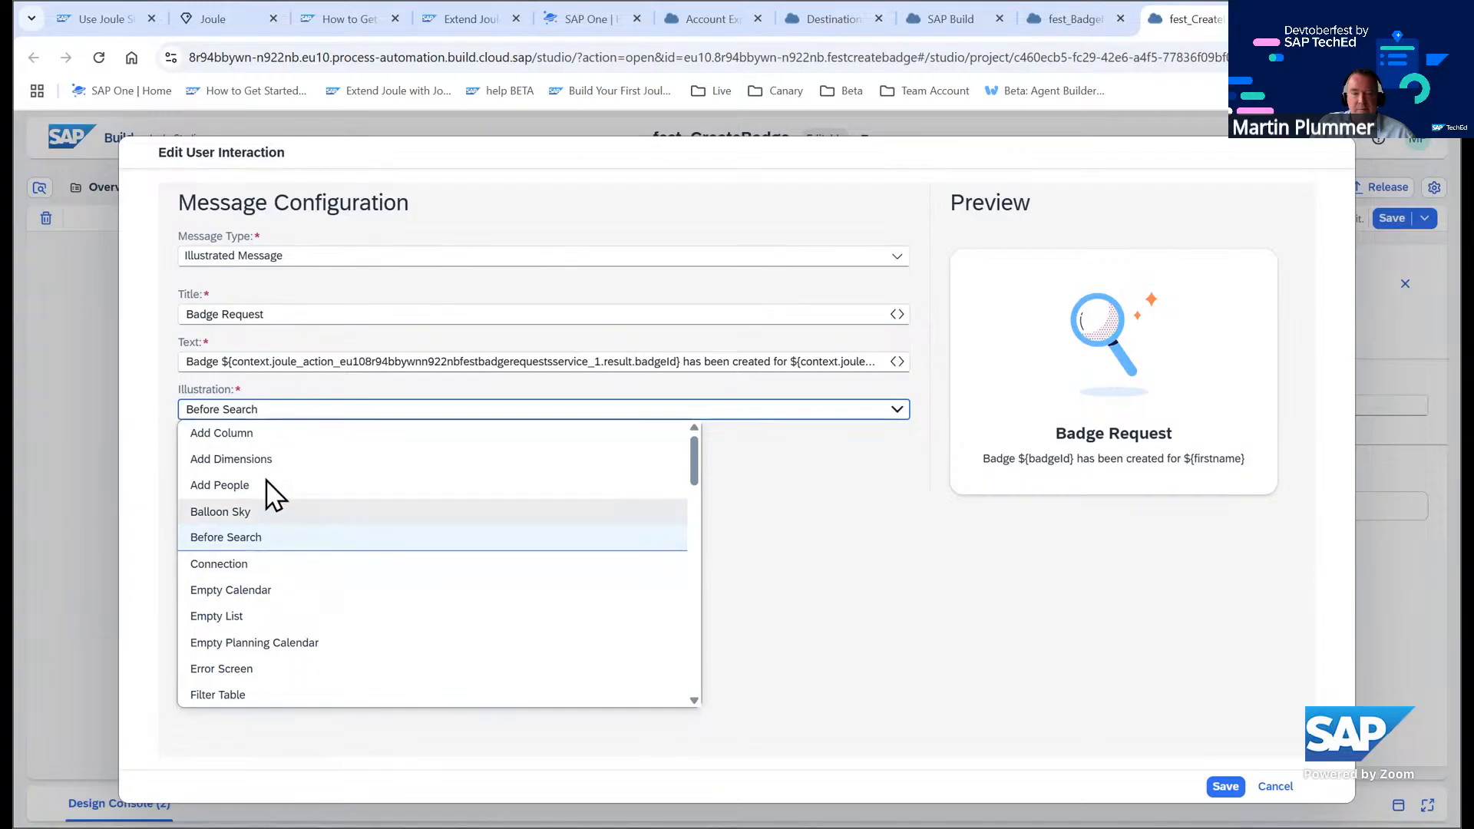
{"action": "left_click", "coordinate": [251, 511]}
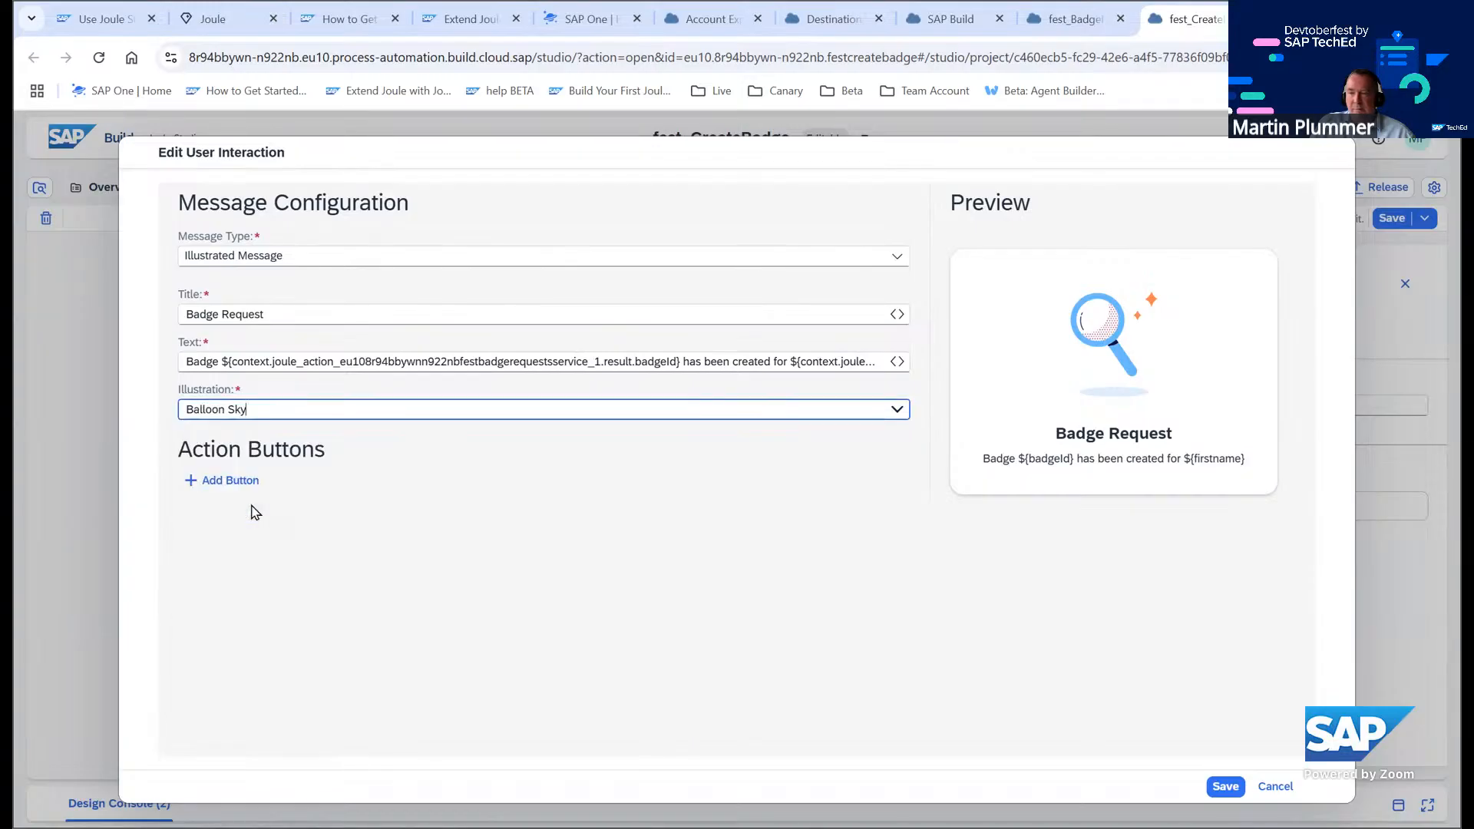
Add an action button titled Go to Badge System
{"action": "left_click", "coordinate": [253, 478]}
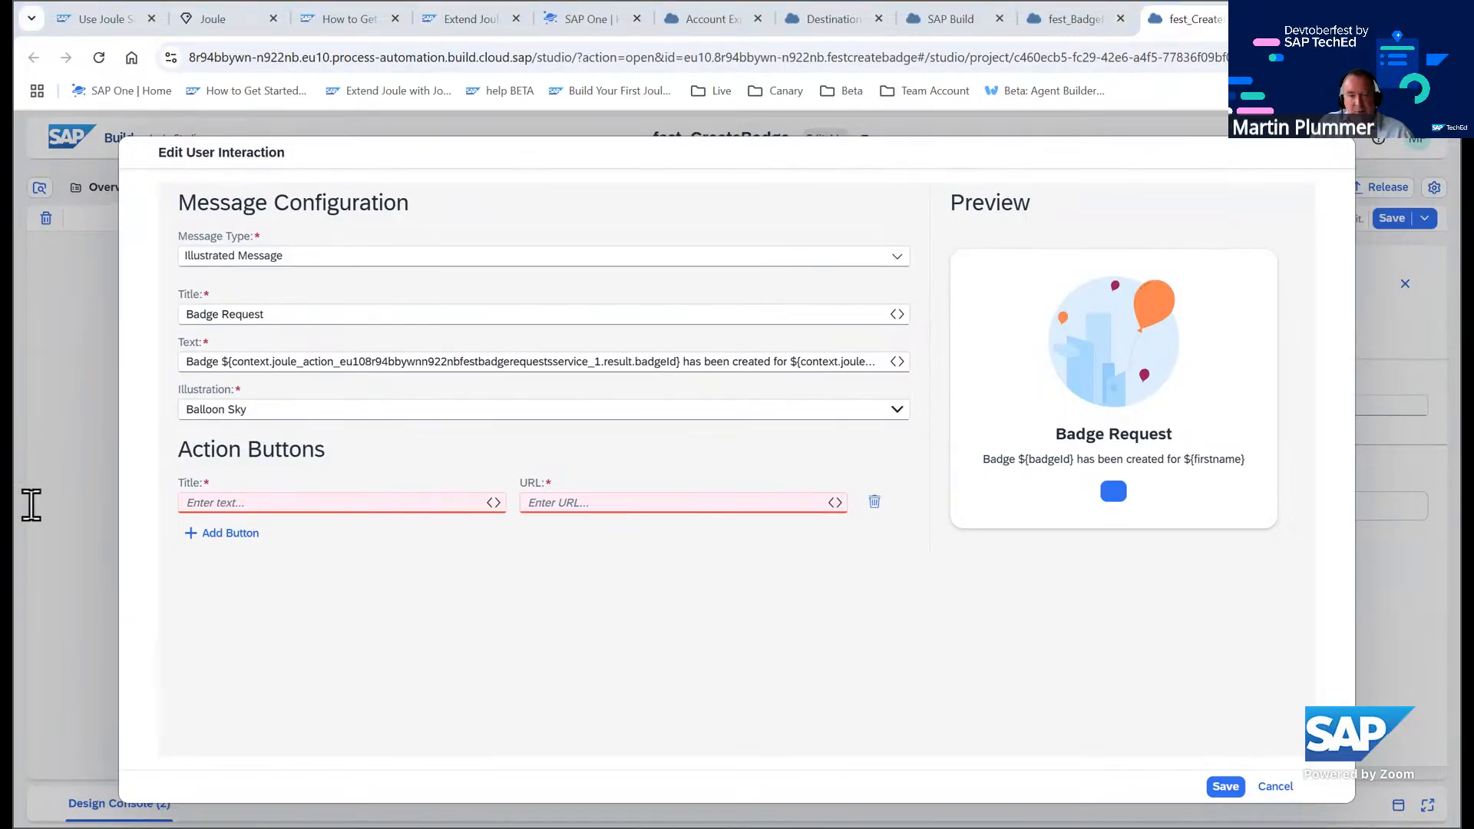
{"action": "left_click", "coordinate": [376, 501]}
{"action": "key", "text": "Down"}
{"action": "key", "text": "Return"}
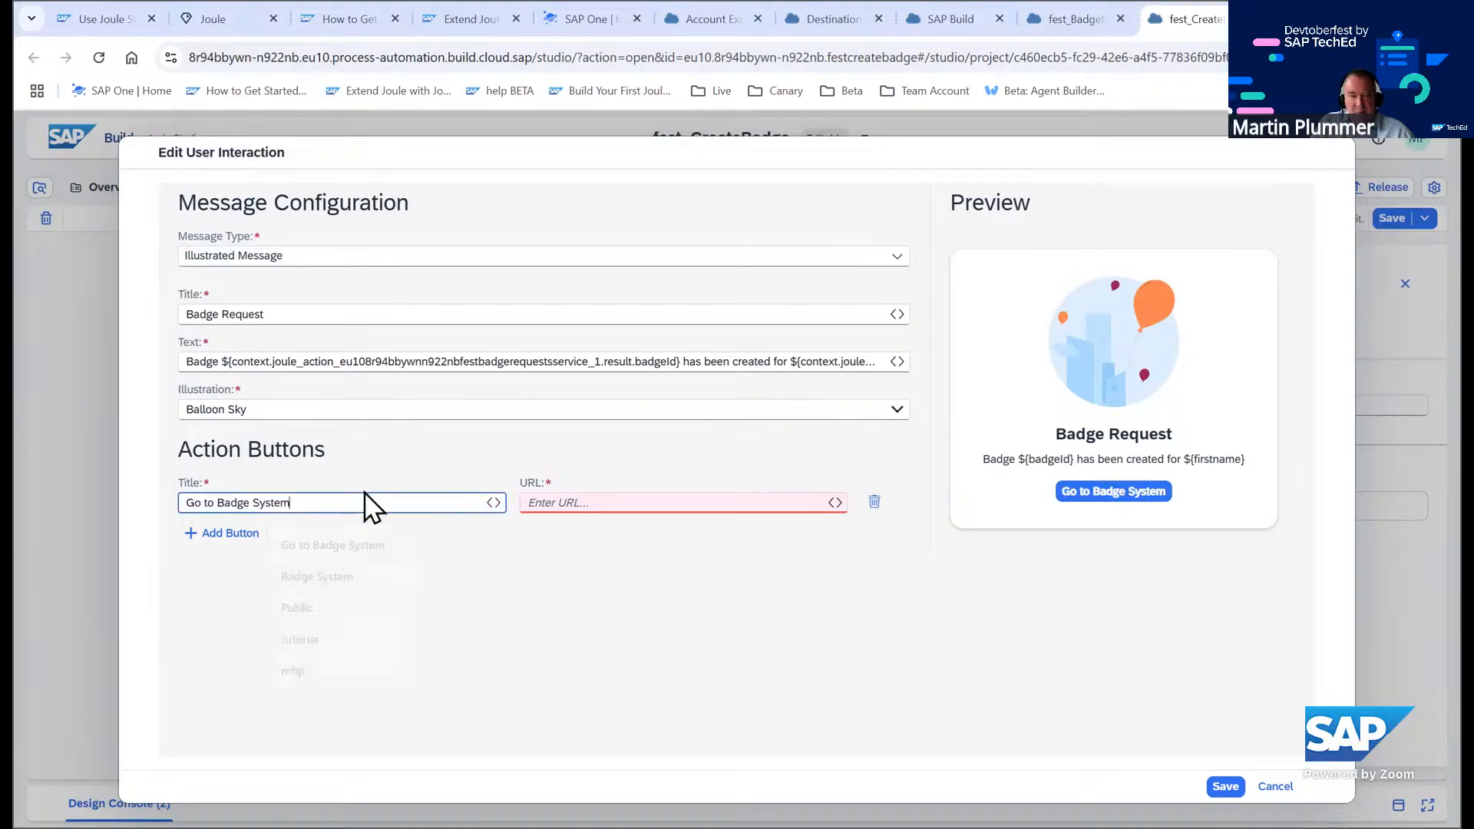
Paste the badge system's index.html address as the button URL and save the message configuration
{"action": "left_click", "coordinate": [628, 501]}
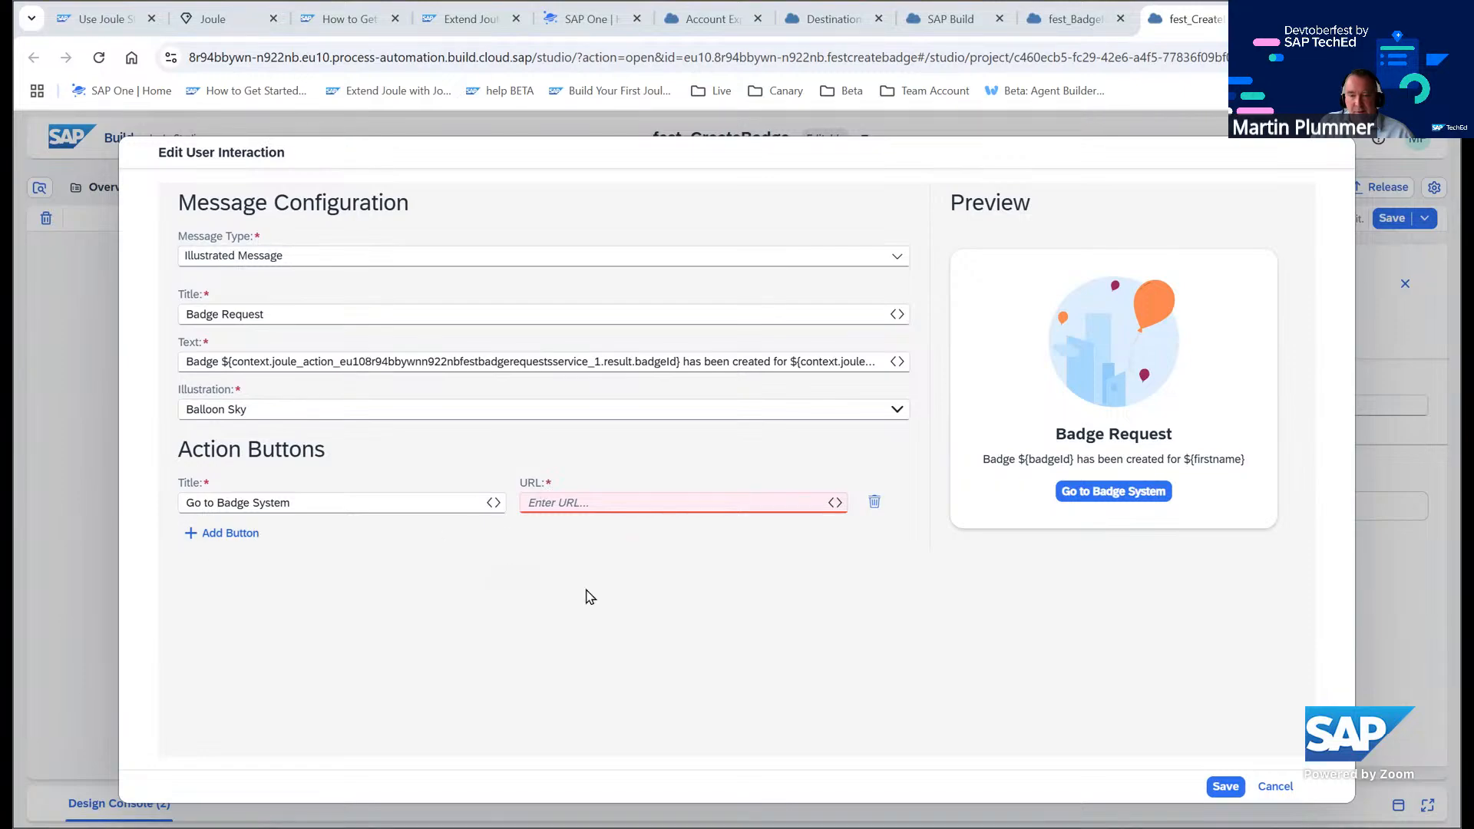
{"action": "key", "text": "ctrl+v"}
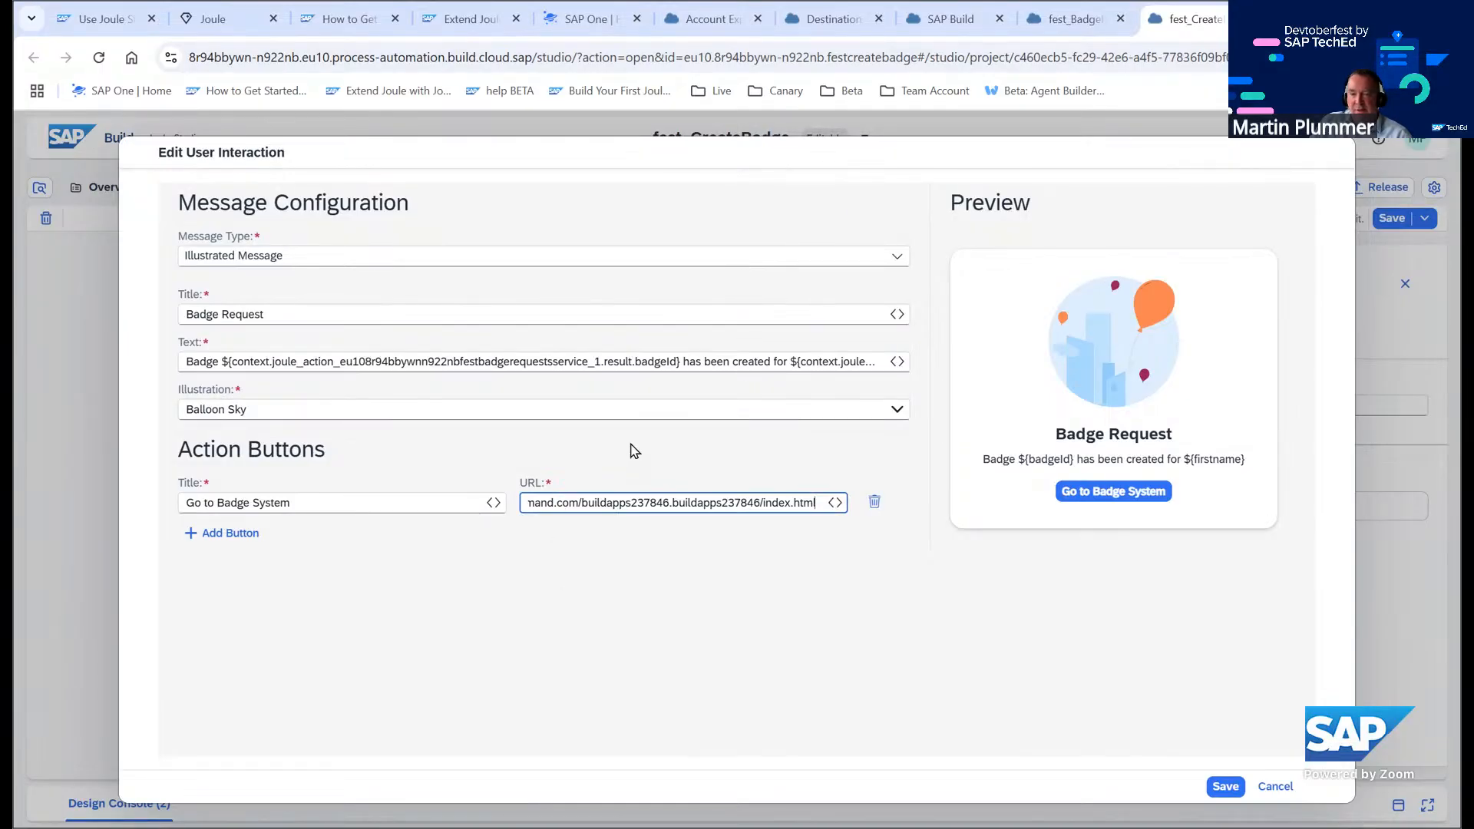
{"action": "left_click", "coordinate": [635, 448]}
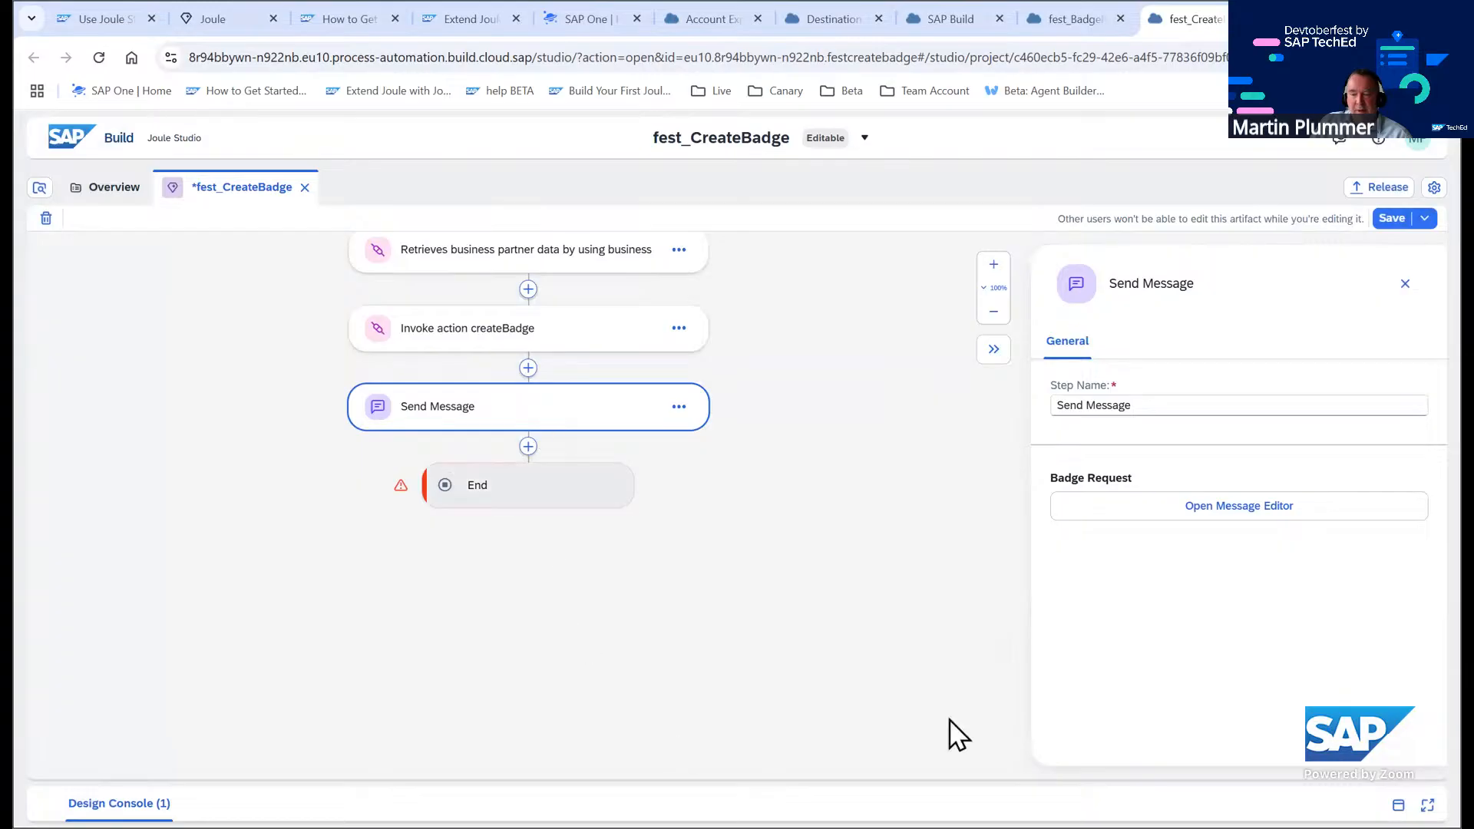
Check the design console messages and return to the tutorial
{"action": "left_click", "coordinate": [1401, 806]}
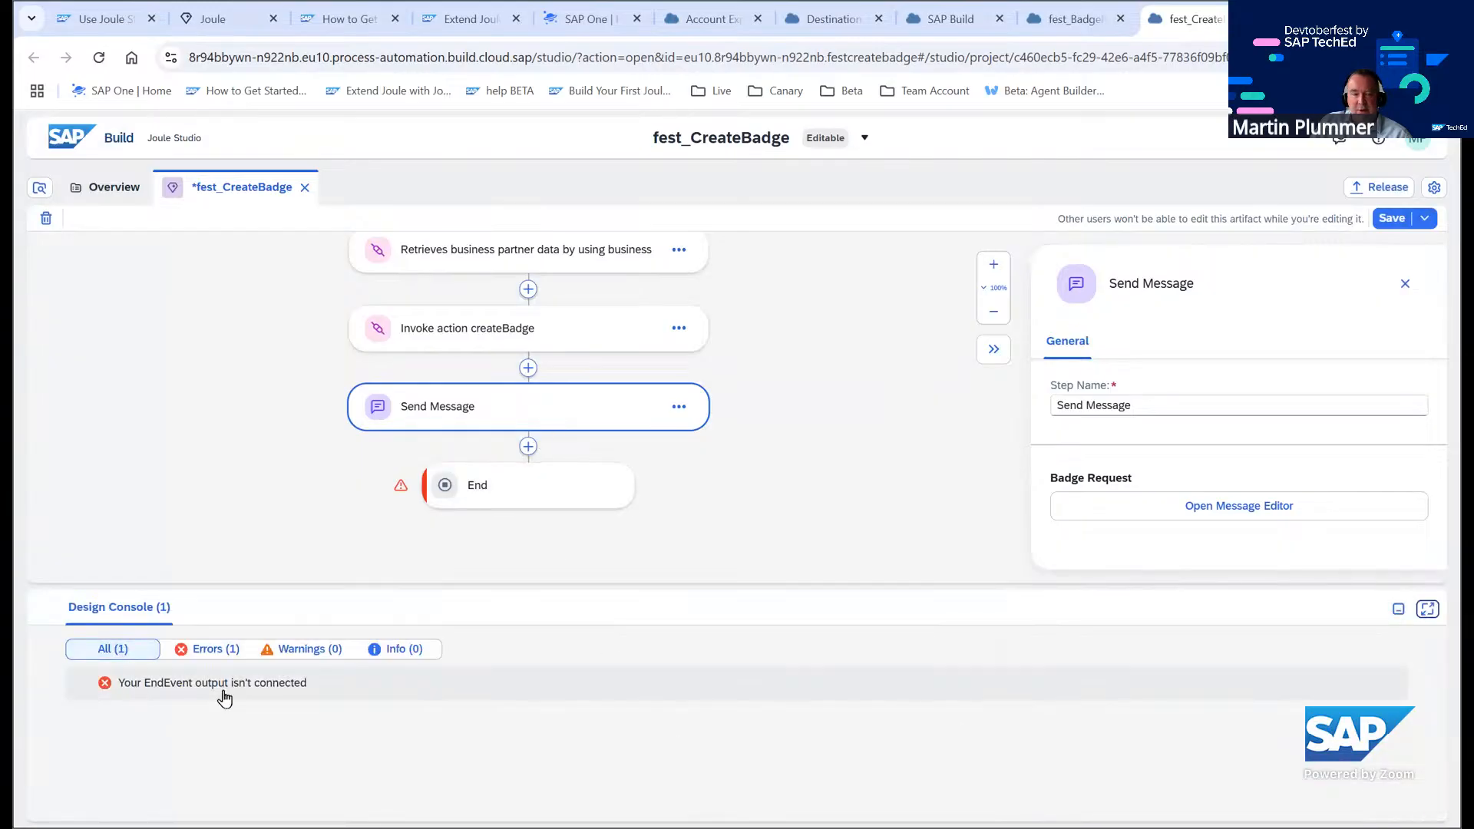
{"action": "left_click", "coordinate": [1397, 611]}
{"action": "left_click", "coordinate": [99, 19]}
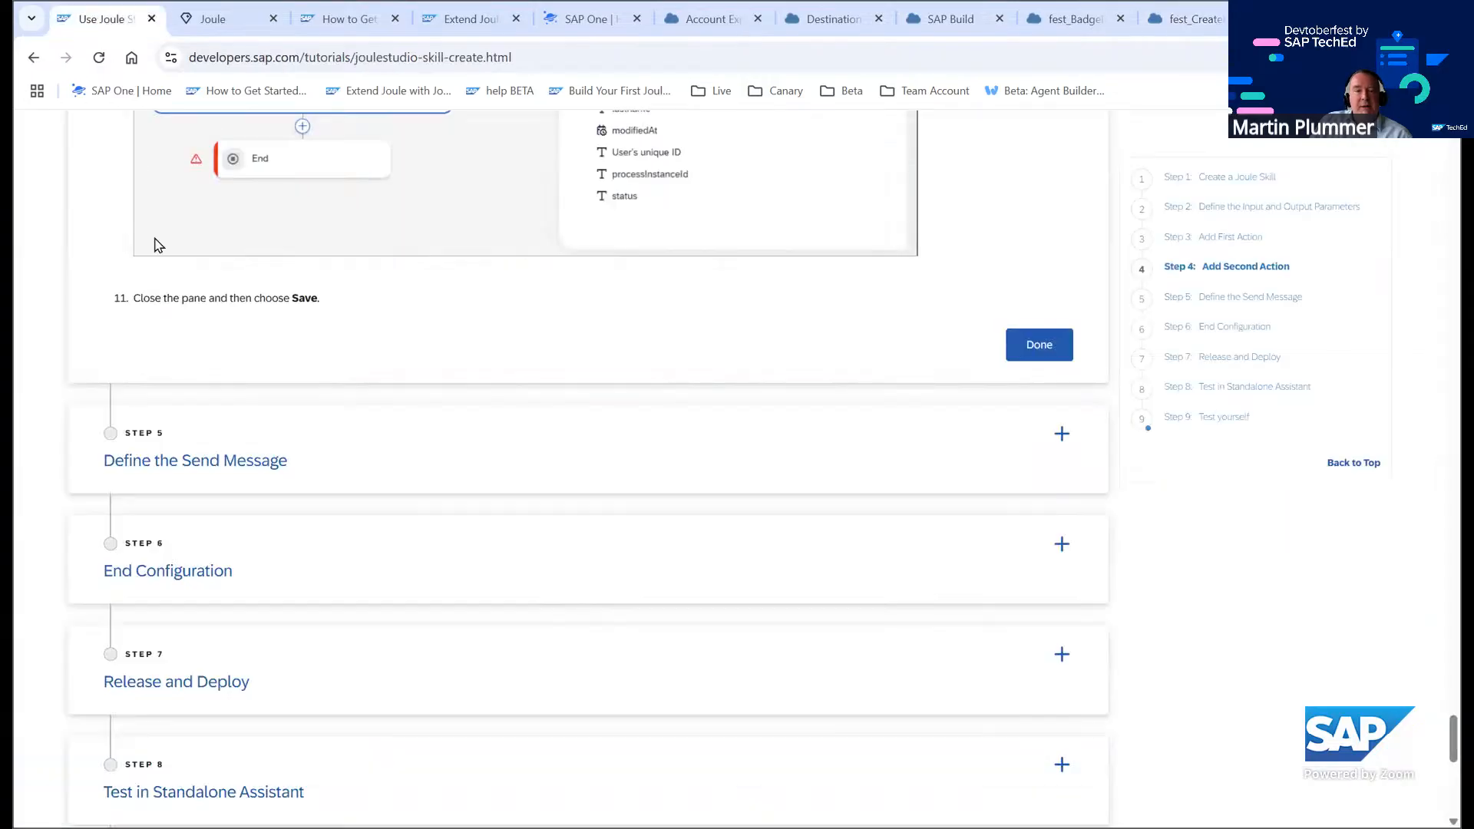
Open the End step and map the Badge skill output to the createBadge result's badgeId
{"action": "scroll", "coordinate": [238, 451], "scroll_direction": "down", "scroll_amount": 2}
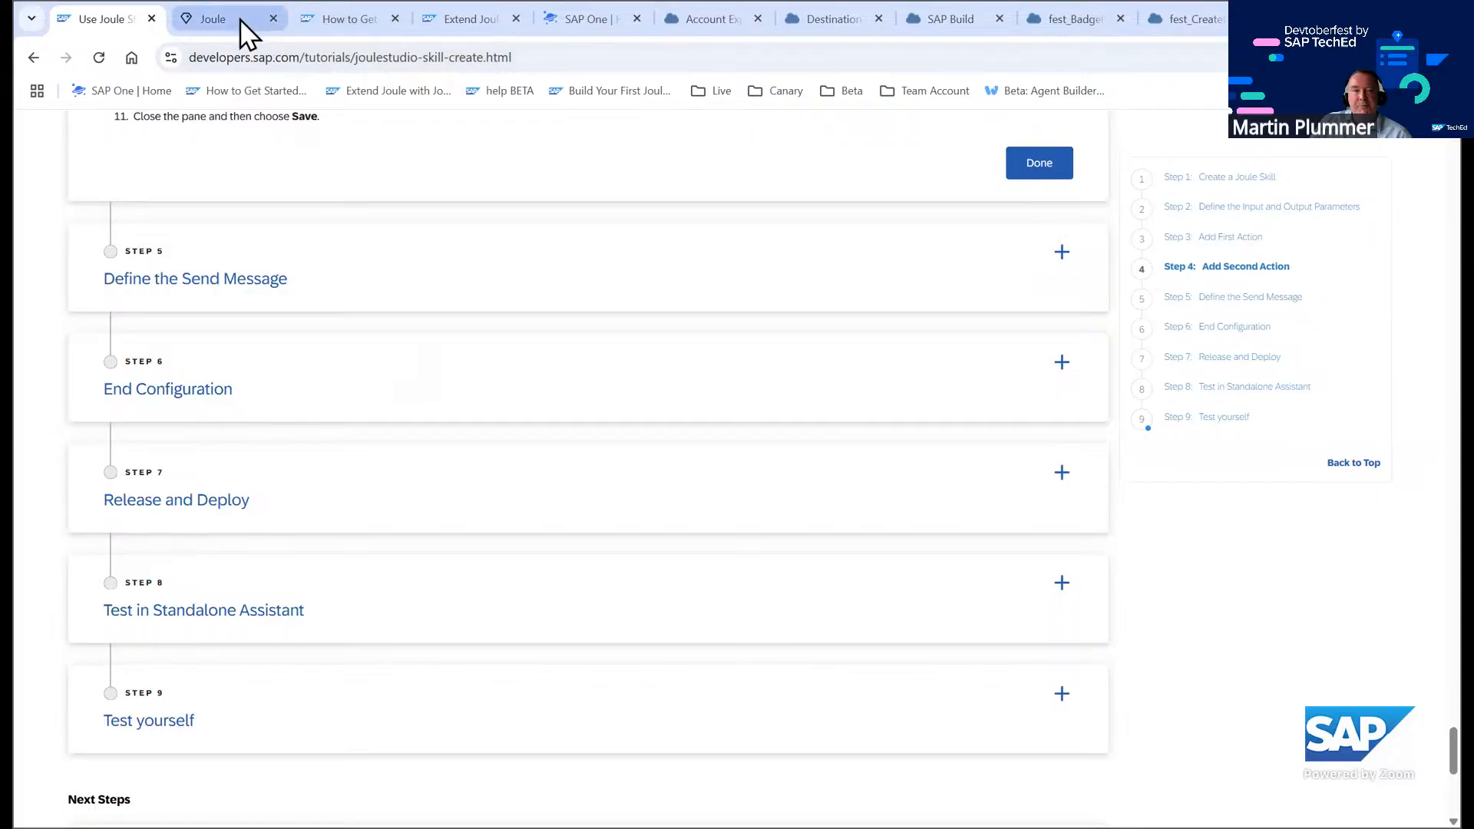
{"action": "left_click", "coordinate": [1186, 19]}
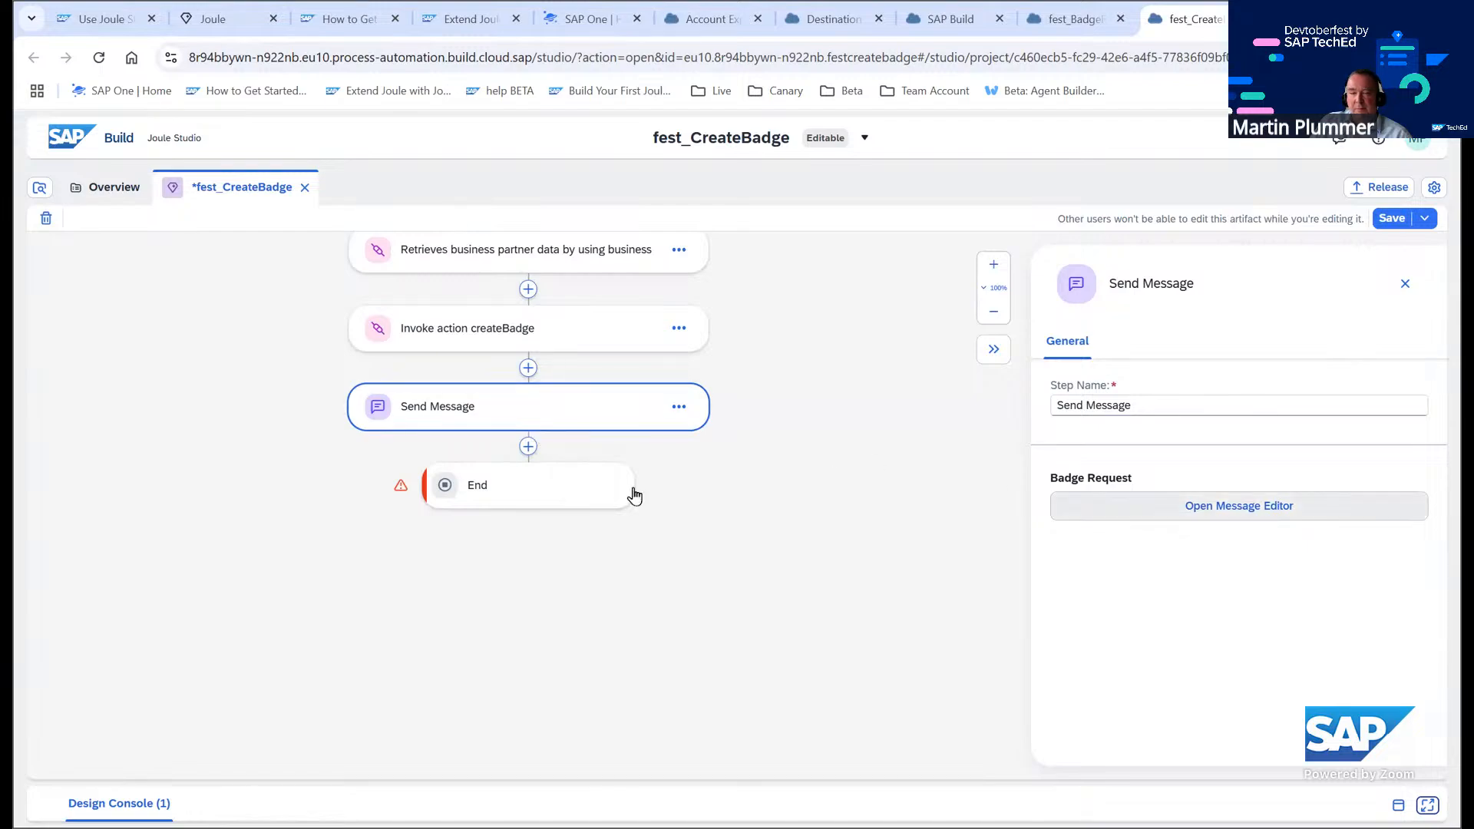
{"action": "left_click", "coordinate": [576, 495]}
{"action": "left_click", "coordinate": [1142, 414]}
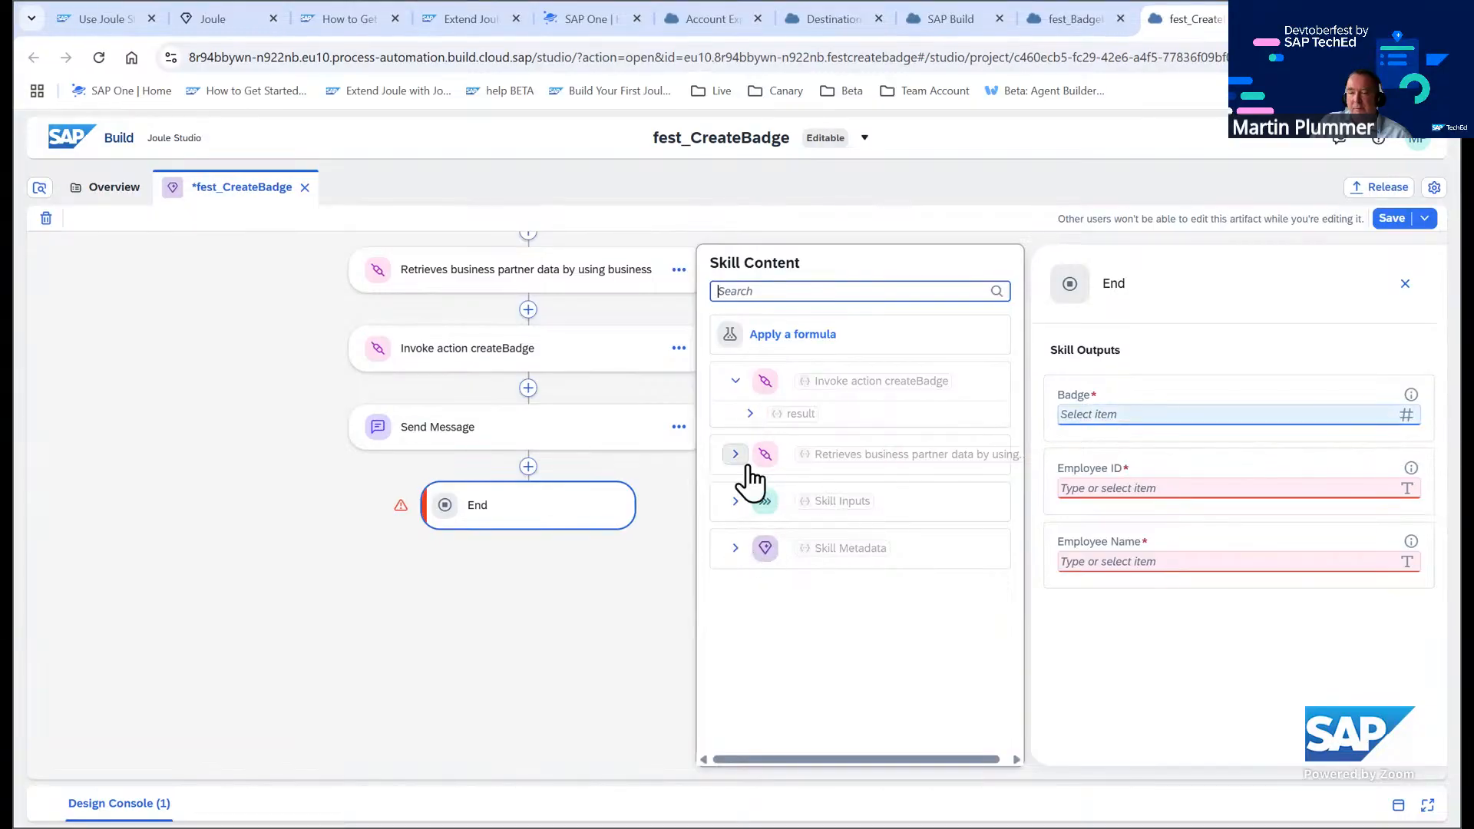
{"action": "left_click", "coordinate": [748, 416]}
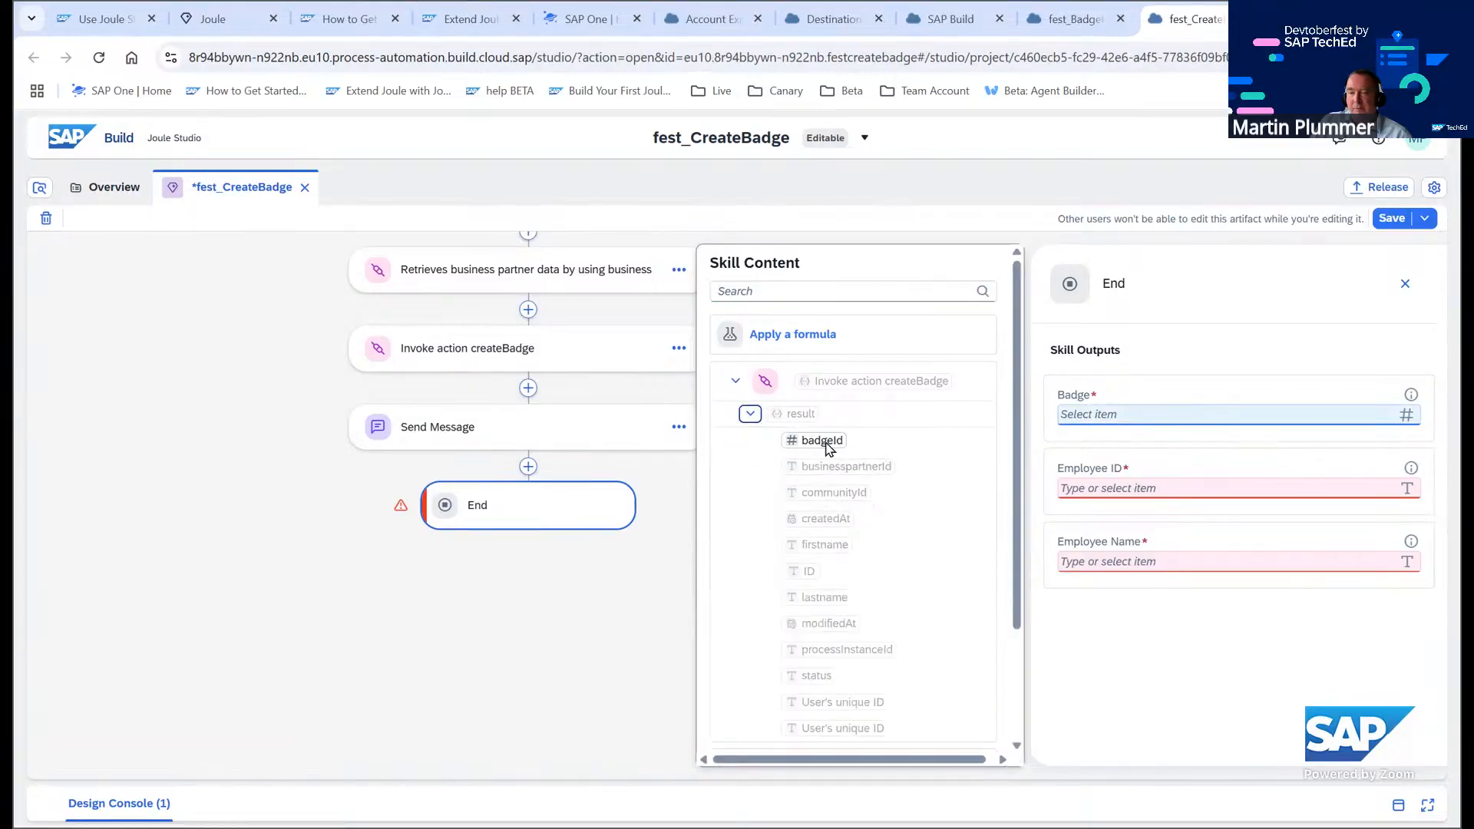
{"action": "left_click", "coordinate": [822, 440]}
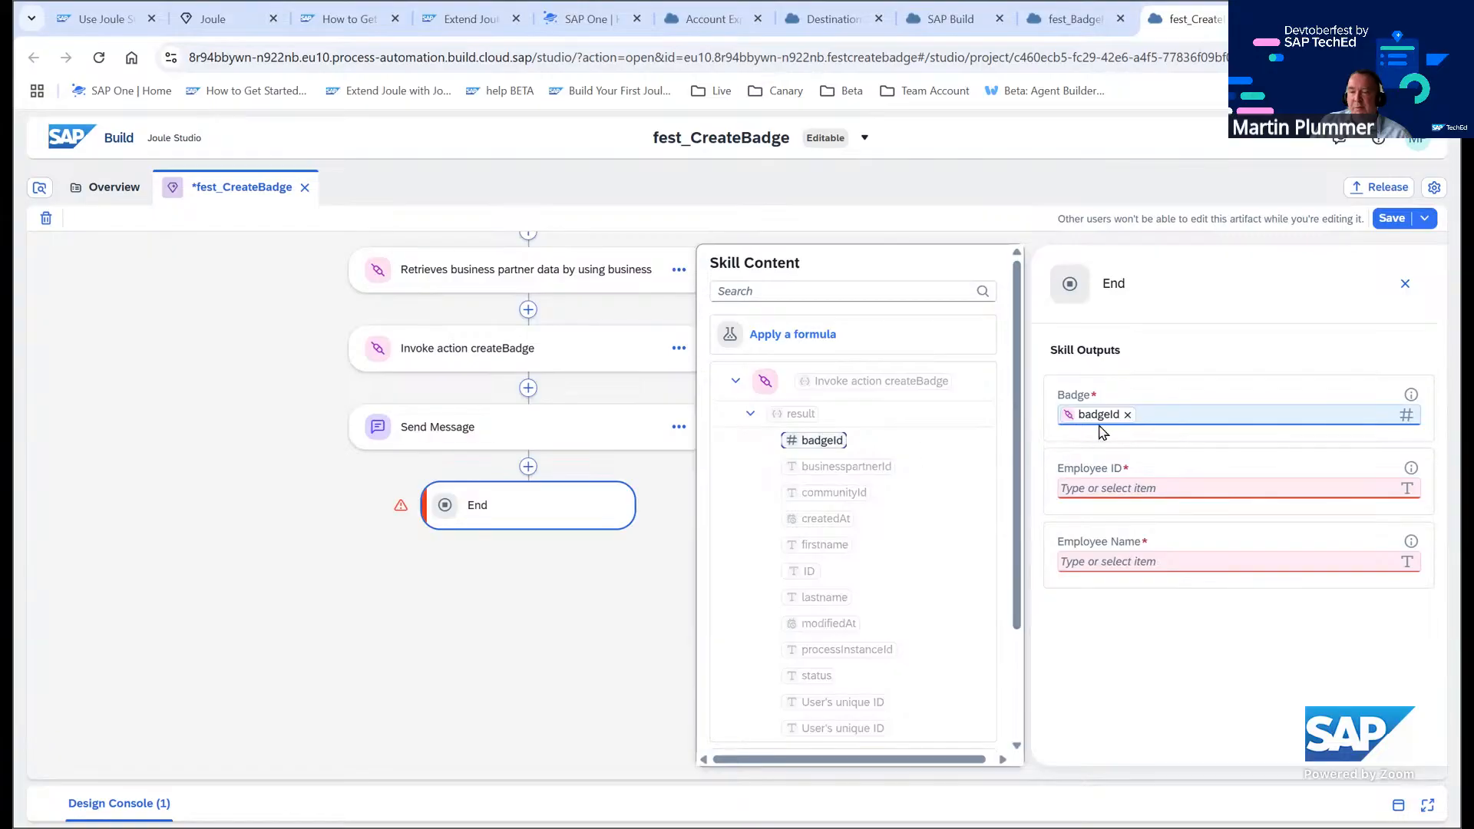
Browse the business partner result data and review the tutorial's End Configuration field mappings
{"action": "left_click", "coordinate": [1125, 486]}
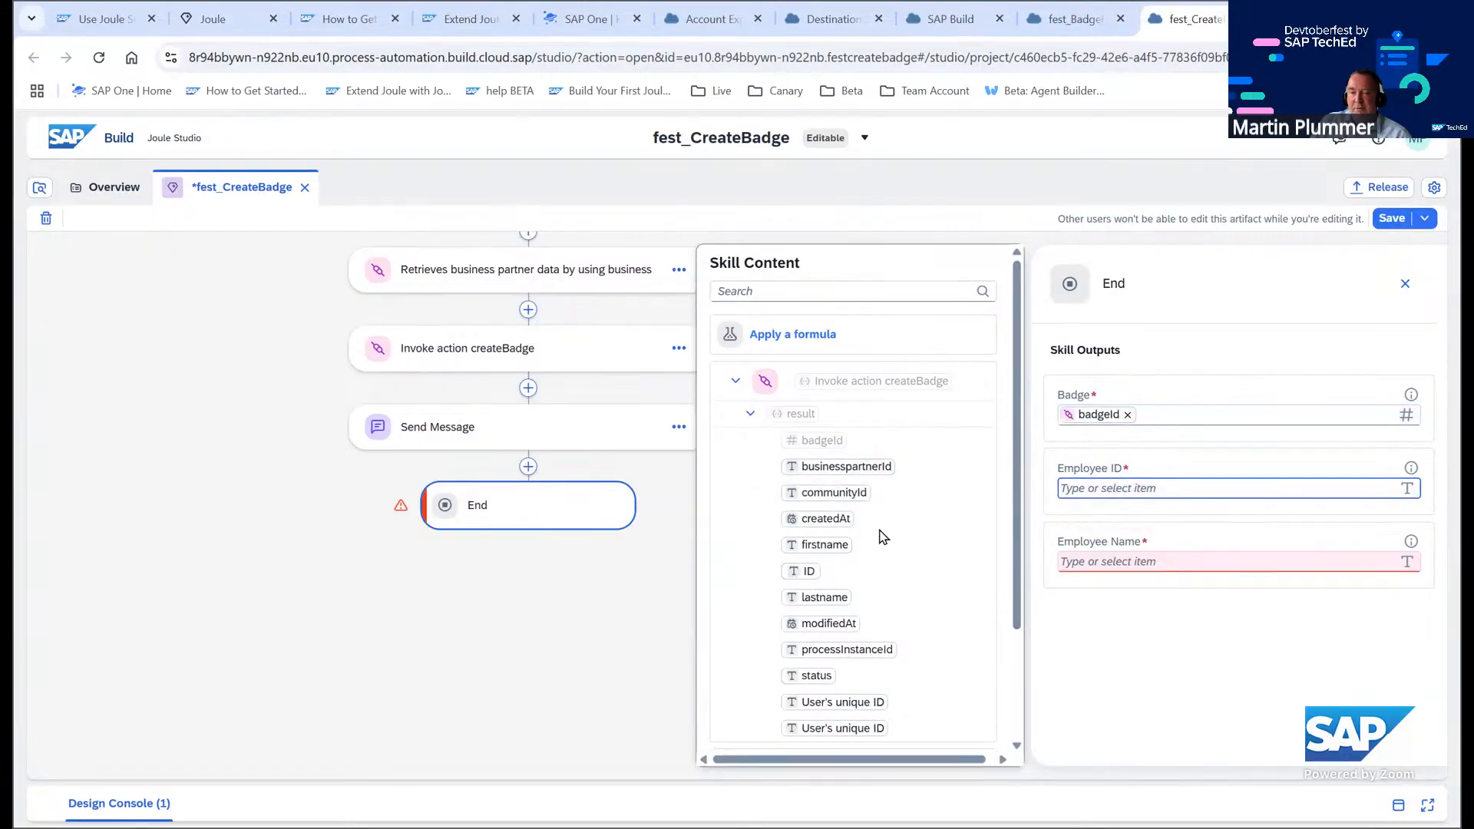
{"action": "scroll", "coordinate": [883, 536], "scroll_direction": "down", "scroll_amount": 1}
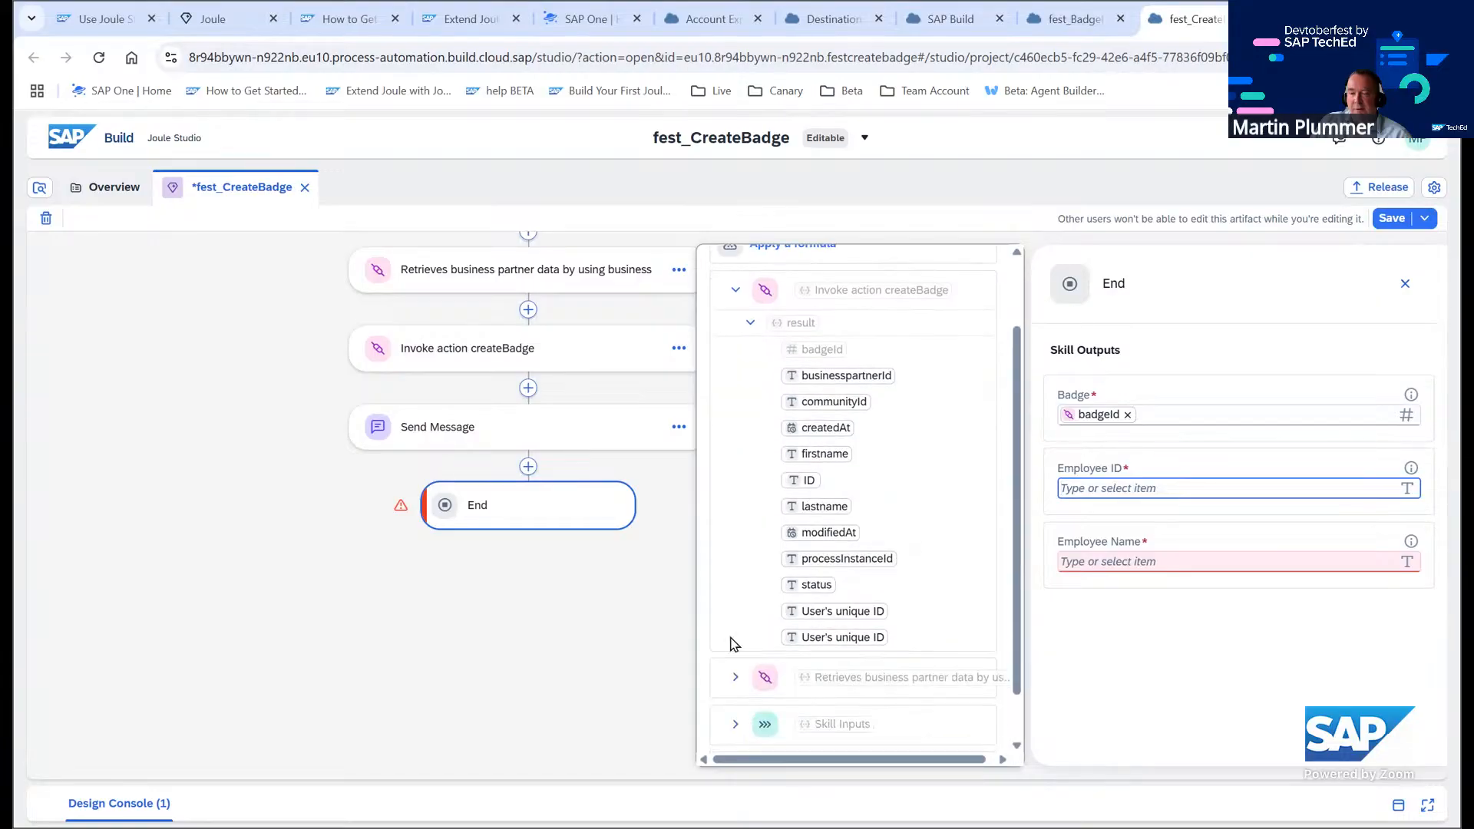
{"action": "left_click", "coordinate": [737, 678]}
{"action": "scroll", "coordinate": [974, 566], "scroll_direction": "down", "scroll_amount": 1}
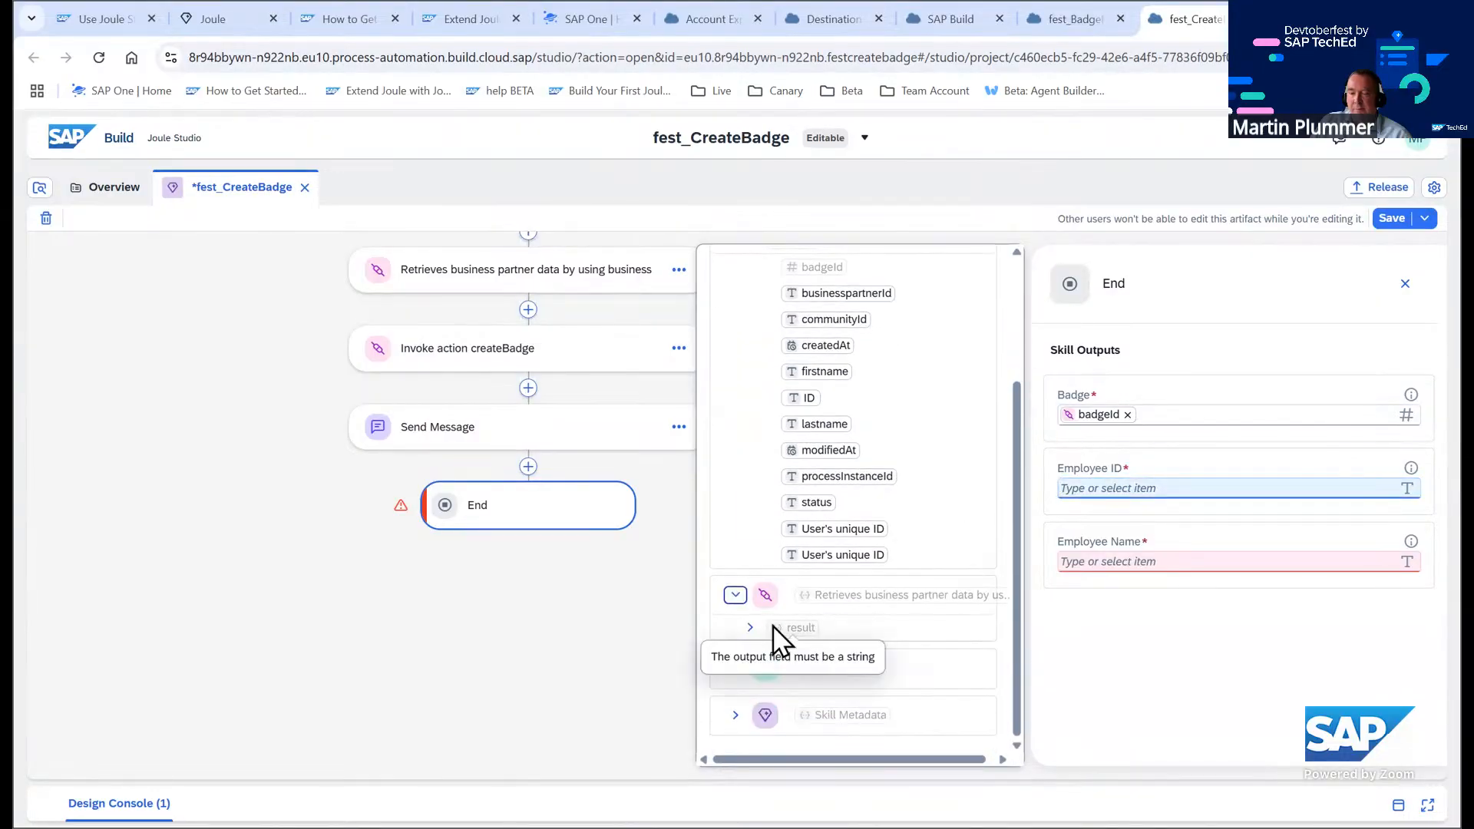
{"action": "left_click", "coordinate": [751, 627]}
{"action": "scroll", "coordinate": [776, 637], "scroll_direction": "down", "scroll_amount": 1}
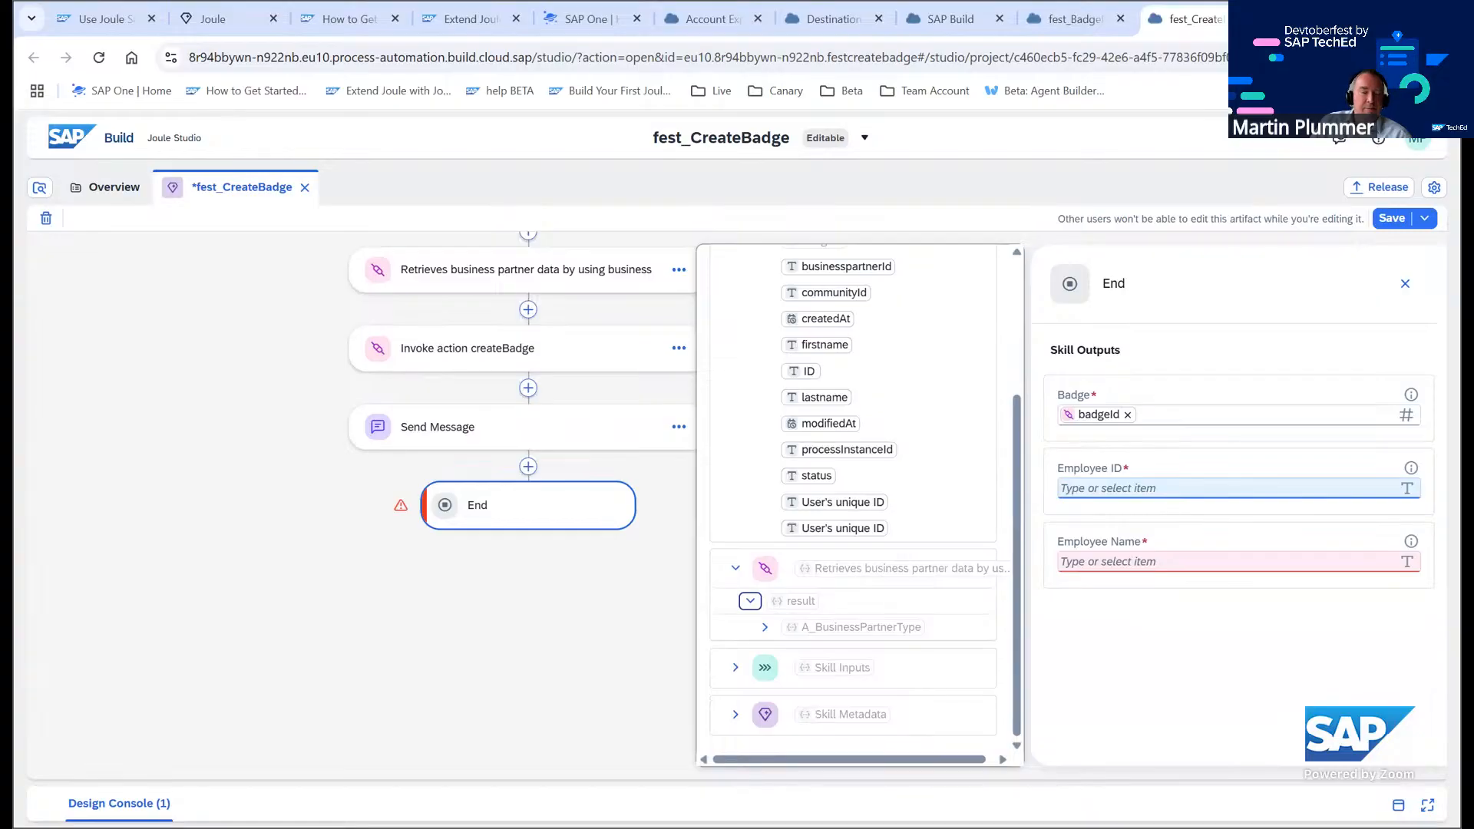
{"action": "left_click", "coordinate": [121, 17]}
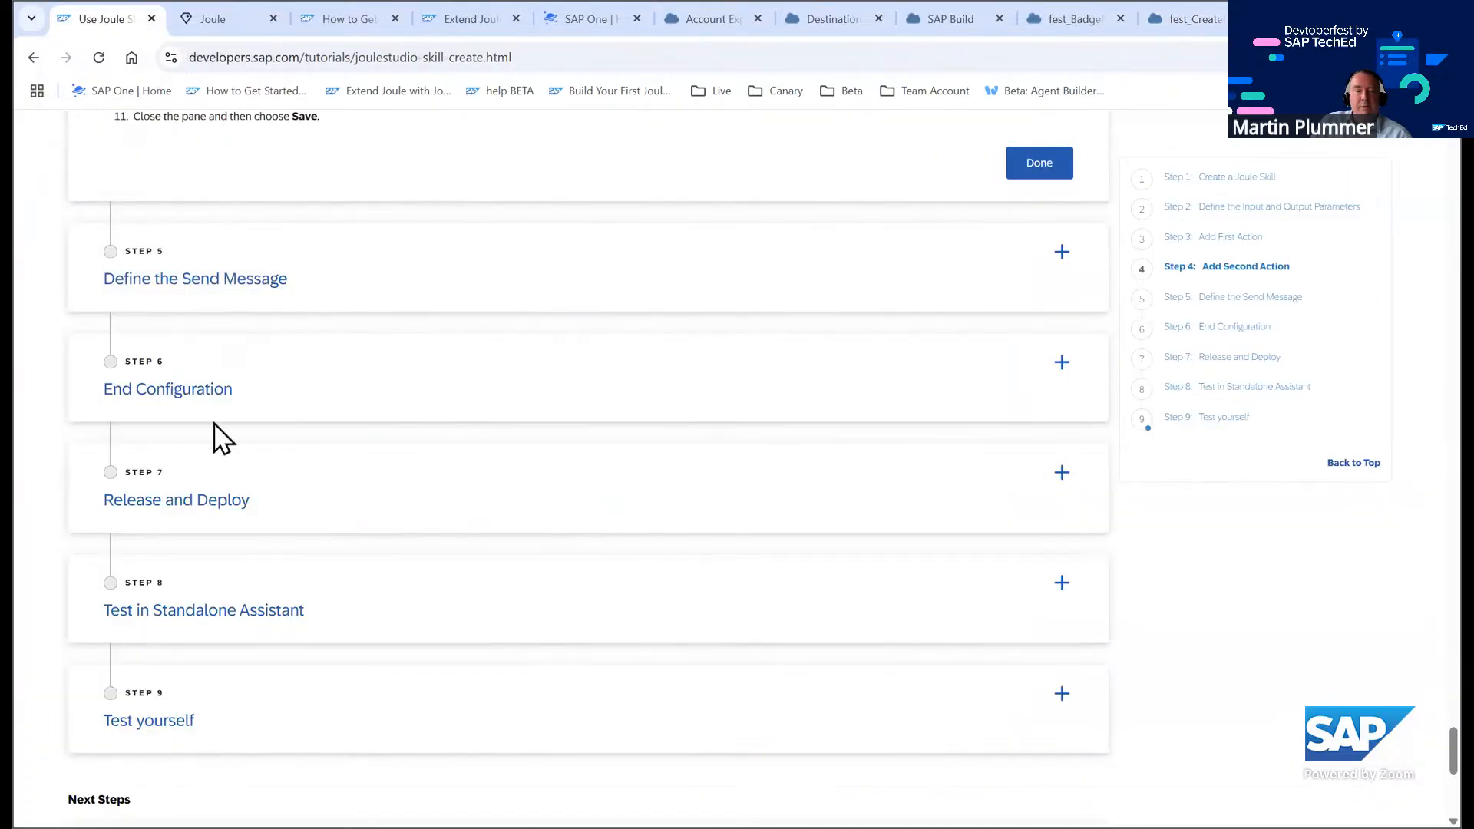
{"action": "left_click", "coordinate": [207, 386]}
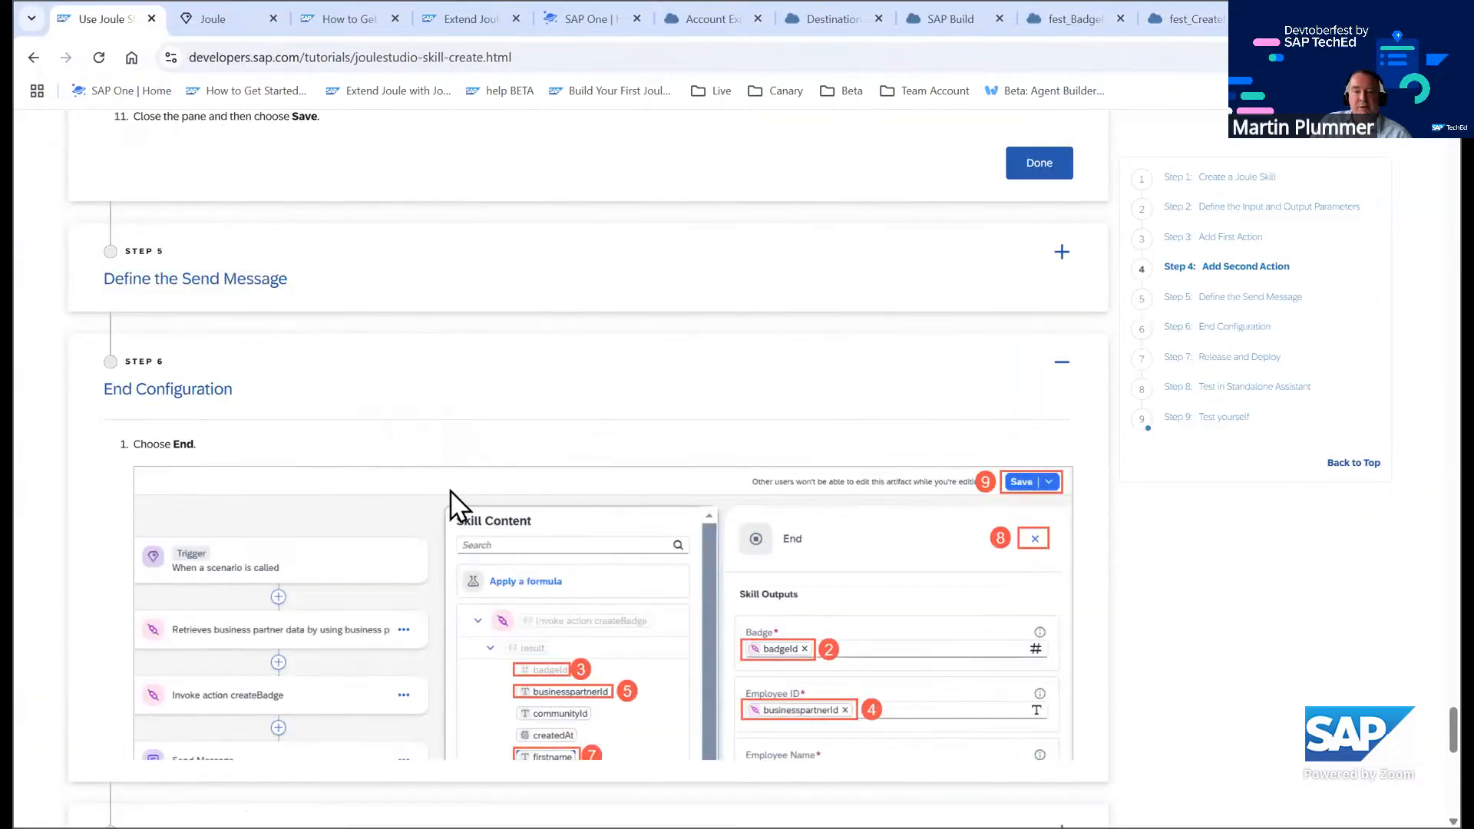
{"action": "scroll", "coordinate": [450, 490], "scroll_direction": "down", "scroll_amount": 3}
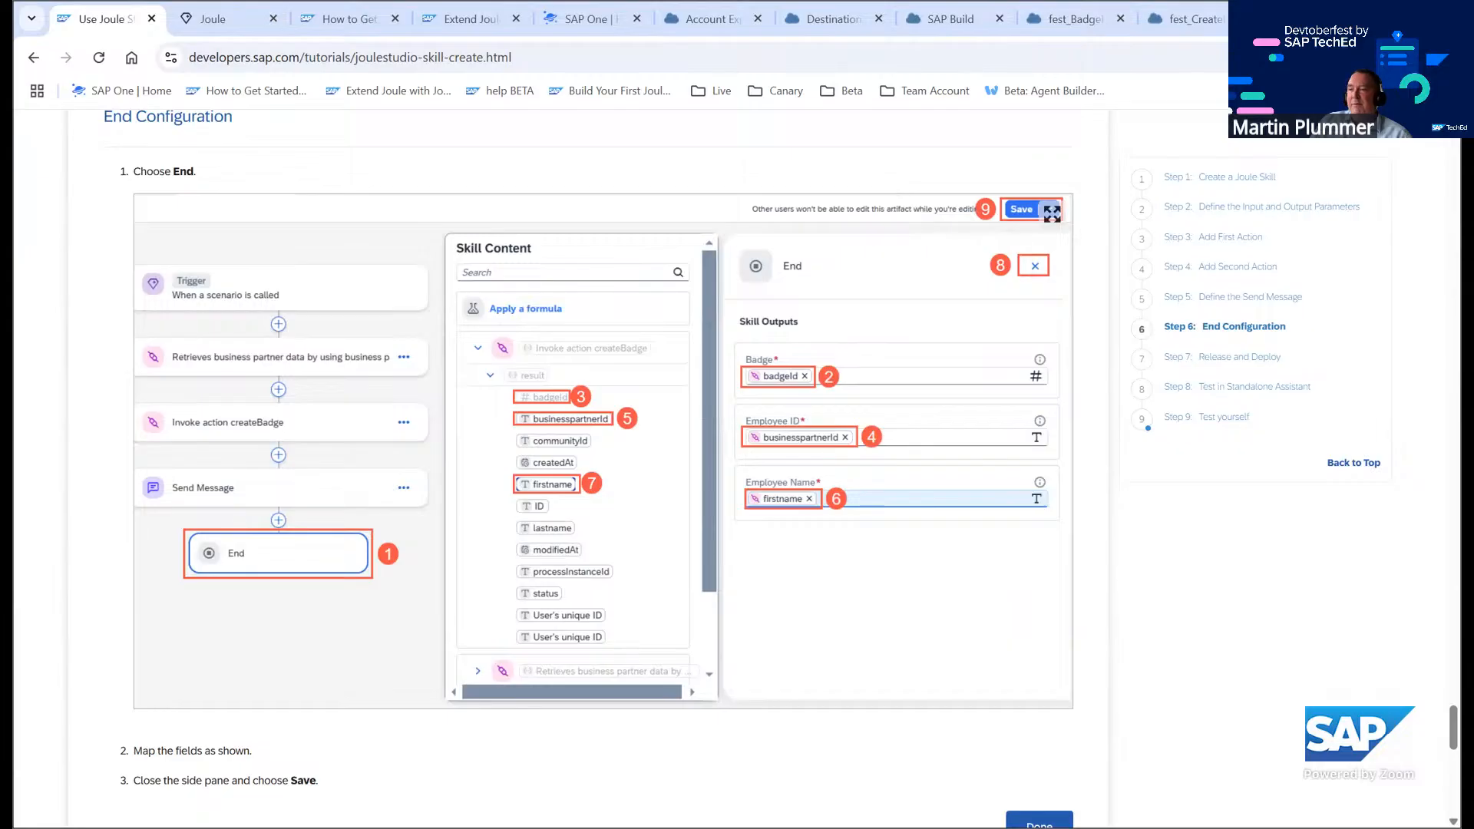
Map the Employee ID skill output to the createBadge result's businesspartnerId
{"action": "left_click", "coordinate": [1218, 23]}
{"action": "left_click", "coordinate": [1091, 490]}
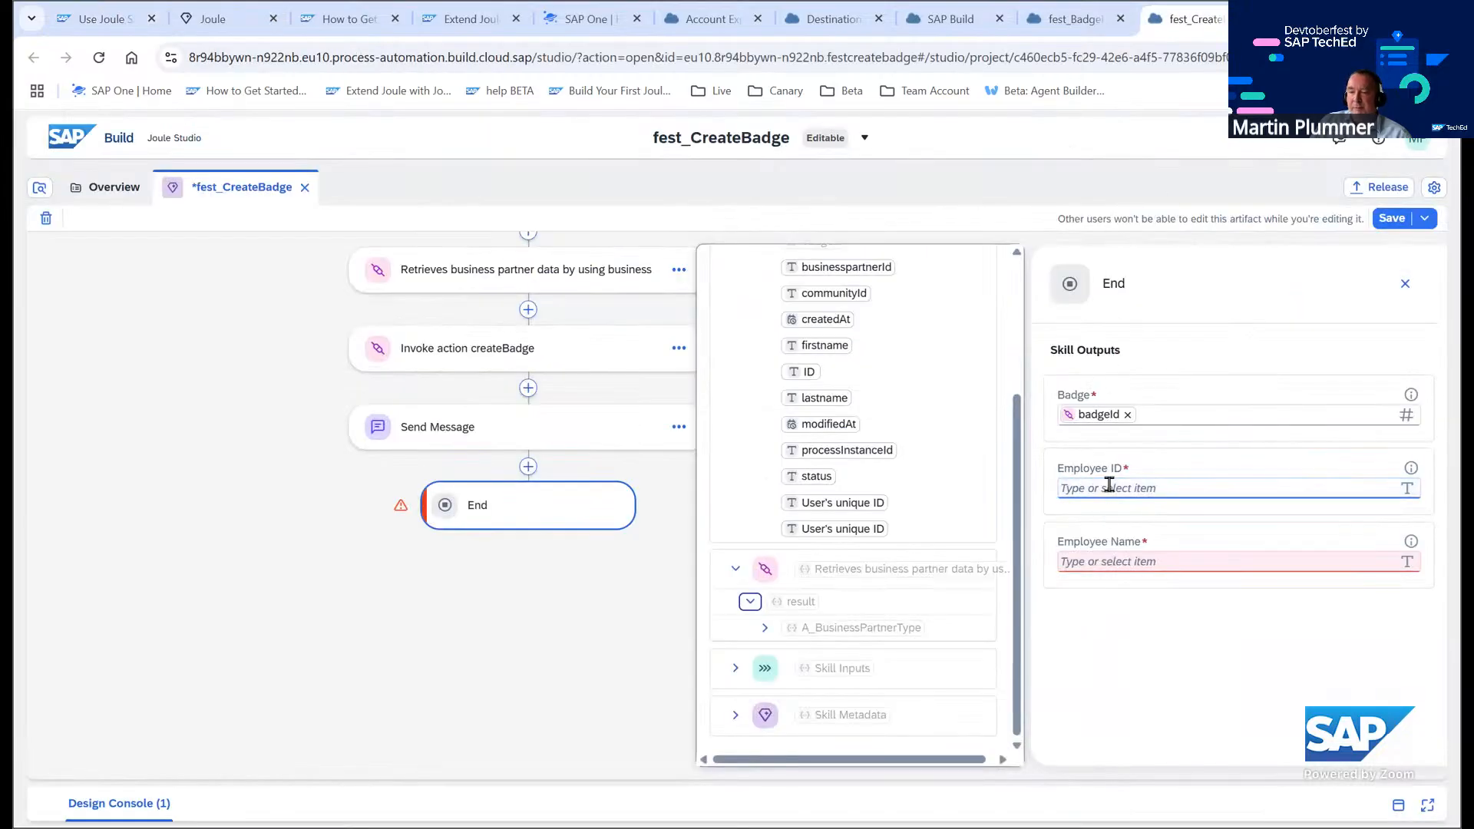
{"action": "scroll", "coordinate": [944, 392], "scroll_direction": "up", "scroll_amount": 3}
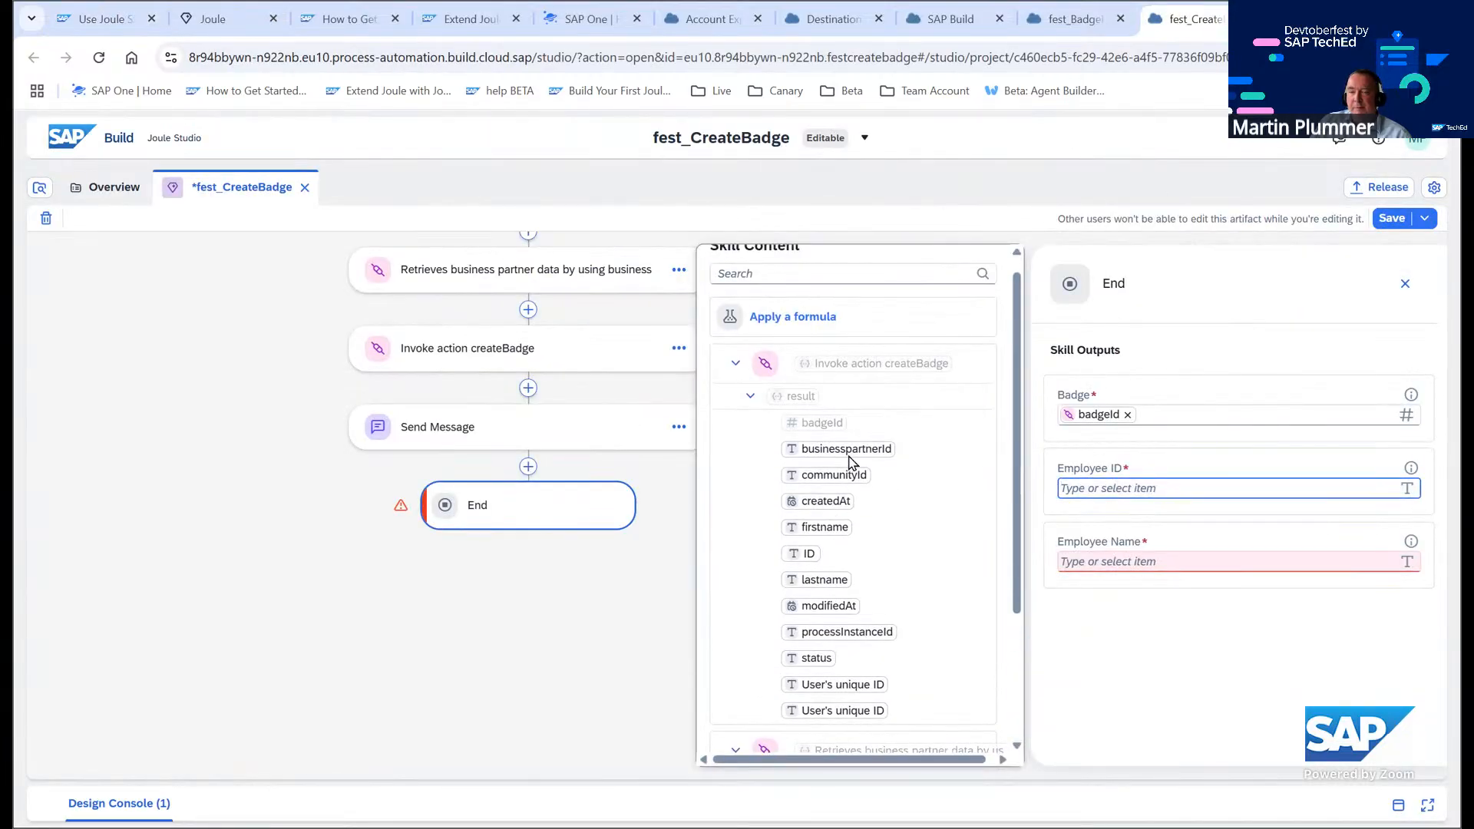
{"action": "left_click", "coordinate": [847, 449]}
{"action": "left_click", "coordinate": [1075, 561]}
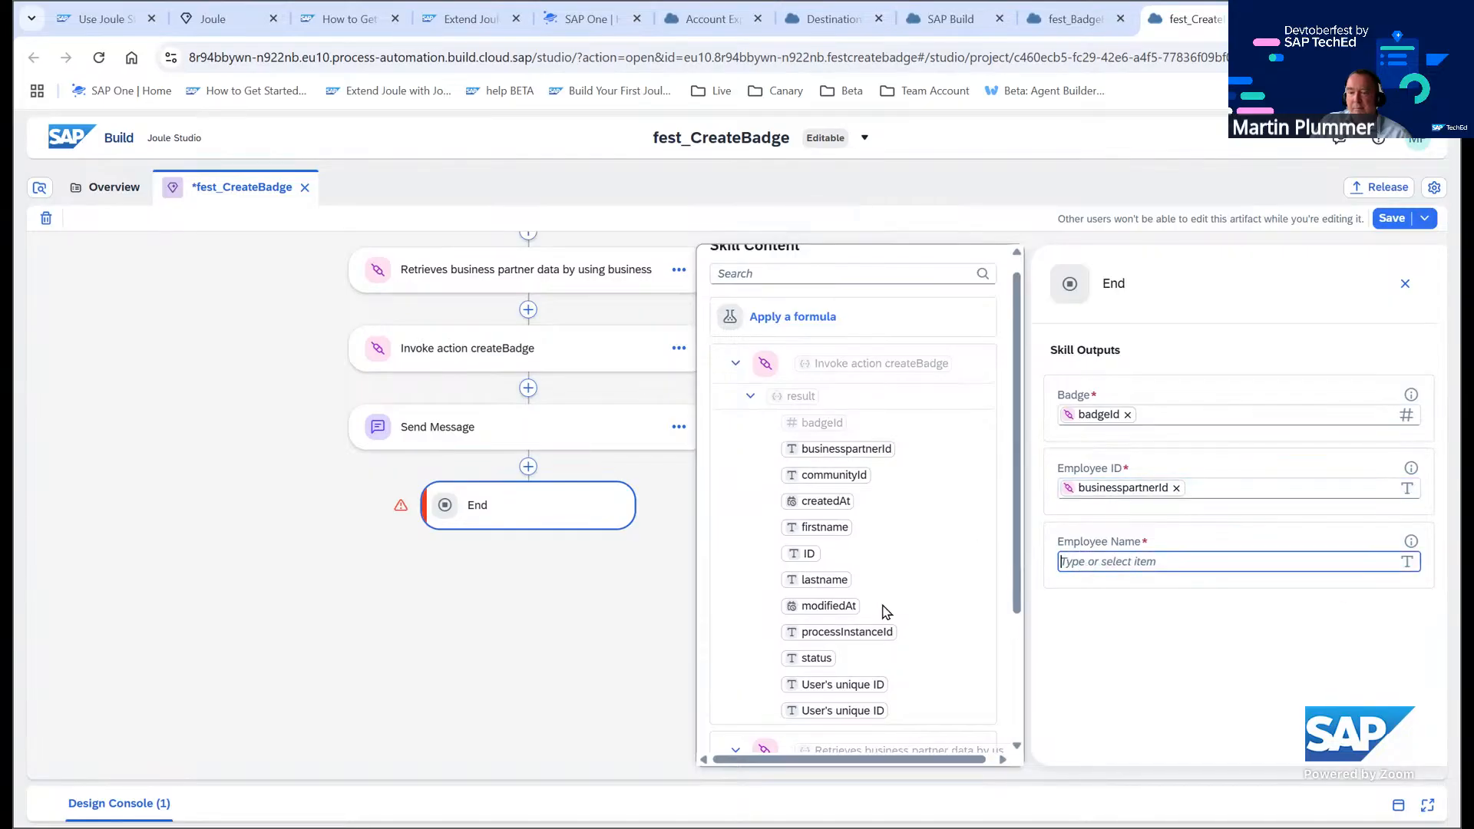
{"action": "scroll", "coordinate": [881, 519], "scroll_direction": "down", "scroll_amount": 2}
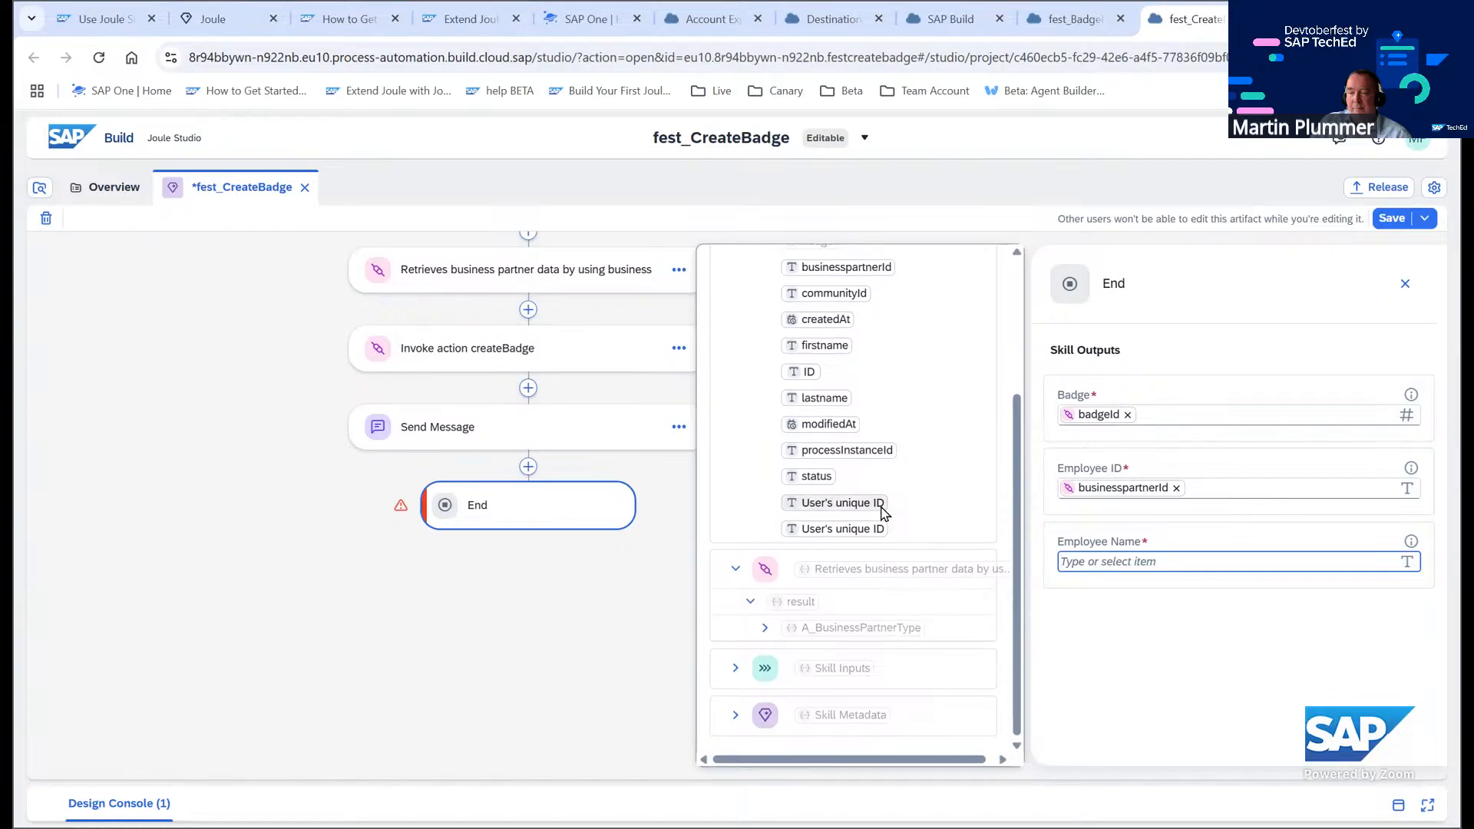
{"action": "left_click", "coordinate": [94, 23]}
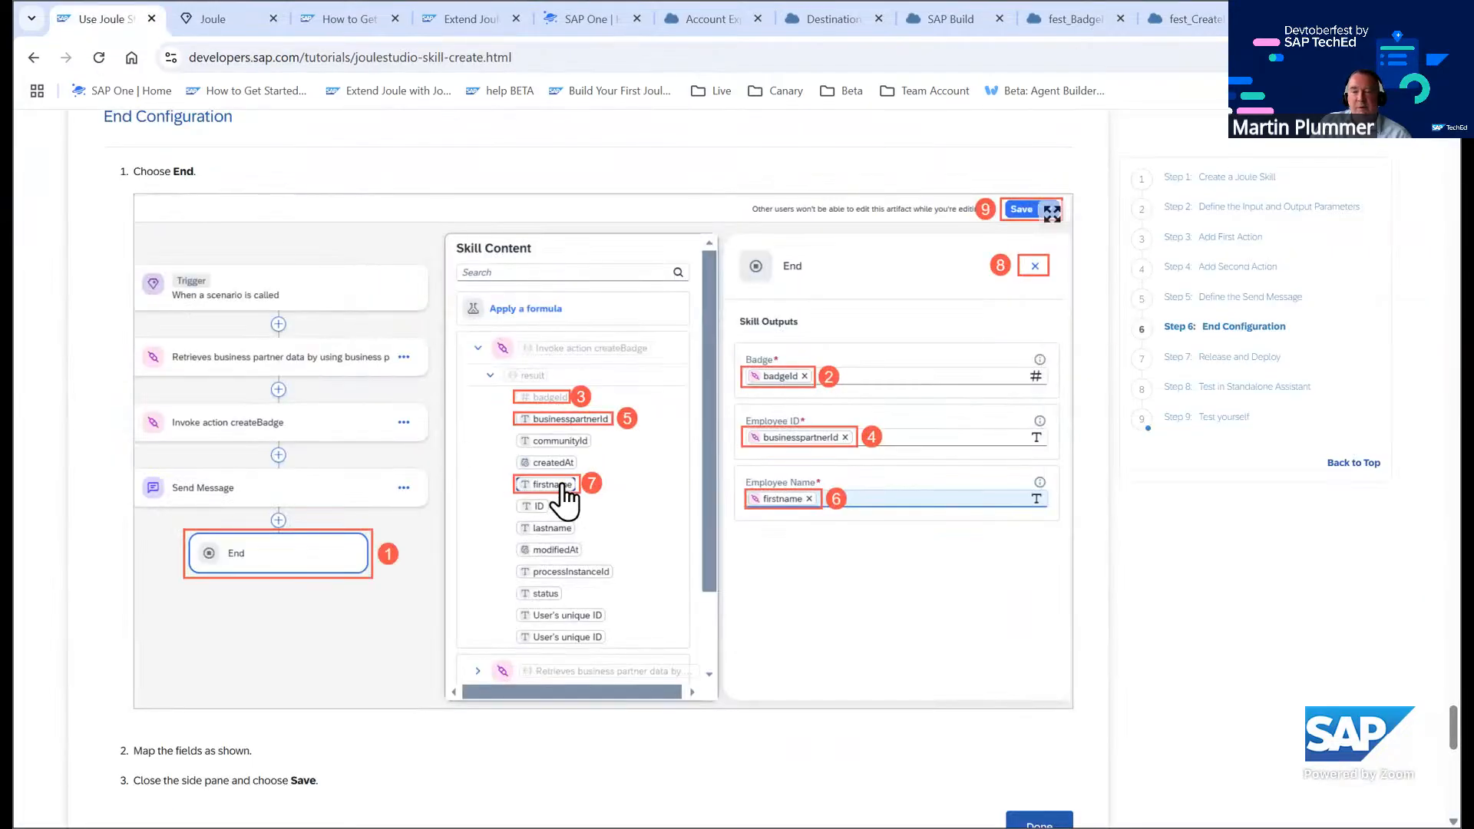
{"action": "left_click", "coordinate": [1188, 23]}
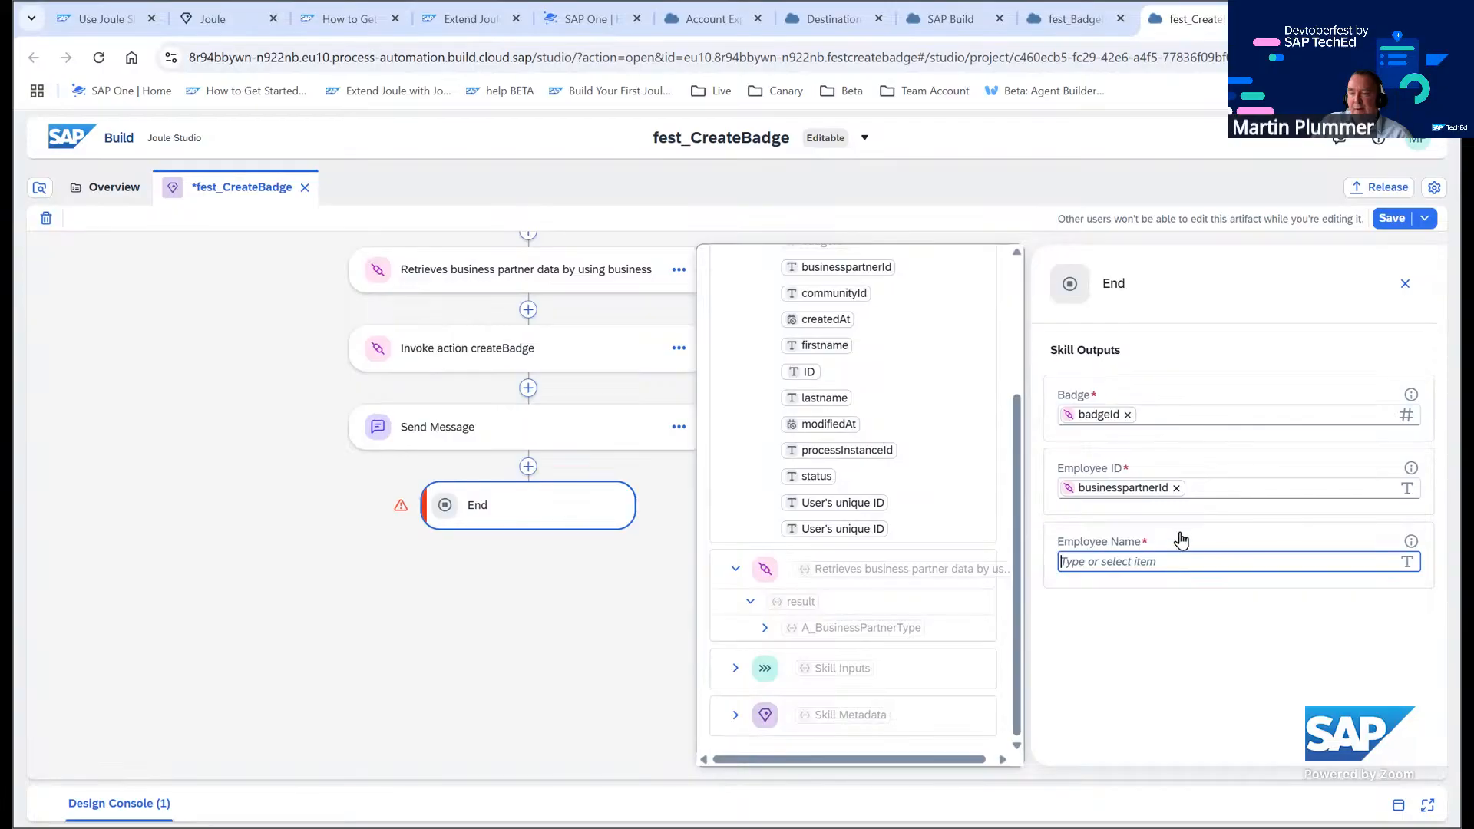
{"action": "scroll", "coordinate": [970, 434], "scroll_direction": "up", "scroll_amount": 3}
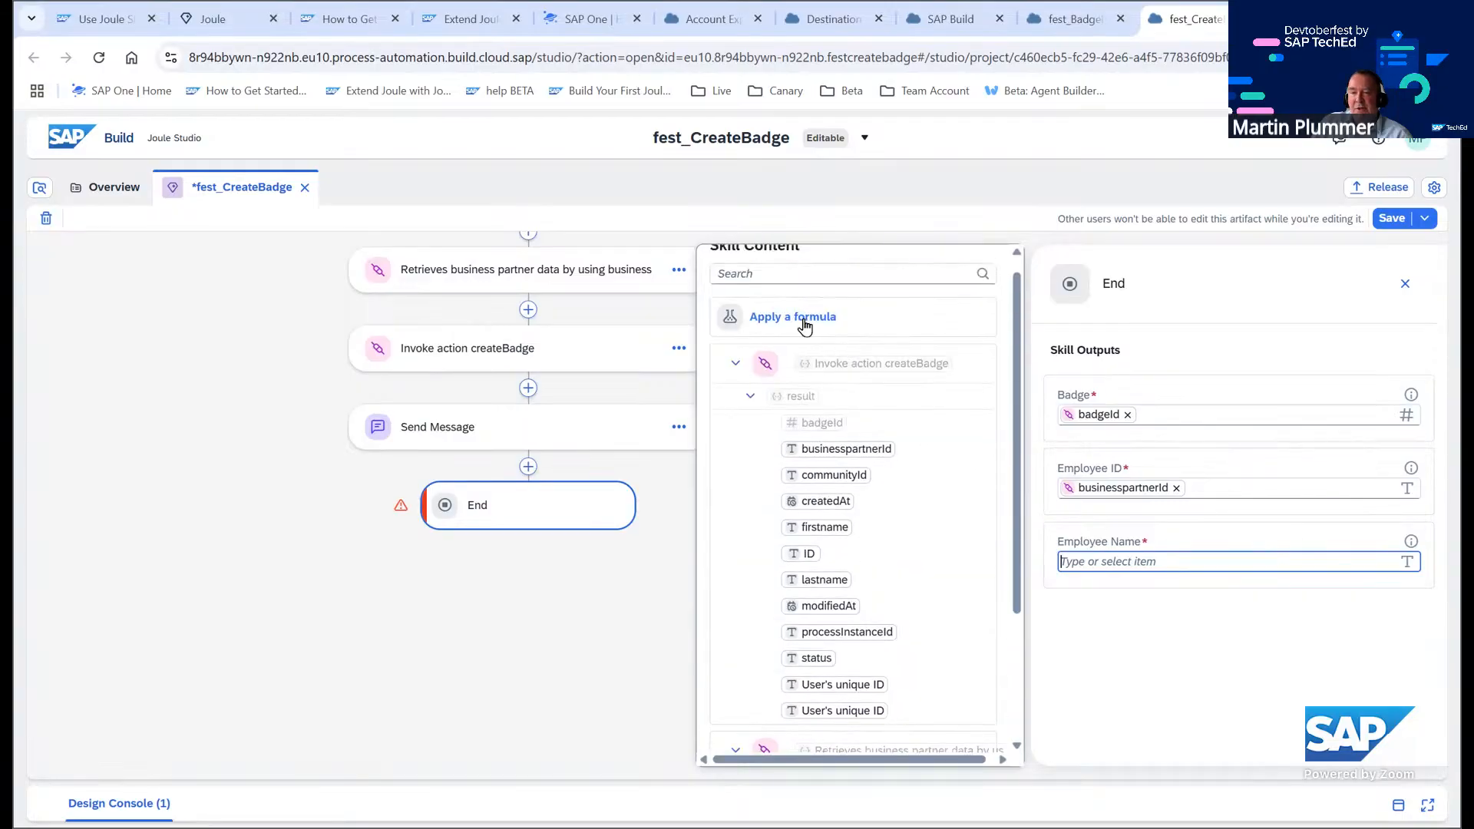
{"action": "left_click", "coordinate": [799, 319]}
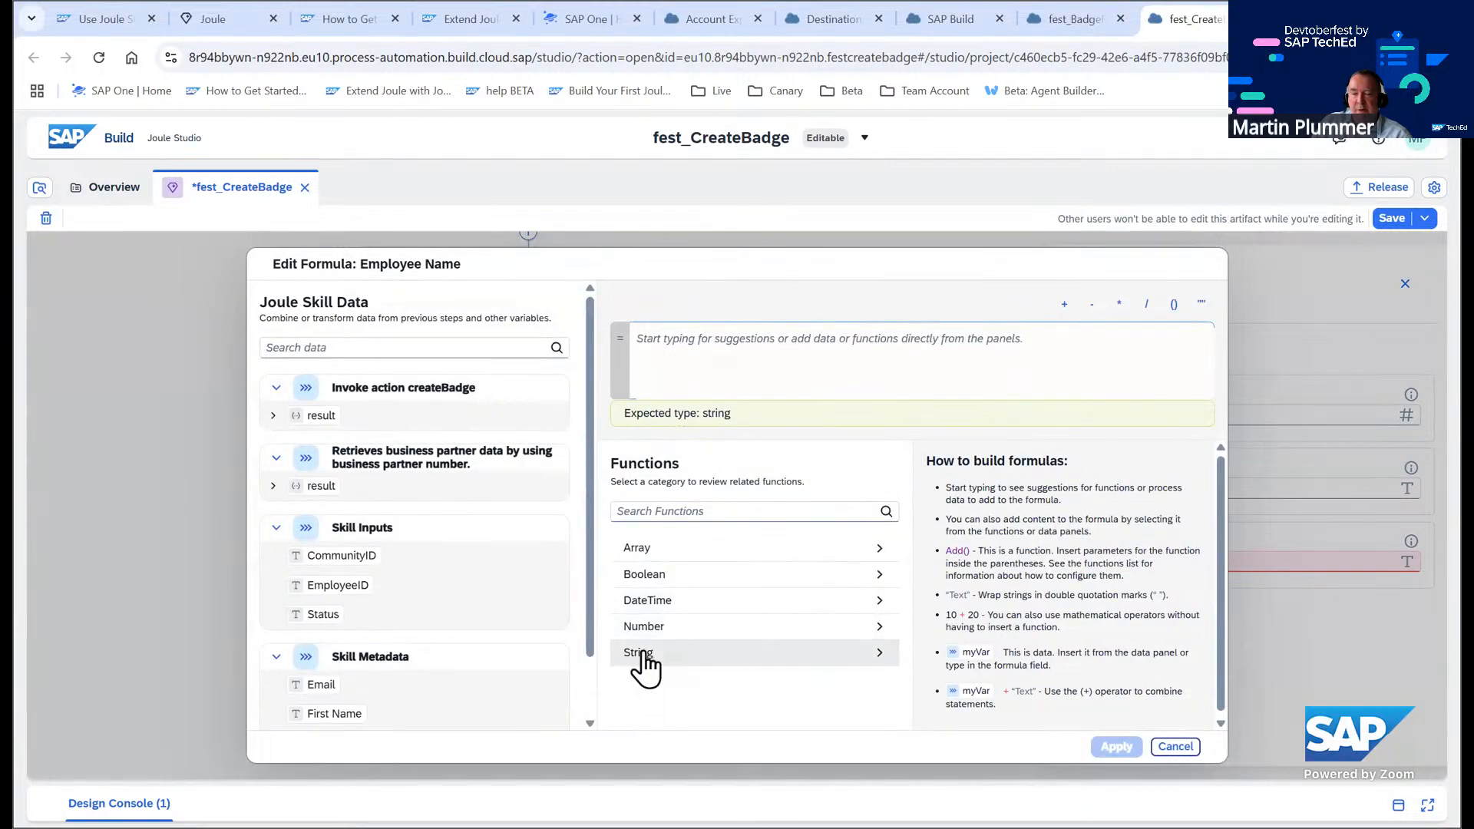
{"action": "left_click", "coordinate": [651, 654]}
{"action": "scroll", "coordinate": [737, 706], "scroll_direction": "down", "scroll_amount": 2}
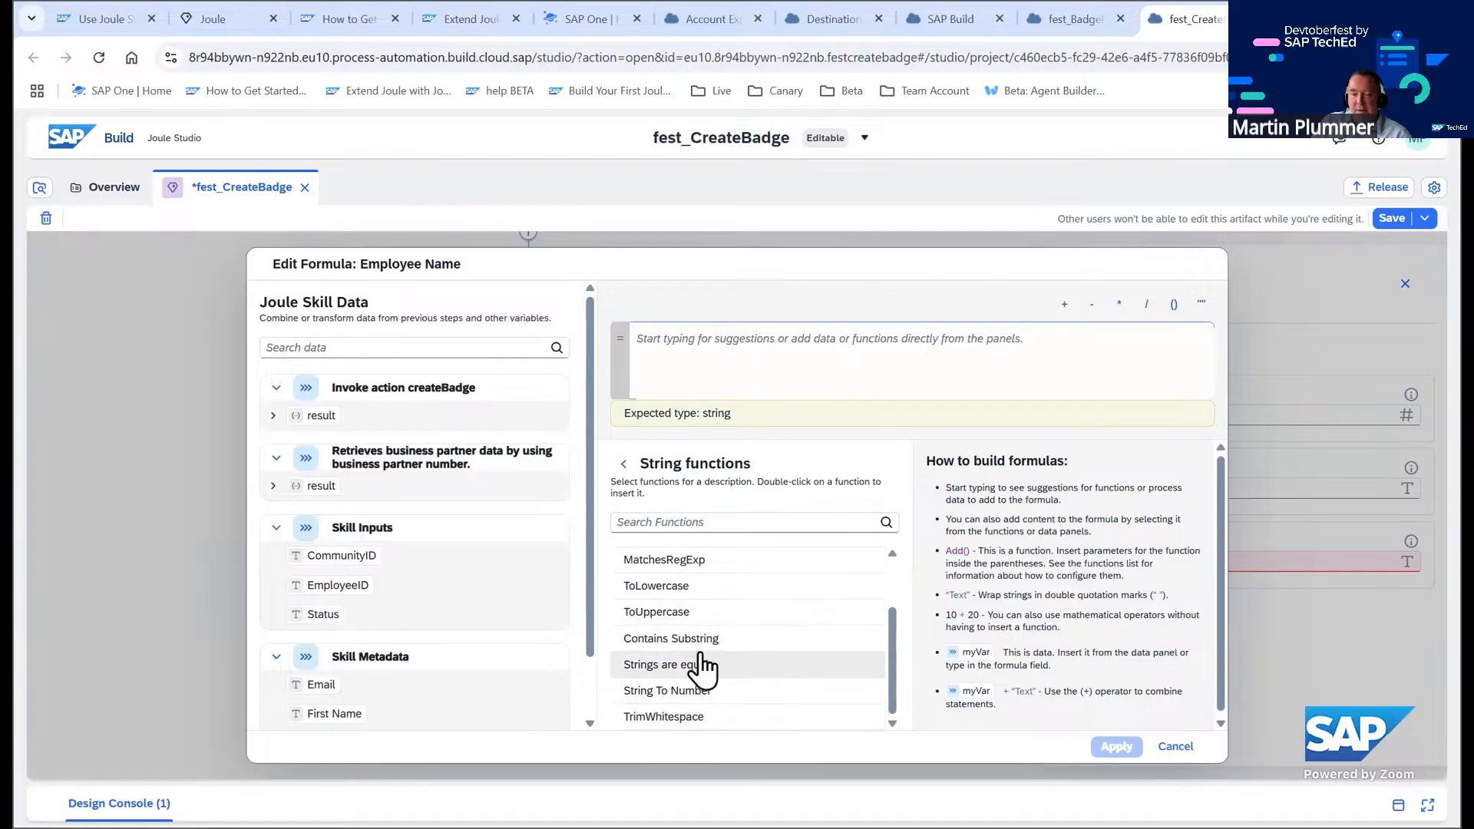
{"action": "scroll", "coordinate": [702, 676], "scroll_direction": "up", "scroll_amount": 2}
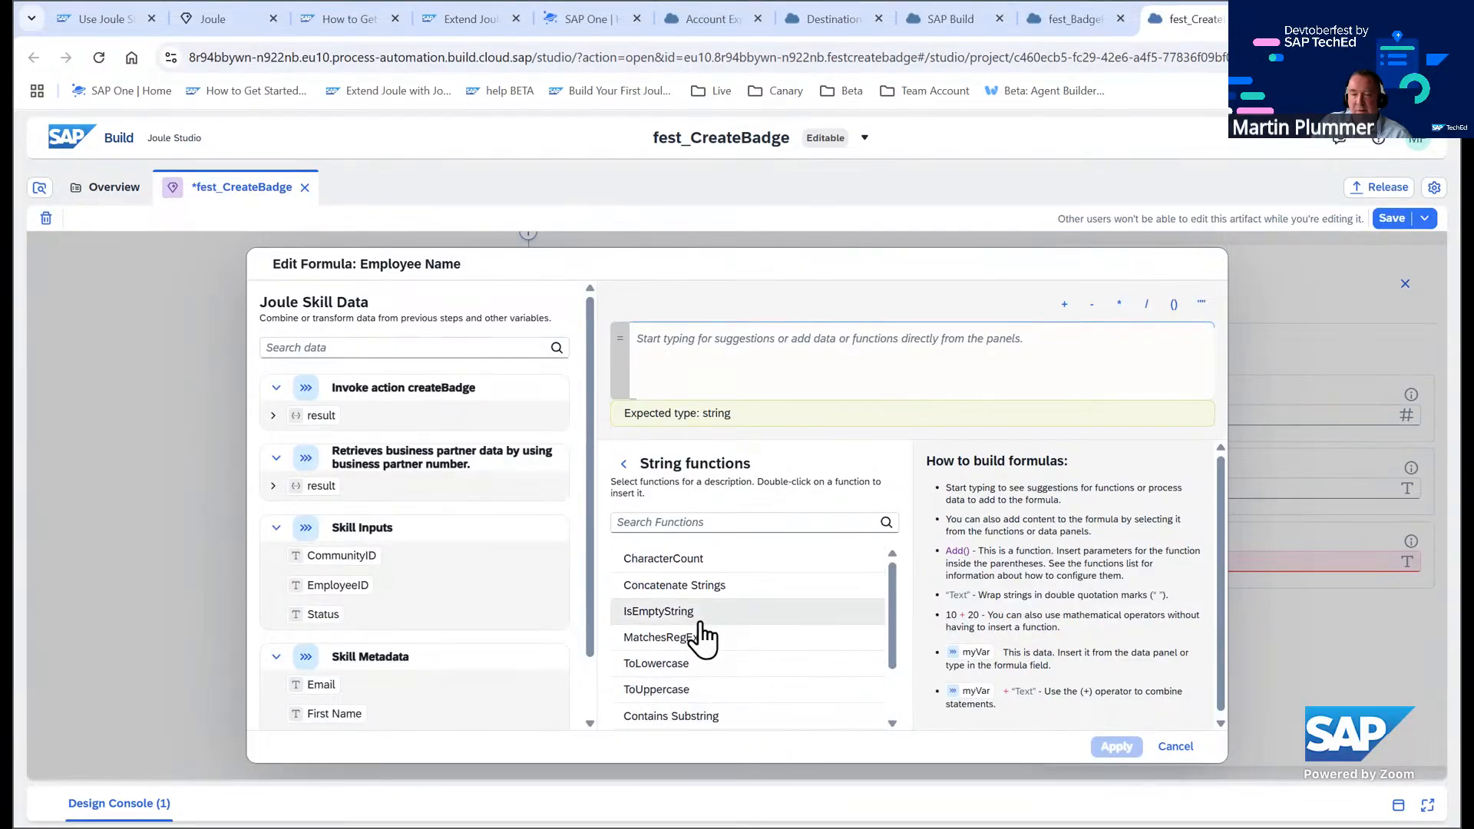
{"action": "left_click", "coordinate": [750, 591]}
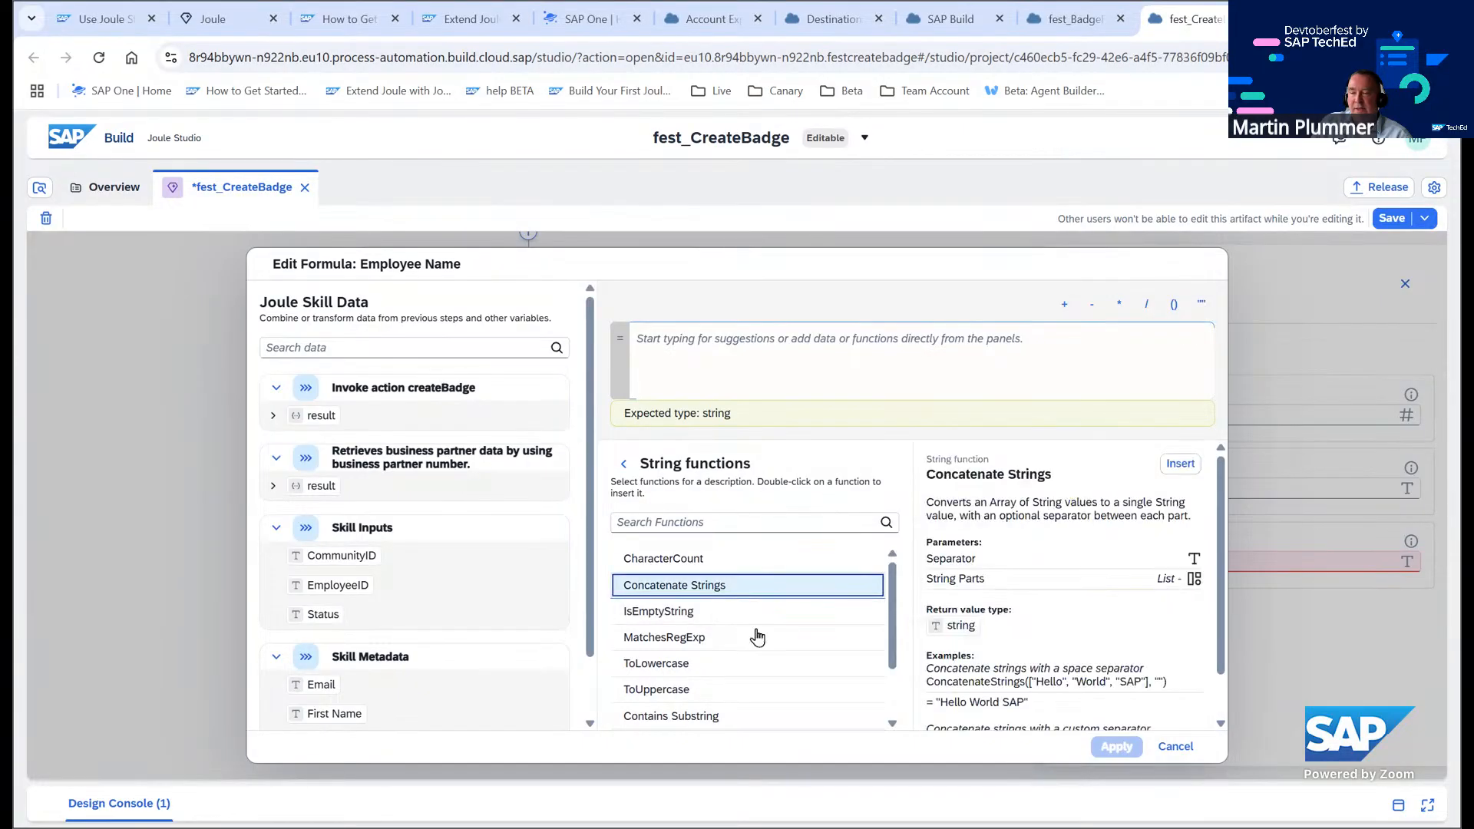
{"action": "left_click", "coordinate": [1174, 751]}
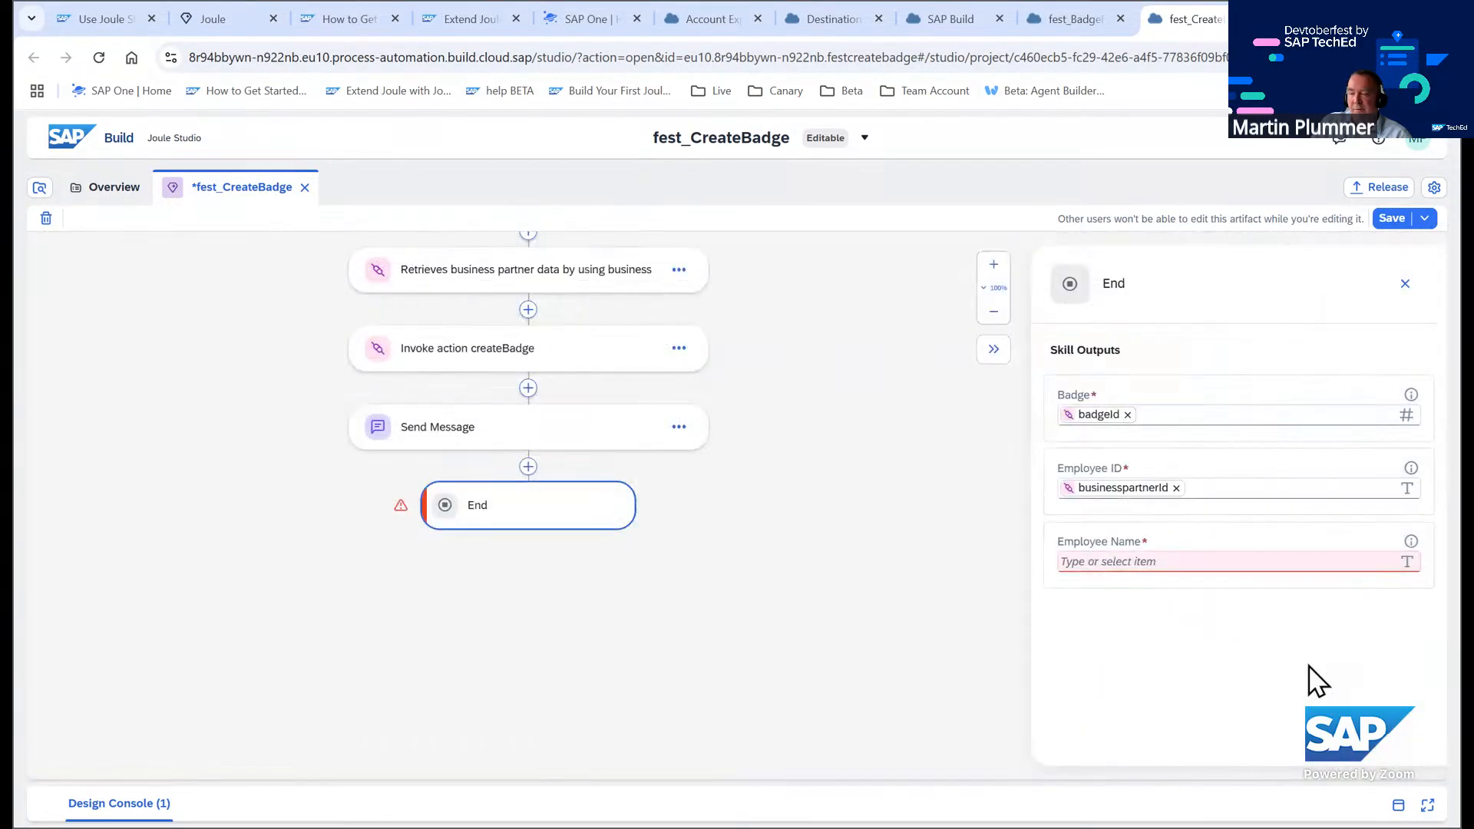
Map the Employee Name skill output to the createBadge result's firstname and save the skill
{"action": "left_click", "coordinate": [1121, 560]}
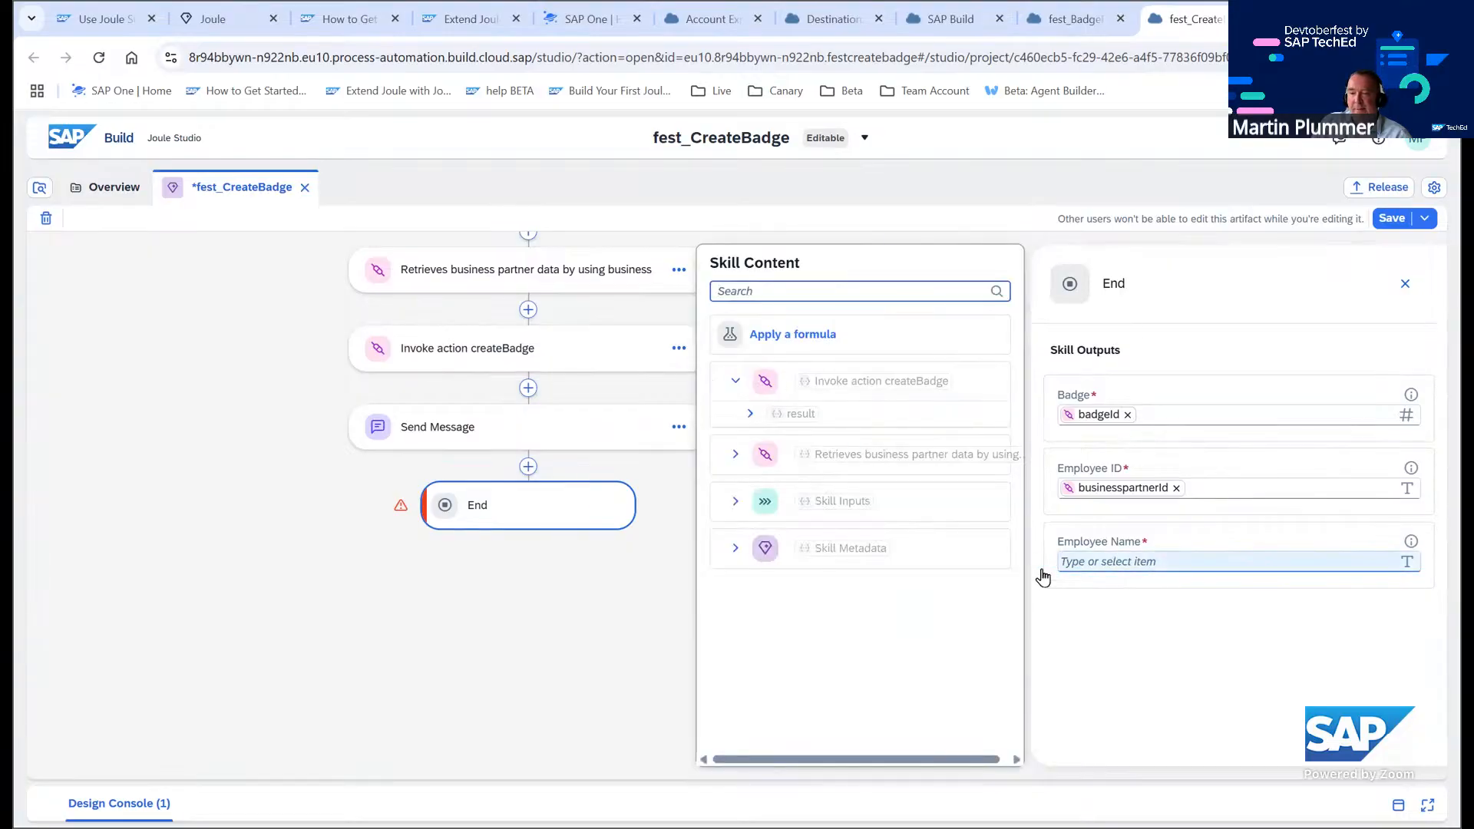
{"action": "left_click", "coordinate": [751, 414]}
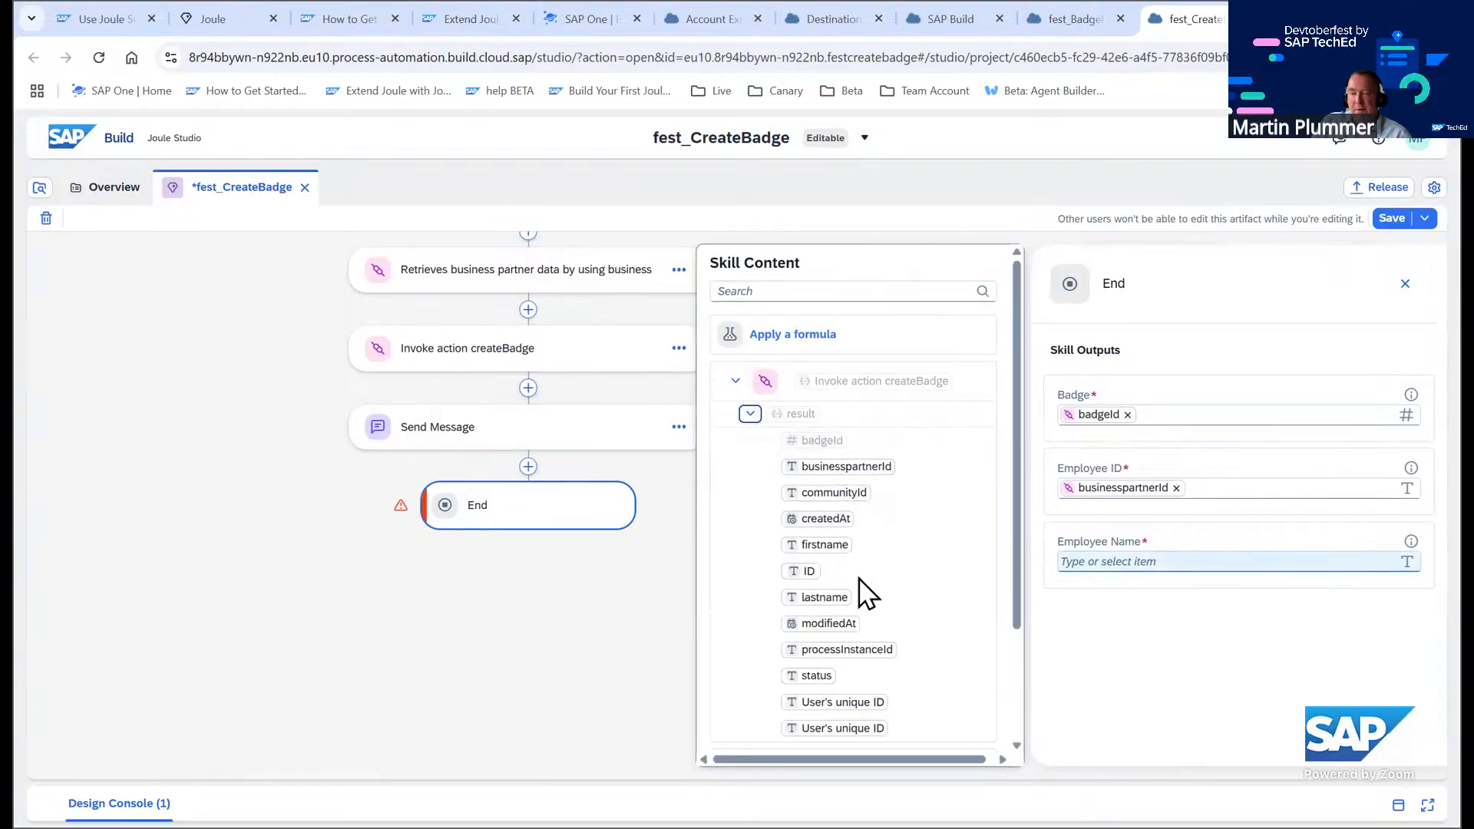
{"action": "left_click", "coordinate": [824, 544]}
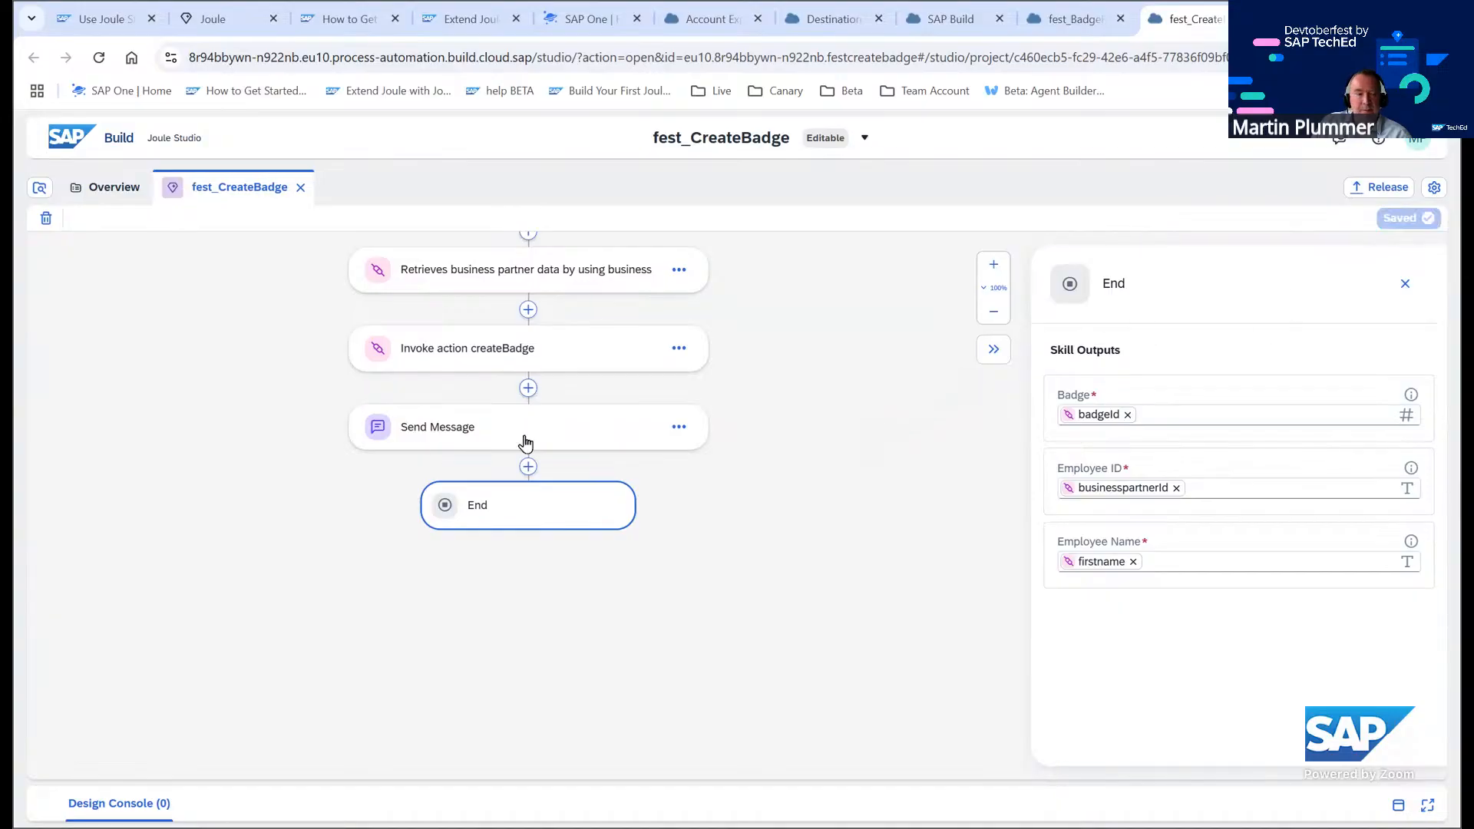
Release the fest_CreateBadge skill after checking the tutorial's next step
{"action": "left_click", "coordinate": [127, 22]}
{"action": "scroll", "coordinate": [362, 480], "scroll_direction": "down", "scroll_amount": 7}
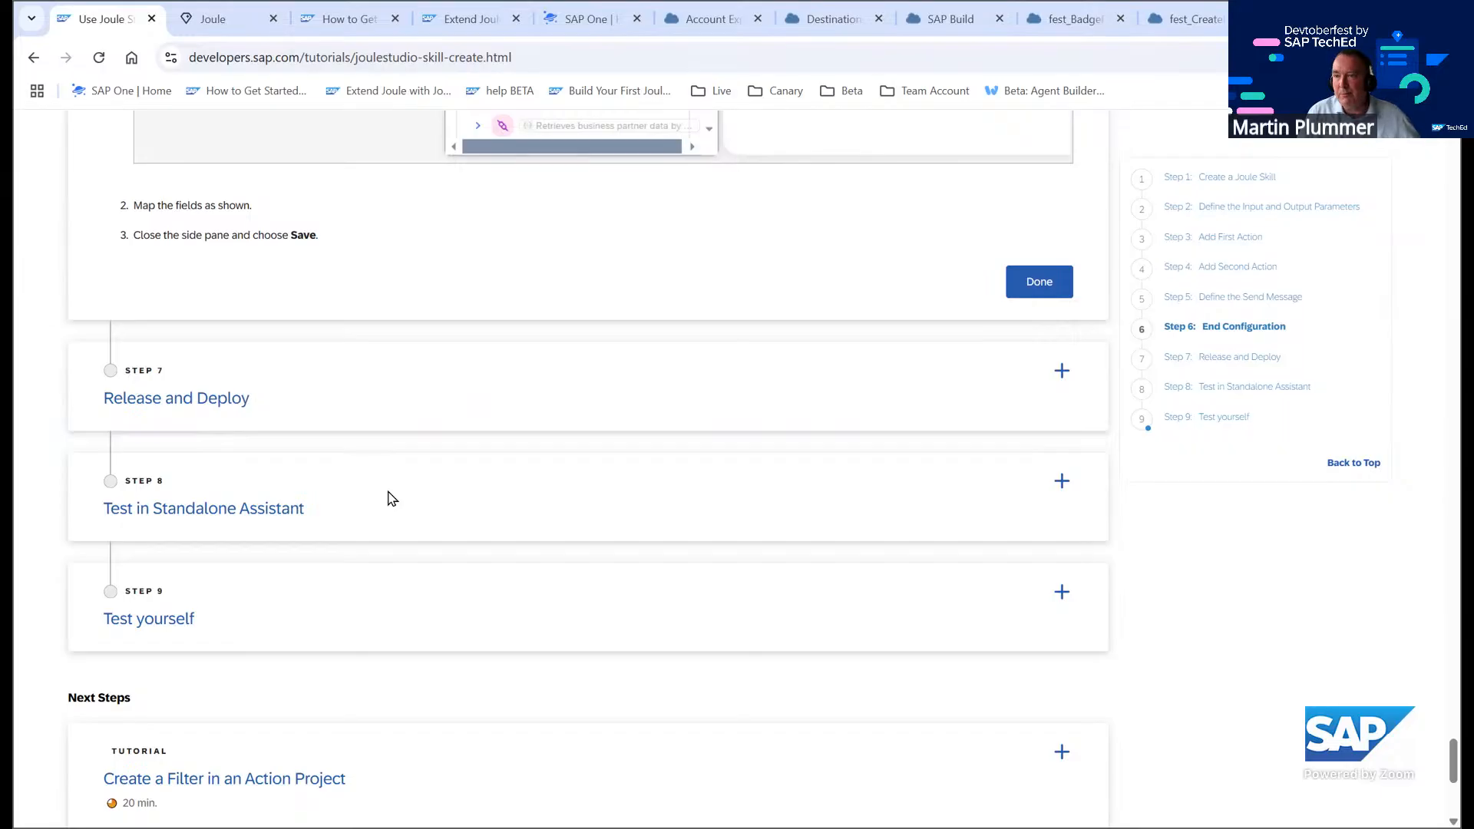
{"action": "key", "text": "ctrl+shift+Tab"}
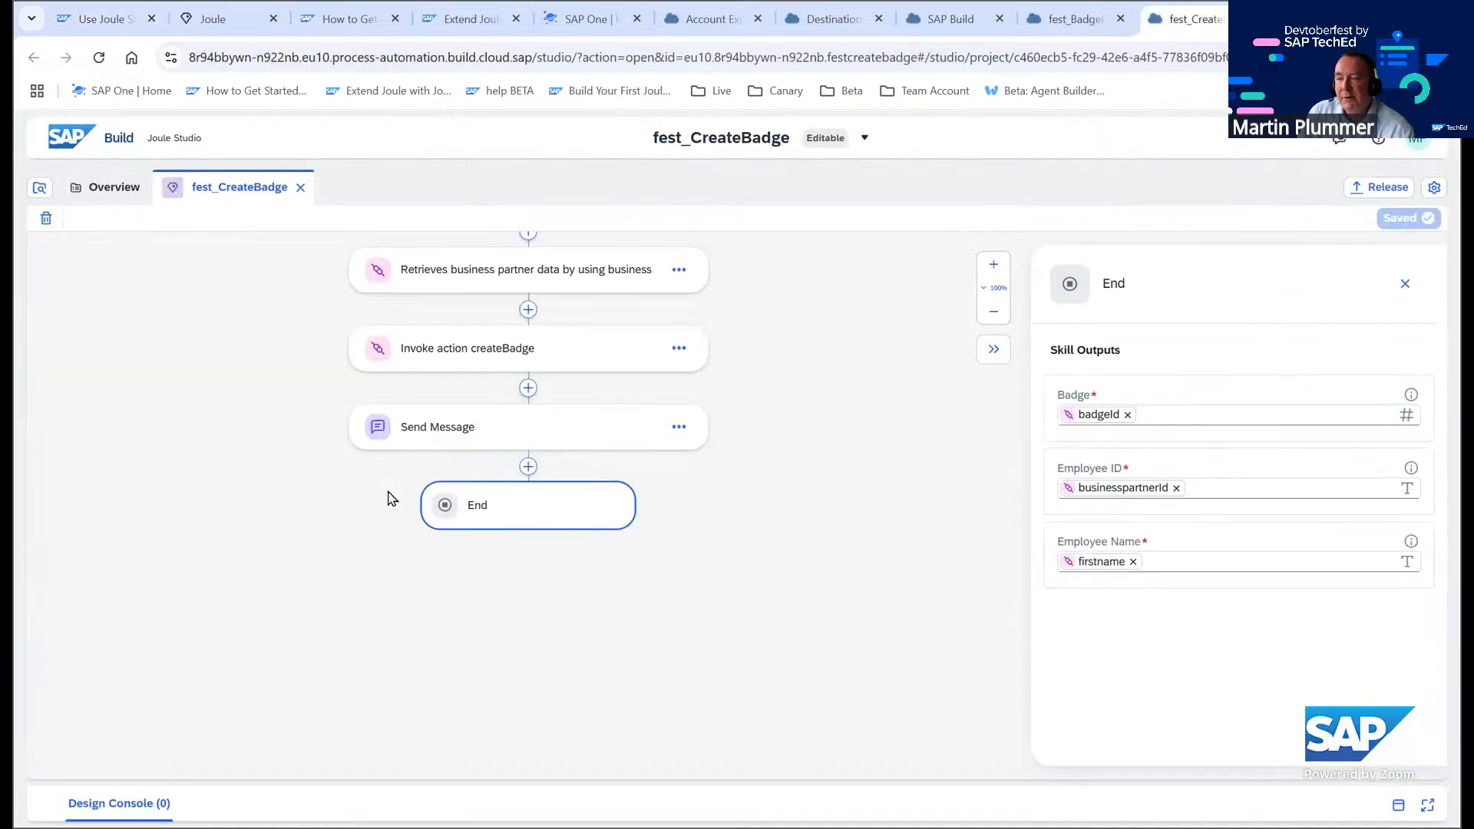
{"action": "left_click", "coordinate": [1389, 187]}
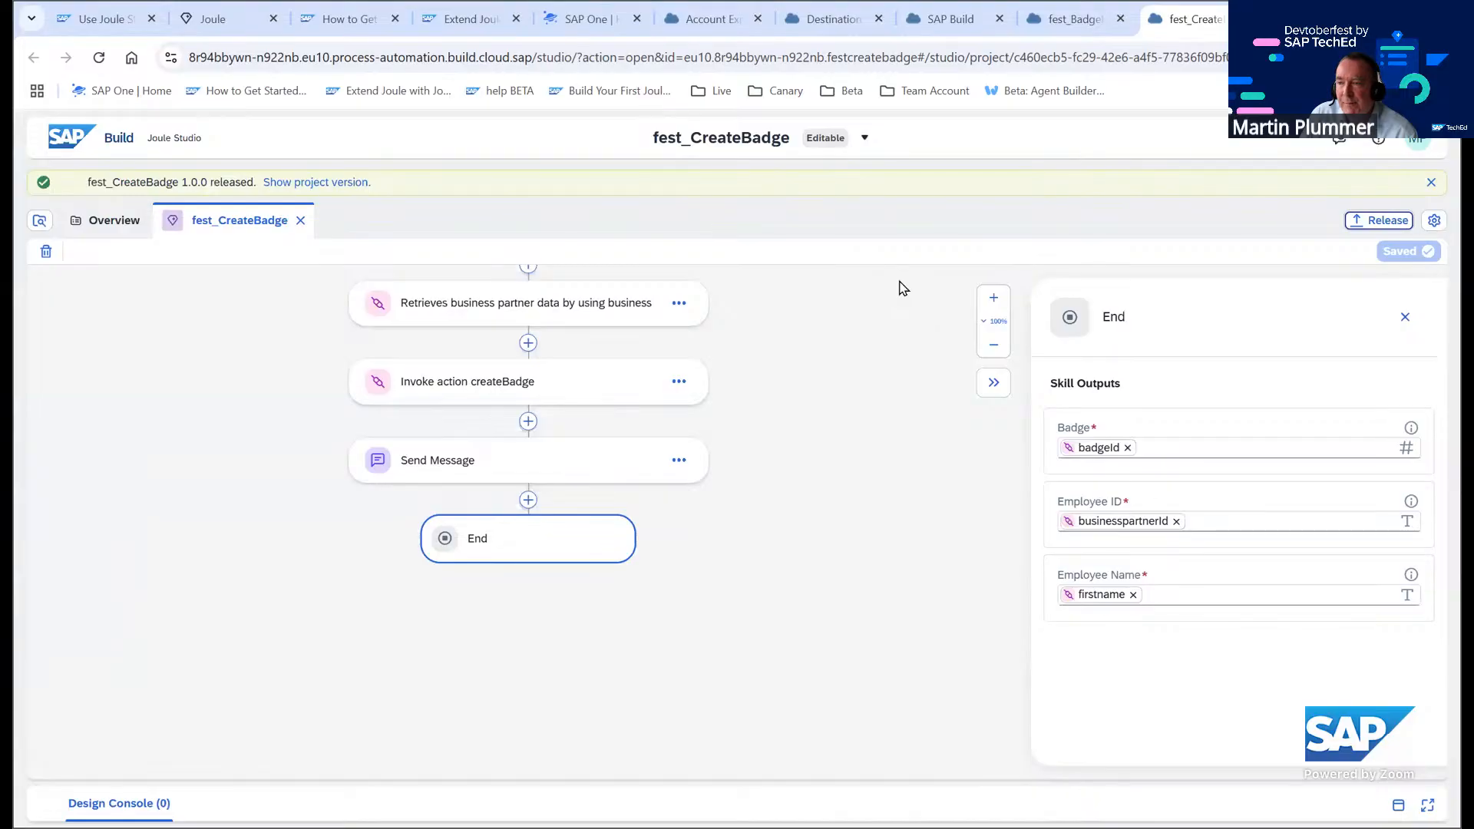
Deploy the released fest_CreateBadge version to the fest_tutorial environment, assigning the fest_Badge_Service and fest_S4HANA_MOCK destinations
{"action": "left_click", "coordinate": [338, 182]}
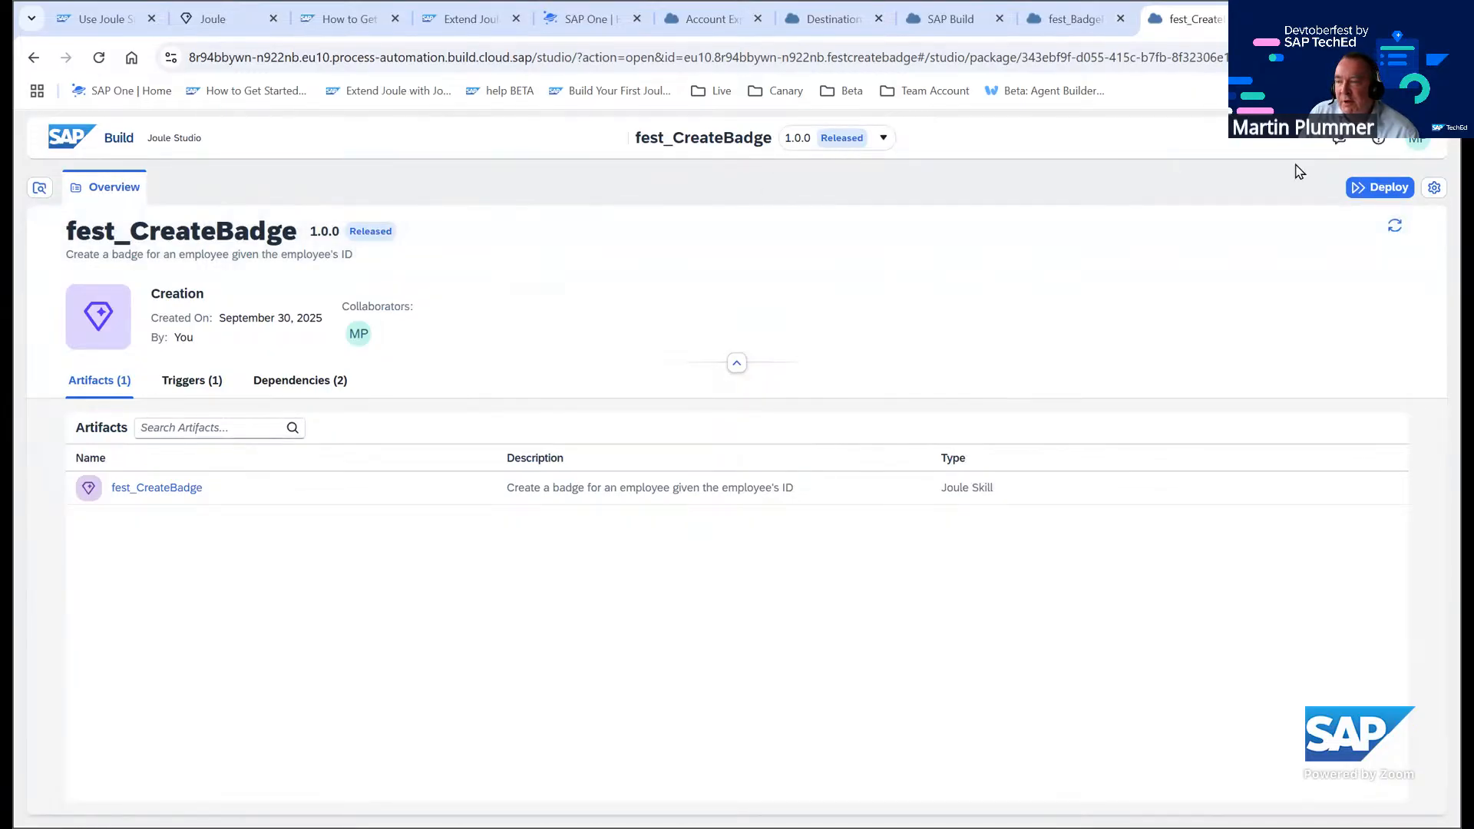
{"action": "left_click", "coordinate": [1380, 188]}
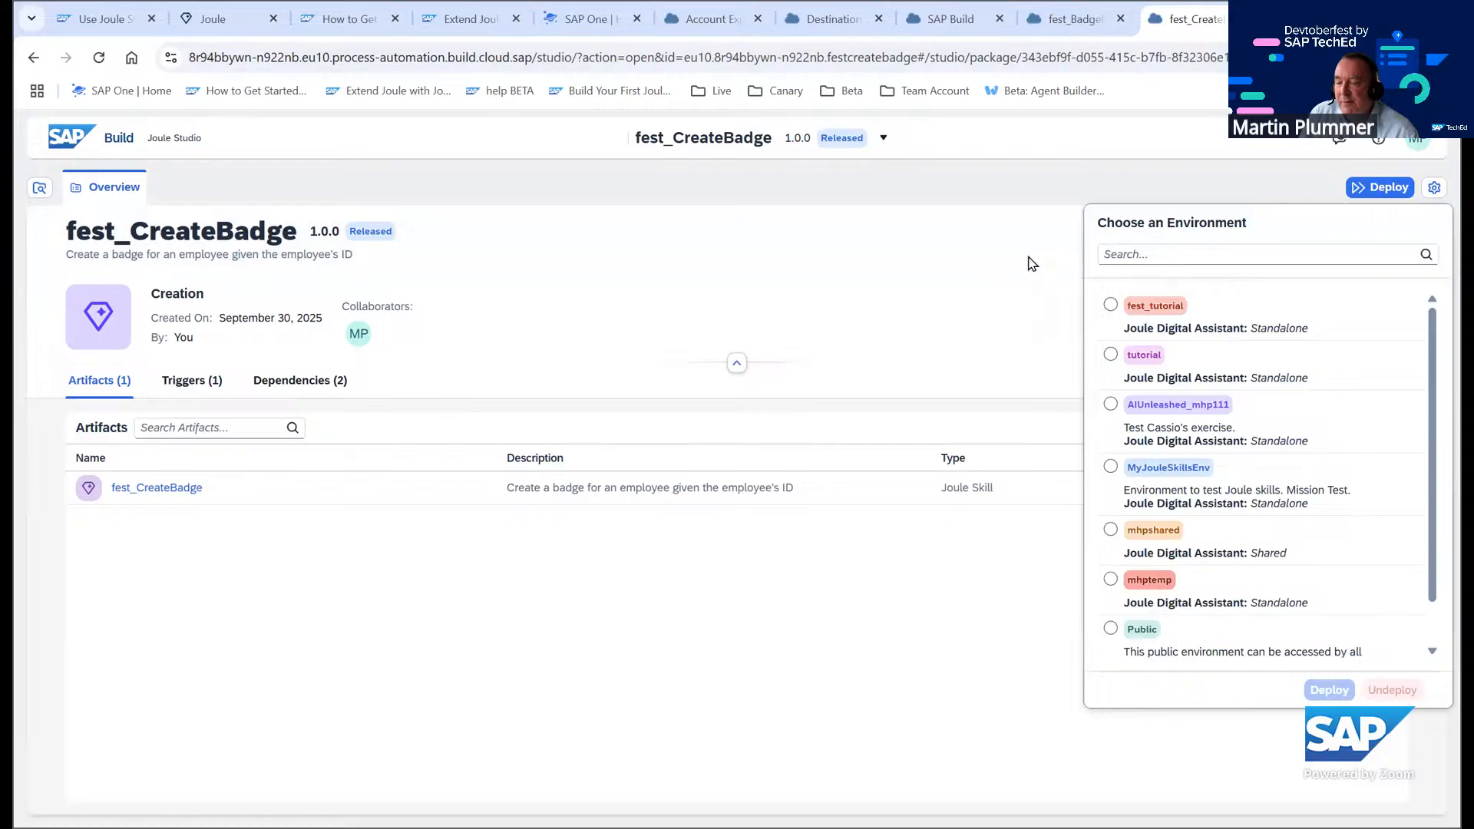
{"action": "left_click", "coordinate": [1112, 306]}
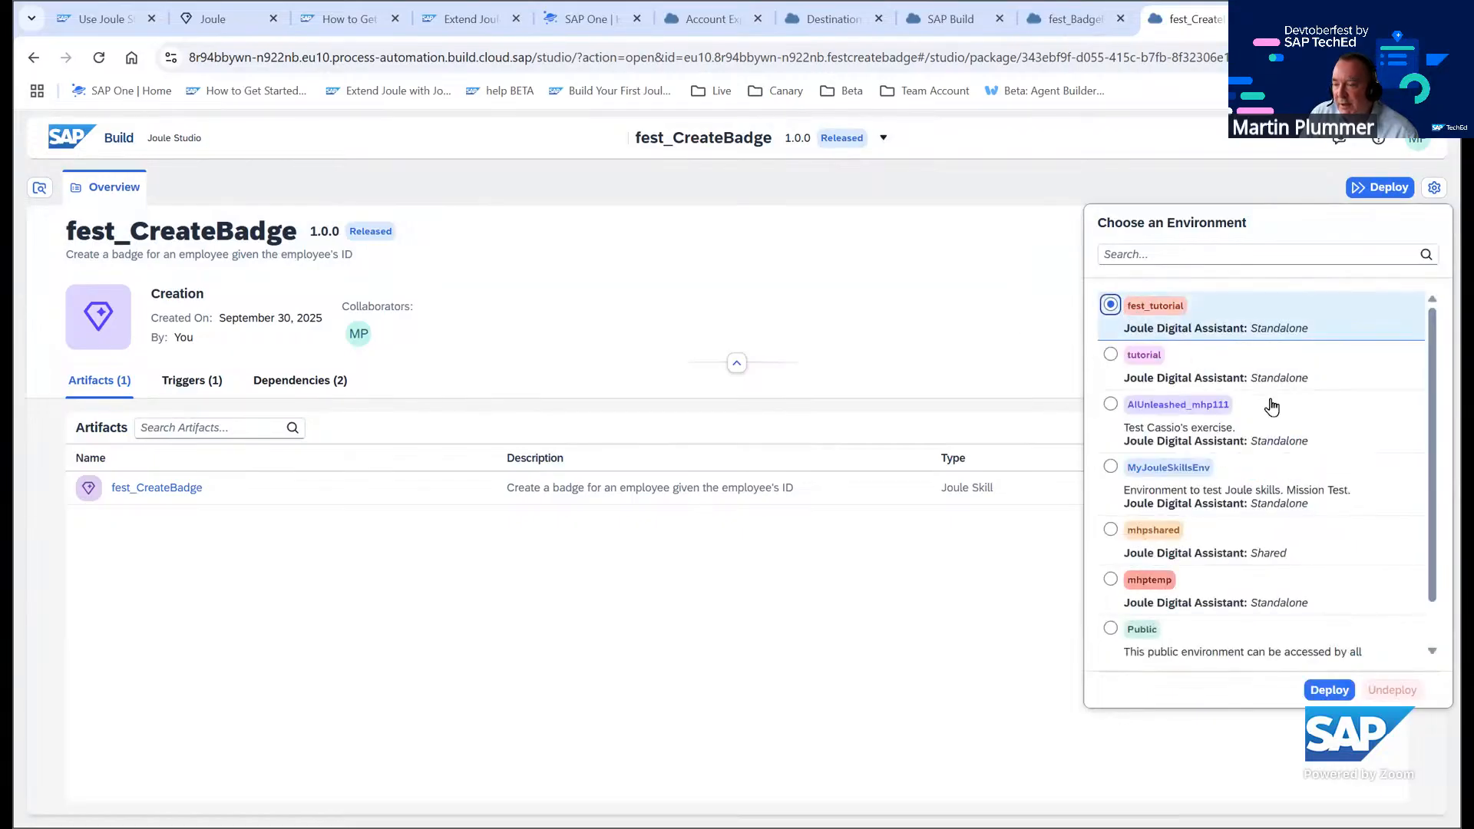
{"action": "left_click", "coordinate": [1331, 691]}
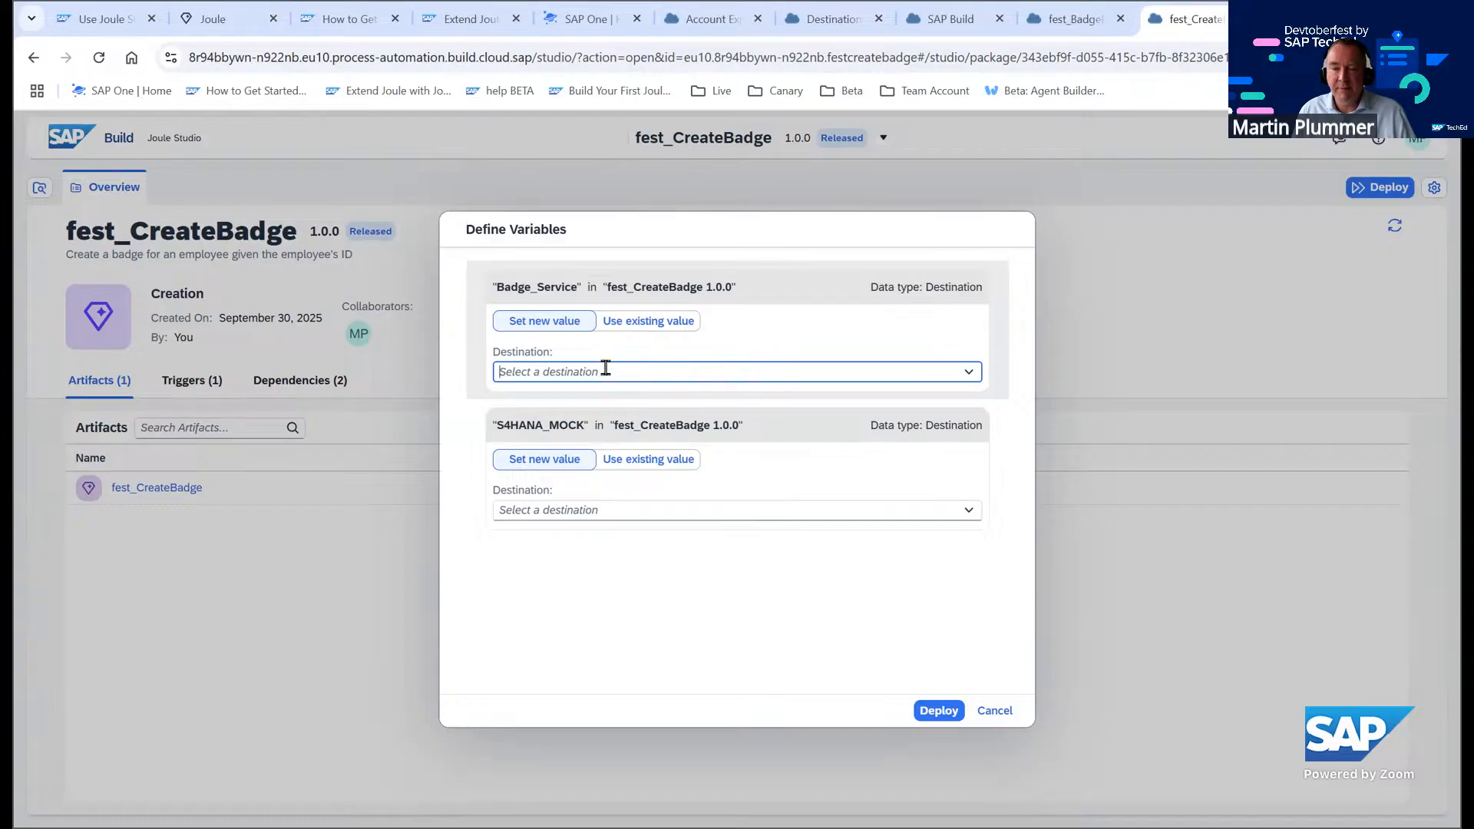
{"action": "left_click", "coordinate": [970, 374]}
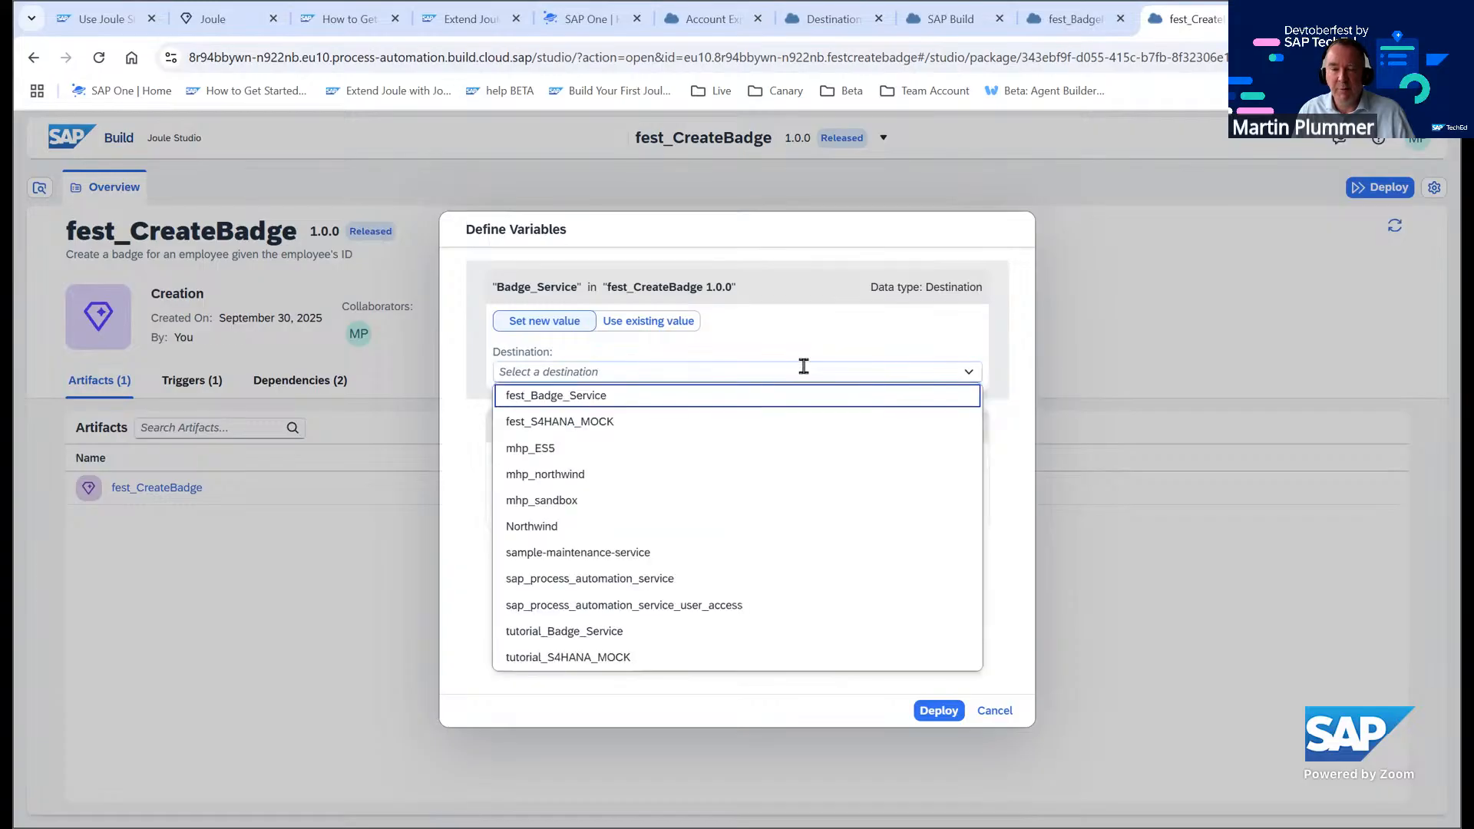
{"action": "left_click", "coordinate": [588, 397]}
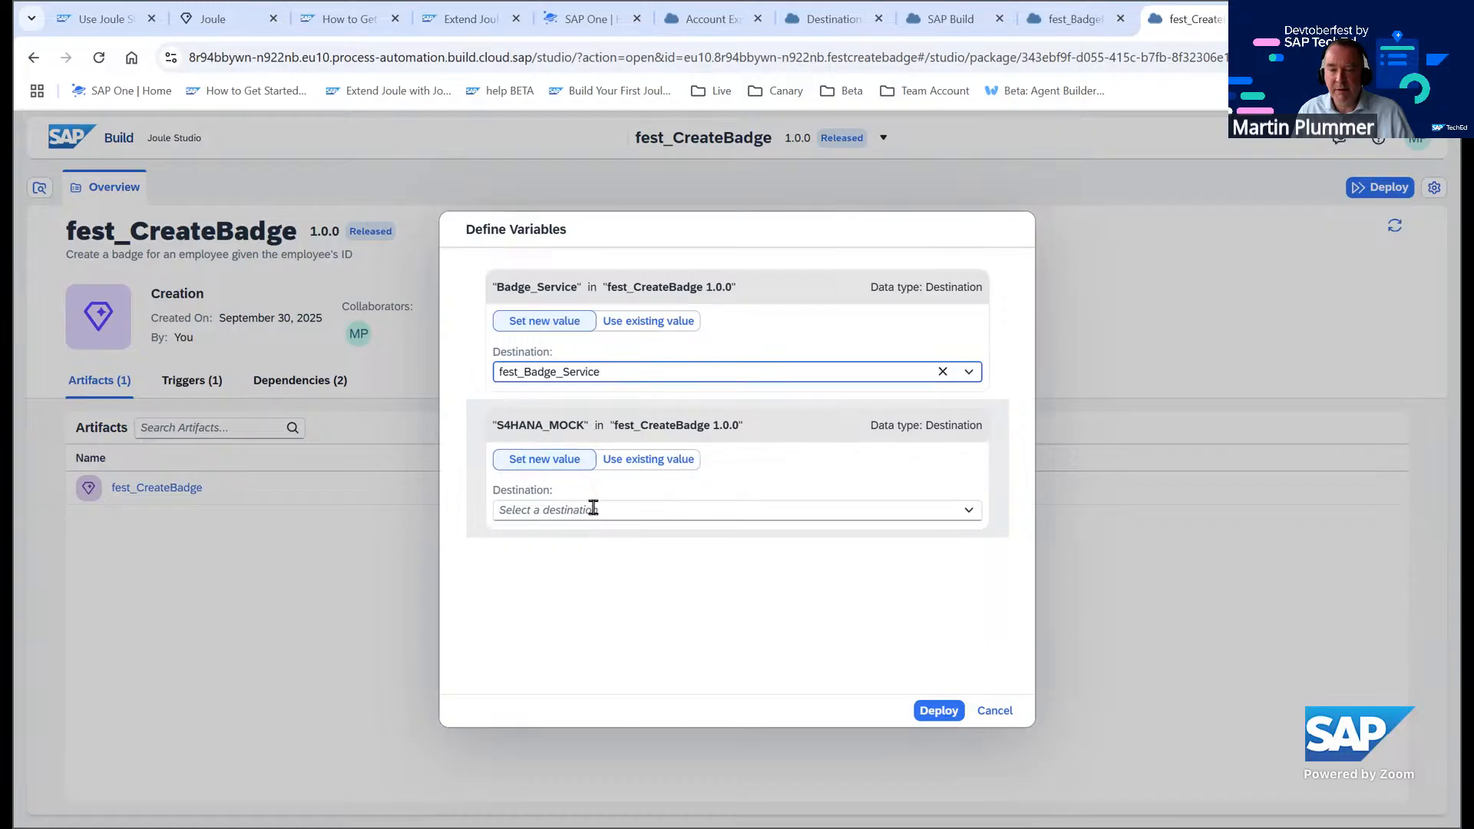
{"action": "left_click", "coordinate": [967, 513]}
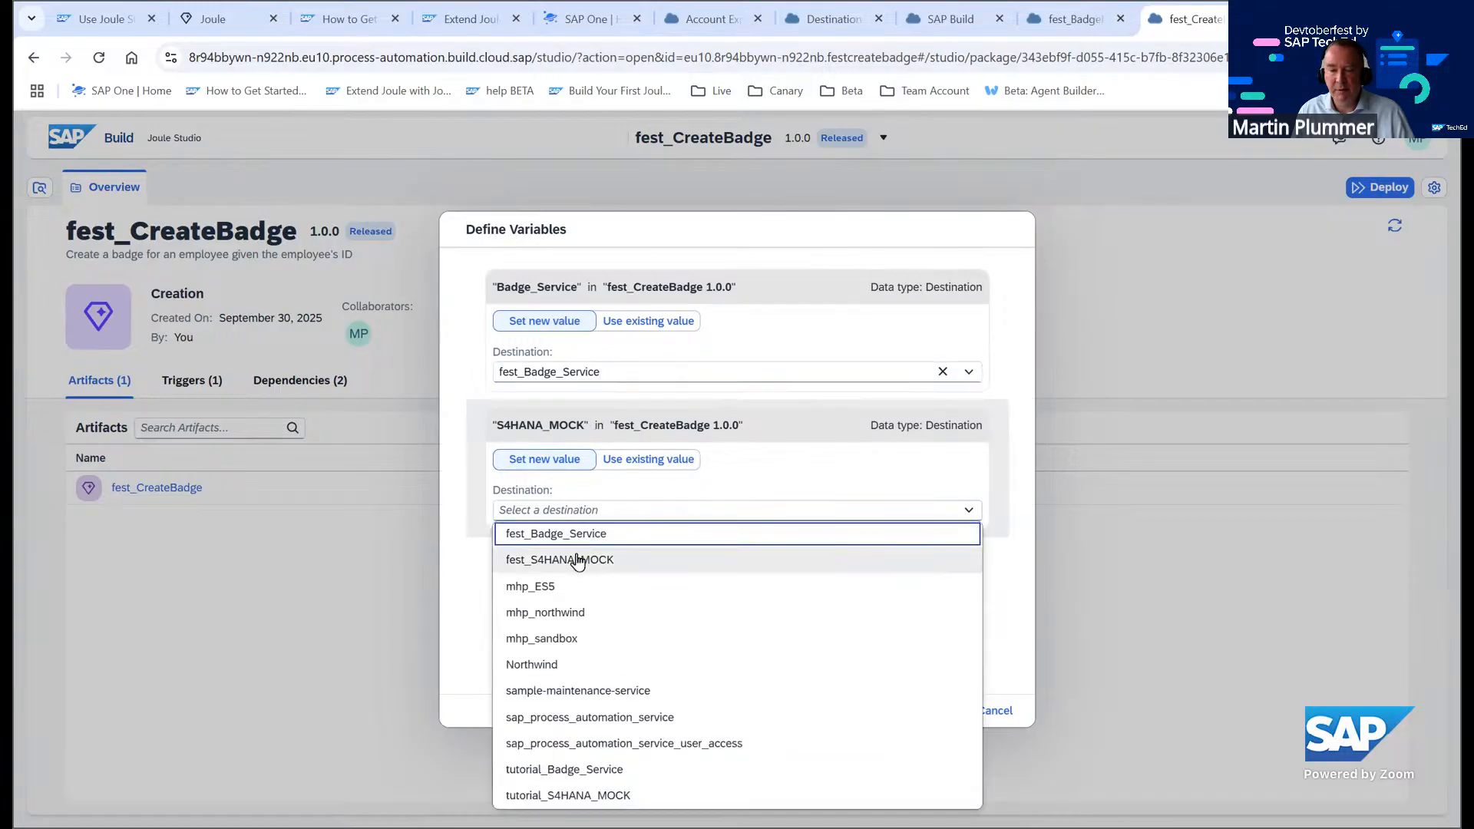
{"action": "left_click", "coordinate": [646, 560]}
{"action": "left_click", "coordinate": [940, 710]}
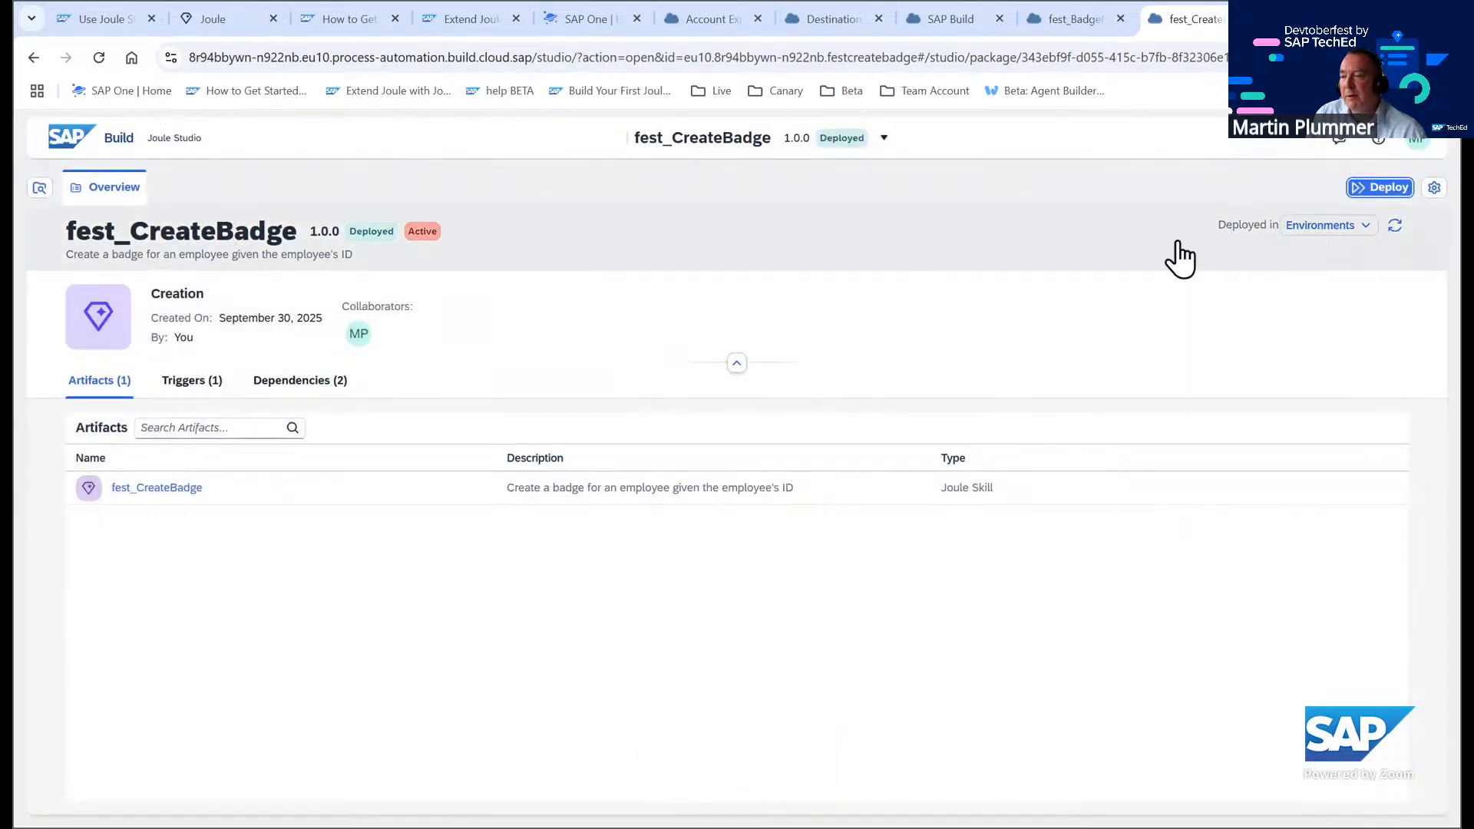
Open the fest_tutorial environment's Joule capabilities and launch its Joule digital assistant
{"action": "left_click", "coordinate": [1334, 227]}
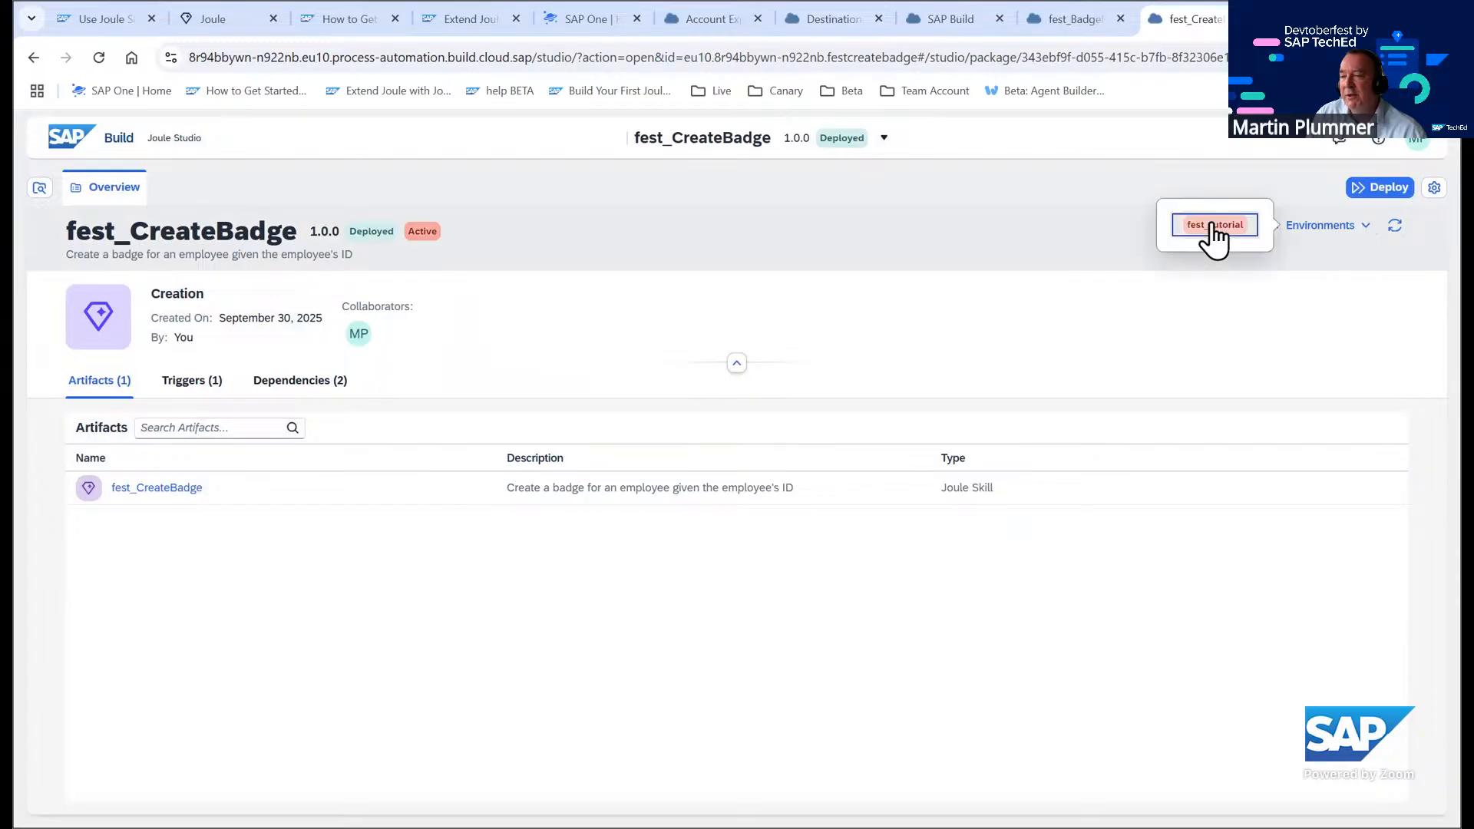
{"action": "left_click", "coordinate": [1212, 224]}
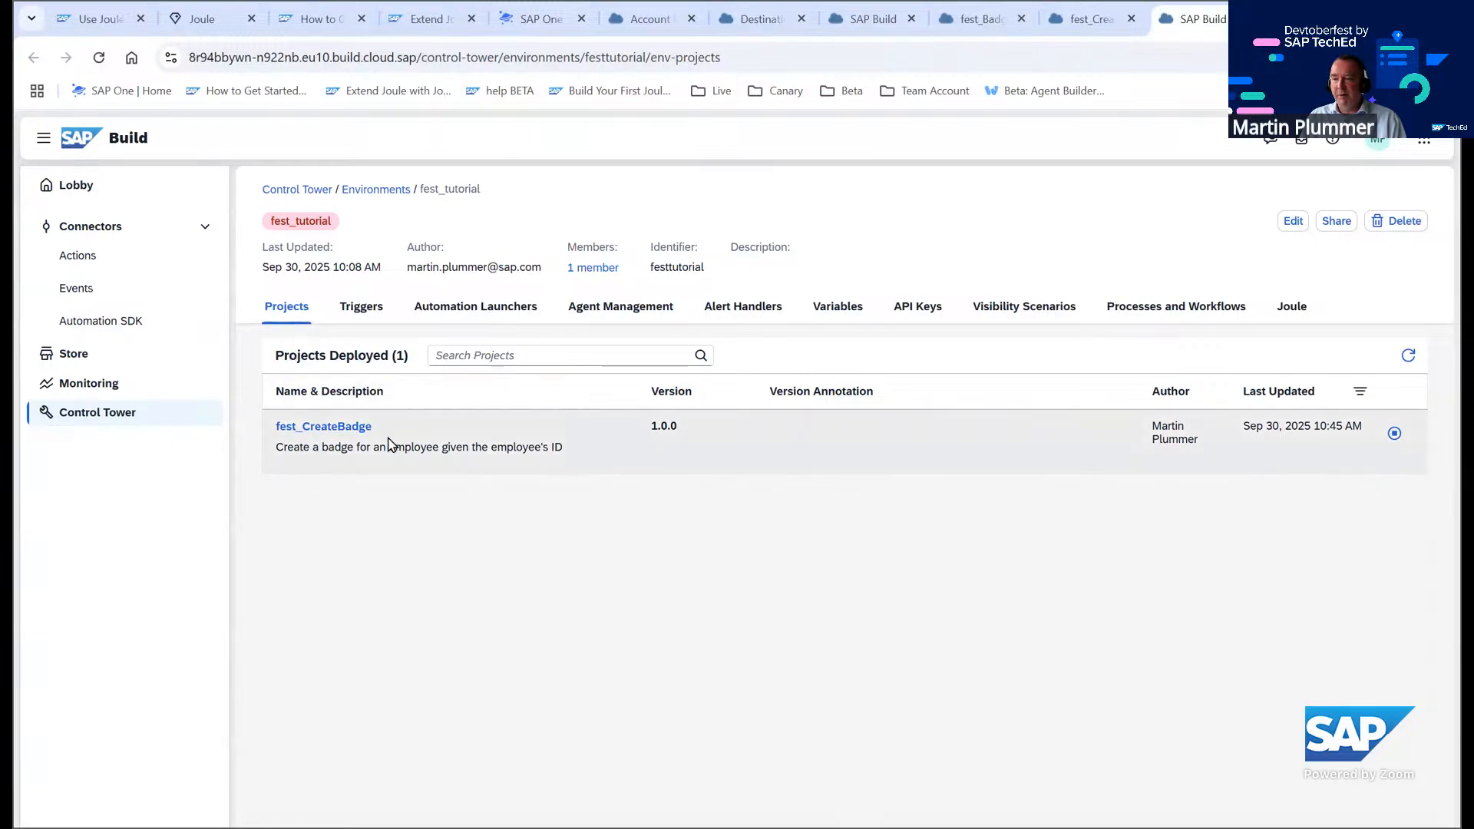
{"action": "left_click", "coordinate": [1287, 307]}
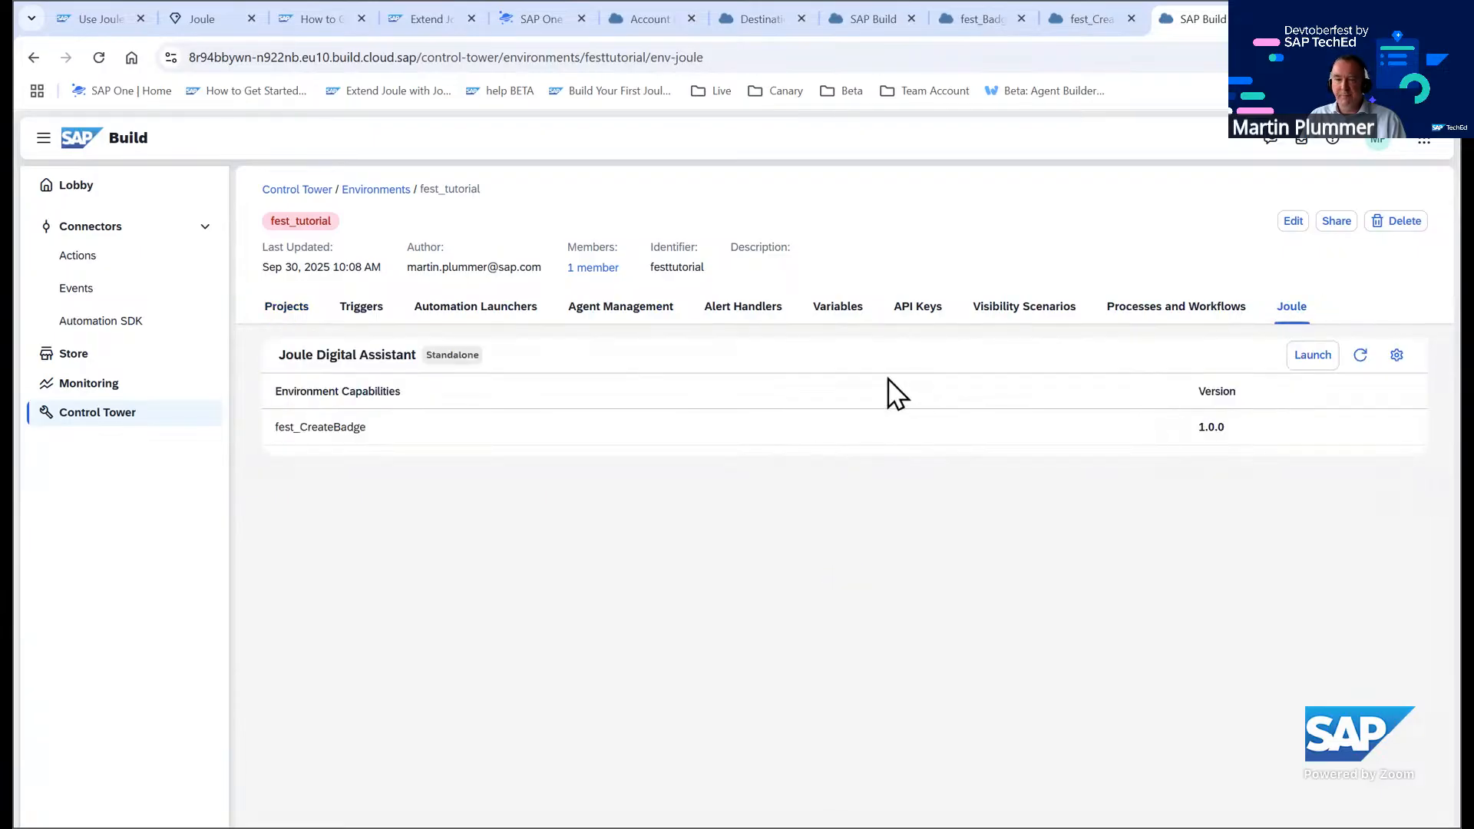
{"action": "left_click", "coordinate": [1314, 356]}
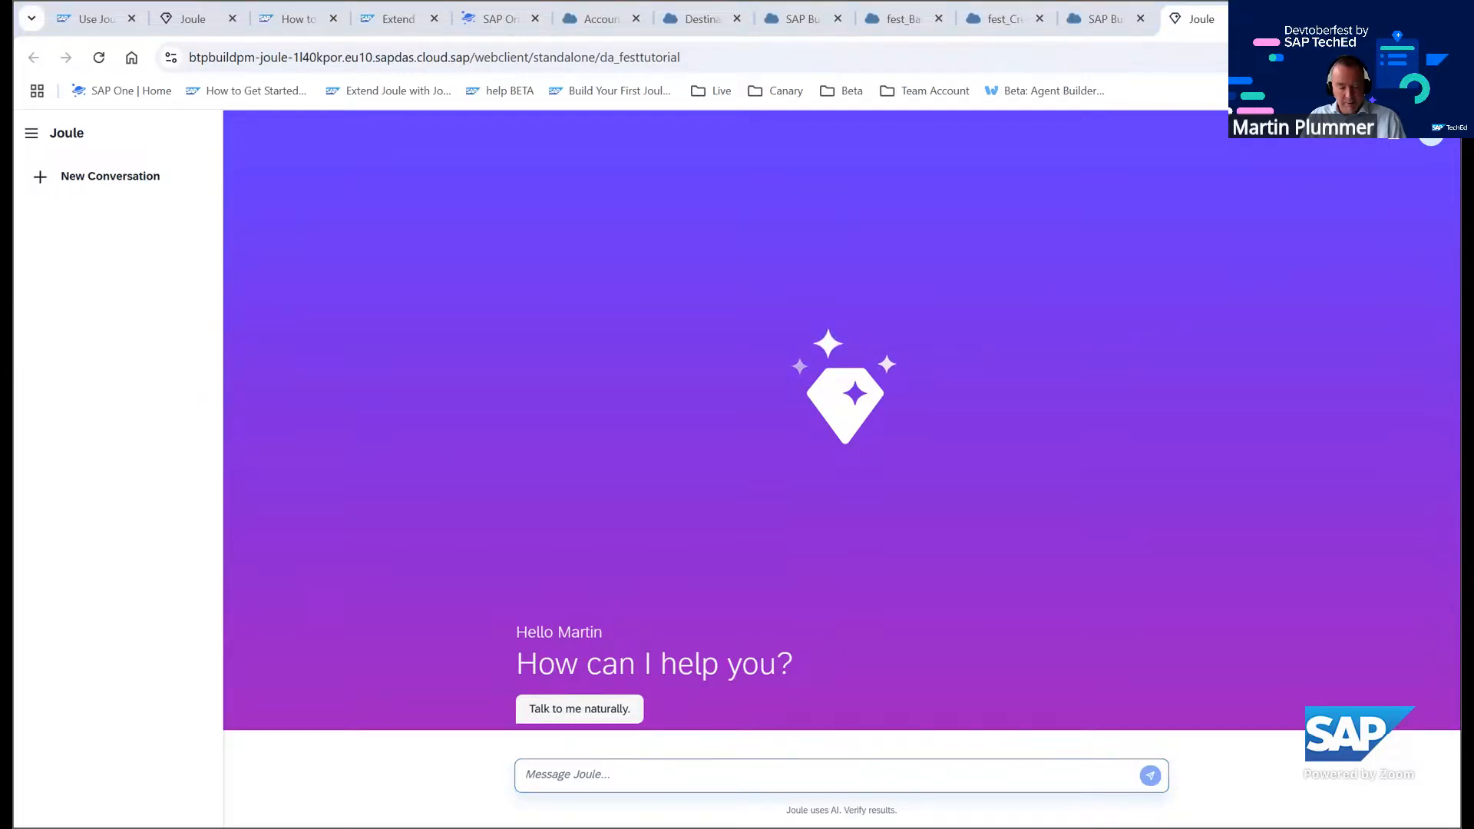
{"action": "left_click", "coordinate": [552, 775]}
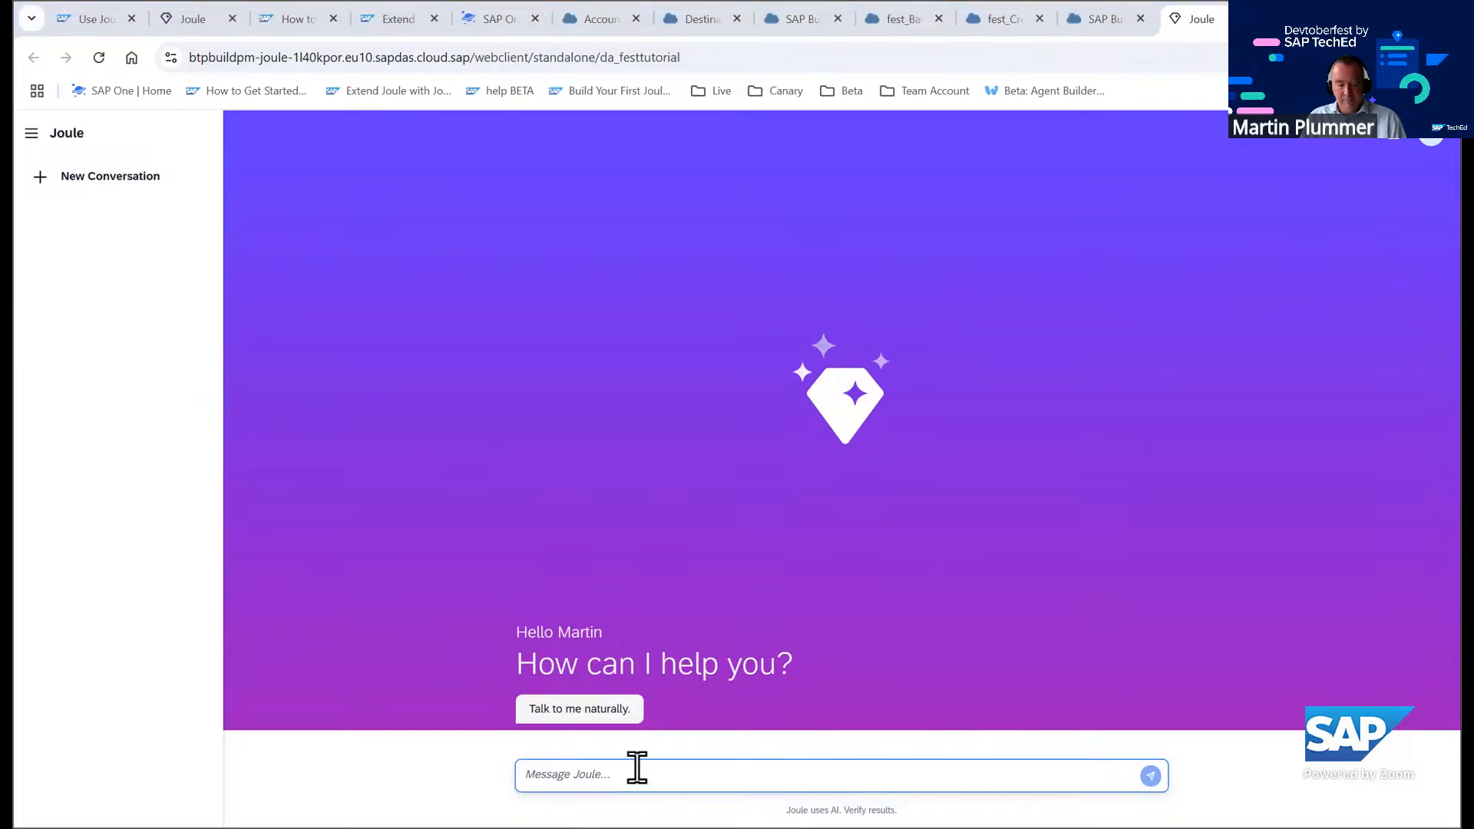
{"action": "key", "text": "ctrl+v"}
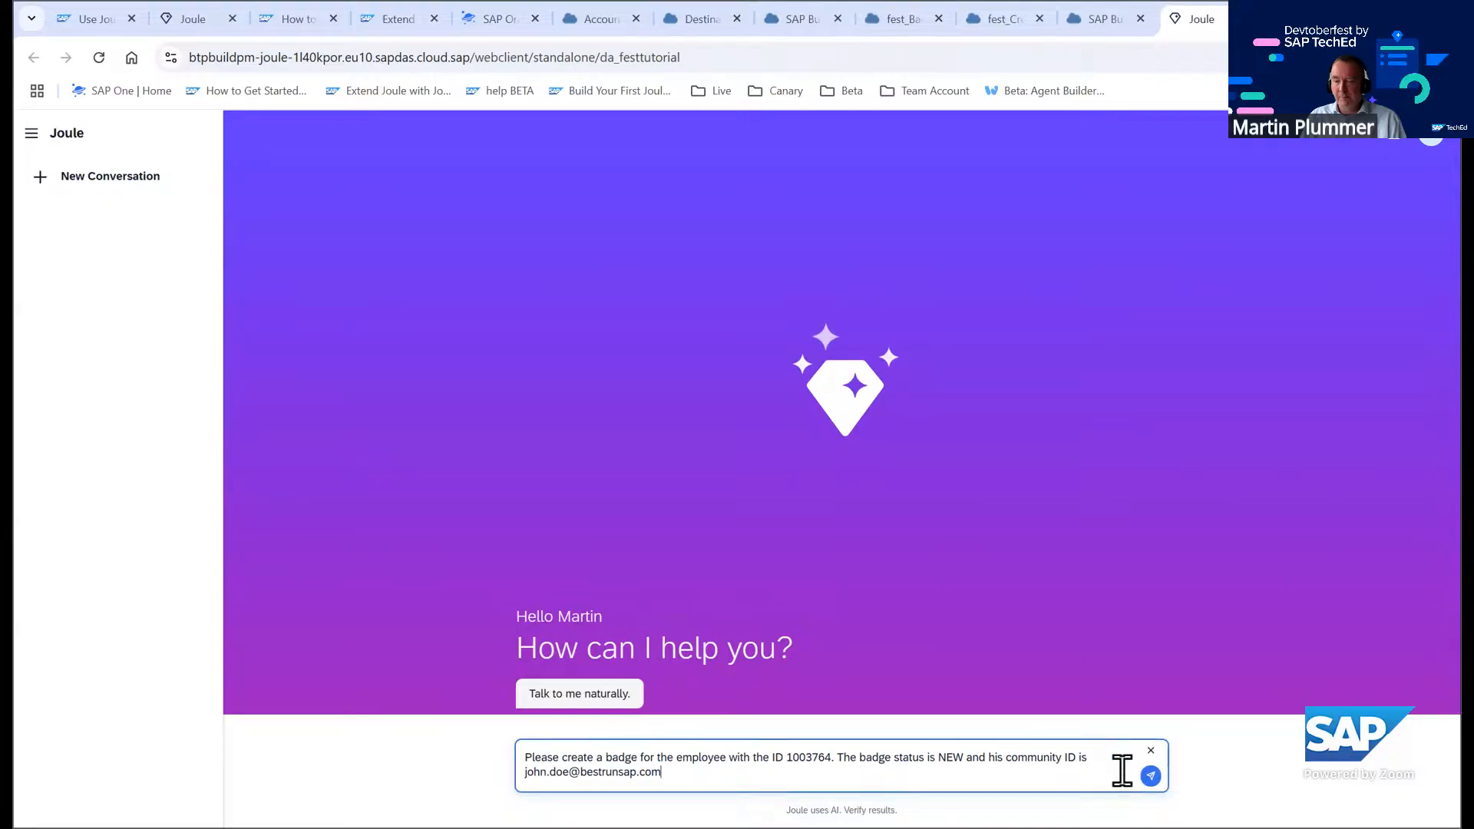
{"action": "left_click", "coordinate": [1151, 777]}
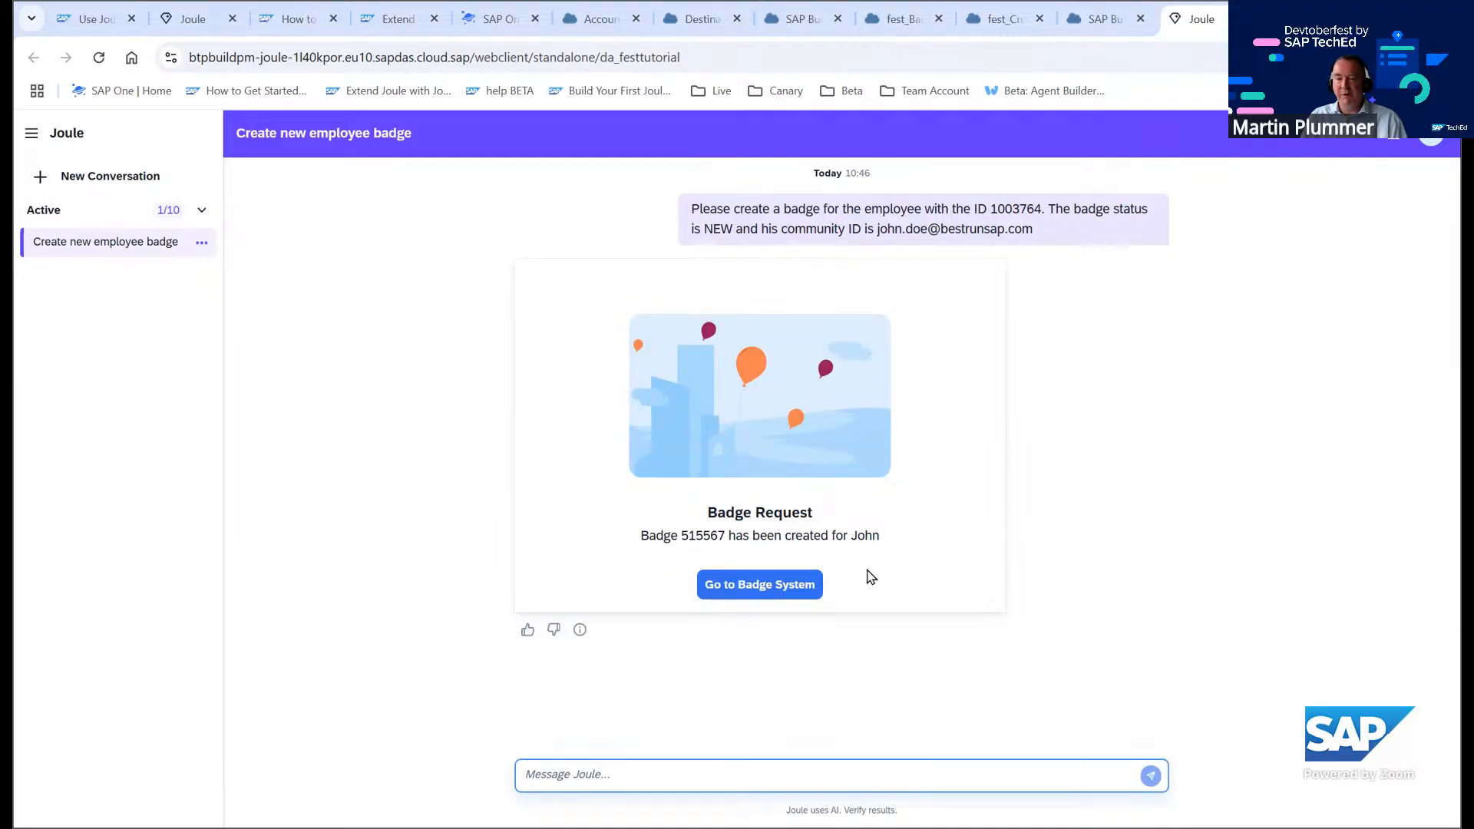
Open the badge system from Joule's response and sign in with the user name and account password
{"action": "left_click", "coordinate": [747, 587]}
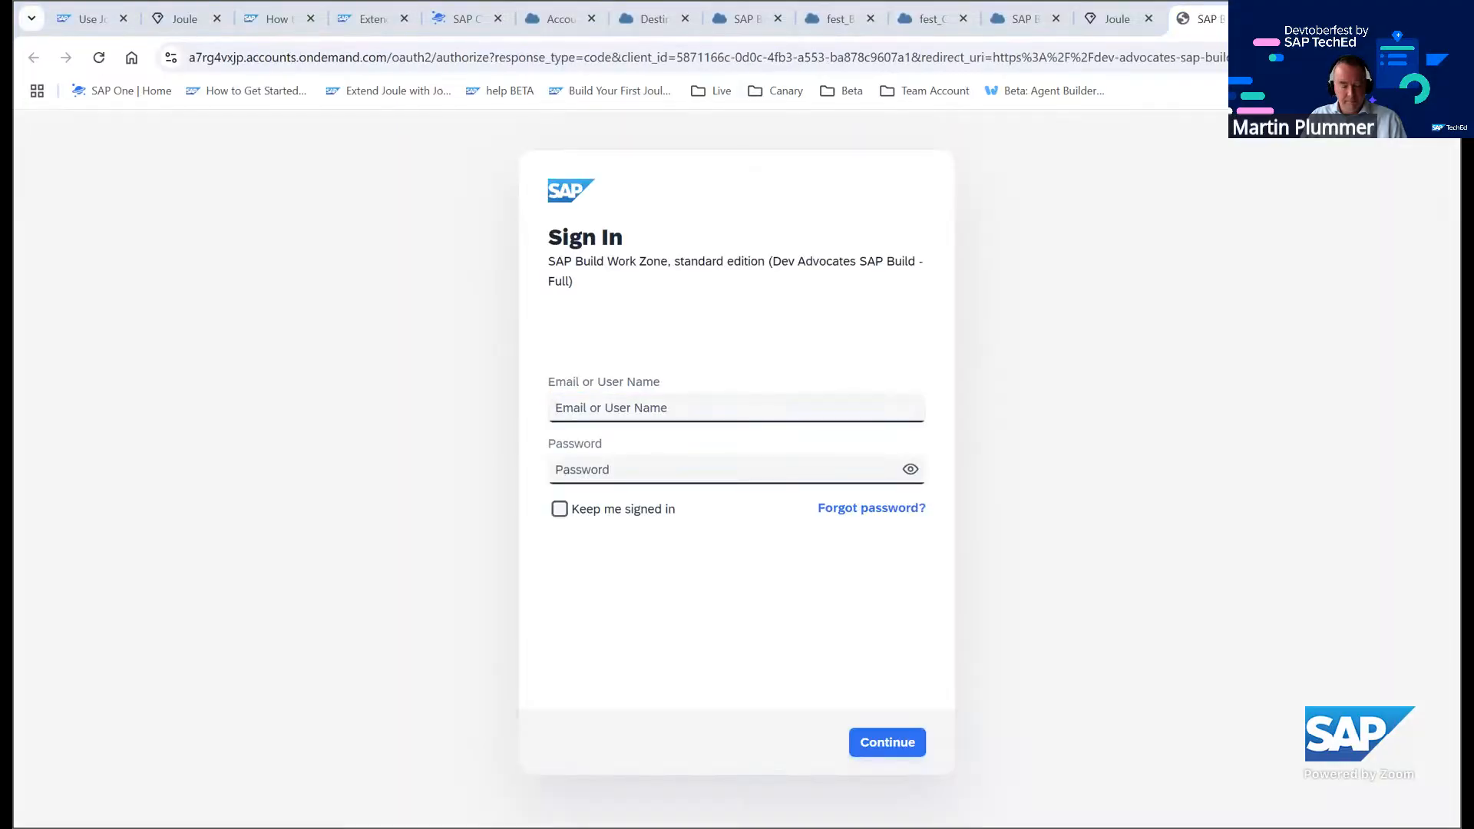
{"action": "left_click", "coordinate": [564, 407]}
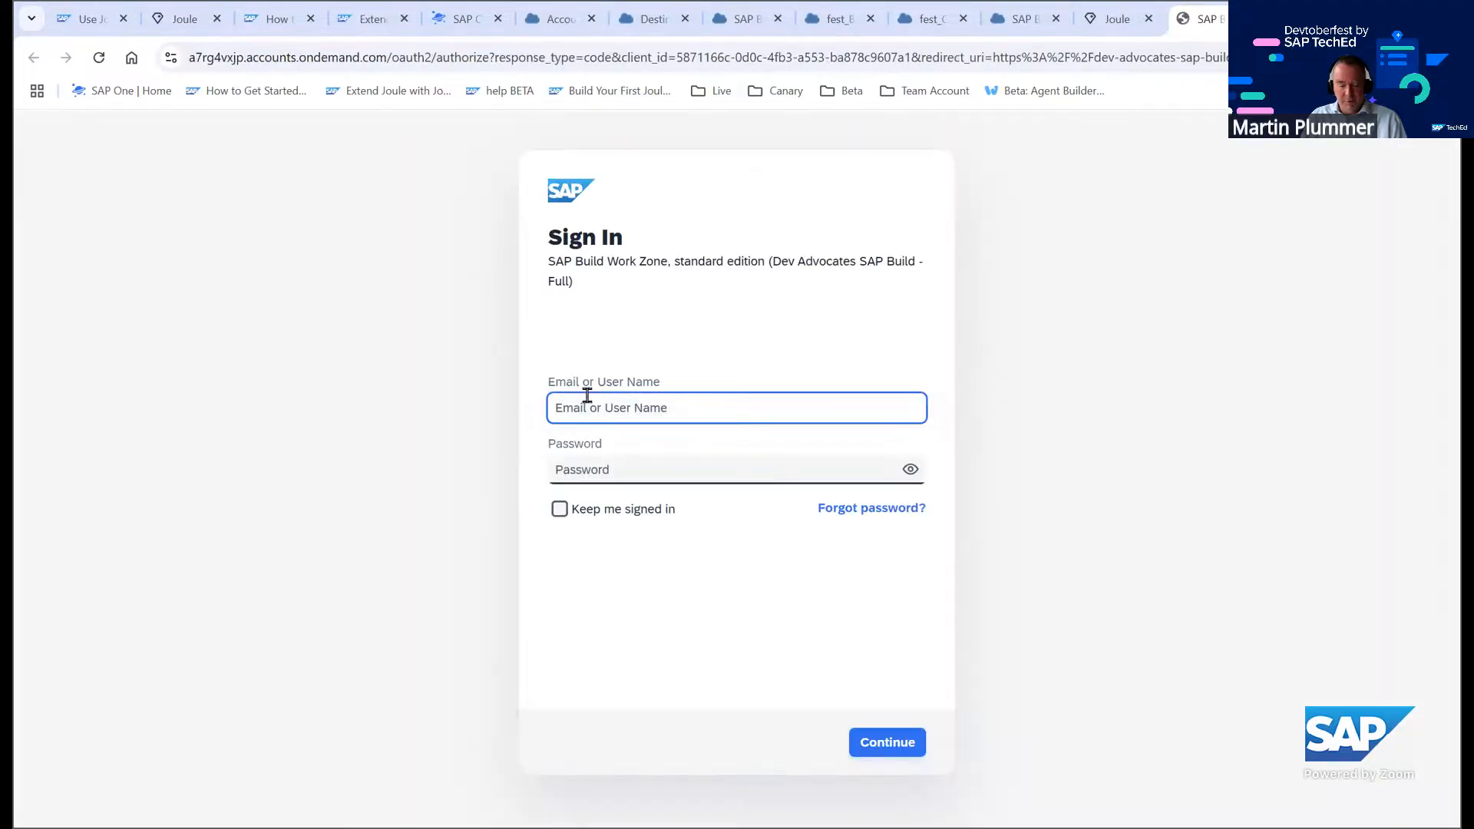
{"action": "type", "text": "code"}
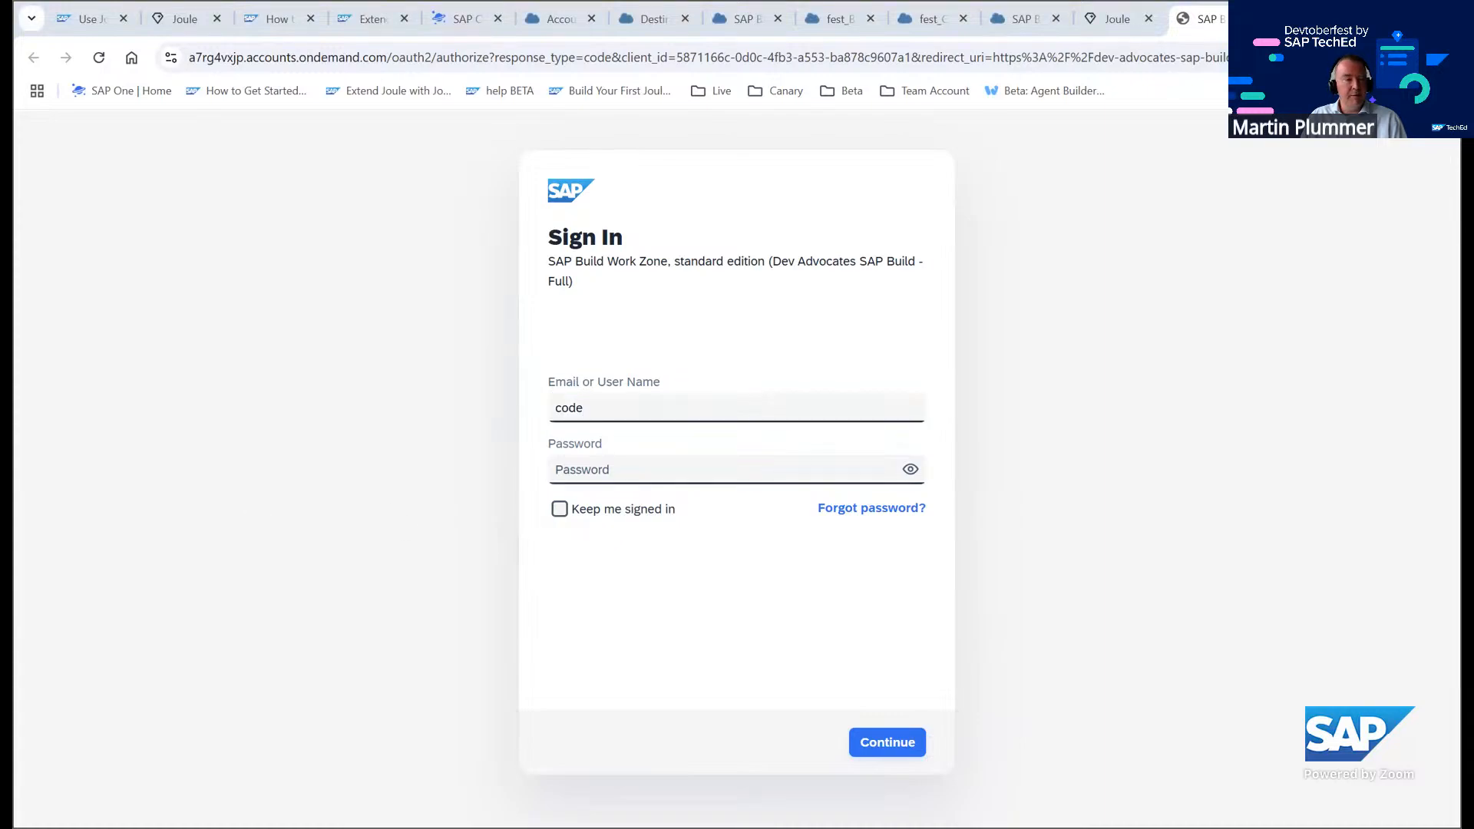
{"action": "left_click", "coordinate": [619, 468]}
{"action": "type", "text": "********"}
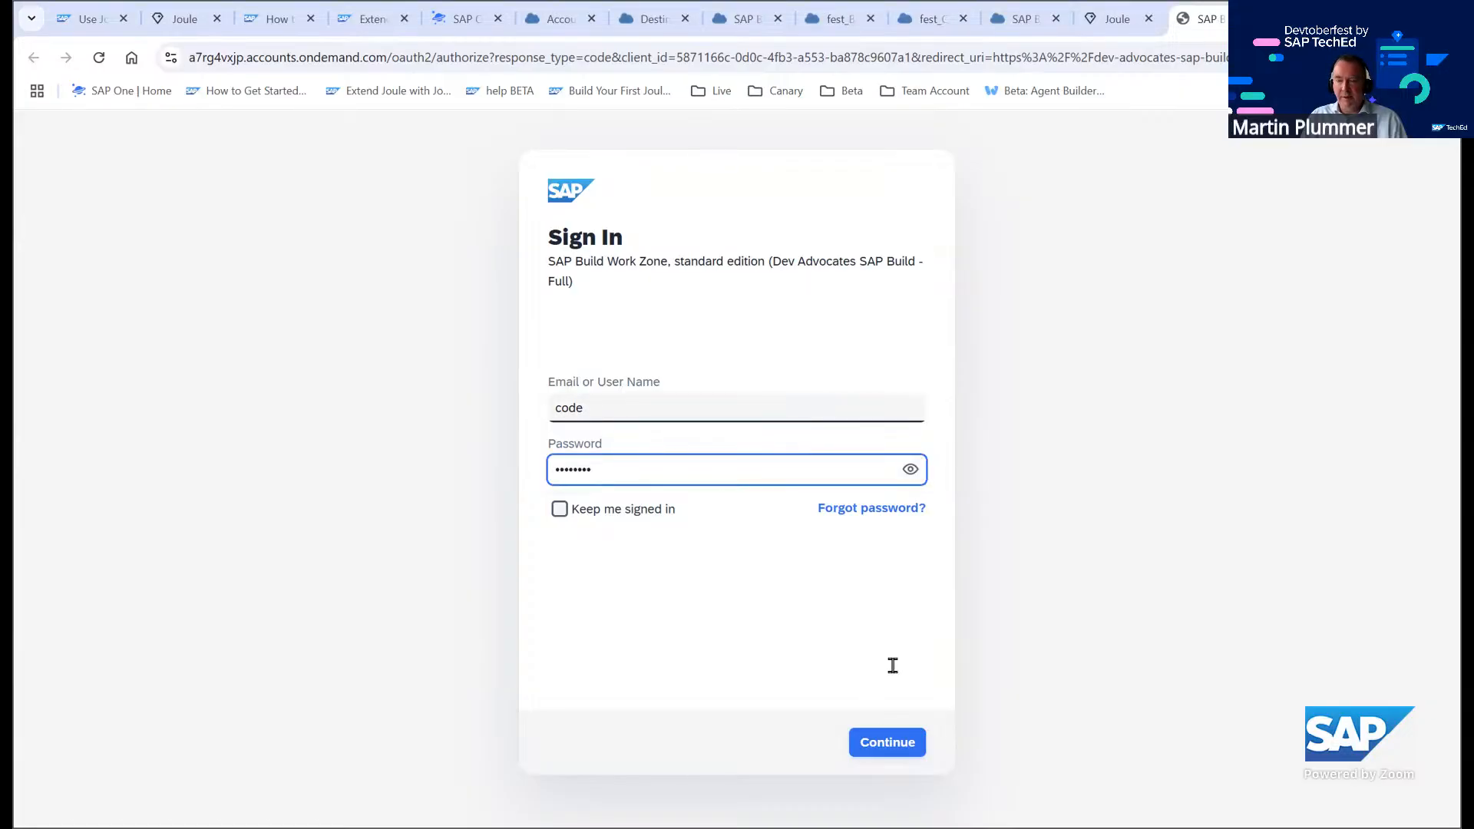
{"action": "left_click", "coordinate": [910, 470]}
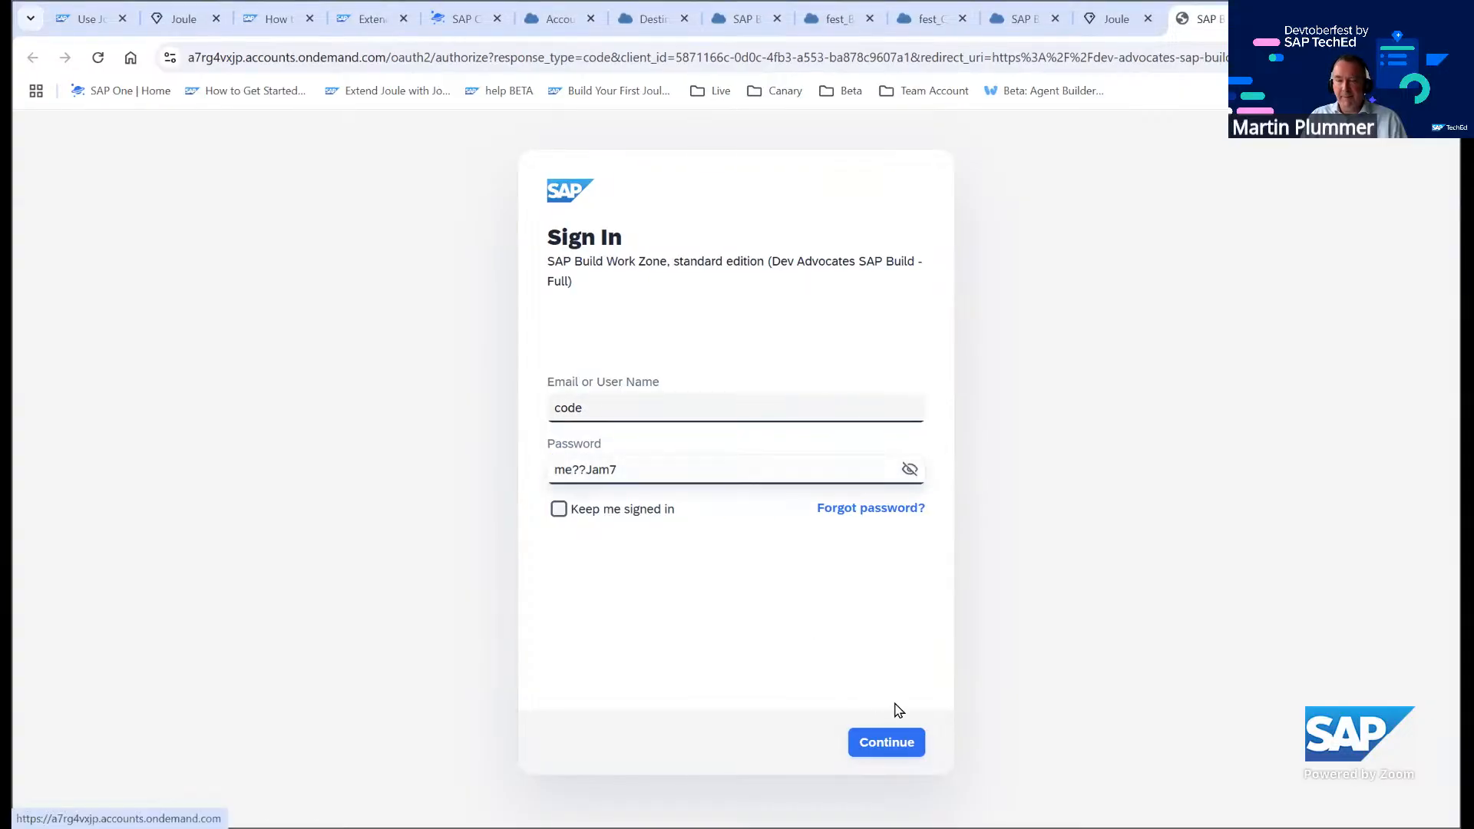
{"action": "left_click", "coordinate": [886, 743]}
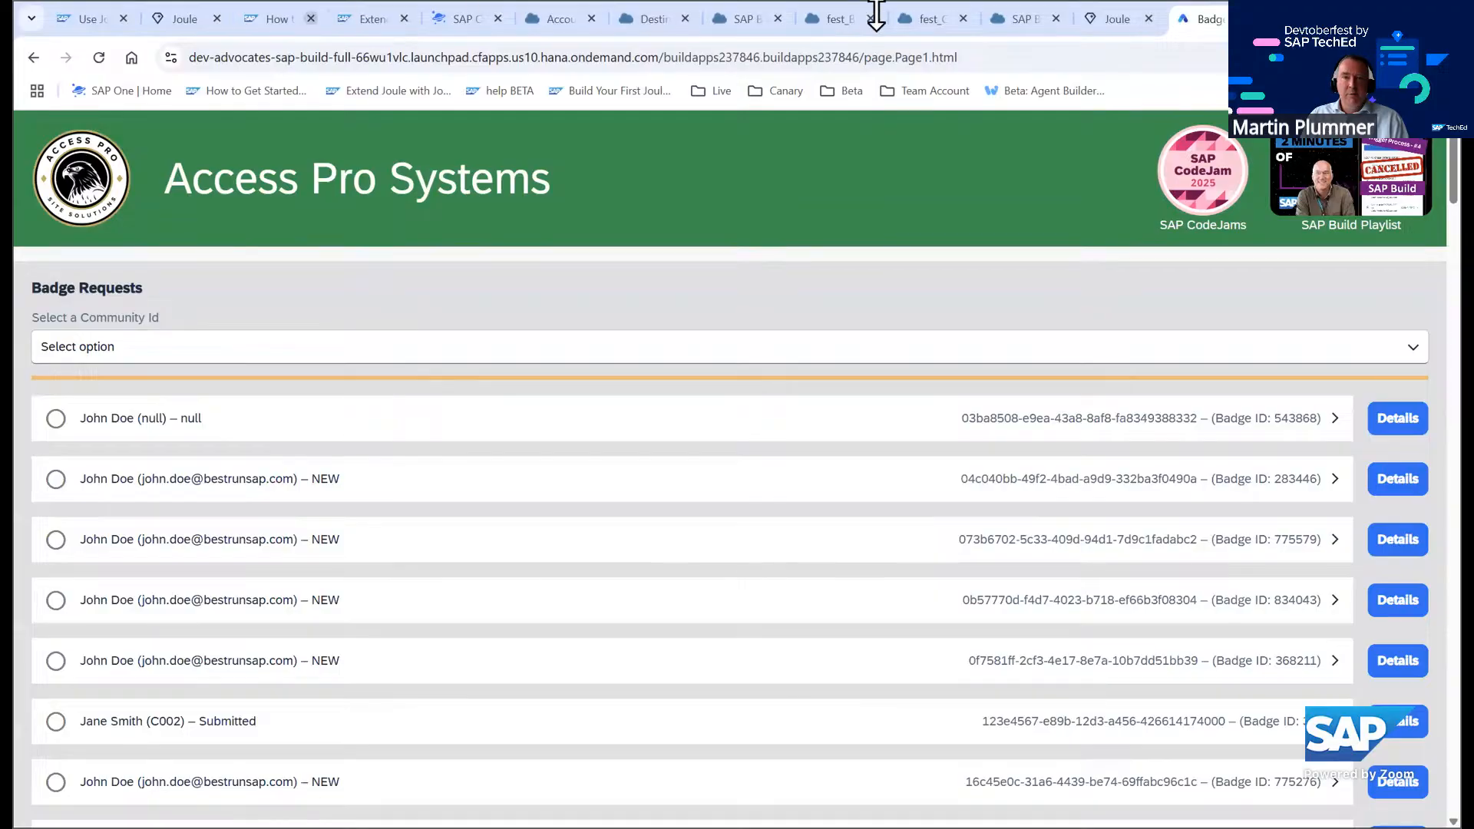
Find the new badge 515567 in the badge requests list and open its details
{"action": "left_click", "coordinate": [1115, 21]}
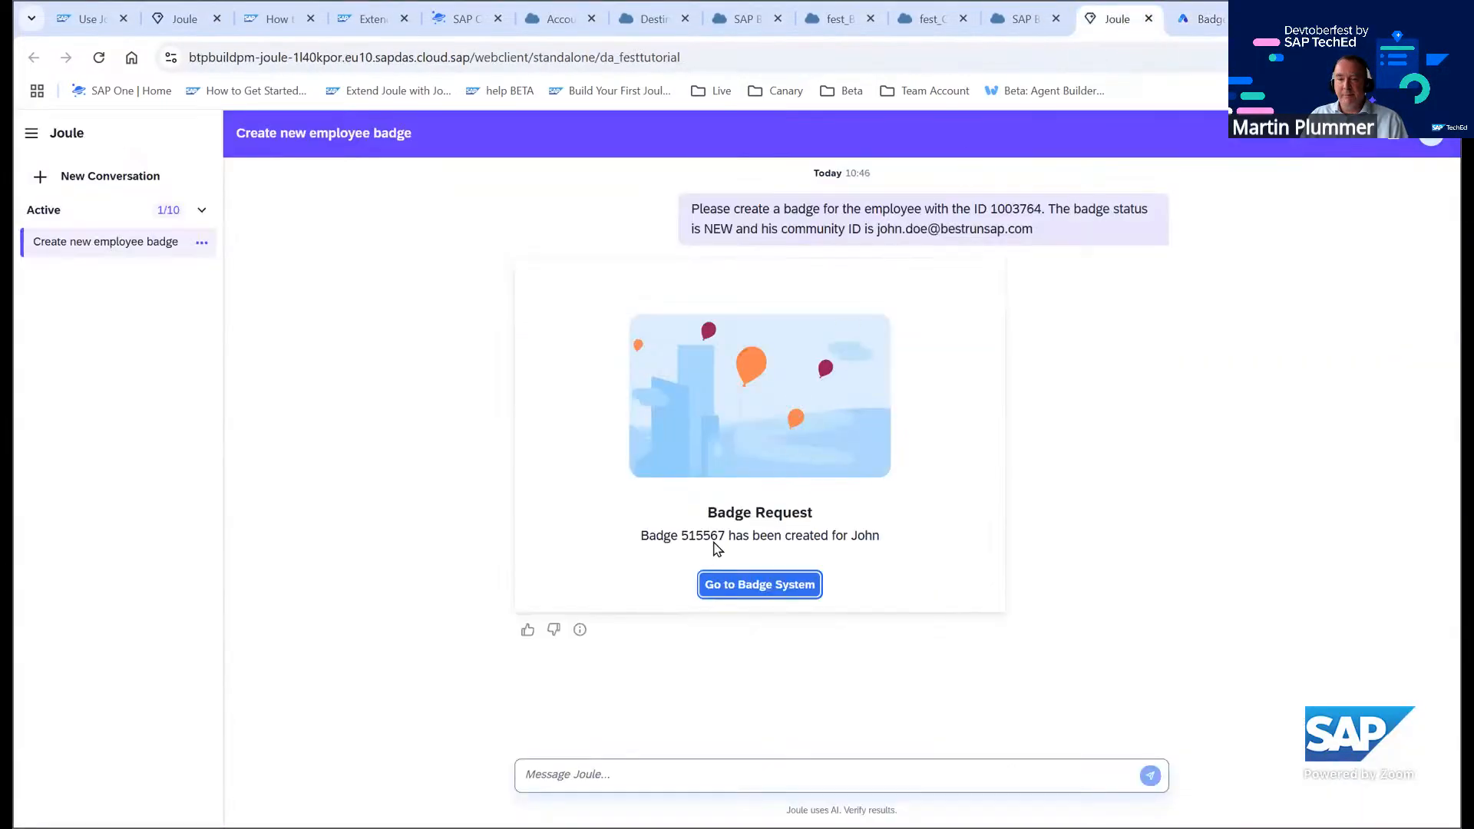
{"action": "left_click", "coordinate": [1215, 21]}
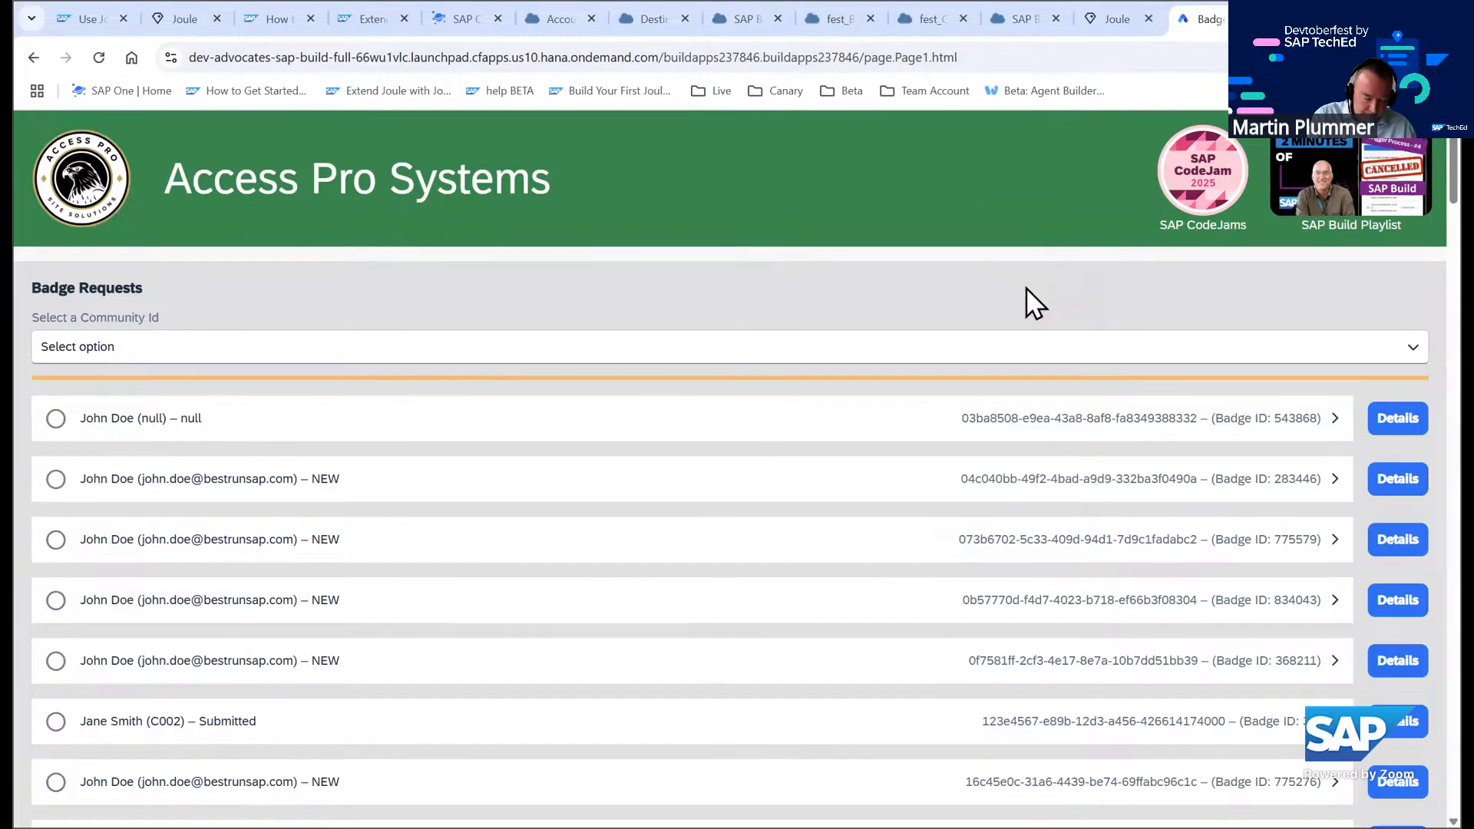
{"action": "key", "text": "ctrl+f"}
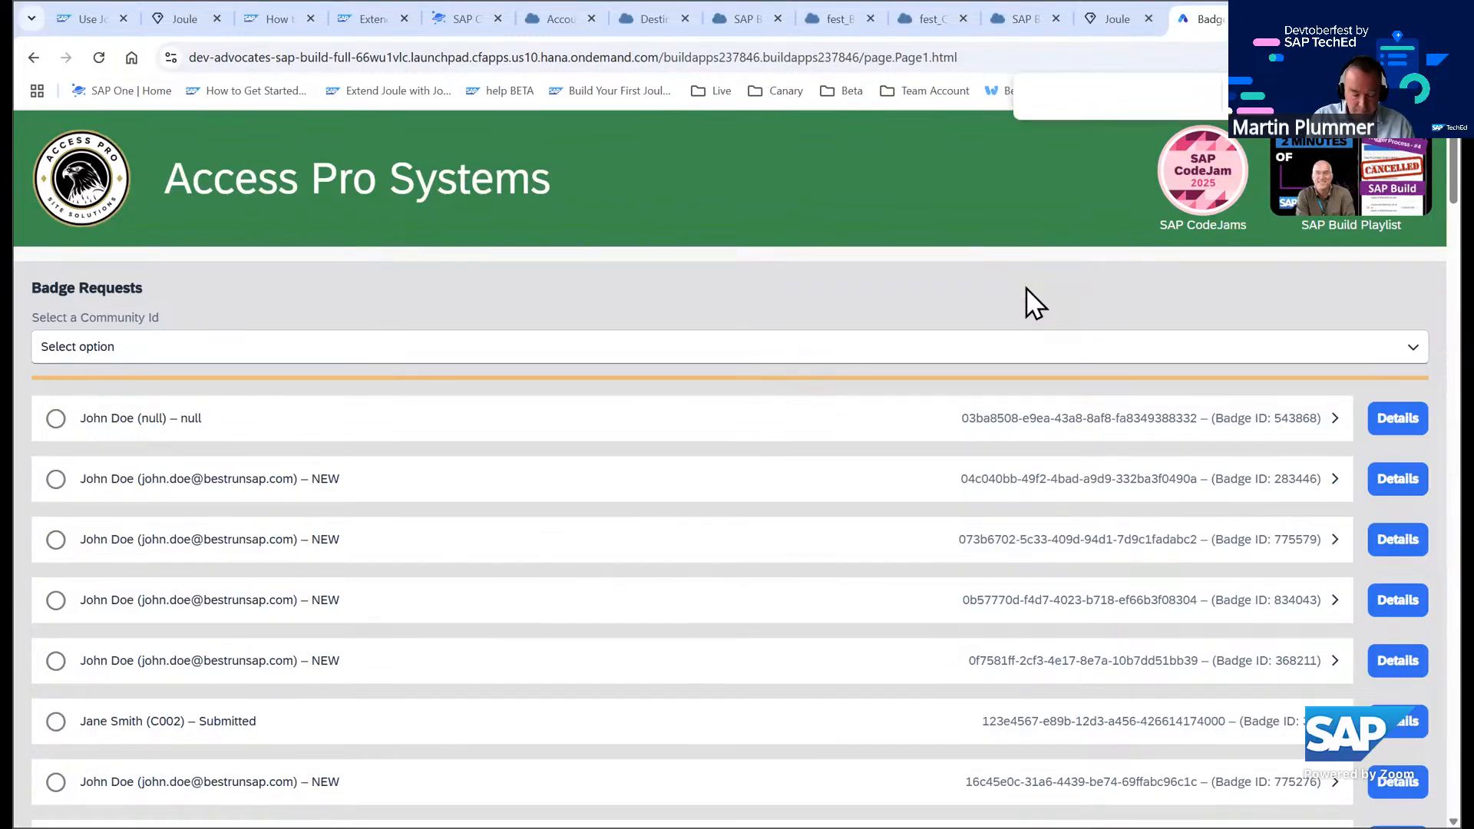
{"action": "type", "text": "567"}
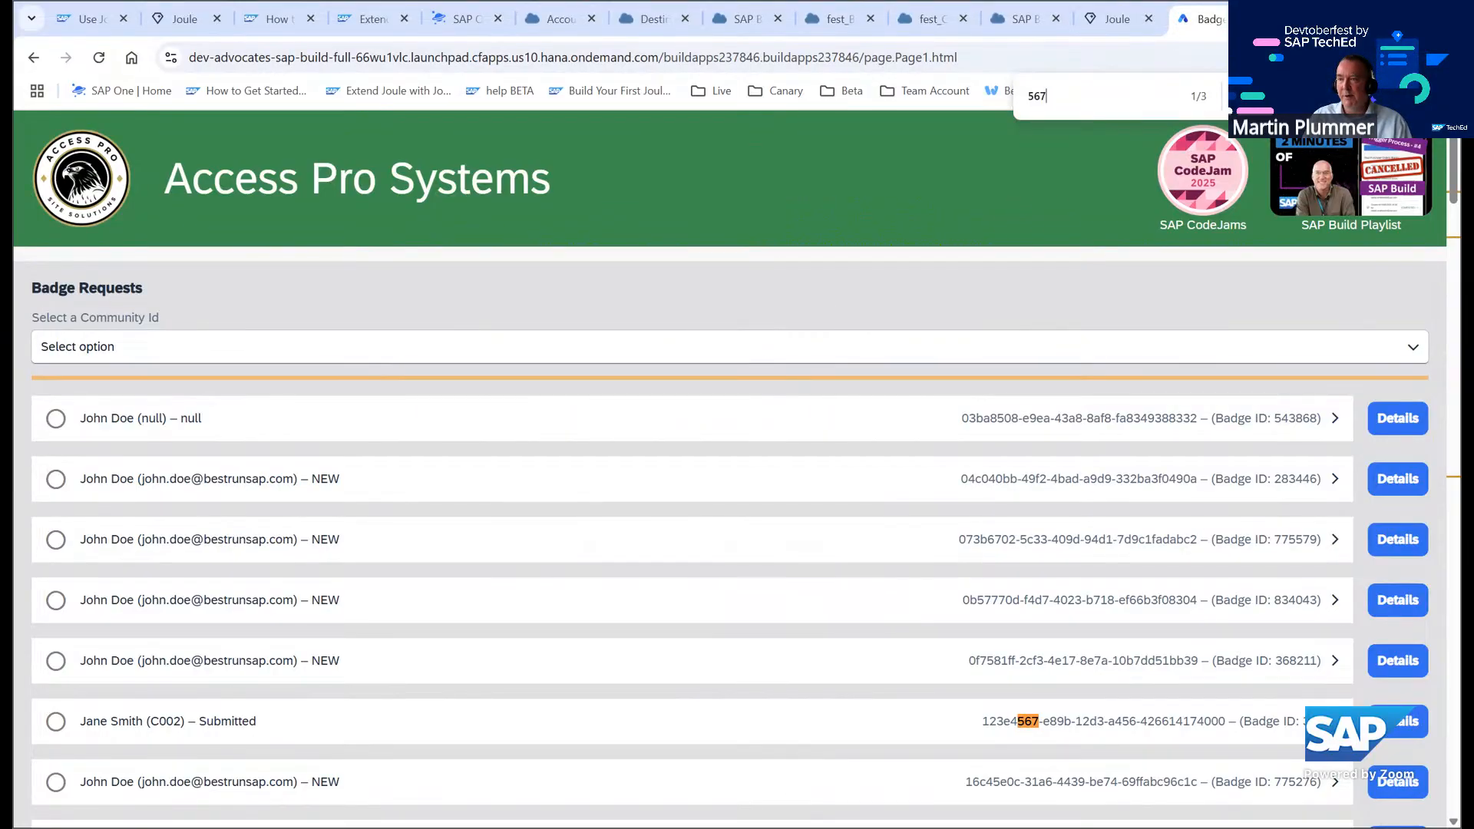
{"action": "key", "text": "Return"}
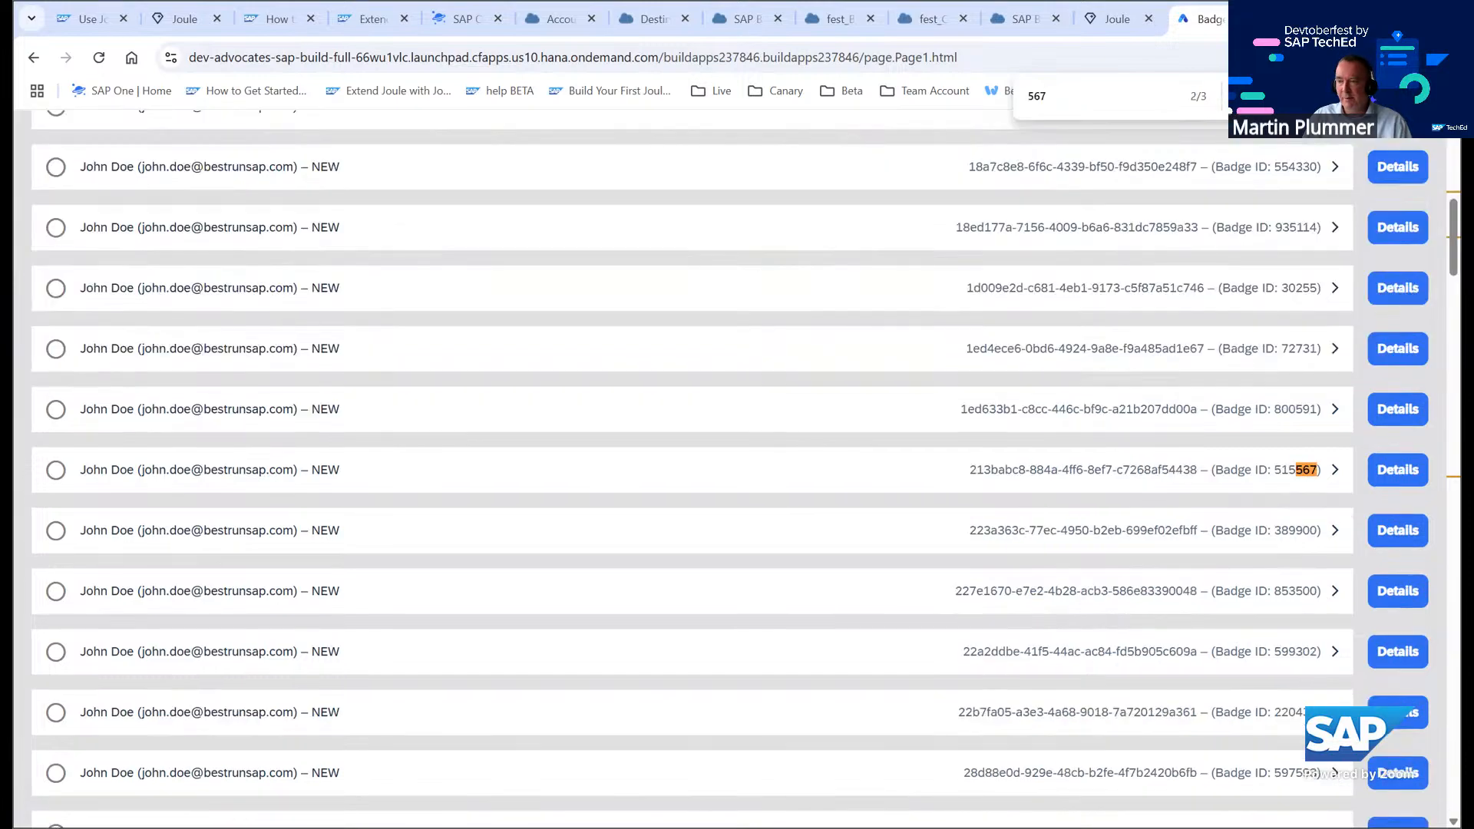
{"action": "left_click", "coordinate": [1396, 470]}
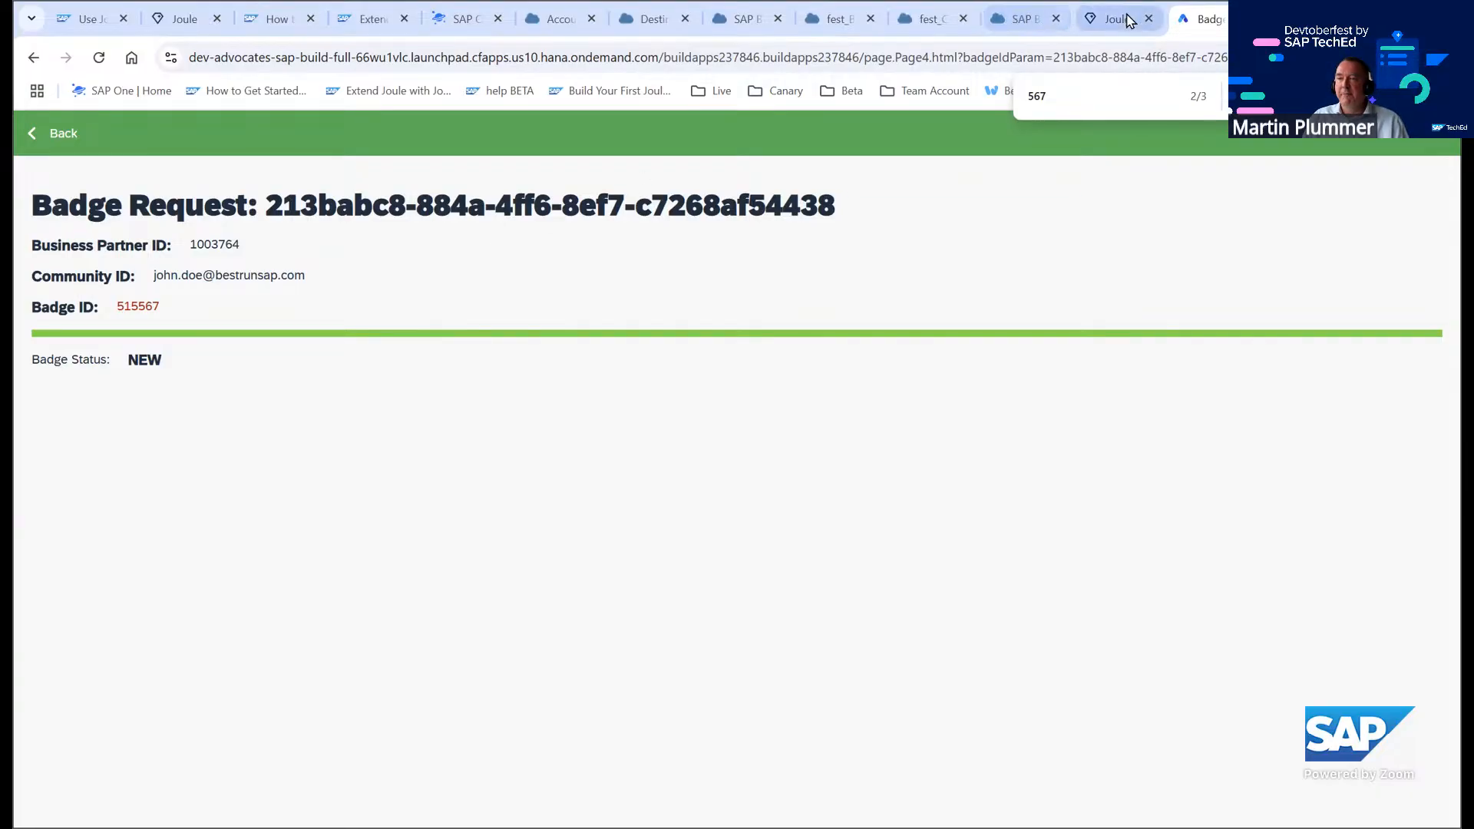
Open the environment's Joule sharing settings, compare with Joule on the SAP One home page, and cancel the settings
{"action": "left_click", "coordinate": [1098, 21]}
{"action": "left_click", "coordinate": [1039, 25]}
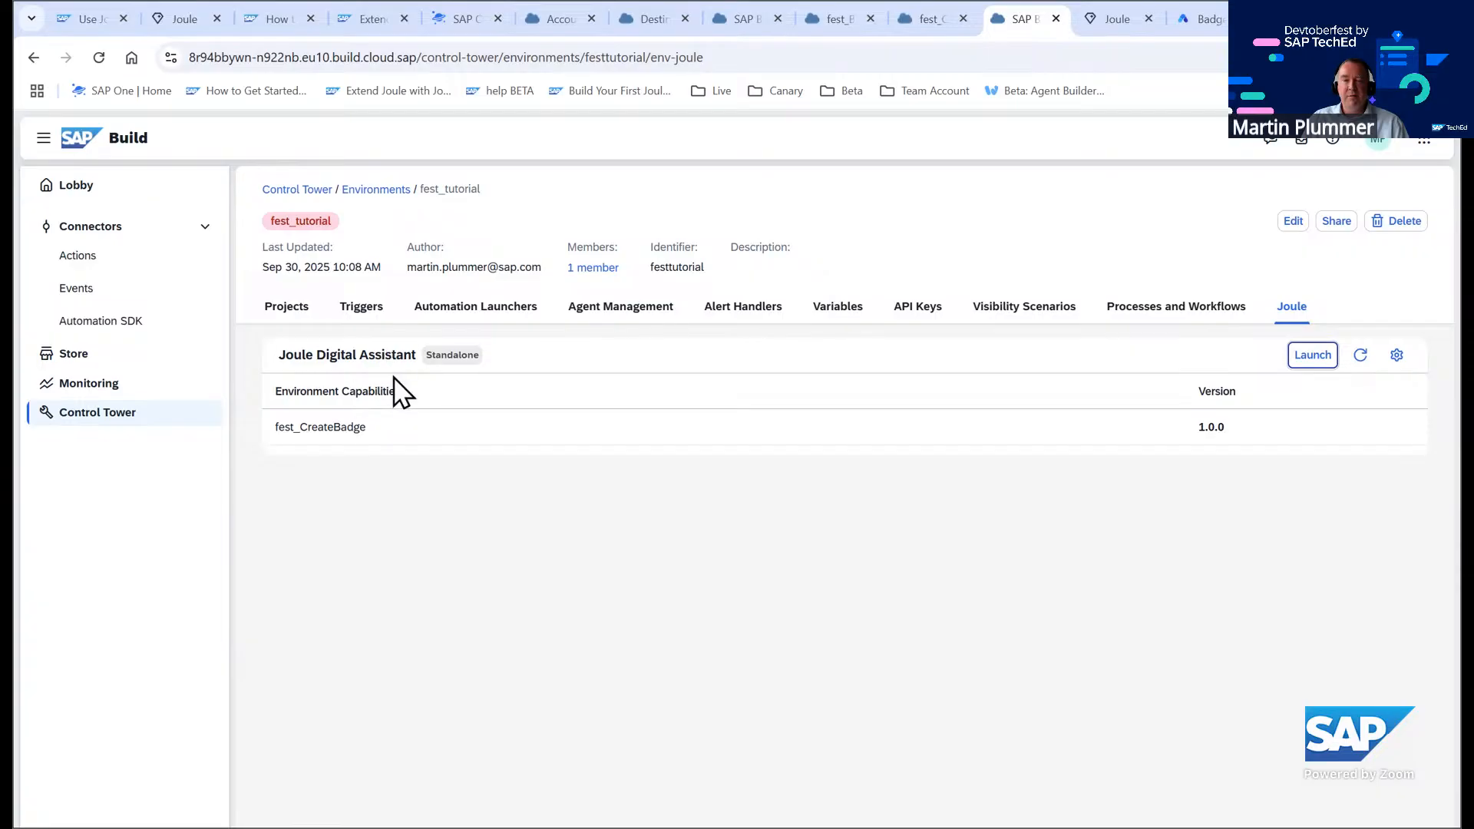
{"action": "left_click", "coordinate": [1396, 358]}
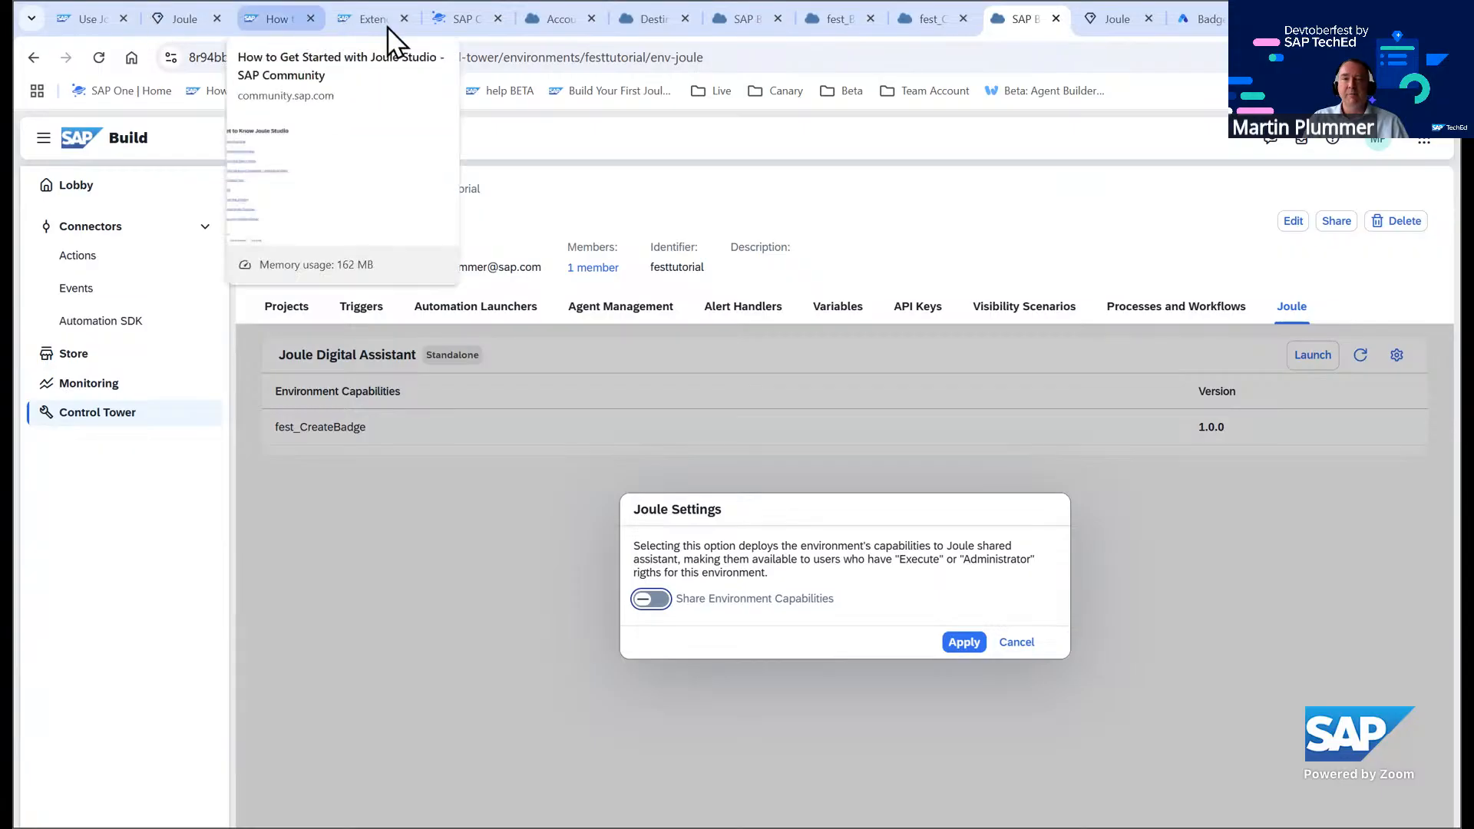
{"action": "left_click", "coordinate": [454, 23]}
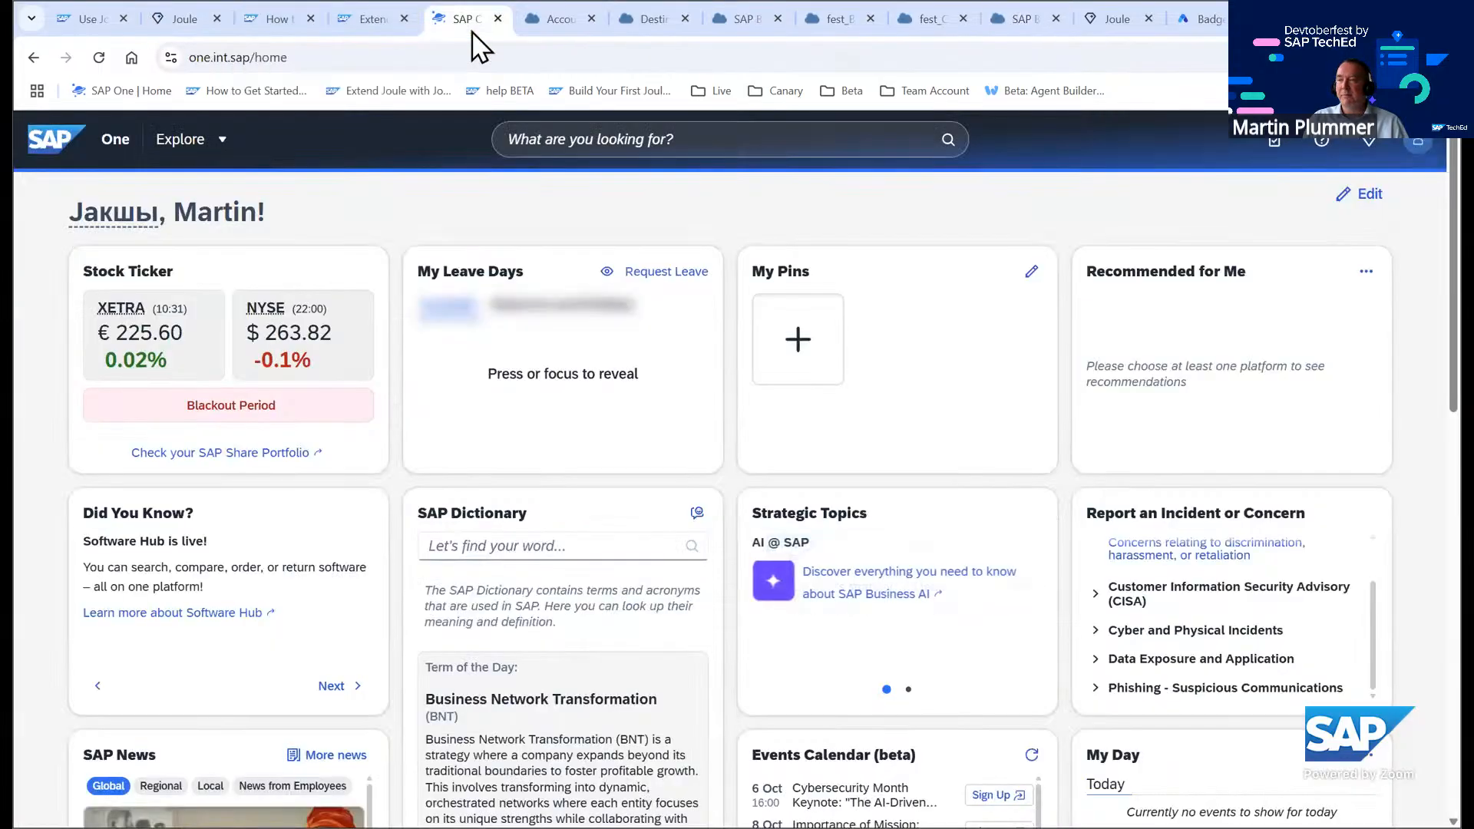
{"action": "left_click", "coordinate": [1368, 144]}
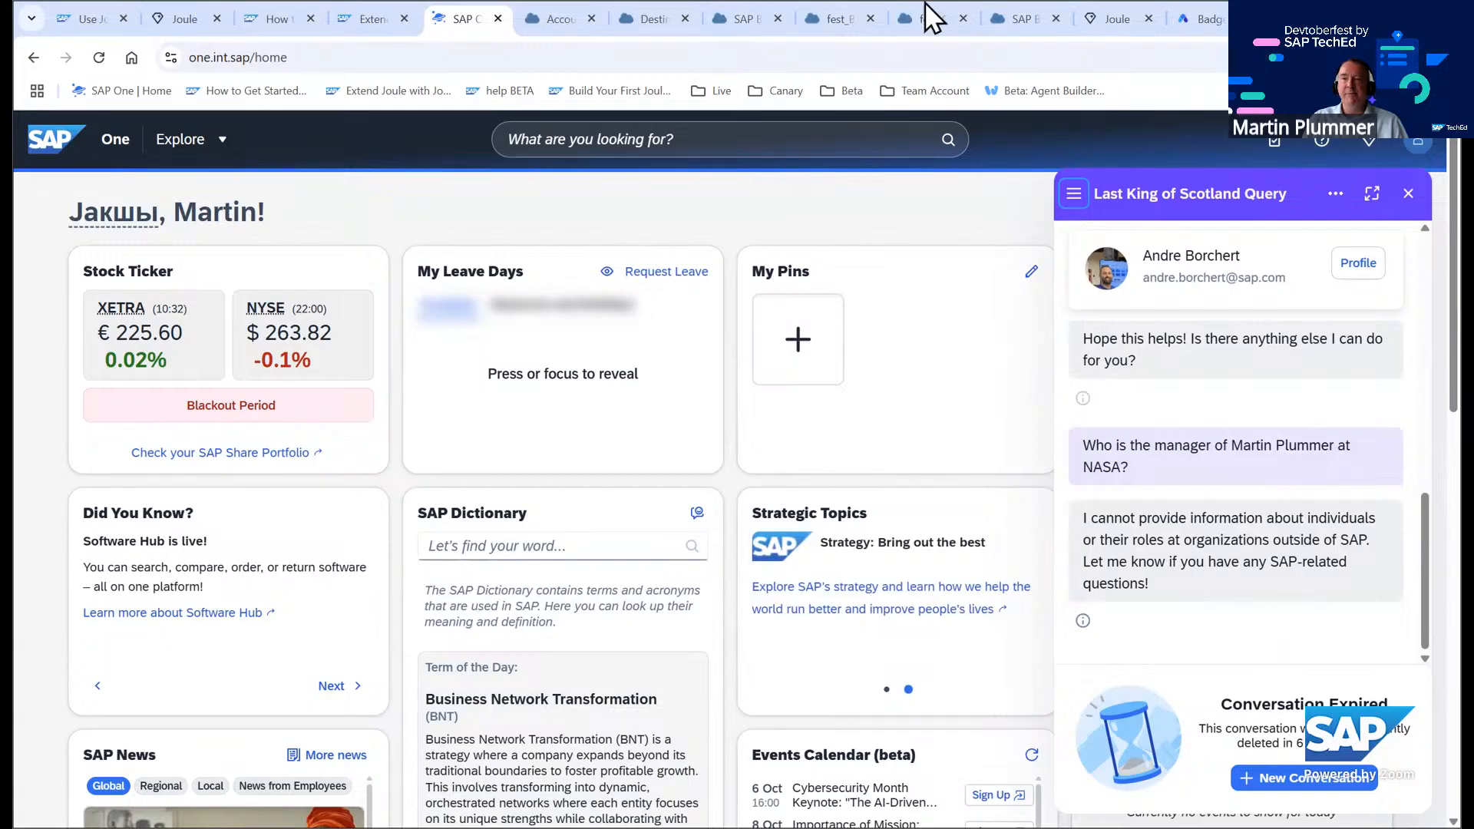
{"action": "left_click", "coordinate": [999, 18]}
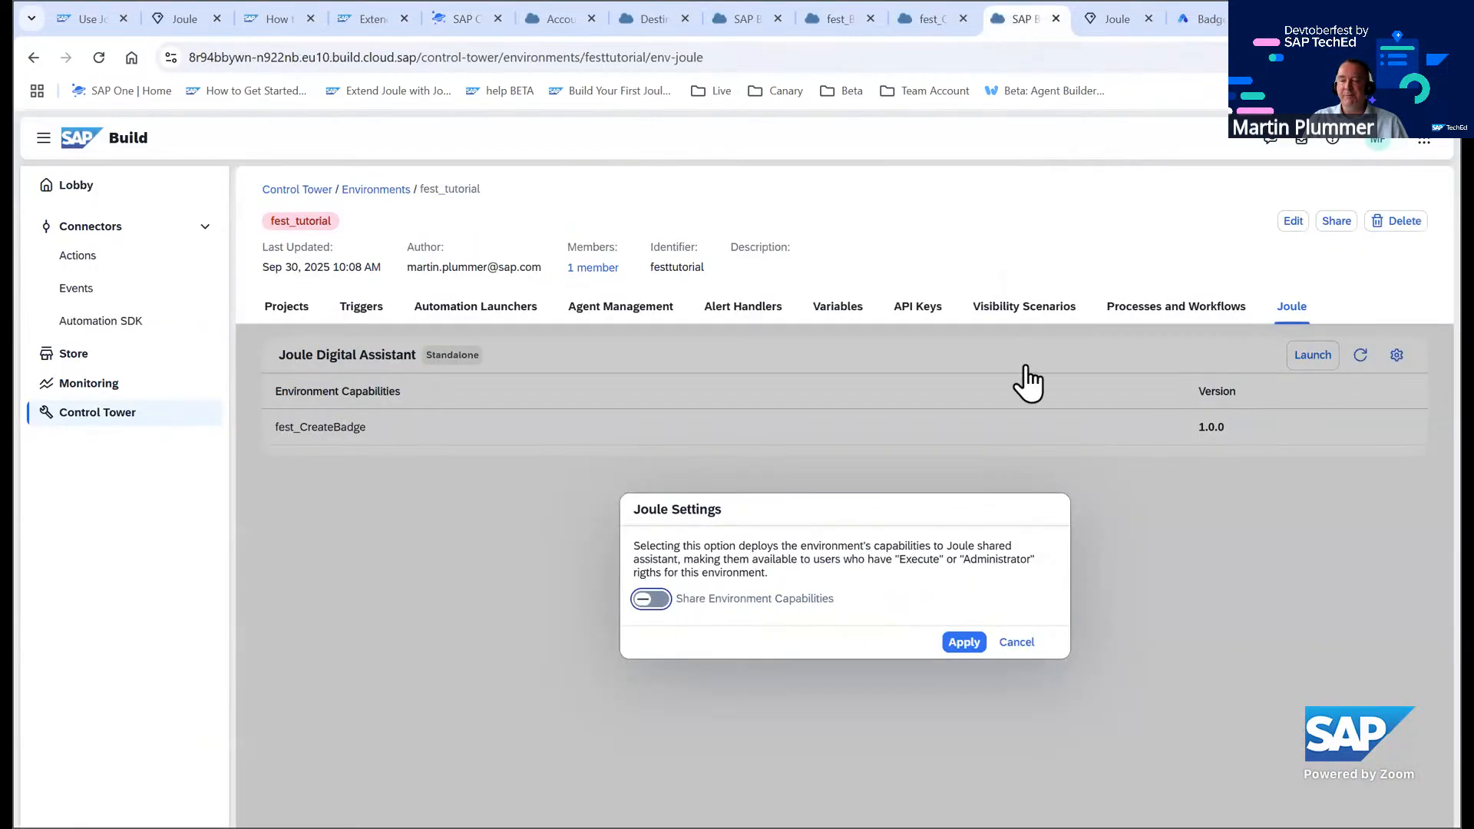
{"action": "left_click", "coordinate": [1021, 645]}
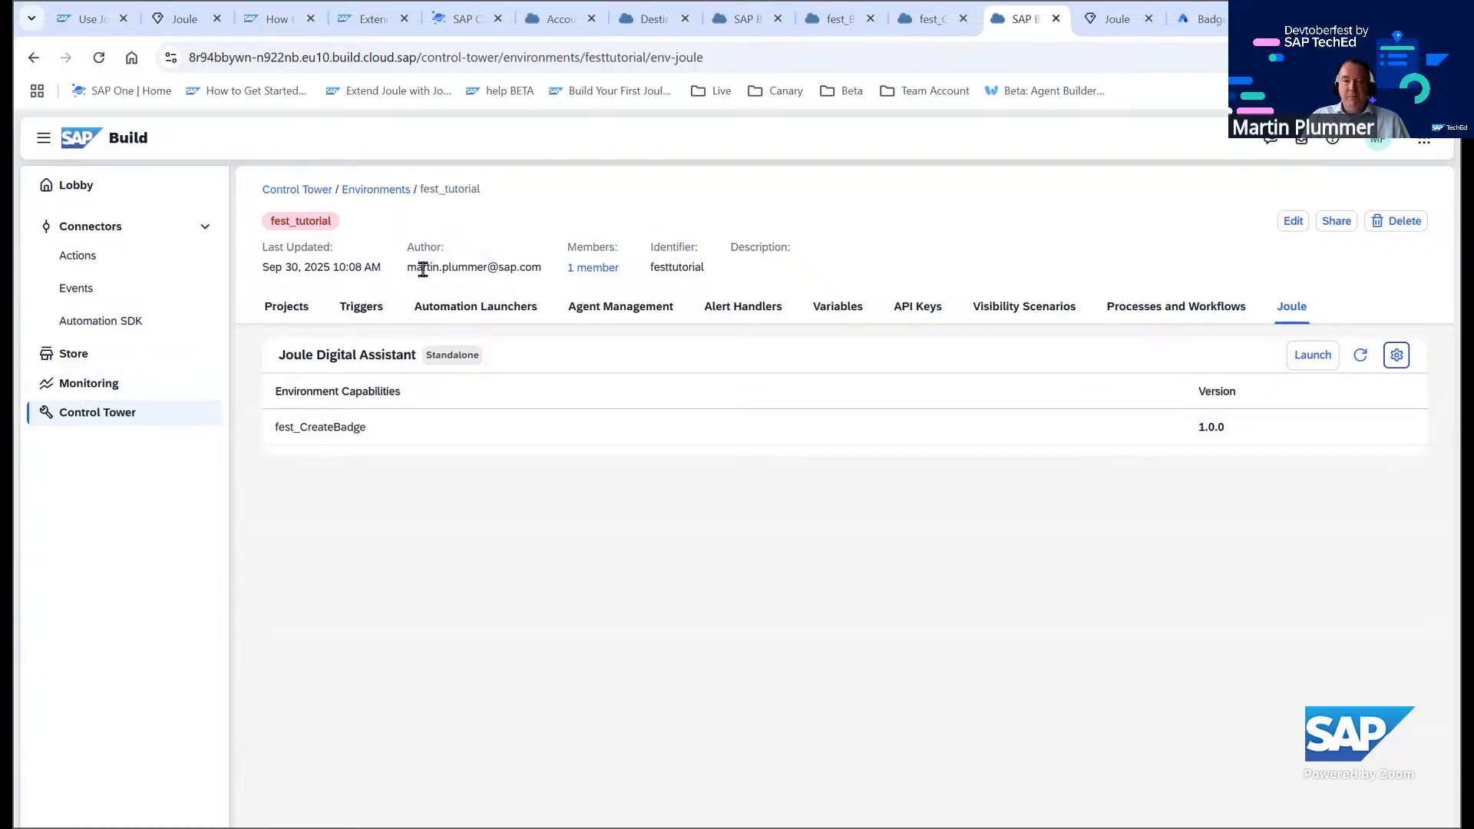
Open the mhpshared environment from the Control Tower environments list
{"action": "left_click", "coordinate": [387, 191]}
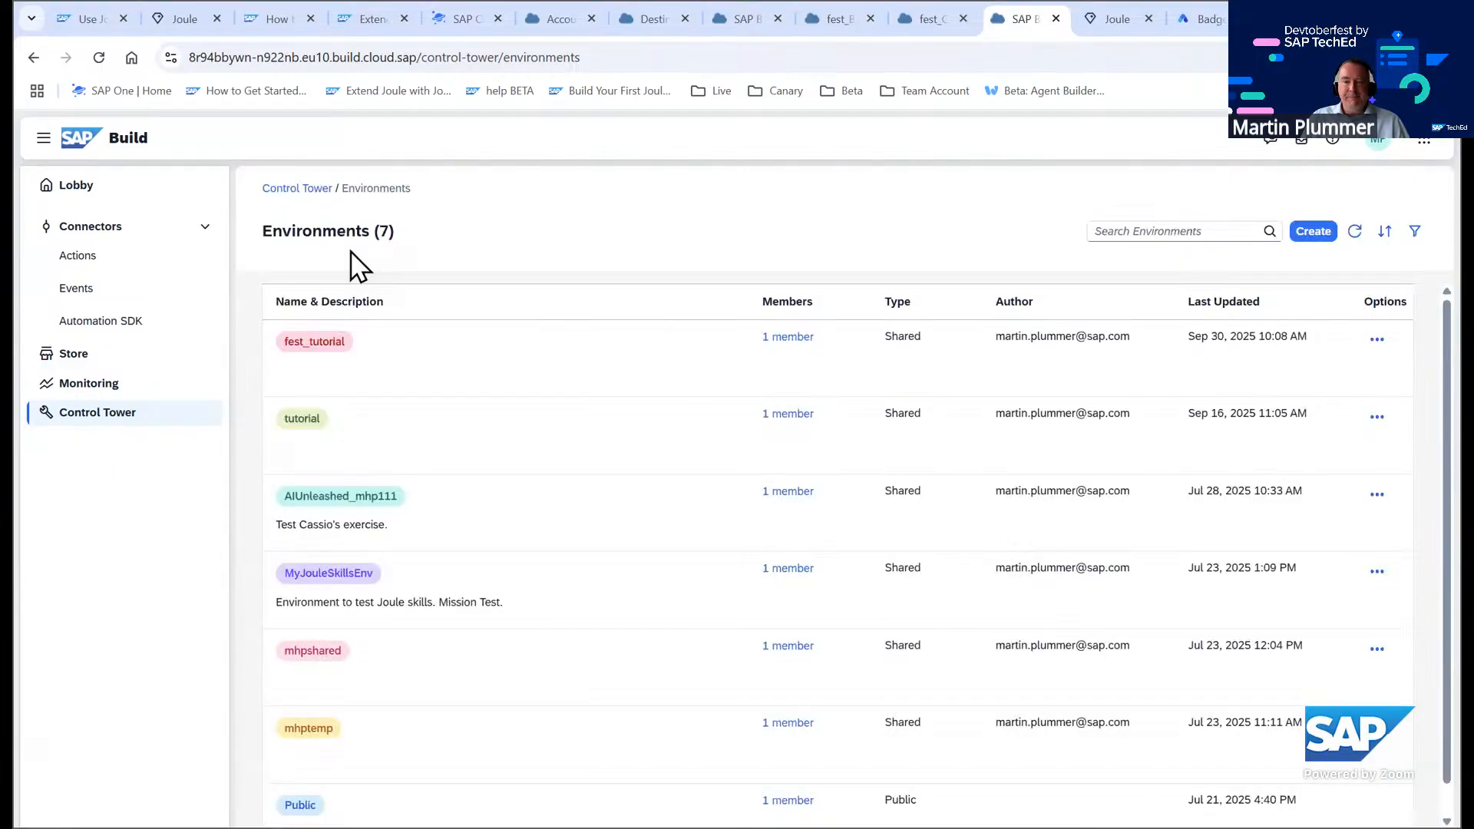
{"action": "left_click", "coordinate": [353, 649]}
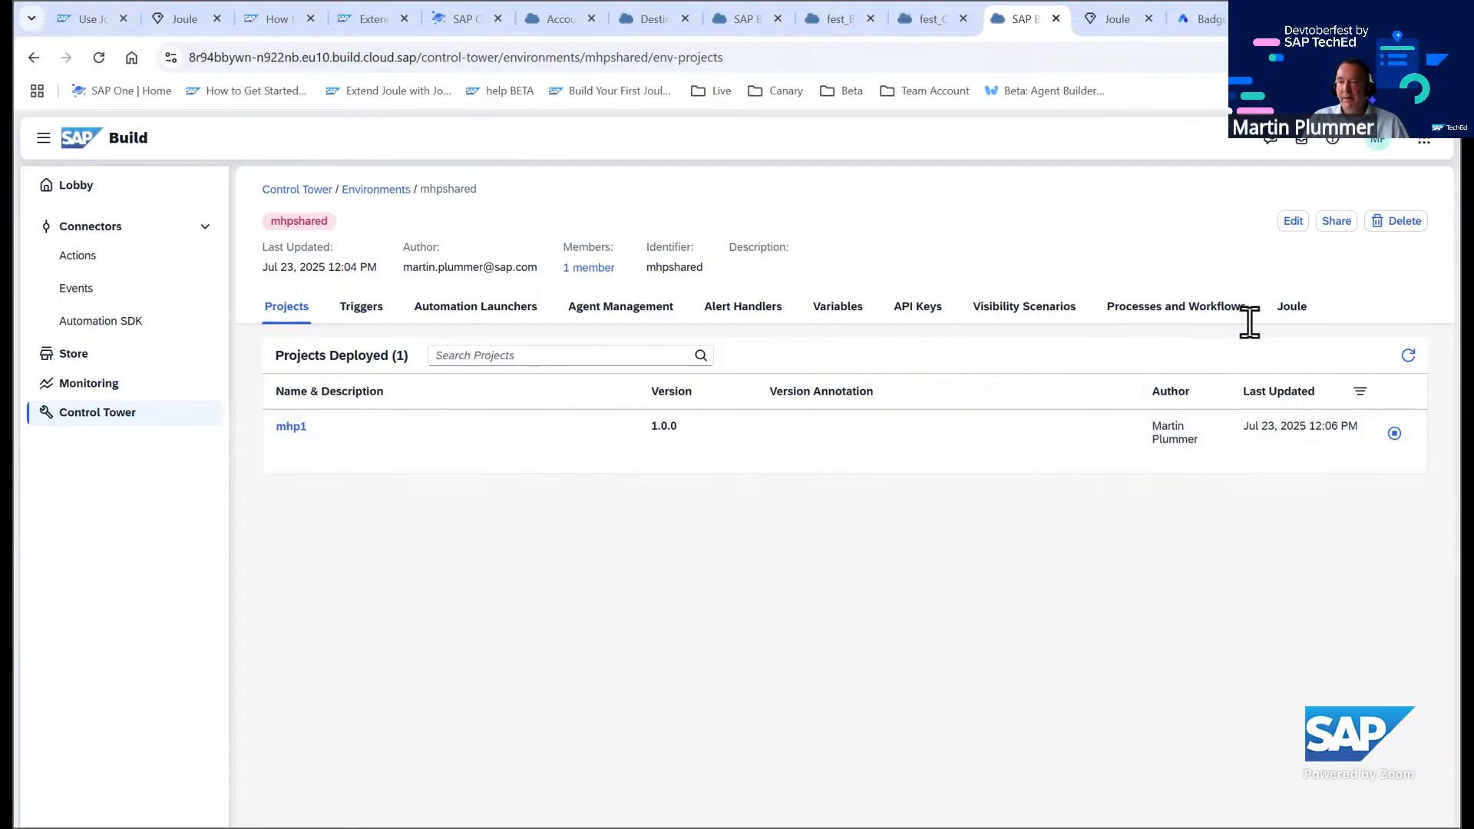
Launch the Joule digital assistant from the mhpshared environment's Joule tab
{"action": "left_click", "coordinate": [1293, 311]}
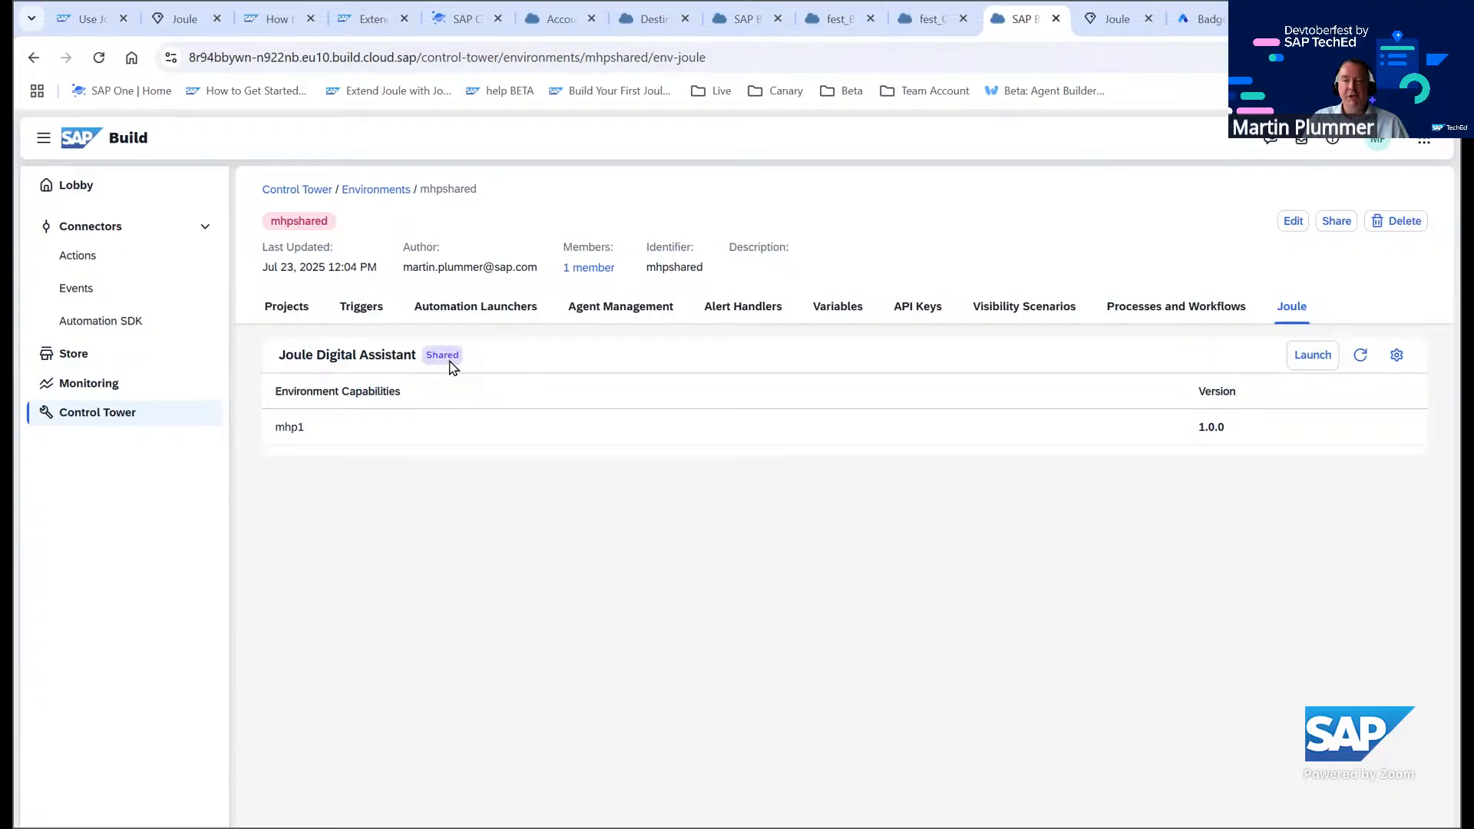
{"action": "left_click", "coordinate": [1313, 355]}
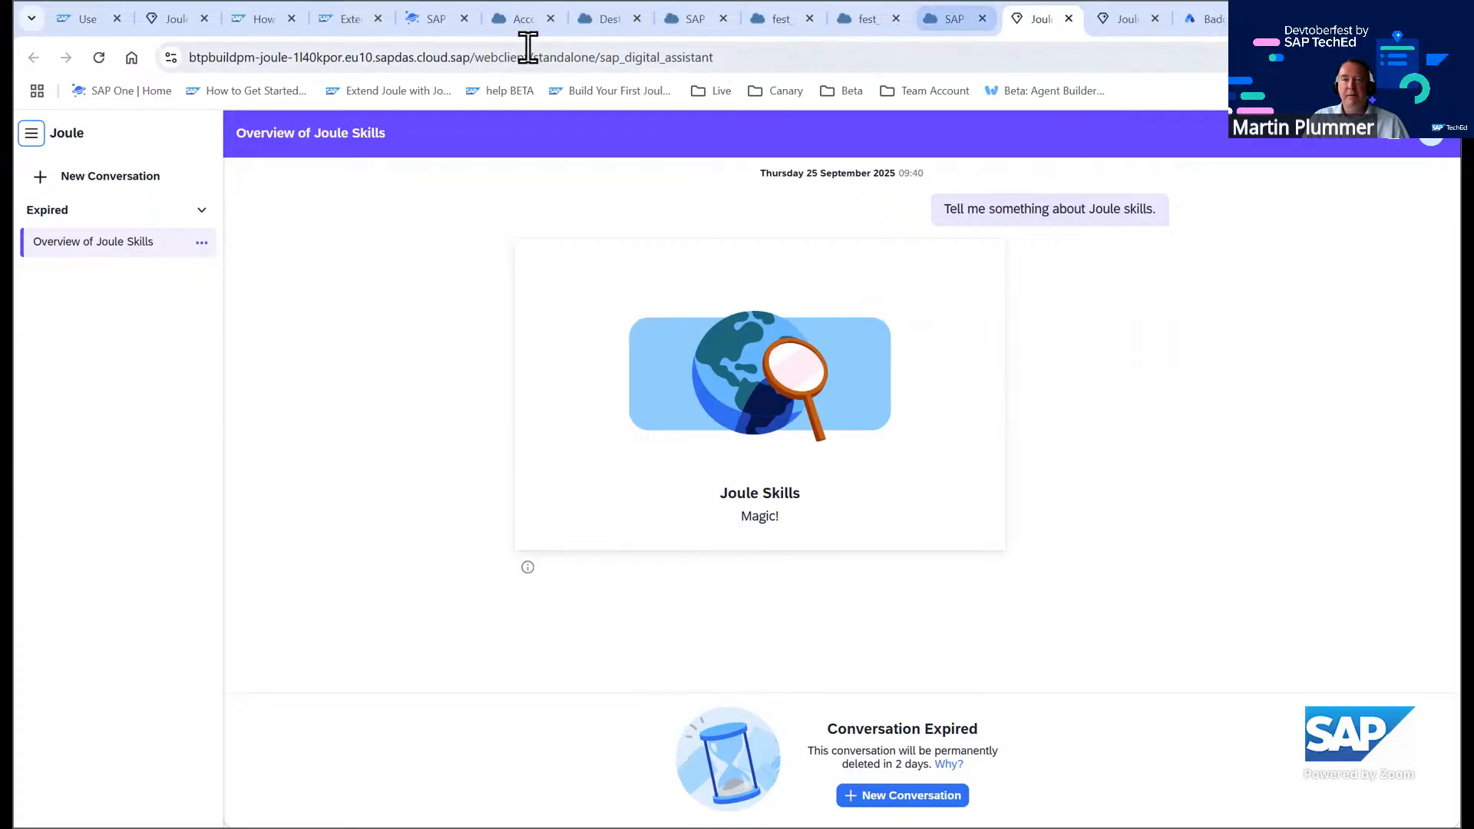
{"action": "left_click", "coordinate": [608, 17]}
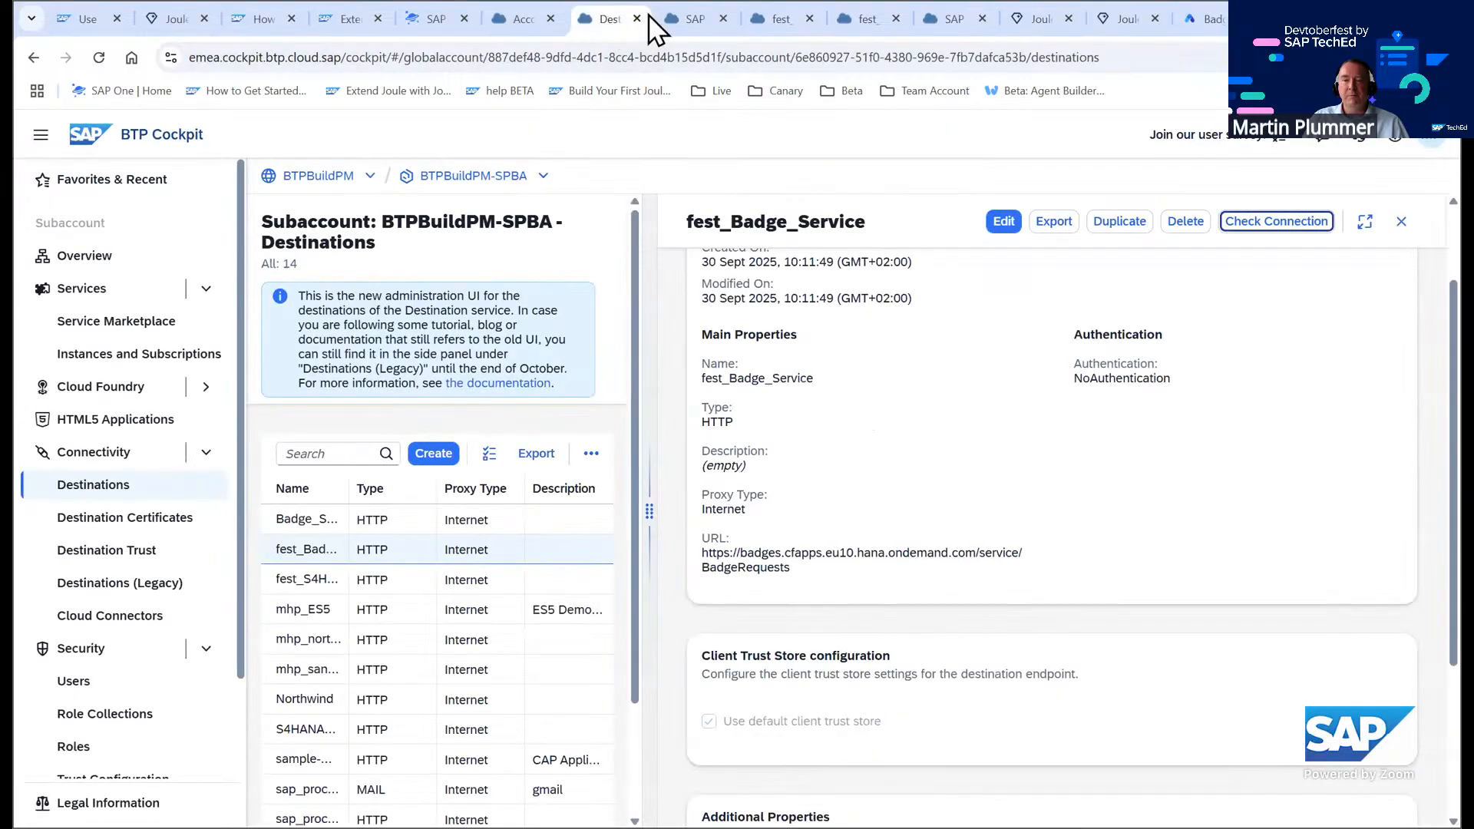
{"action": "left_click", "coordinate": [694, 23]}
{"action": "left_click", "coordinate": [756, 19]}
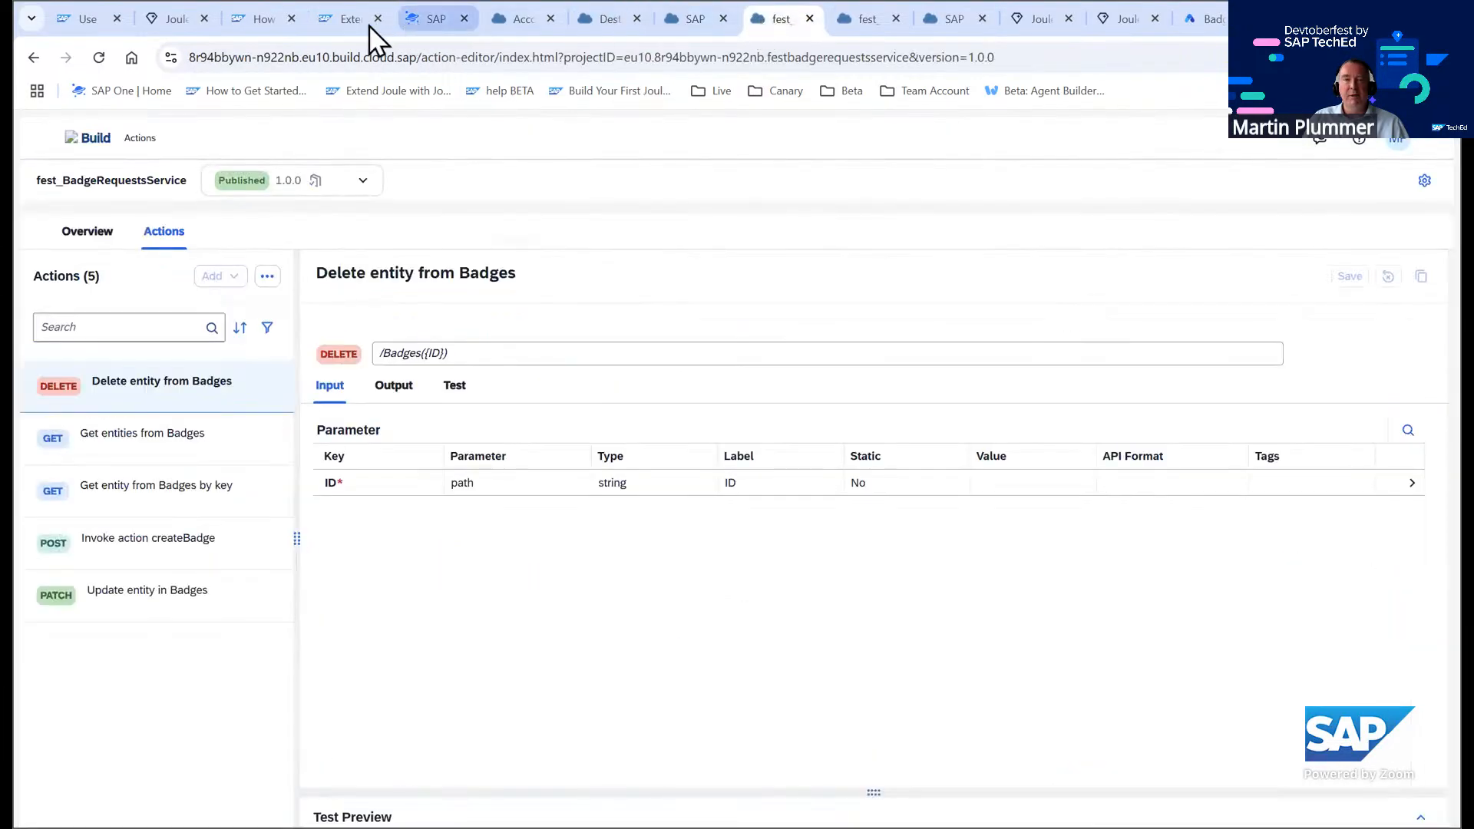
Sign back in to the BTP cockpit and open the mhp1 site through the WorkZone subaccount's SAP Build Work Zone subscription
{"action": "left_click", "coordinate": [532, 18]}
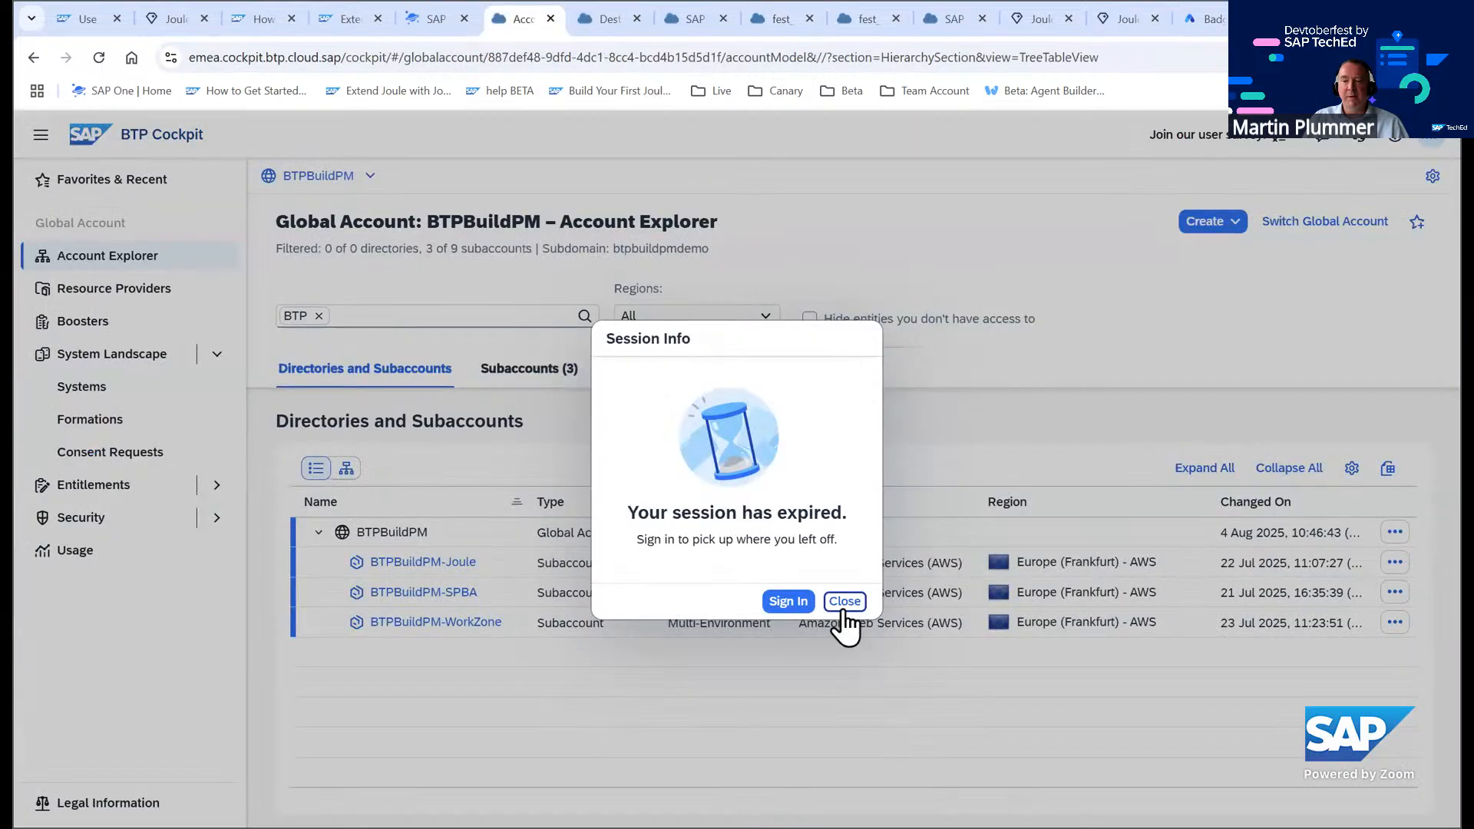
{"action": "left_click", "coordinate": [803, 600]}
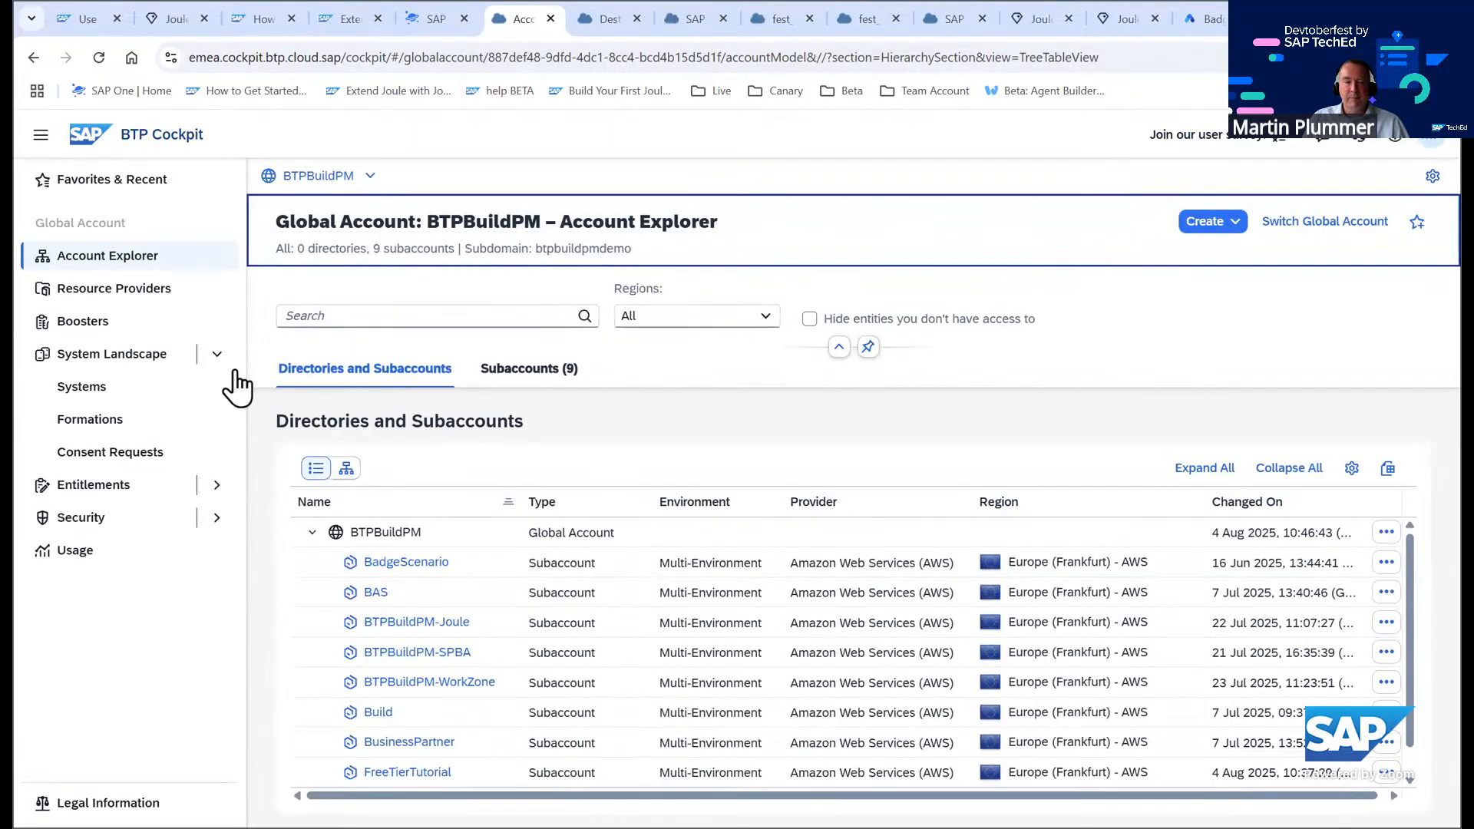
{"action": "left_click", "coordinate": [425, 681]}
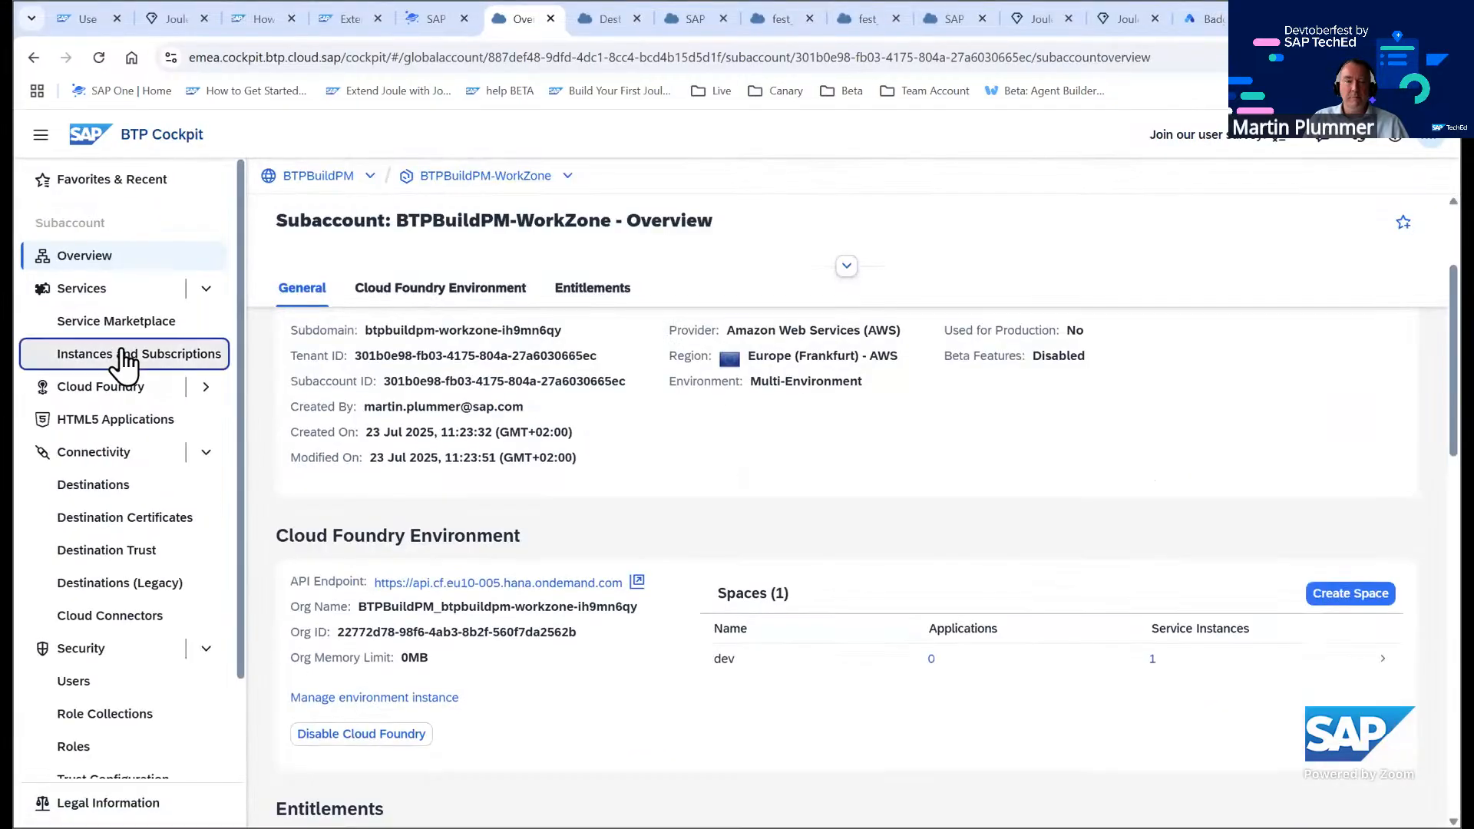
{"action": "left_click", "coordinate": [126, 354]}
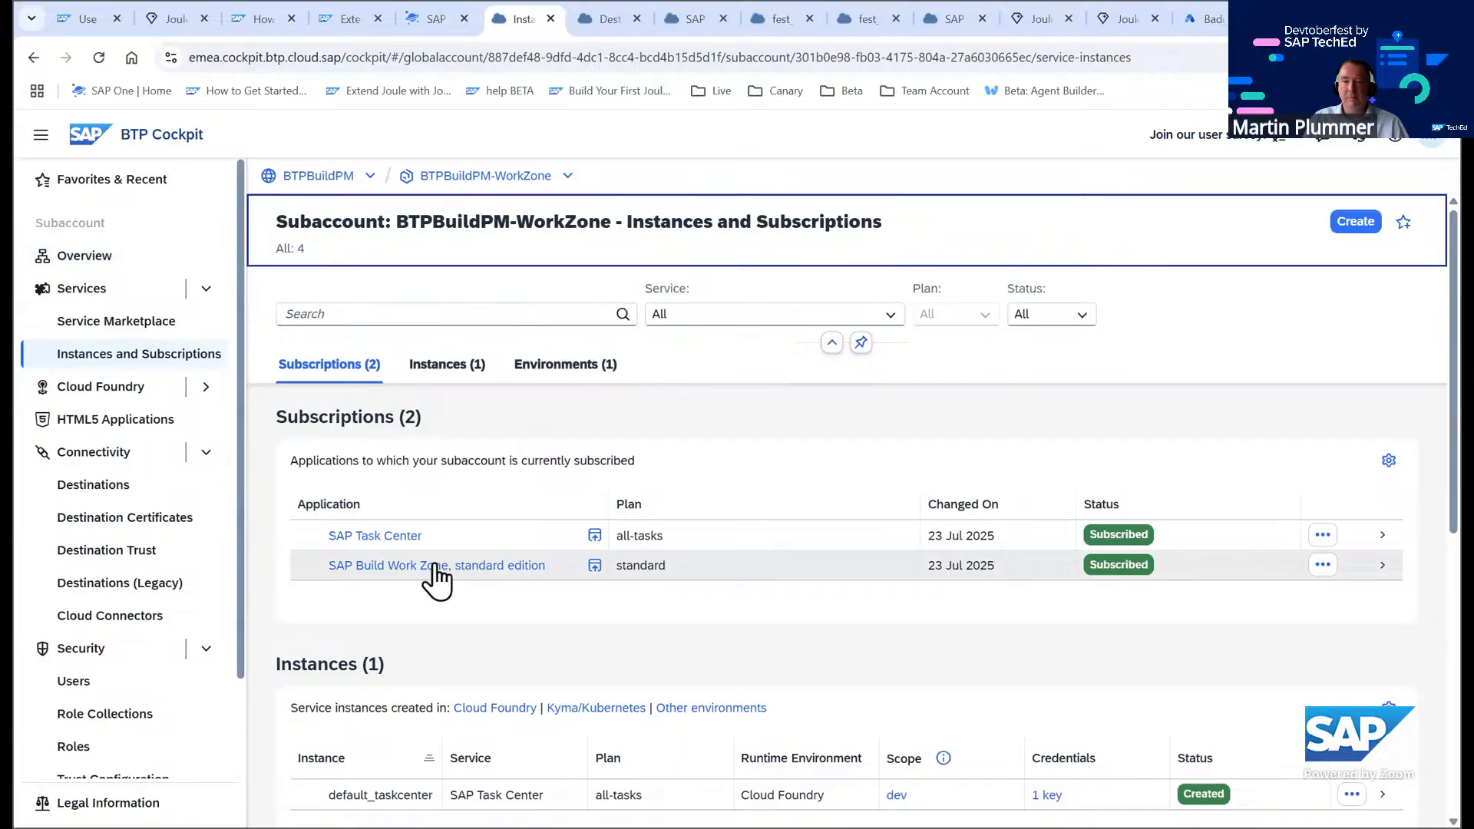
{"action": "left_click", "coordinate": [435, 568]}
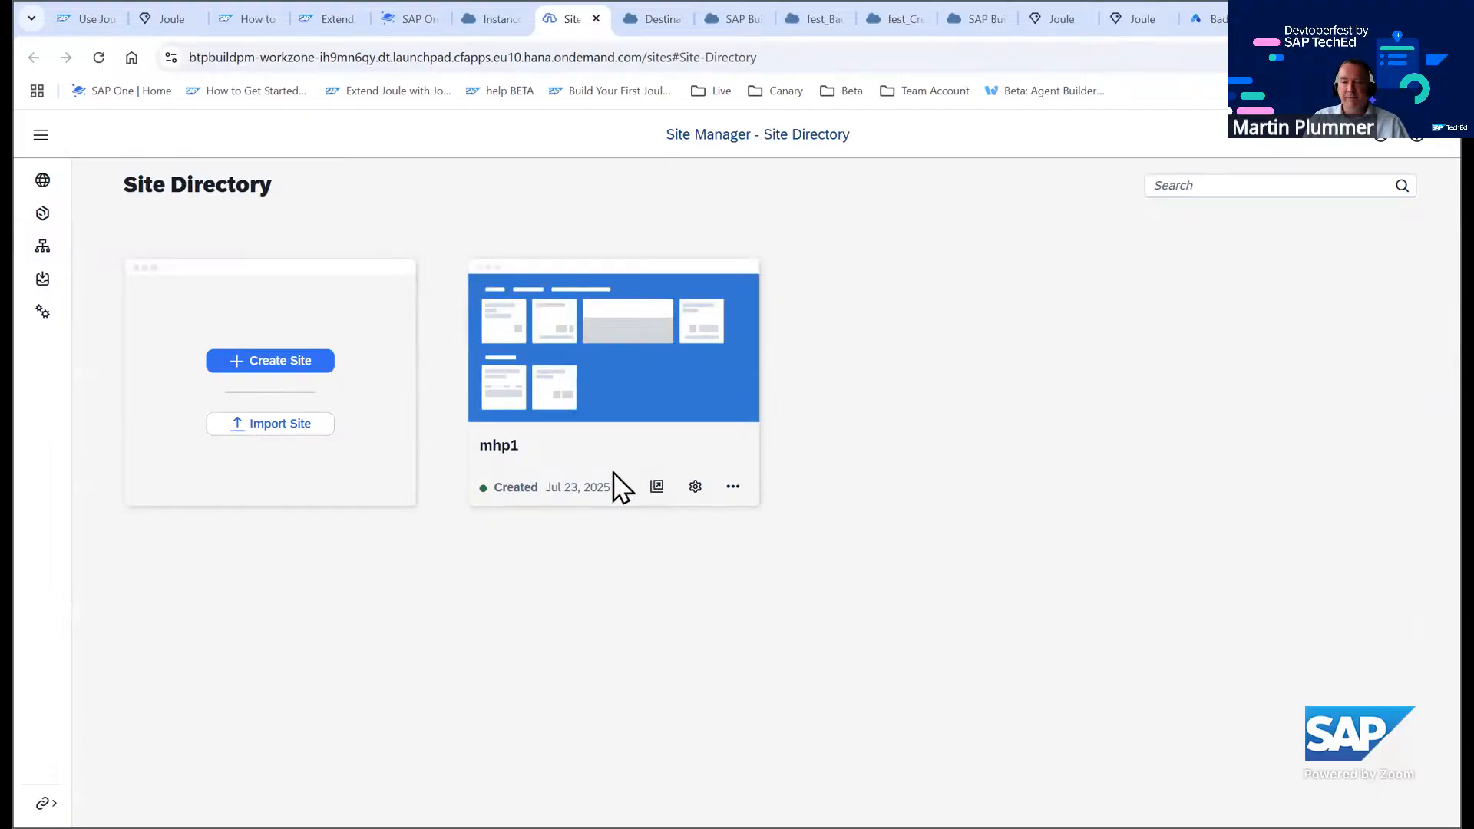
{"action": "left_click", "coordinate": [658, 488]}
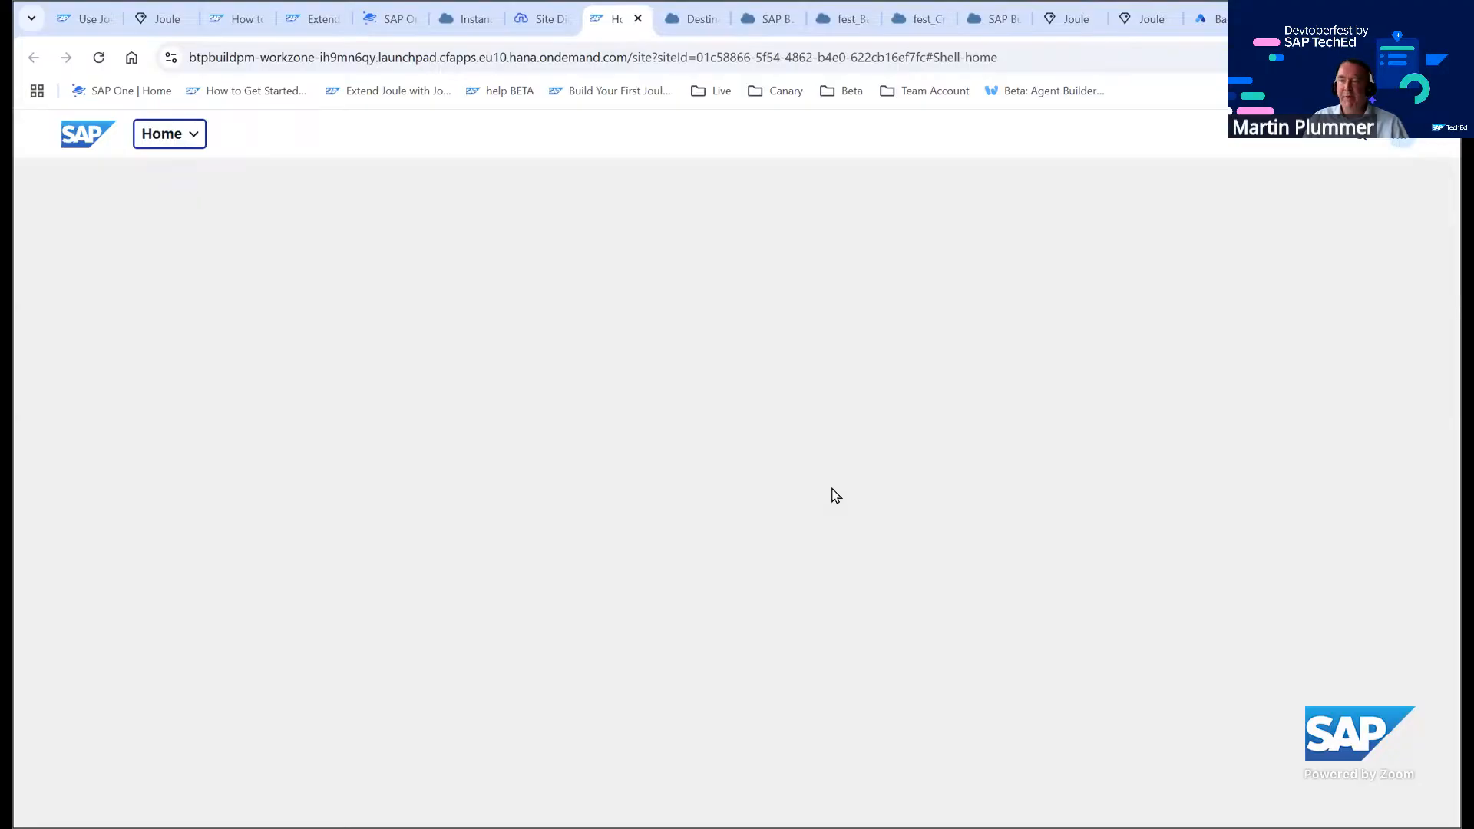
Open Joule on the mhp1 site and ask it "Tell me something about Joule skills."
{"action": "left_click", "coordinate": [1362, 140]}
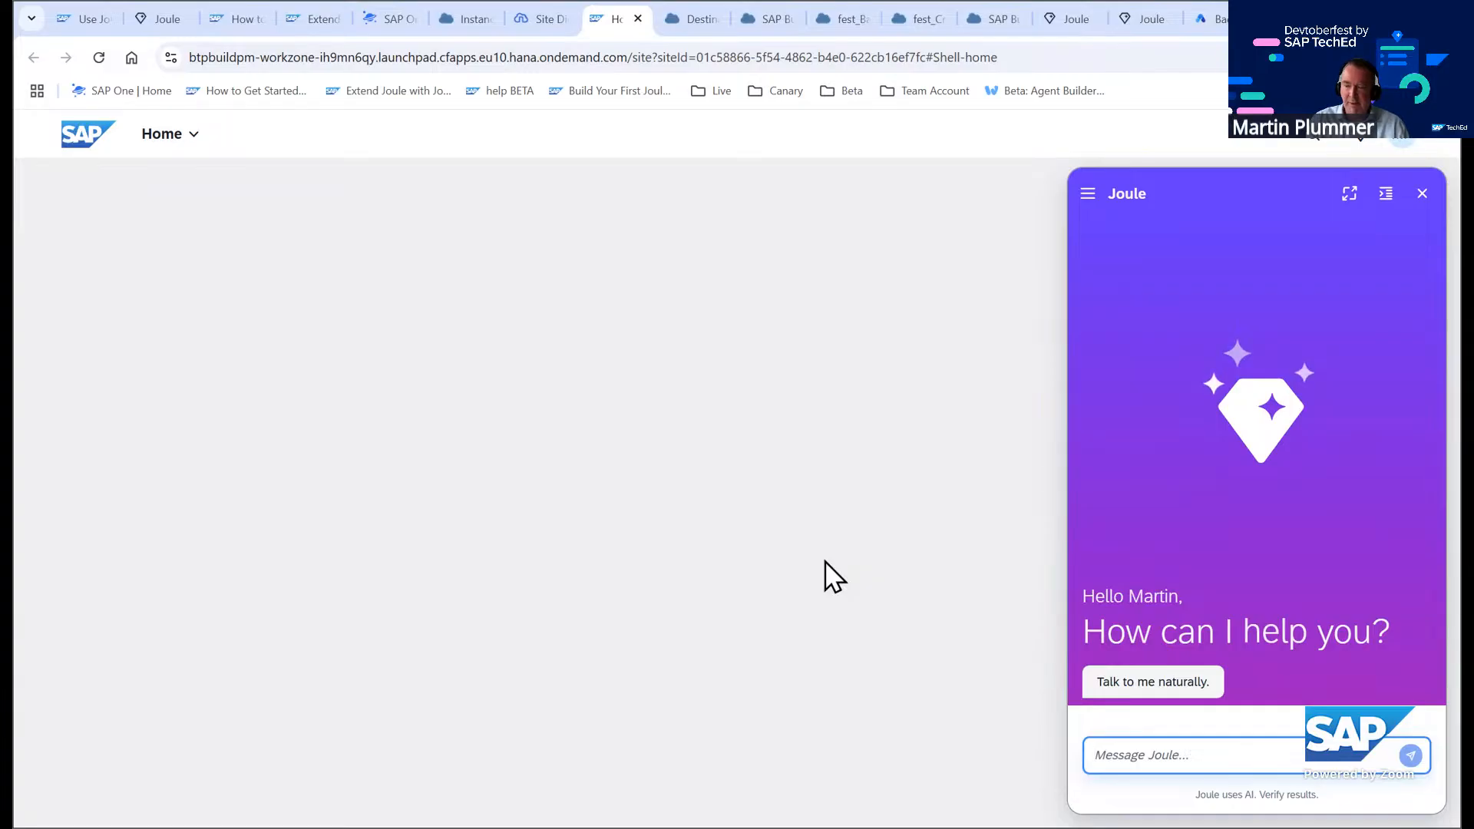
{"action": "type", "text": "Tell"}
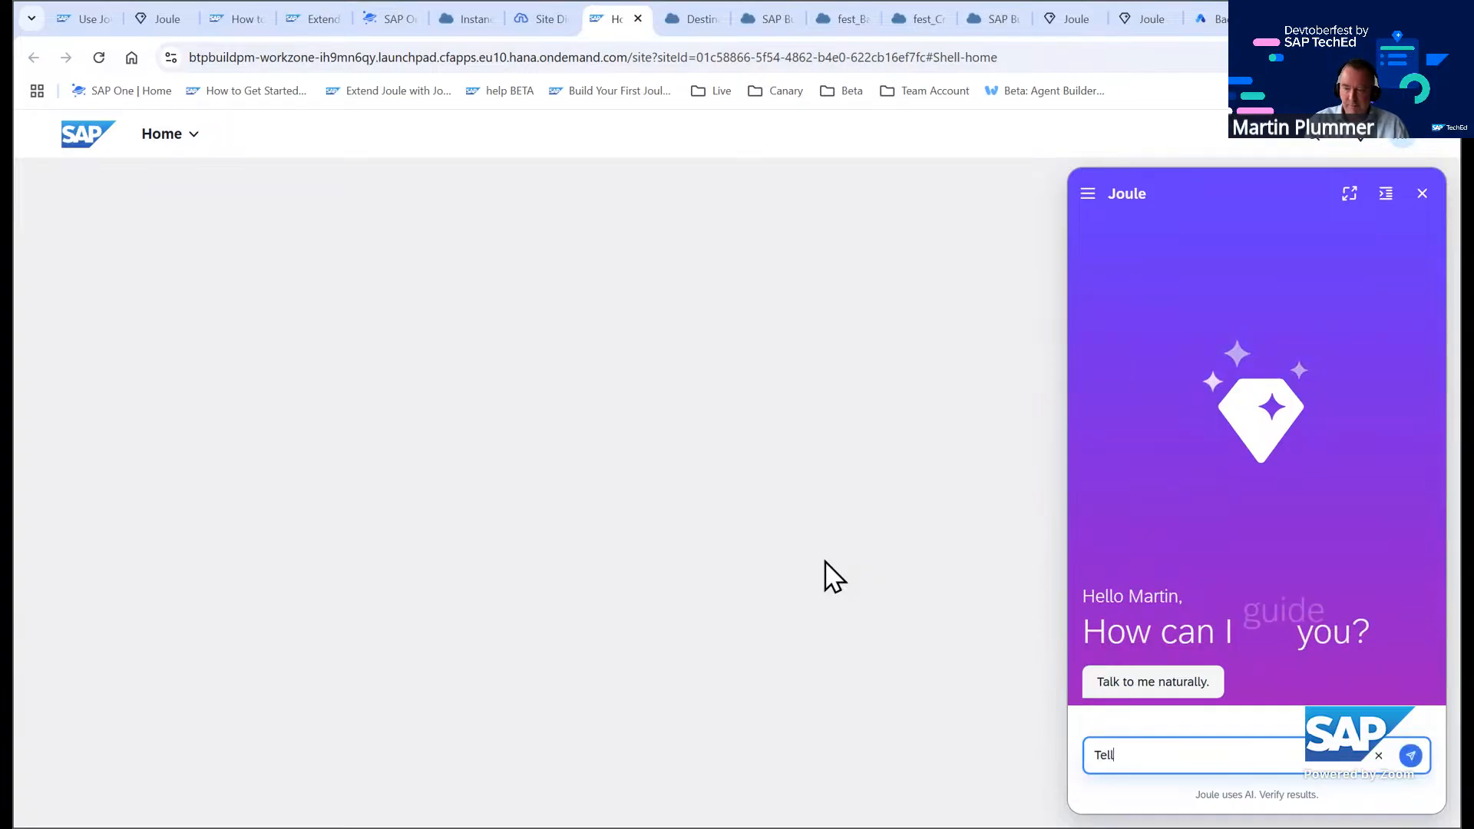
{"action": "type", "text": " me some"}
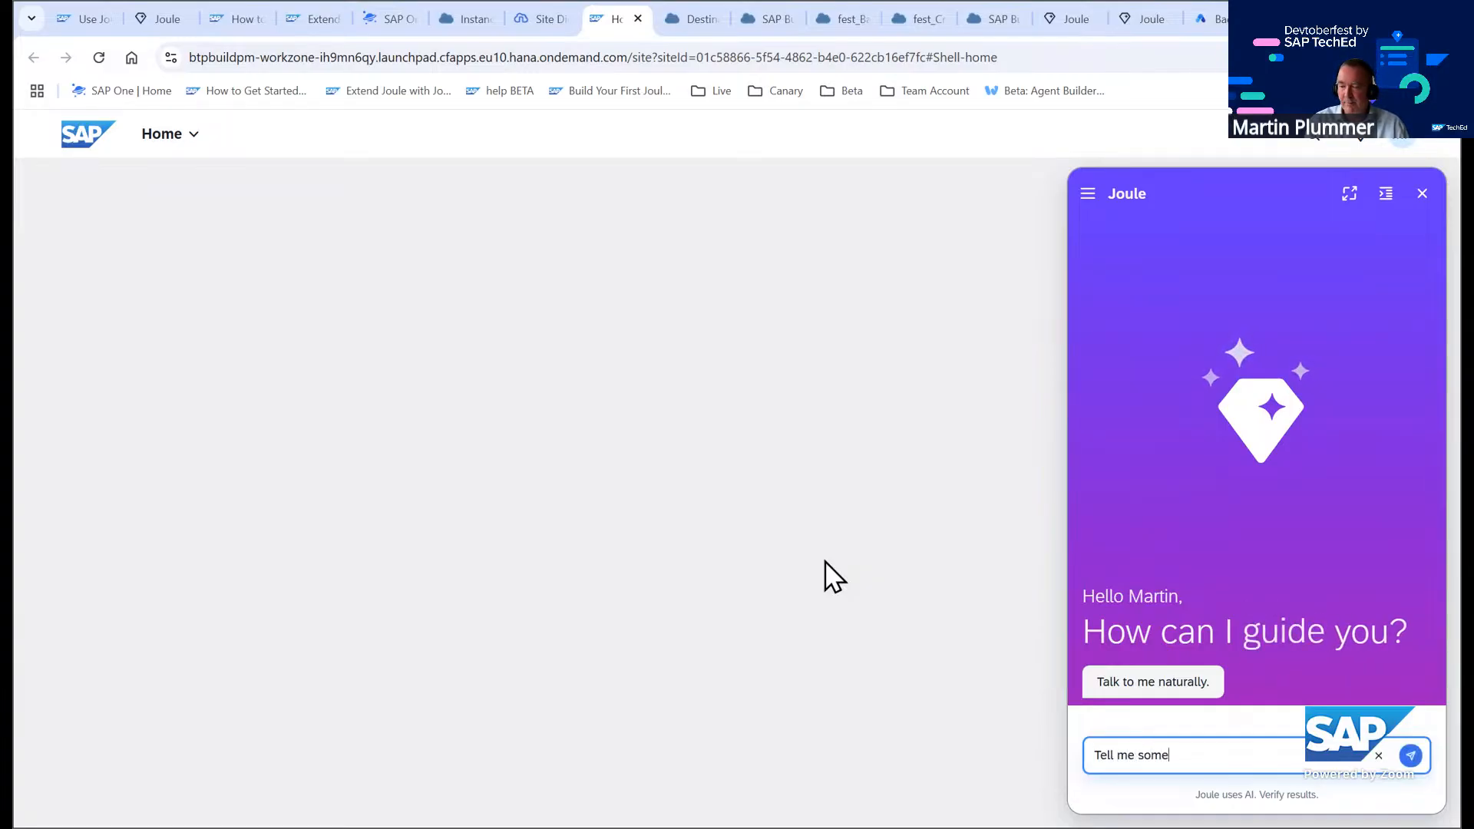
{"action": "type", "text": "thing about "}
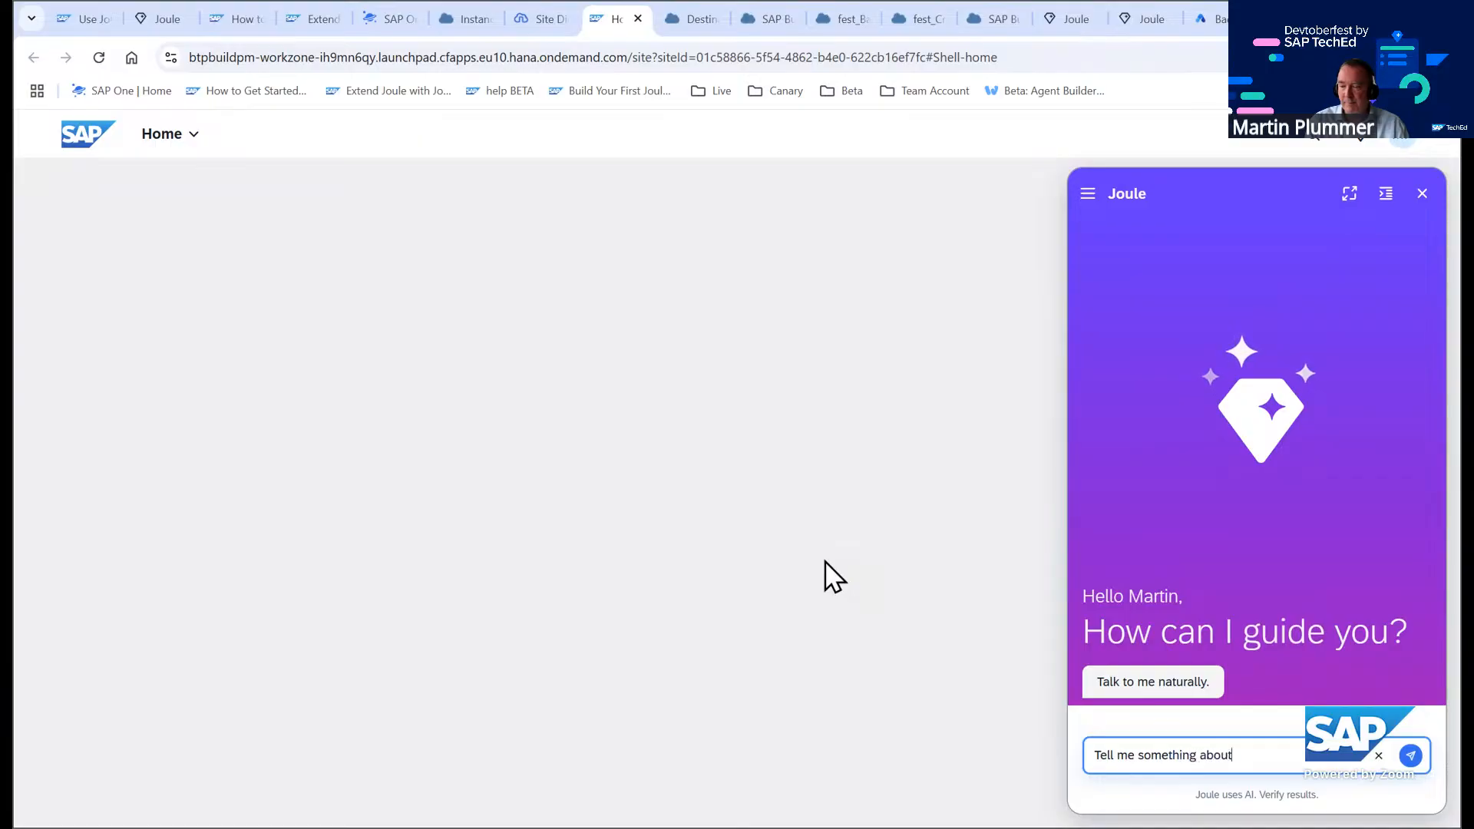
{"action": "type", "text": "Joule"}
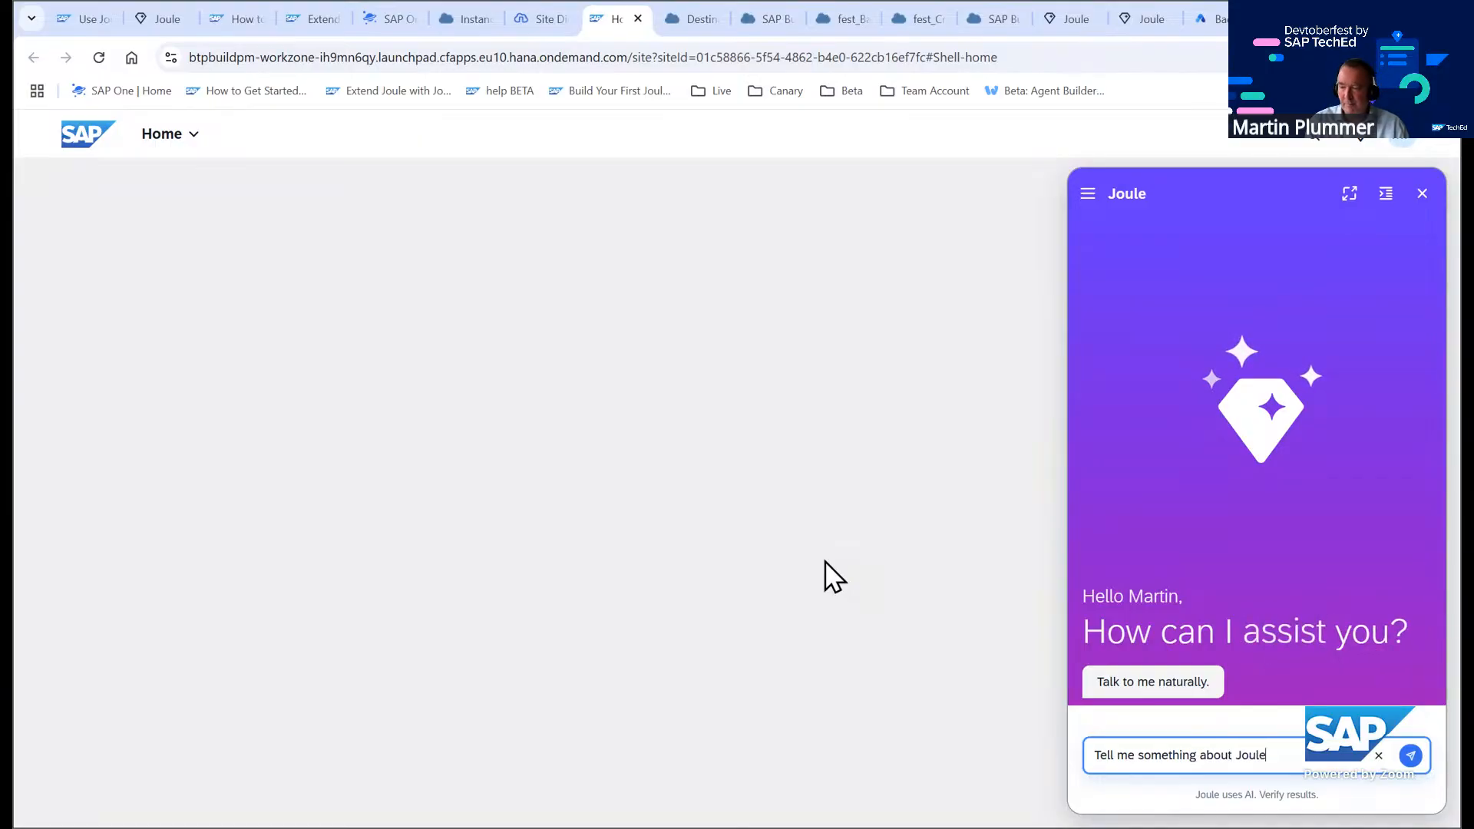
{"action": "type", "text": " skills."}
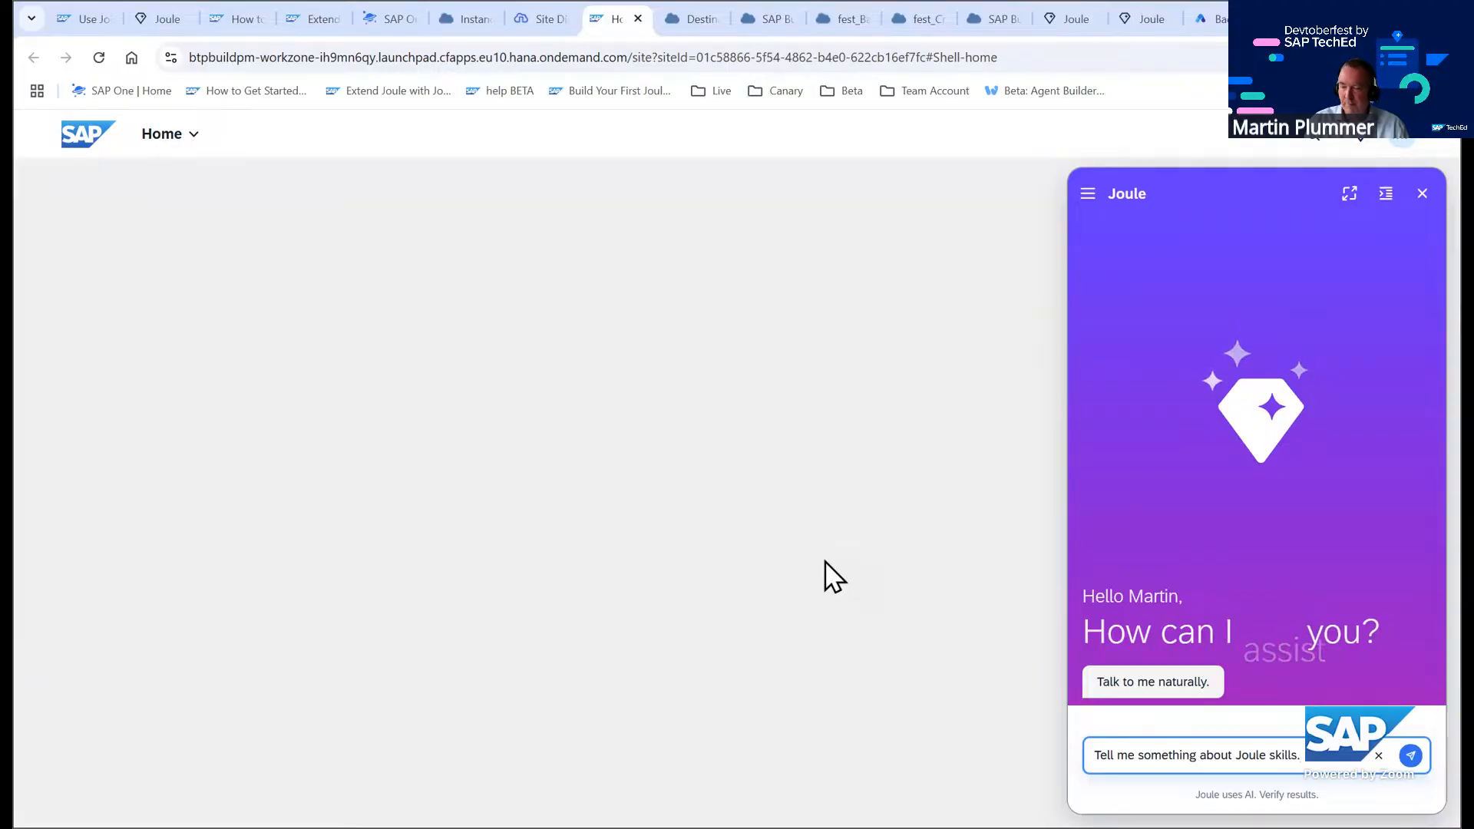
{"action": "key", "text": "Return"}
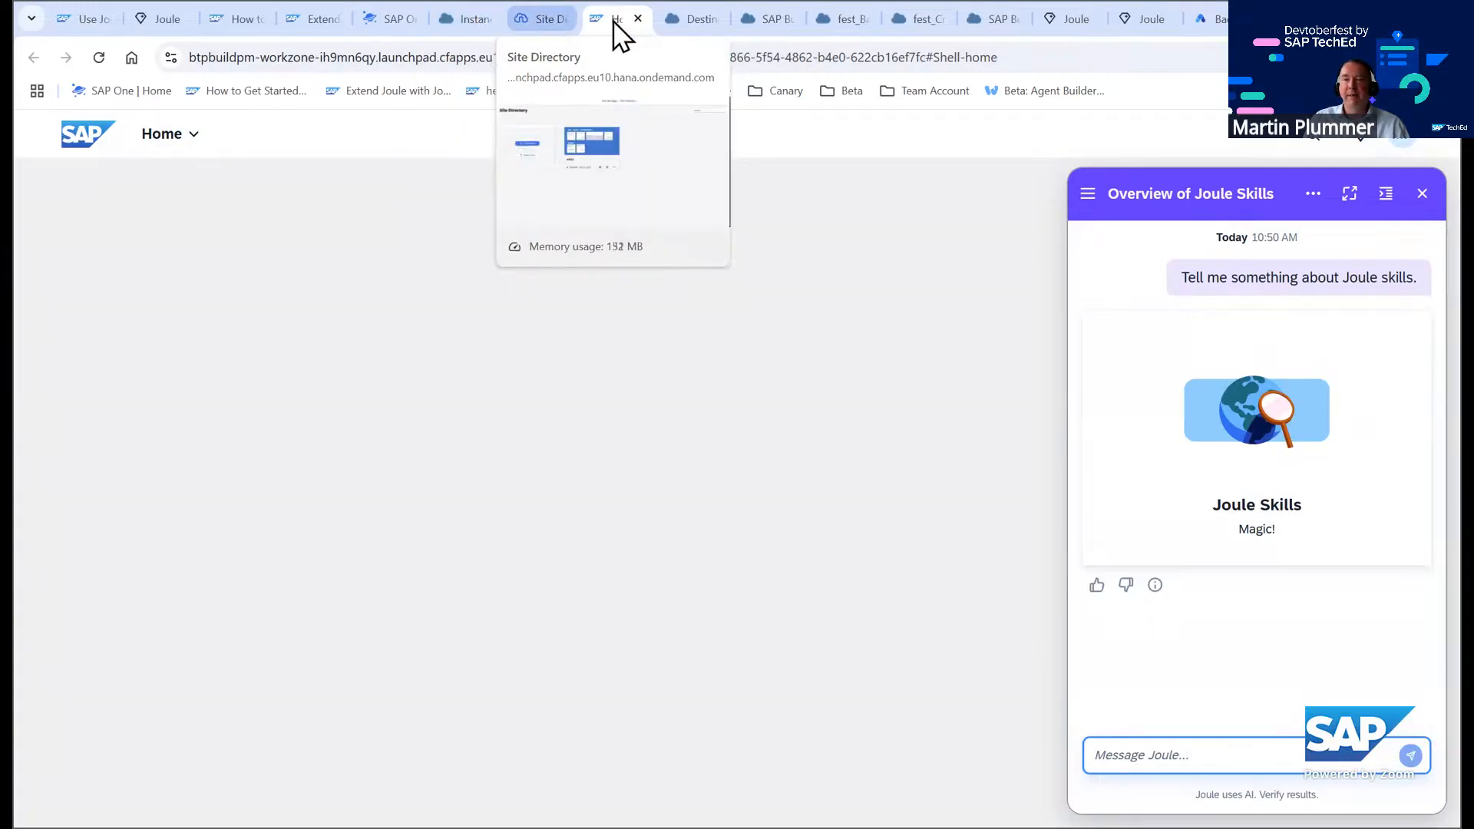
Return to the BTP cockpit's global account and open the Formations page under System Landscape
{"action": "left_click", "coordinate": [491, 20]}
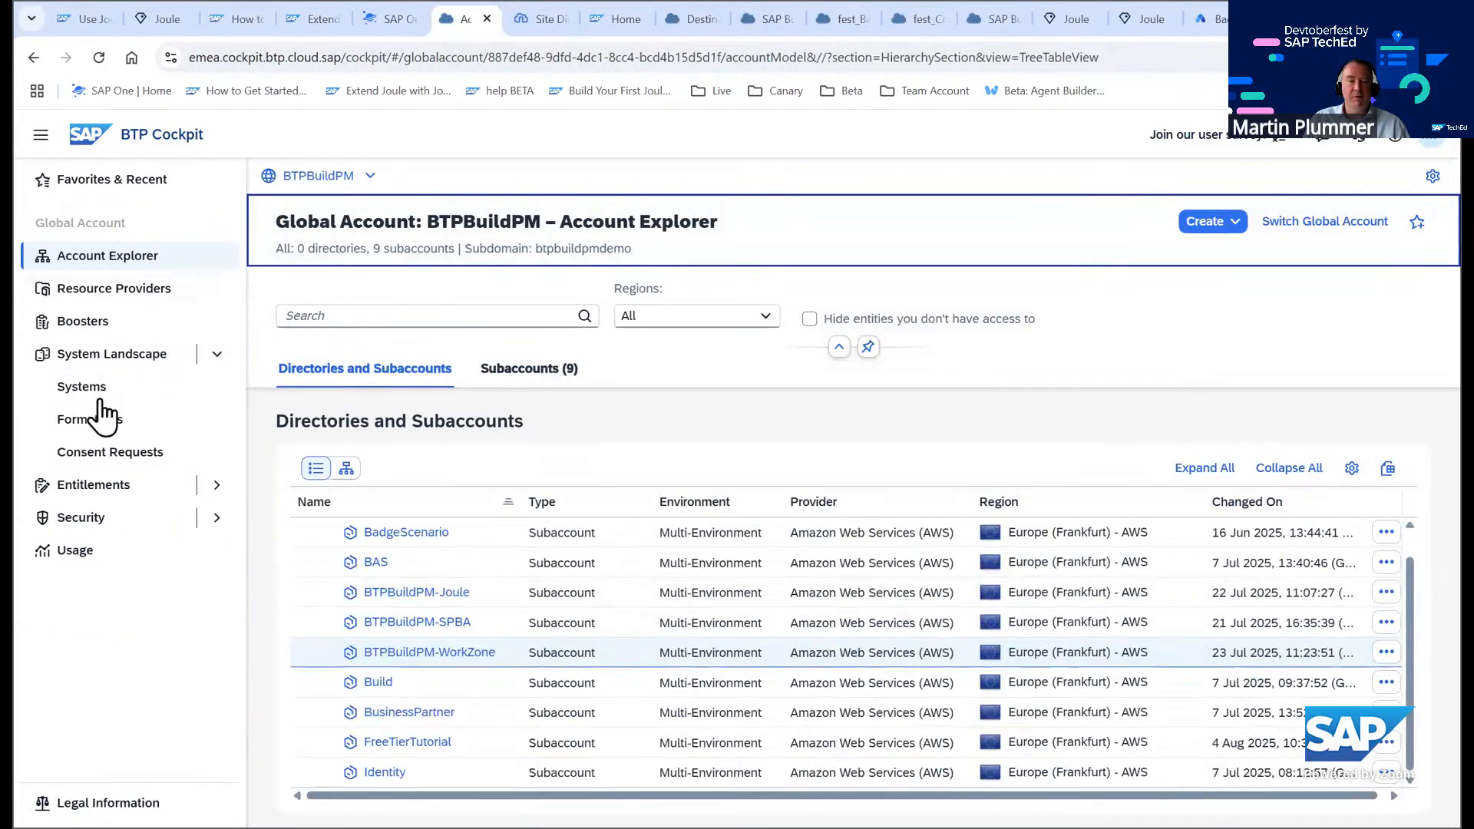
{"action": "left_click", "coordinate": [92, 427]}
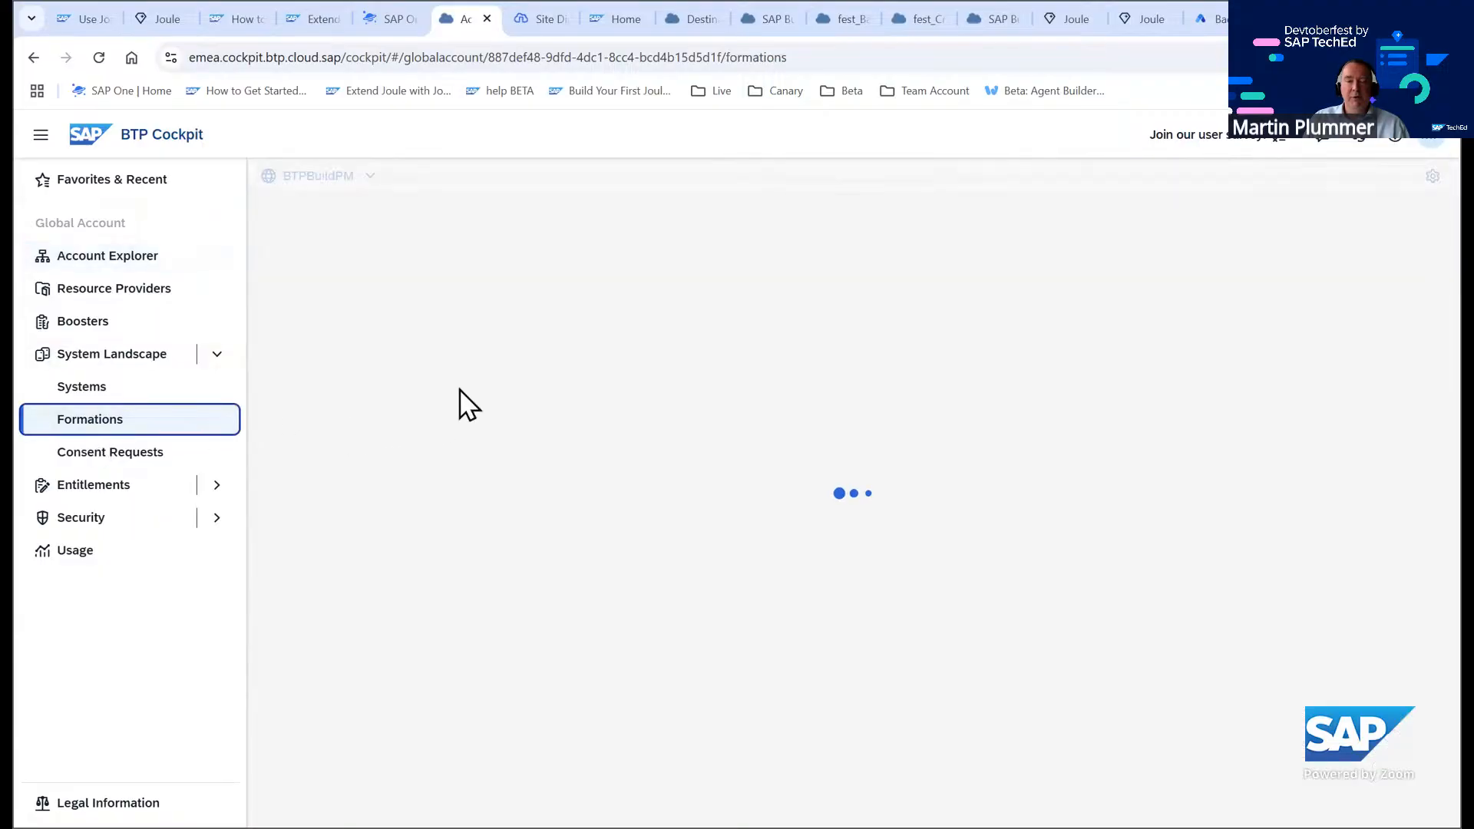
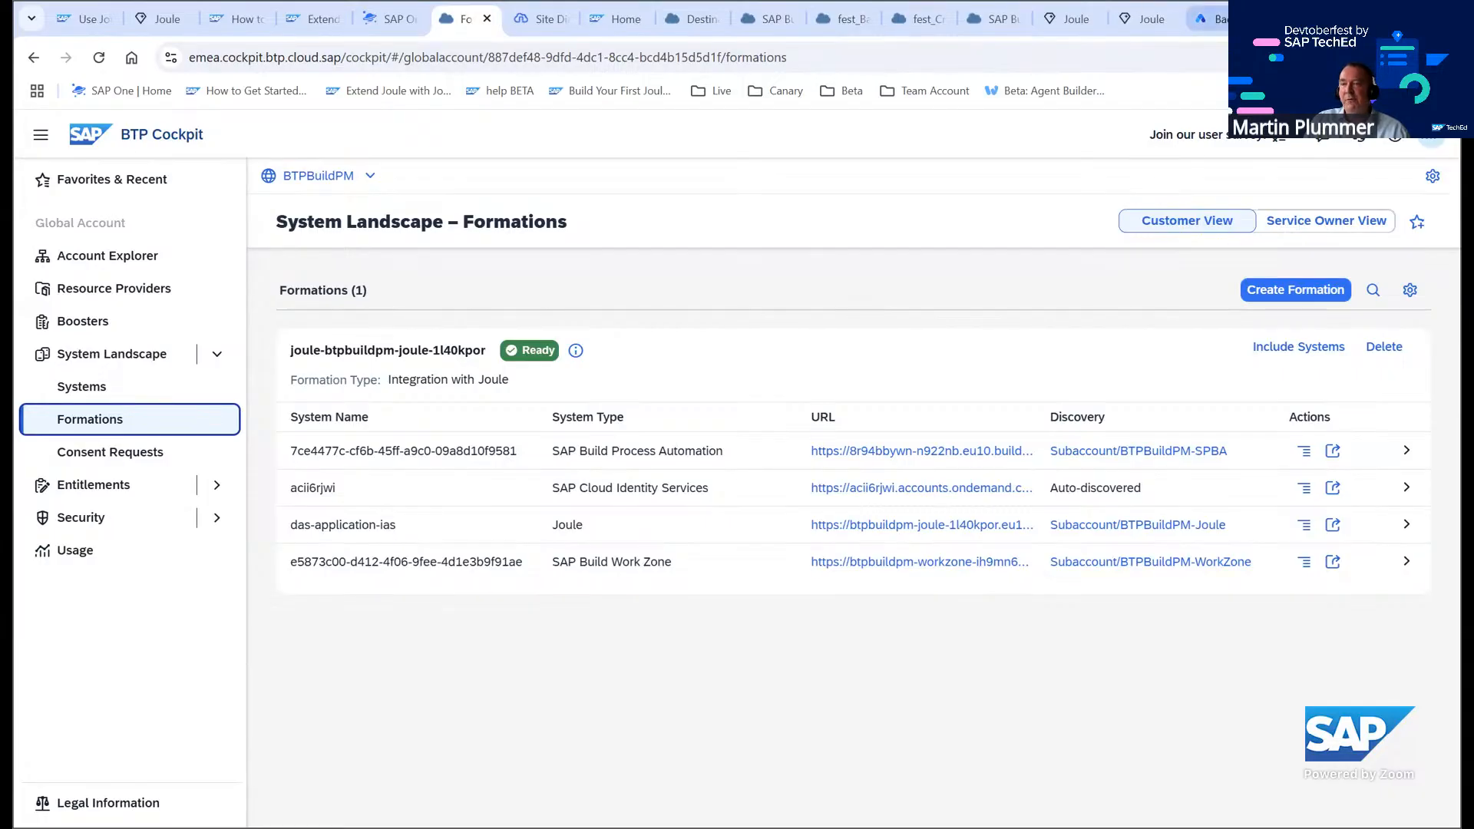
Close the open Joule, SAP Build, destination, site directory and Formations browser tabs
{"action": "left_click", "coordinate": [1221, 20]}
{"action": "left_click", "coordinate": [1250, 19]}
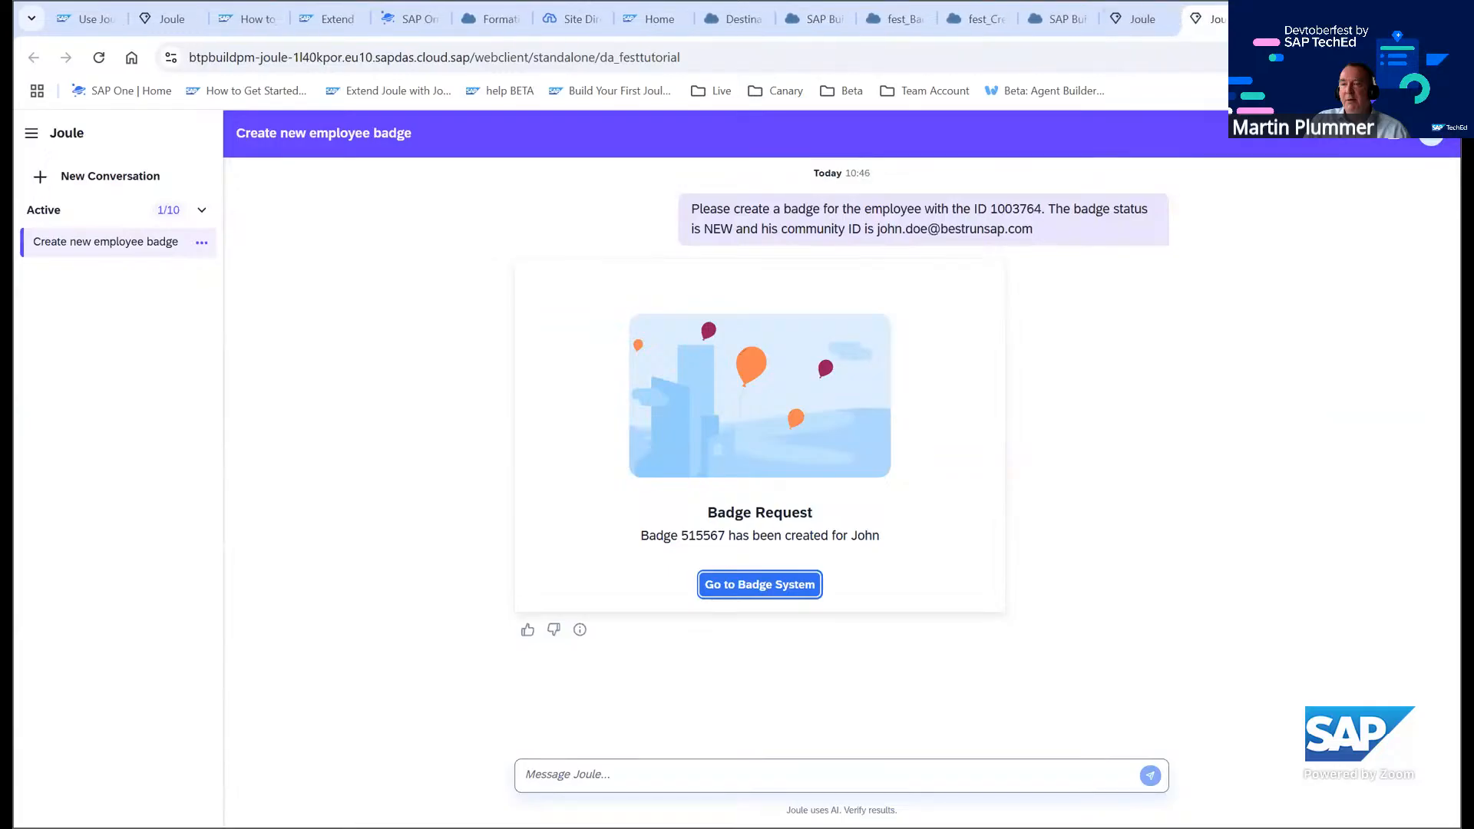
{"action": "left_click", "coordinate": [1249, 20]}
{"action": "left_click", "coordinate": [1241, 19]}
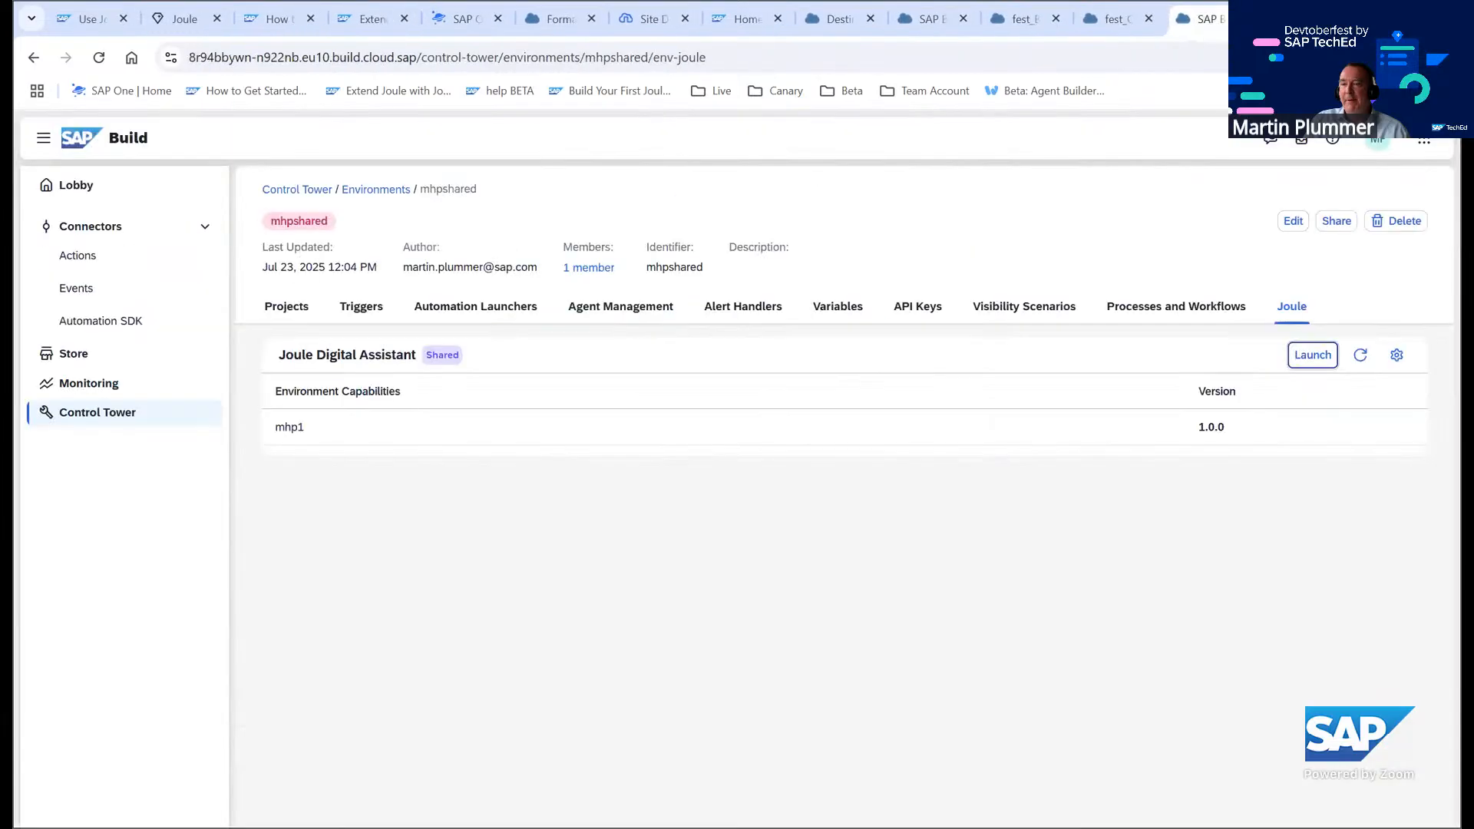
{"action": "left_click", "coordinate": [1242, 19]}
{"action": "left_click", "coordinate": [1242, 19]}
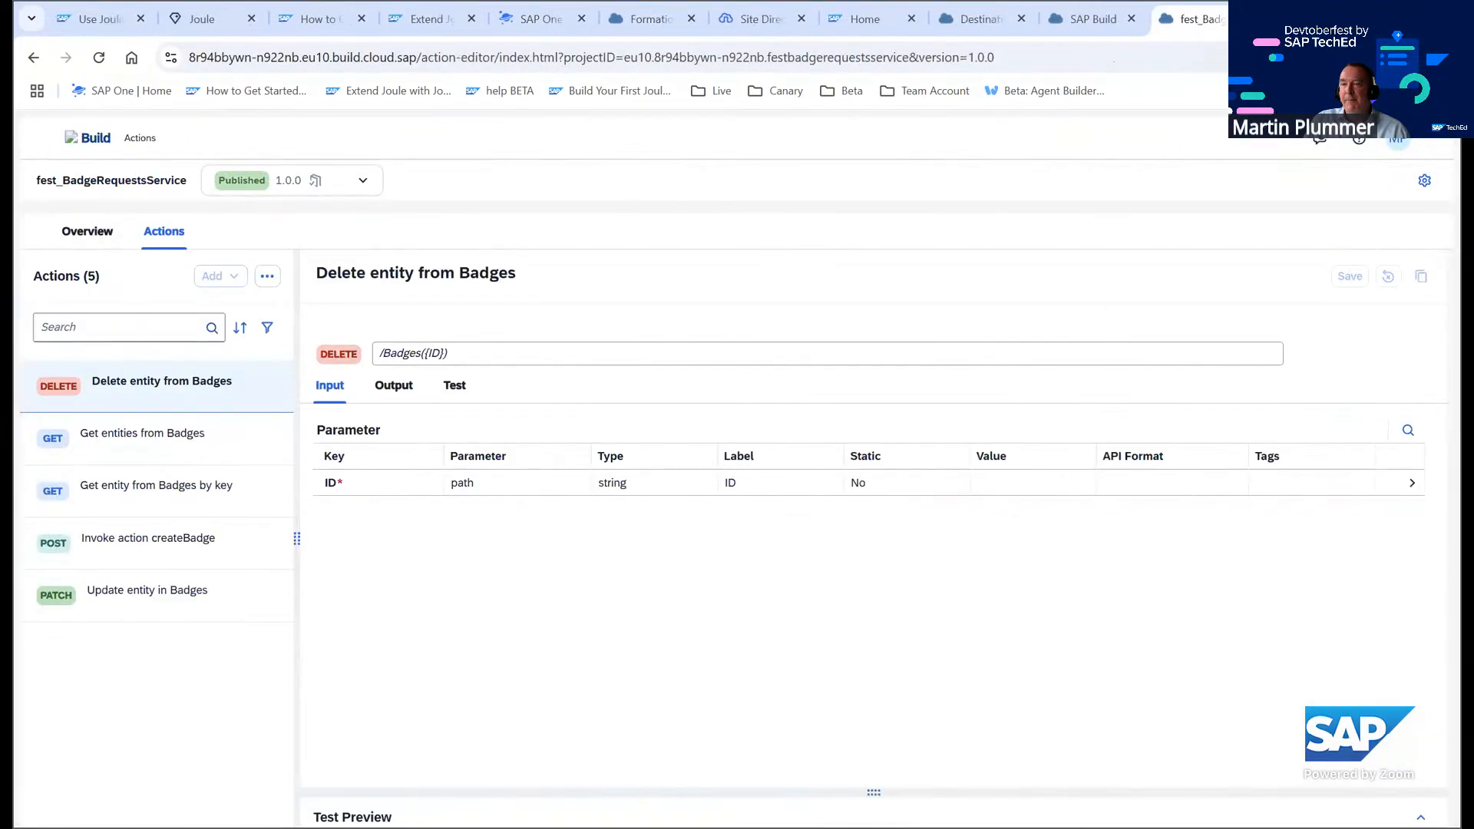
{"action": "key", "text": "ctrl+w"}
{"action": "left_click", "coordinate": [1242, 20]}
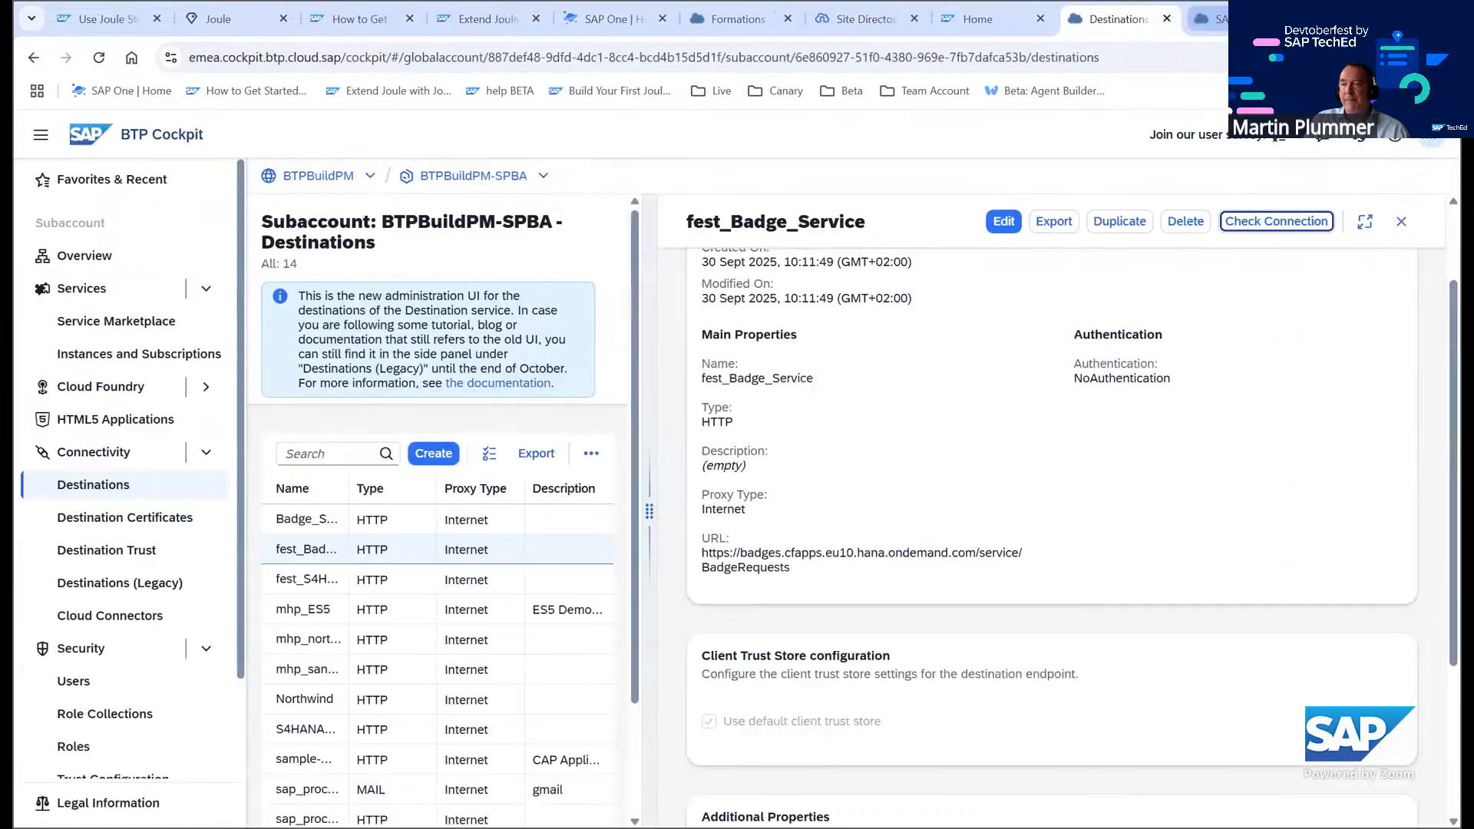
{"action": "left_click", "coordinate": [1233, 19]}
{"action": "left_click", "coordinate": [1233, 19]}
{"action": "left_click", "coordinate": [1229, 19]}
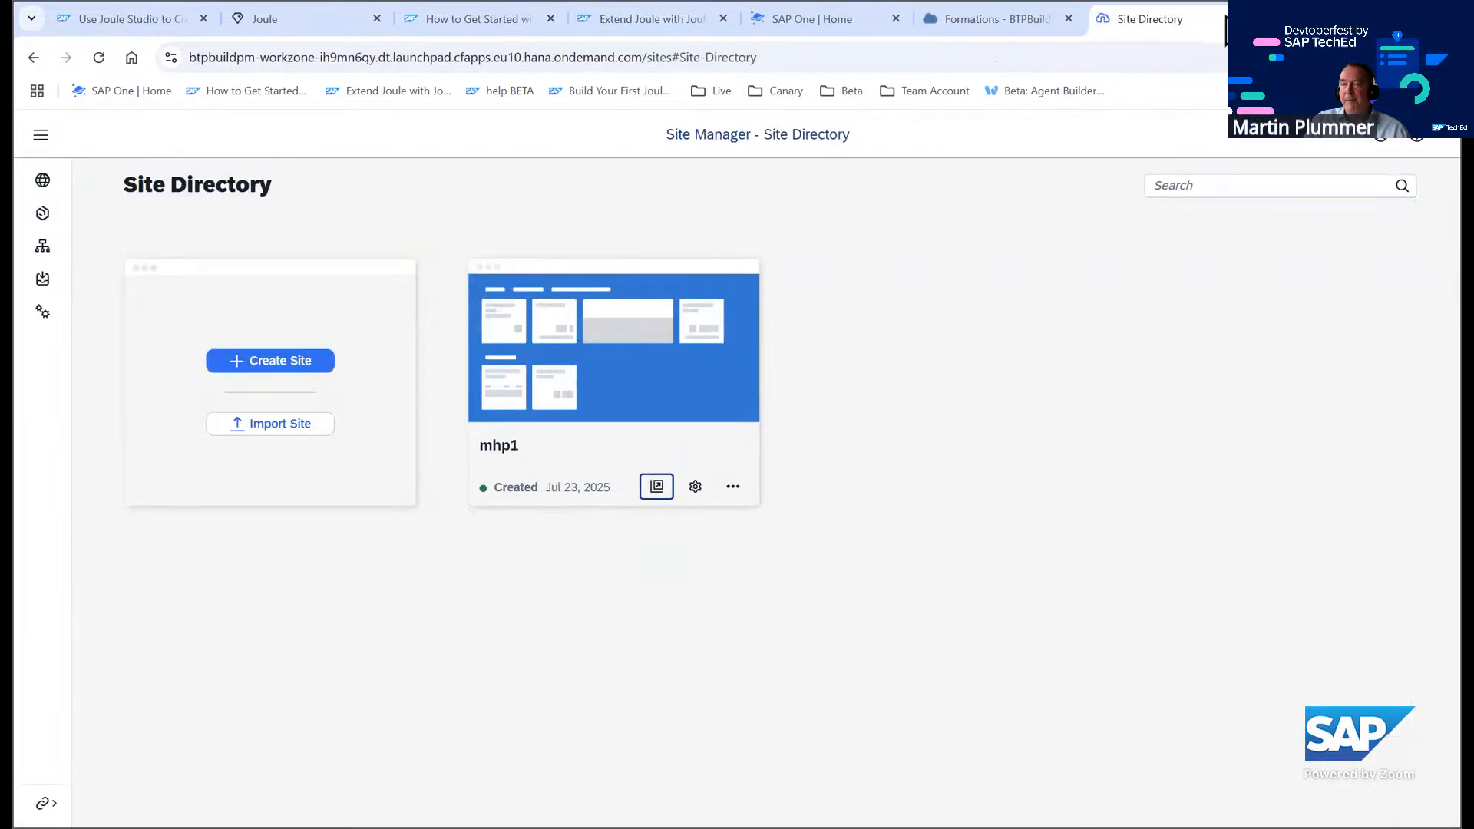
{"action": "left_click", "coordinate": [1227, 19]}
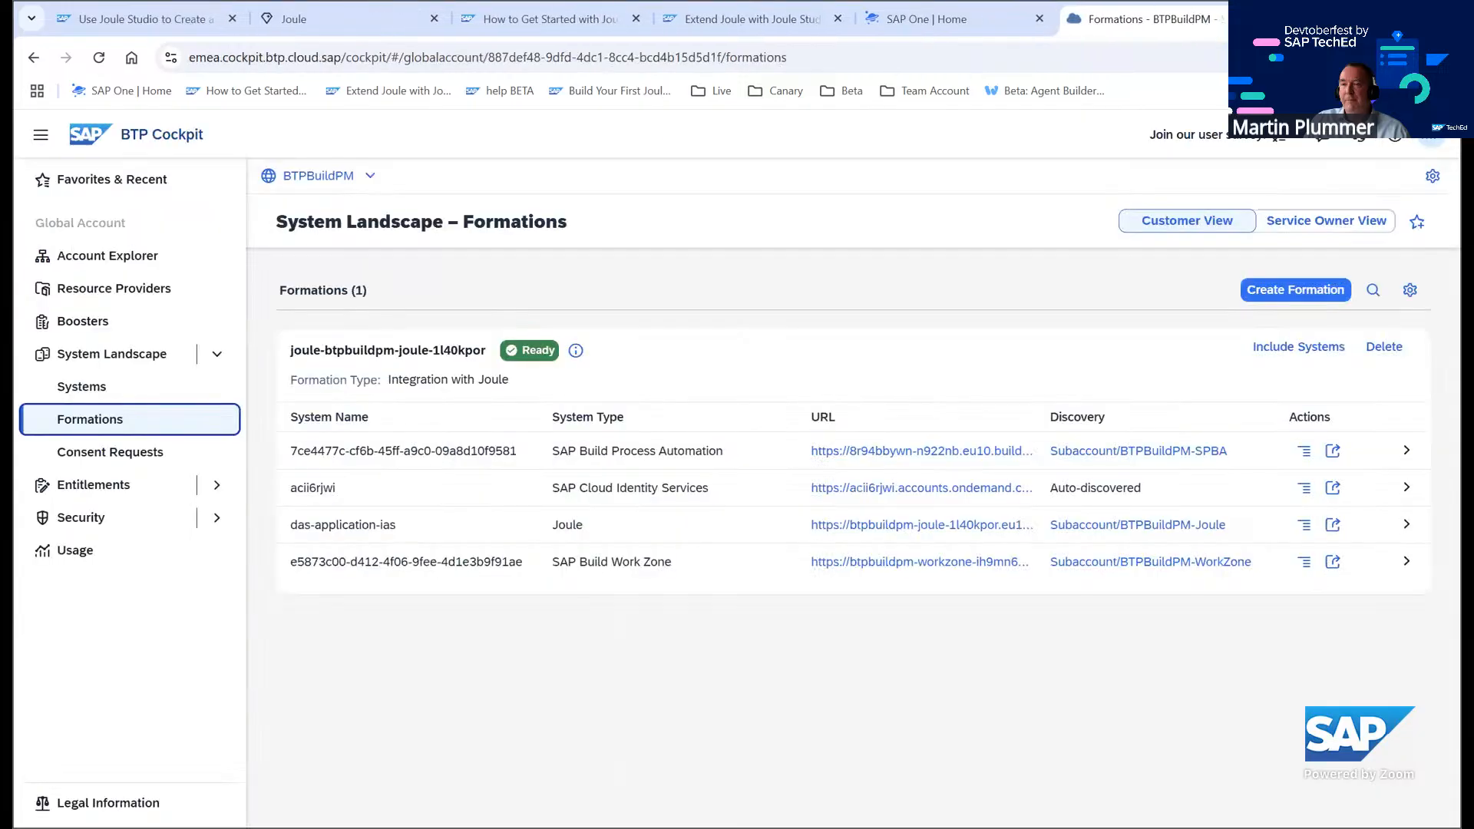
{"action": "left_click", "coordinate": [1240, 20]}
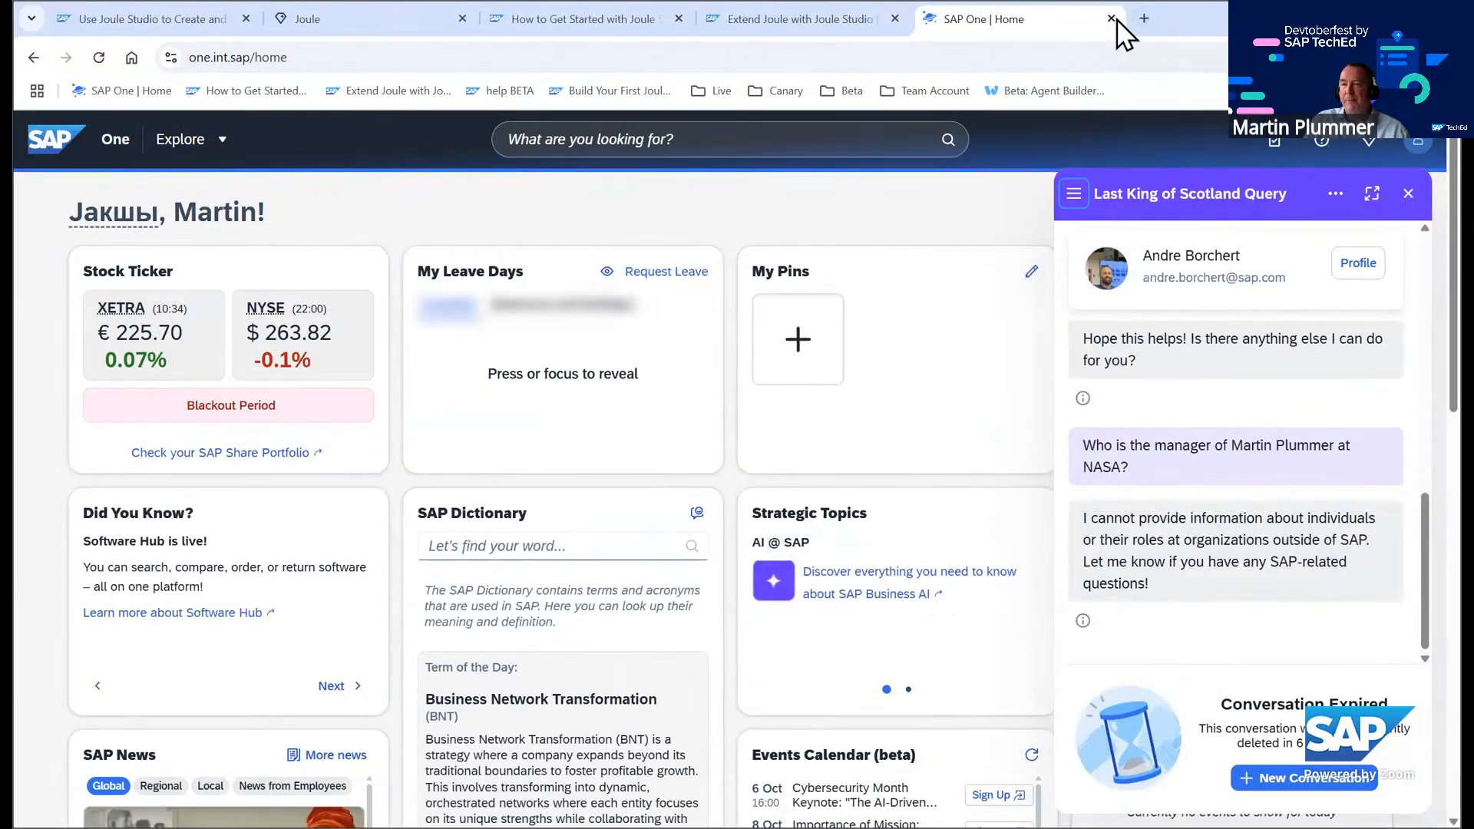
{"action": "left_click", "coordinate": [1116, 19]}
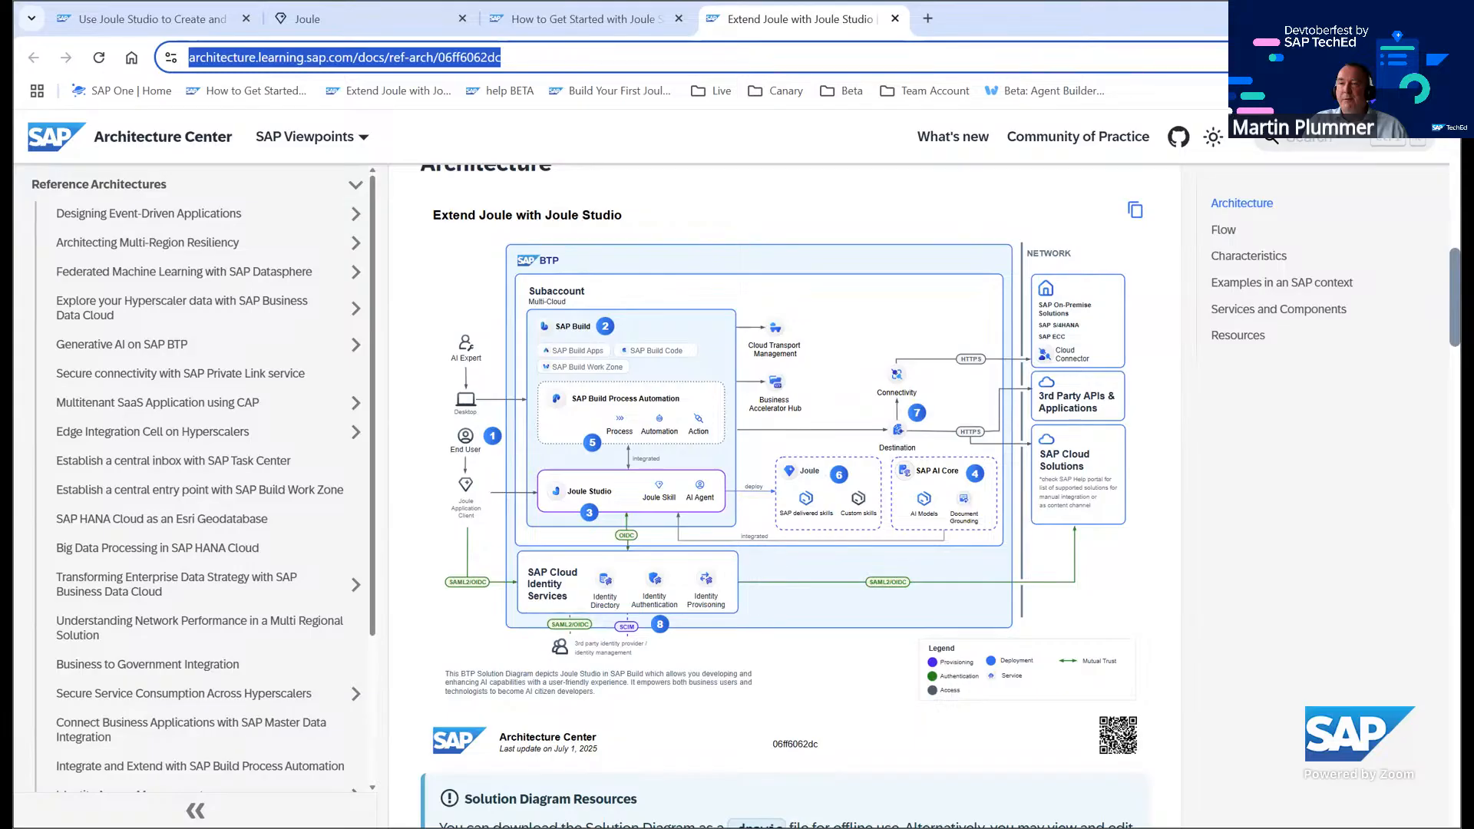
Open the Technical Enablement global account in the Canary BTP cockpit from the bookmarks
{"action": "left_click", "coordinate": [852, 90]}
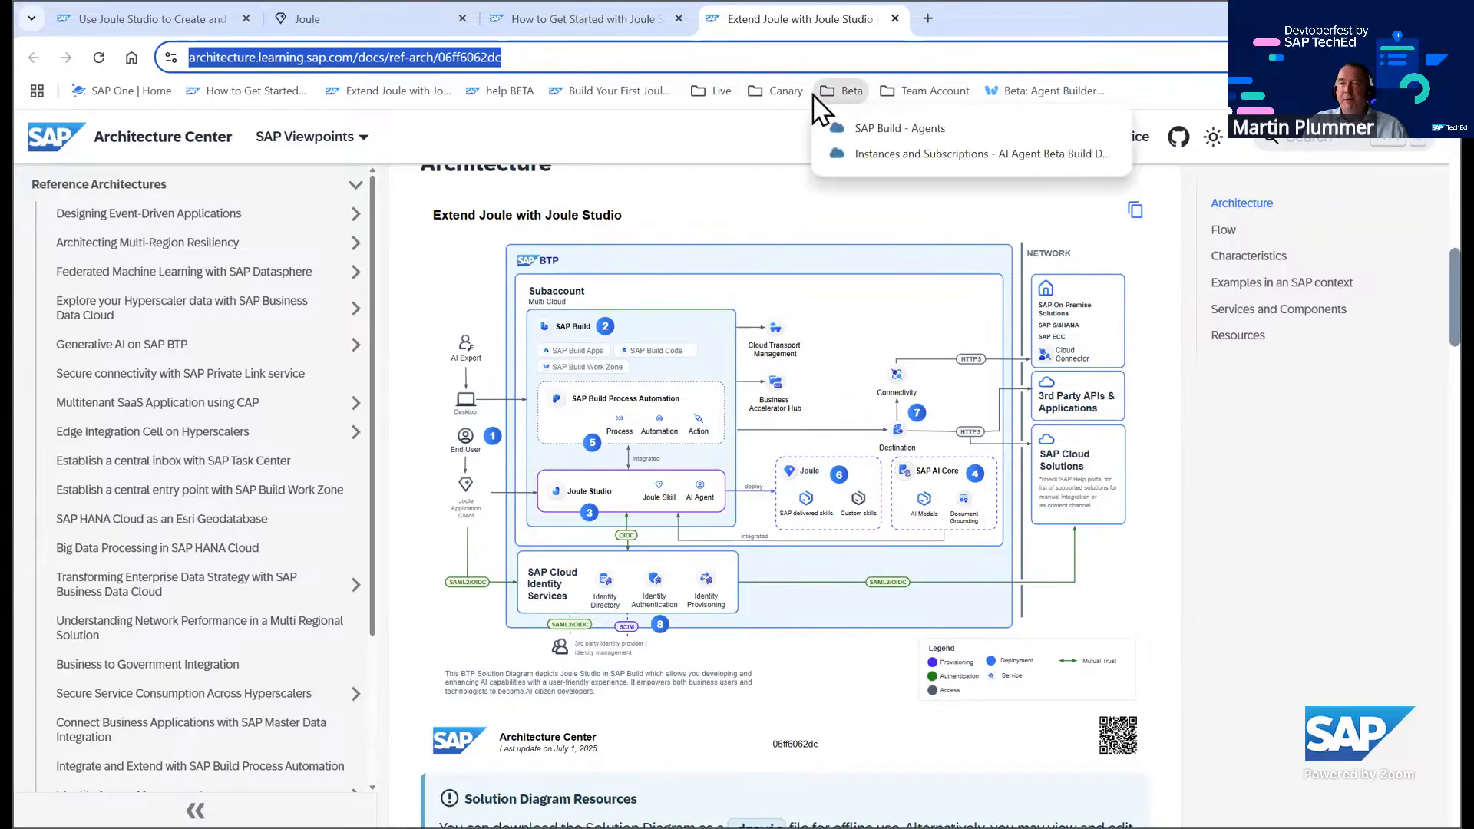
{"action": "mouse_move", "coordinate": [812, 94]}
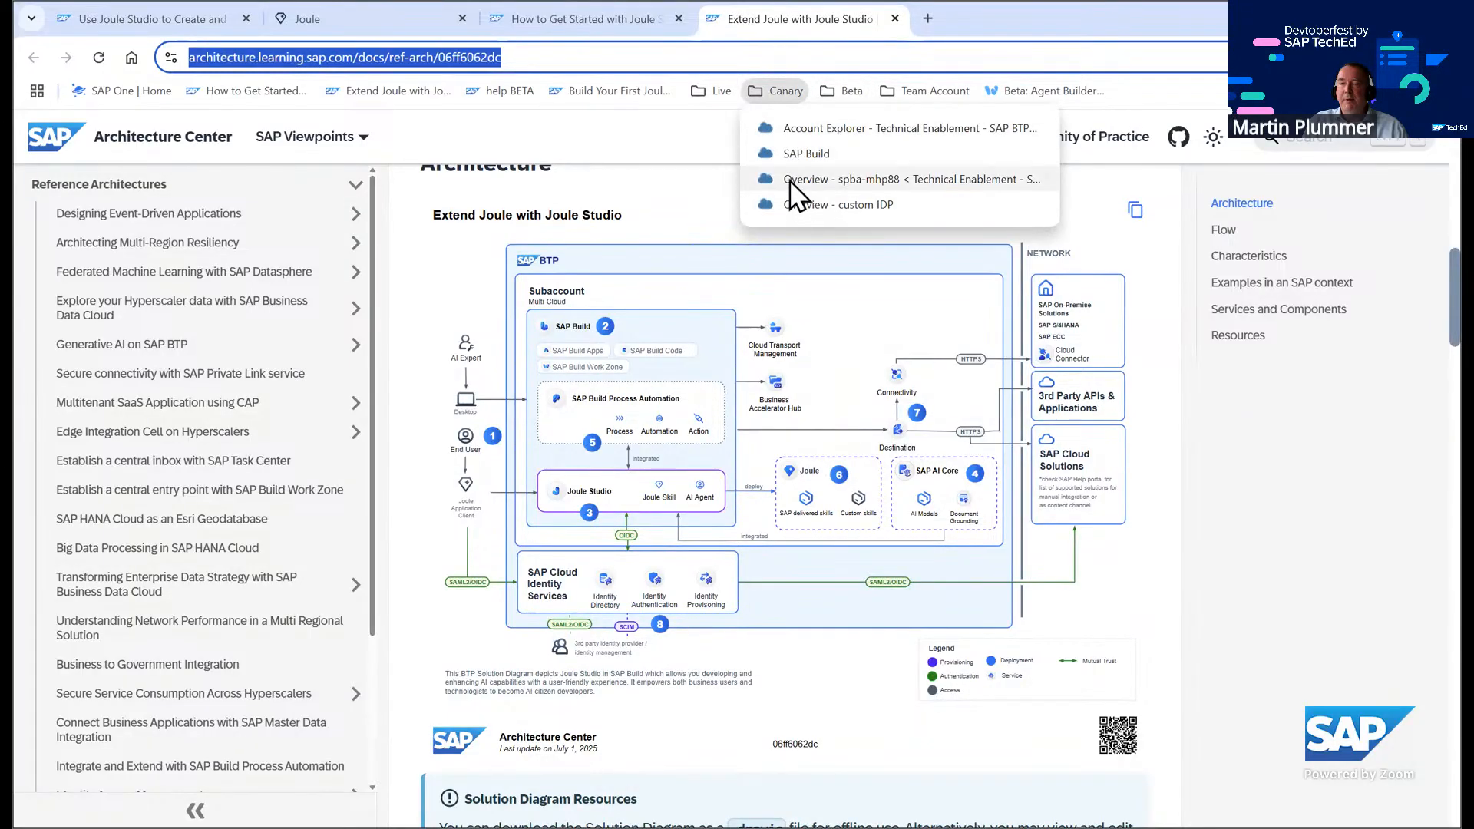
{"action": "left_click", "coordinate": [894, 197]}
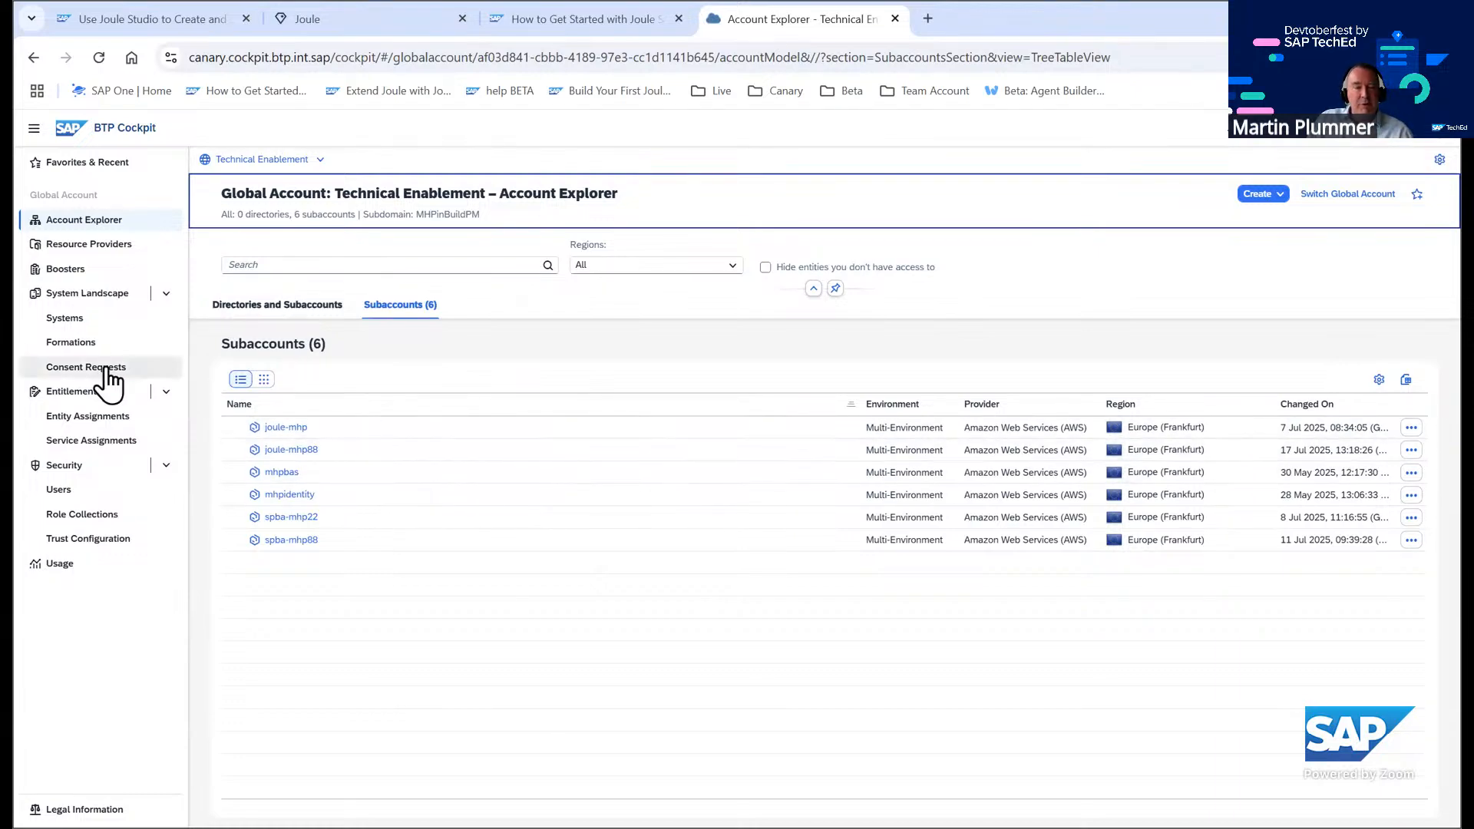
Review the formations of the Technical Enablement global account, reselecting that global account
{"action": "left_click", "coordinate": [87, 338]}
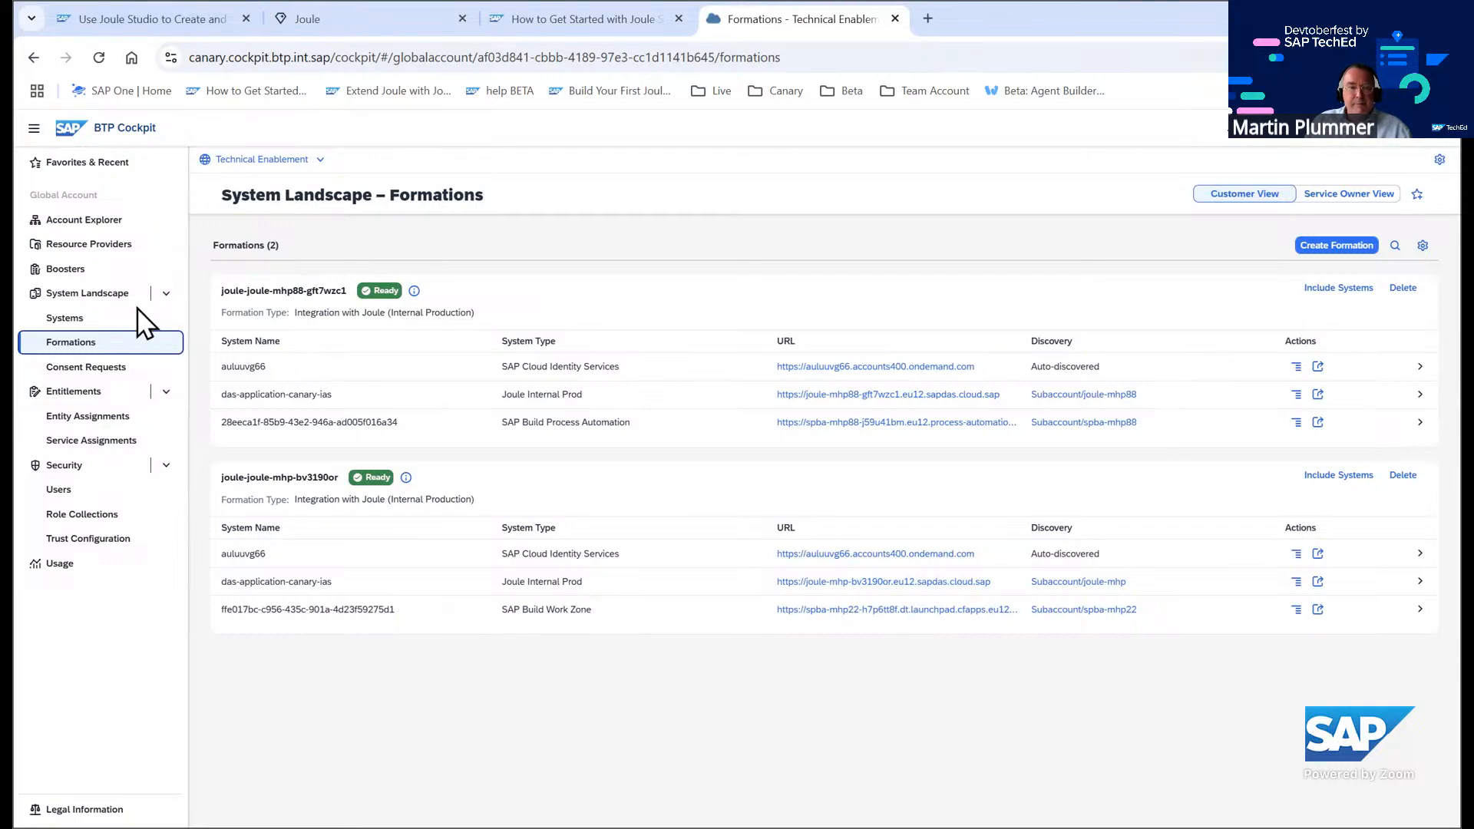
{"action": "left_click", "coordinate": [299, 163]}
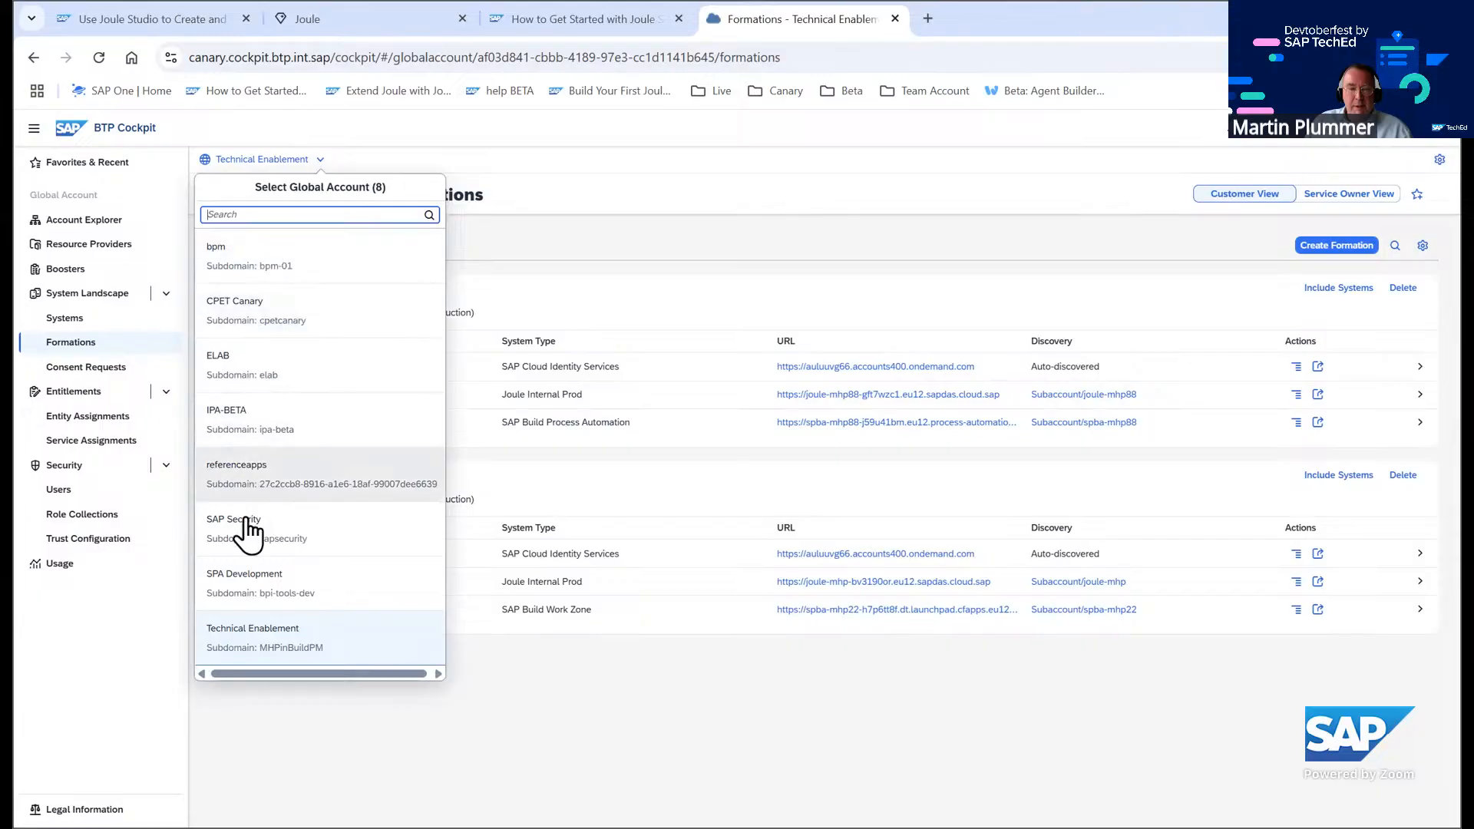
{"action": "left_click", "coordinate": [100, 633]}
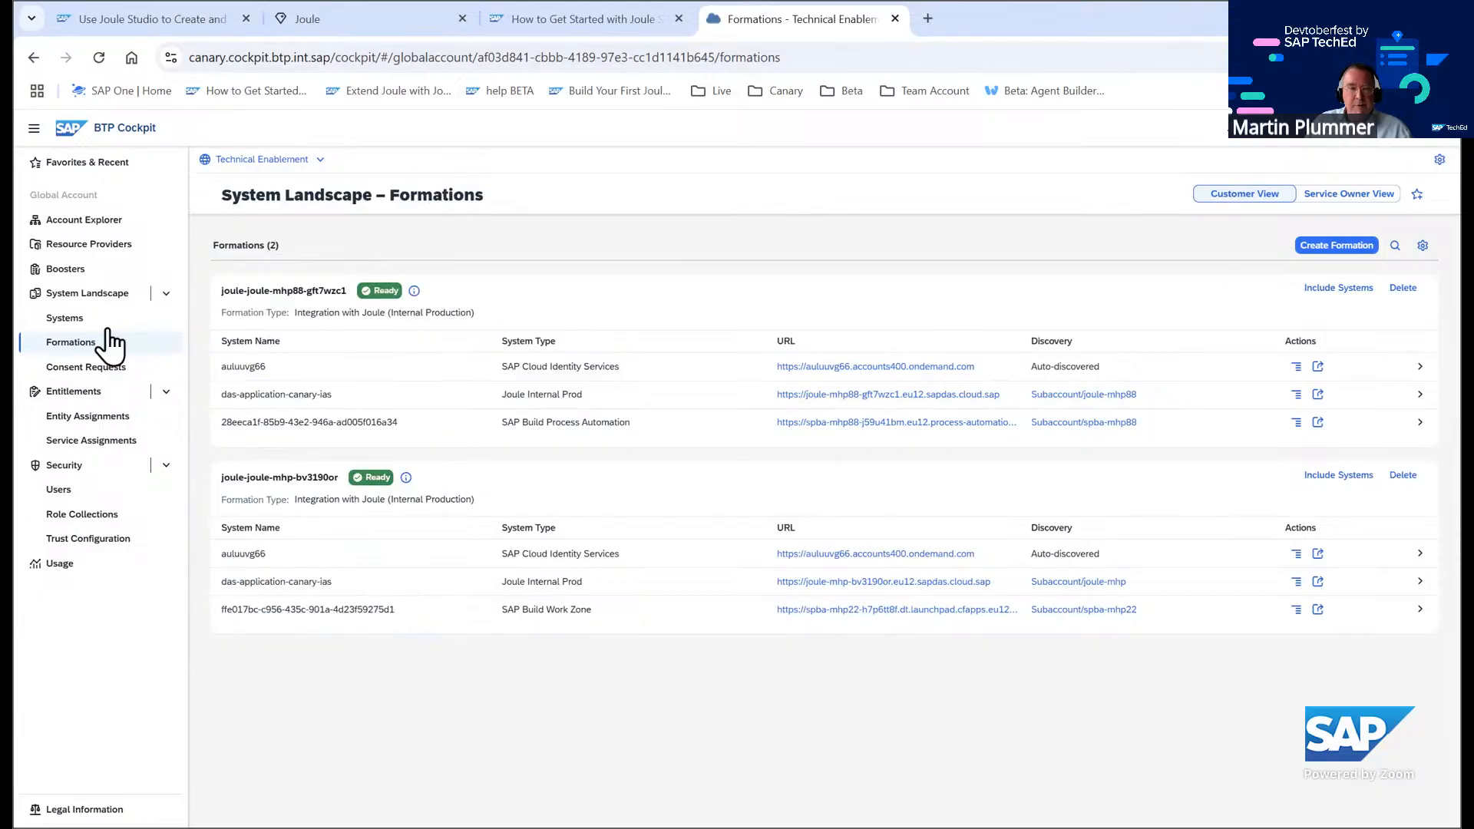
Open the spba-mhp22 subaccount's SAP Build Process Automation subscription from its instances and subscriptions
{"action": "left_click", "coordinate": [104, 219]}
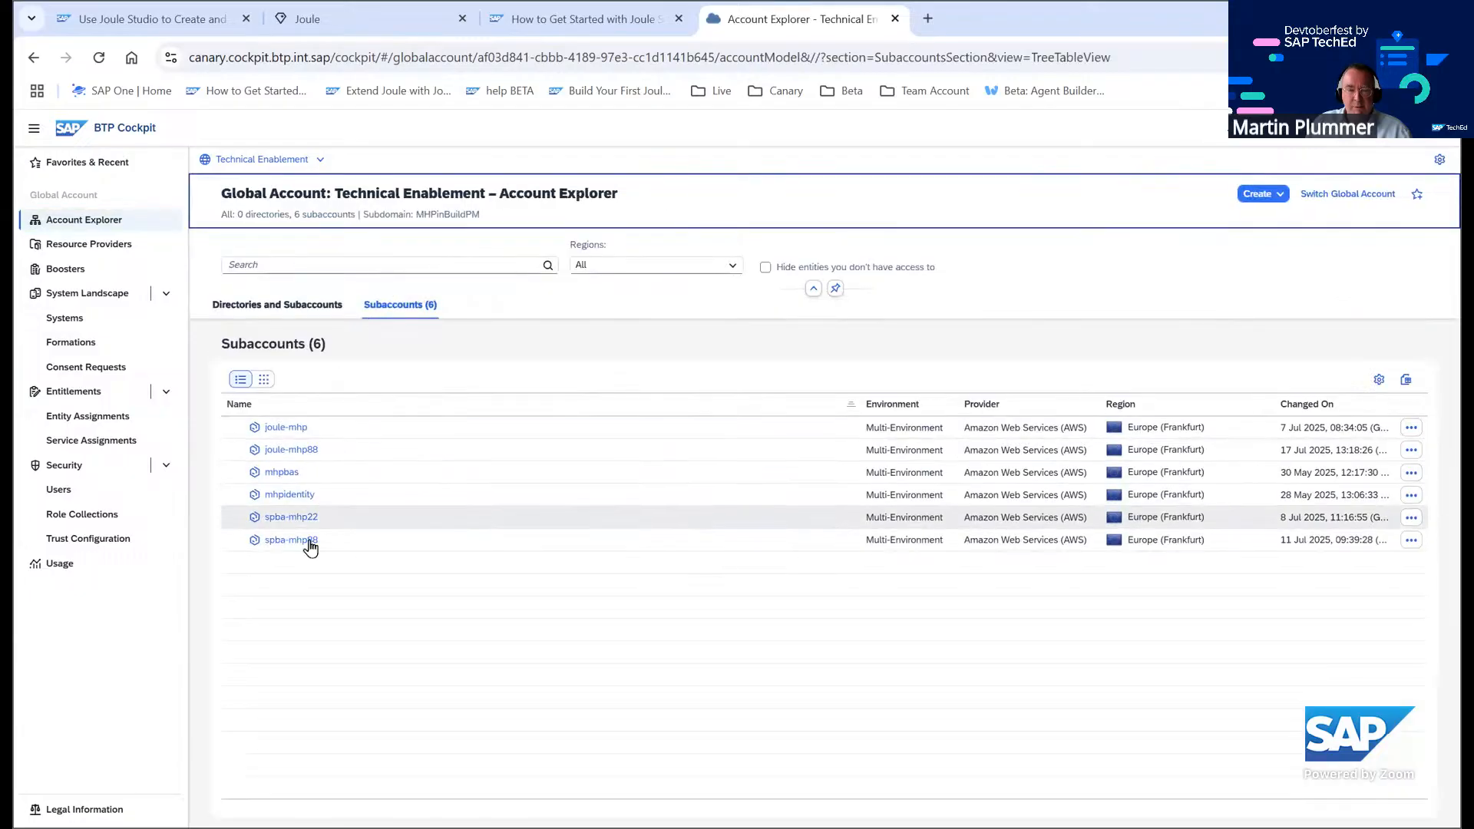
{"action": "left_click", "coordinate": [292, 517]}
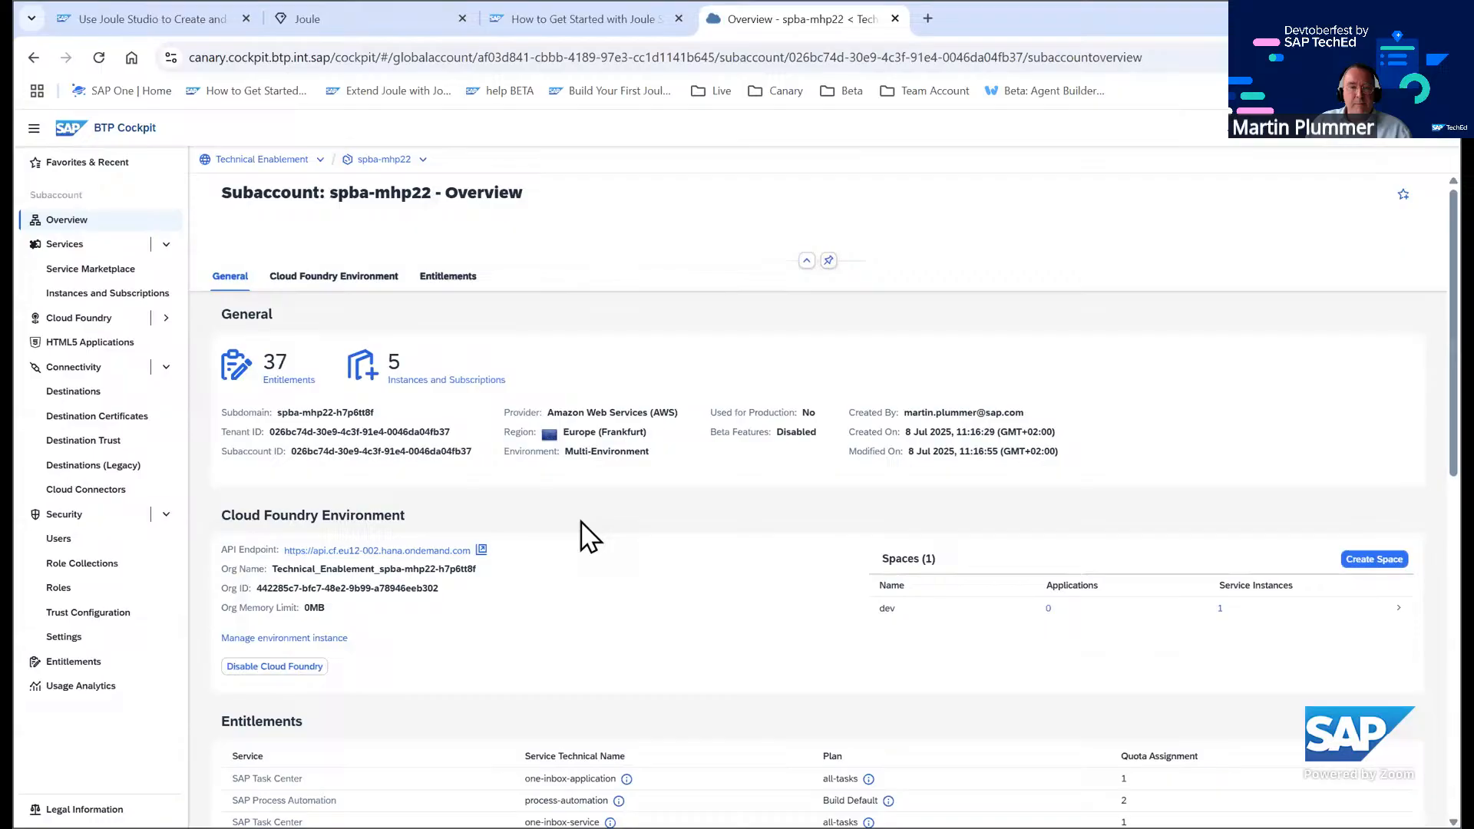
{"action": "left_click", "coordinate": [446, 379]}
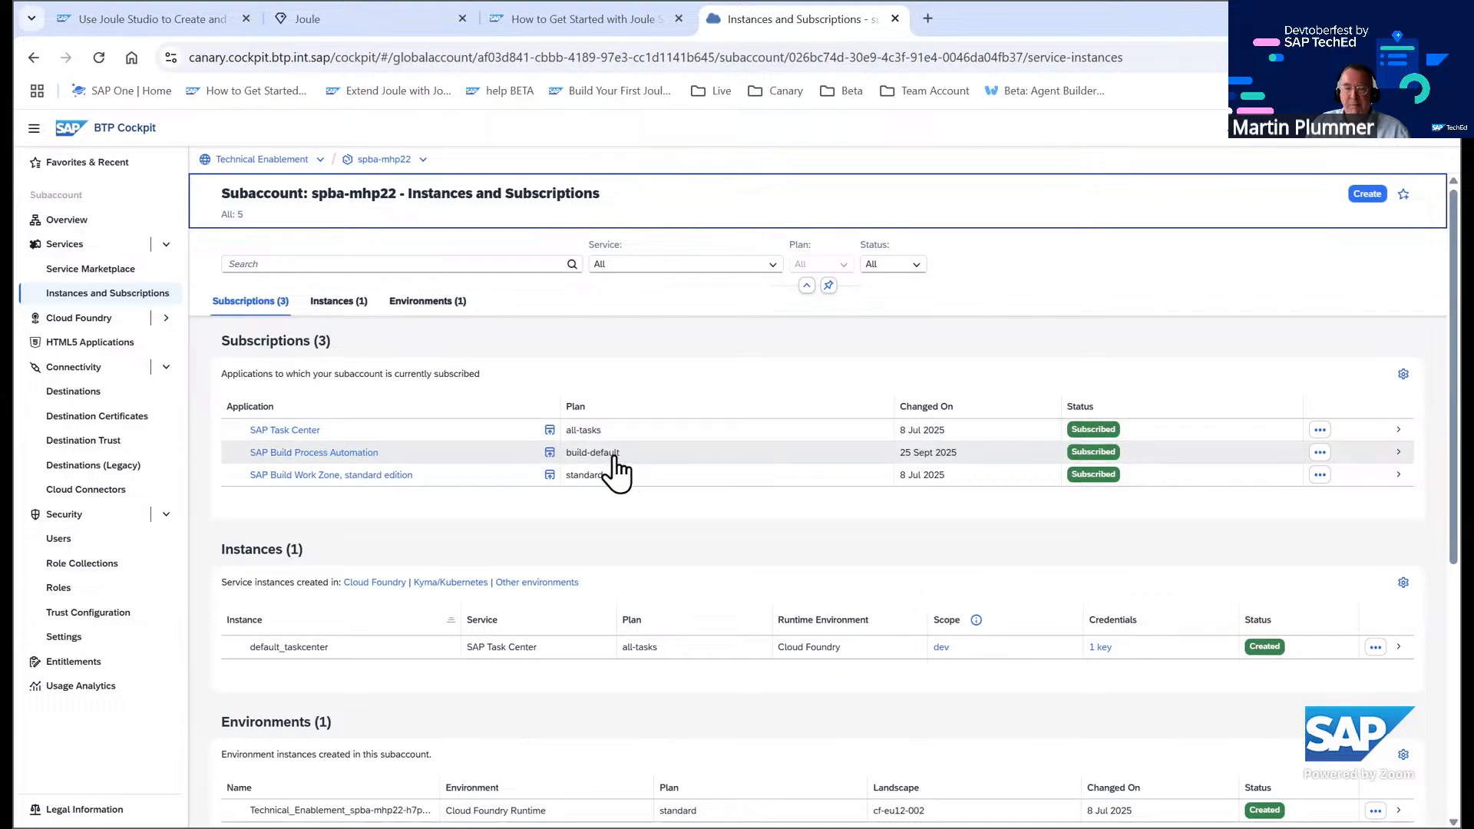
{"action": "left_click", "coordinate": [343, 453]}
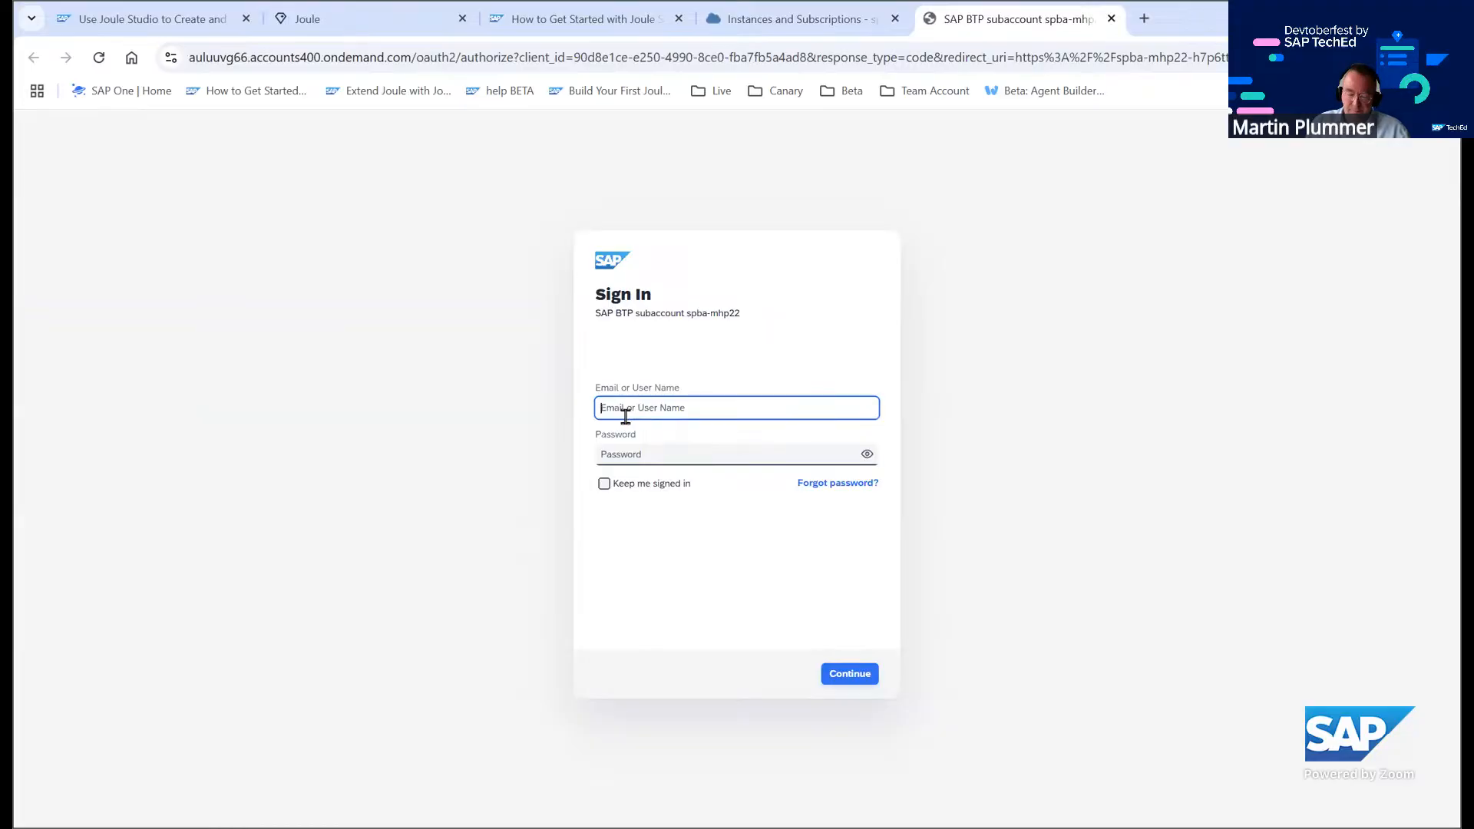
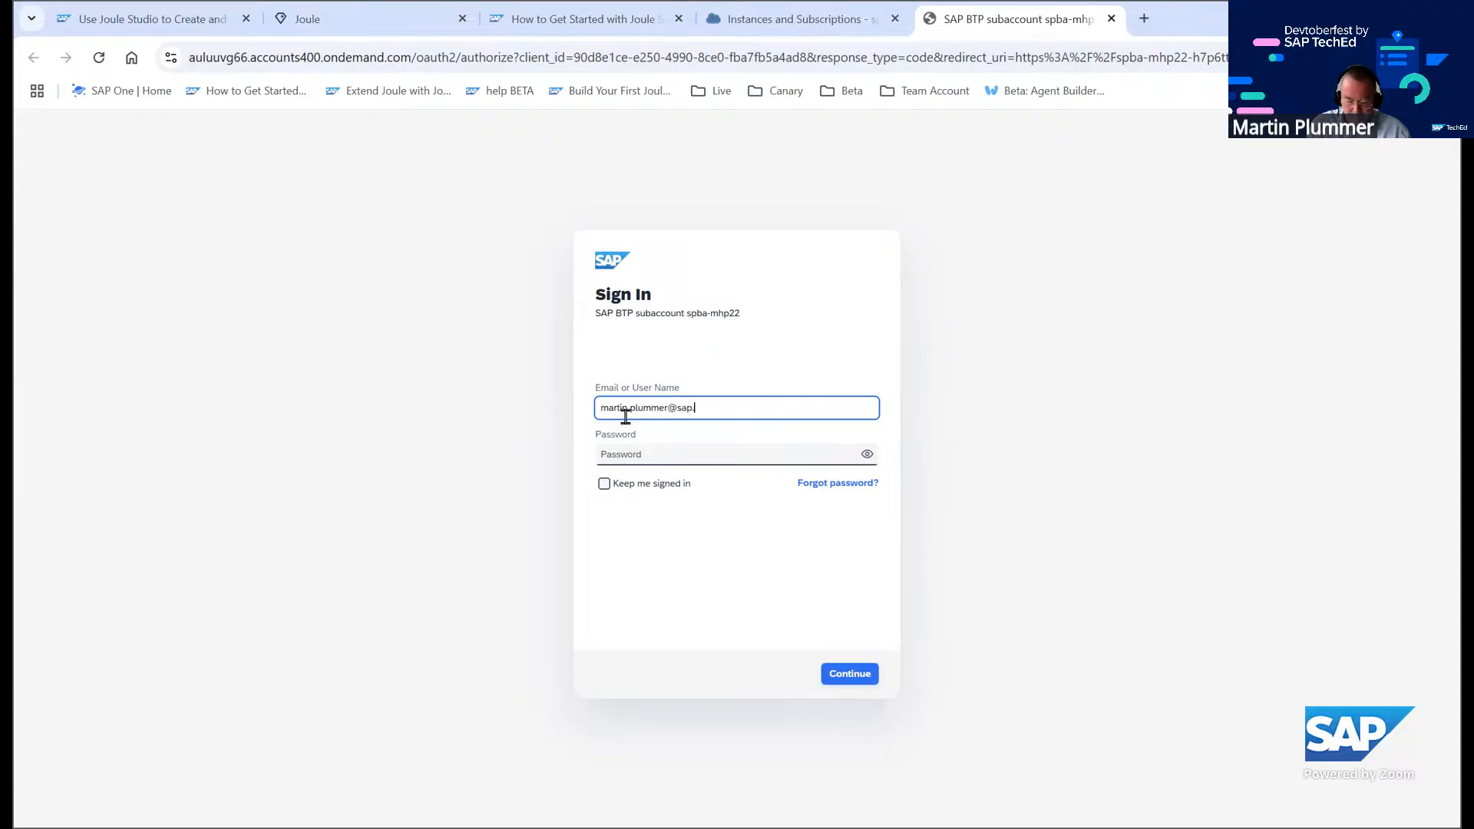
Enter the user's e-mail address on the SAP BTP subaccount spba-mhp22 sign-in page
{"action": "key", "text": "Tab"}
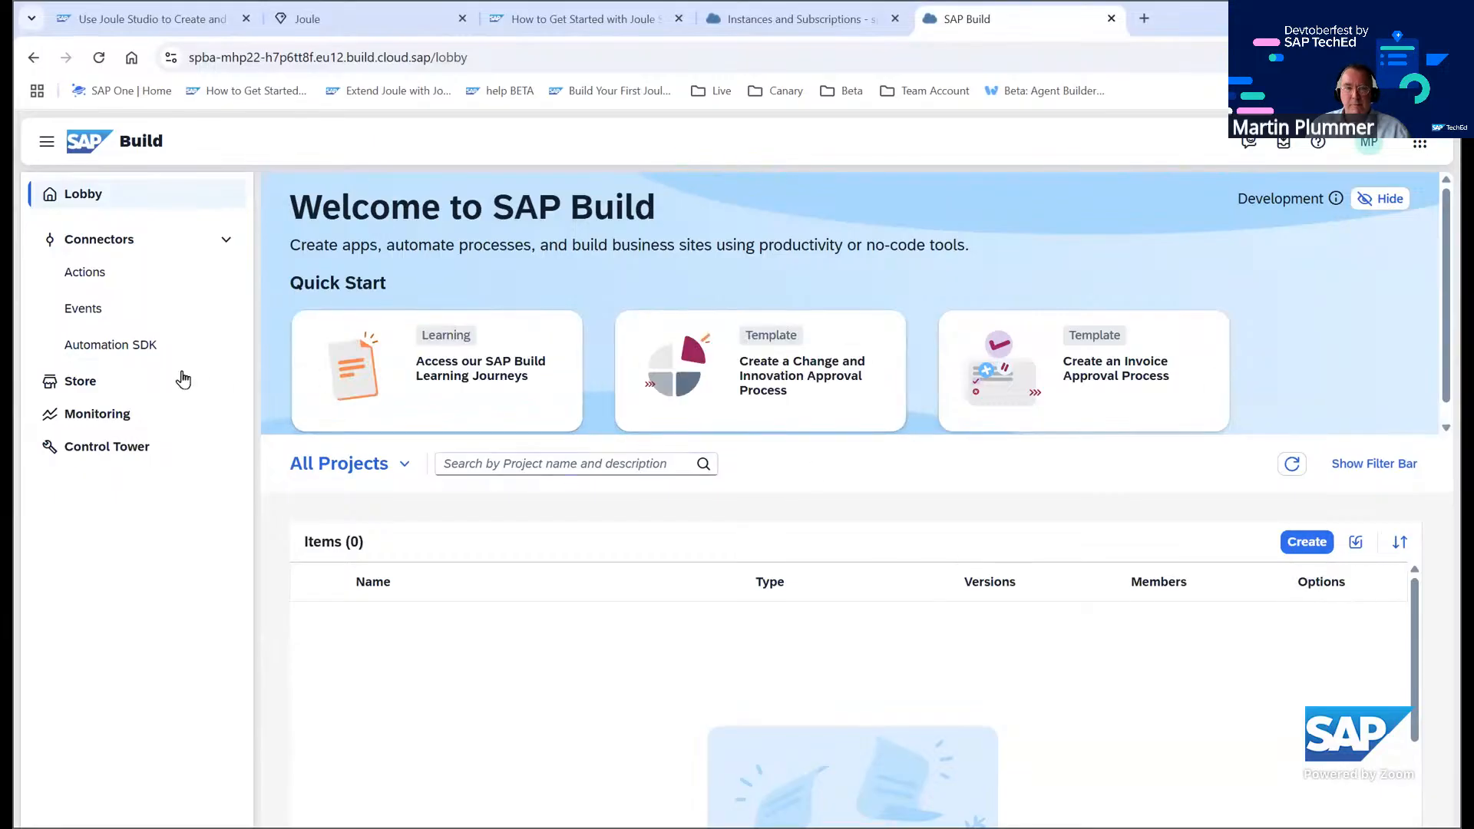
Open the Create Project dialog to check the Joule Skill option, then cancel it
{"action": "left_click", "coordinate": [1310, 543]}
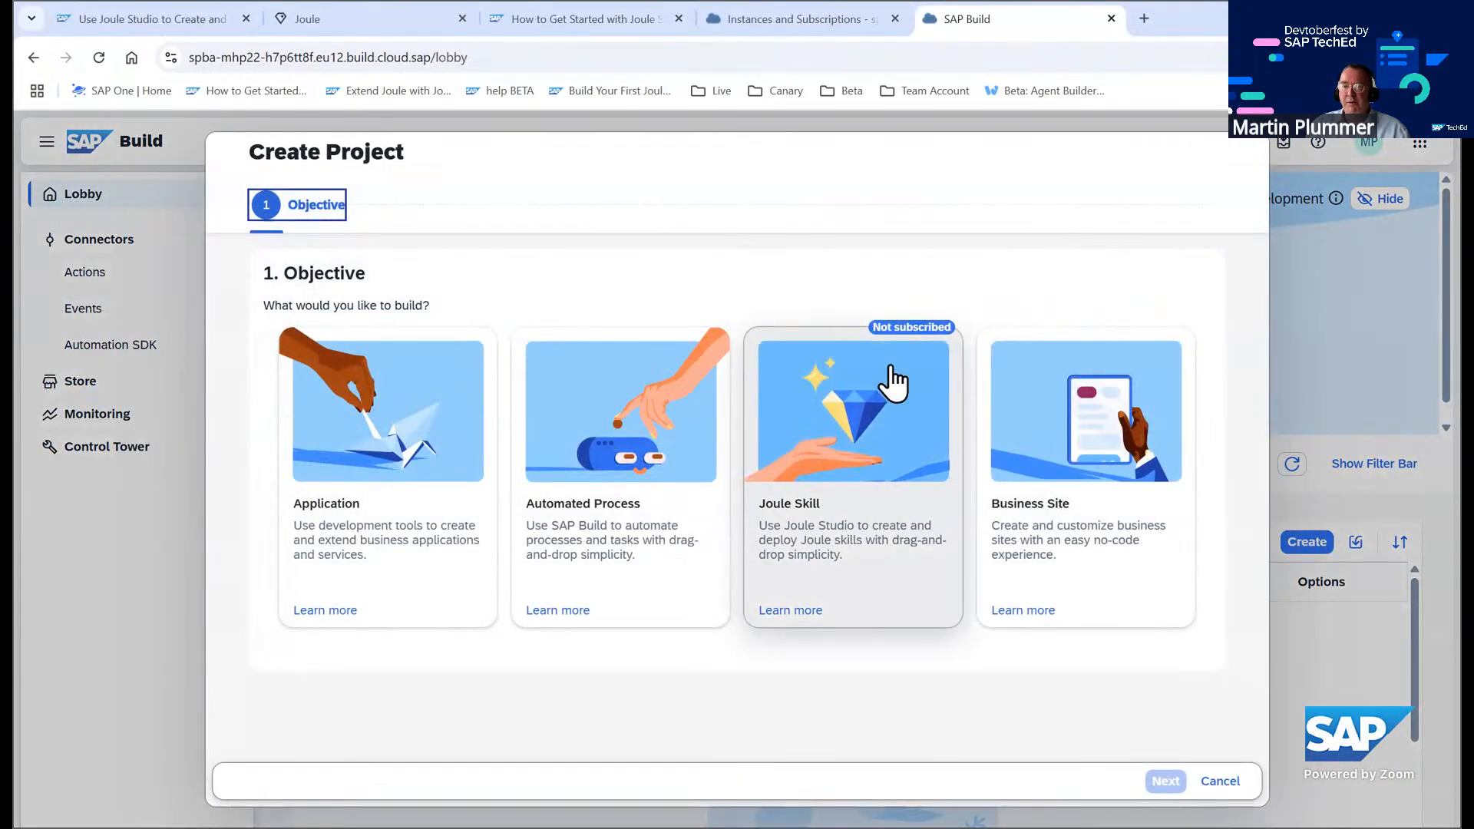
{"action": "left_click", "coordinate": [1233, 791]}
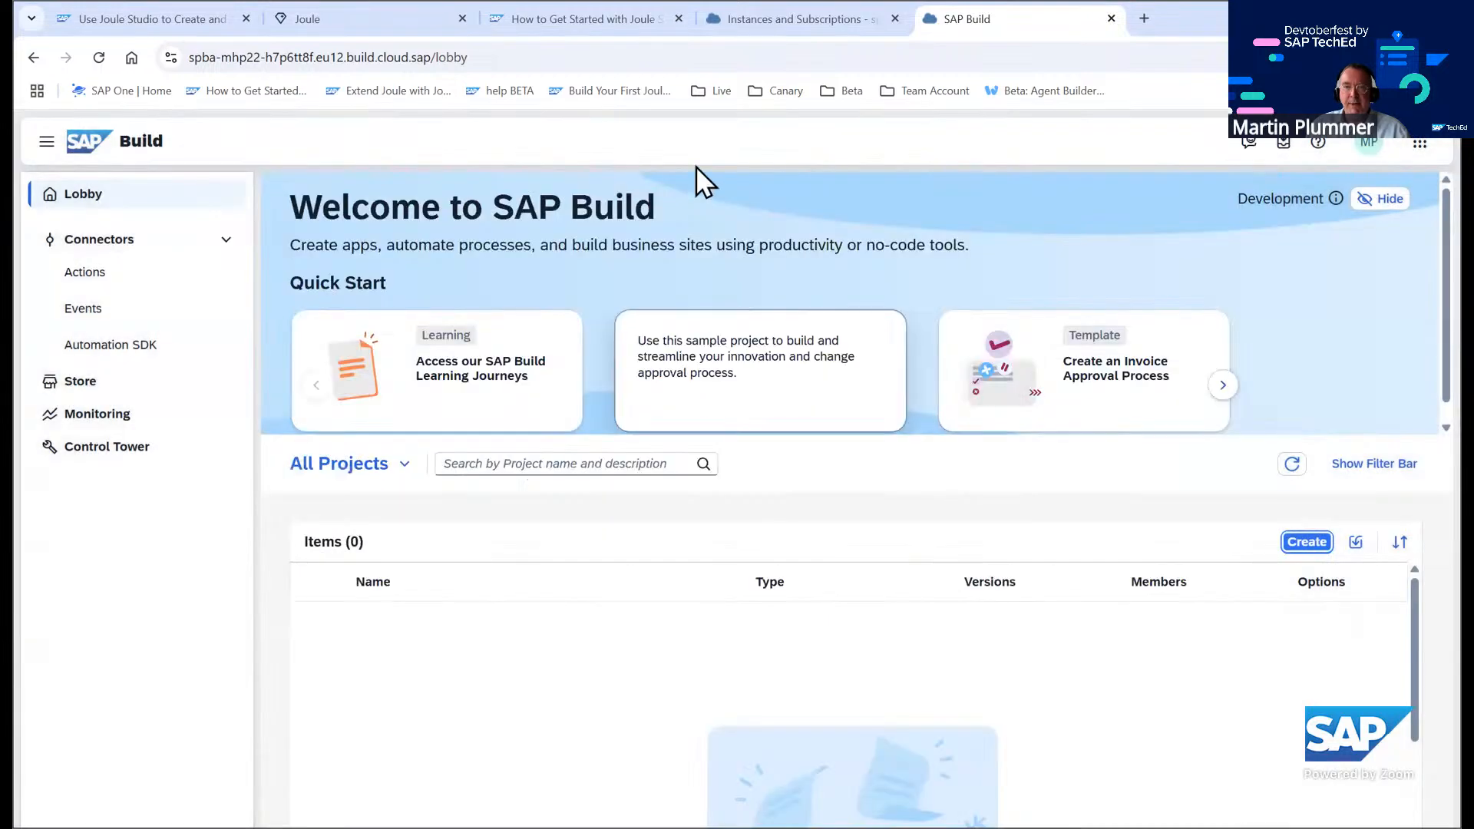
Return to the cockpit's Formations page and include systems in joule-joule-mhp-bv3190or, filtered to SAP Build Process Automation
{"action": "left_click", "coordinate": [758, 28]}
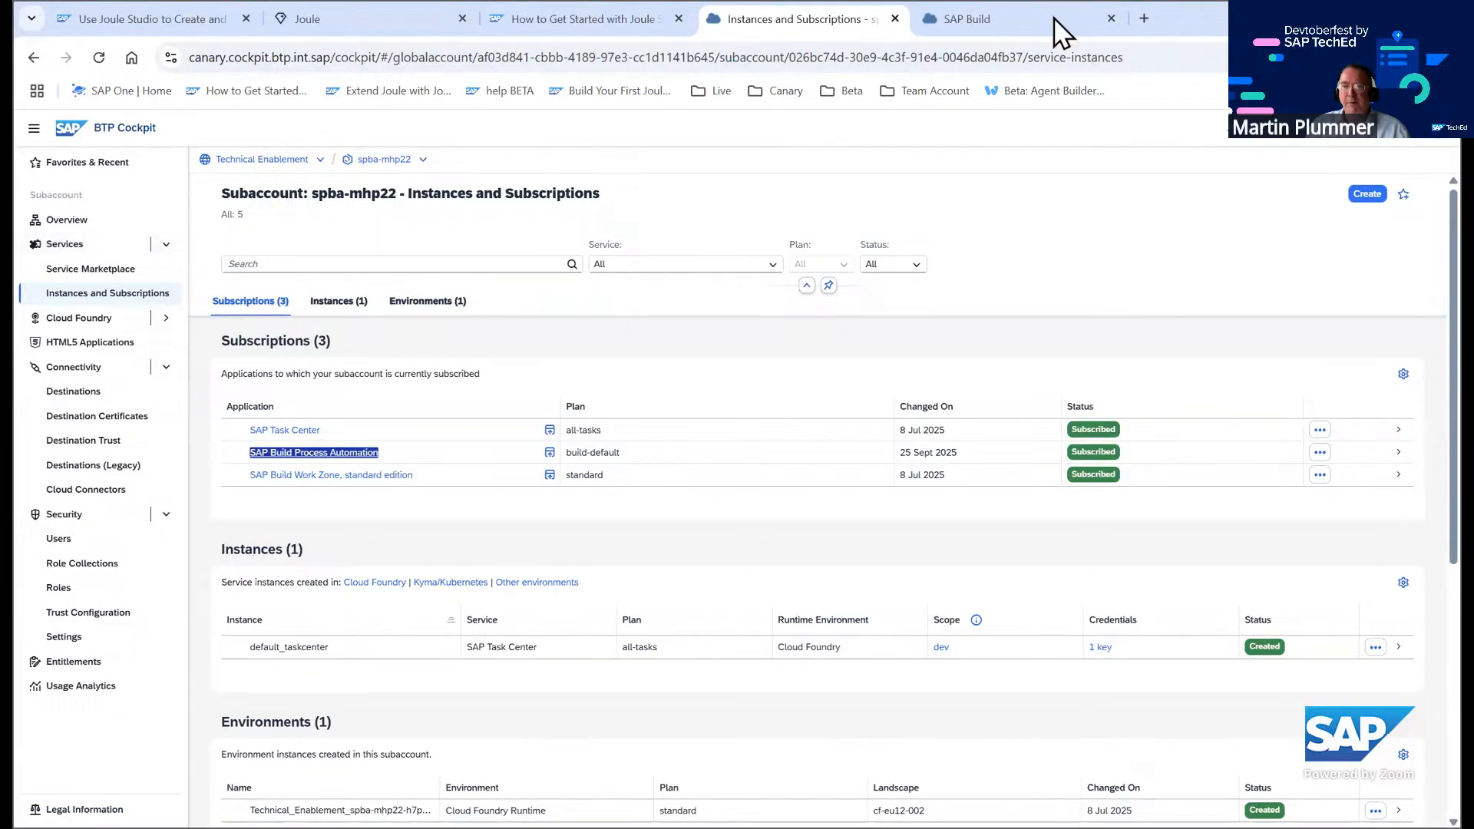
{"action": "left_click", "coordinate": [606, 20]}
{"action": "left_click", "coordinate": [755, 18]}
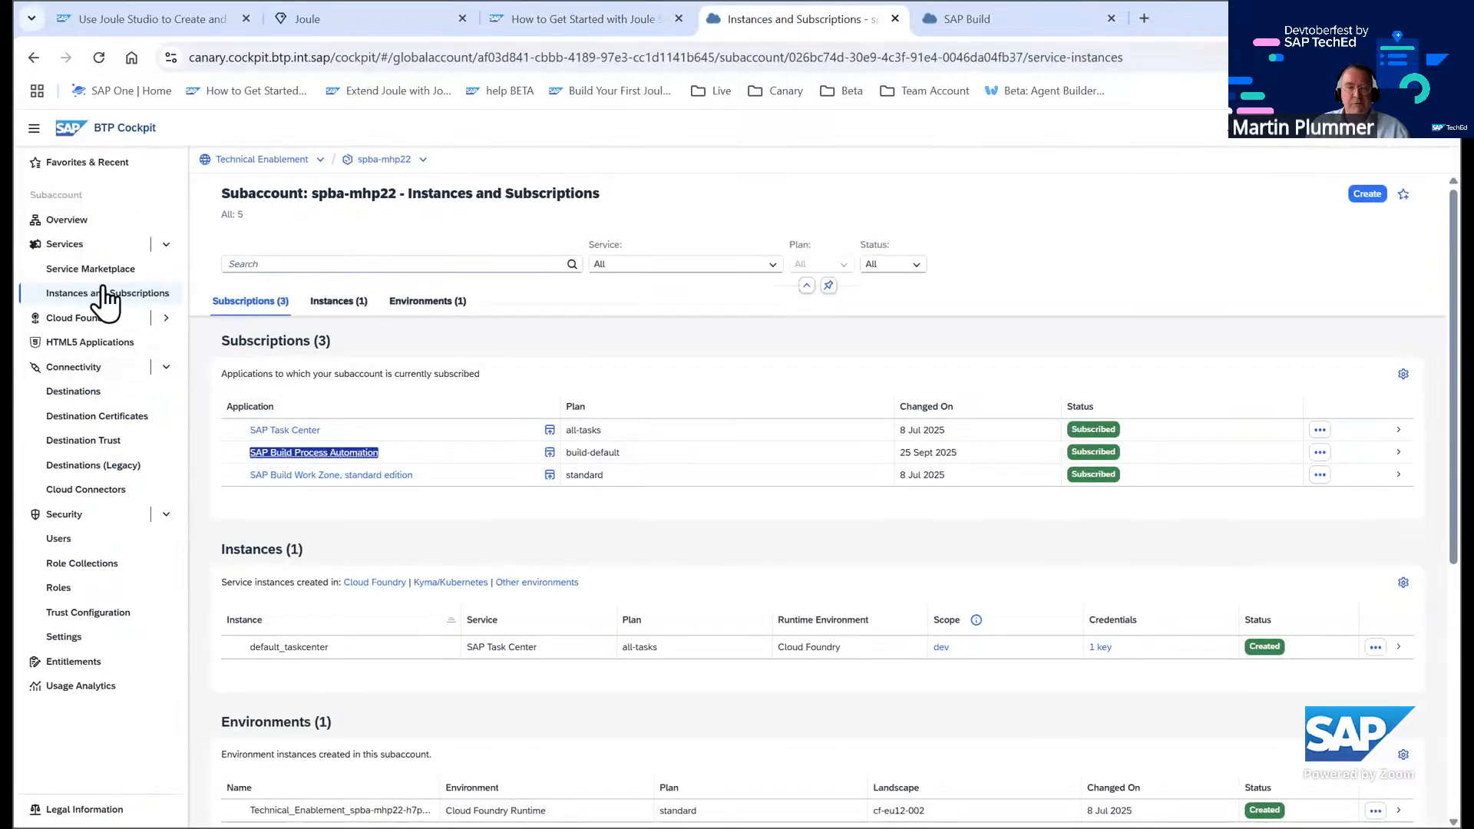
{"action": "left_click", "coordinate": [104, 342]}
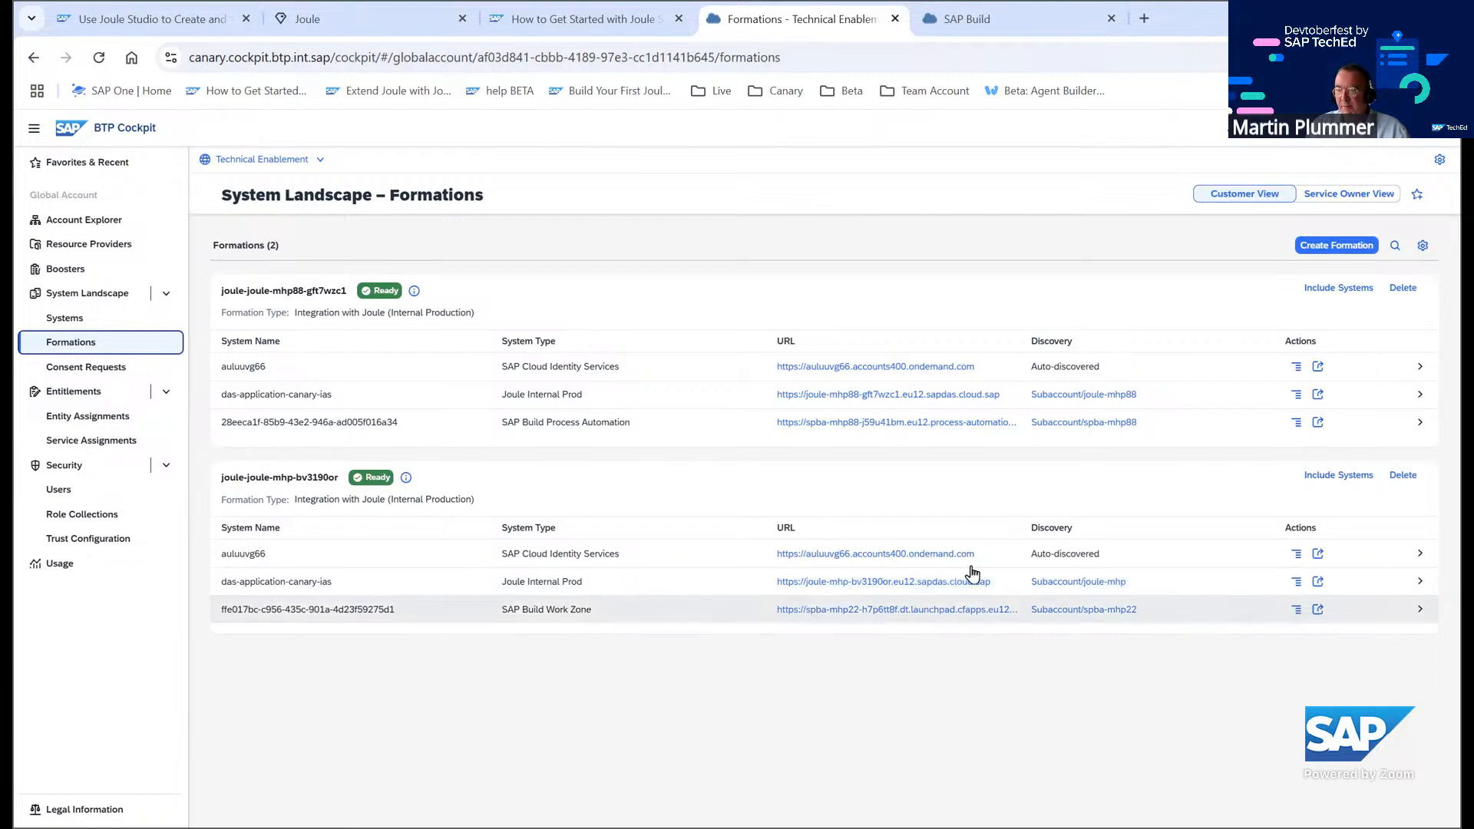
{"action": "left_click", "coordinate": [1337, 479]}
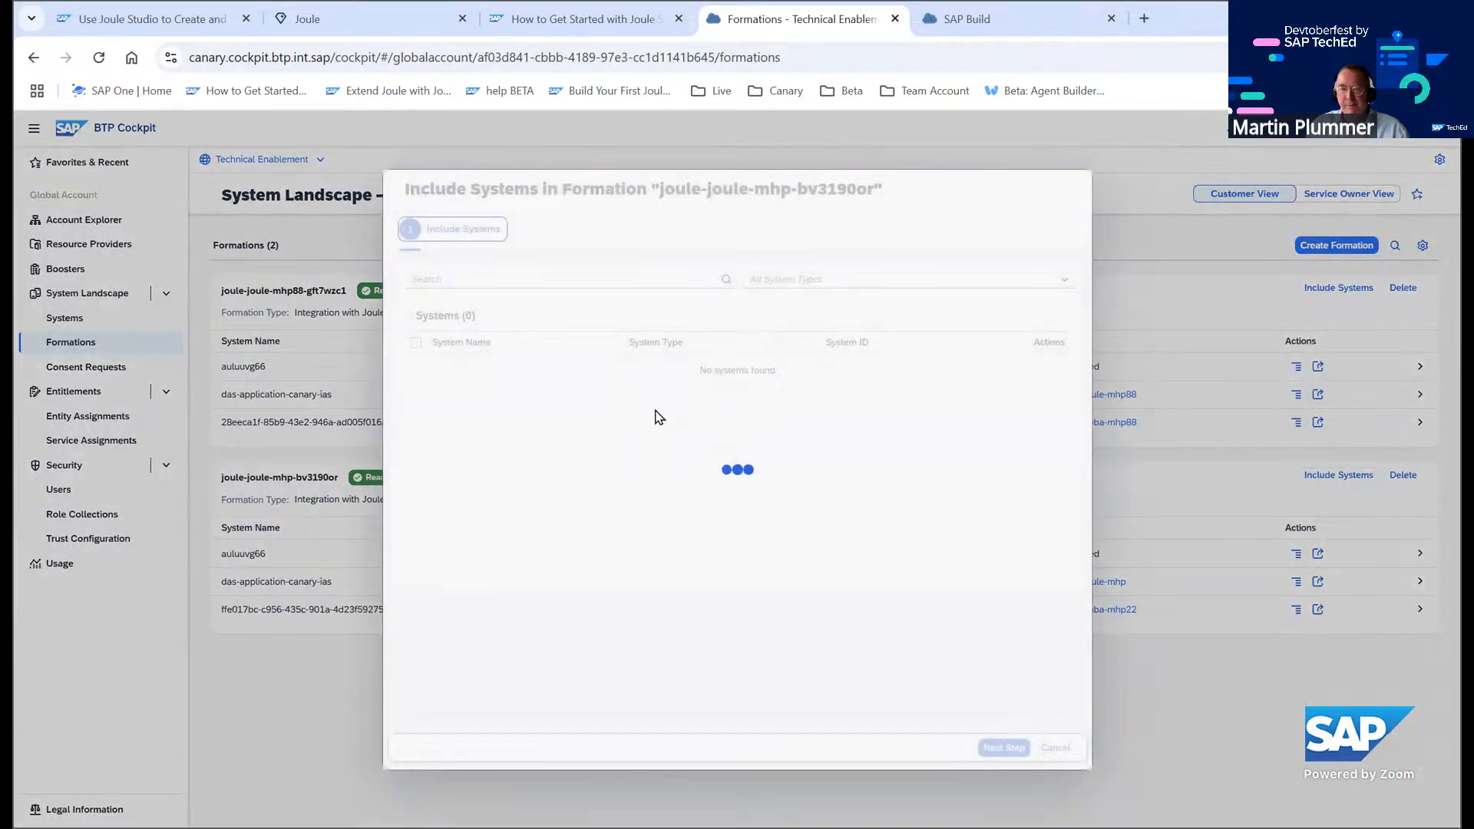
{"action": "left_click", "coordinate": [1060, 285]}
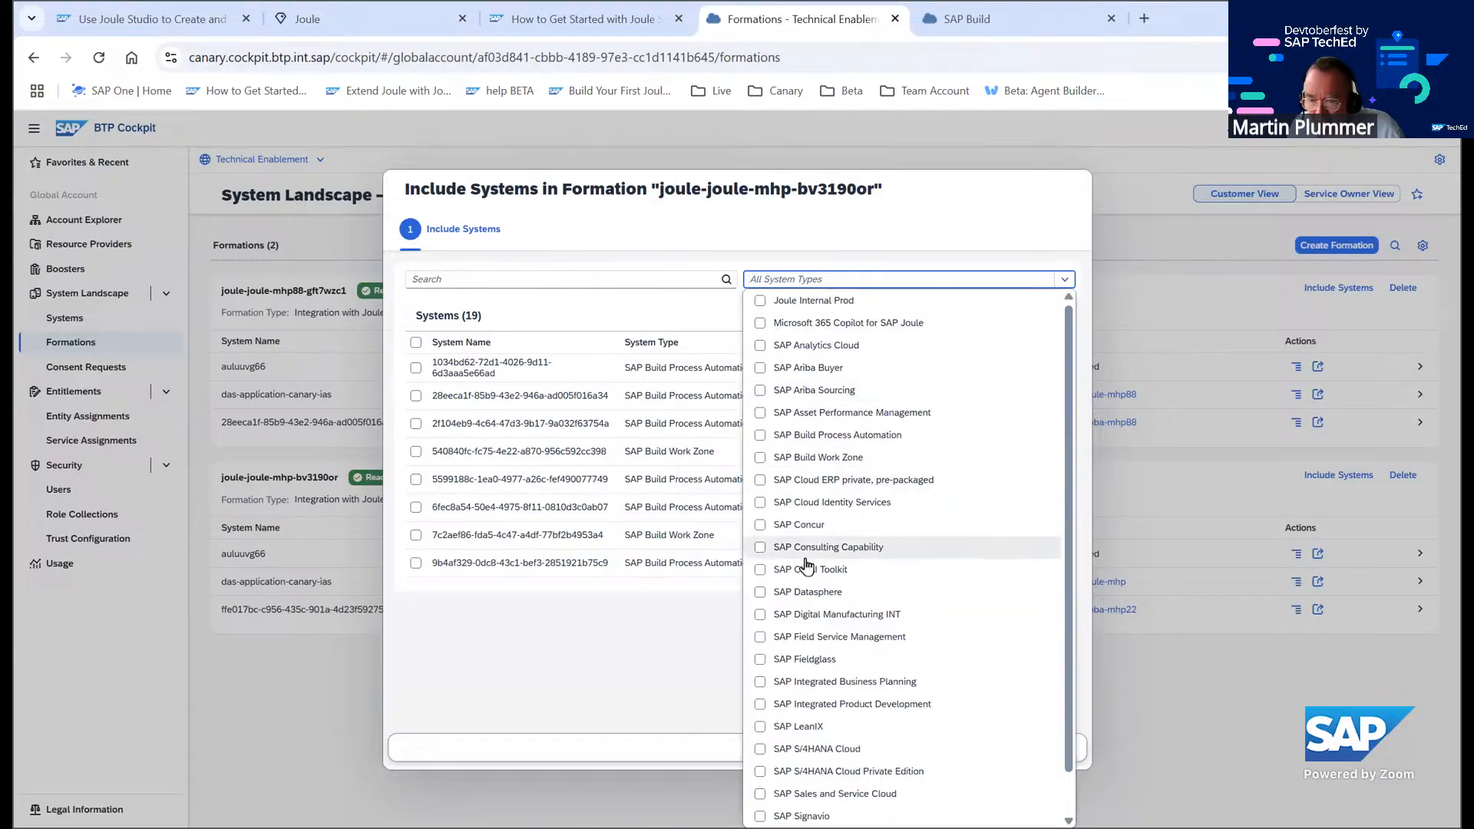
{"action": "scroll", "coordinate": [806, 566], "scroll_direction": "down", "scroll_amount": 1}
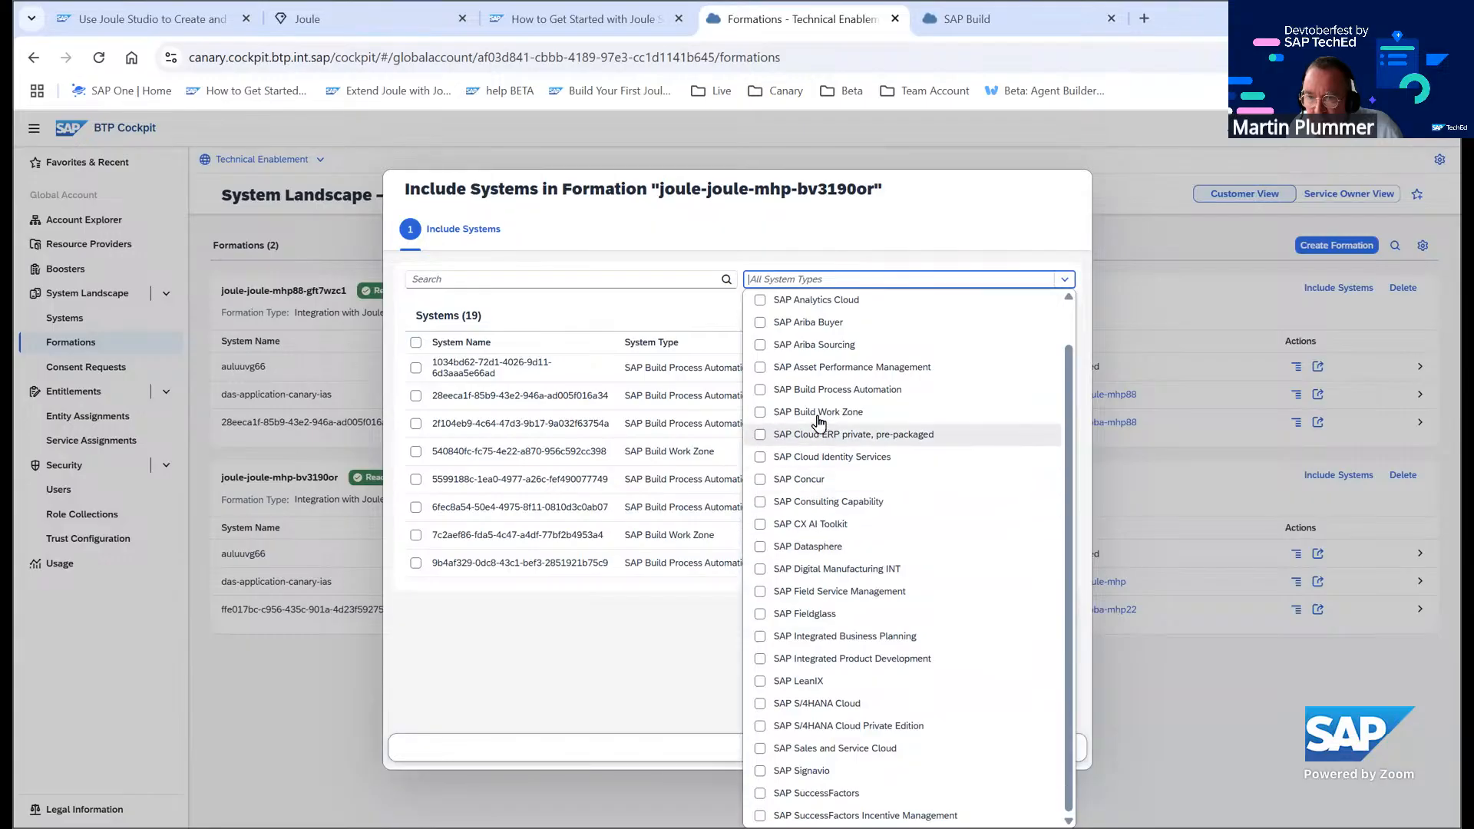
{"action": "left_click", "coordinate": [761, 391]}
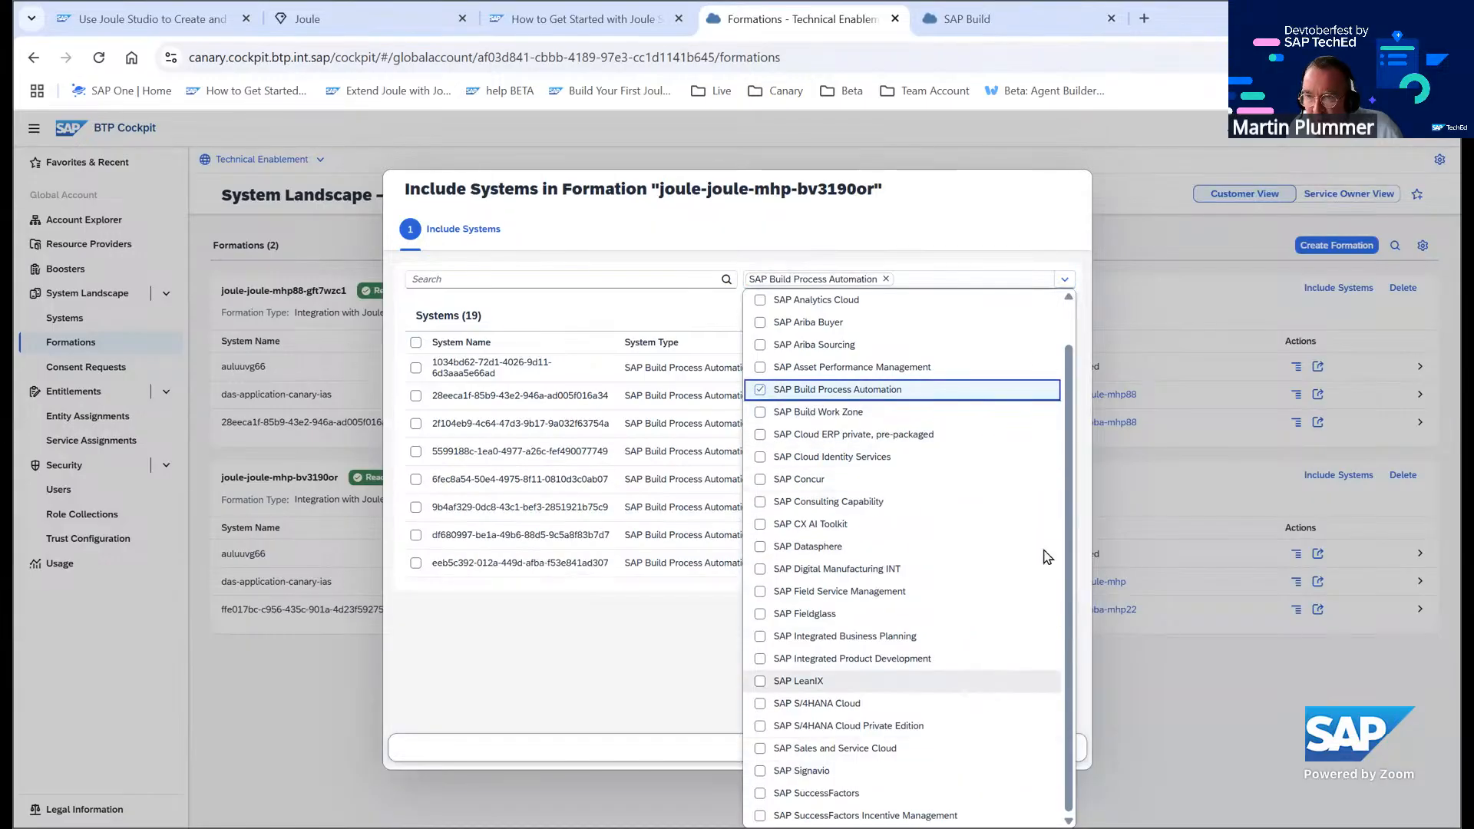
{"action": "left_click", "coordinate": [1144, 225]}
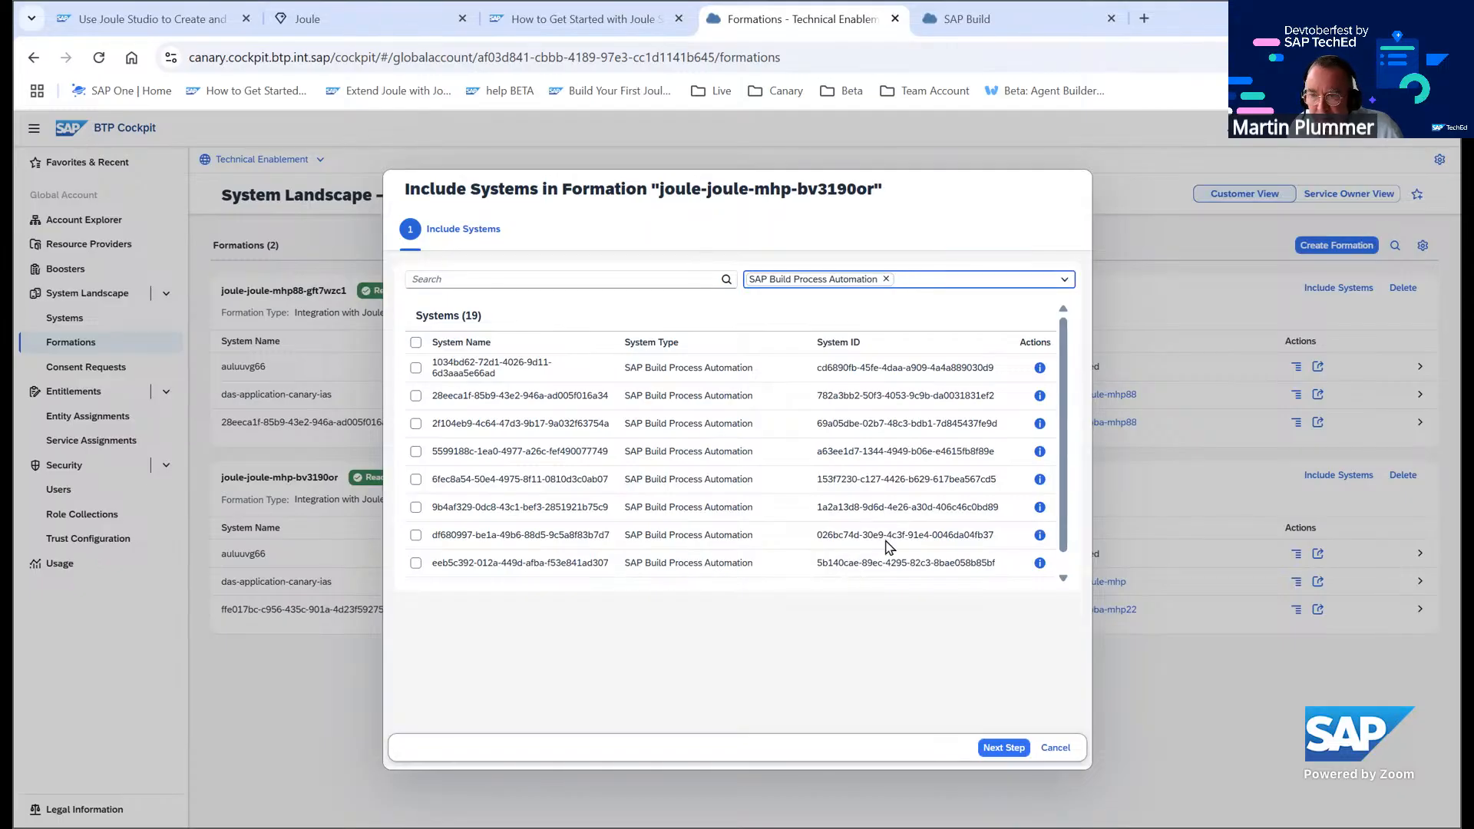
Select the spba-mhp22 Process Automation system df680997-be1a-49b6-88d5-9c5a8f83b7d7 and enable Capability Deployment for it
{"action": "left_click", "coordinate": [1040, 562]}
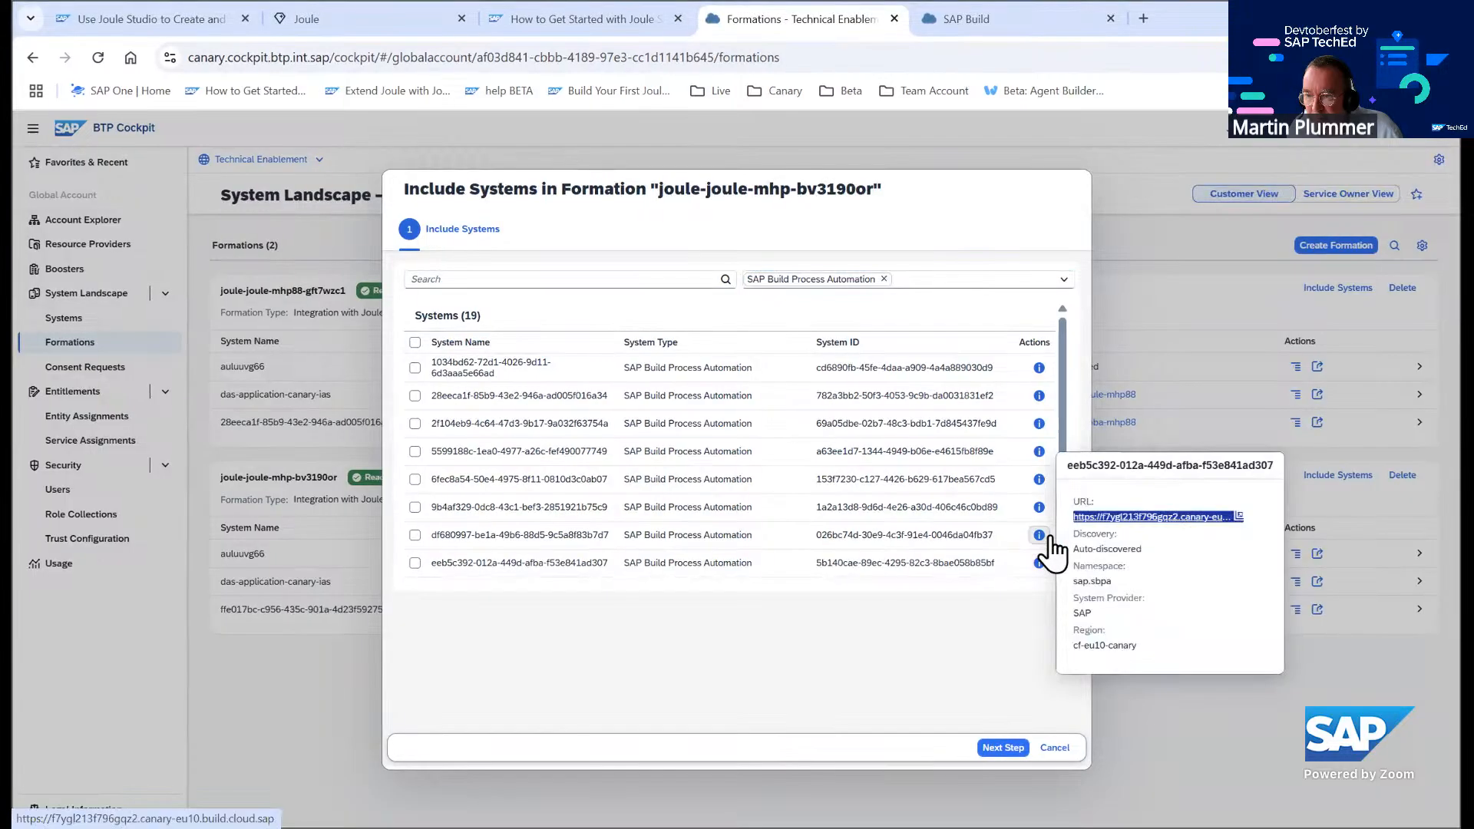
{"action": "left_click", "coordinate": [1040, 535]}
{"action": "left_click", "coordinate": [1042, 535]}
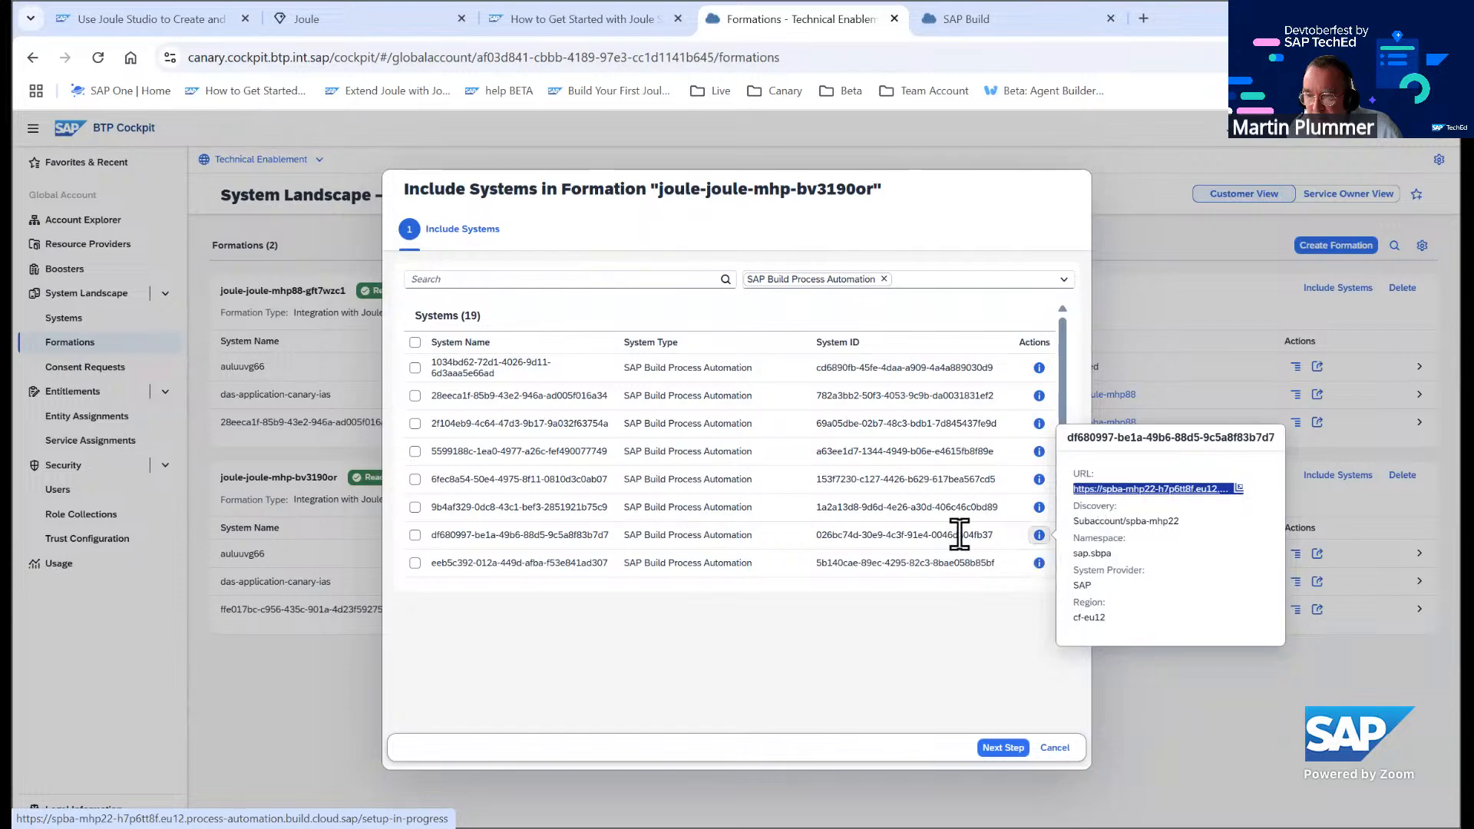
{"action": "left_click", "coordinate": [415, 535]}
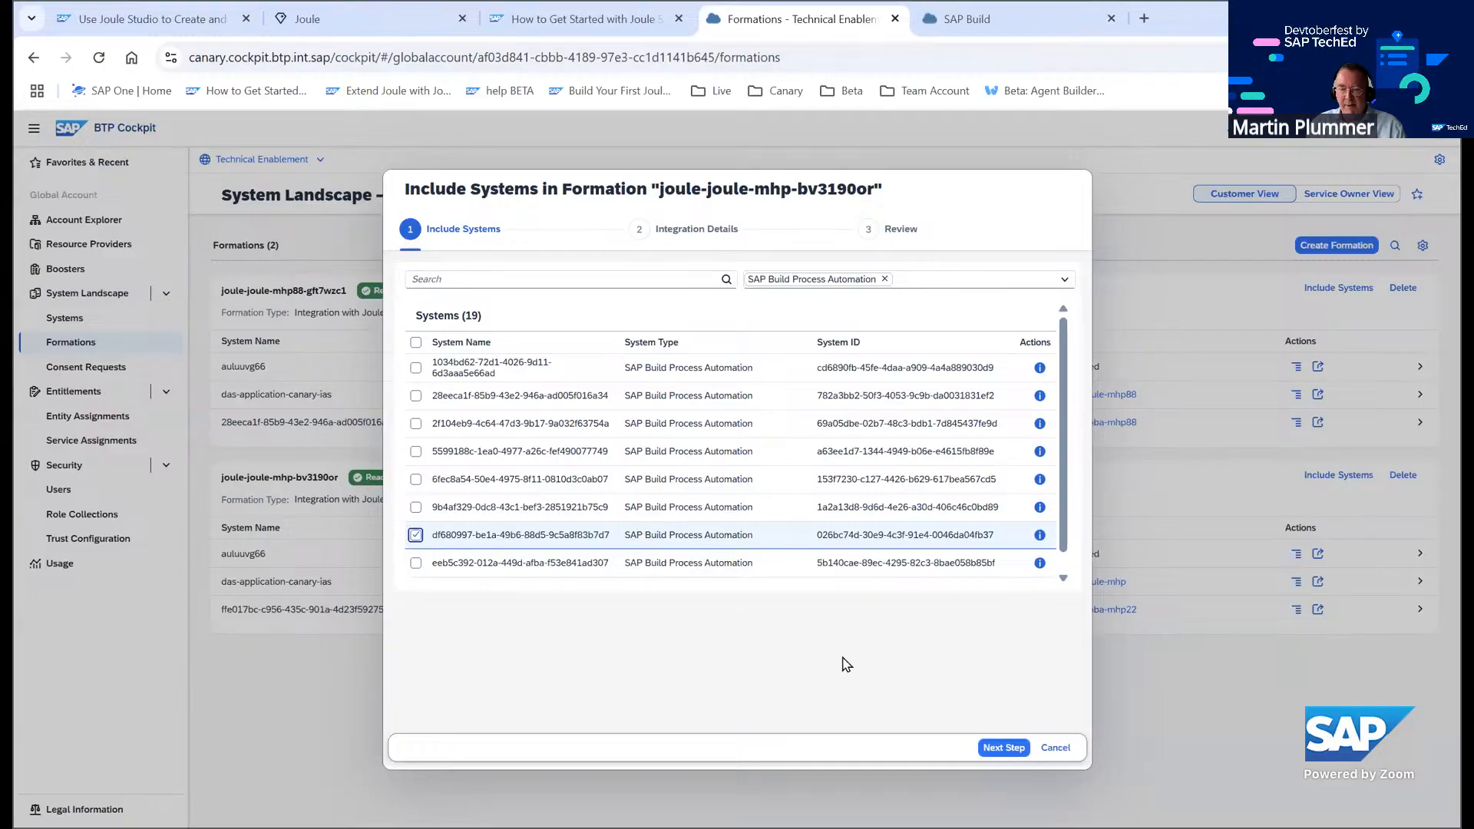
{"action": "left_click", "coordinate": [995, 748]}
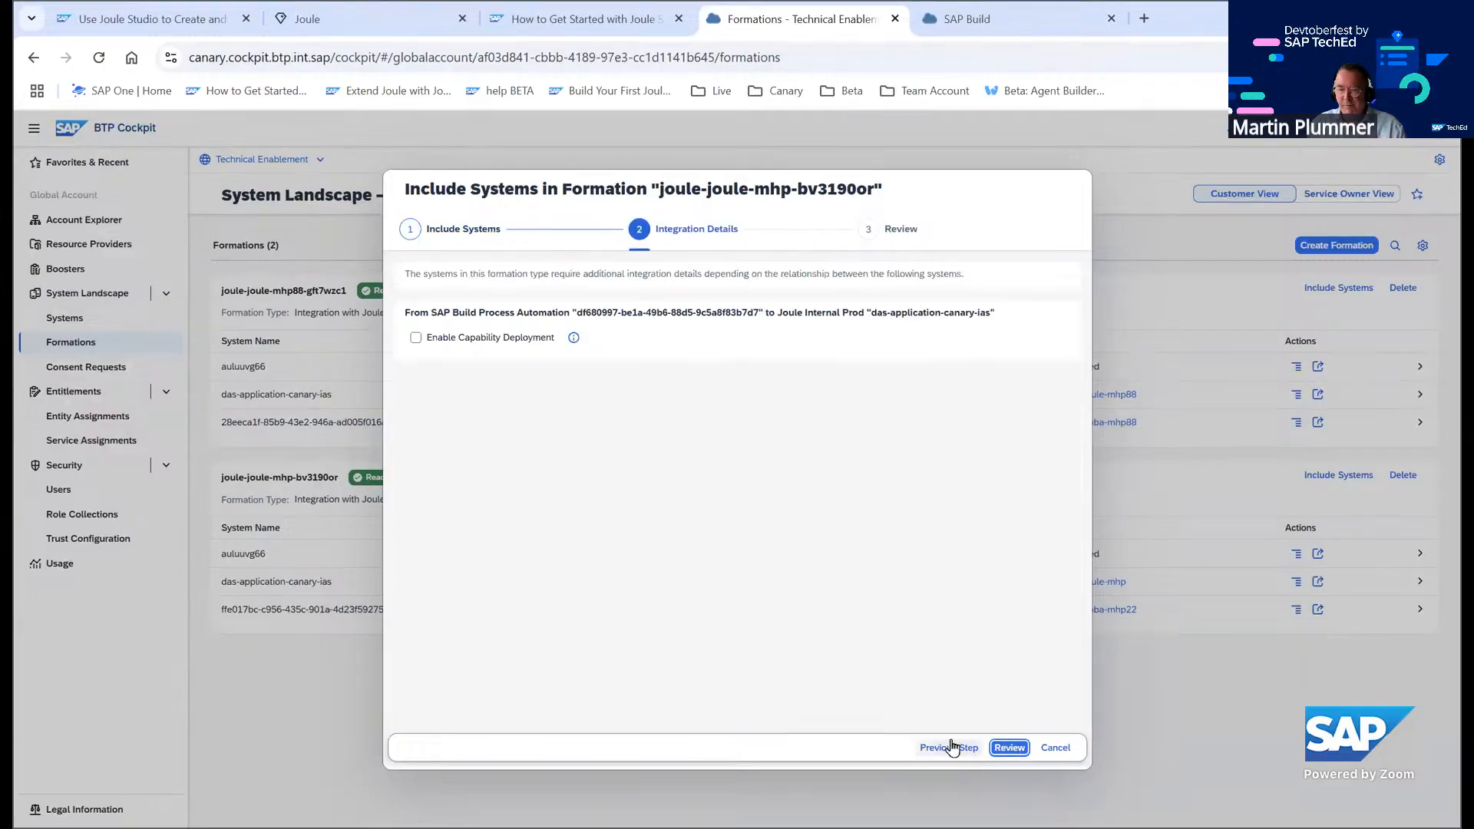
{"action": "left_click", "coordinate": [413, 337]}
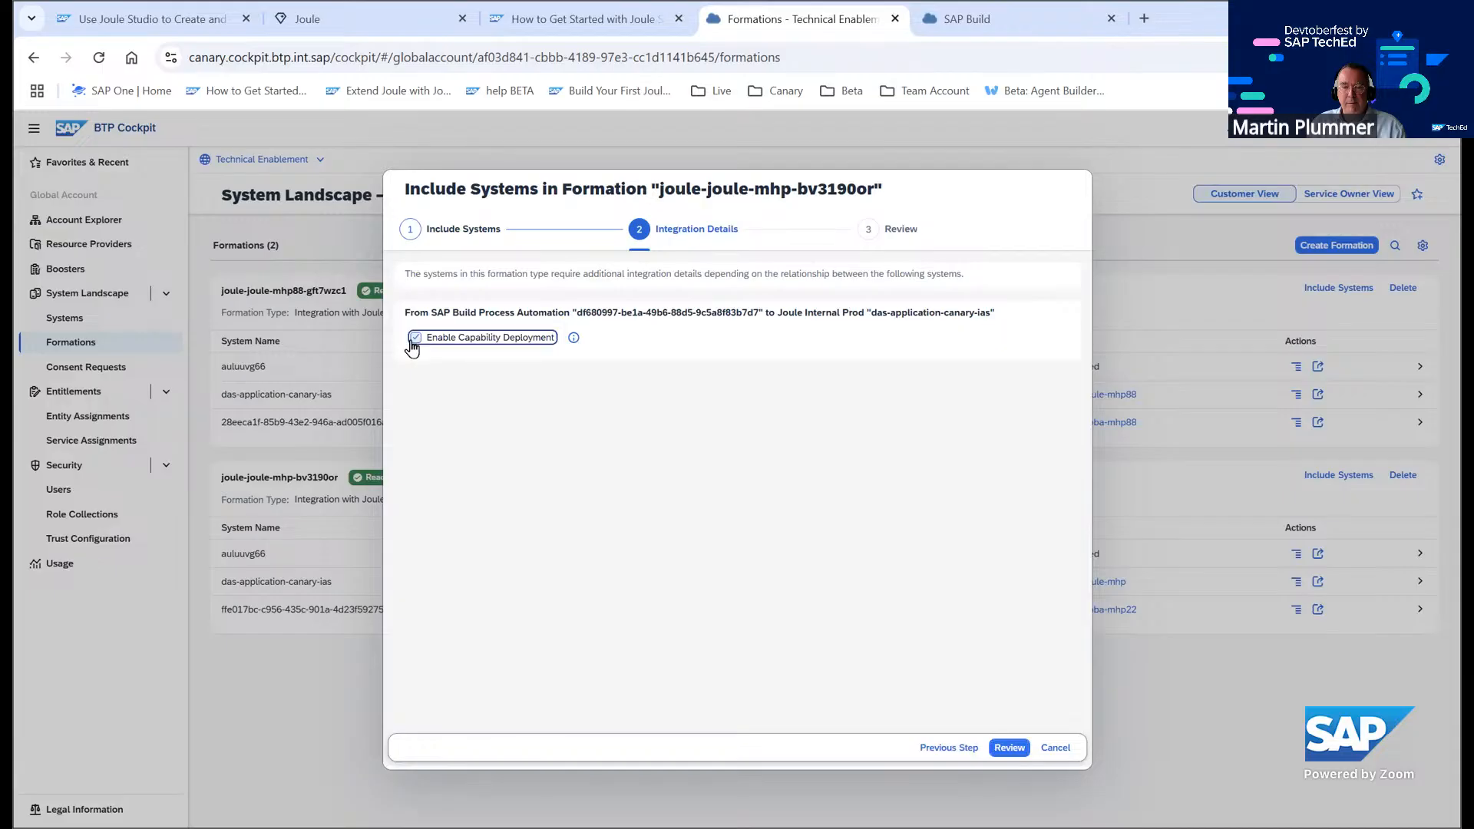
Review and include the SAP Build Process Automation system in the joule-joule-mhp-bv3190or formation
{"action": "left_click", "coordinate": [1000, 750]}
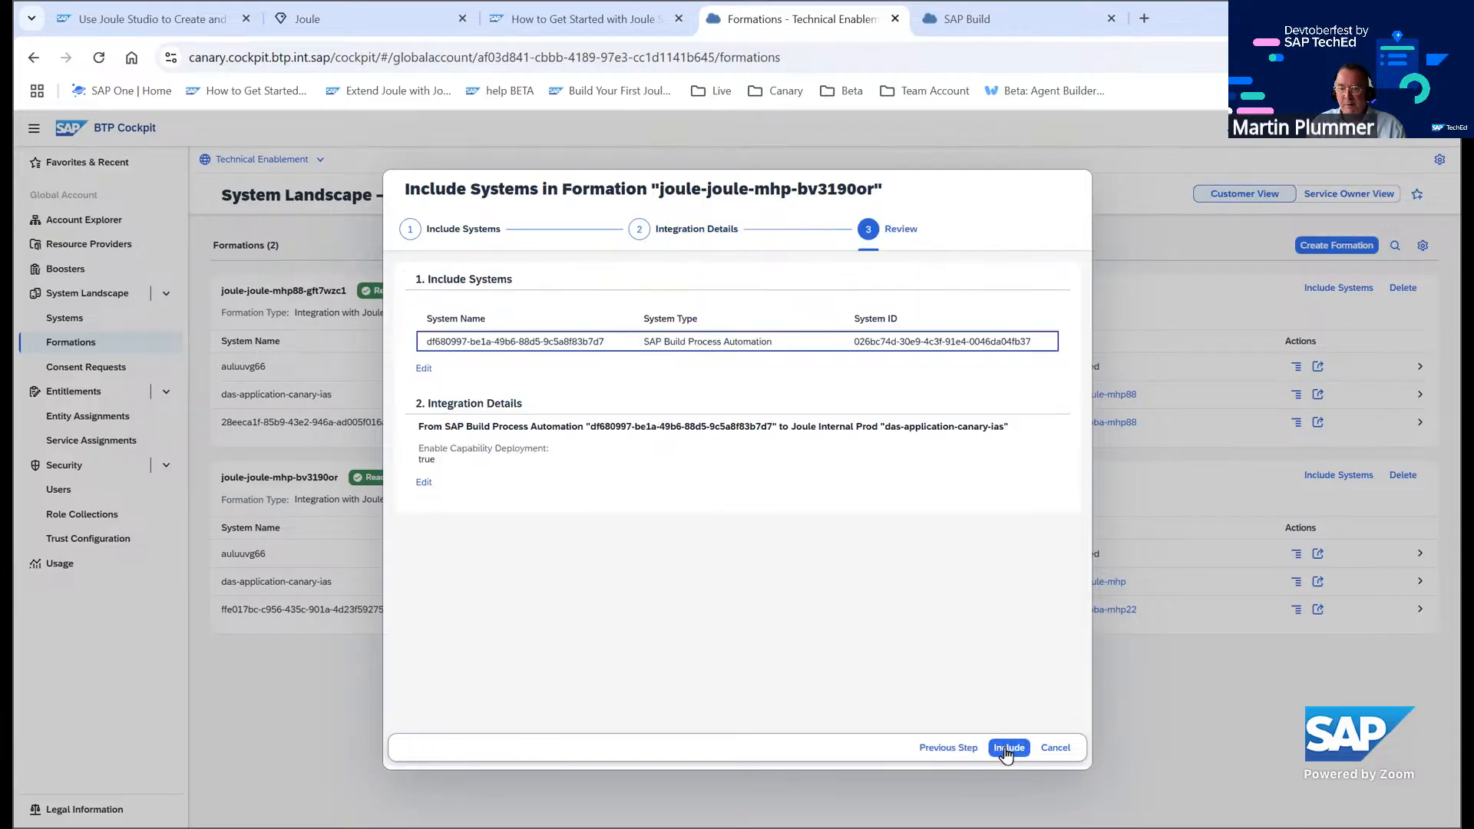
{"action": "left_click", "coordinate": [1008, 749]}
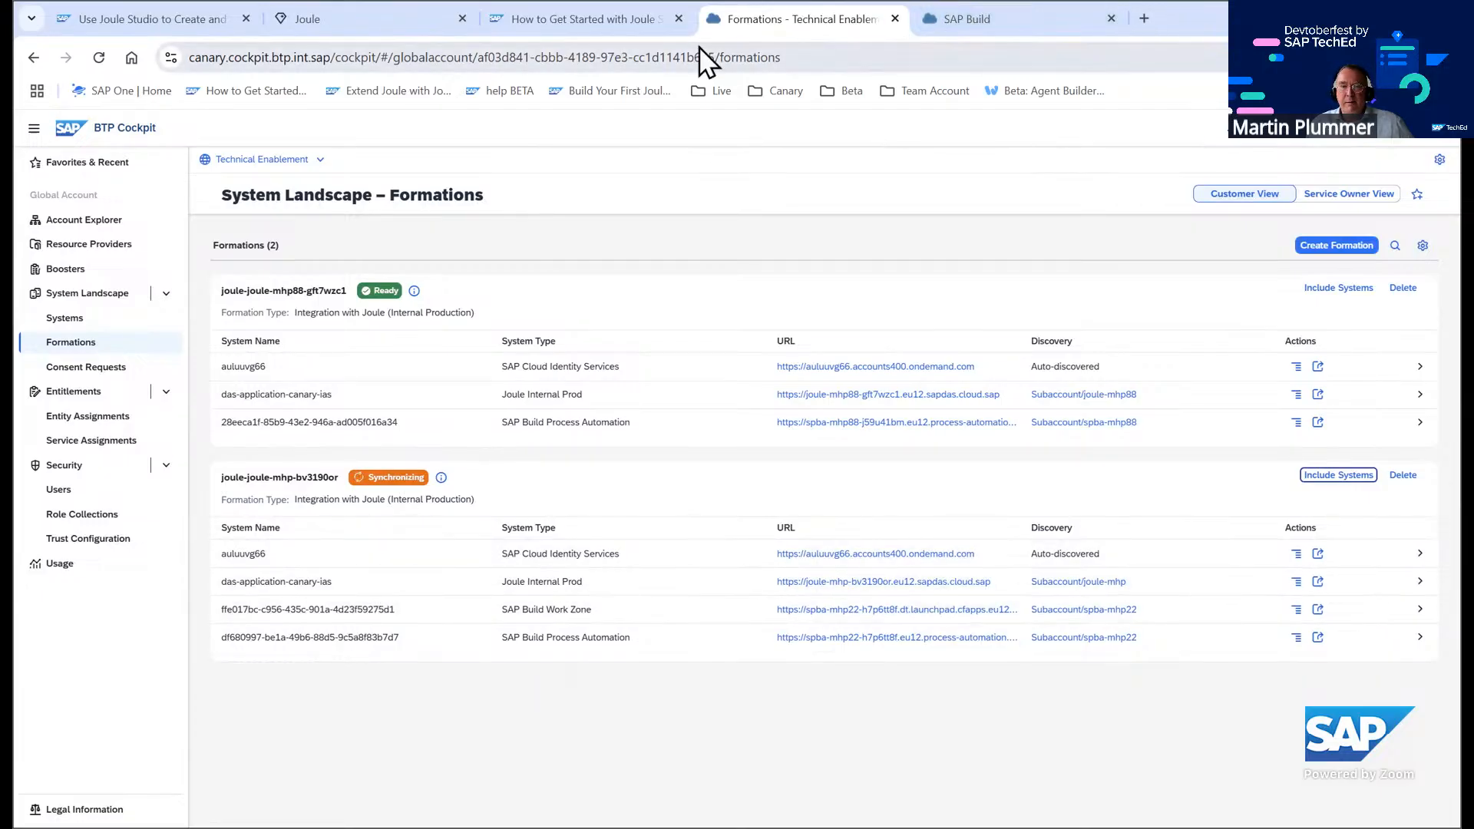
Open the spba-mhp22 subaccount's Instances and Subscriptions in a duplicated cockpit tab and check the formation's status
{"action": "right_click", "coordinate": [800, 11]}
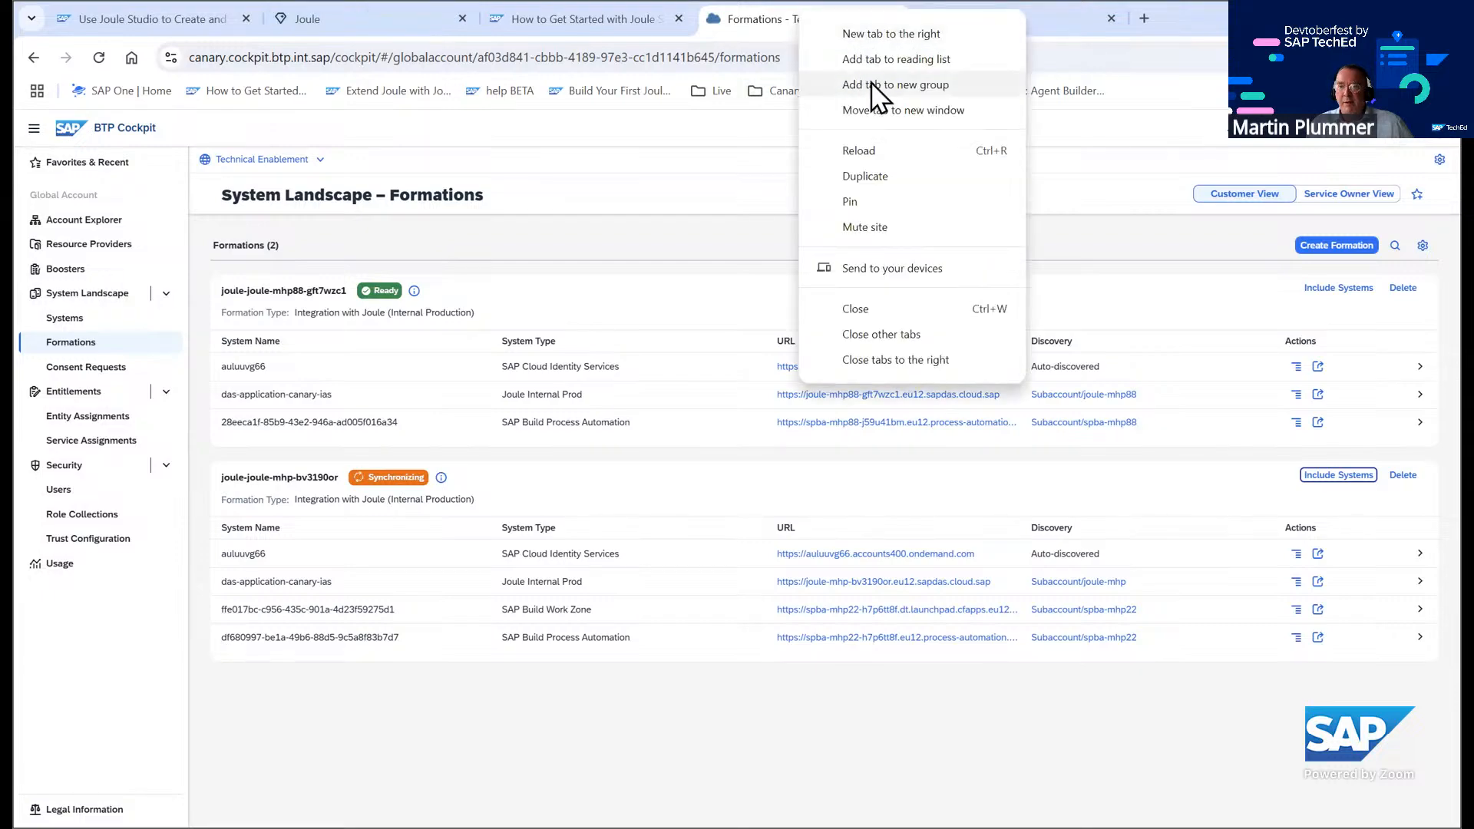
{"action": "left_click", "coordinate": [887, 176]}
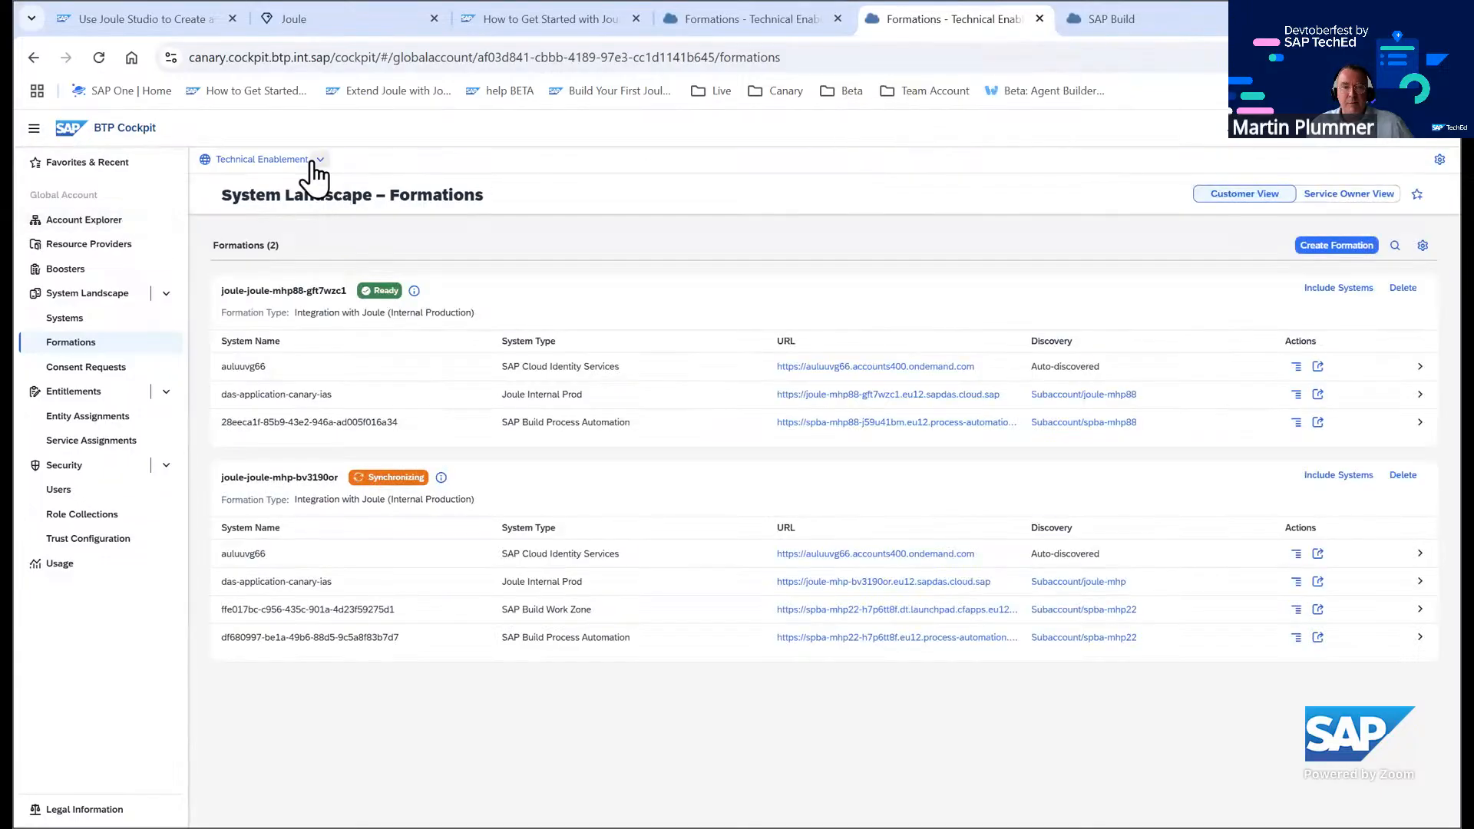
{"action": "left_click", "coordinate": [117, 218]}
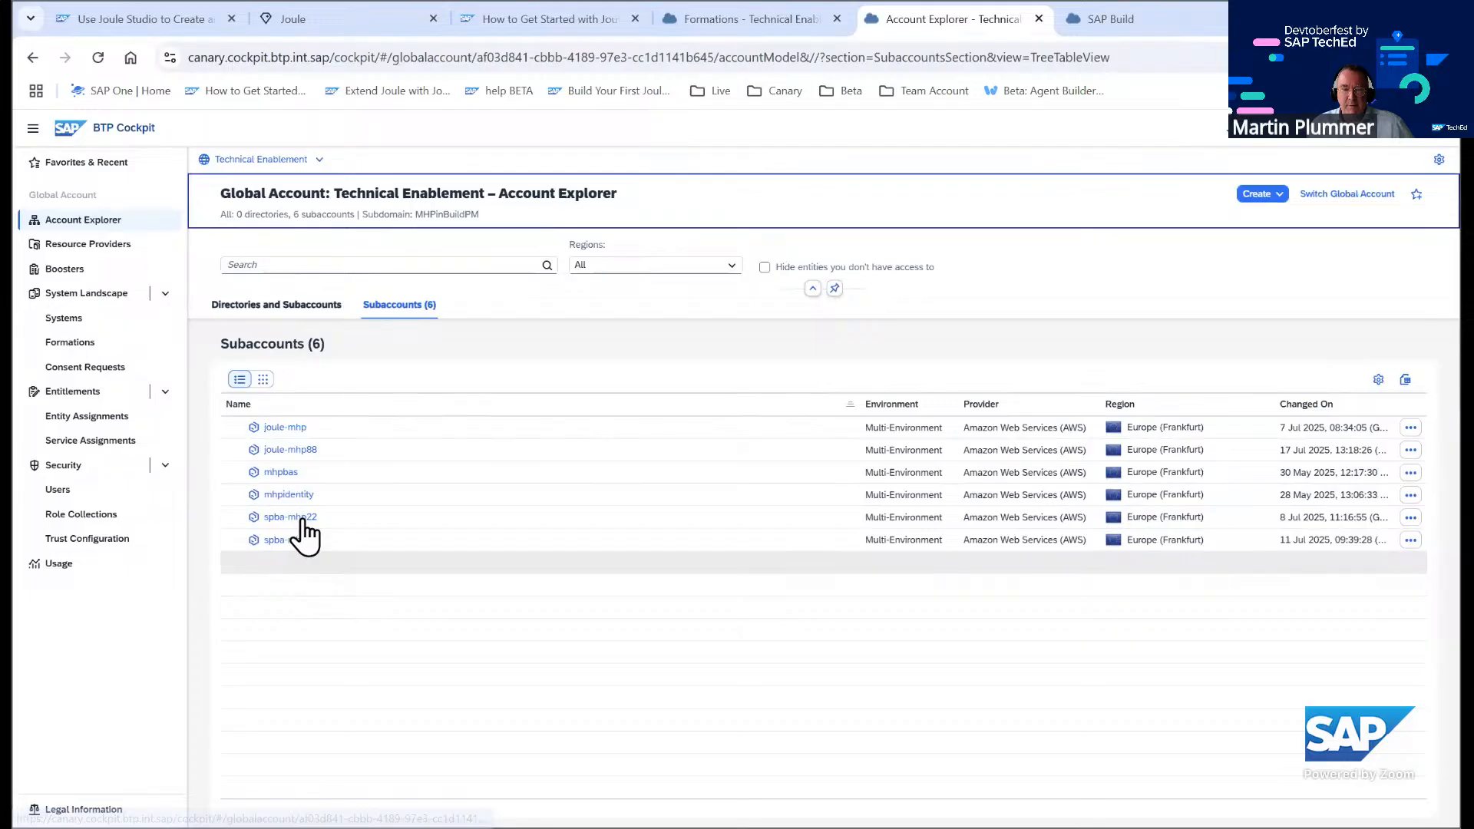
{"action": "left_click", "coordinate": [303, 518]}
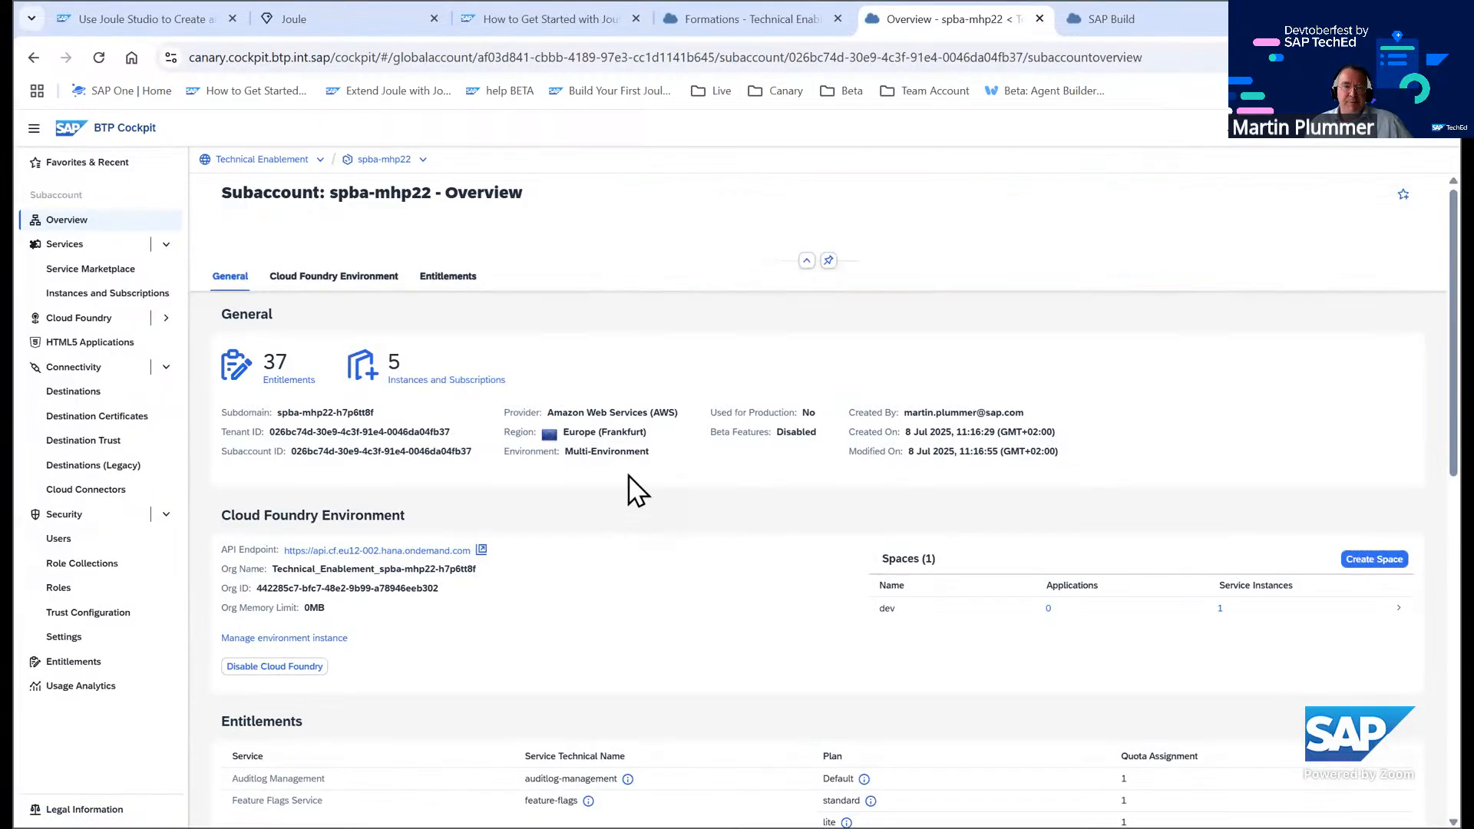
{"action": "left_click", "coordinate": [105, 295]}
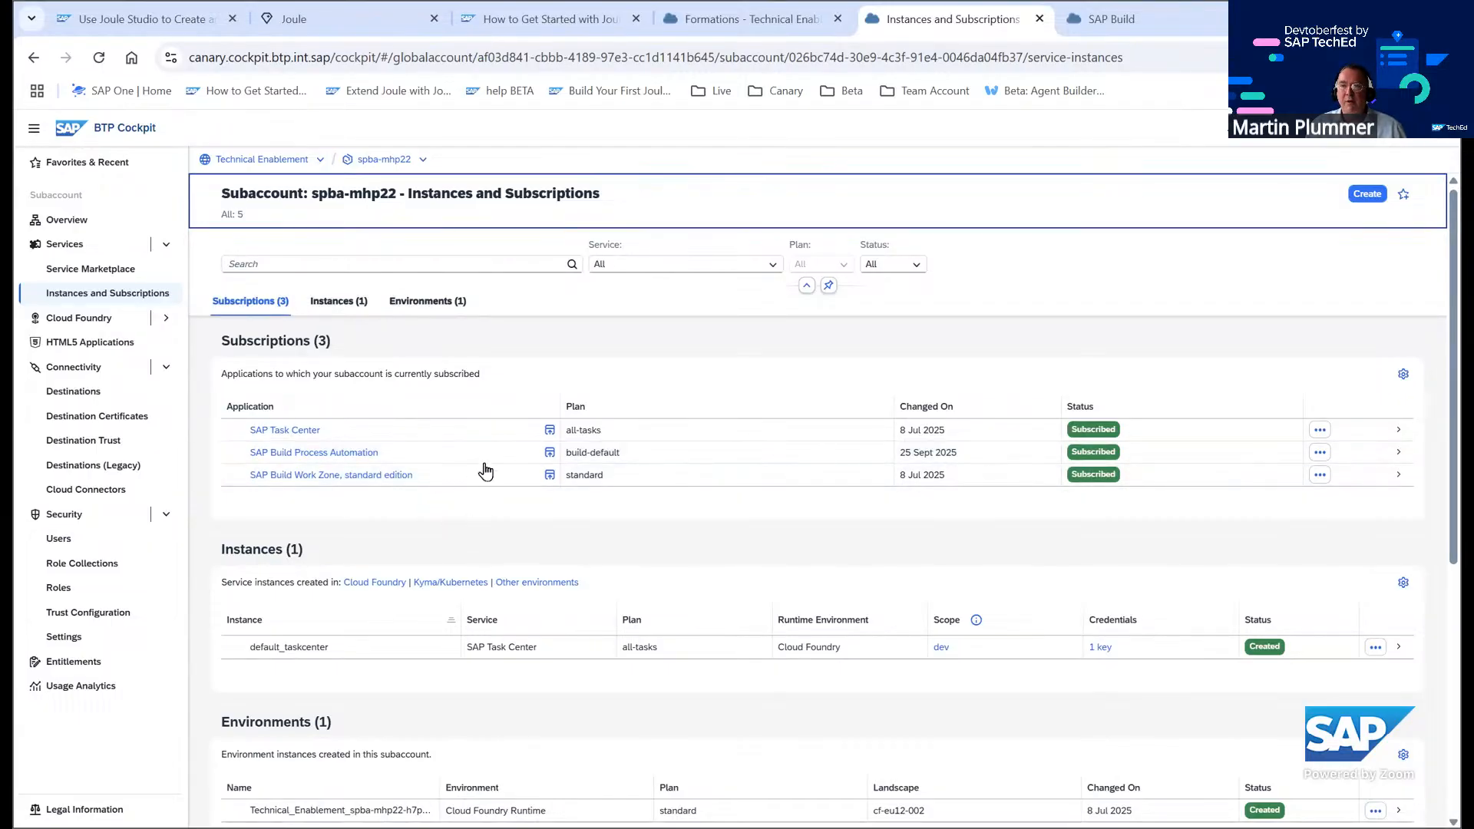
{"action": "left_click", "coordinate": [740, 20]}
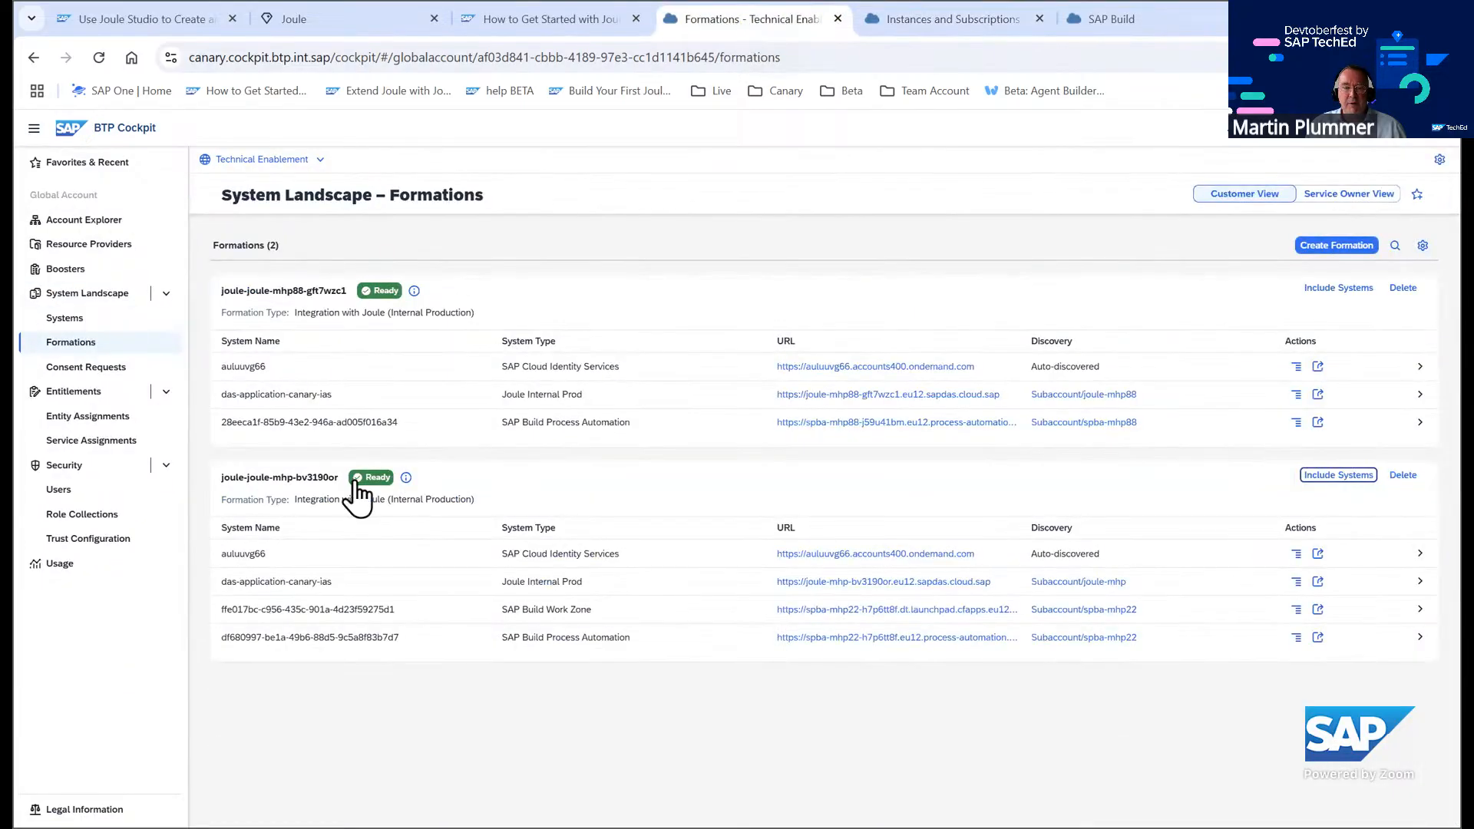
{"action": "left_click", "coordinate": [933, 20]}
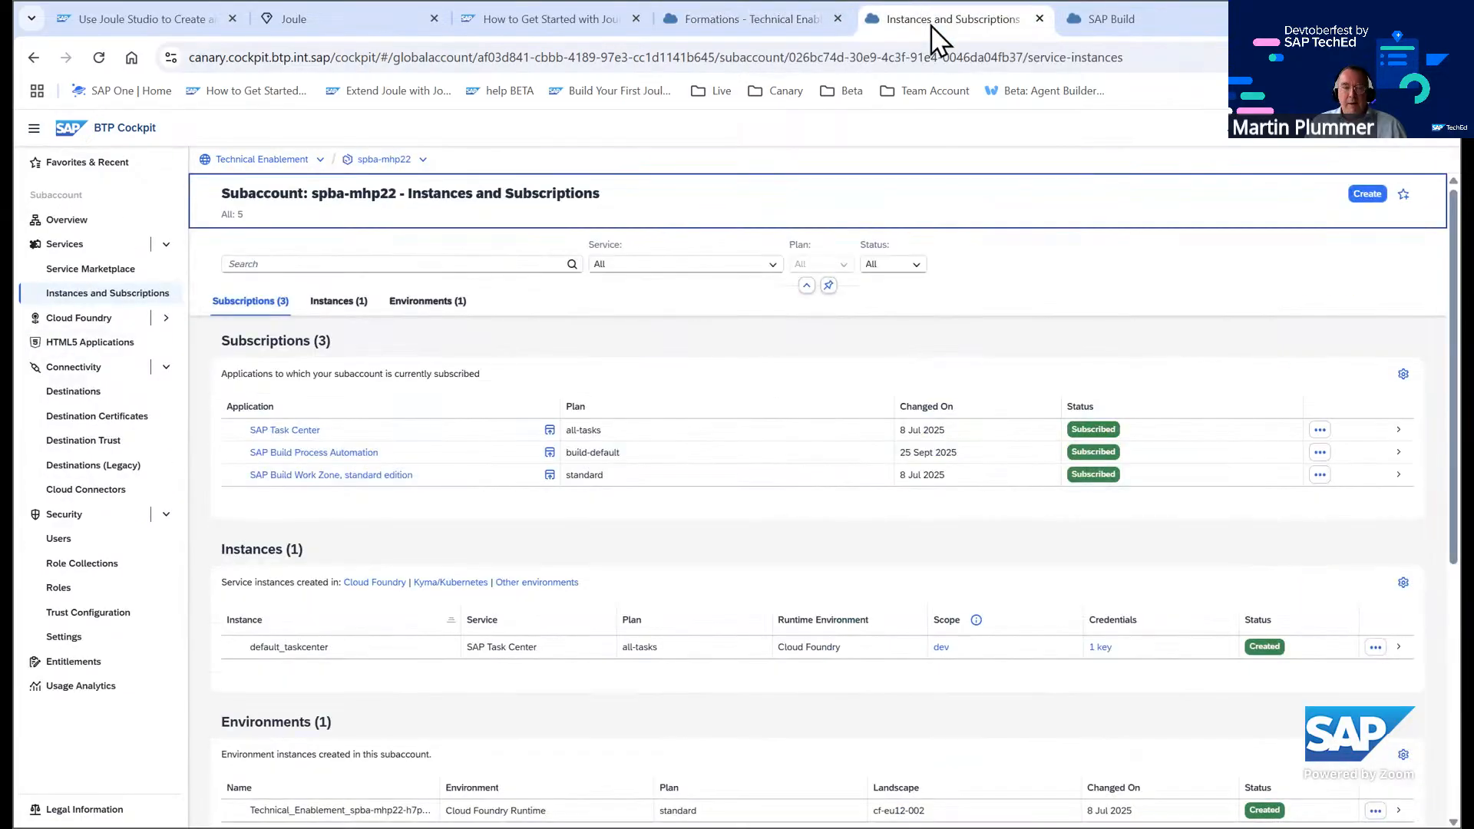
Open SAP Build Process Automation from the subscriptions and check the Create Project dialog for the Joule Skill option, then cancel
{"action": "left_click", "coordinate": [336, 453]}
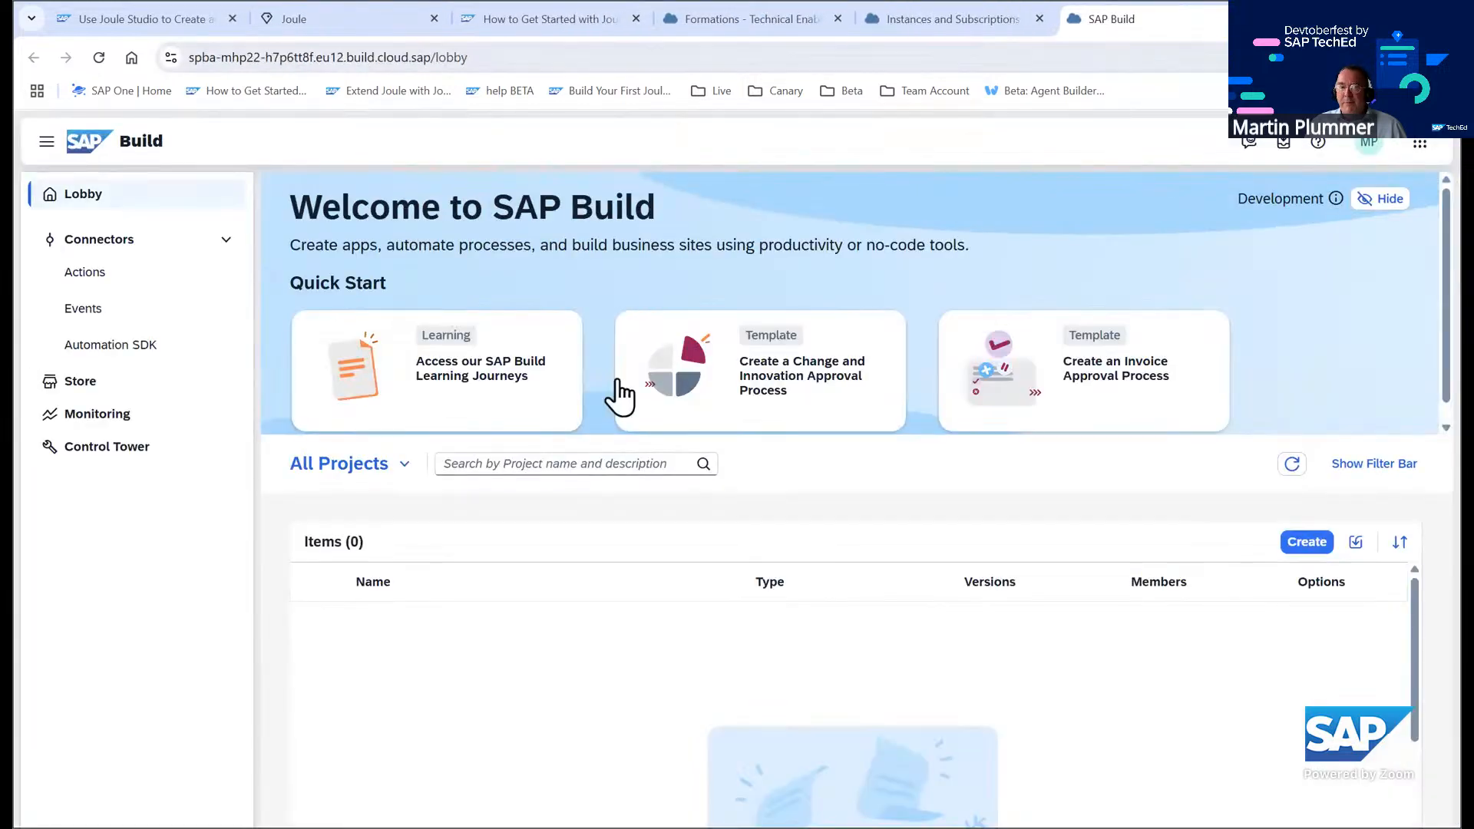
{"action": "left_click", "coordinate": [1304, 543]}
{"action": "left_click", "coordinate": [893, 594]}
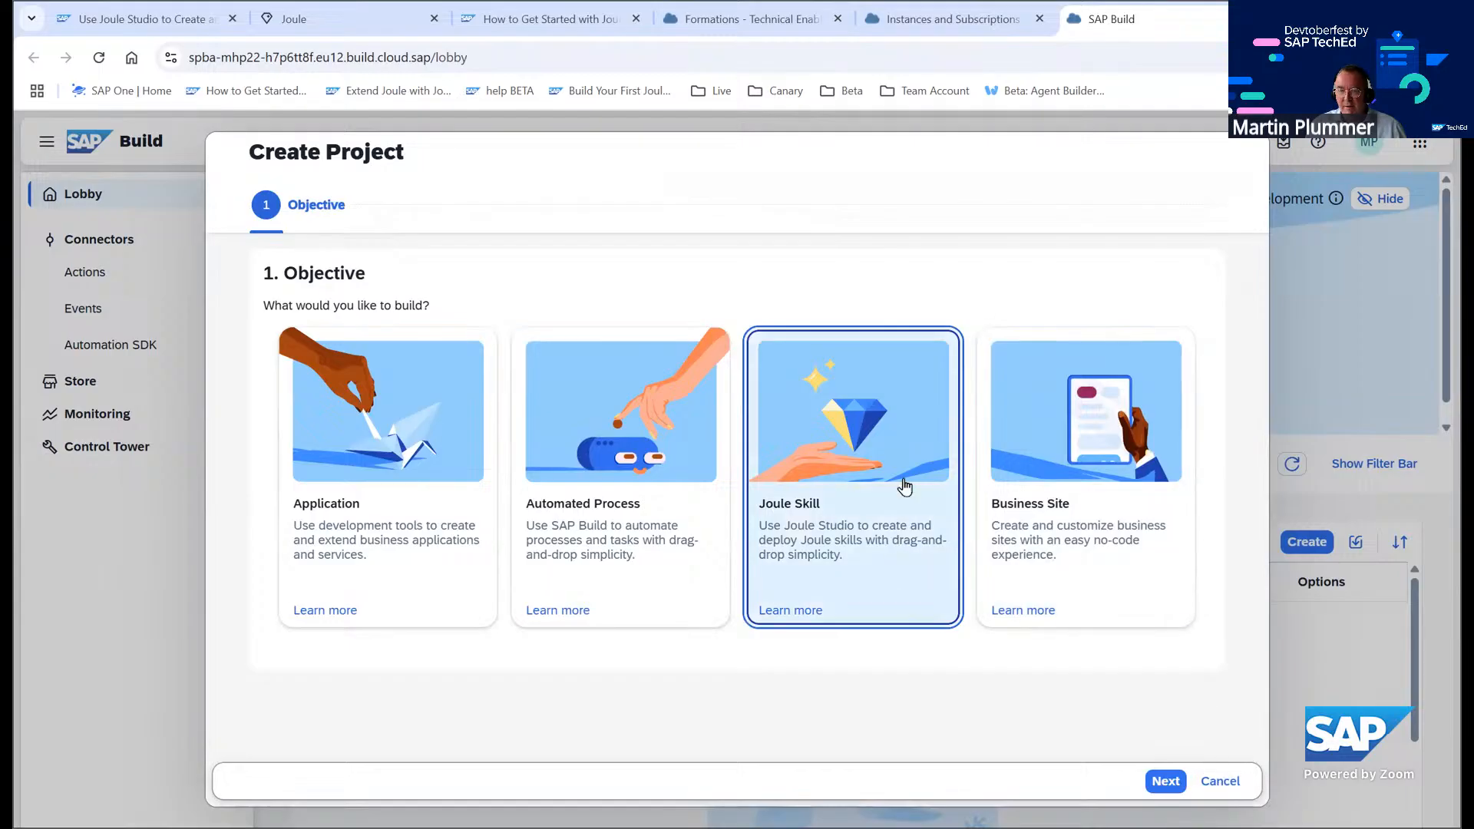
{"action": "left_click", "coordinate": [1233, 781]}
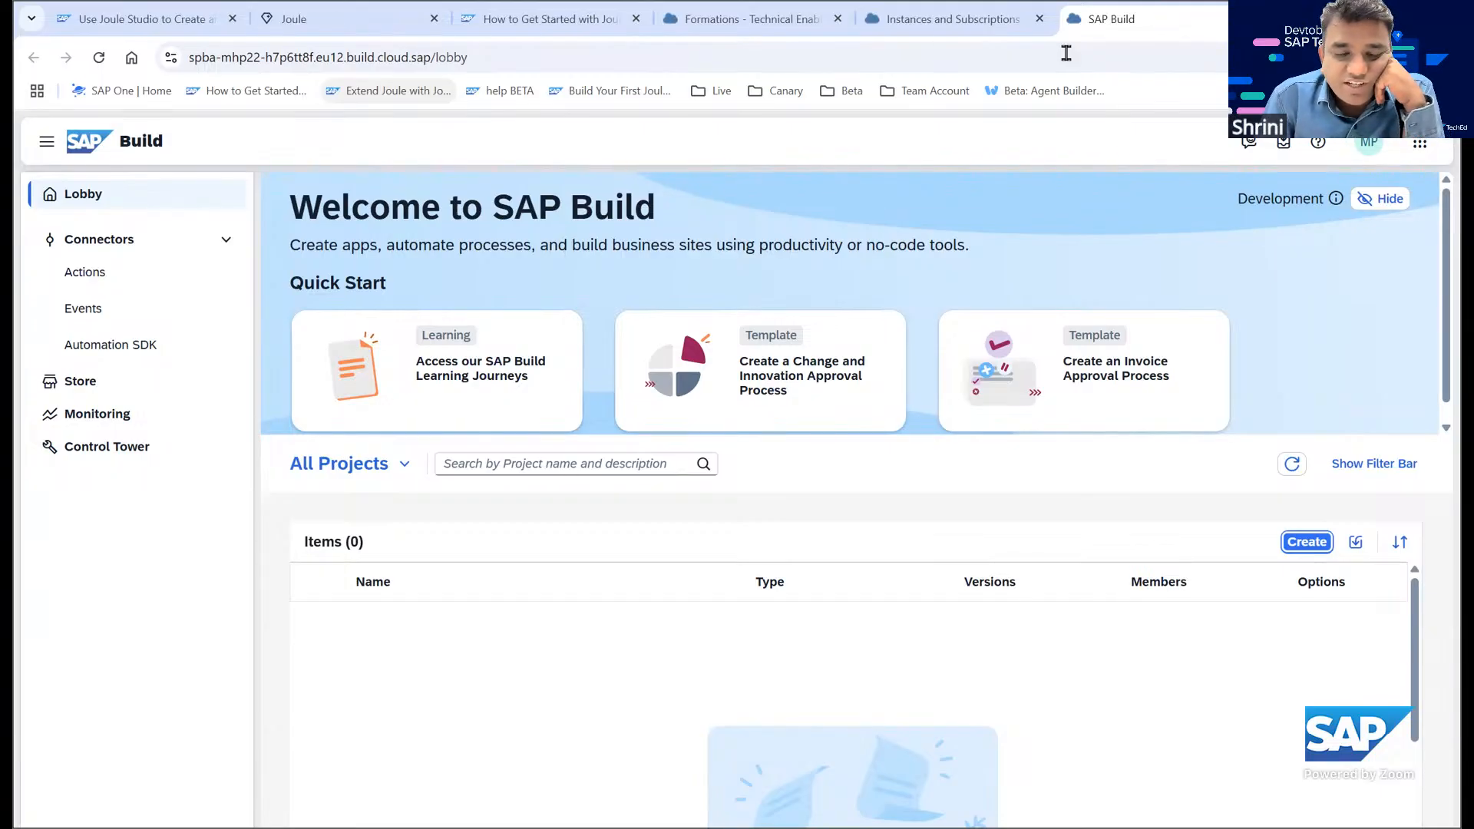
Return to the cockpit's Formations page, then switch to the Joule Studio tutorial tab
{"action": "left_click", "coordinate": [949, 20]}
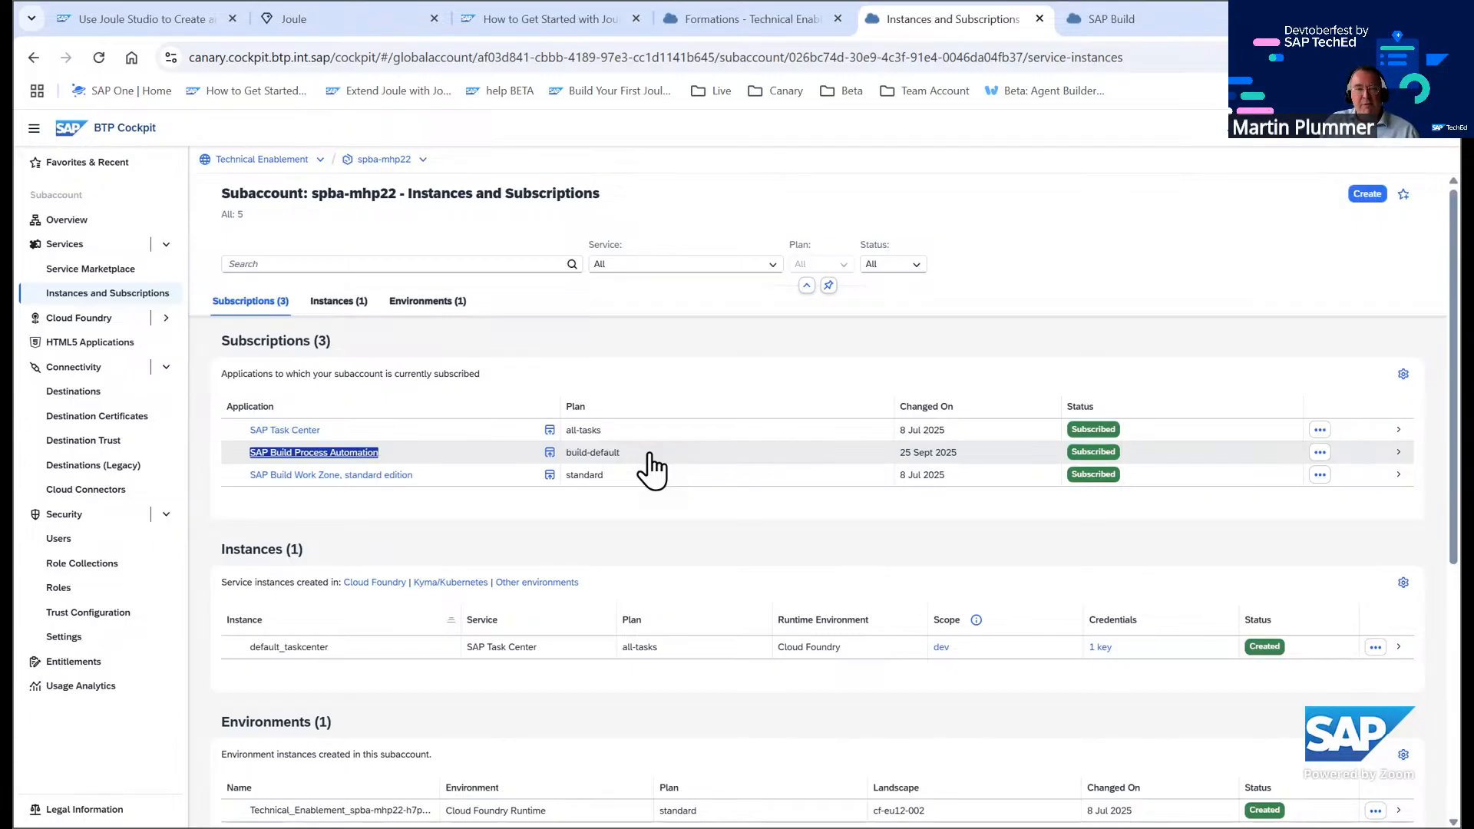
{"action": "left_click", "coordinate": [262, 161]}
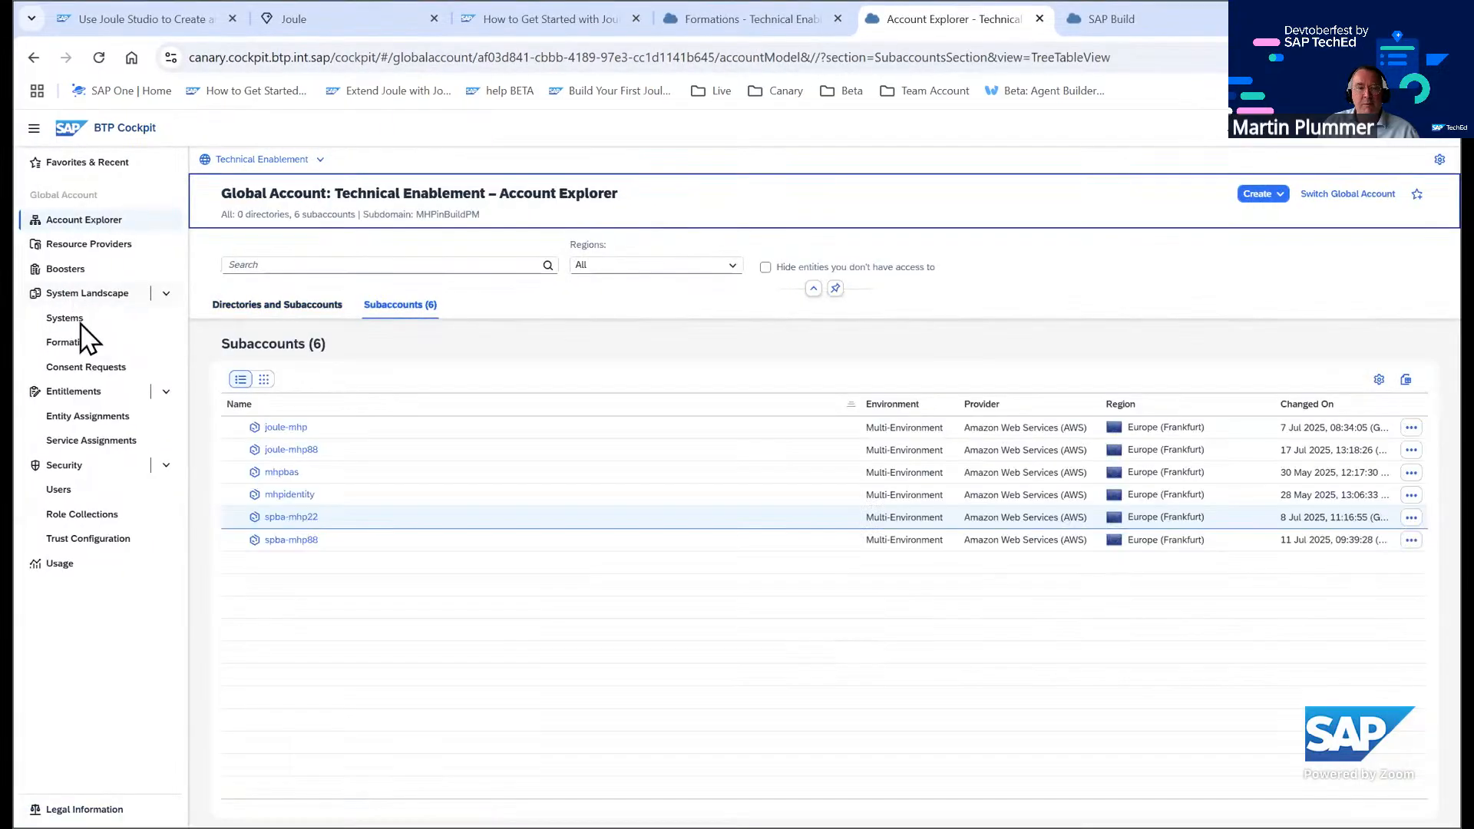
{"action": "left_click", "coordinate": [71, 341]}
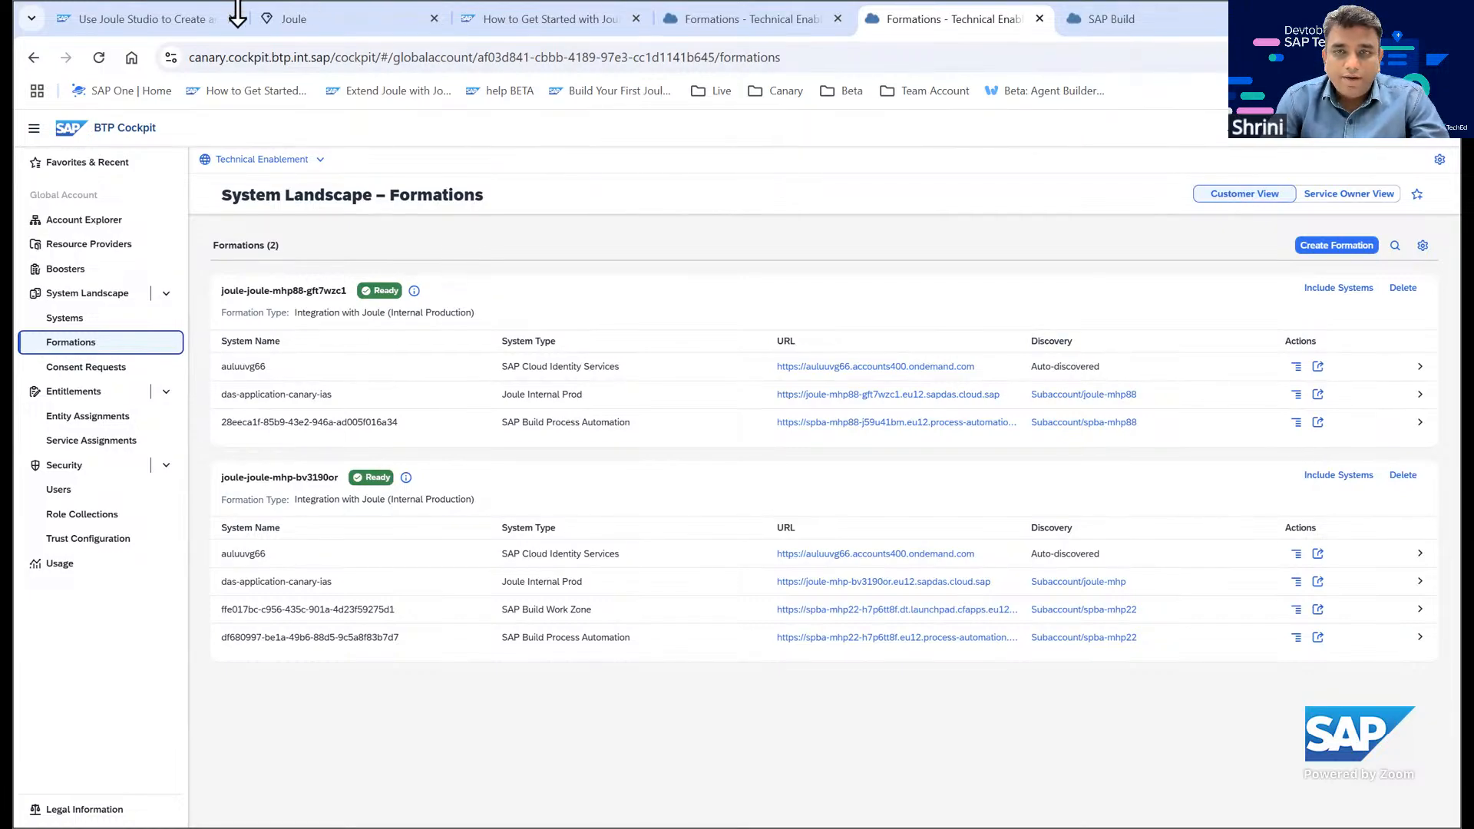
{"action": "left_click", "coordinate": [184, 23]}
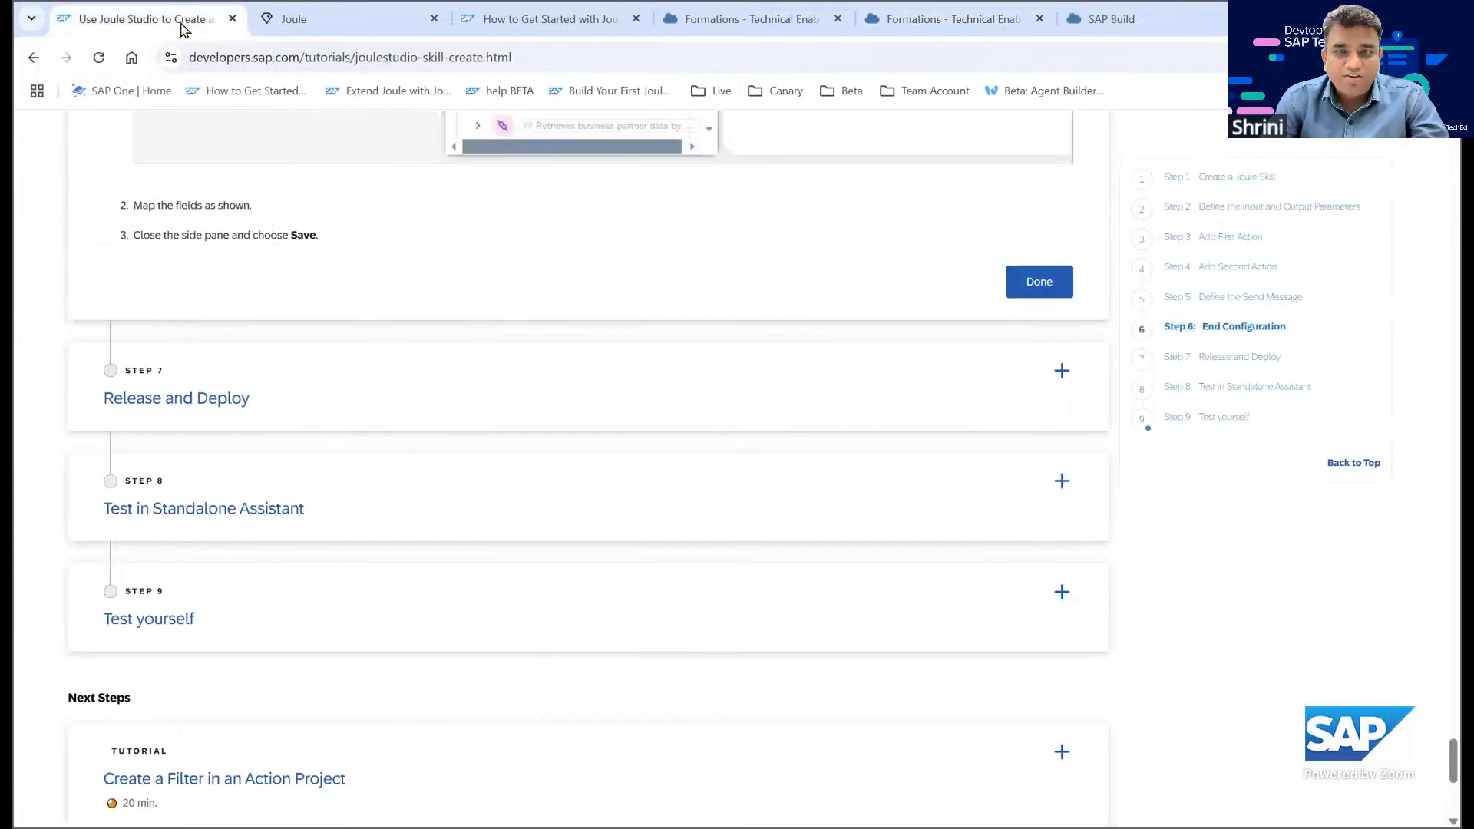